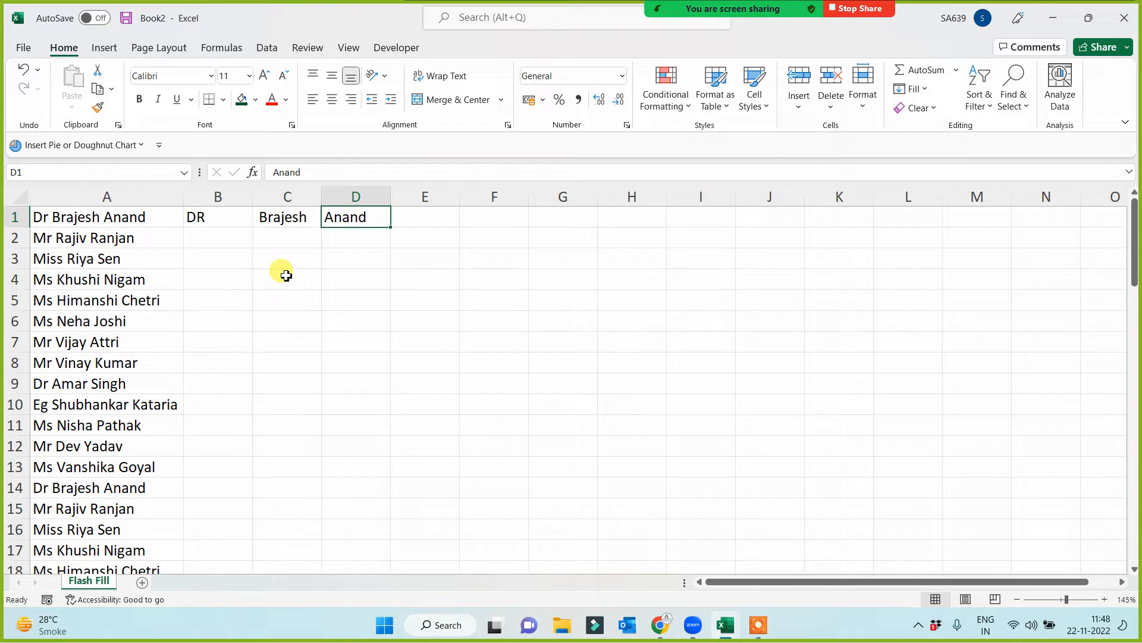
# - Flash Fill column B with the uppercase titles and column C with the first names, using their row 1 examples
pyautogui.click(229, 221)
pyautogui.hotkey('ctrl', 'e')
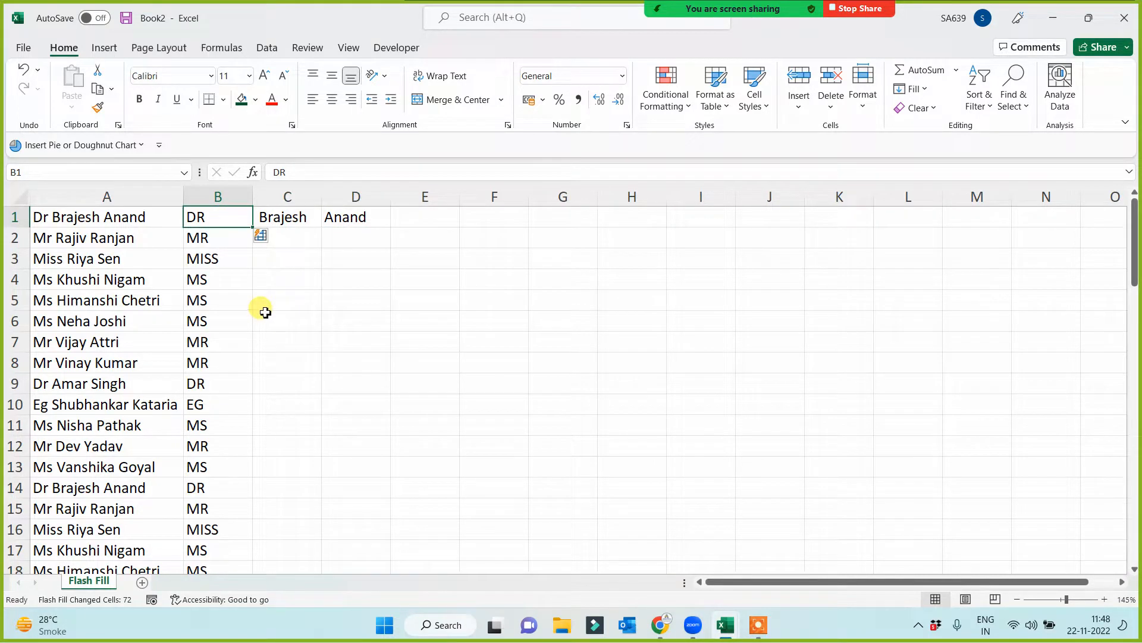
pyautogui.click(281, 215)
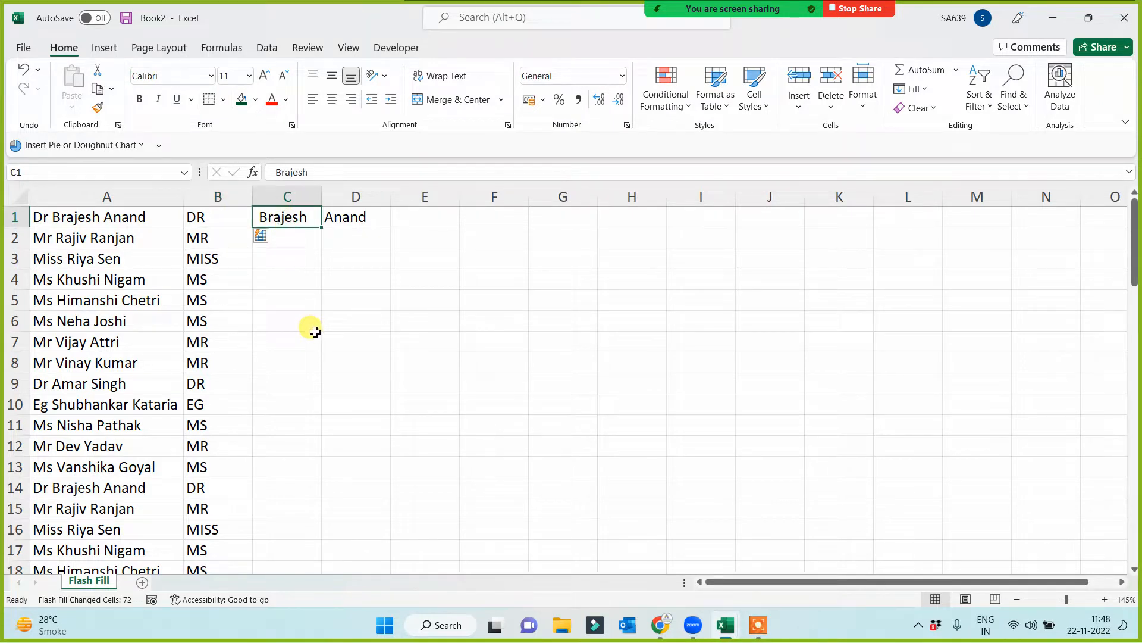
pyautogui.click(919, 92)
pyautogui.click(935, 260)
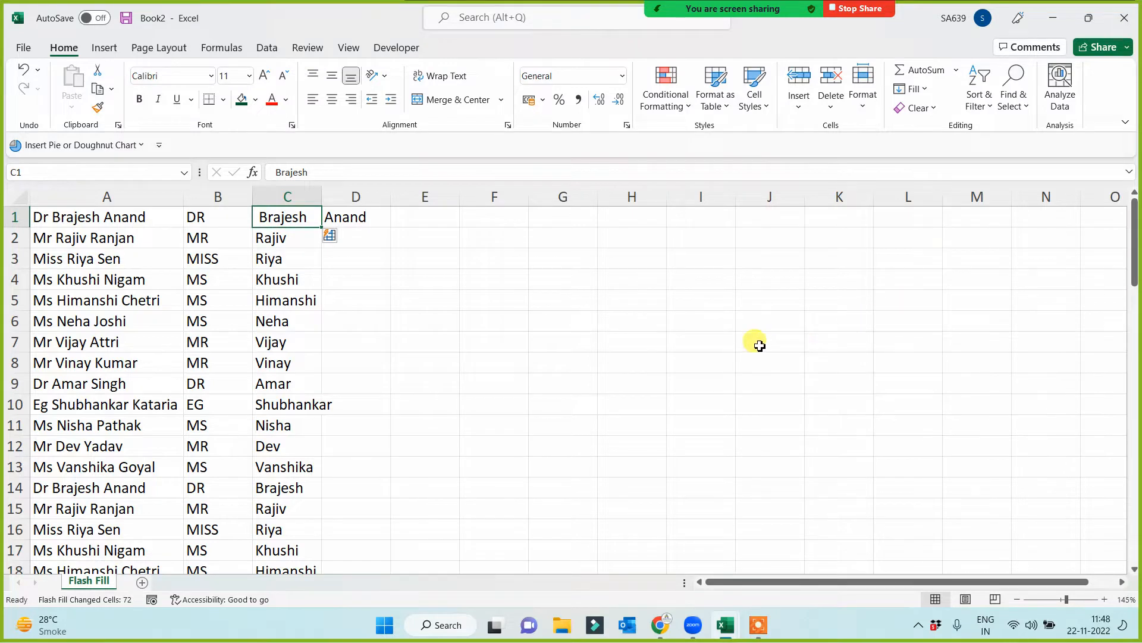
# - Flash Fill column D with the last names from the example in D1
pyautogui.click(357, 217)
pyautogui.click(270, 48)
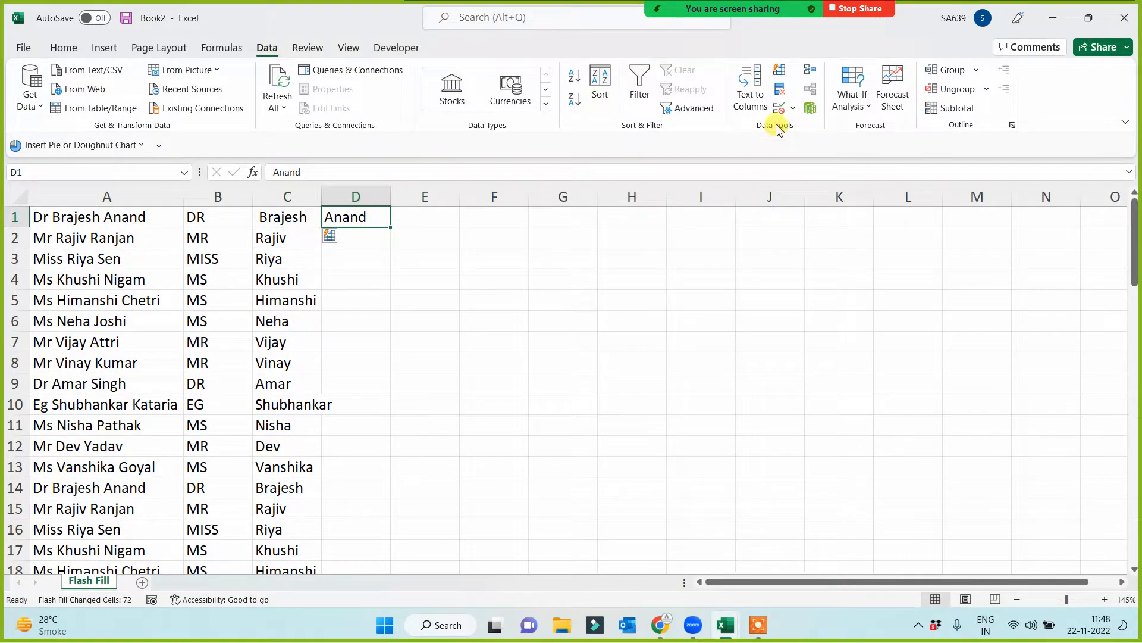
pyautogui.click(780, 73)
pyautogui.click(556, 300)
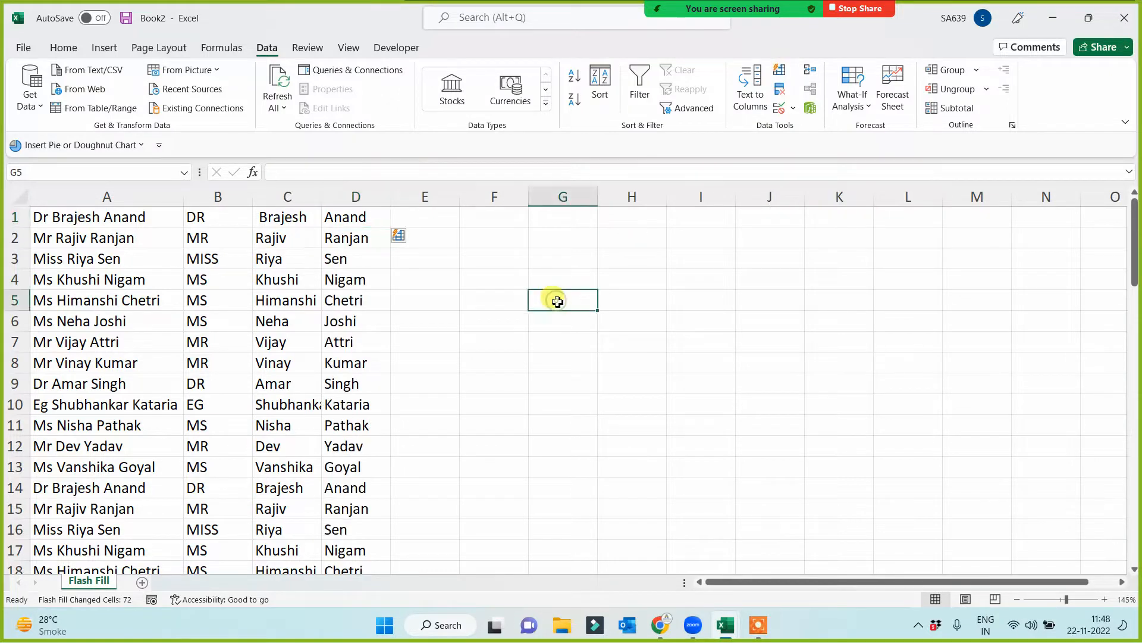
# - Insert the Flash Fill picture from the Basic Excel folder on this device at cell F1
pyautogui.click(475, 222)
pyautogui.click(103, 48)
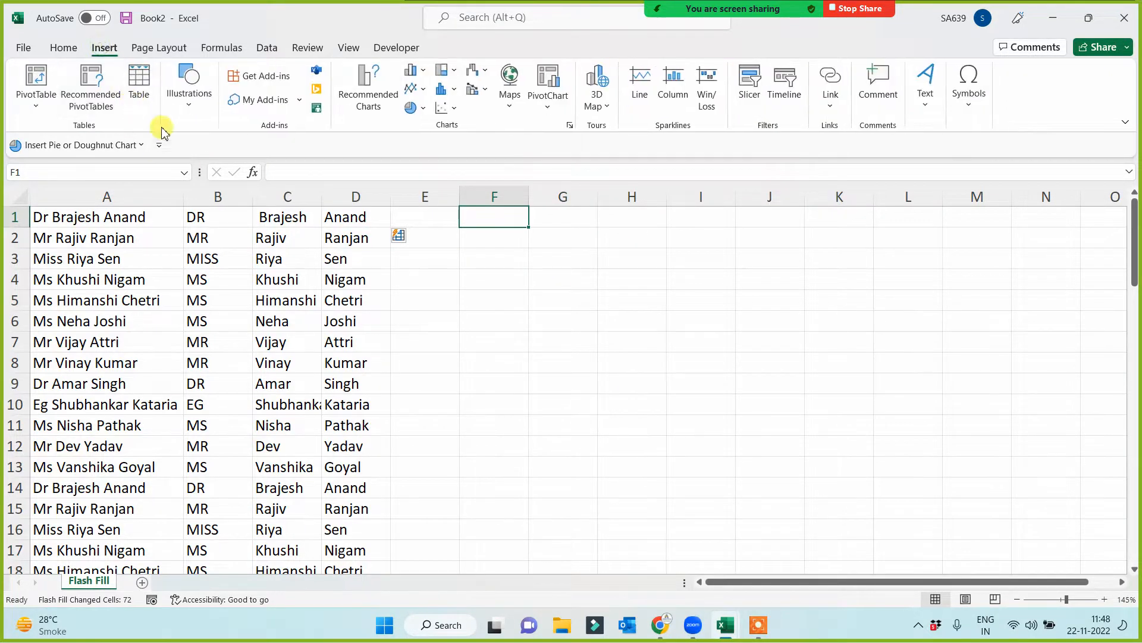
pyautogui.click(189, 89)
pyautogui.click(182, 151)
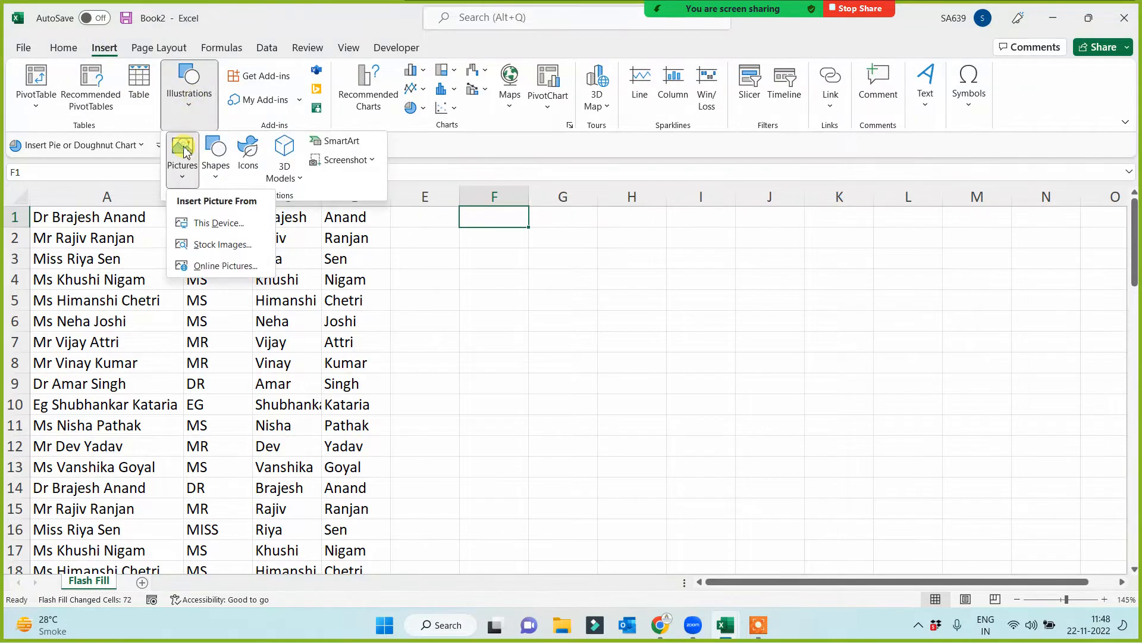
pyautogui.click(199, 223)
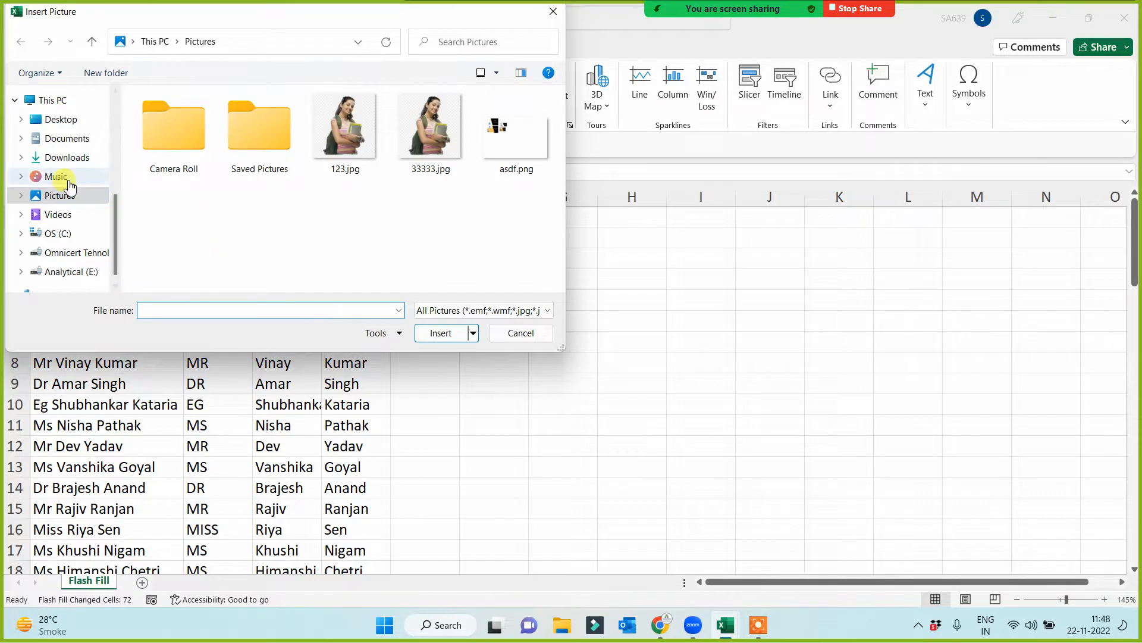
pyautogui.moveTo(119, 247); pyautogui.dragTo(119, 146)
pyautogui.click(67, 196)
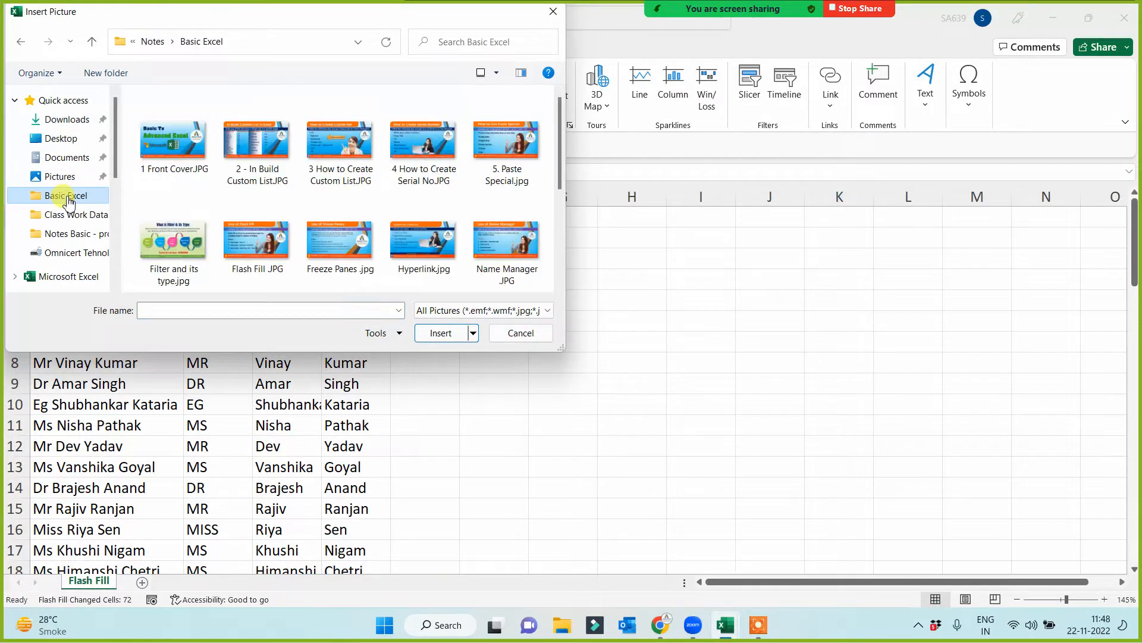
pyautogui.click(255, 245)
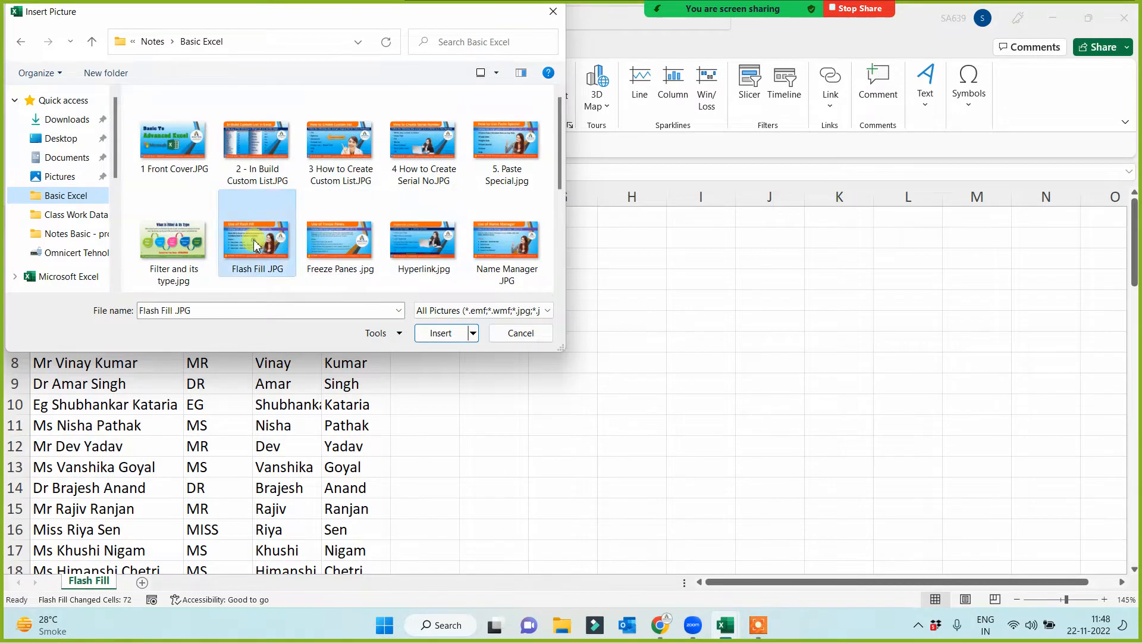
pyautogui.doubleClick(256, 245)
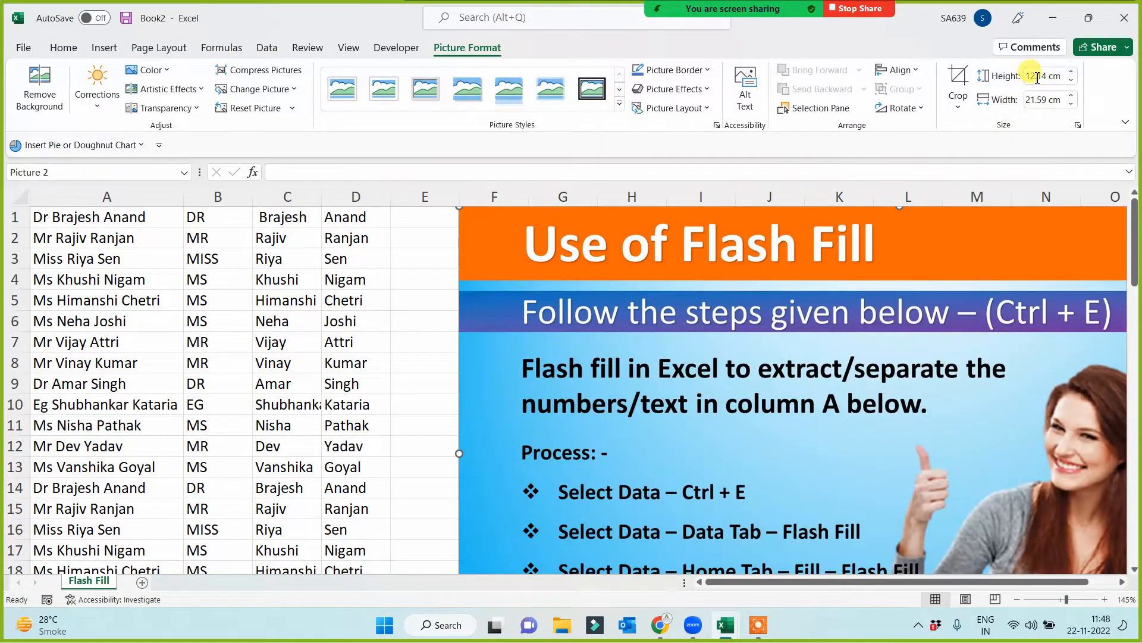
# - Set the picture's height to 8 cm and move it beside the data, starting in column E around row 2
pyautogui.click(1037, 77)
pyautogui.write('8')
pyautogui.press('Return')
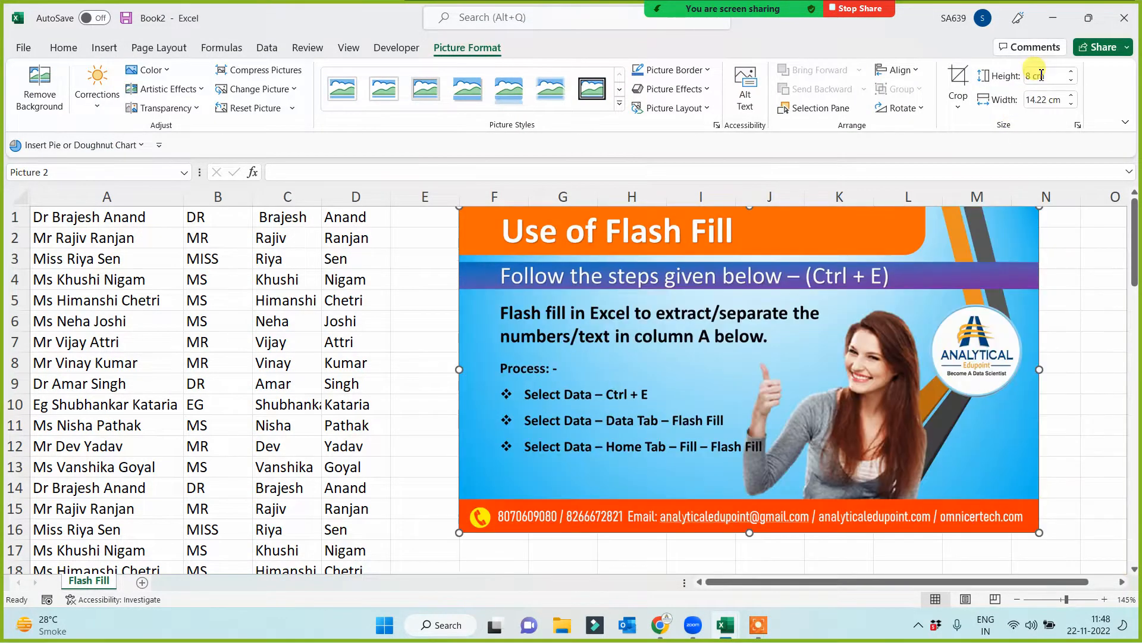
pyautogui.moveTo(533, 315); pyautogui.dragTo(485, 334)
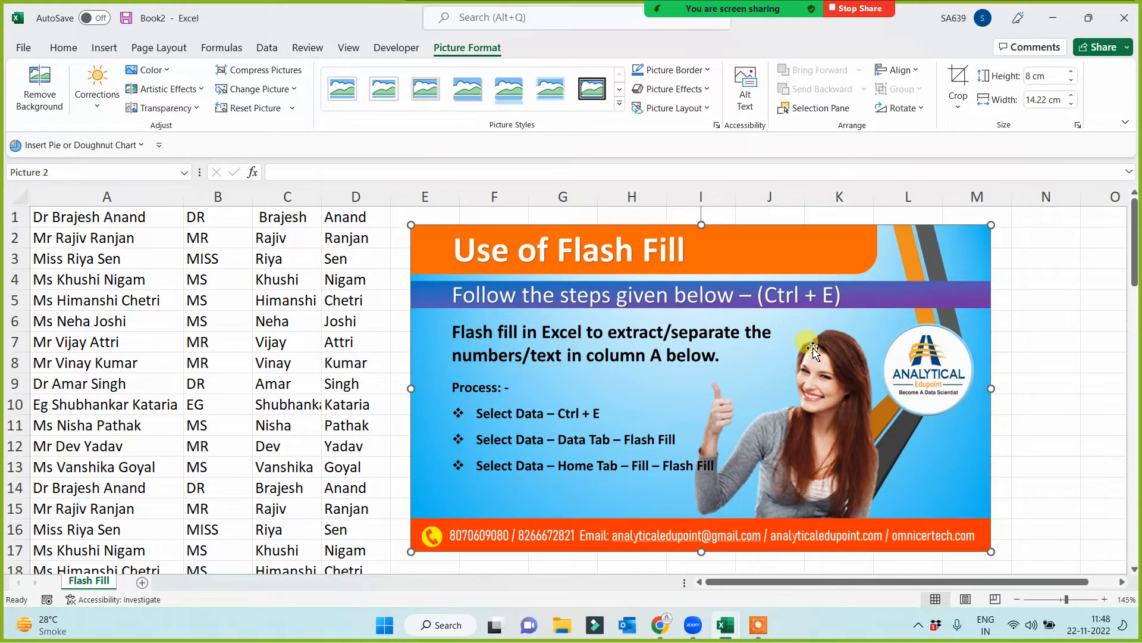
pyautogui.click(1086, 338)
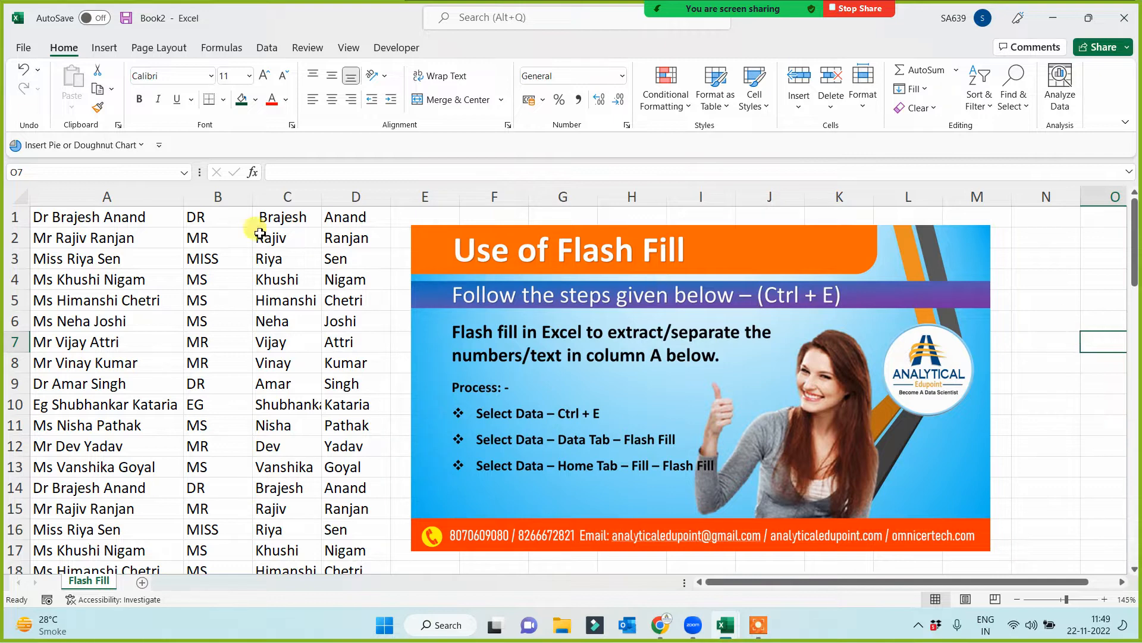
# - Examine the full names in column A against the separated title, first name and last name columns
pyautogui.click(131, 197)
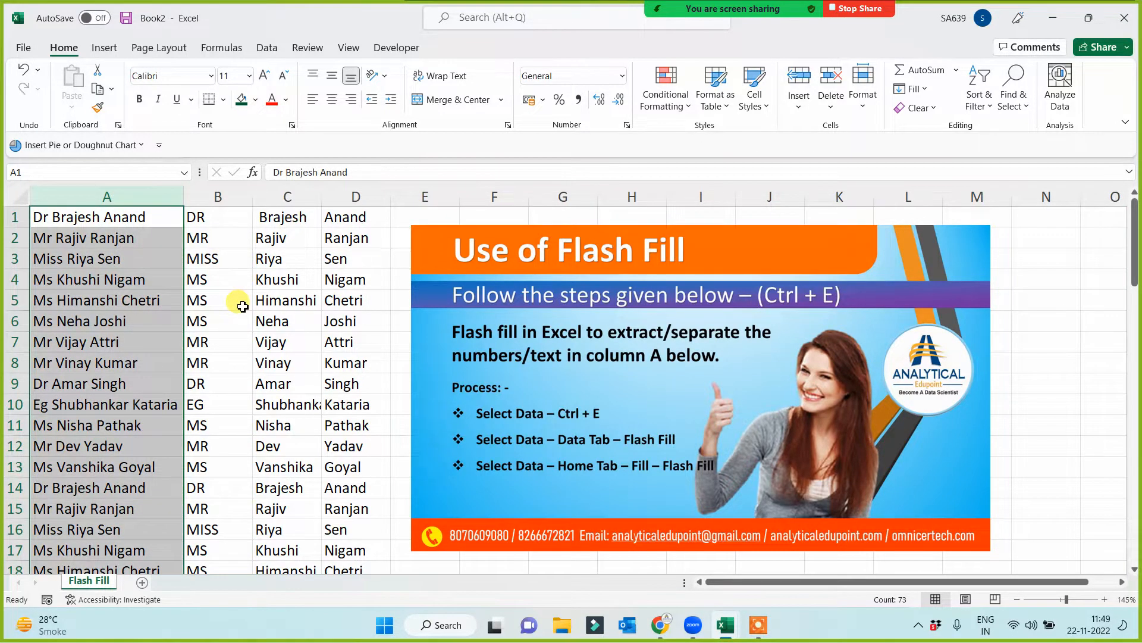
pyautogui.click(150, 323)
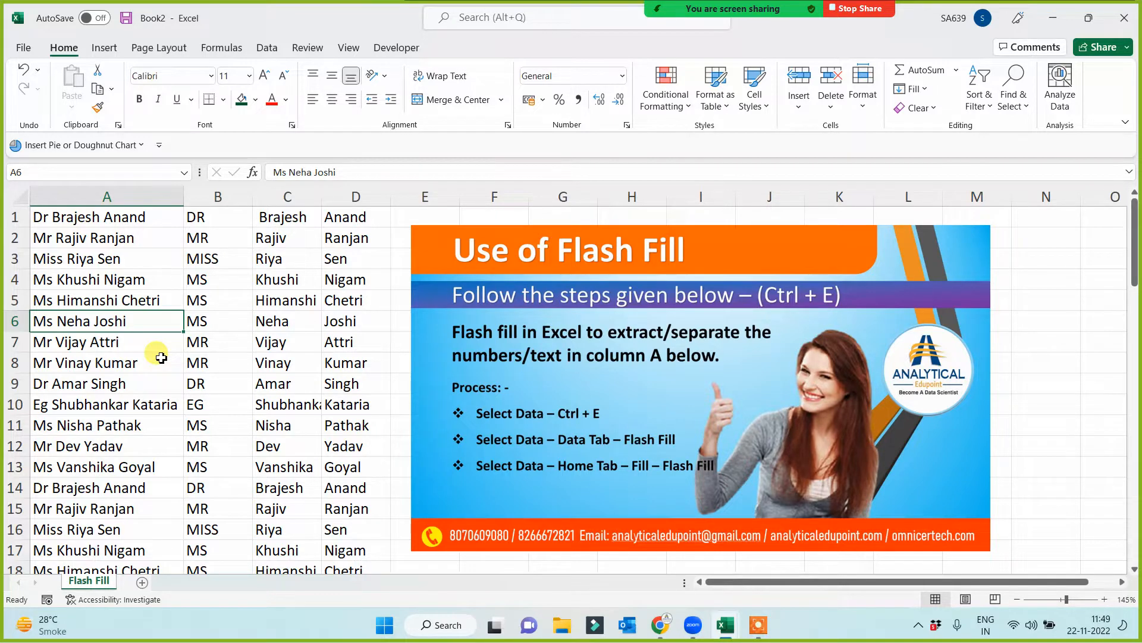
pyautogui.click(217, 196)
pyautogui.click(343, 196)
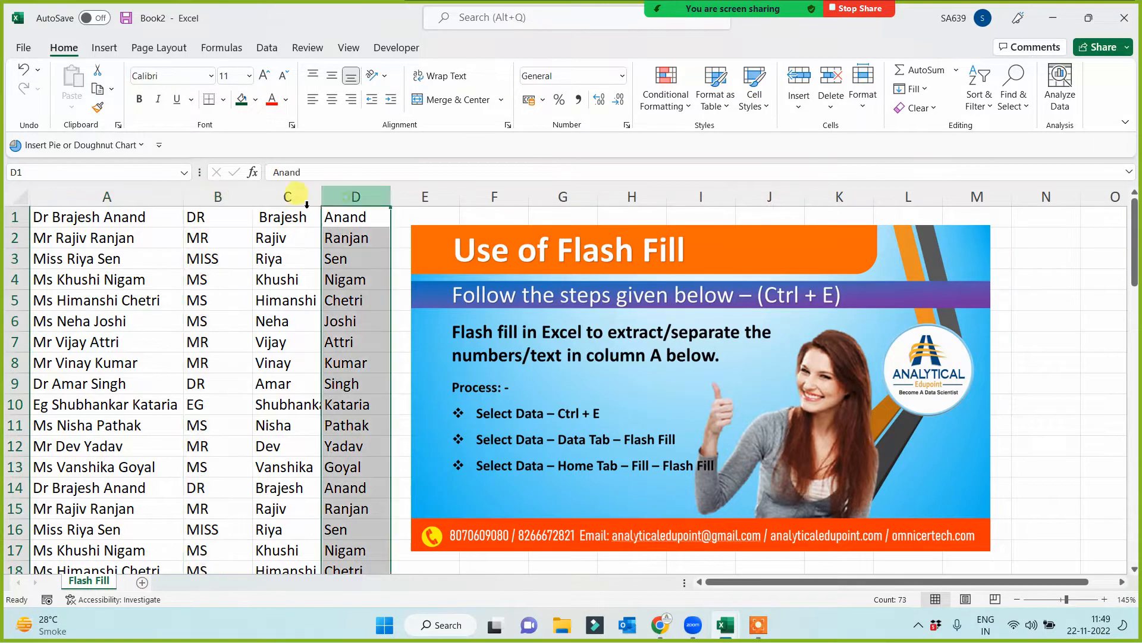
pyautogui.click(287, 197)
pyautogui.click(218, 197)
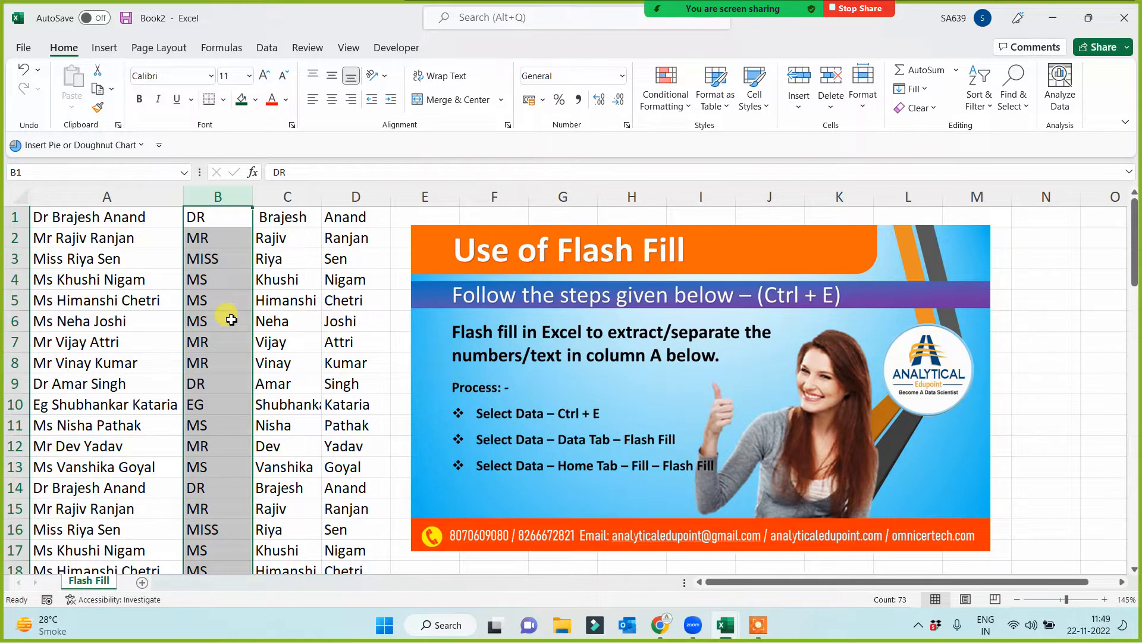
pyautogui.click(231, 319)
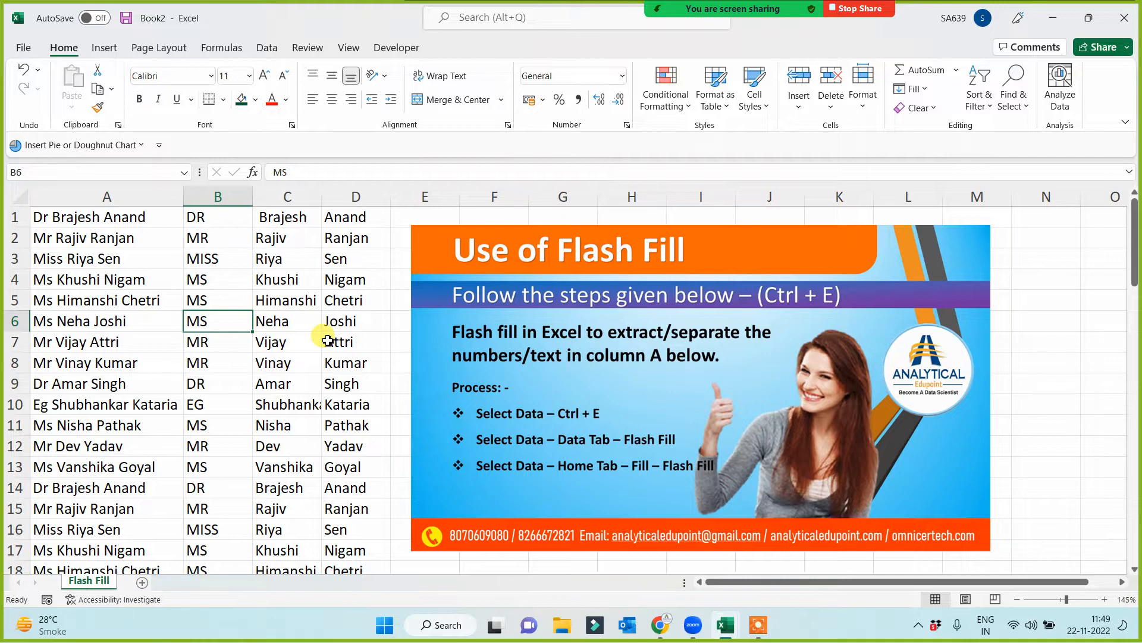
# - Copy the full names in column A into column A of a new worksheet
pyautogui.click(107, 195)
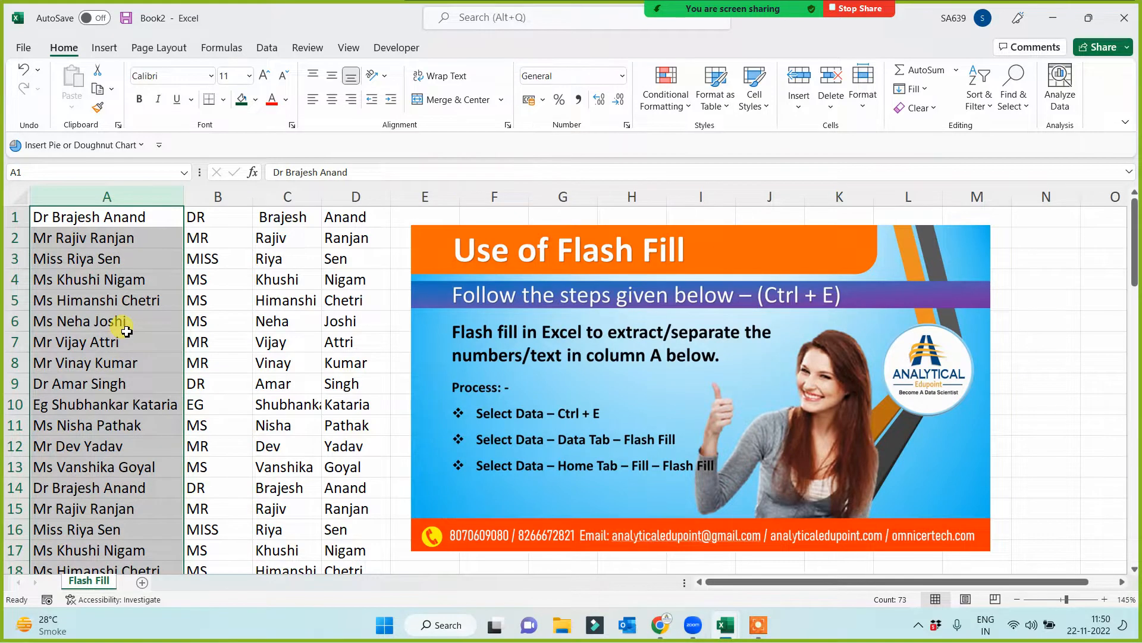
pyautogui.hotkey('ctrl', 'c')
pyautogui.click(142, 582)
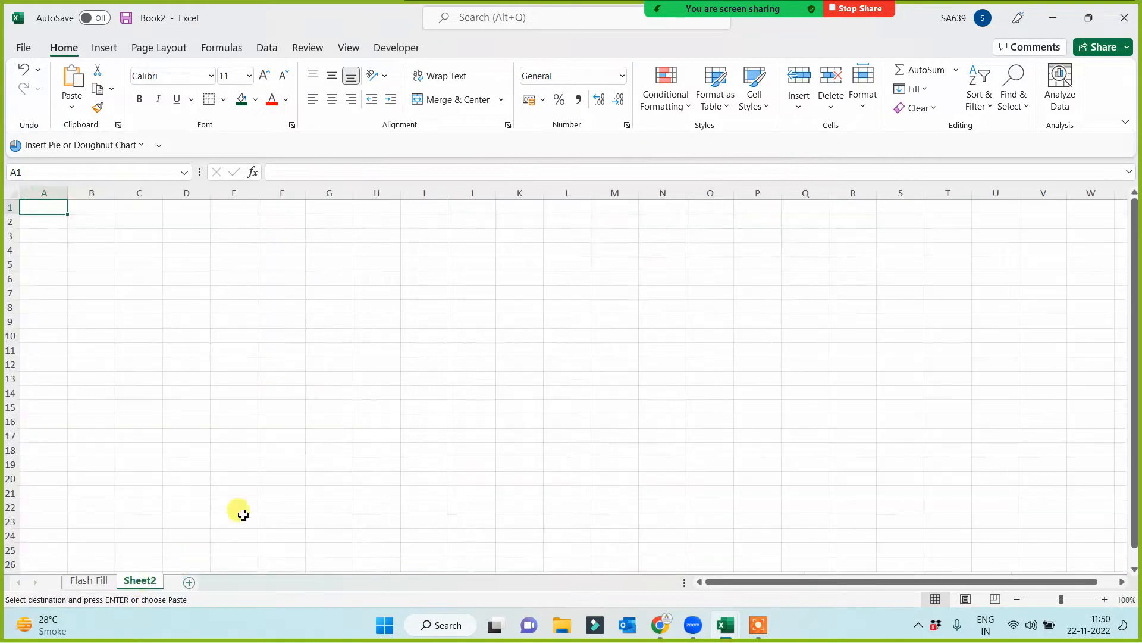
pyautogui.hotkey('ctrl', 'v')
pyautogui.press('ctrl')
pyautogui.scroll(3, 323, 432)
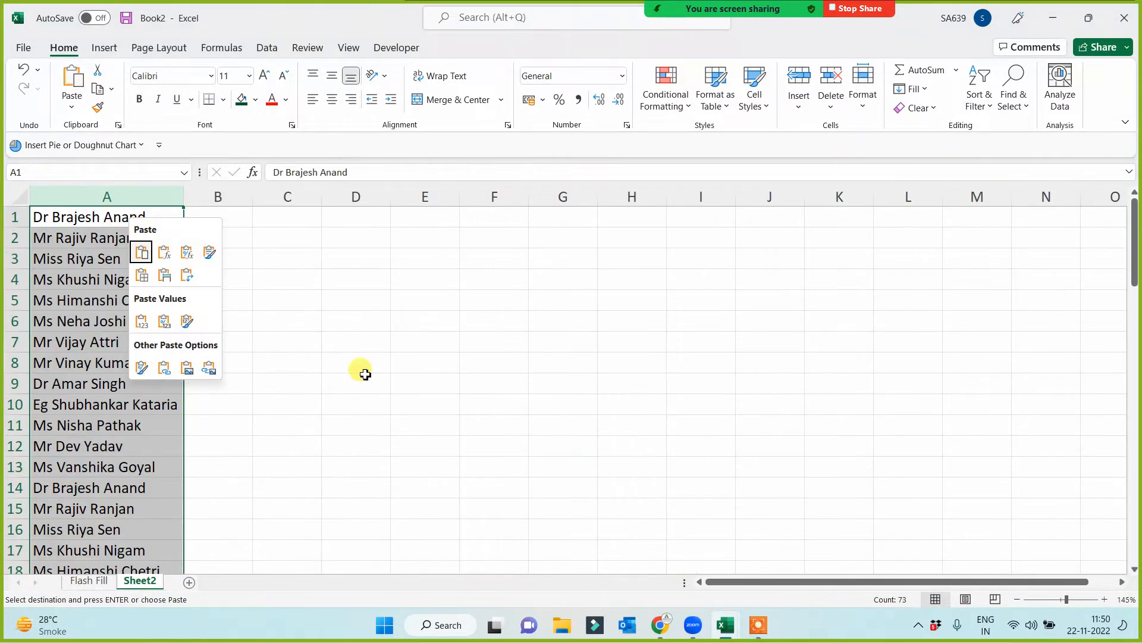
pyautogui.click(358, 363)
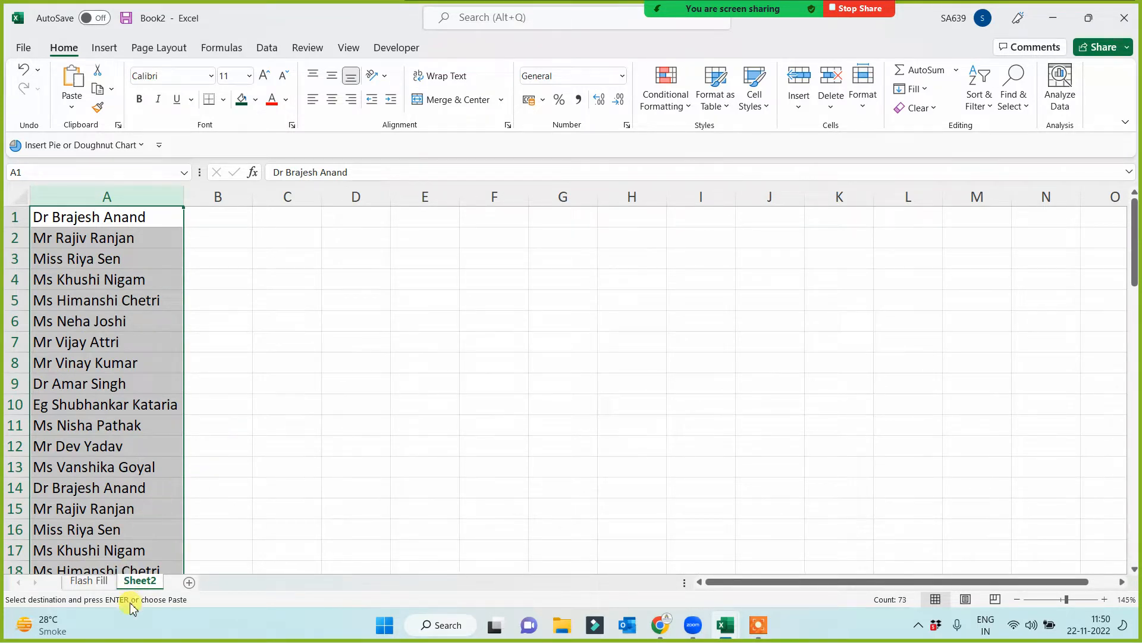
# - Rename the new worksheet as Text to Column
pyautogui.doubleClick(140, 580)
pyautogui.write('Te')
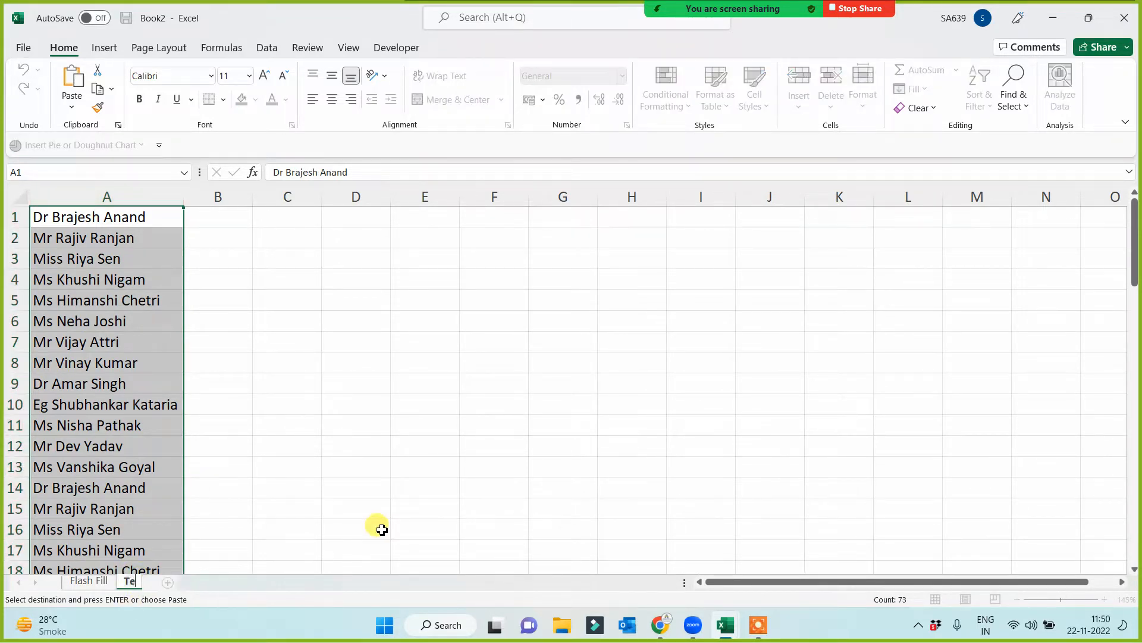
pyautogui.write('xt to Column')
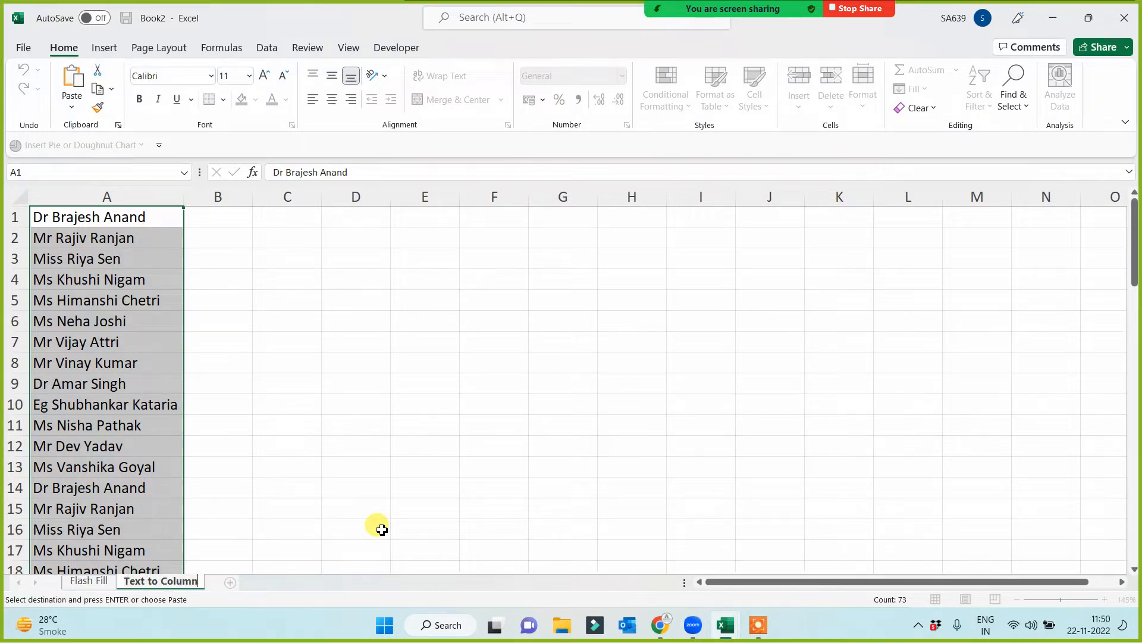
pyautogui.click(358, 462)
# - Start Text to Columns on column A with the Delimited data type and continue to the delimiter settings
pyautogui.click(125, 200)
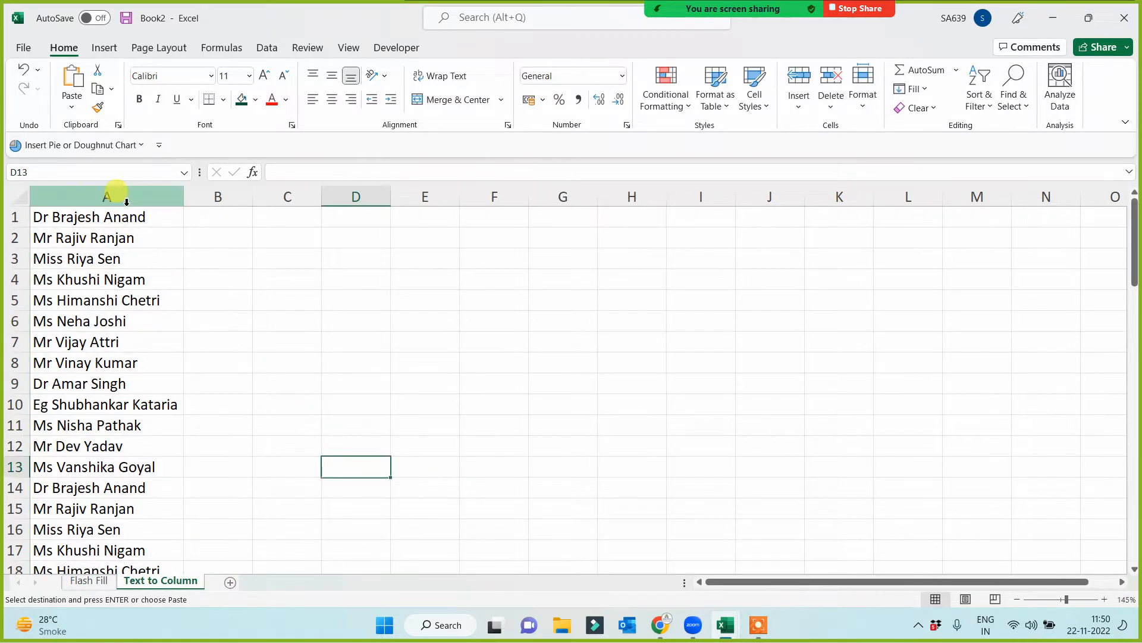
pyautogui.click(266, 47)
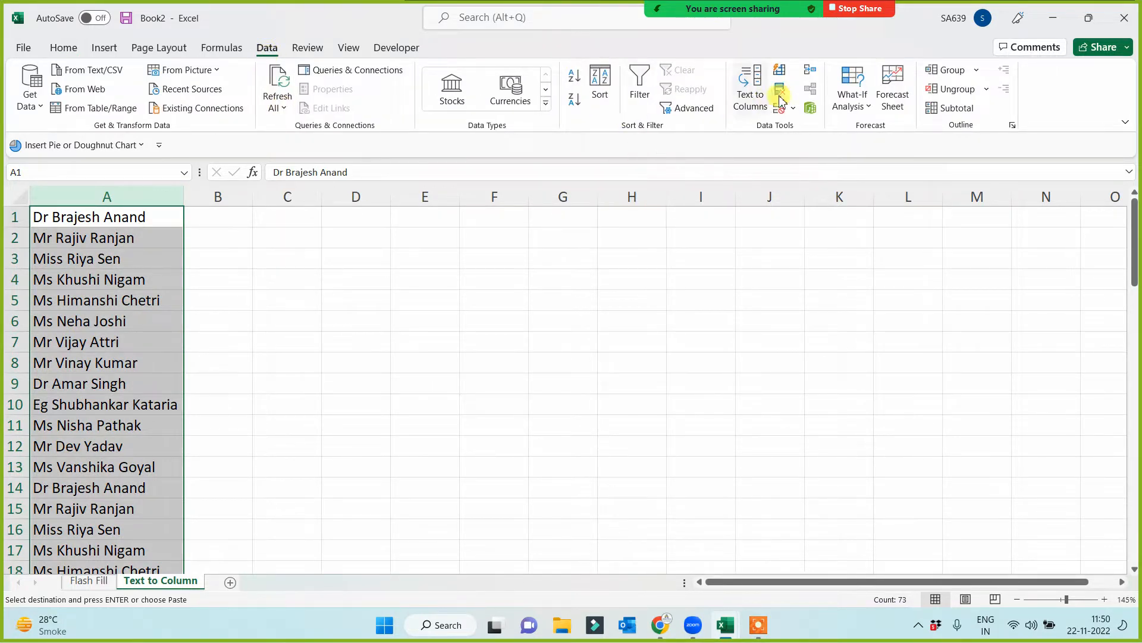
pyautogui.click(748, 86)
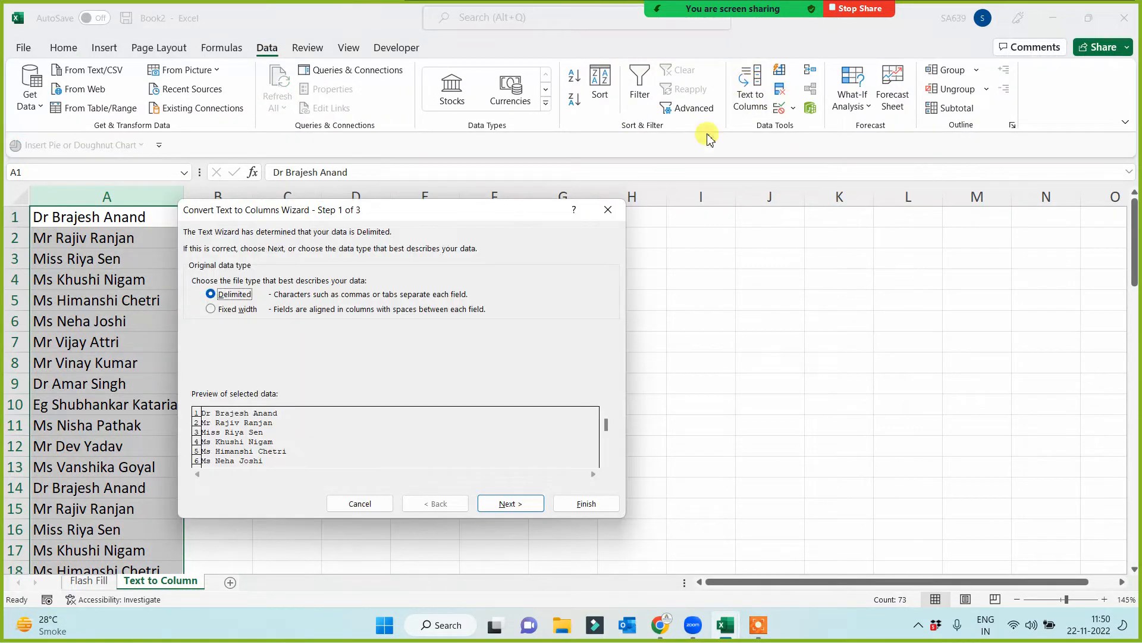
pyautogui.moveTo(378, 225); pyautogui.dragTo(669, 239)
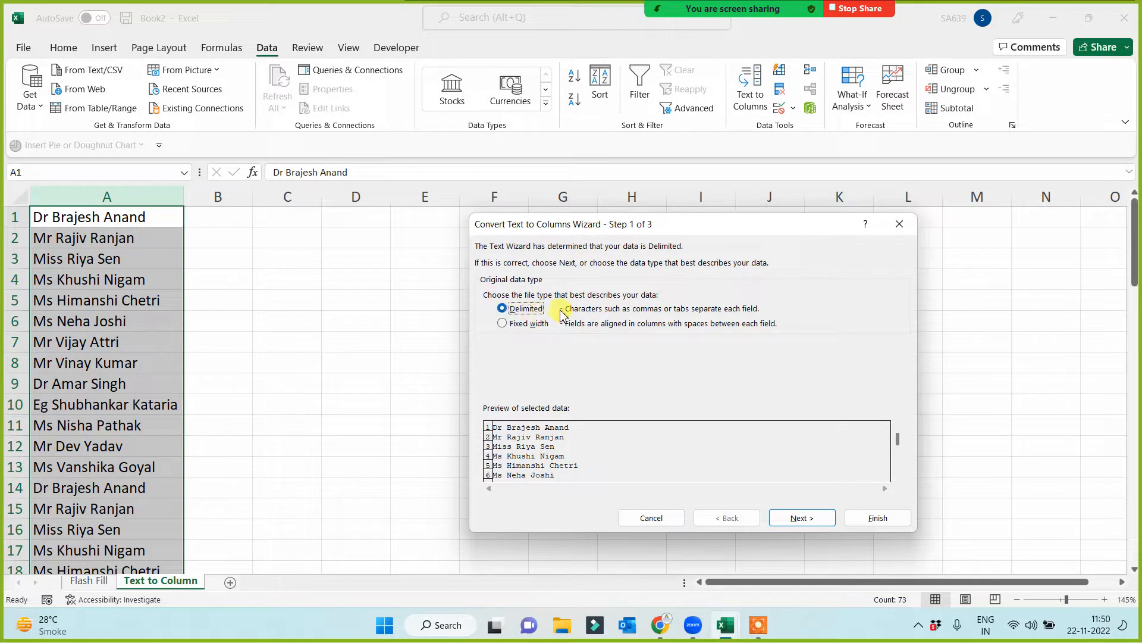
pyautogui.click(798, 516)
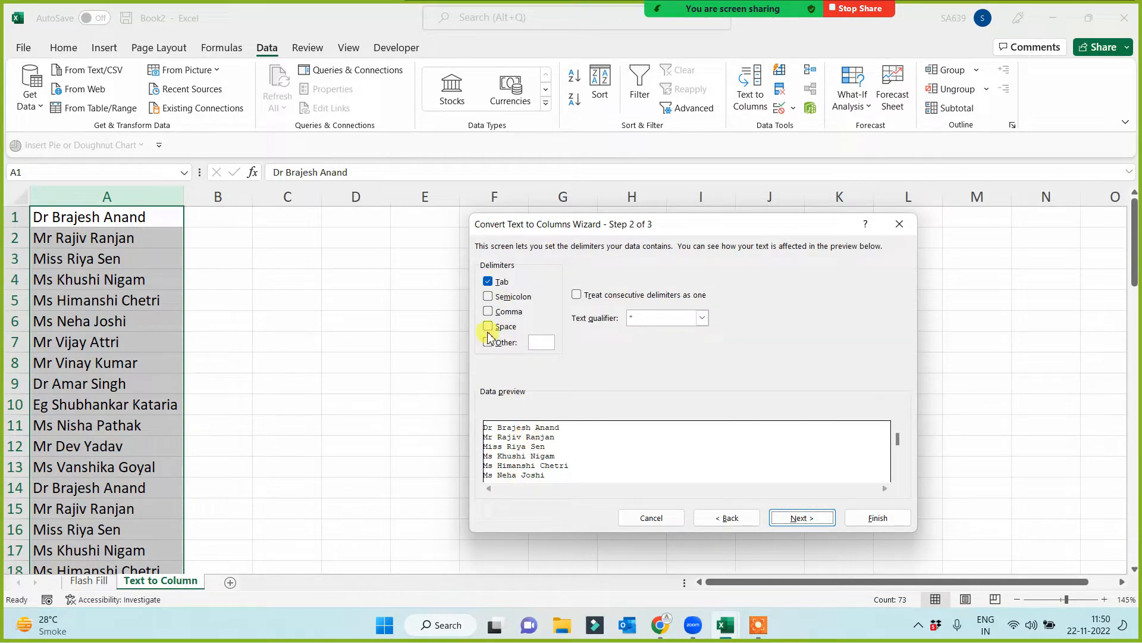
pyautogui.click(489, 296)
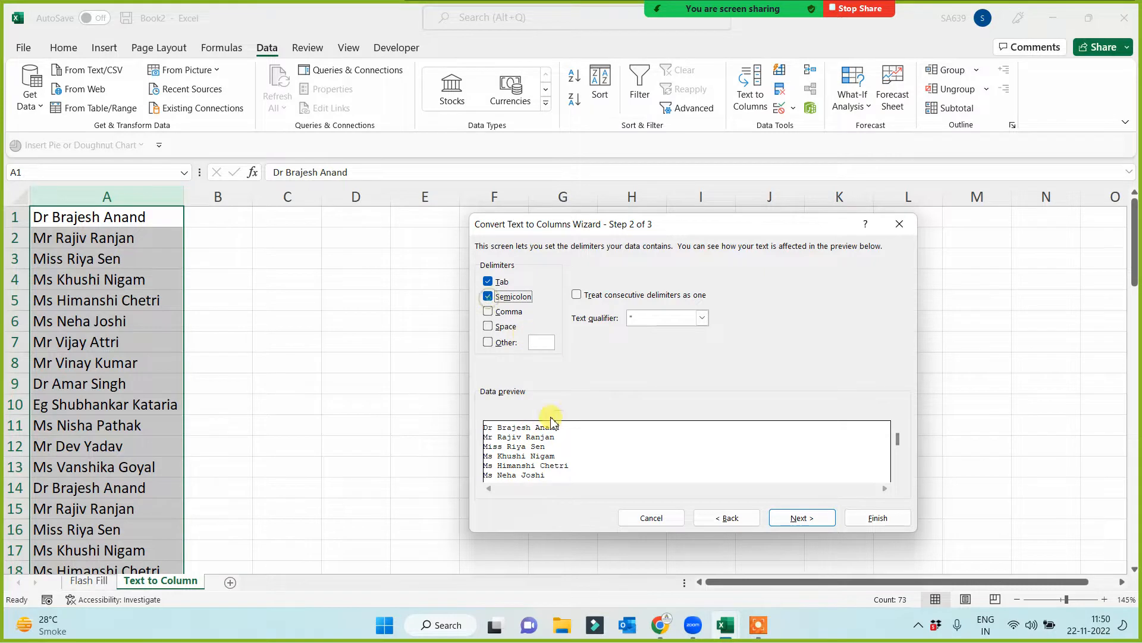
pyautogui.click(488, 312)
pyautogui.click(489, 312)
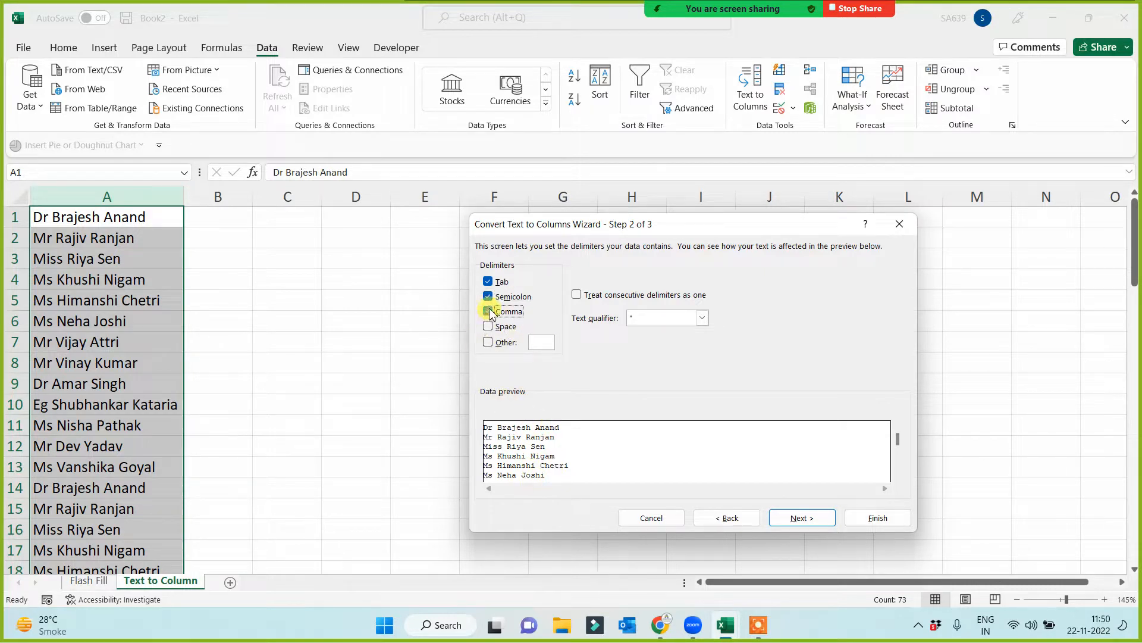
pyautogui.click(489, 297)
# - Clear the Tab delimiter, make Space the only delimiter, and proceed to the wizard's column format settings
pyautogui.click(488, 281)
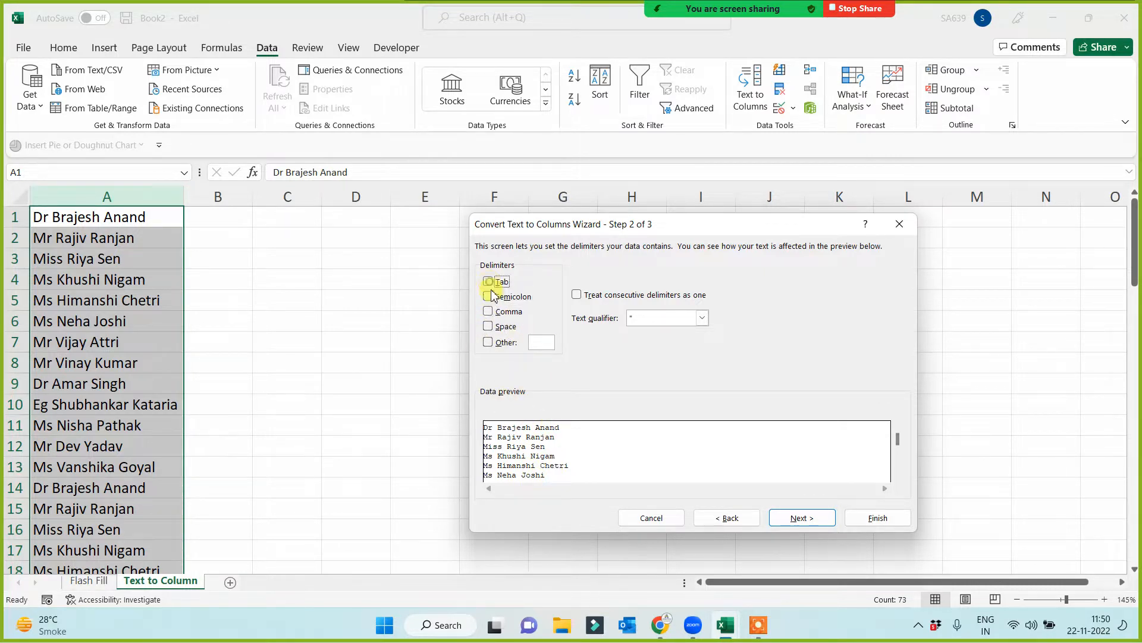
pyautogui.click(488, 326)
pyautogui.click(488, 328)
pyautogui.click(488, 327)
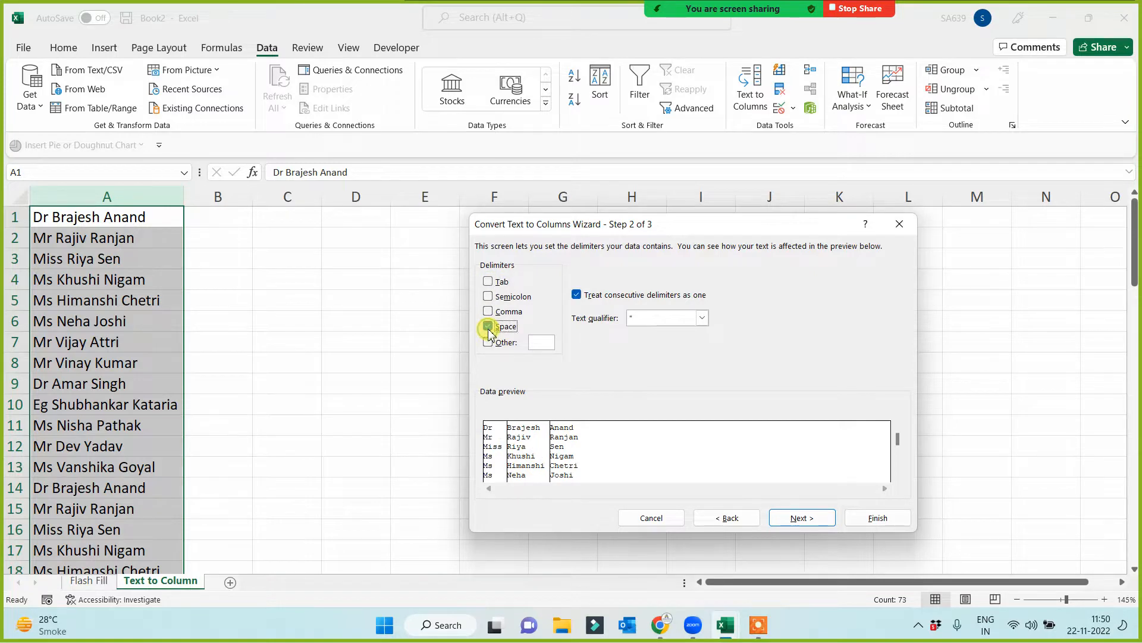
pyautogui.click(488, 327)
pyautogui.click(488, 327)
pyautogui.click(804, 518)
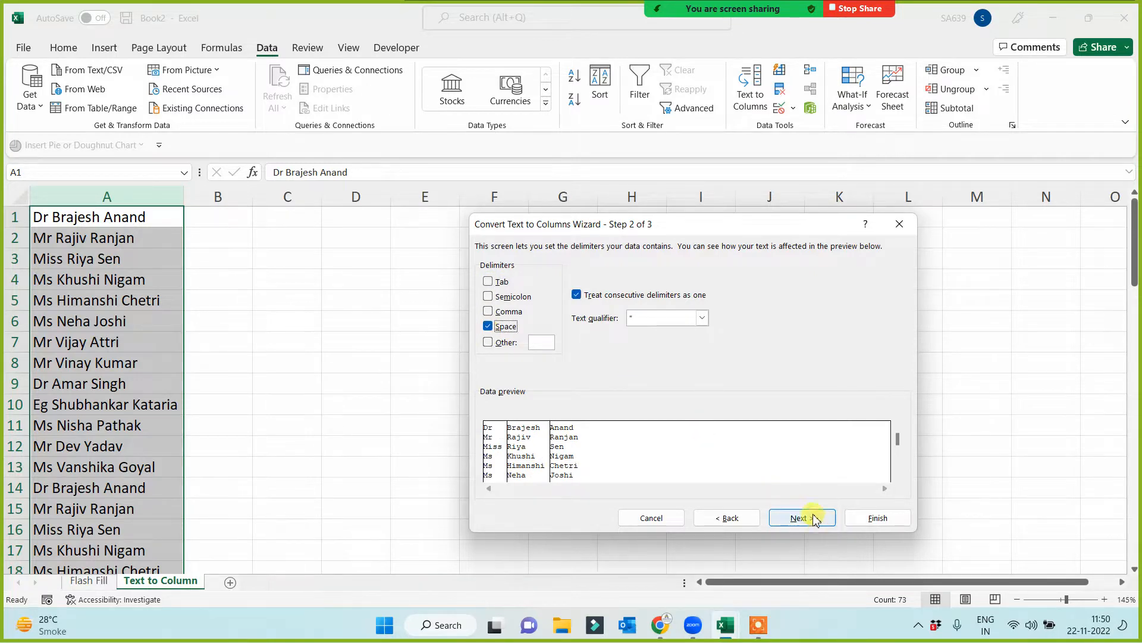
# - Finish the space-delimited split with column A as the destination, and undo it
pyautogui.click(870, 518)
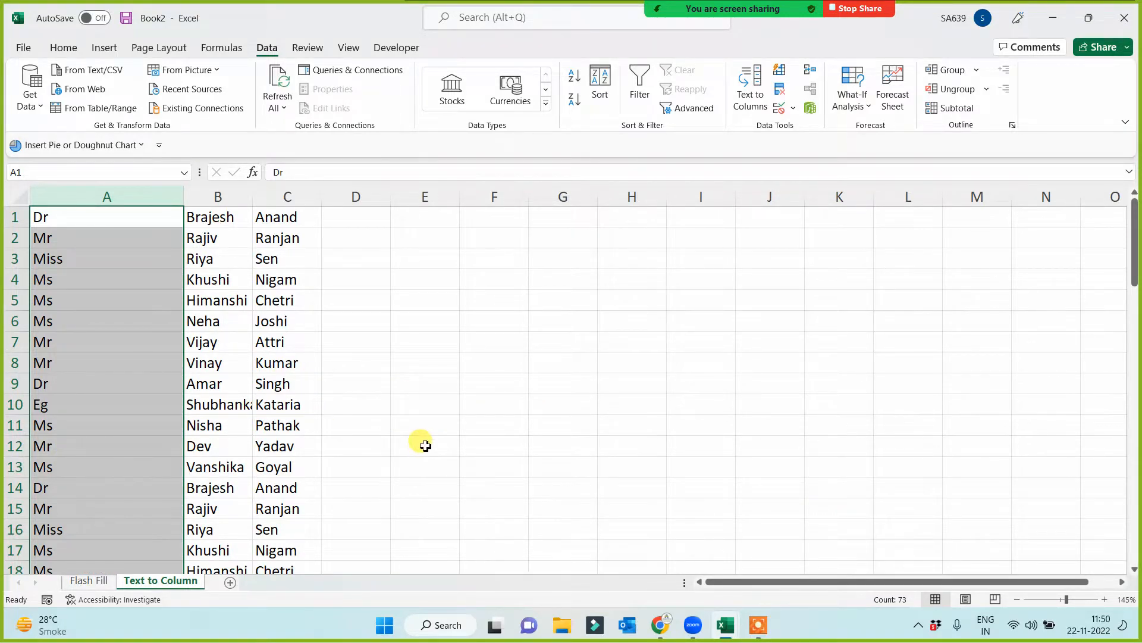
pyautogui.hotkey('ctrl', 'z')
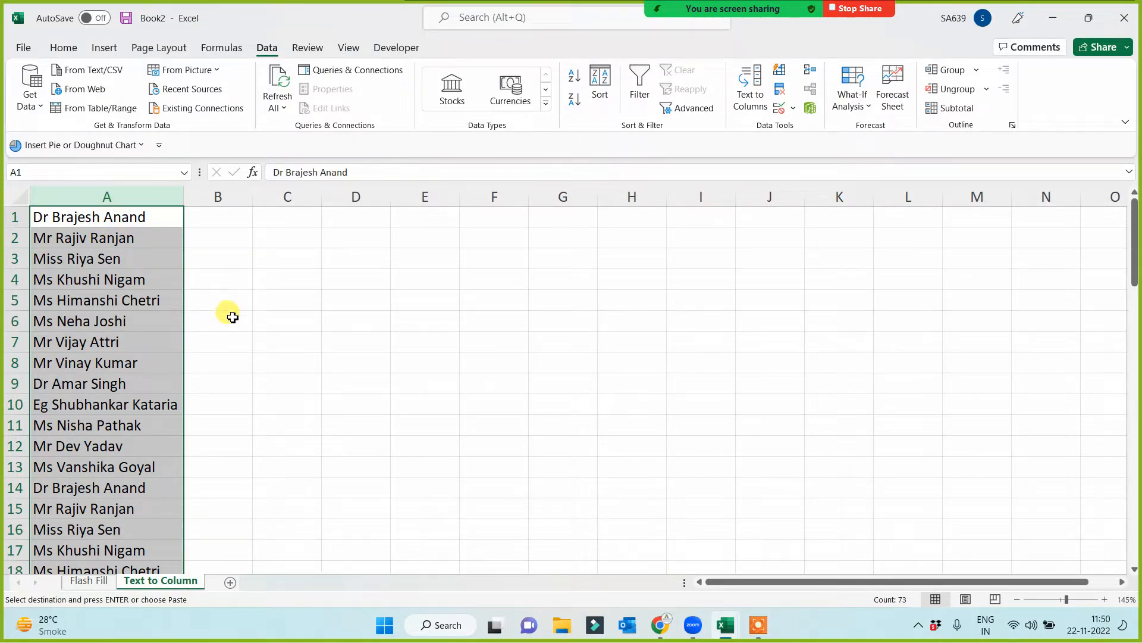
pyautogui.moveTo(238, 197); pyautogui.dragTo(387, 199)
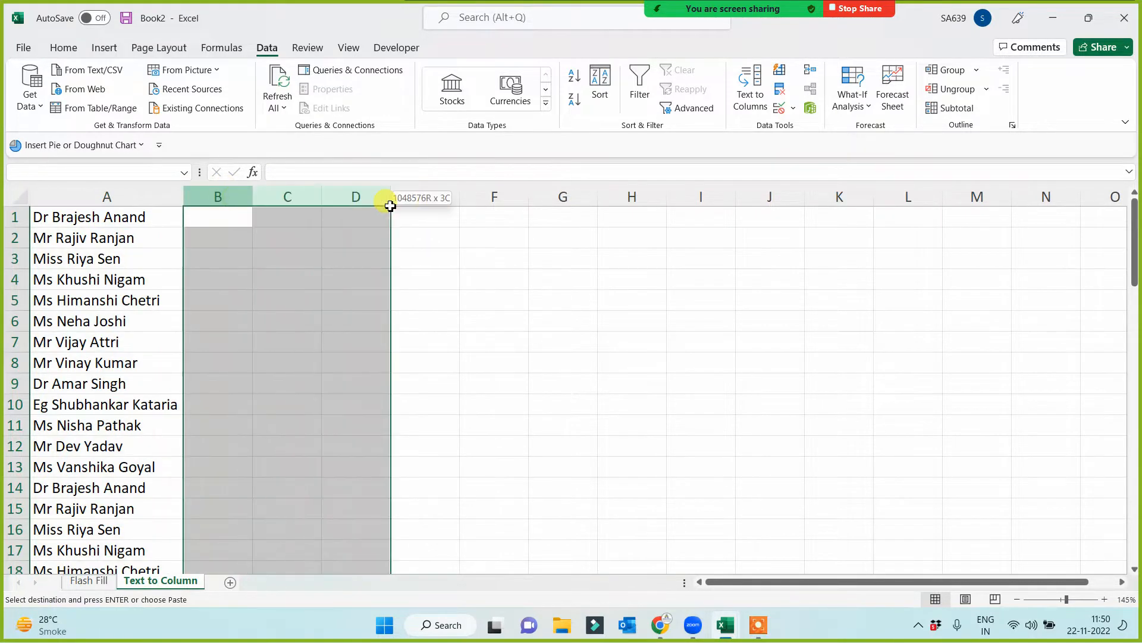
pyautogui.click(327, 325)
# - Run Text to Columns on column A as Delimited by Space, with cell B1 as the destination
pyautogui.click(108, 196)
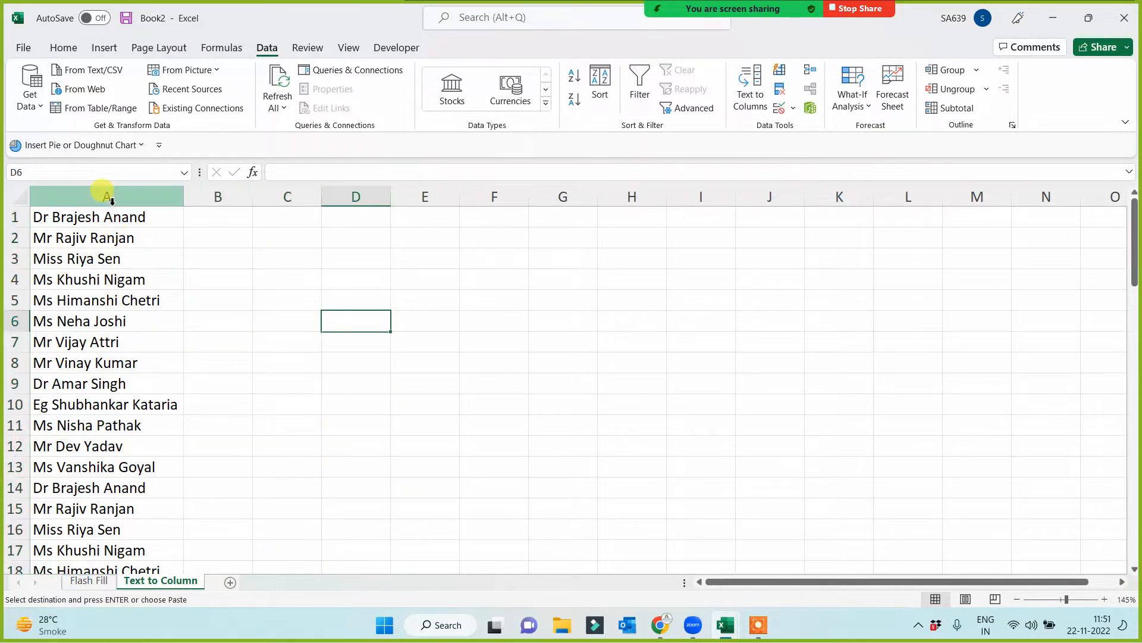
pyautogui.click(747, 83)
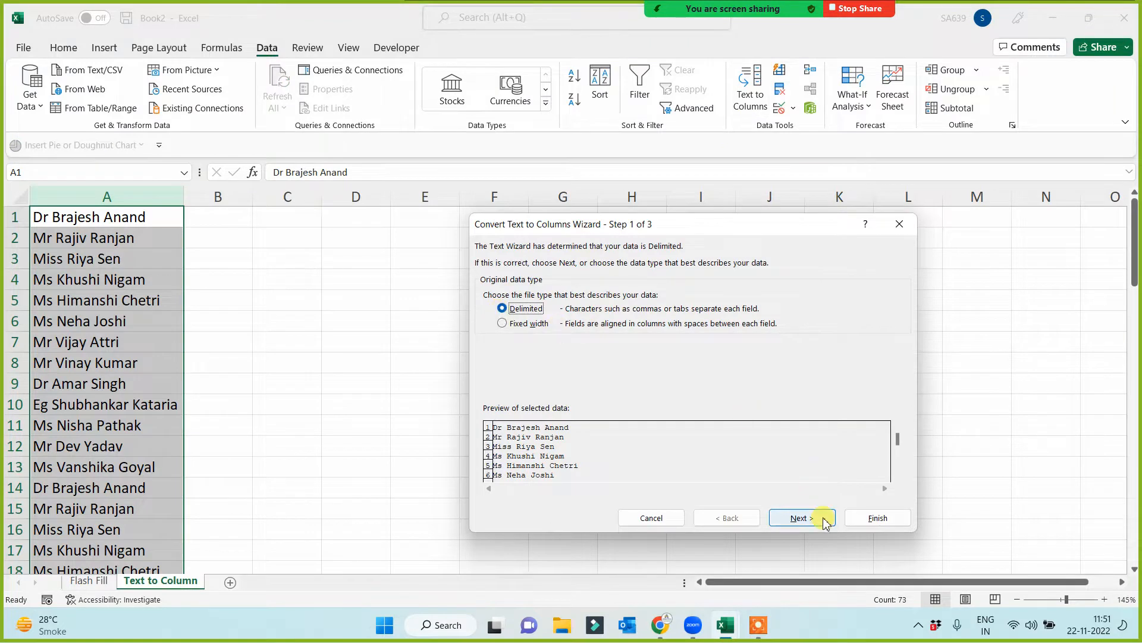
pyautogui.click(818, 523)
pyautogui.click(796, 520)
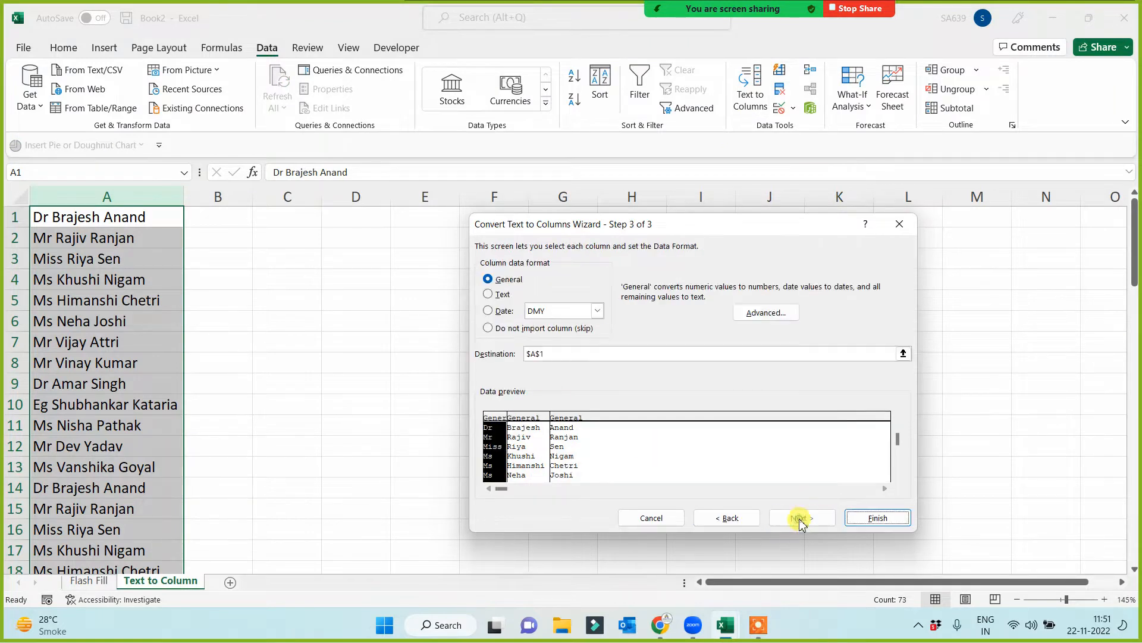
pyautogui.click(542, 354)
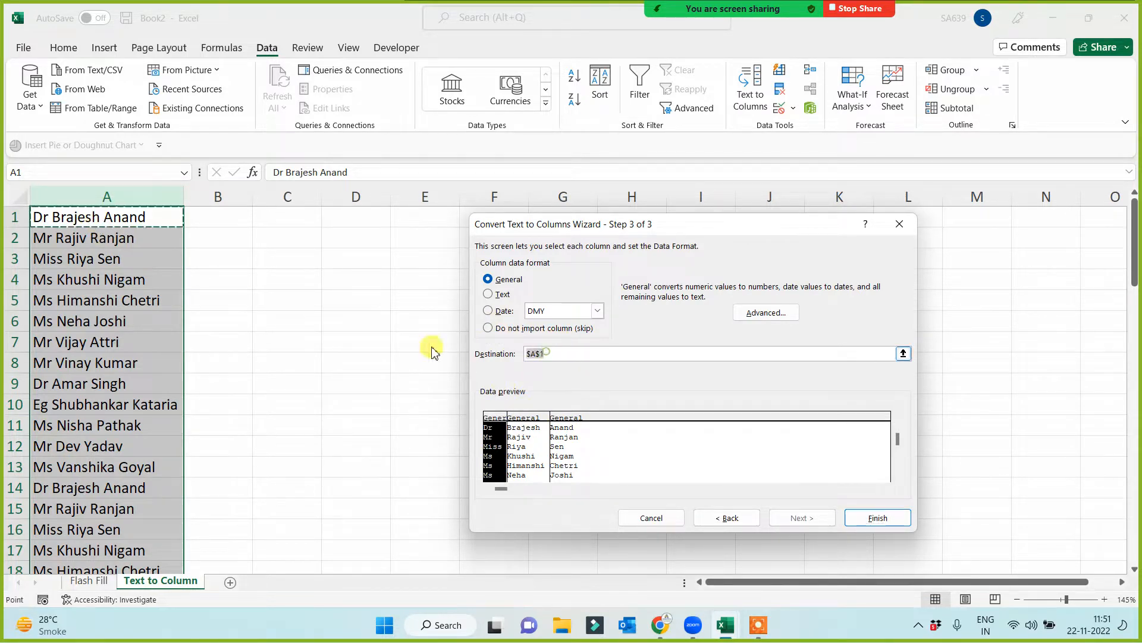
pyautogui.click(216, 216)
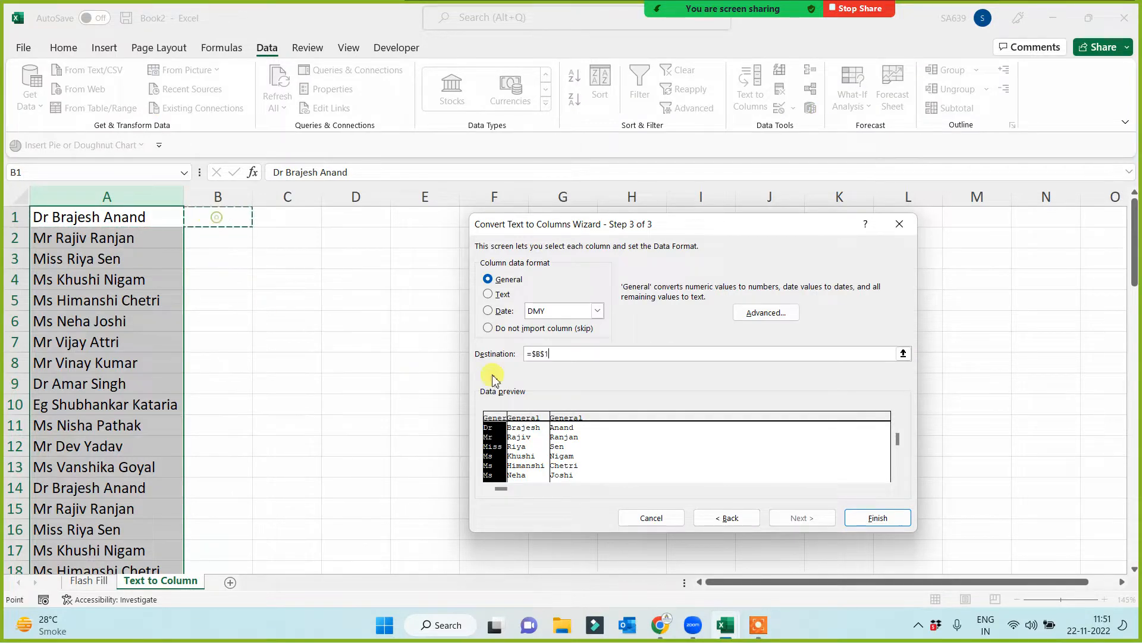
pyautogui.click(878, 518)
pyautogui.click(539, 441)
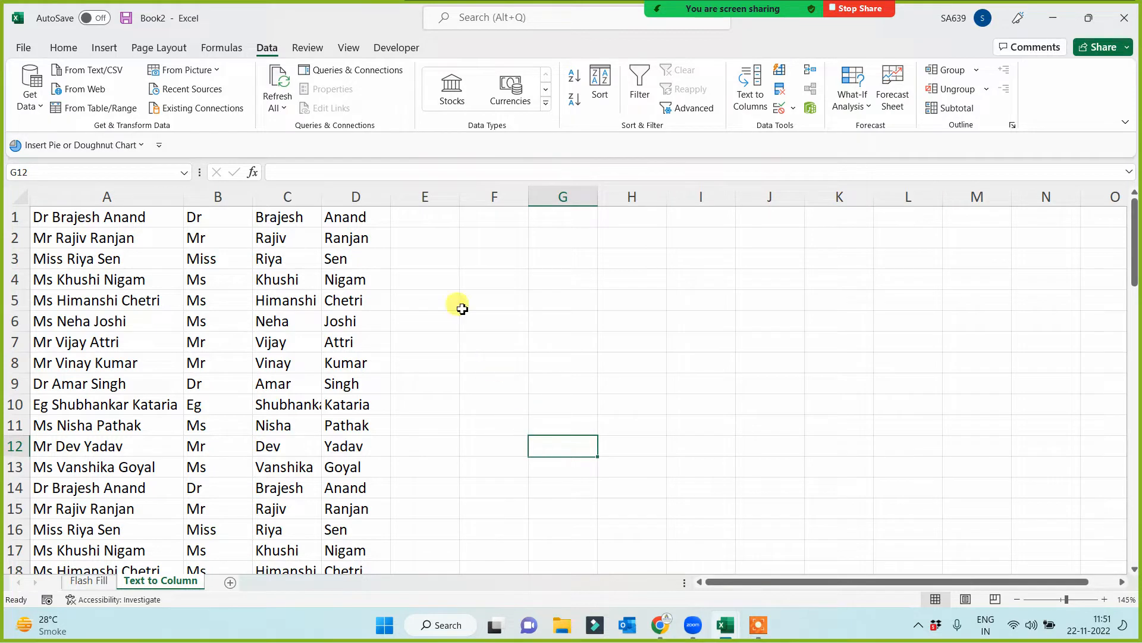
pyautogui.click(424, 214)
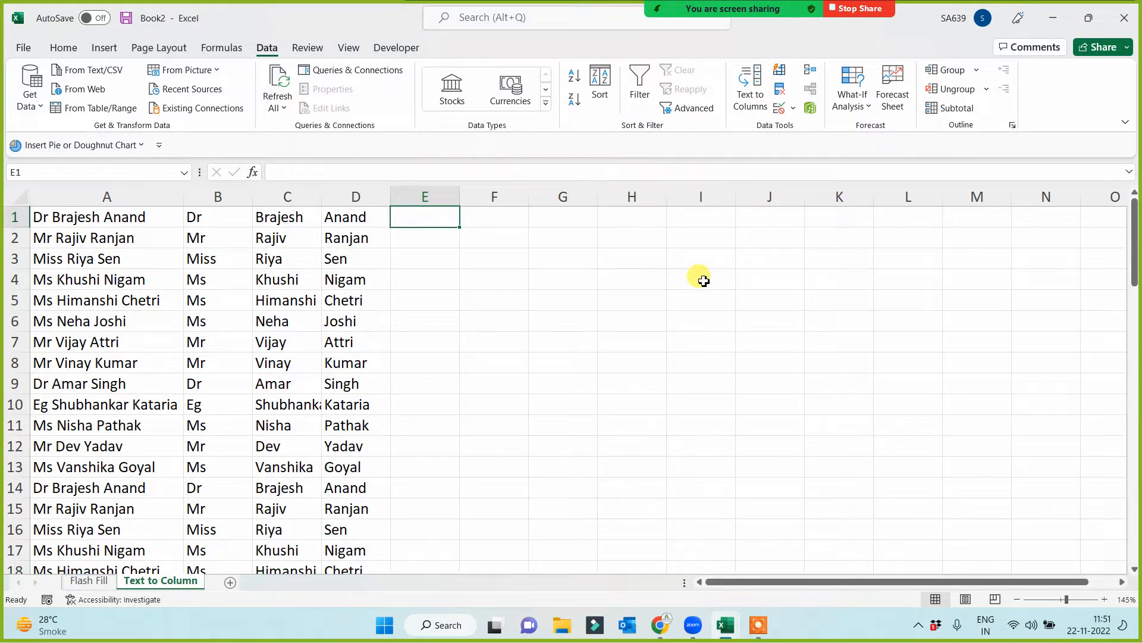
pyautogui.click(531, 364)
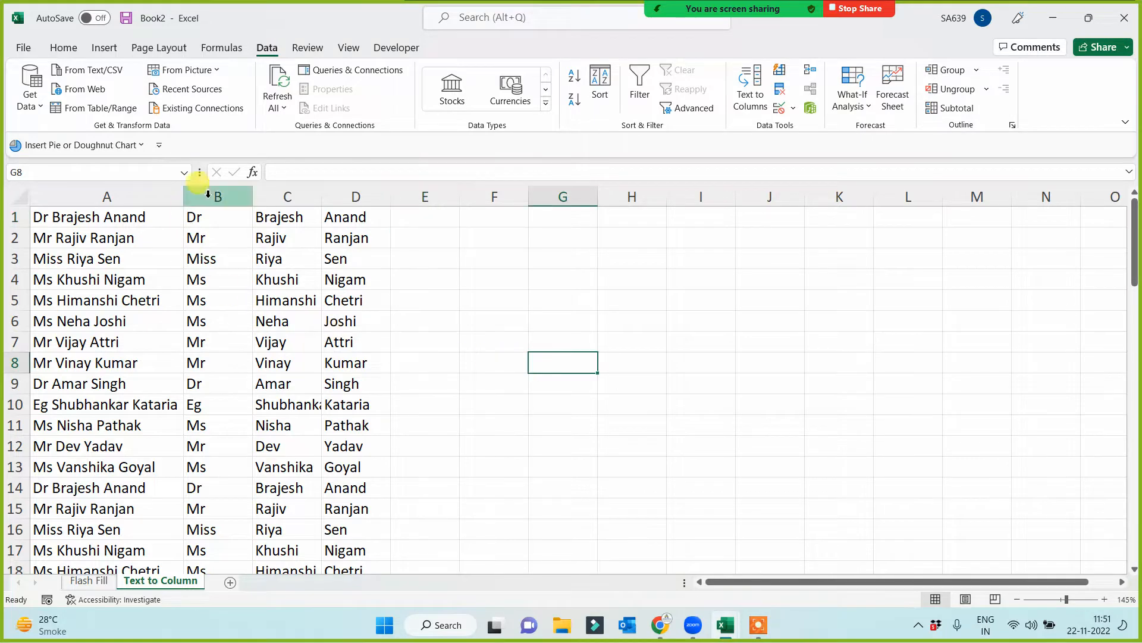
pyautogui.moveTo(208, 193); pyautogui.dragTo(332, 213)
pyautogui.click(545, 383)
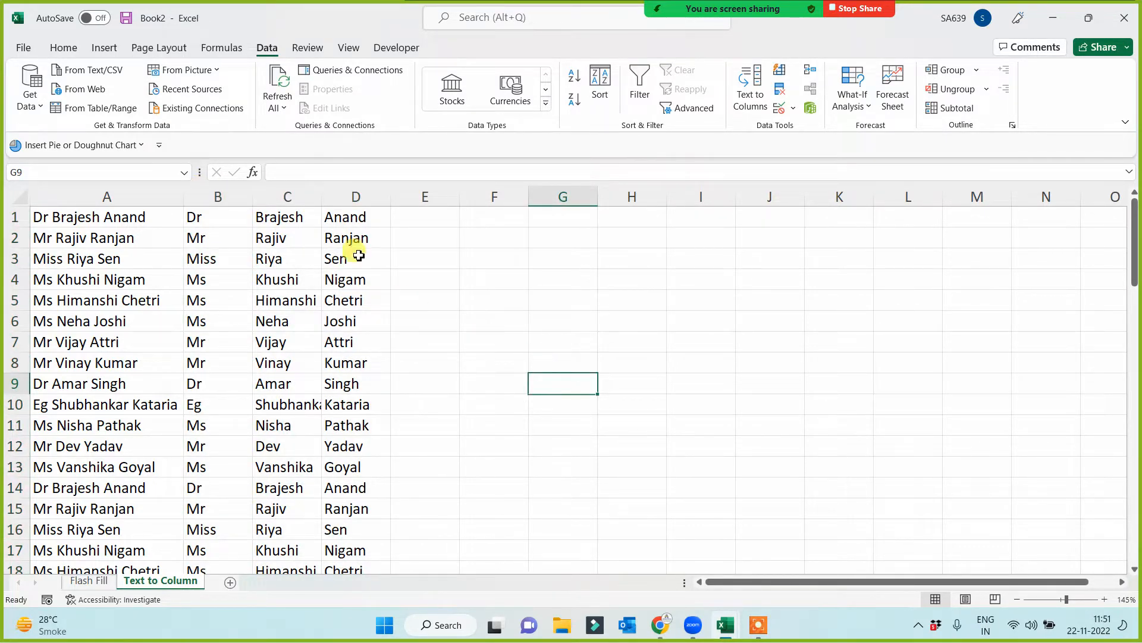
# - Widen columns C and D so the split first and last names fit
pyautogui.moveTo(322, 196); pyautogui.dragTo(341, 196)
pyautogui.moveTo(410, 204); pyautogui.dragTo(418, 306)
# - Add a new worksheet after Text to Column and name it Concatenate
pyautogui.click(231, 583)
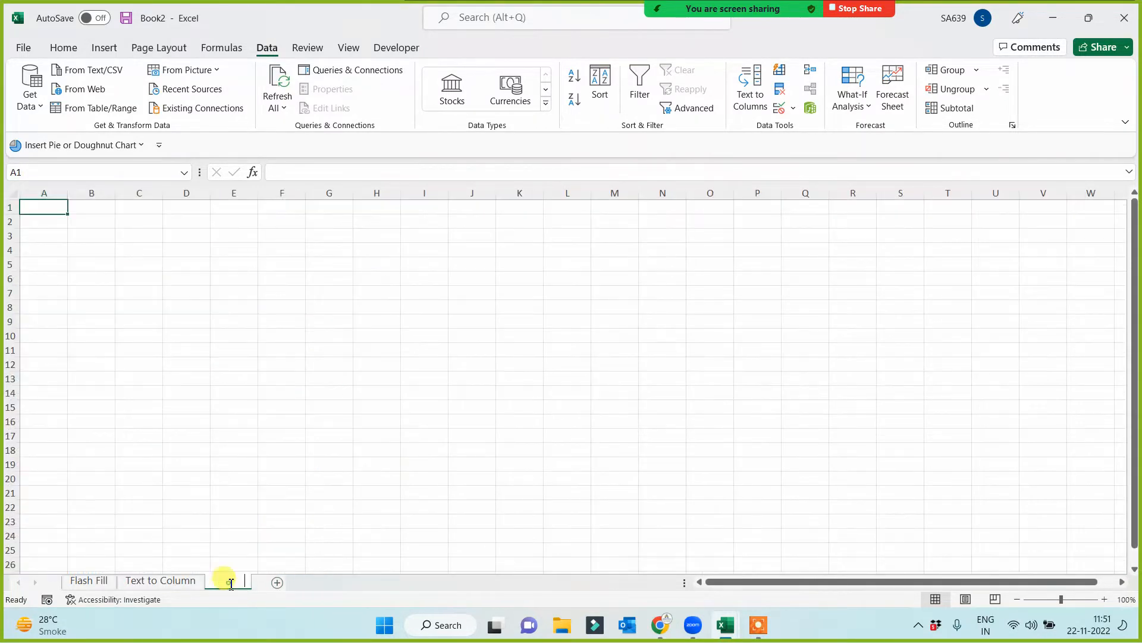
pyautogui.doubleClick(227, 582)
pyautogui.write('Conca')
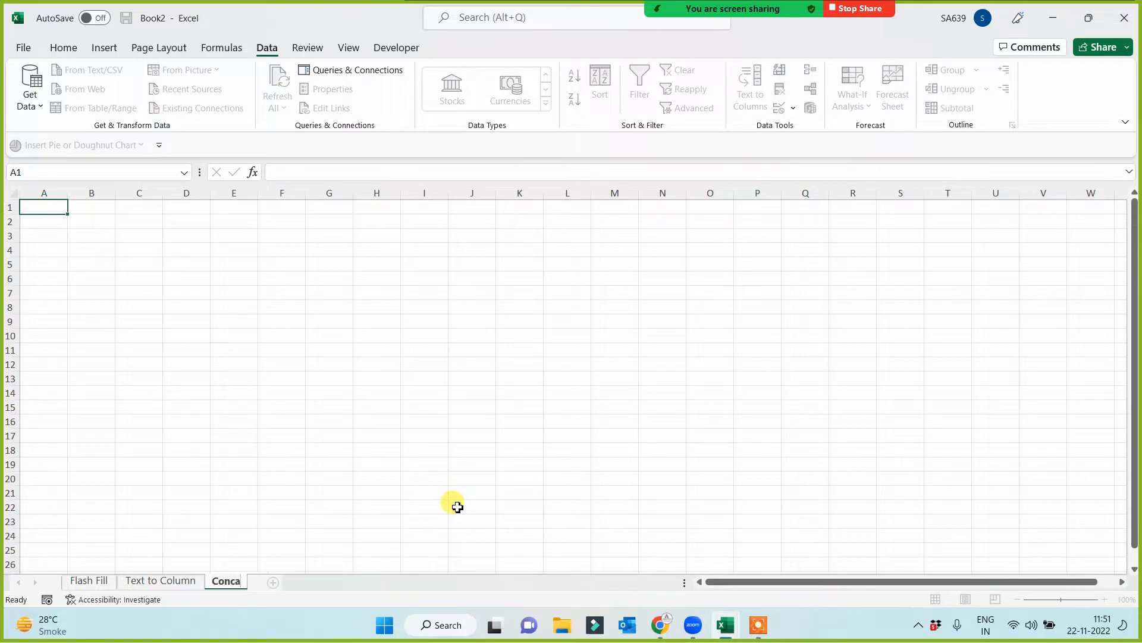
pyautogui.write('tenate')
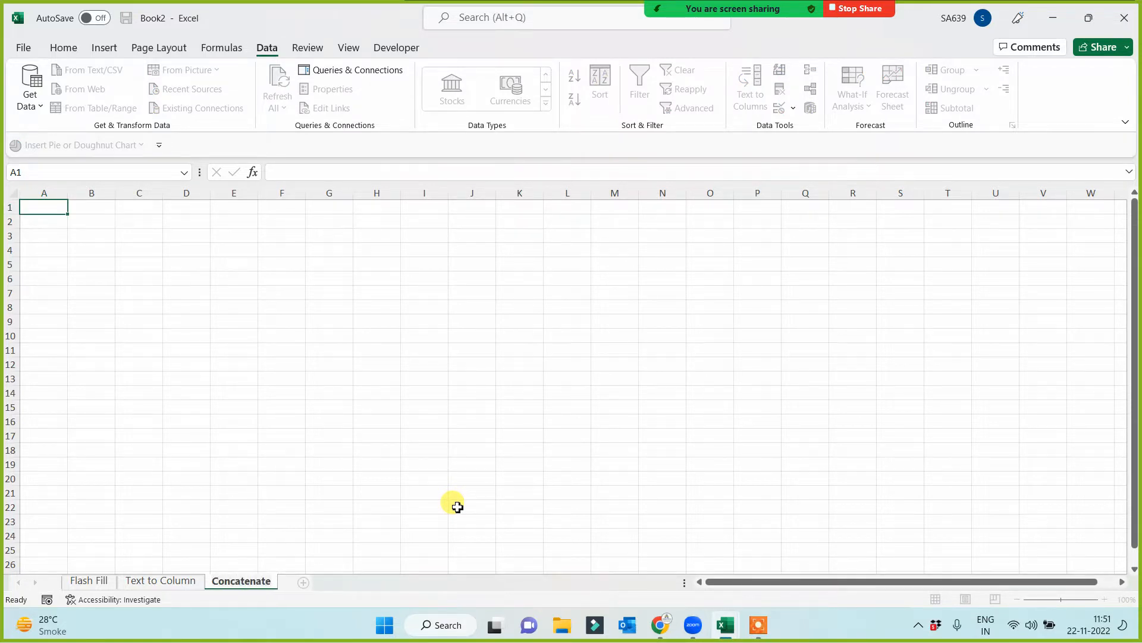
pyautogui.click(425, 462)
# - Copy columns B to D of the Text to Column sheet into the Concatenate sheet starting at cell A1
pyautogui.click(161, 579)
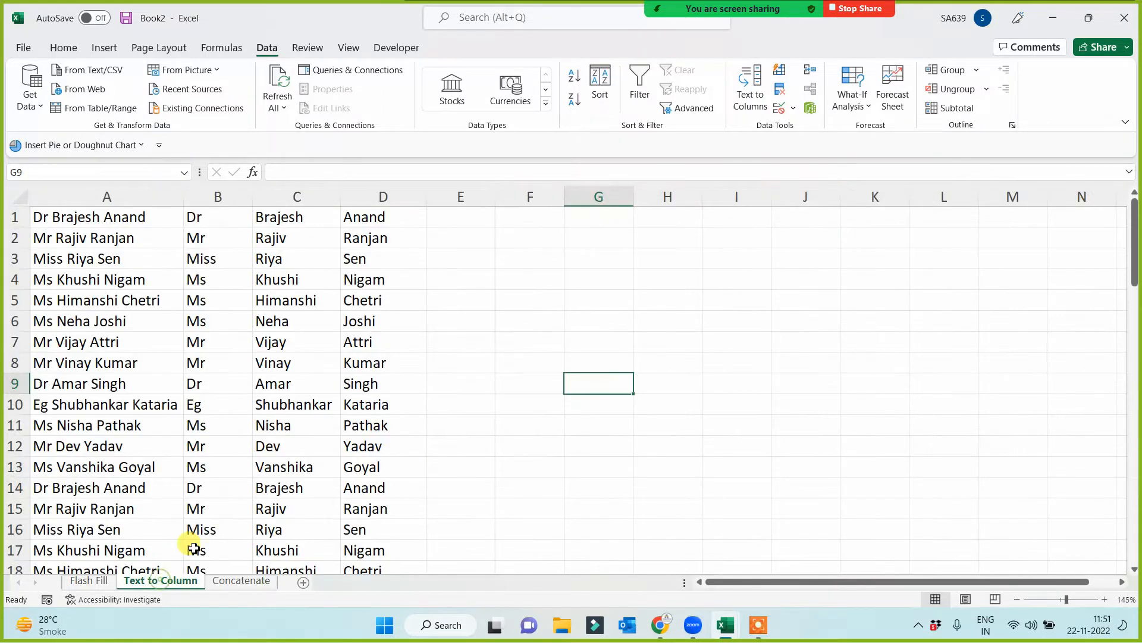
pyautogui.moveTo(226, 196); pyautogui.dragTo(362, 219)
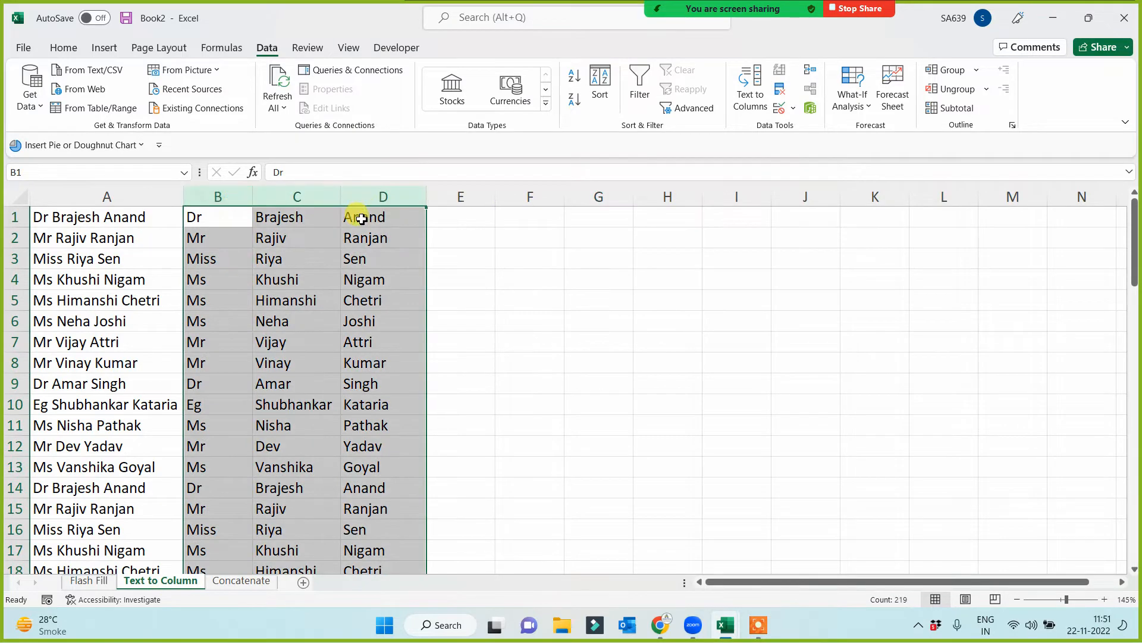
pyautogui.hotkey('ctrl', 'c')
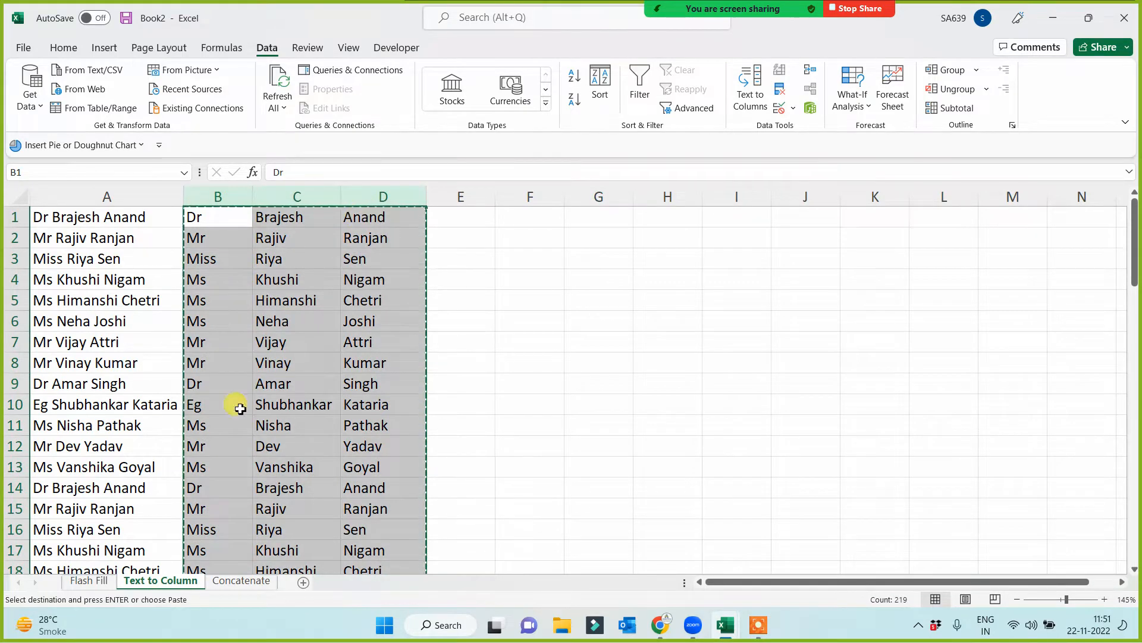
pyautogui.click(241, 580)
pyautogui.click(46, 205)
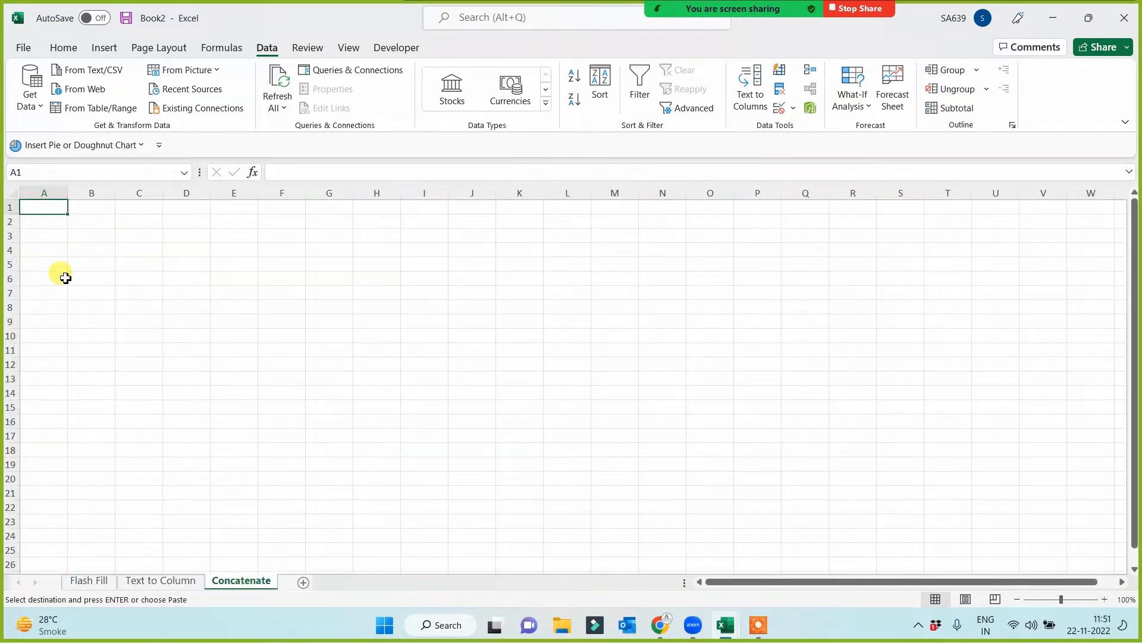
pyautogui.hotkey('ctrl', 'v')
# - Widen the empty column D on the Concatenate sheet to make room for full names
pyautogui.scroll(3, 237, 415)
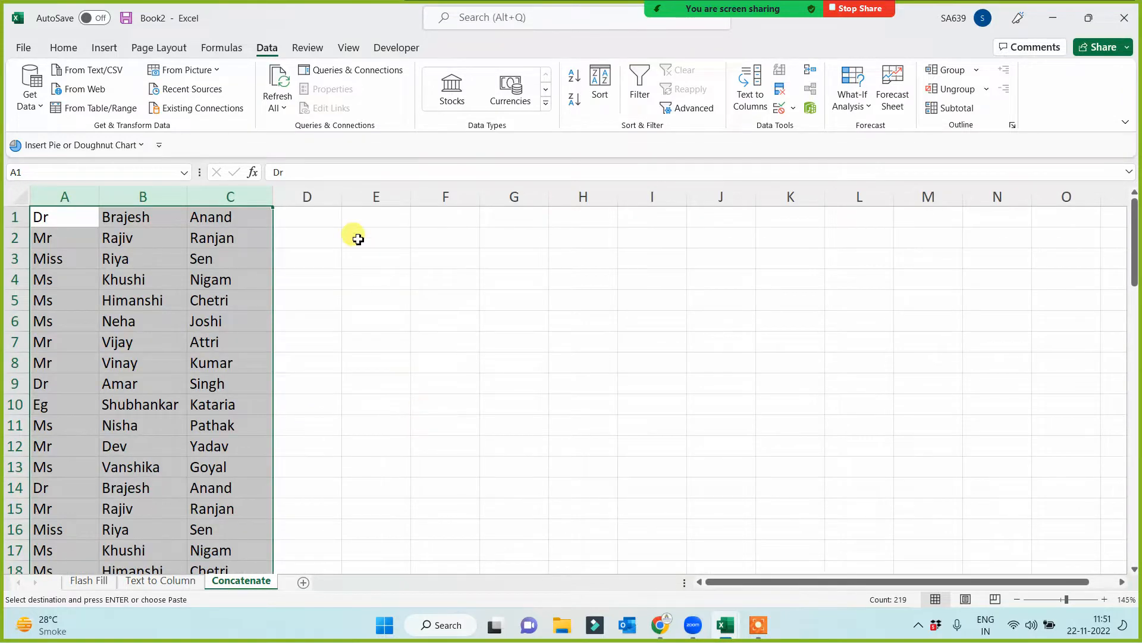
pyautogui.moveTo(341, 196); pyautogui.dragTo(497, 205)
pyautogui.click(405, 339)
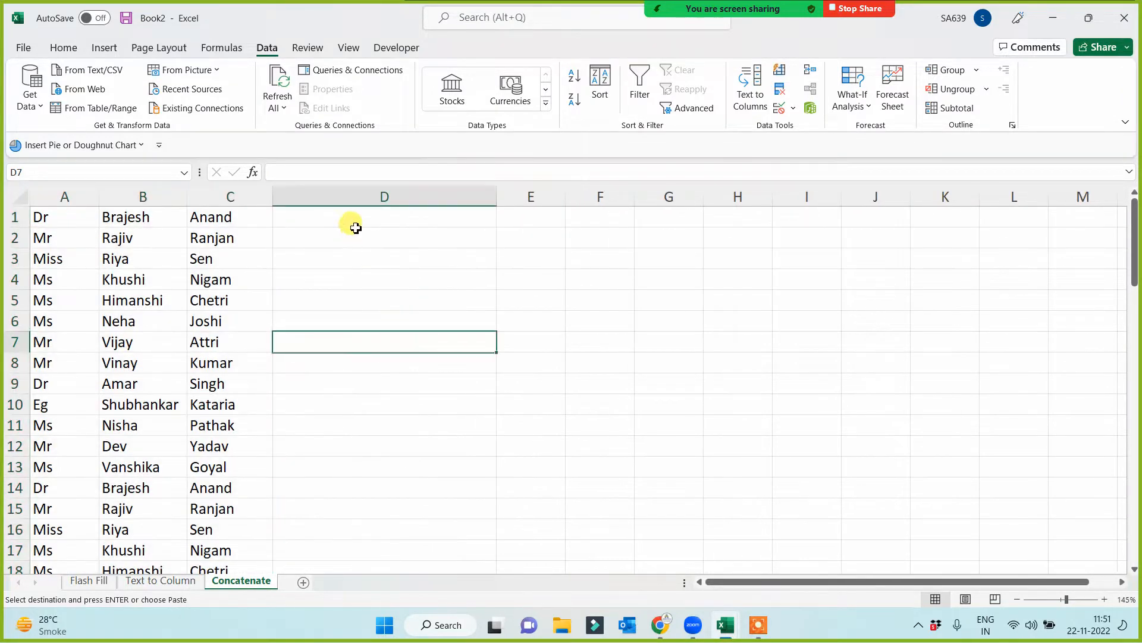
# - Enter the formula =CONCATENATE(A1,B1,C1) in cell D1 to join the title, first name and last name
pyautogui.click(355, 228)
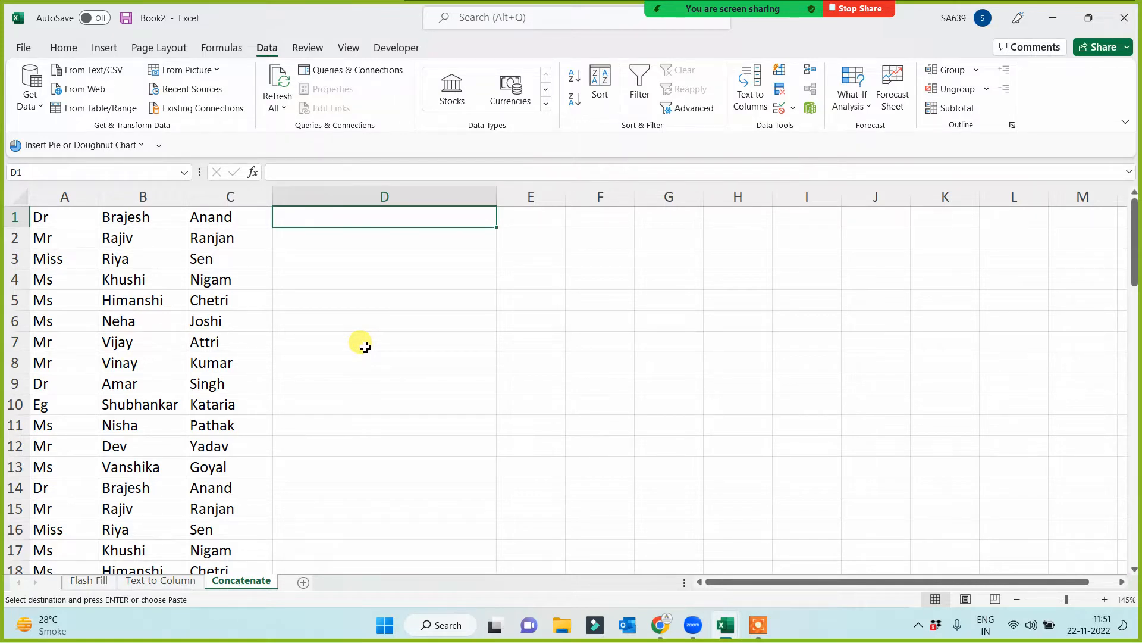
pyautogui.write('=')
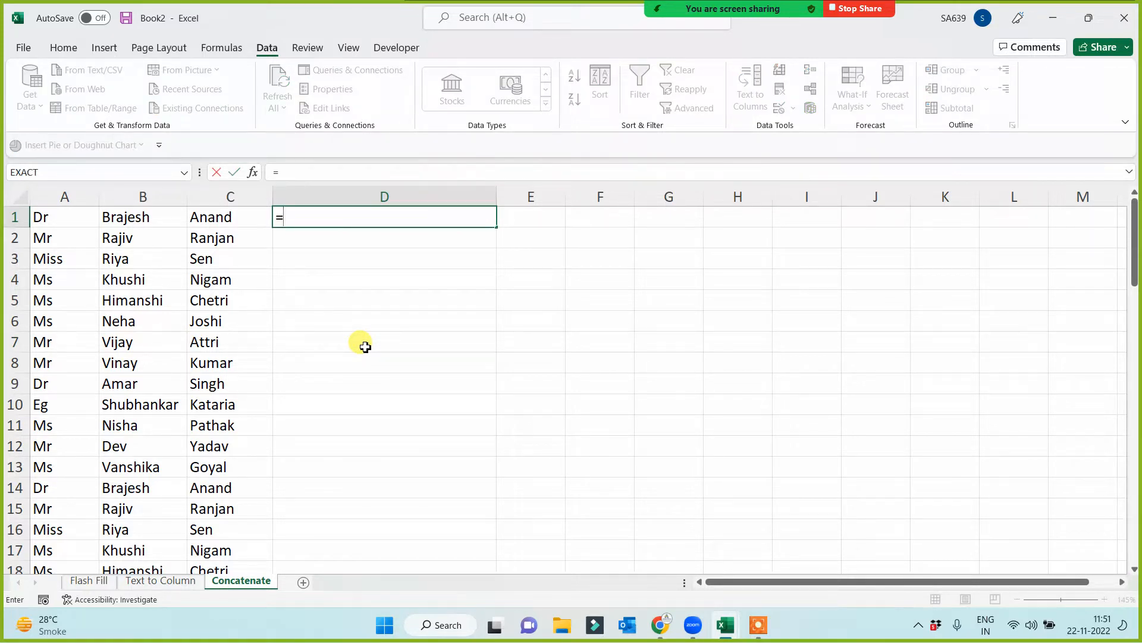
pyautogui.write('concat')
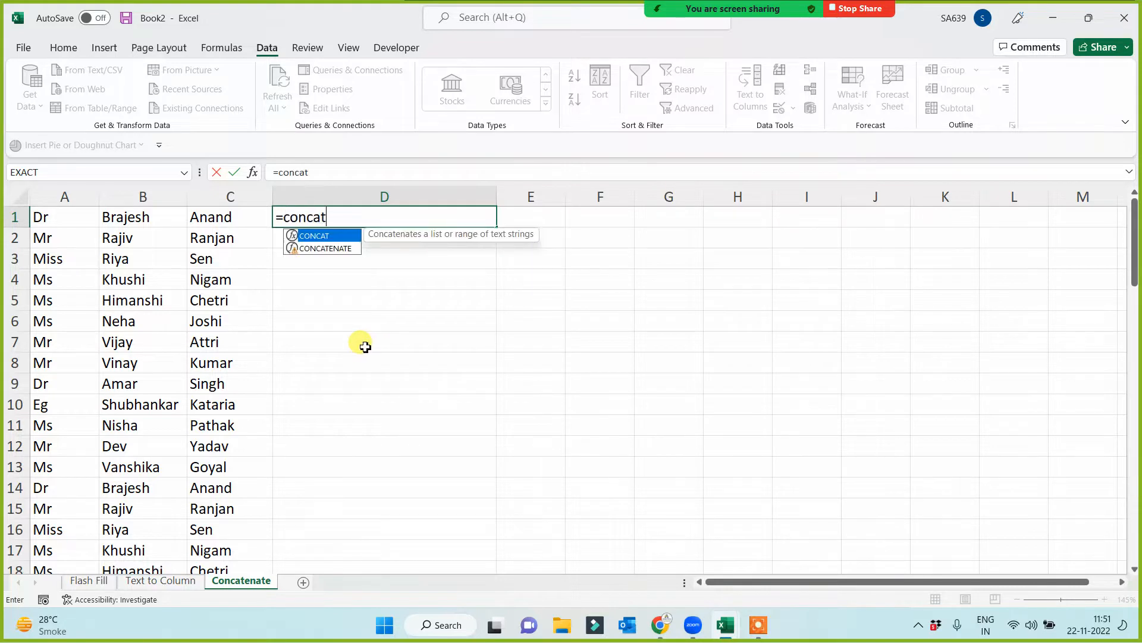
pyautogui.press('Down')
pyautogui.press('Tab')
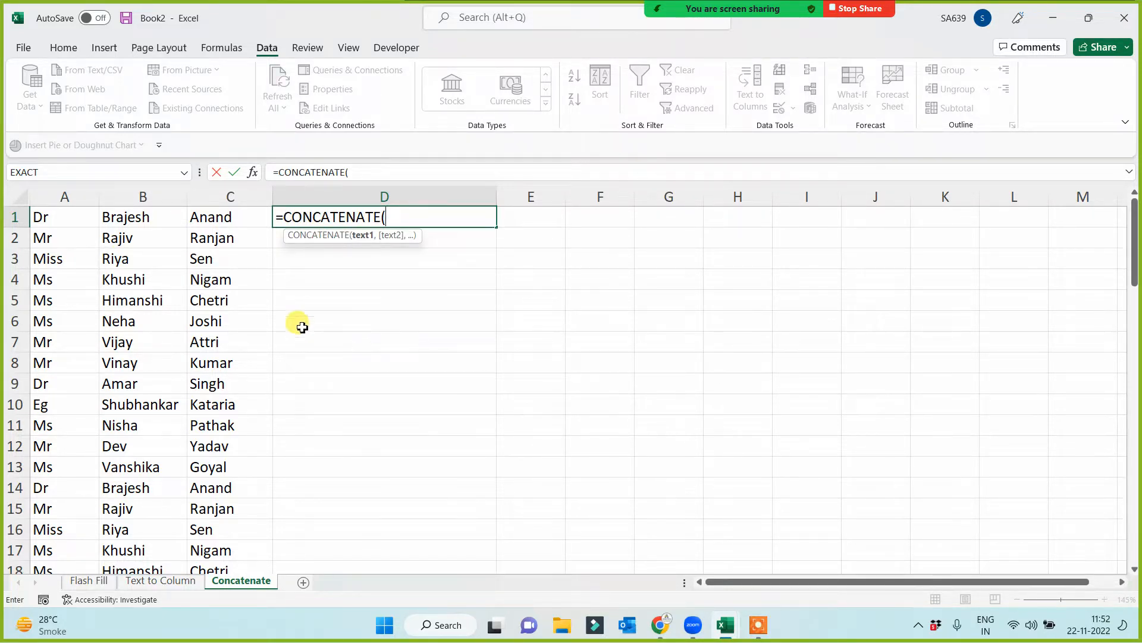
pyautogui.click(59, 220)
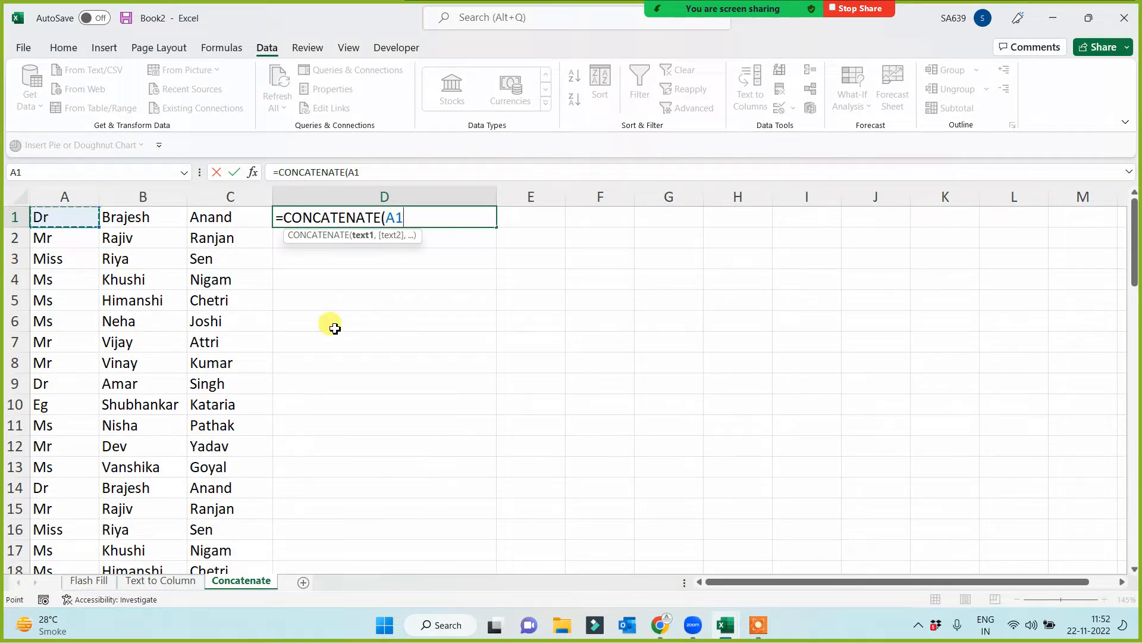
pyautogui.write(',')
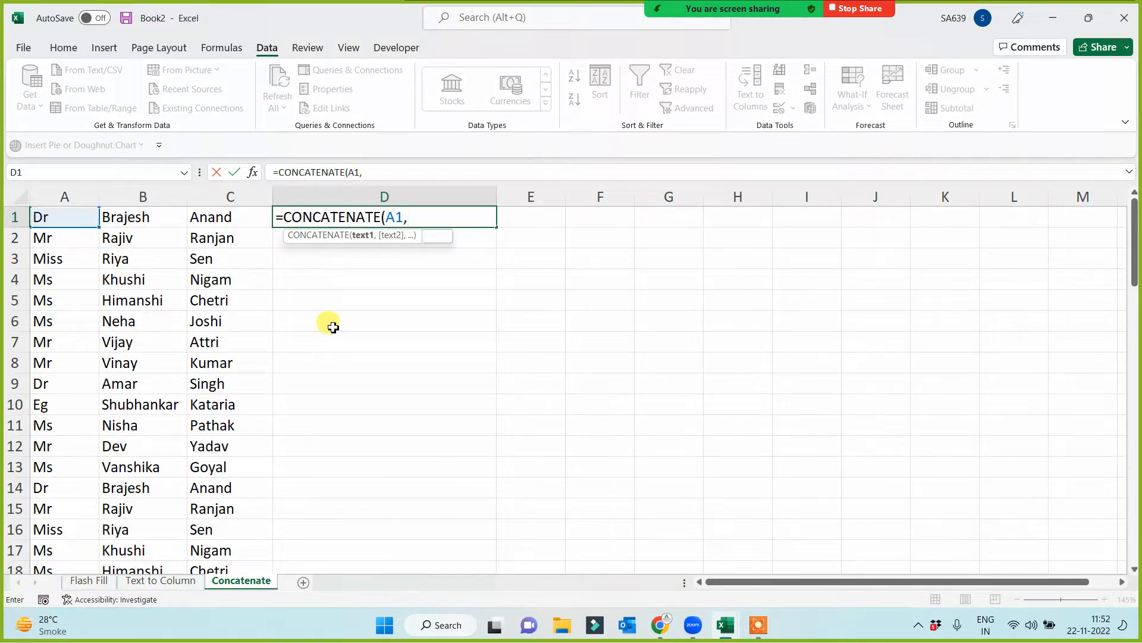
pyautogui.click(150, 220)
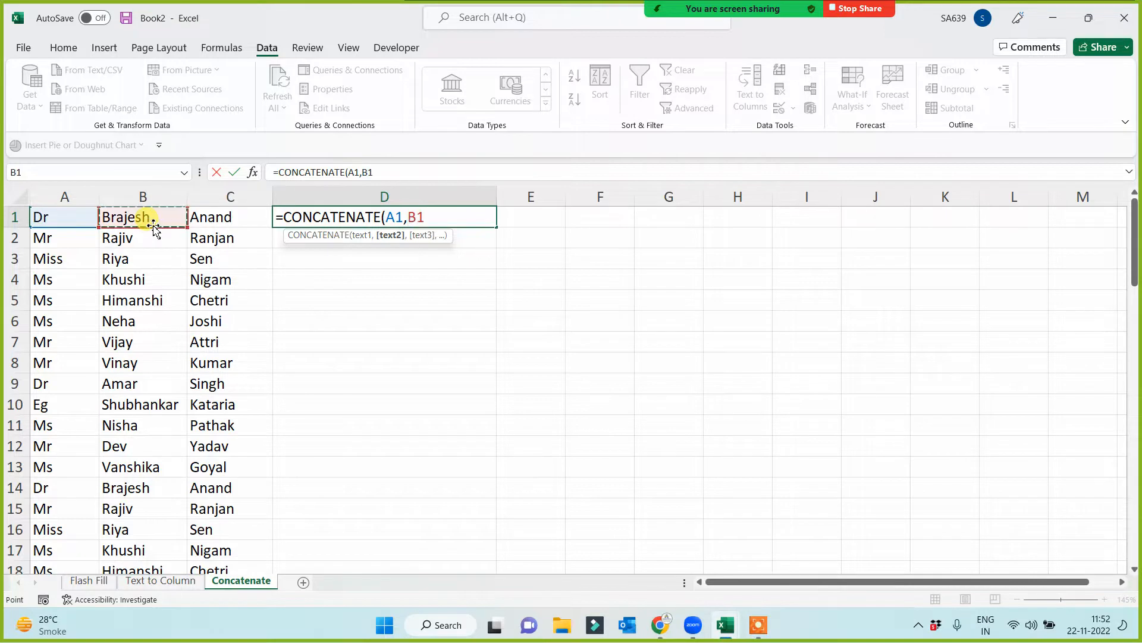
pyautogui.write(',')
pyautogui.click(207, 221)
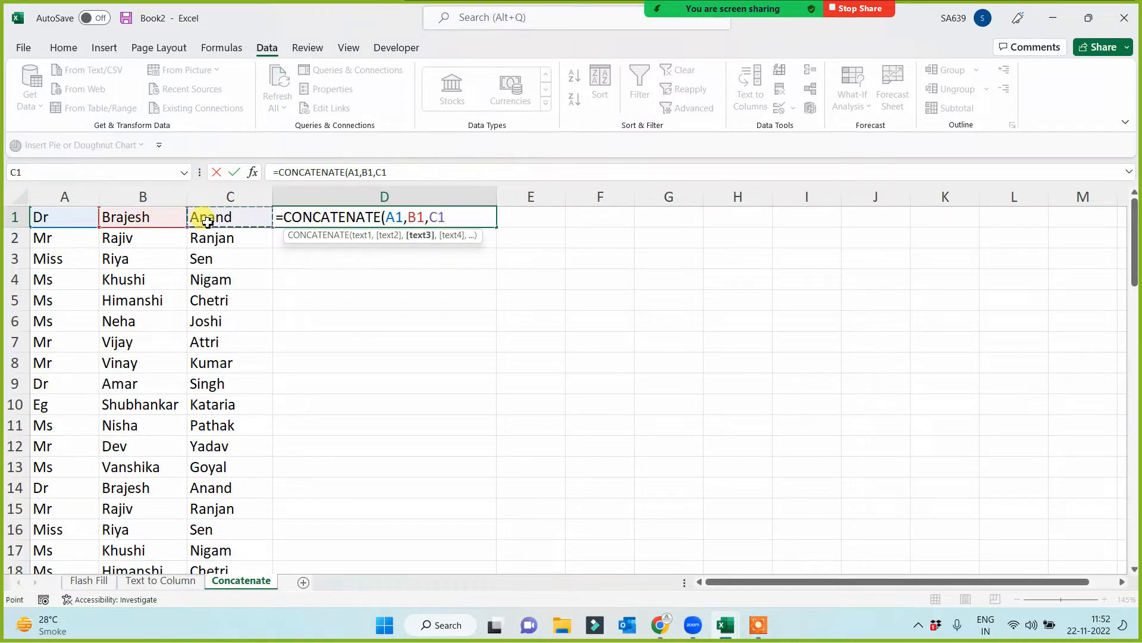
pyautogui.write(')')
pyautogui.press('Return')
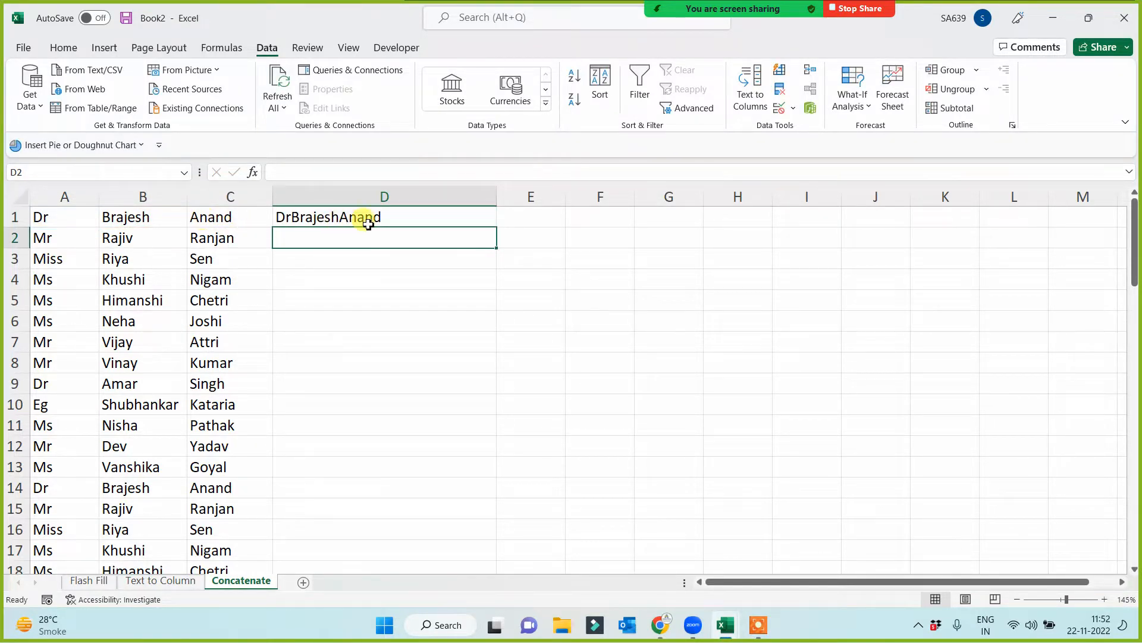
# - Fill the CONCATENATE formula from D1 down column D for all the name rows
pyautogui.click(297, 217)
pyautogui.doubleClick(498, 229)
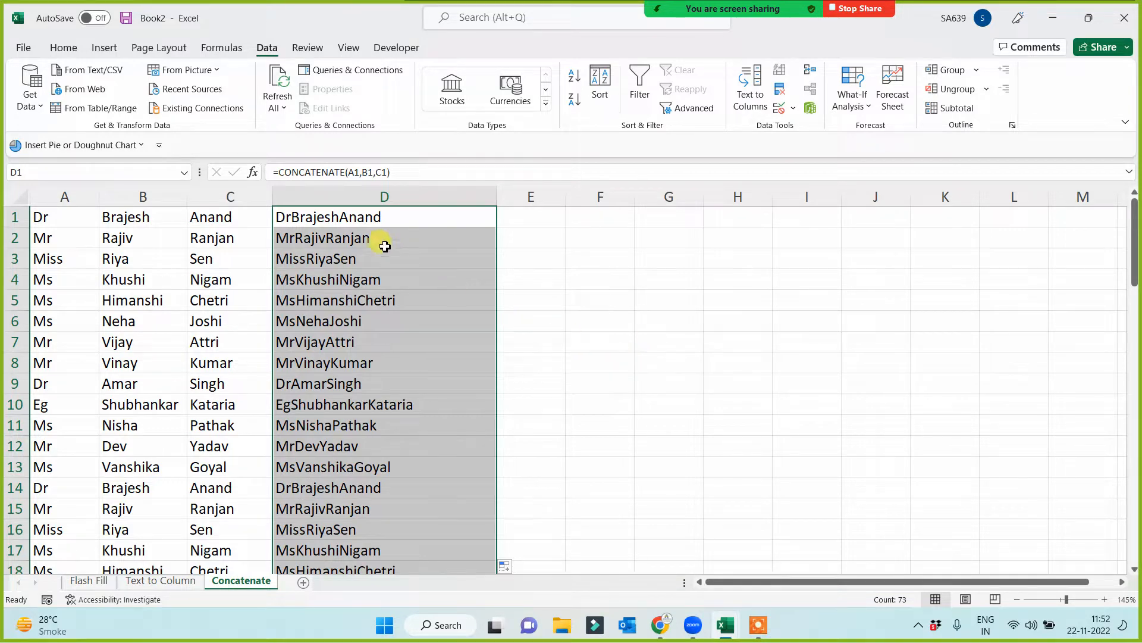
pyautogui.click(337, 218)
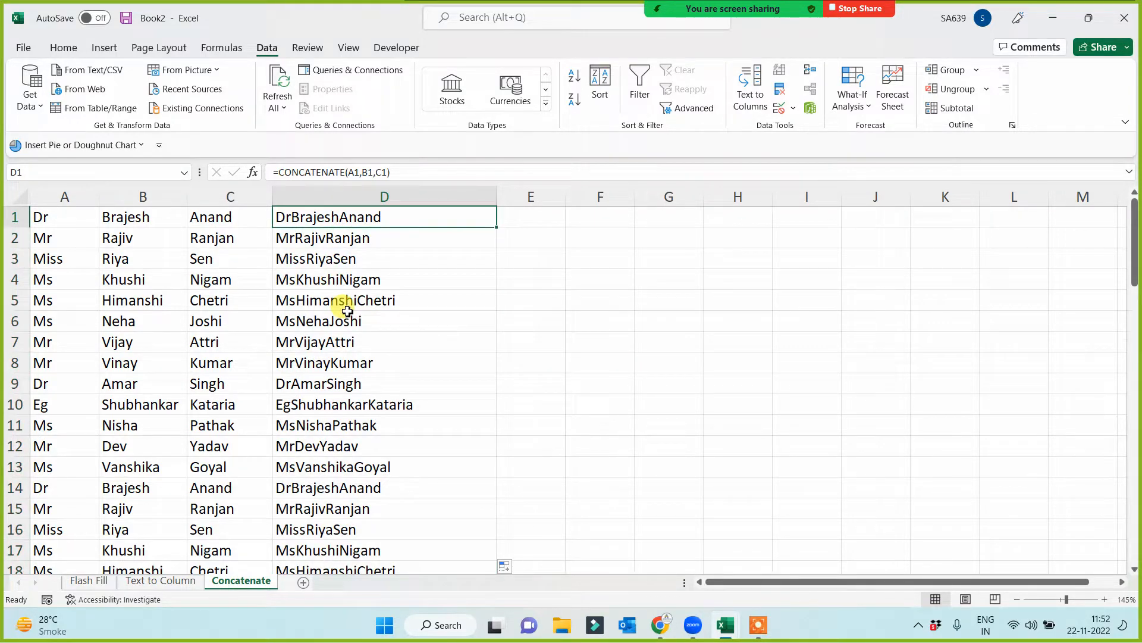
pyautogui.click(340, 197)
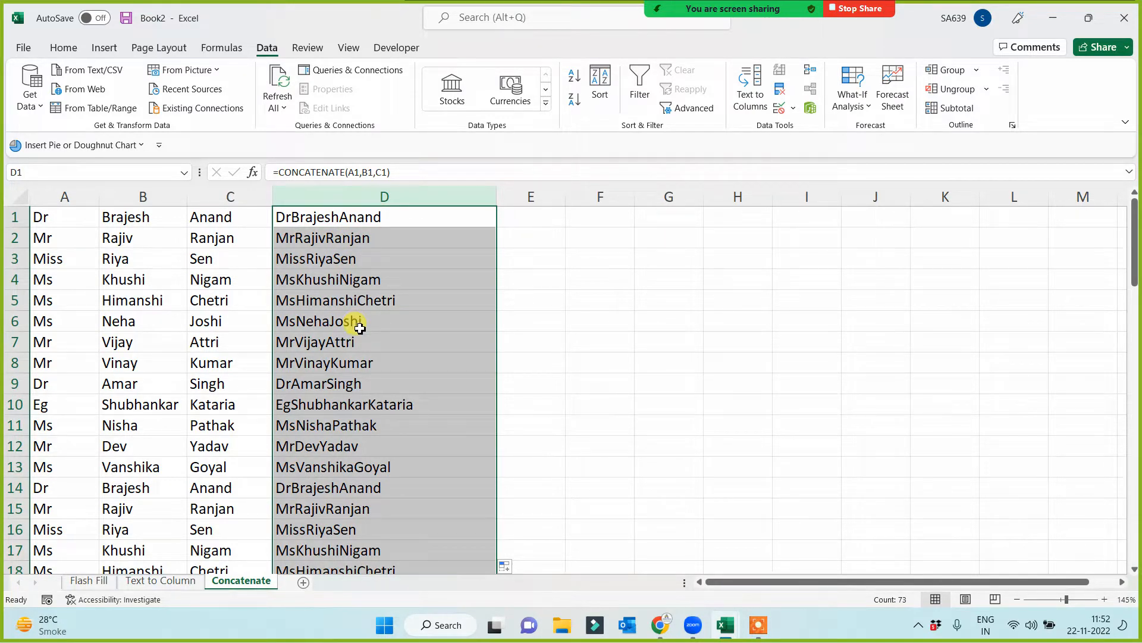
pyautogui.click(437, 275)
pyautogui.click(394, 218)
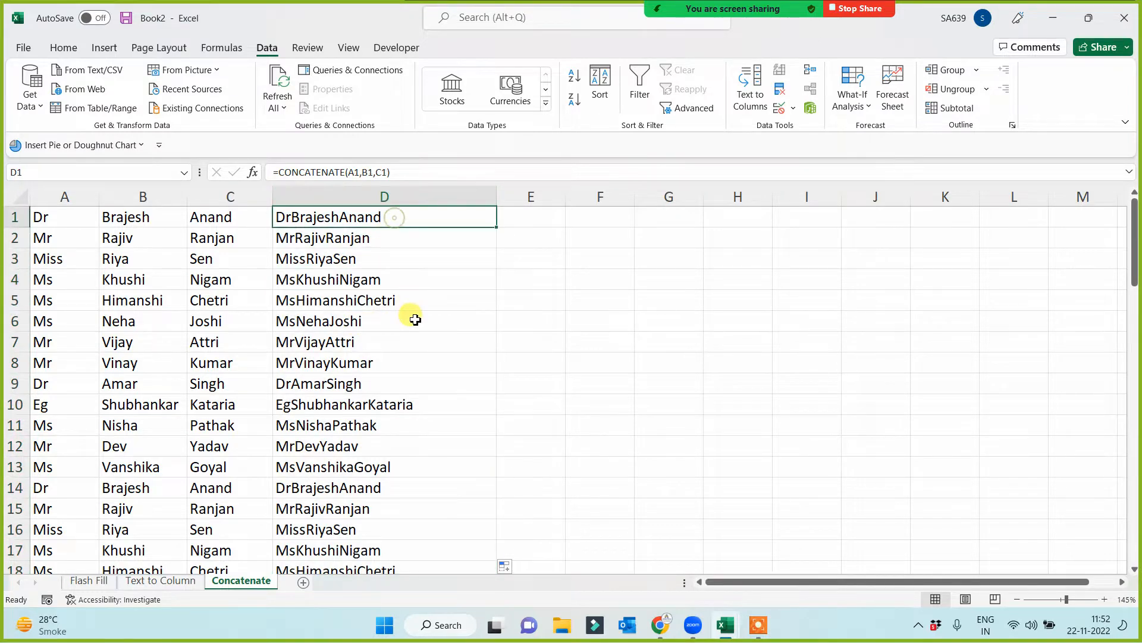
pyautogui.moveTo(206, 195); pyautogui.dragTo(64, 197)
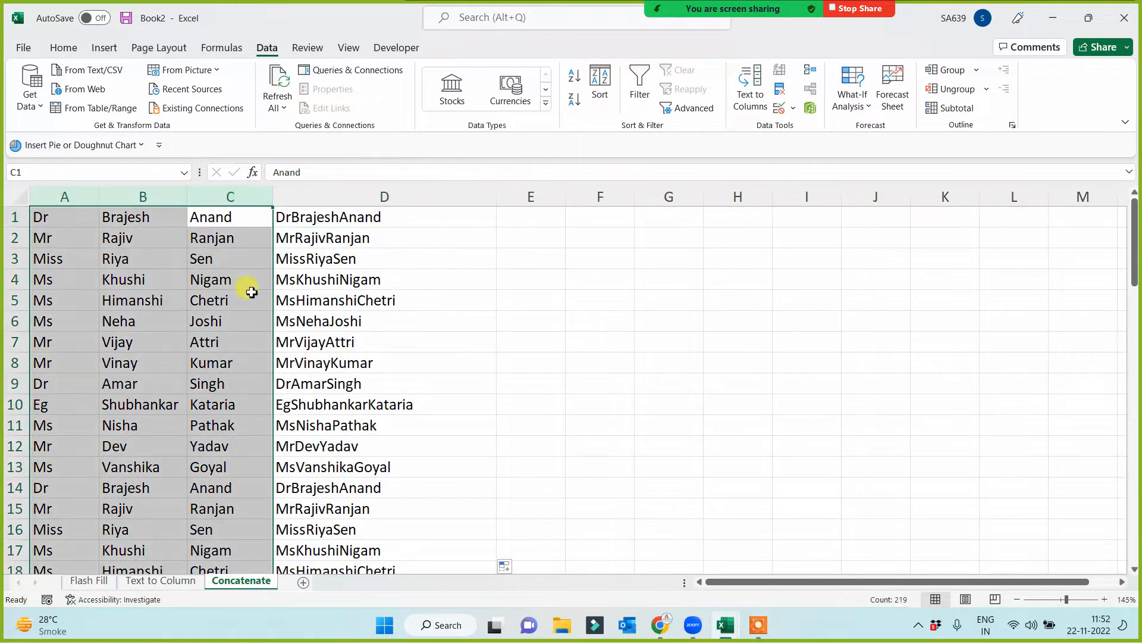
pyautogui.click(355, 218)
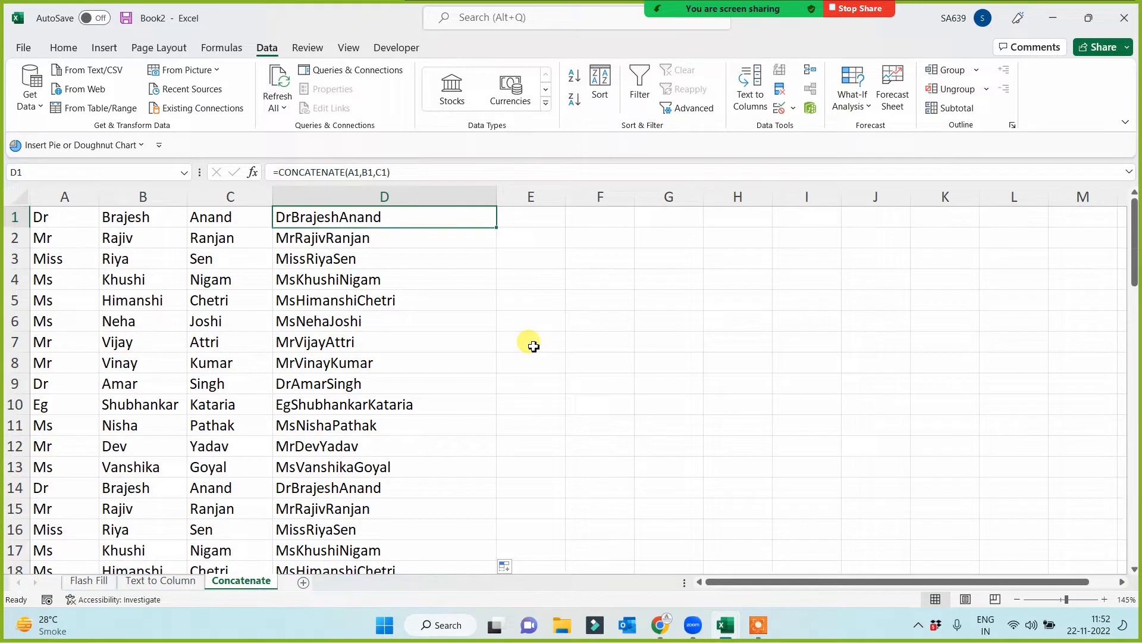
pyautogui.click(529, 221)
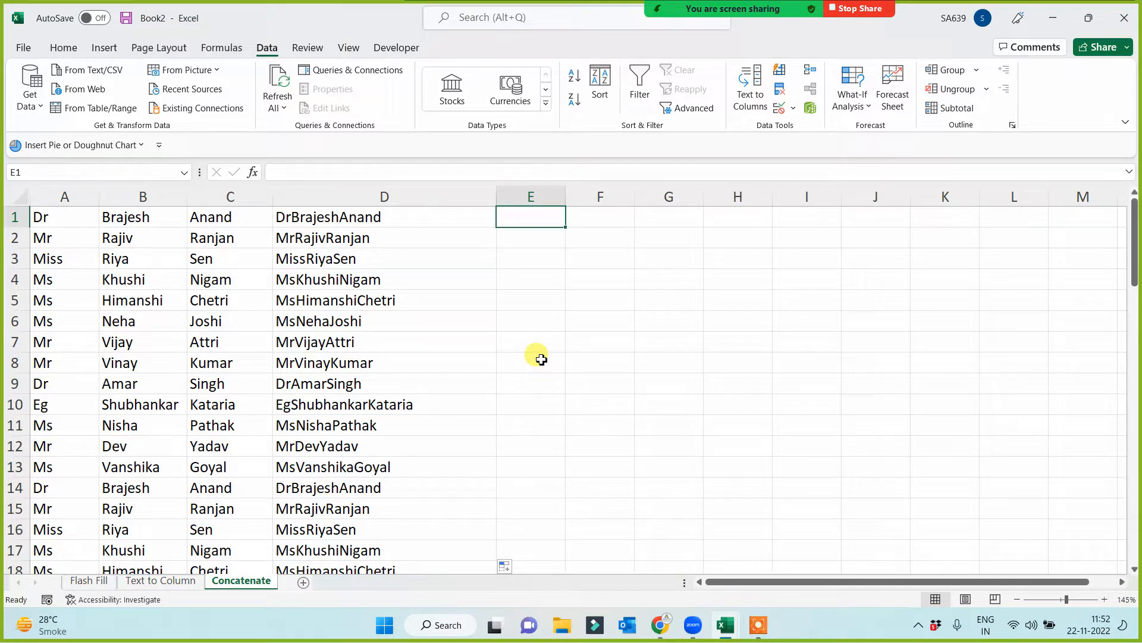
pyautogui.click(420, 216)
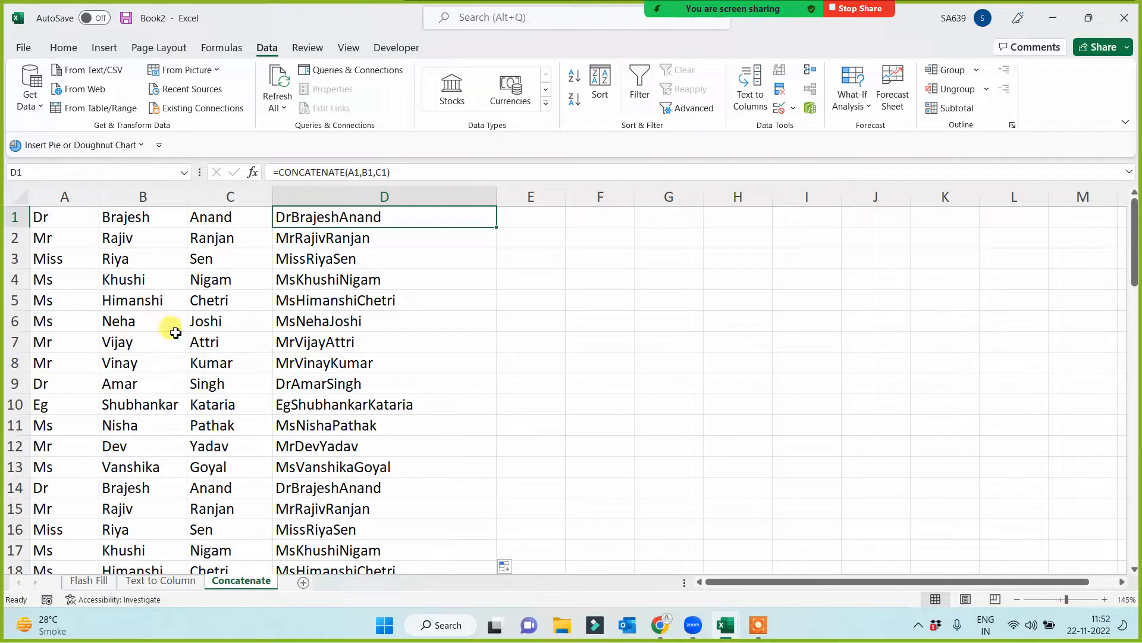
pyautogui.click(36, 219)
pyautogui.click(128, 217)
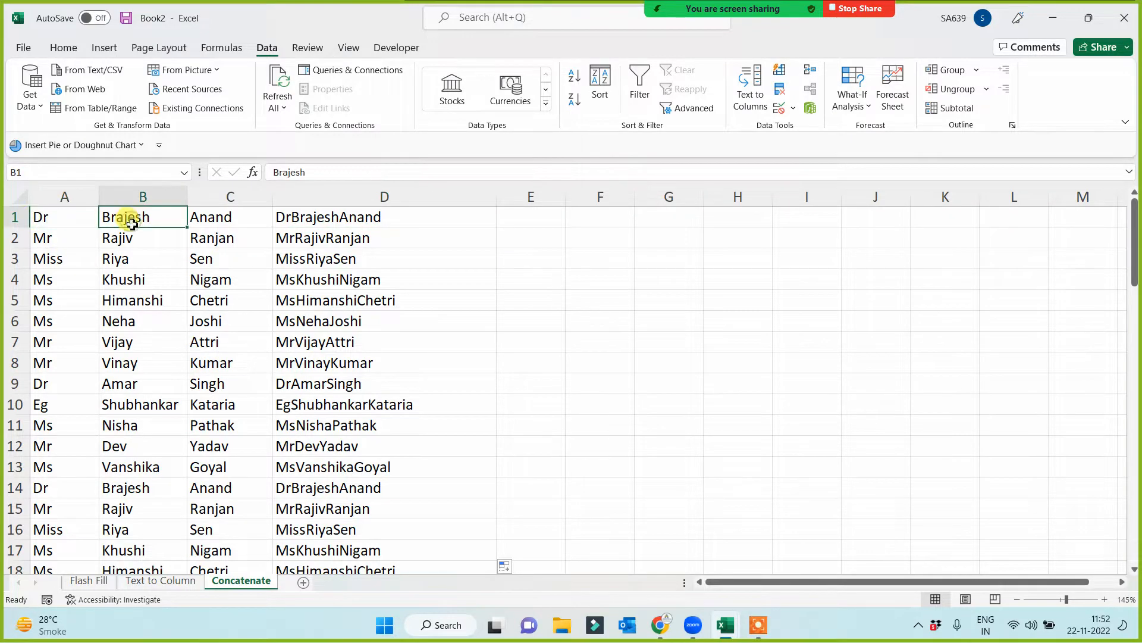
pyautogui.click(72, 222)
pyautogui.click(125, 218)
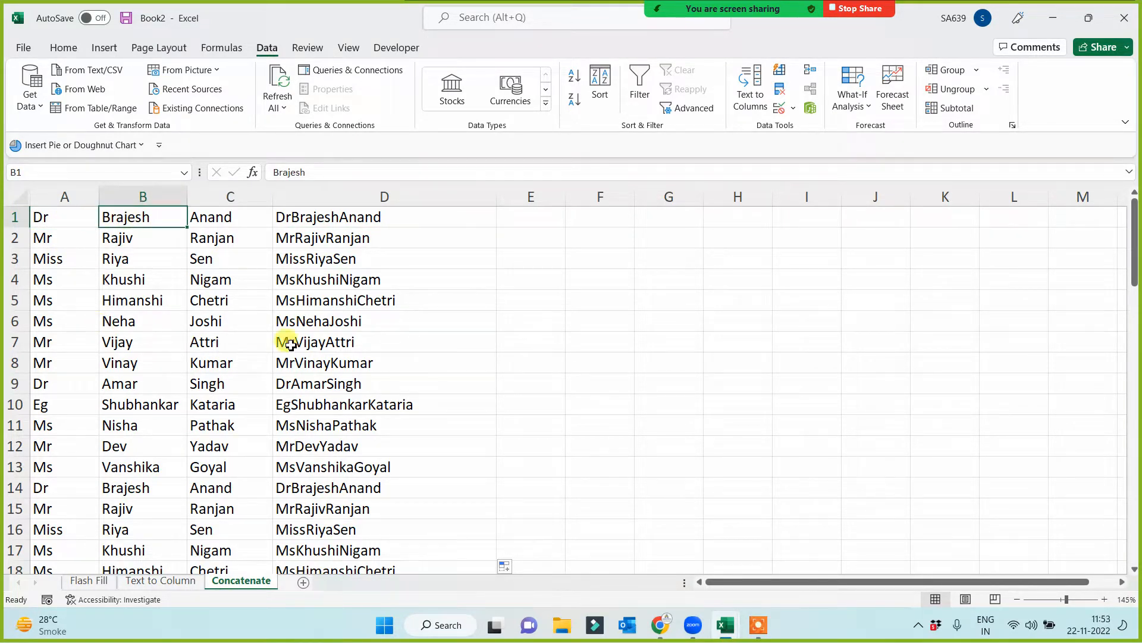
# - Change the D1 formula to =CONCATENATE(A1," ",B1,C1) to add a space after the title, and fill it down column D
pyautogui.click(327, 218)
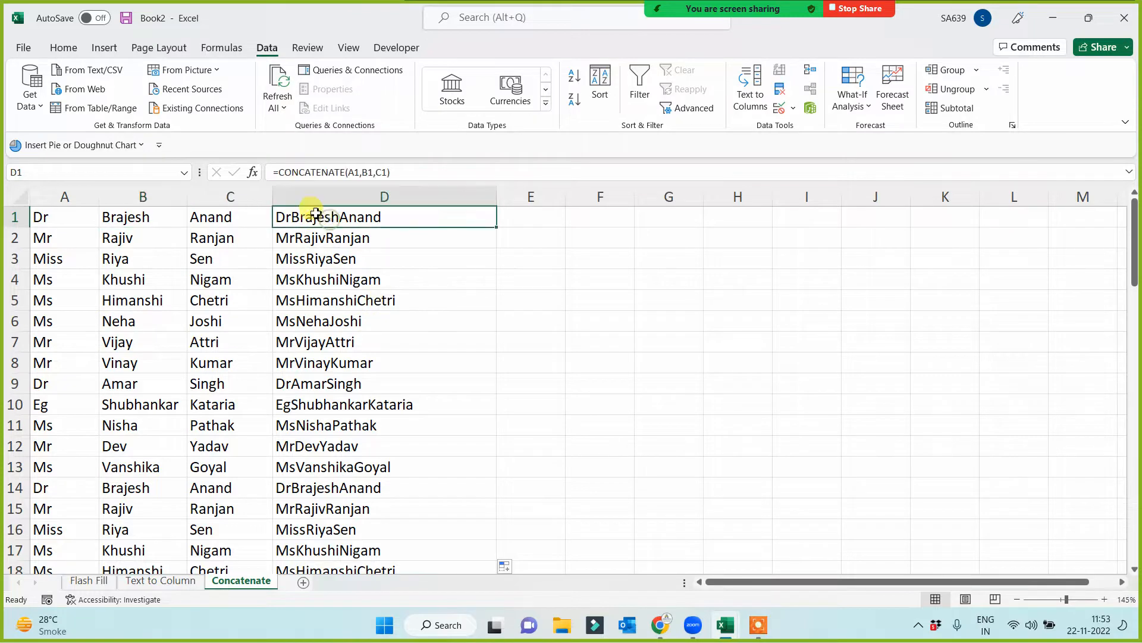
pyautogui.click(360, 173)
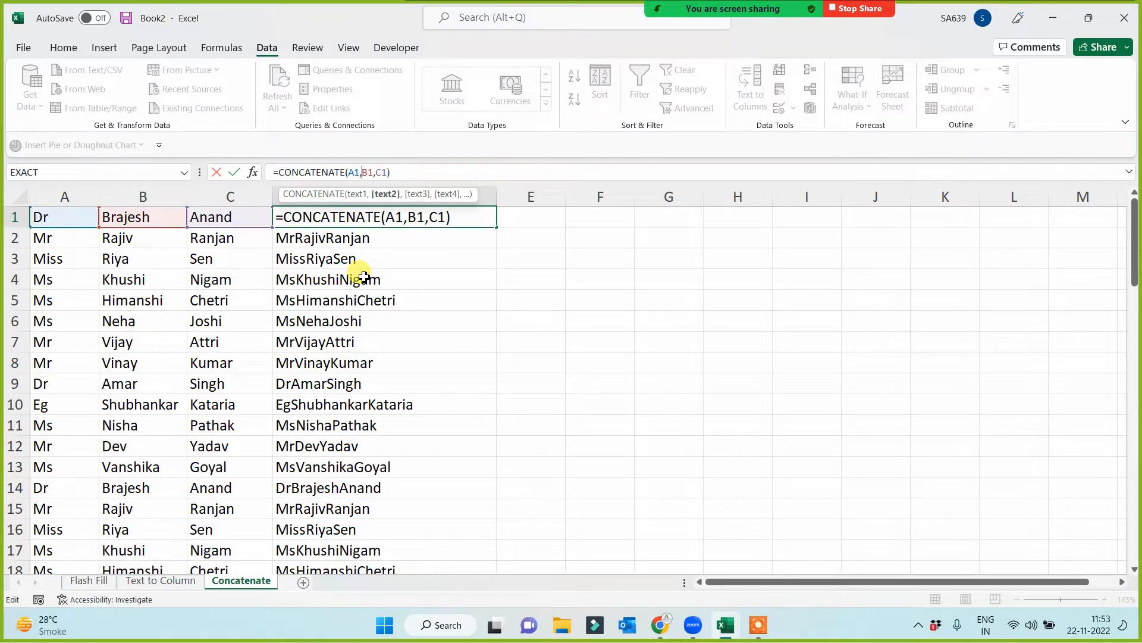
pyautogui.write('" "')
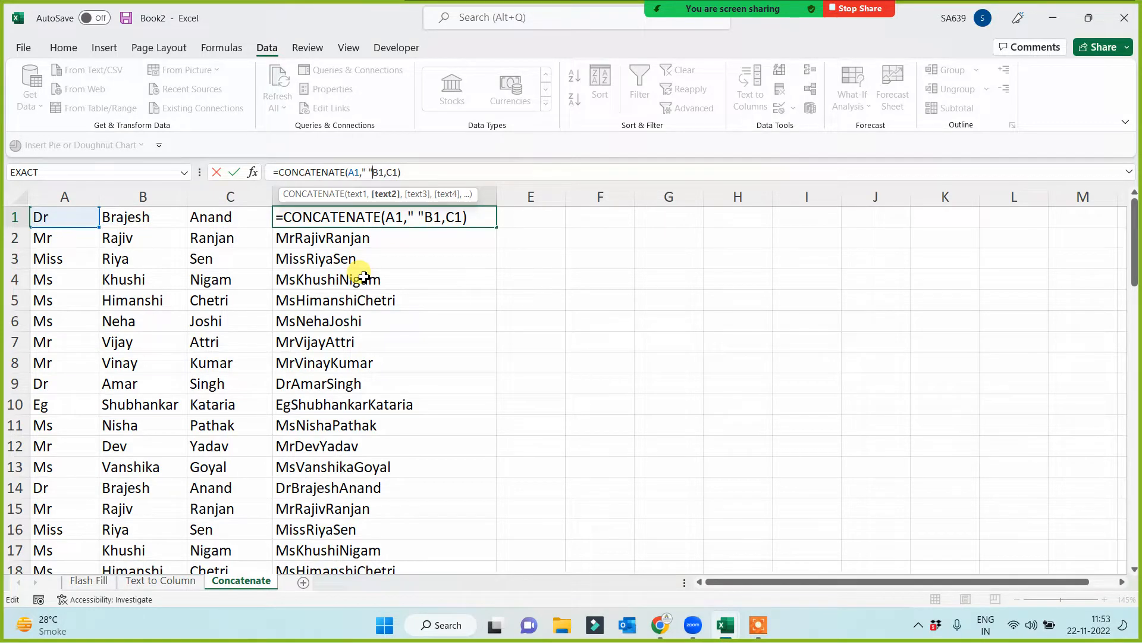
pyautogui.write(',')
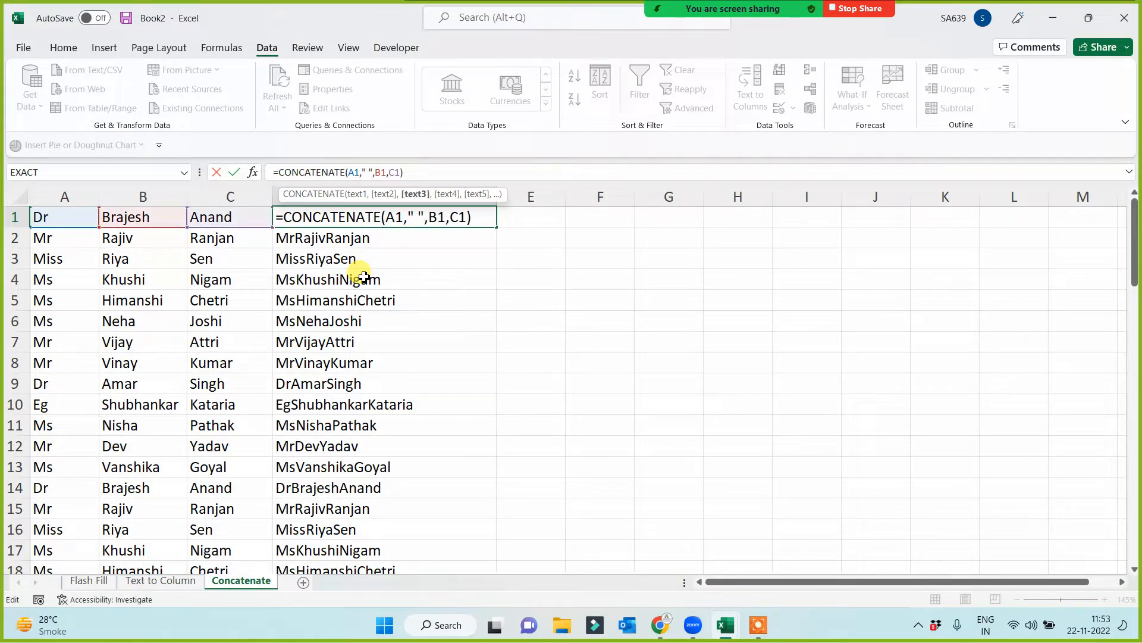
pyautogui.press('Return')
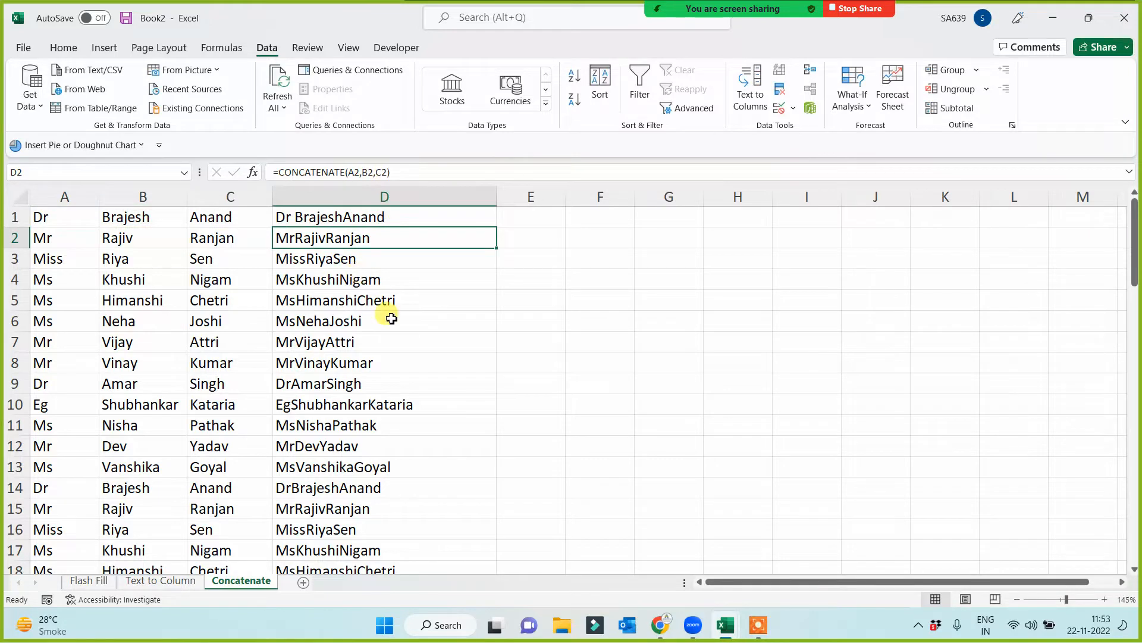
pyautogui.click(466, 221)
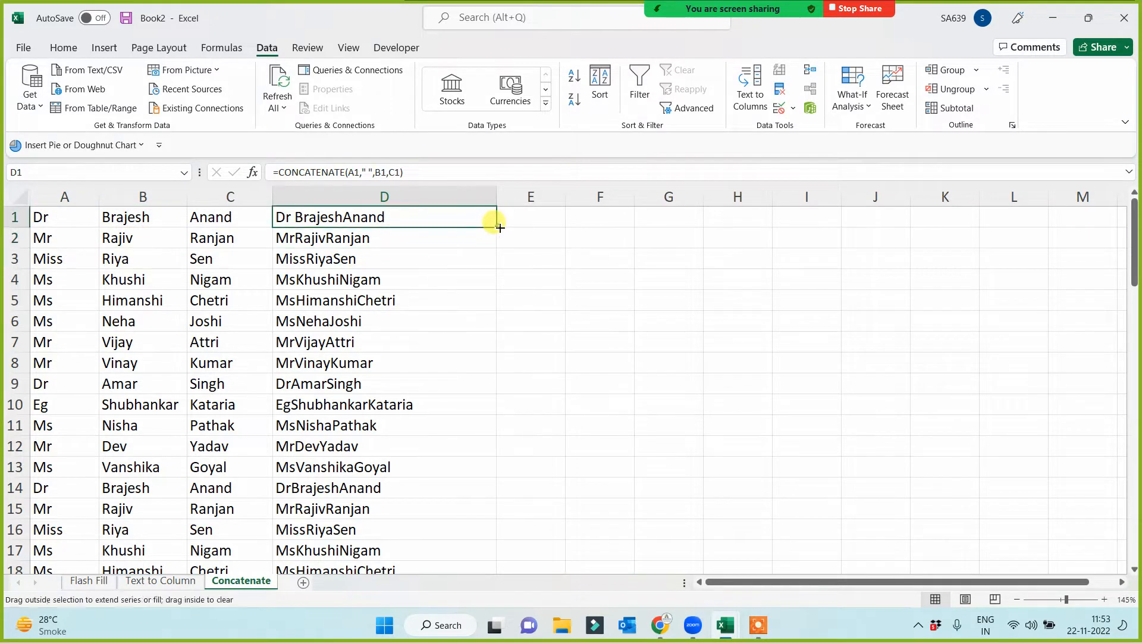
pyautogui.doubleClick(497, 227)
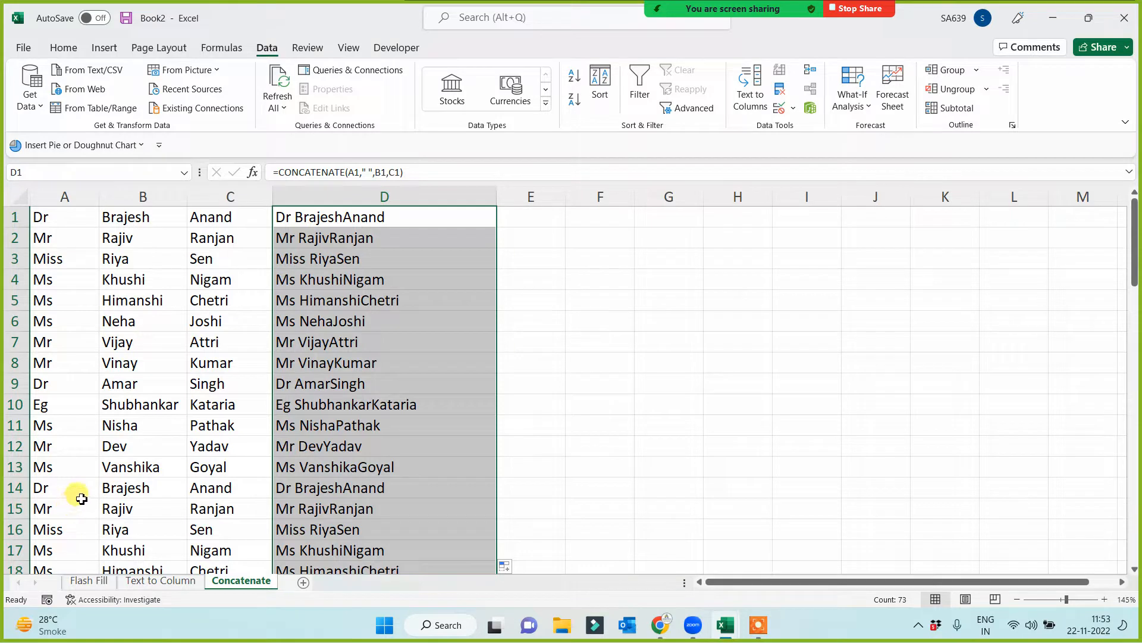
# - Change the D1 formula to =CONCATENATE(A1," ",B1," ",C1) to add a space before the last name, and refill column D
pyautogui.click(342, 217)
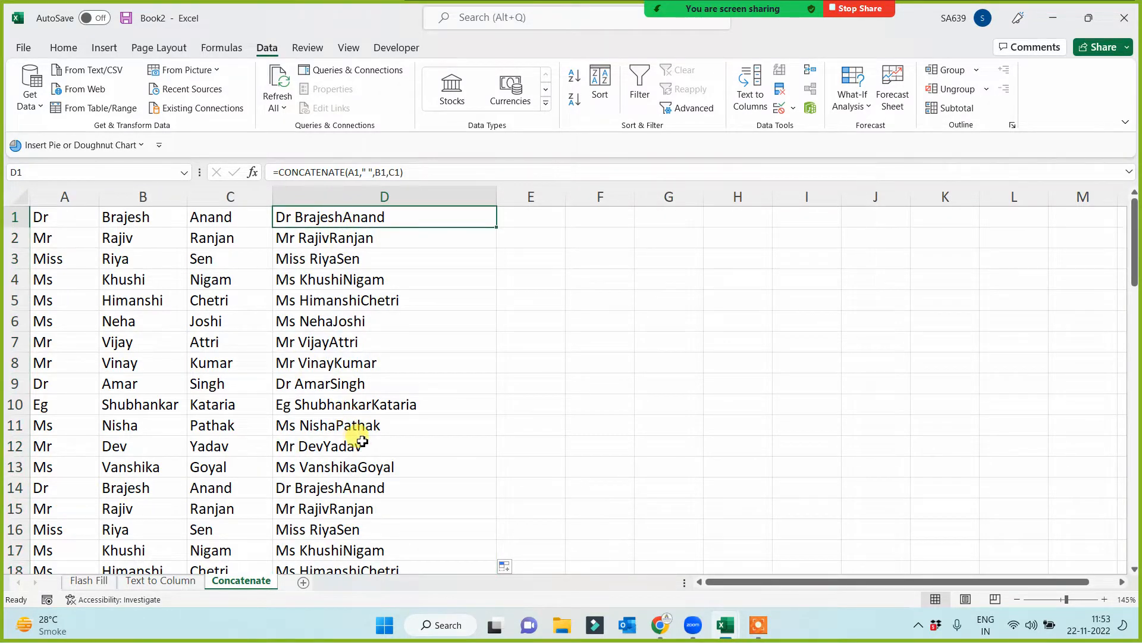
pyautogui.click(393, 172)
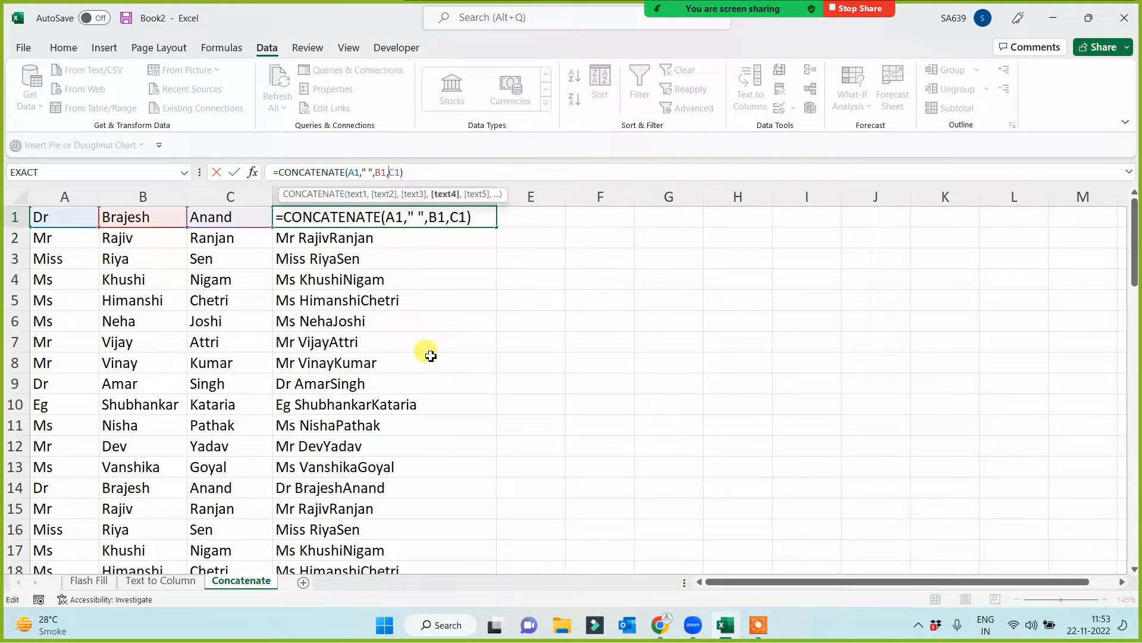
pyautogui.write('" ",')
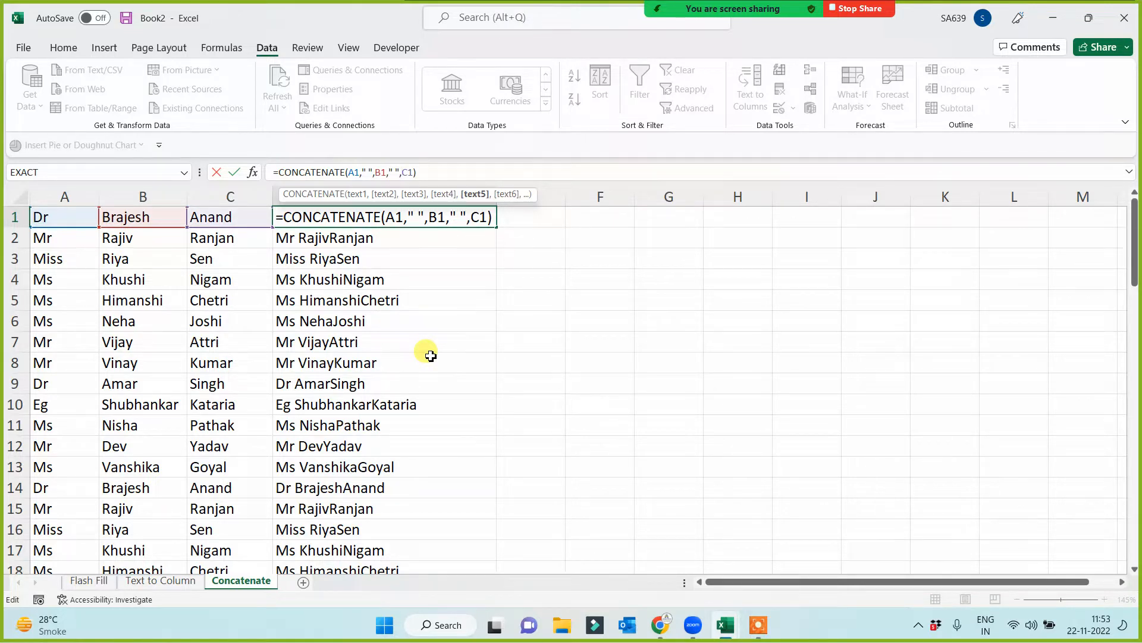
pyautogui.press('Return')
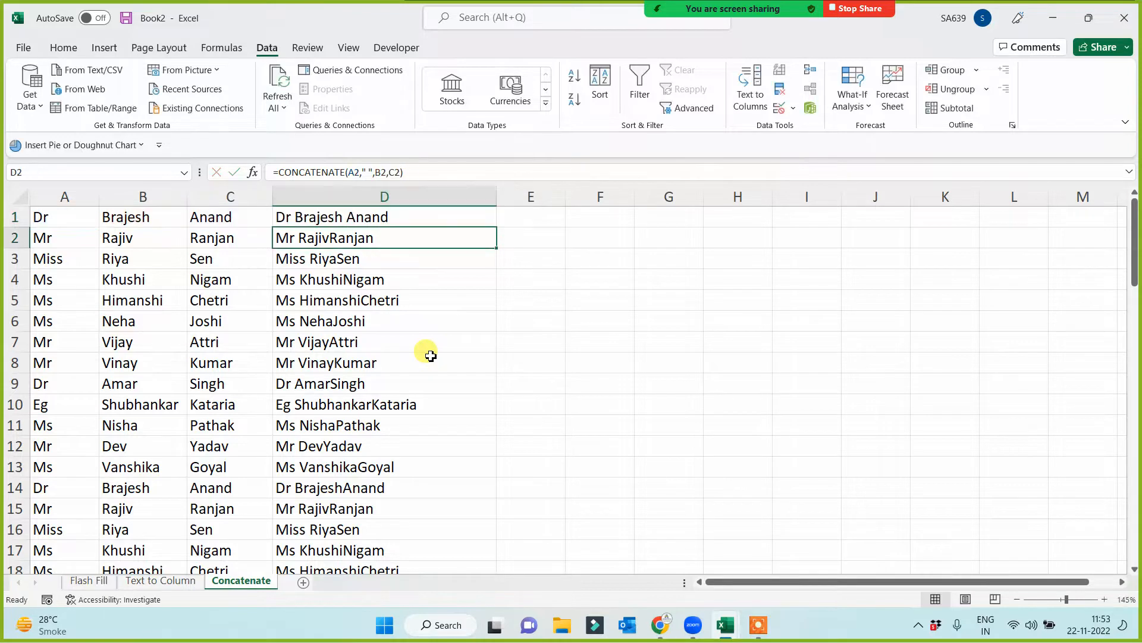
pyautogui.click(471, 215)
pyautogui.doubleClick(496, 227)
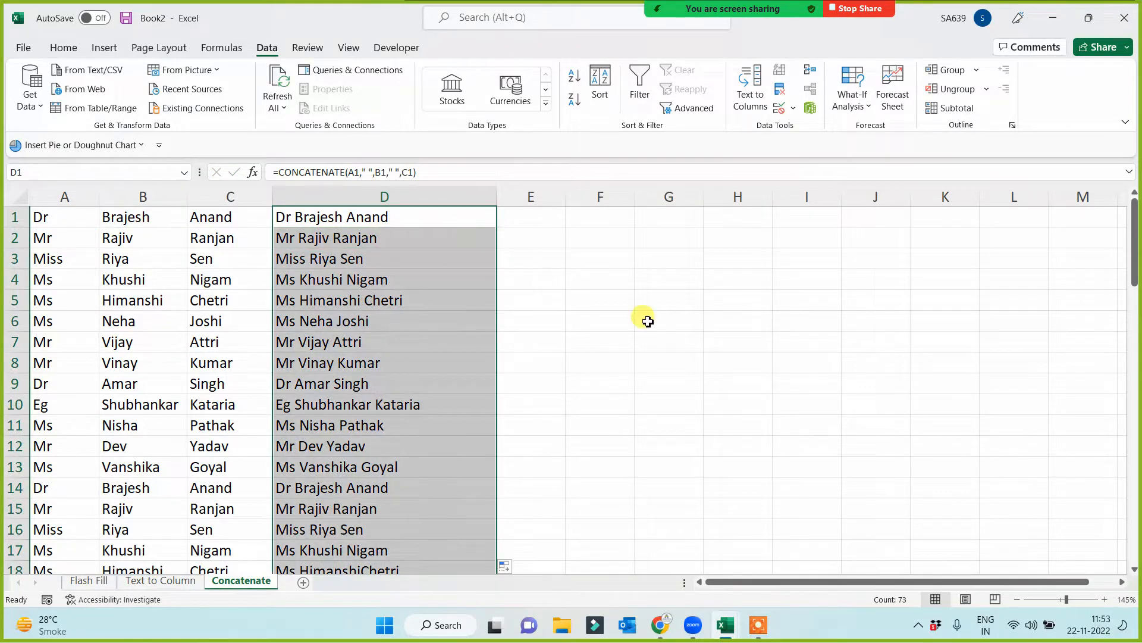
pyautogui.click(659, 318)
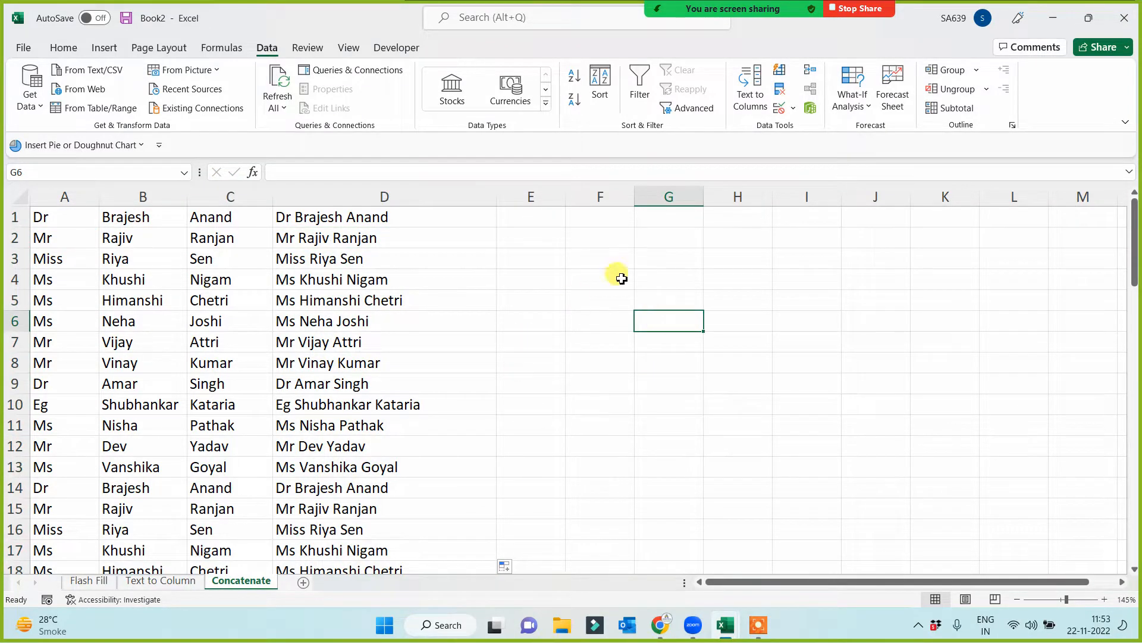
# - Widen the empty column E and enter the formula =A1&B1&C1 in cell E1 to join the three name parts
pyautogui.moveTo(566, 197); pyautogui.dragTo(700, 210)
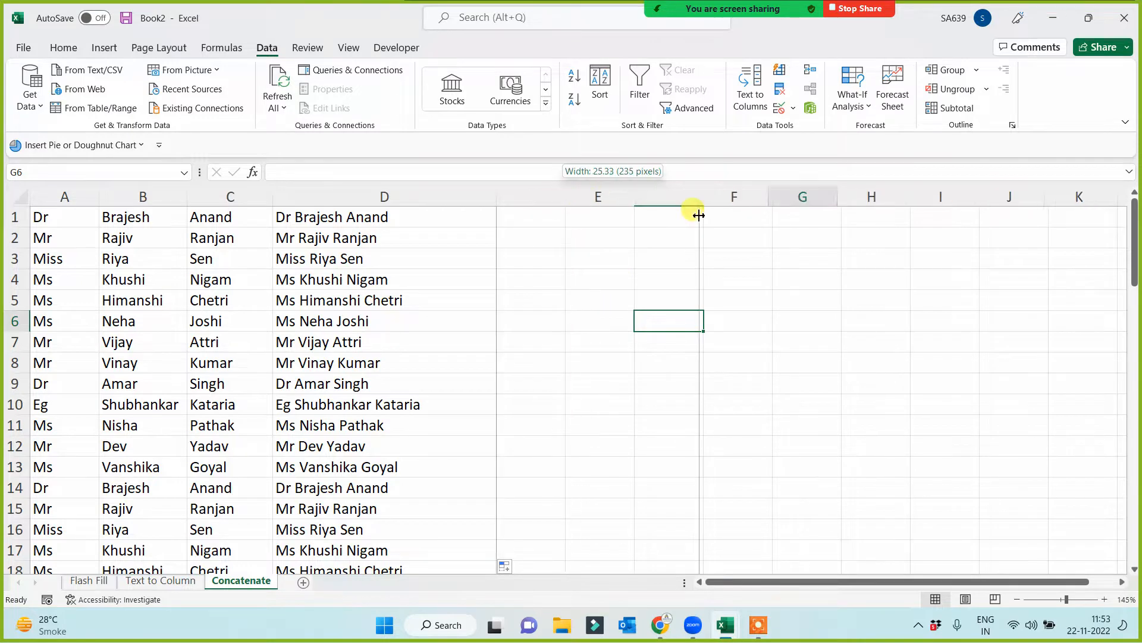
pyautogui.click(582, 337)
pyautogui.click(548, 224)
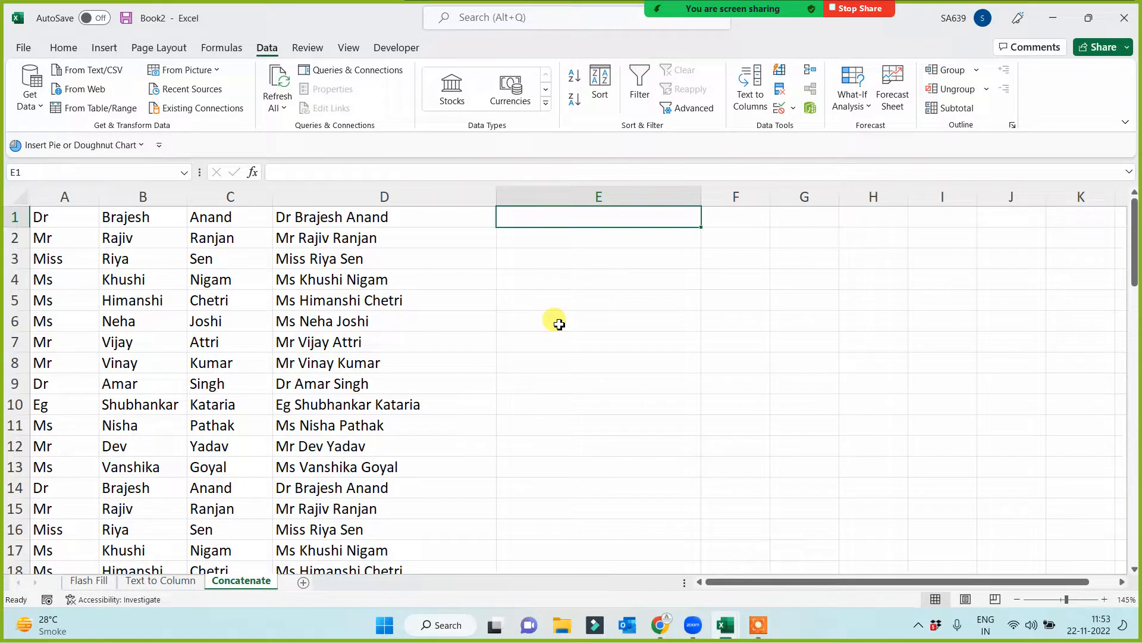
pyautogui.write('=')
pyautogui.click(76, 218)
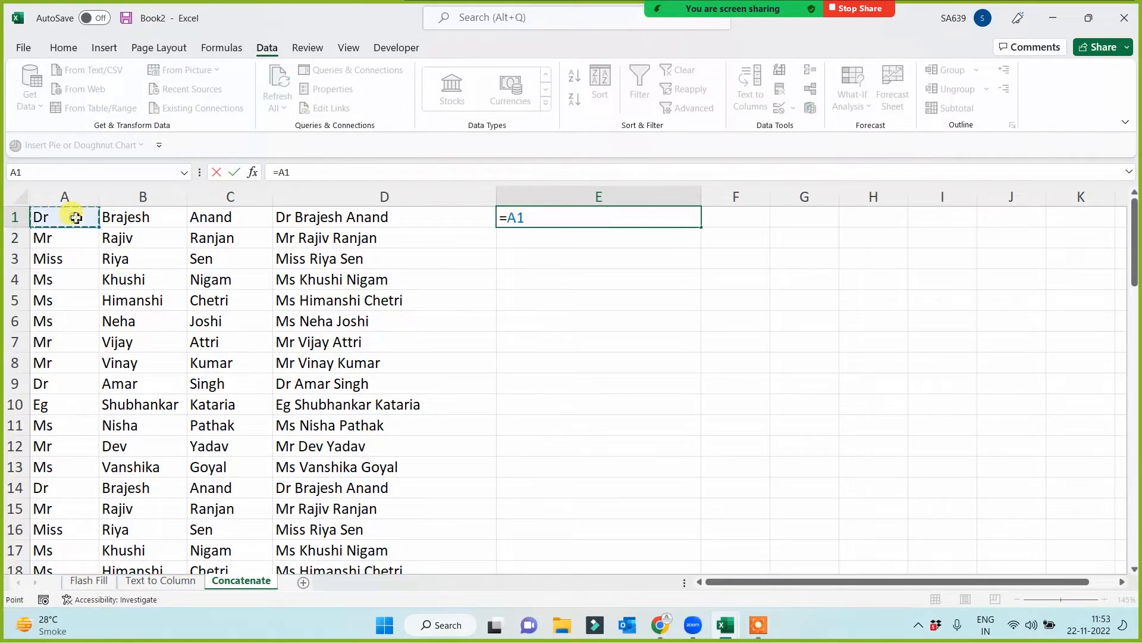
pyautogui.write('&')
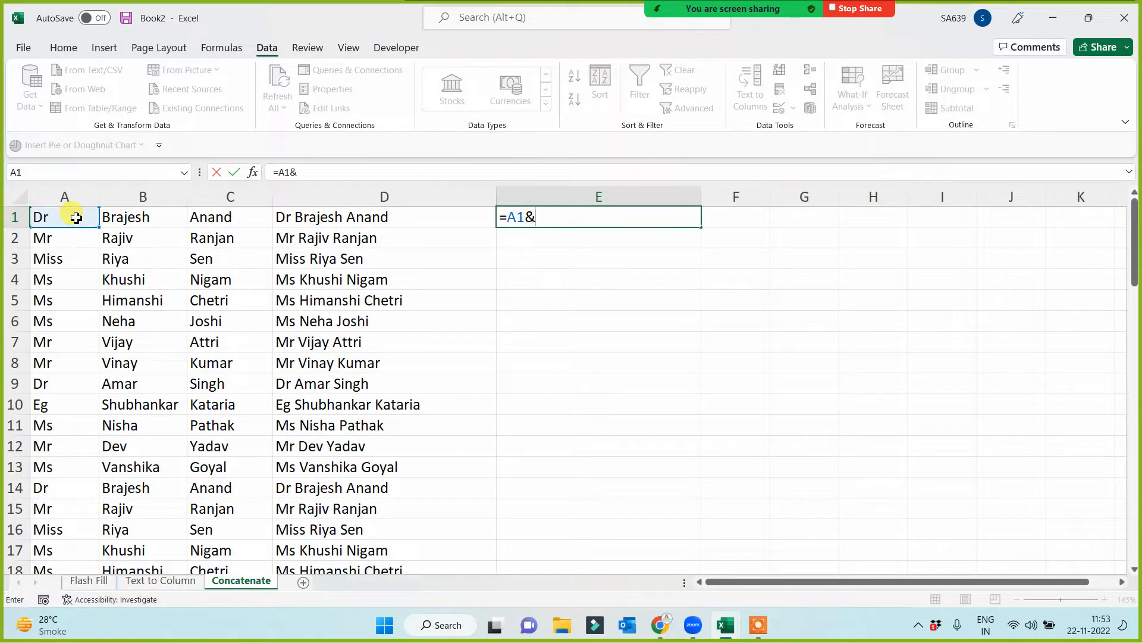
pyautogui.click(151, 217)
pyautogui.write('&')
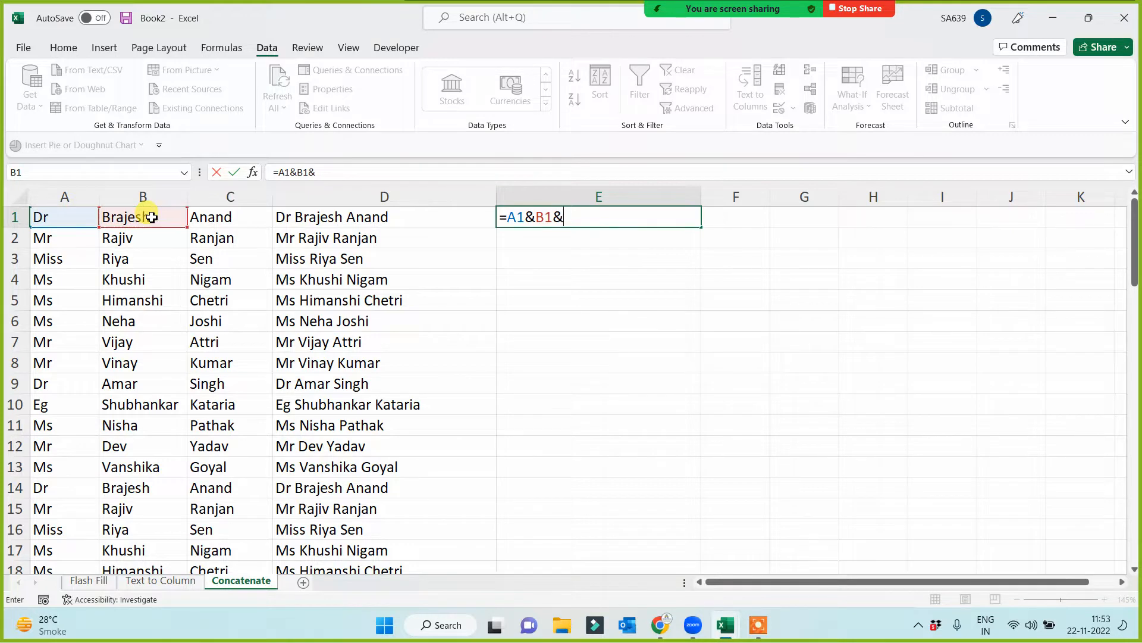
pyautogui.click(209, 216)
pyautogui.press('Return')
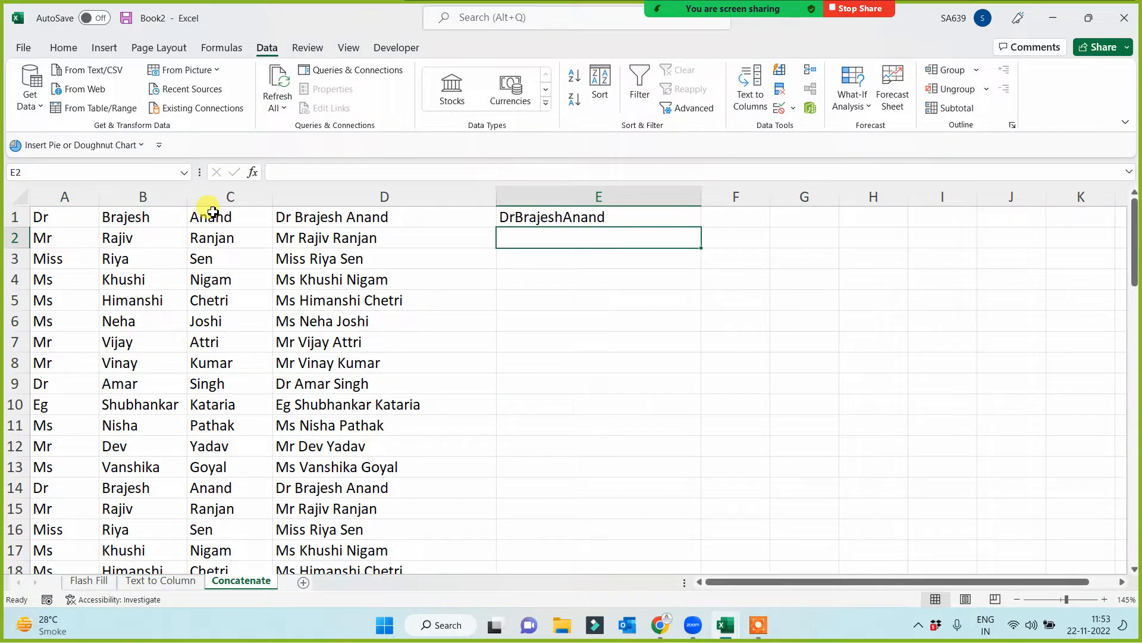
# - Edit the E1 formula to =A1&" "&B1&" "&C1 so that spaces separate the title, first name and last name
pyautogui.click(562, 219)
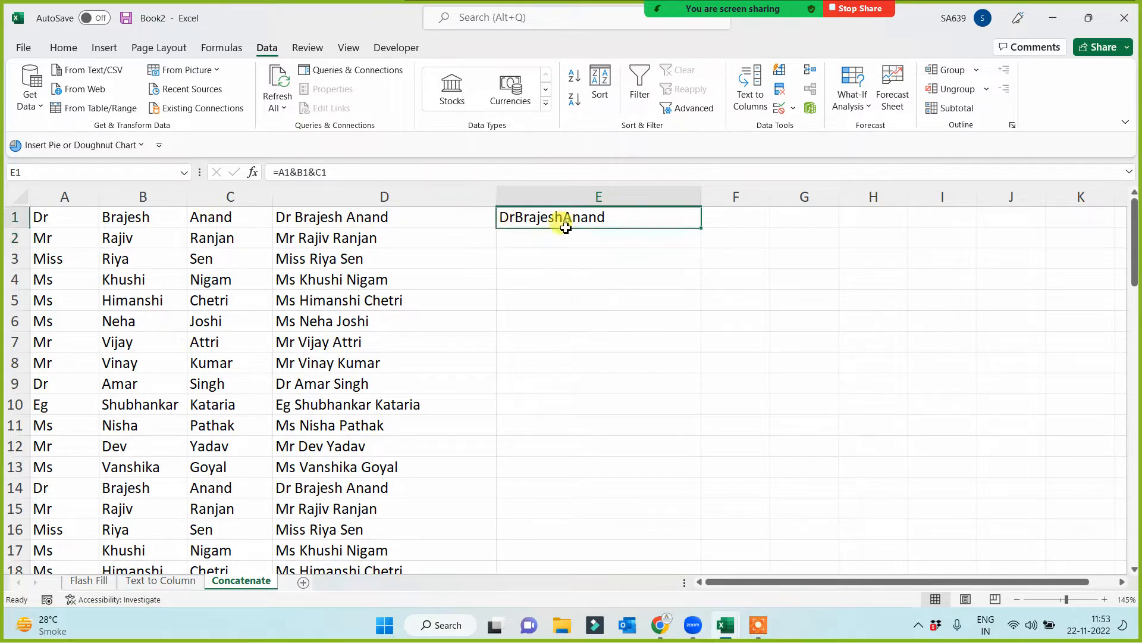
pyautogui.click(295, 172)
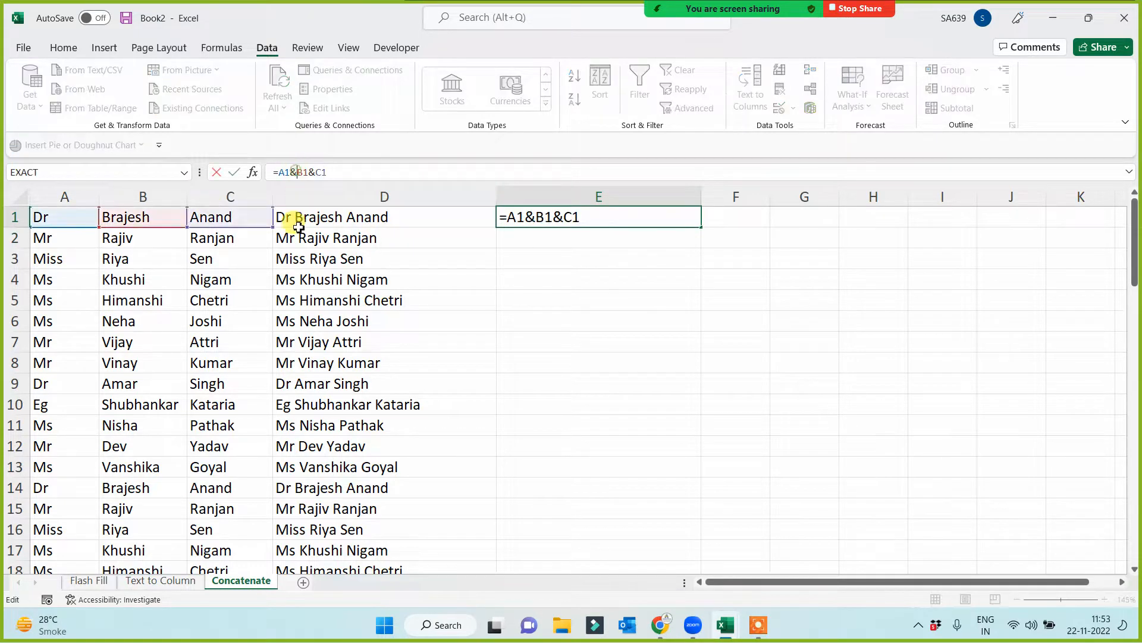
pyautogui.write('" "')
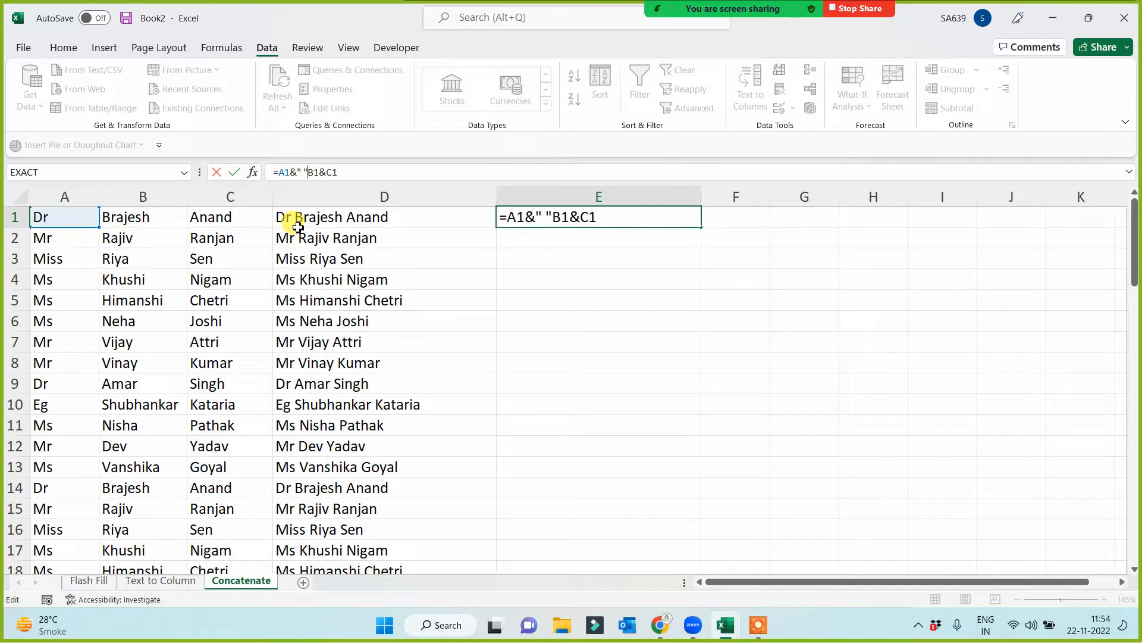
pyautogui.write('&')
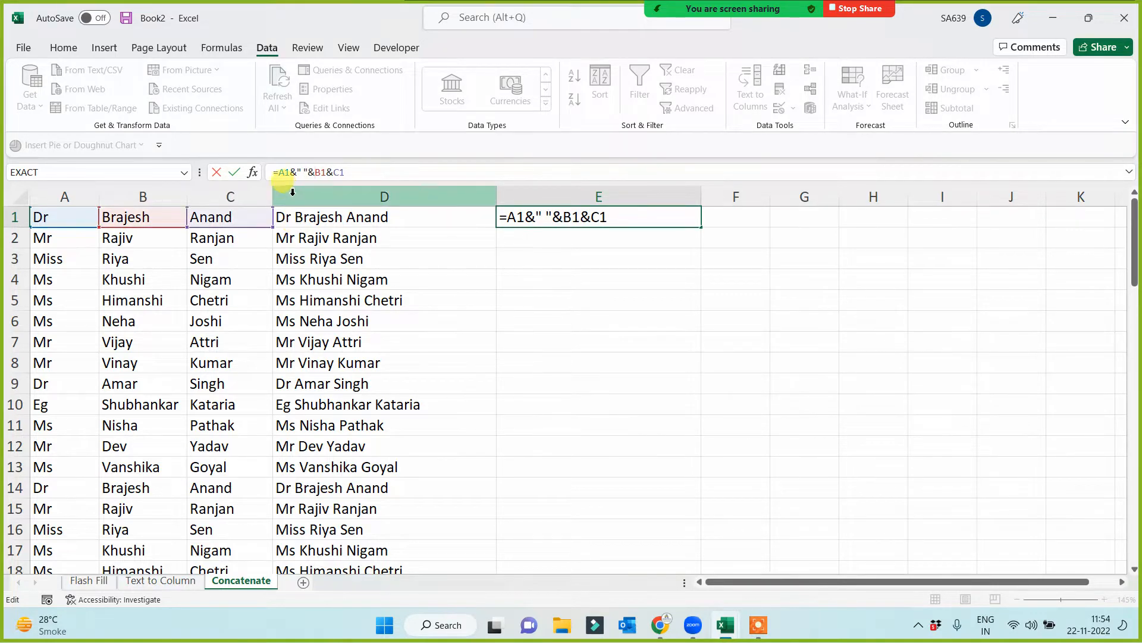
pyautogui.click(334, 173)
pyautogui.write('" ')
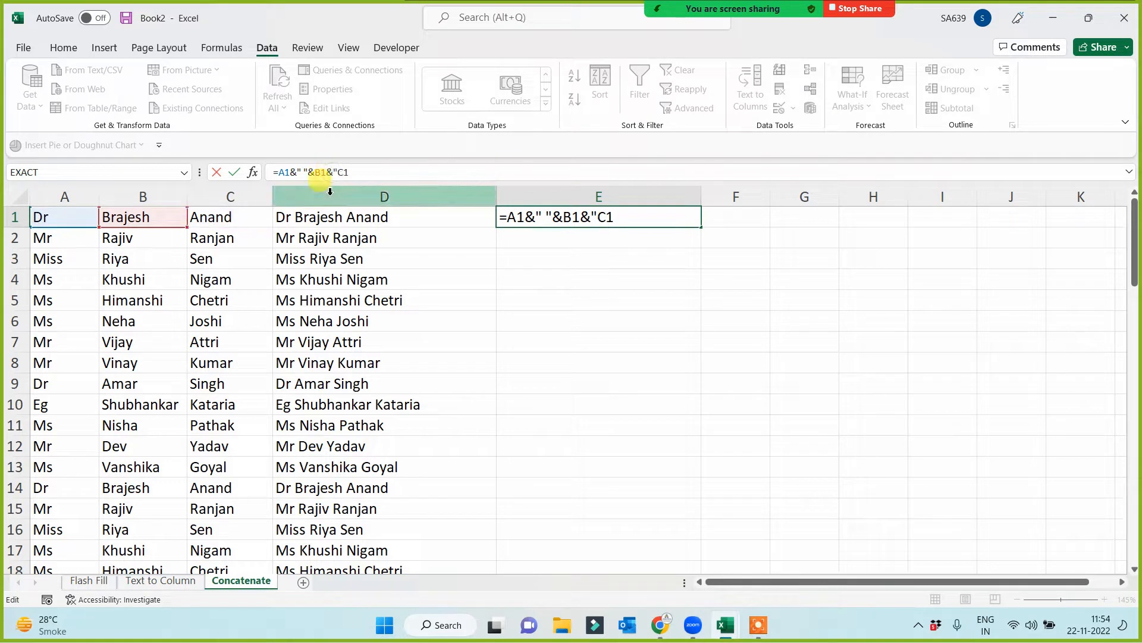
pyautogui.write('"&')
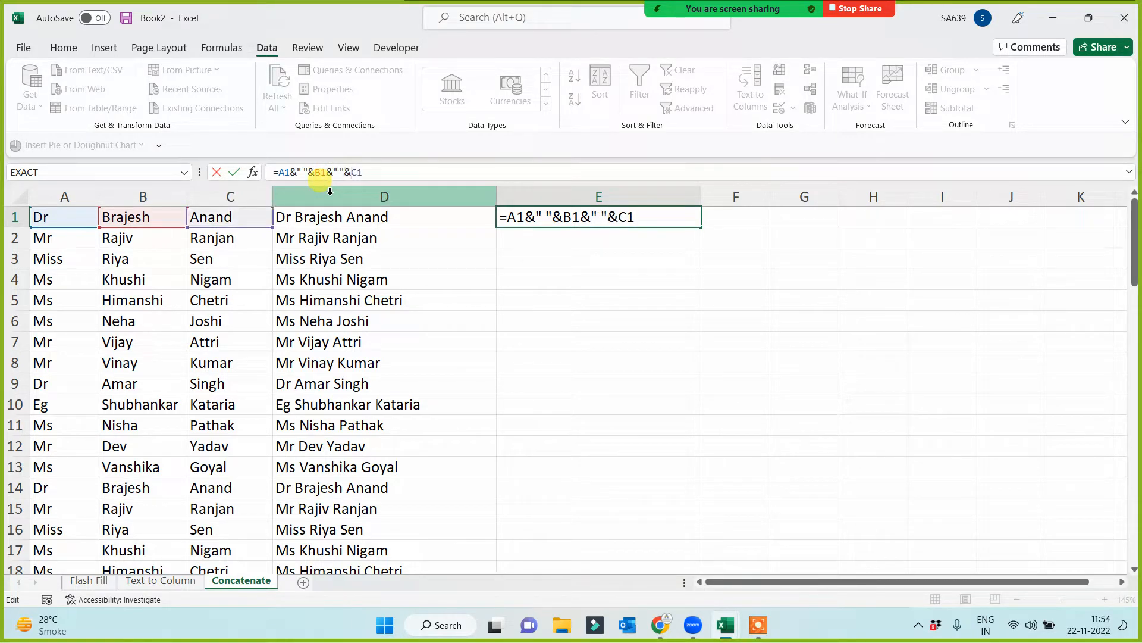
pyautogui.press('Return')
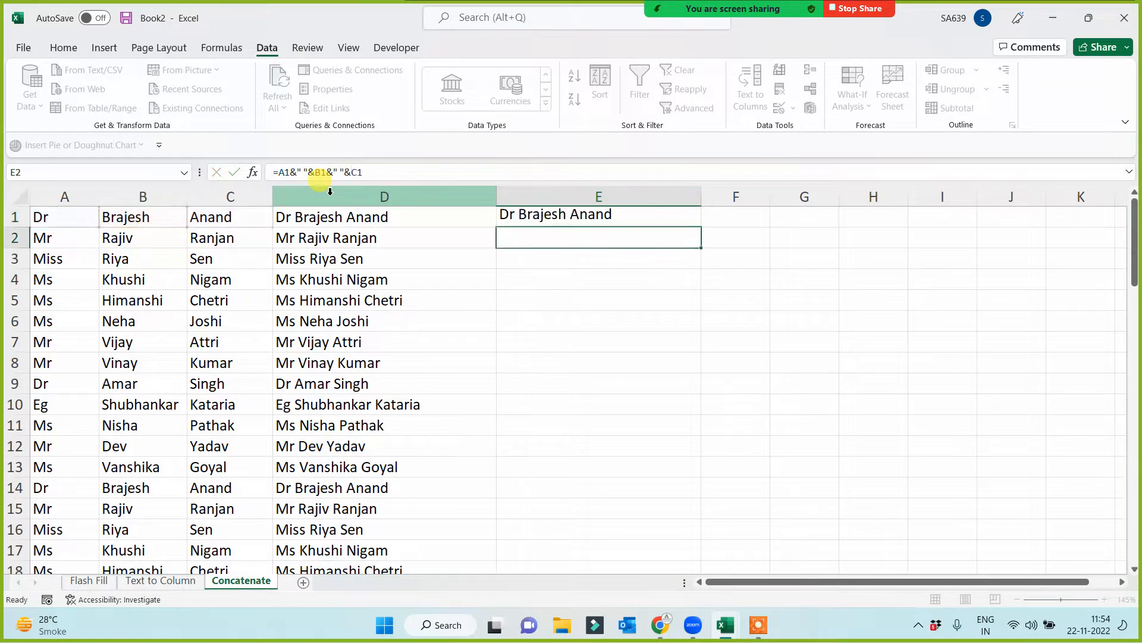
# - Fill the ampersand formula from E1 down column E for all the name rows
pyautogui.click(680, 220)
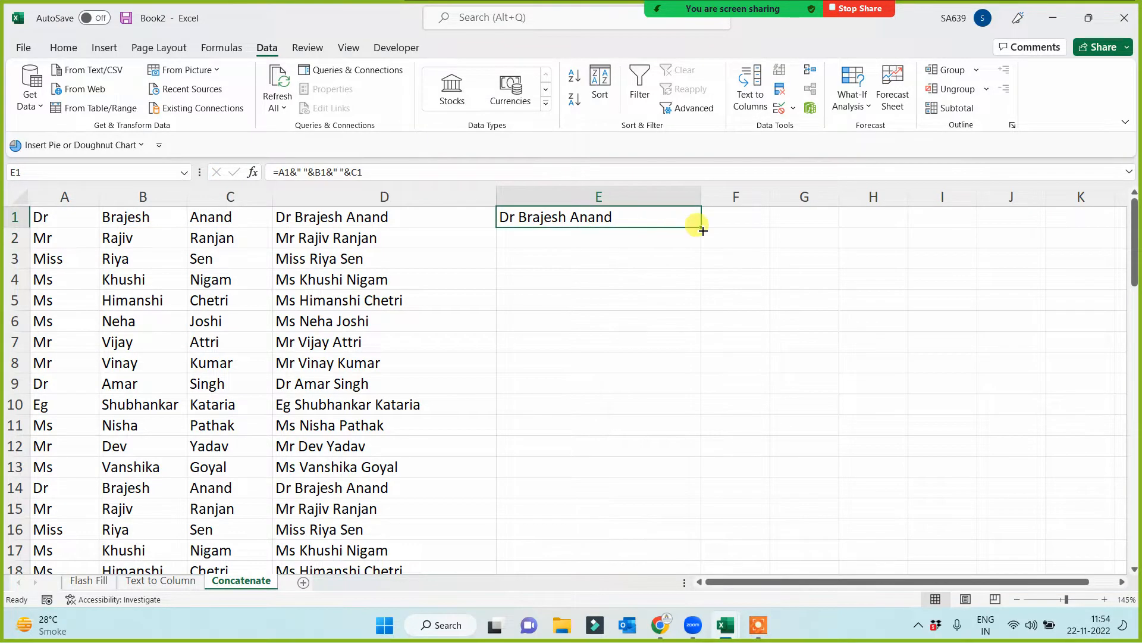
pyautogui.doubleClick(700, 226)
pyautogui.click(802, 326)
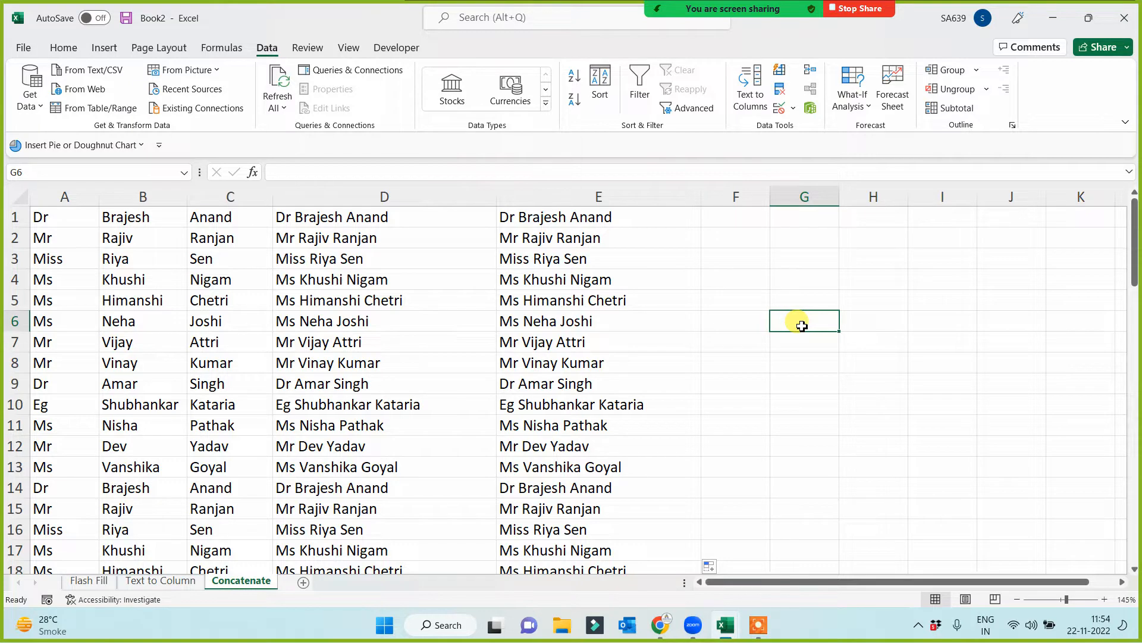
# - On the Flash Fill sheet, move the instruction picture away from the name data to uncover columns E and F
pyautogui.click(104, 586)
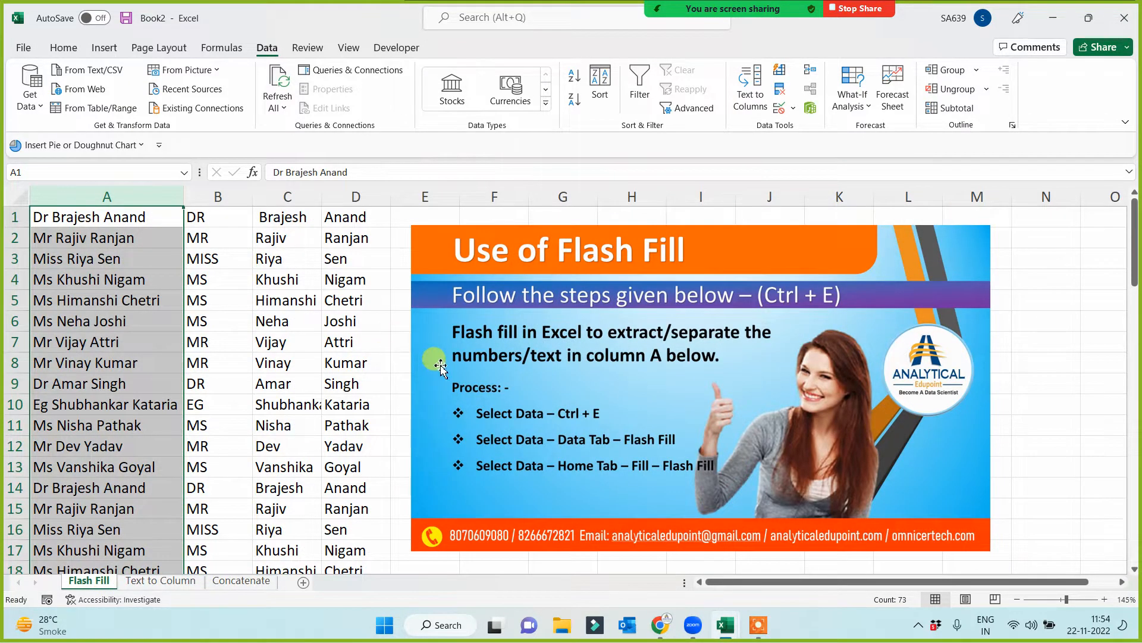
pyautogui.moveTo(440, 368); pyautogui.dragTo(553, 364)
pyautogui.click(422, 361)
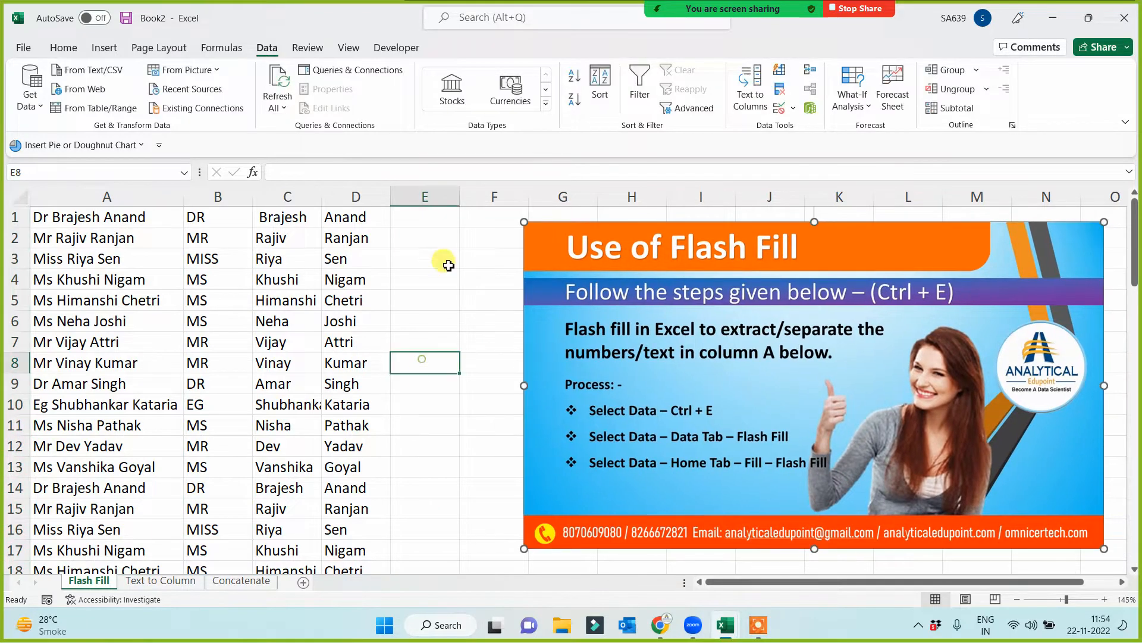
# - Widen column E on the Flash Fill sheet and enter the first row's full name with title in cell E1
pyautogui.moveTo(460, 196); pyautogui.dragTo(526, 196)
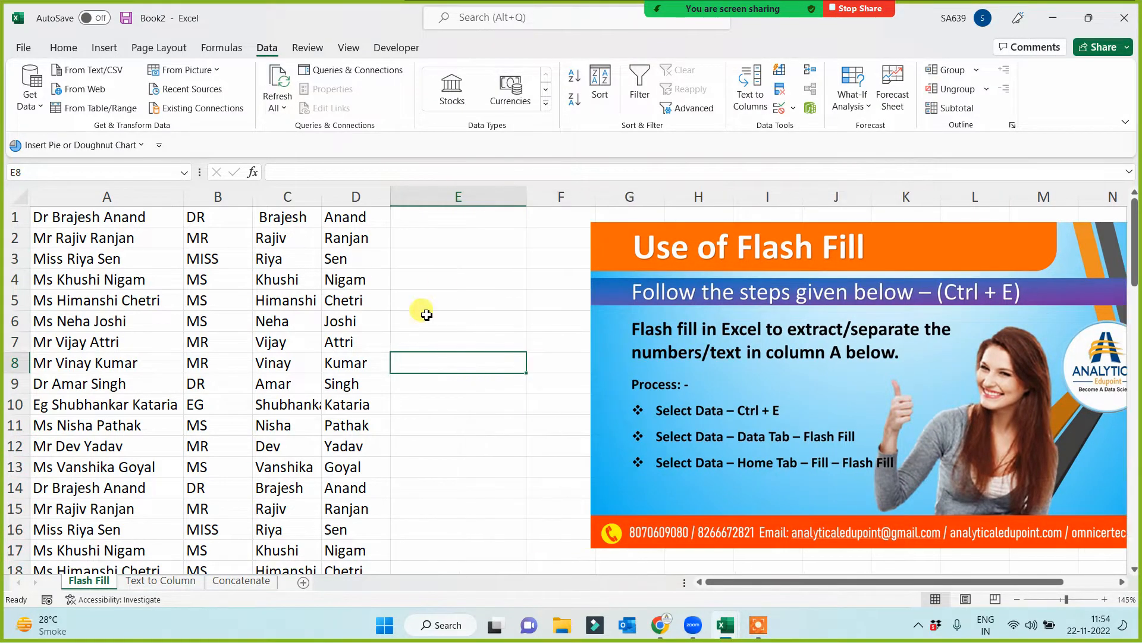
pyautogui.click(447, 211)
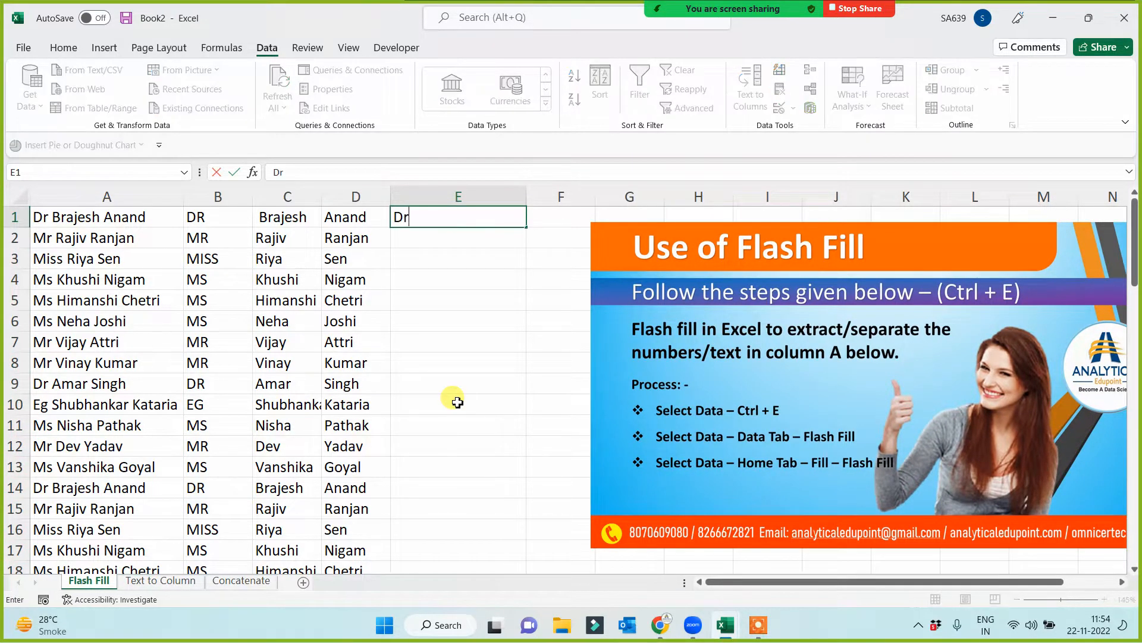
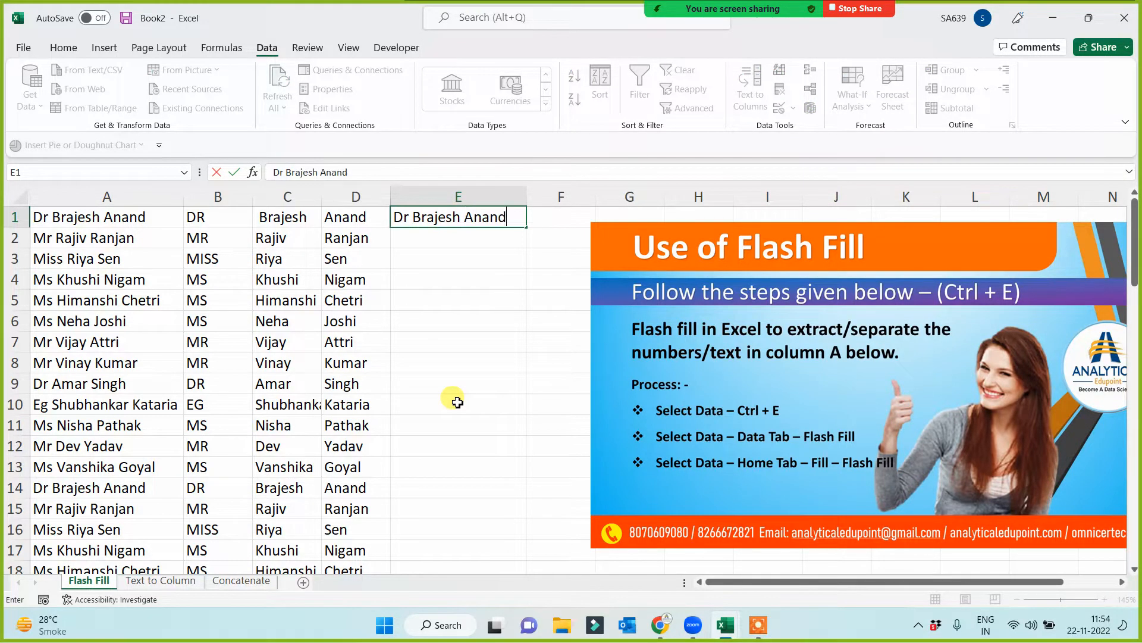
pyautogui.click(457, 402)
# - Flash Fill column E from the example in E1 to rejoin the name parts for all rows
pyautogui.click(483, 218)
pyautogui.hotkey('ctrl', 'e')
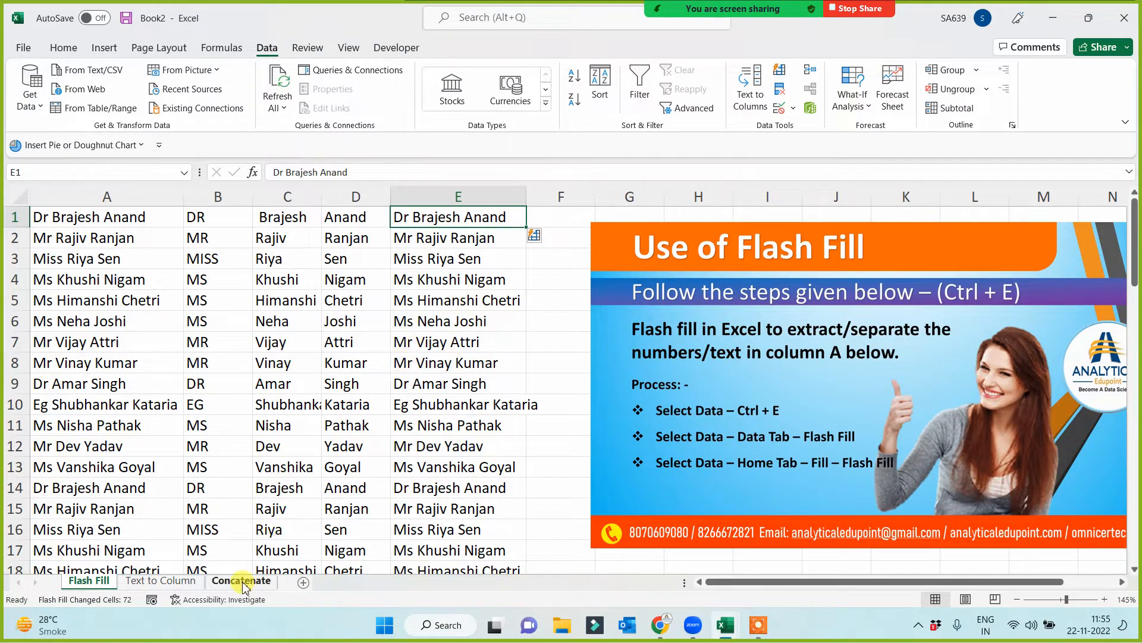
# - On the Text to Column sheet, widen the empty column E to make room for e-mail addresses
pyautogui.click(188, 584)
pyautogui.click(522, 384)
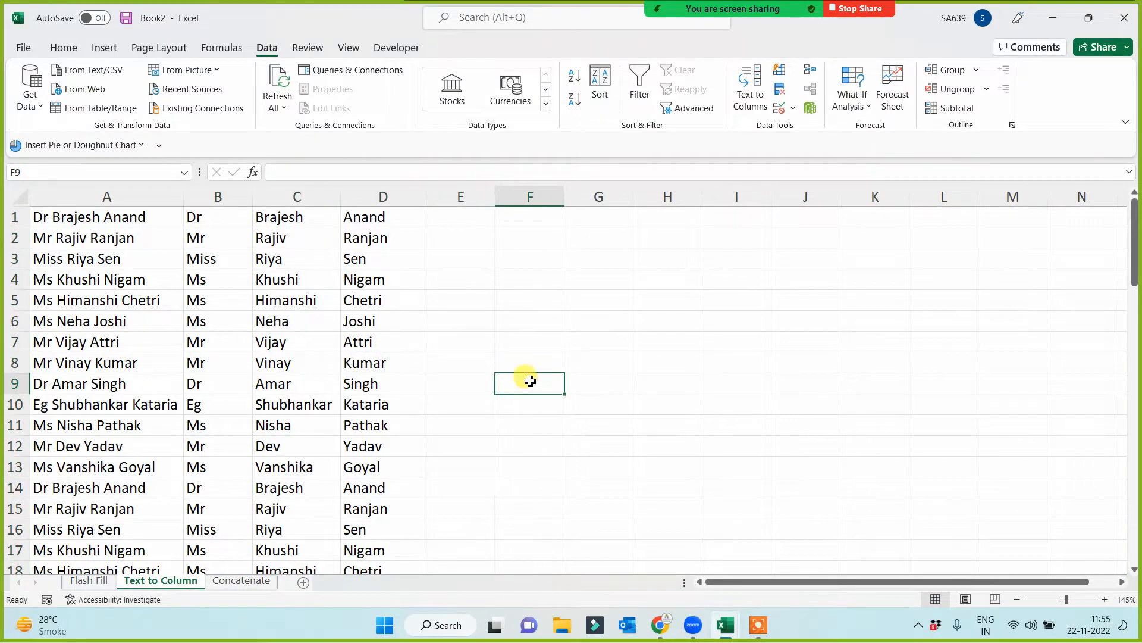
pyautogui.moveTo(495, 192); pyautogui.dragTo(708, 206)
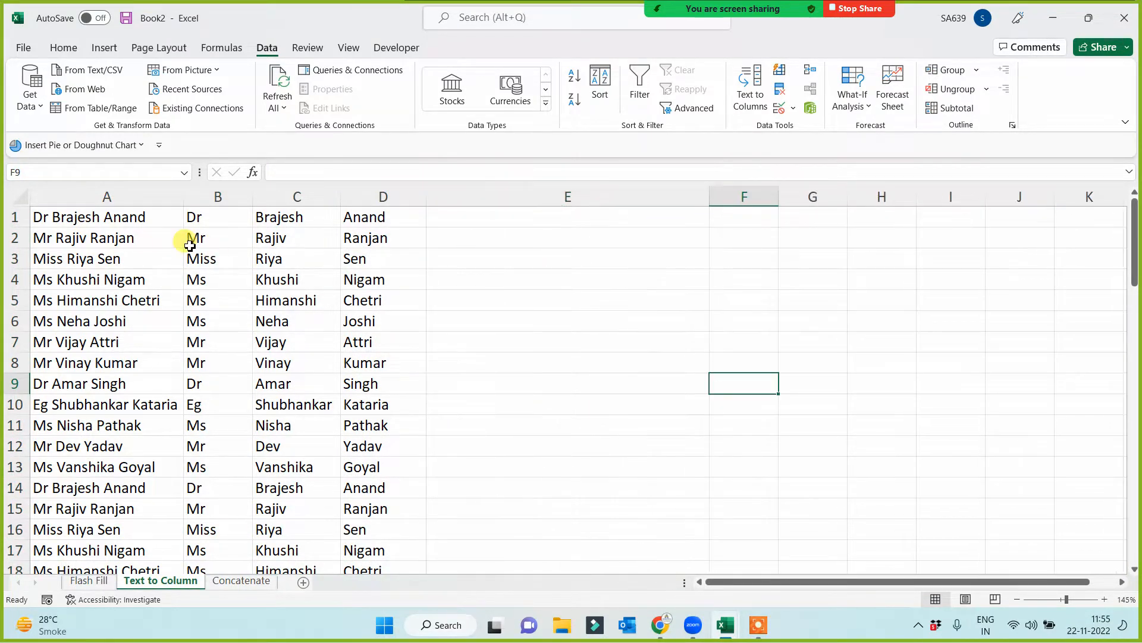
pyautogui.click(107, 197)
pyautogui.moveTo(224, 193); pyautogui.dragTo(345, 197)
pyautogui.click(493, 304)
pyautogui.click(549, 217)
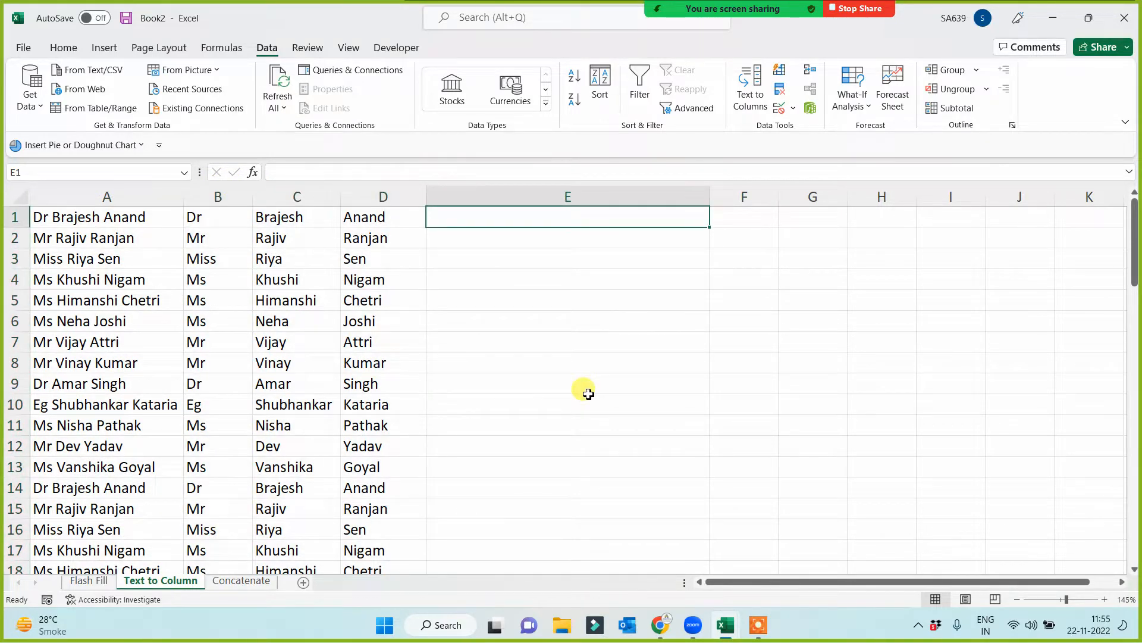
pyautogui.write('=')
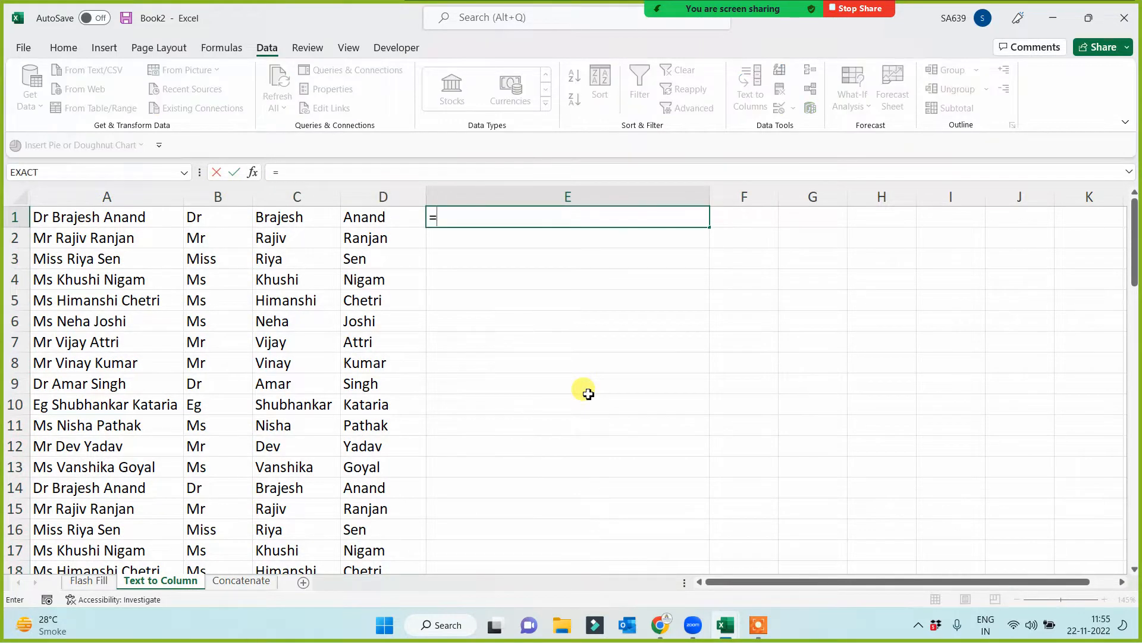
pyautogui.click(88, 217)
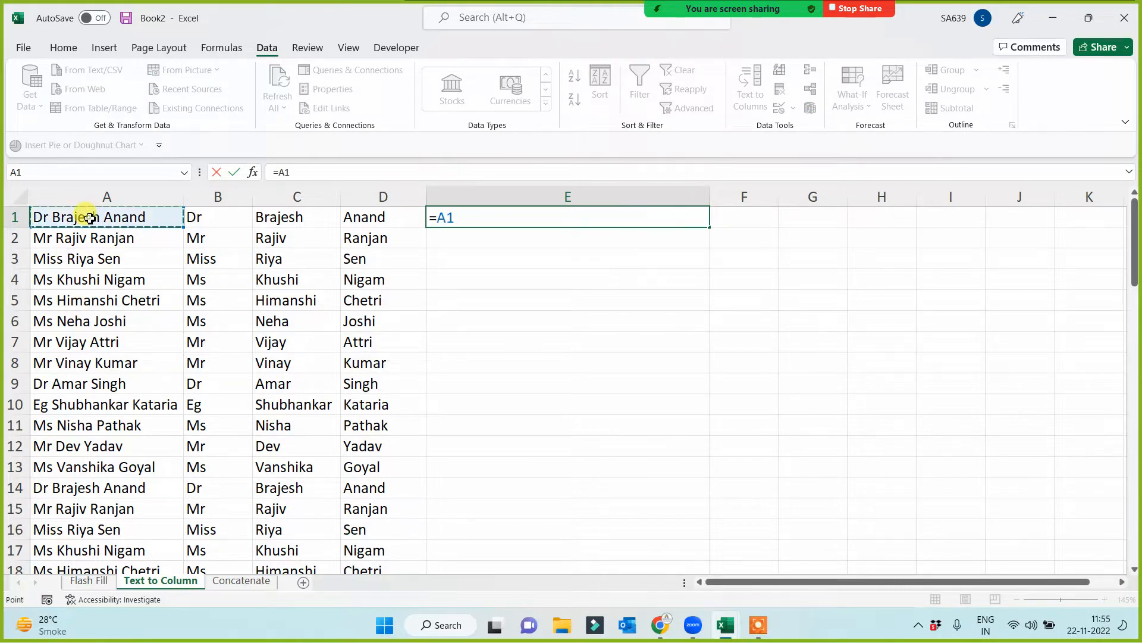
pyautogui.write('&')
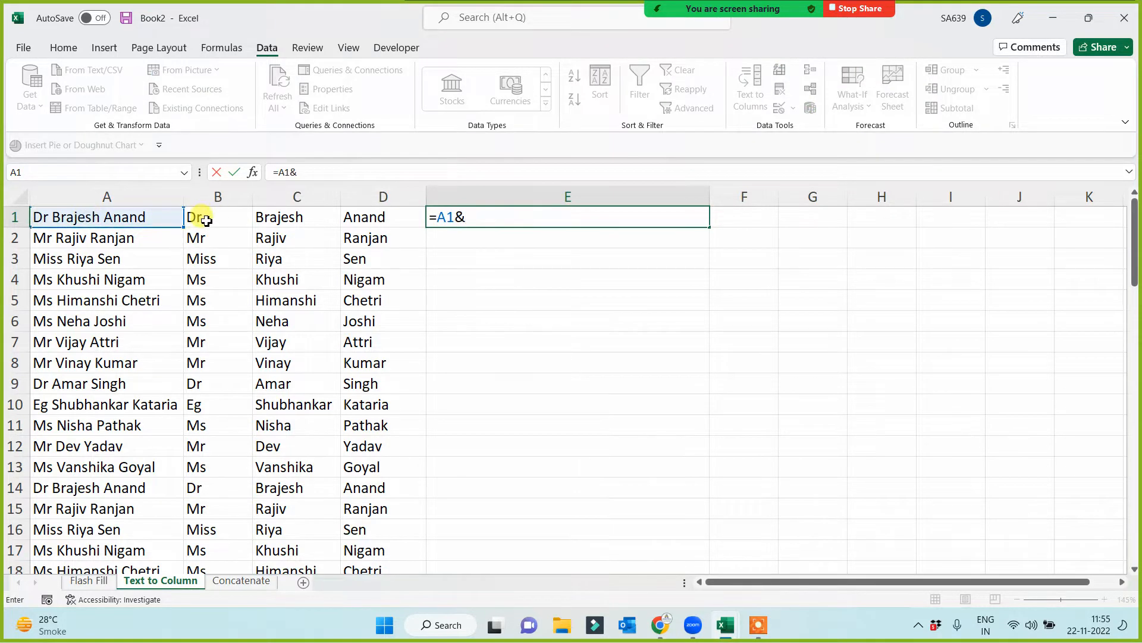
pyautogui.write('"')
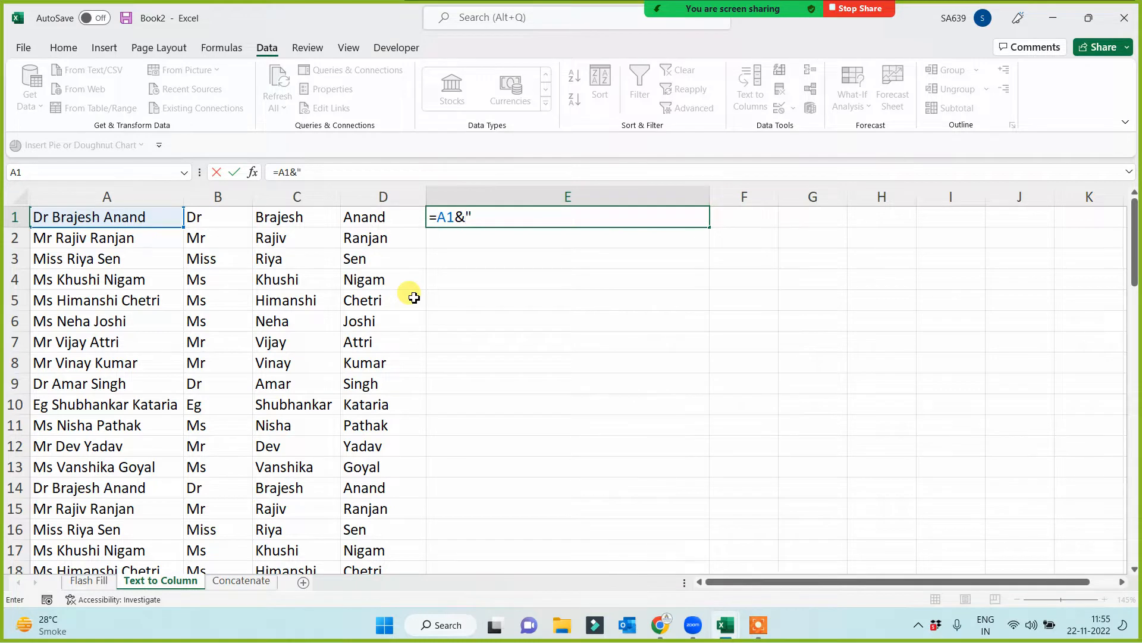
pyautogui.write('@gmail.com"')
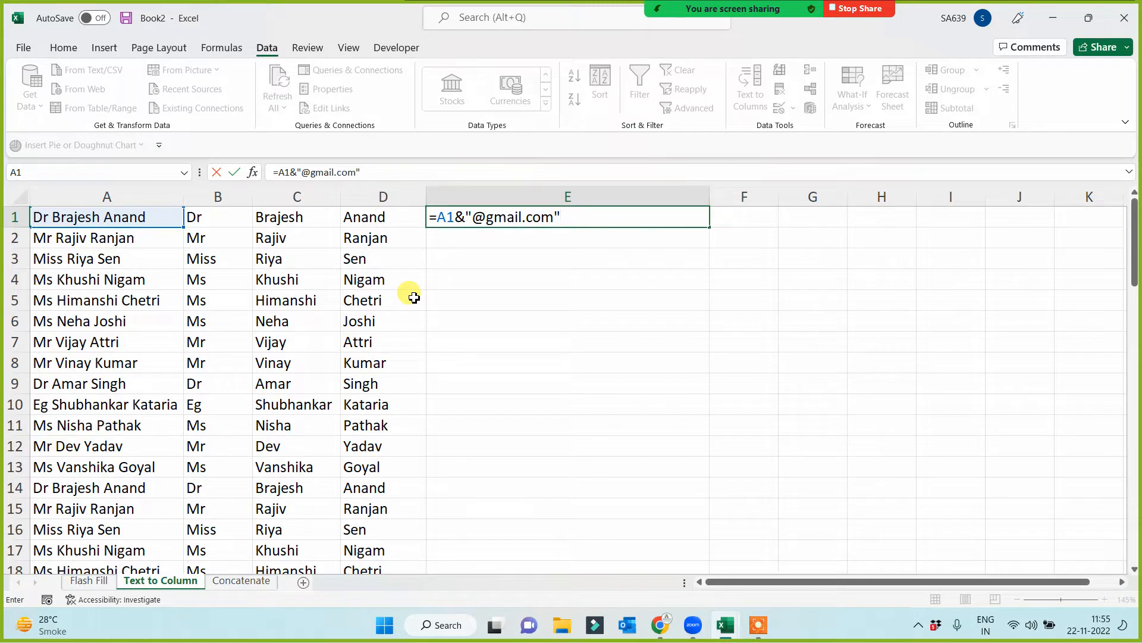
pyautogui.press('Return')
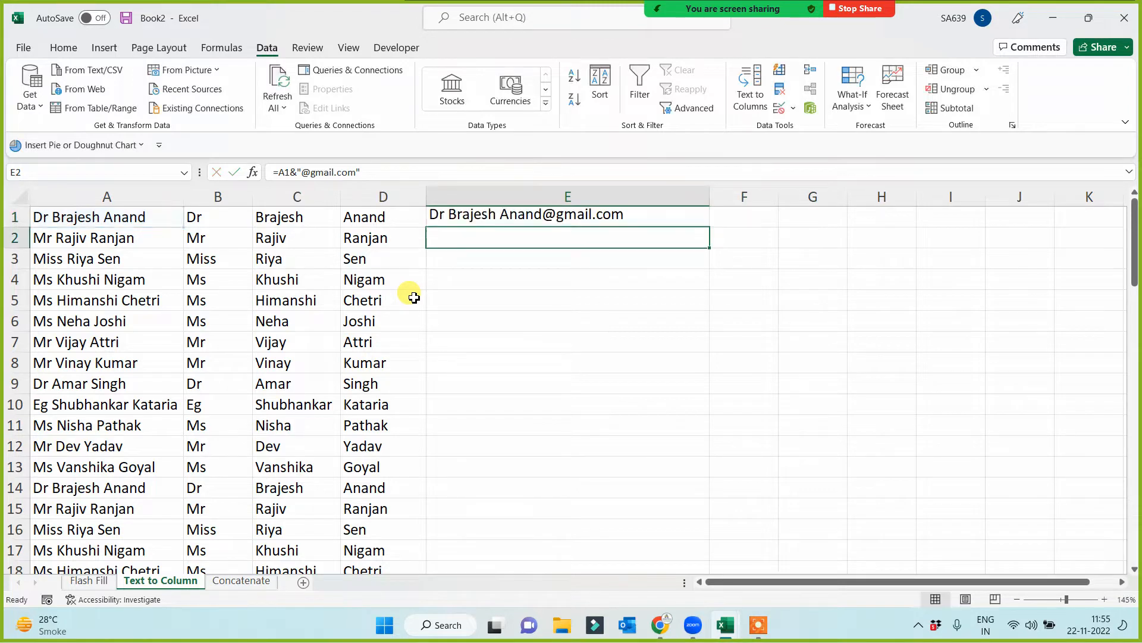
pyautogui.click(667, 212)
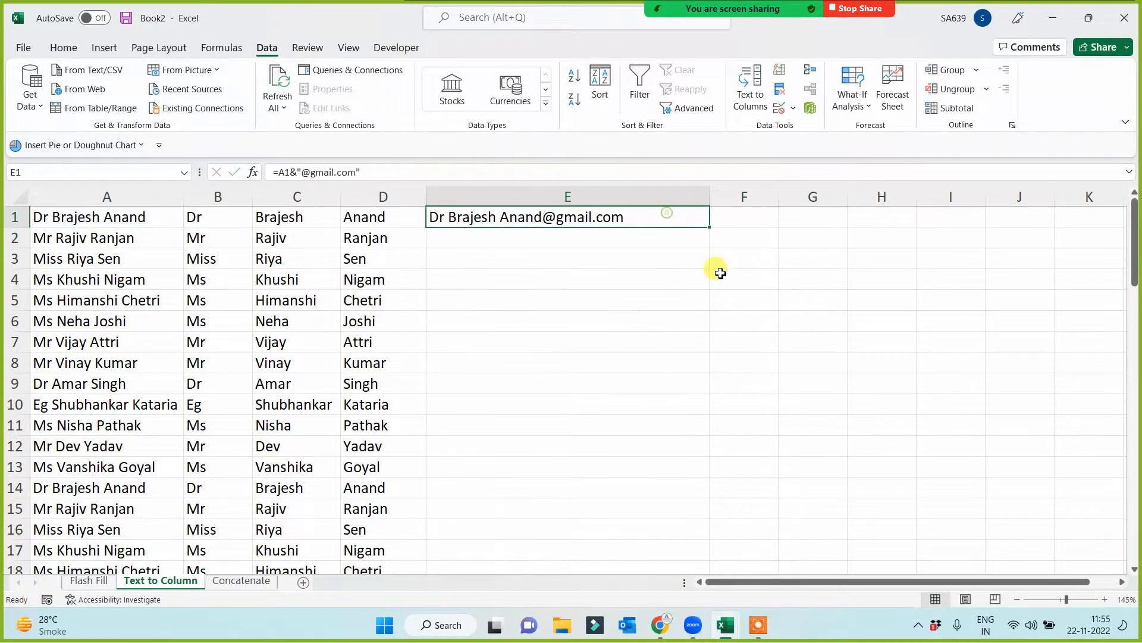
pyautogui.doubleClick(709, 226)
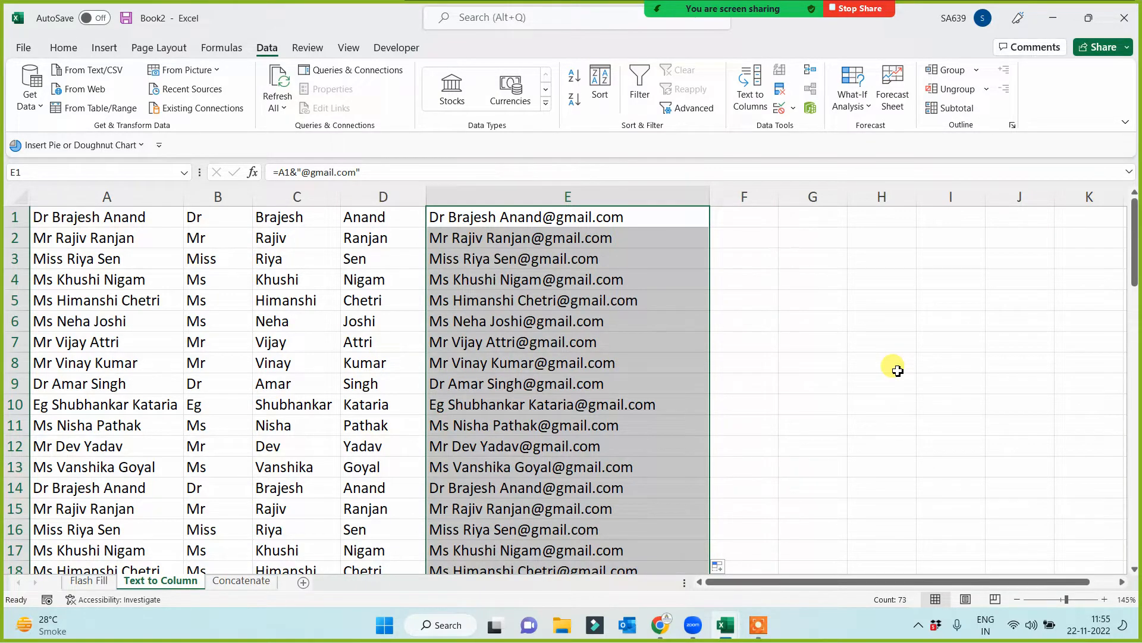
pyautogui.press('Delete')
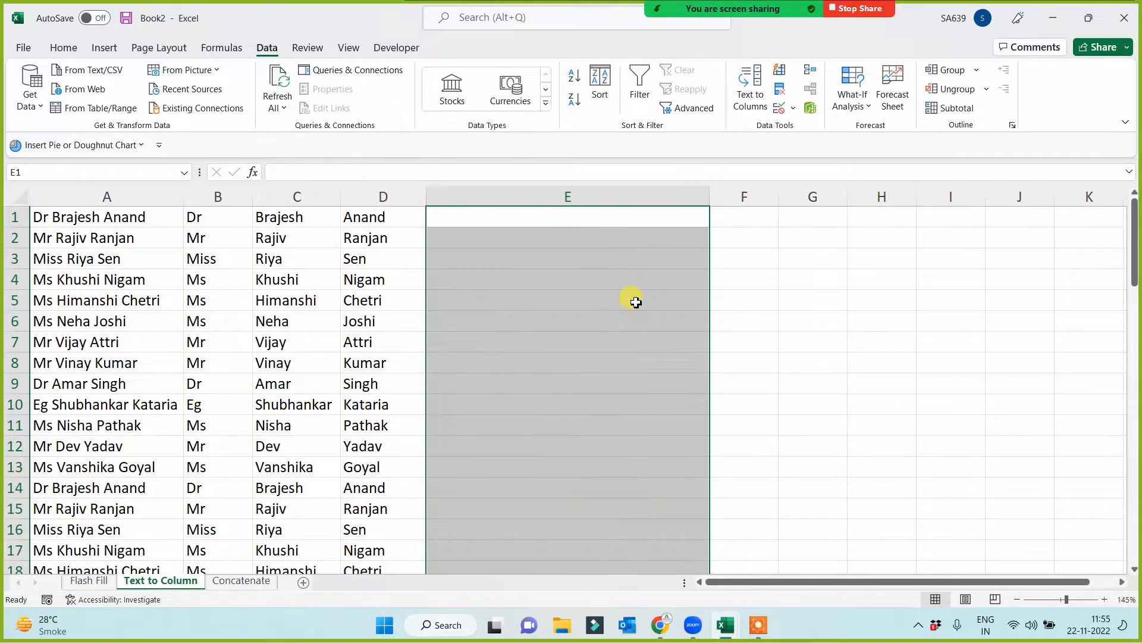
pyautogui.click(516, 219)
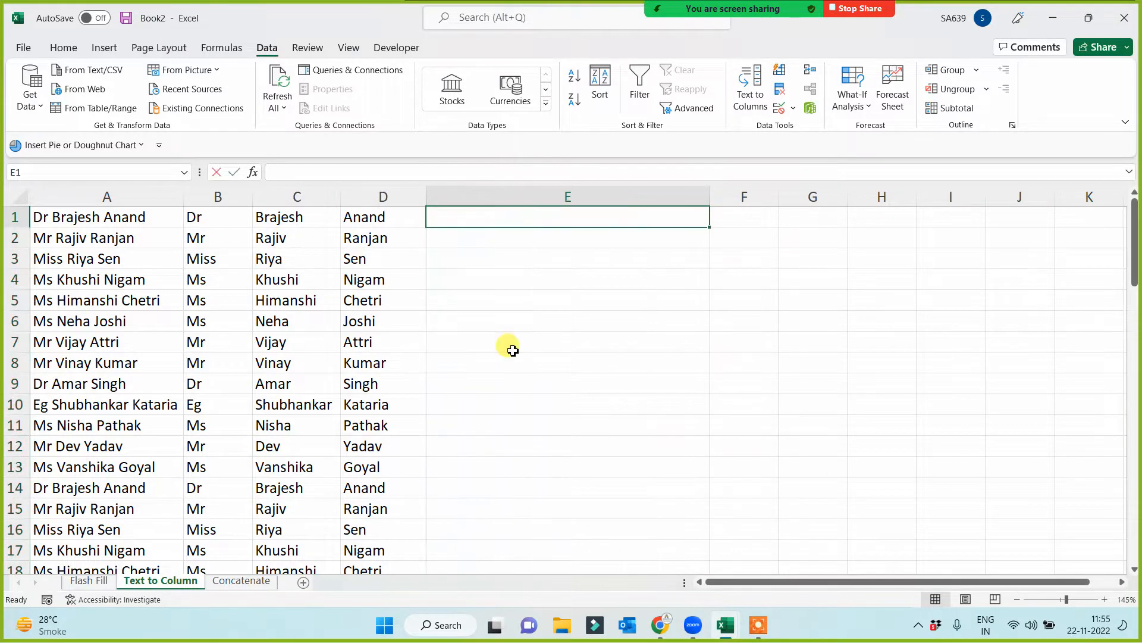
pyautogui.write('=')
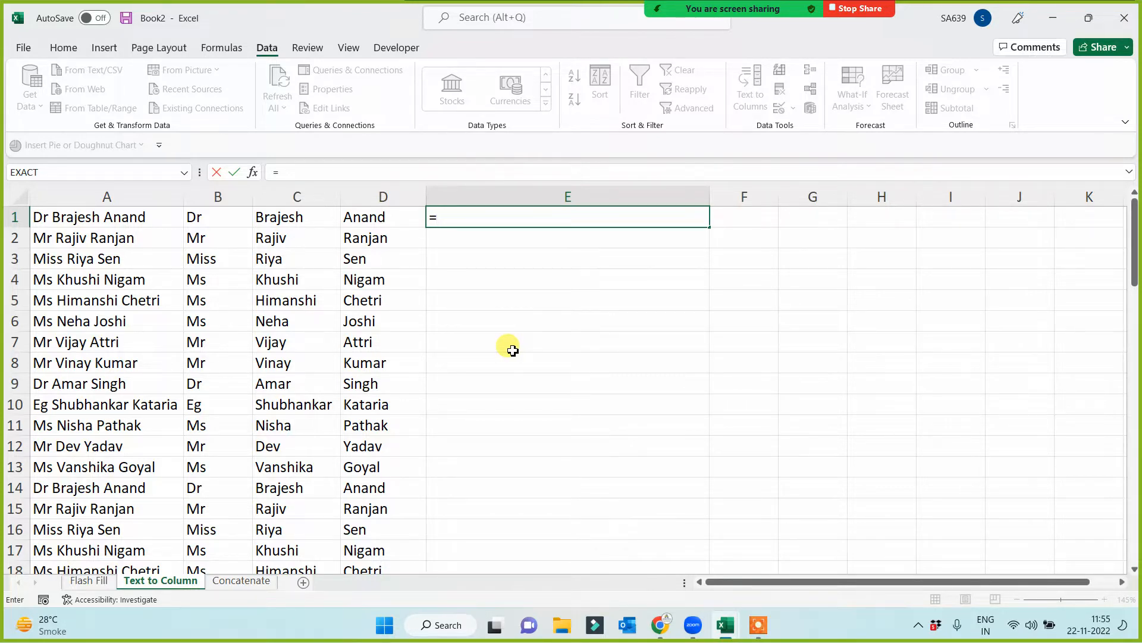
pyautogui.click(203, 219)
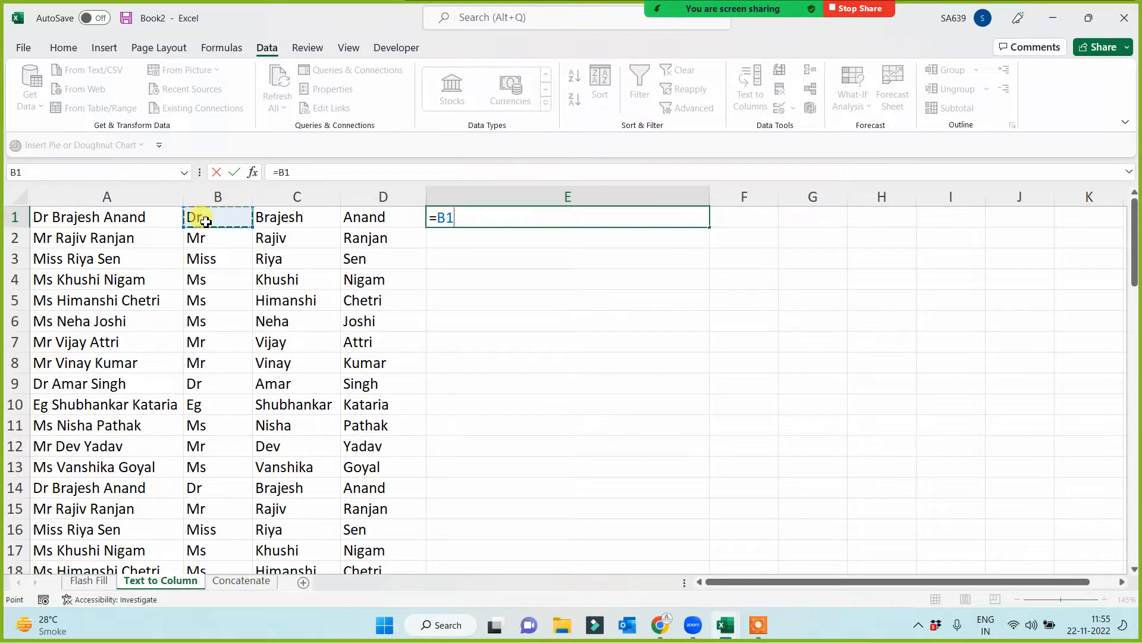
pyautogui.write('&')
pyautogui.click(274, 219)
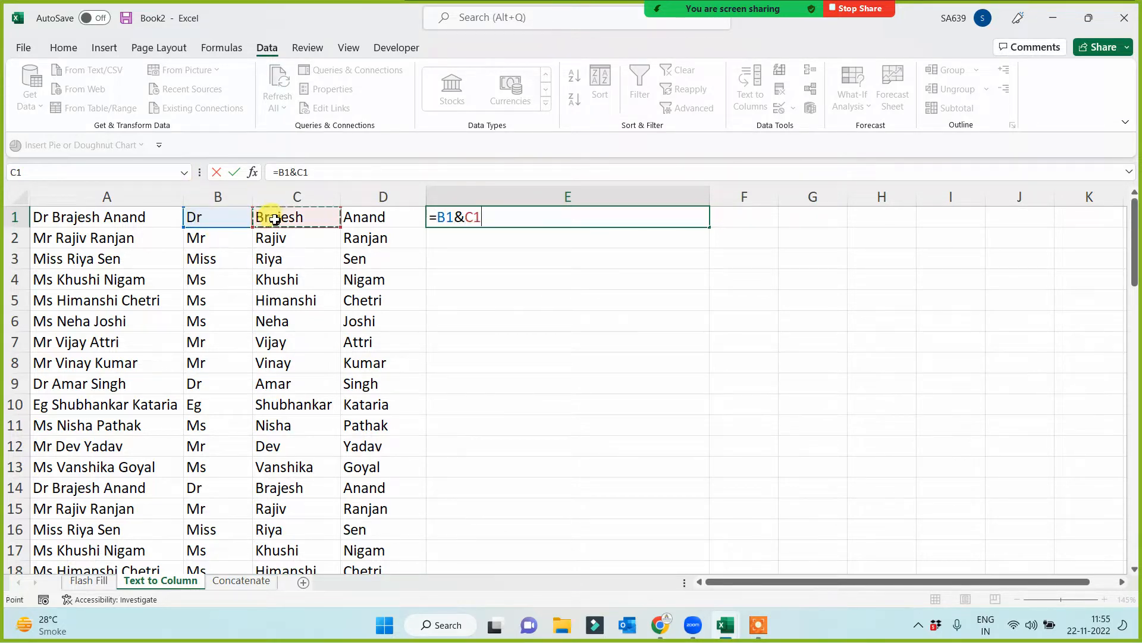
pyautogui.write('&')
pyautogui.click(360, 219)
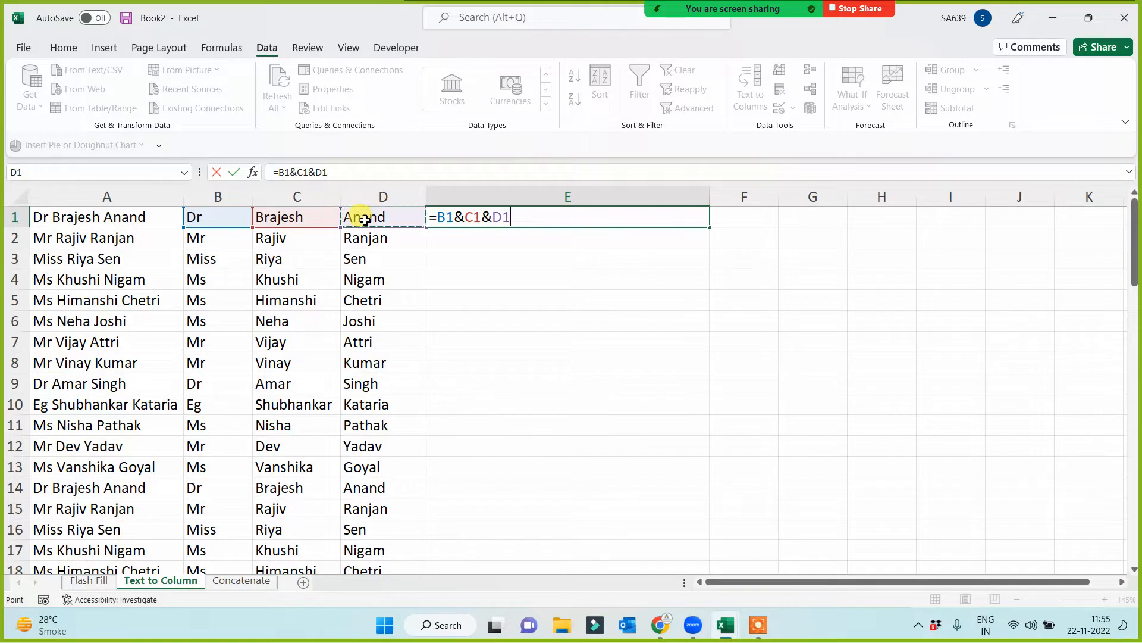
pyautogui.write('&"@gmail.')
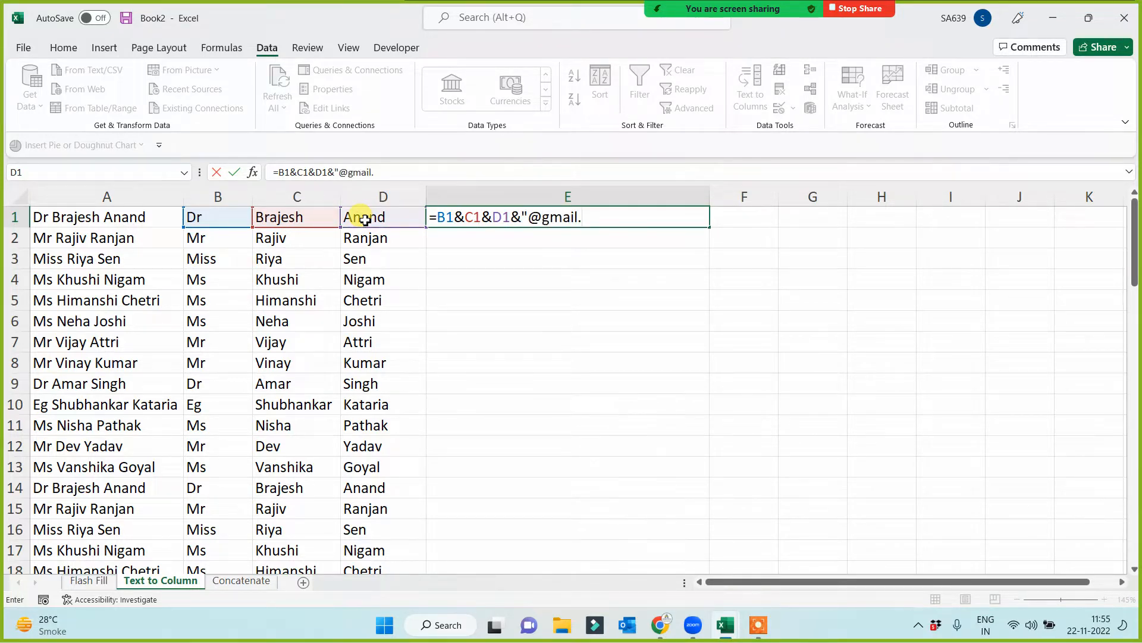
pyautogui.write('com")')
pyautogui.press('BackSpace')
pyautogui.press('Return')
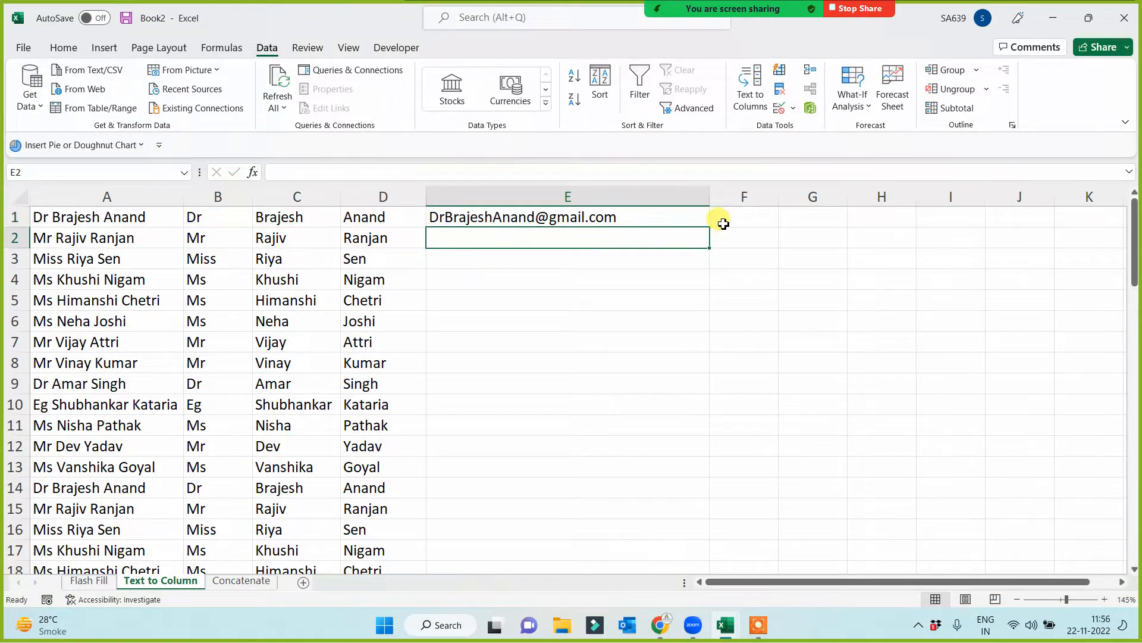
pyautogui.click(687, 215)
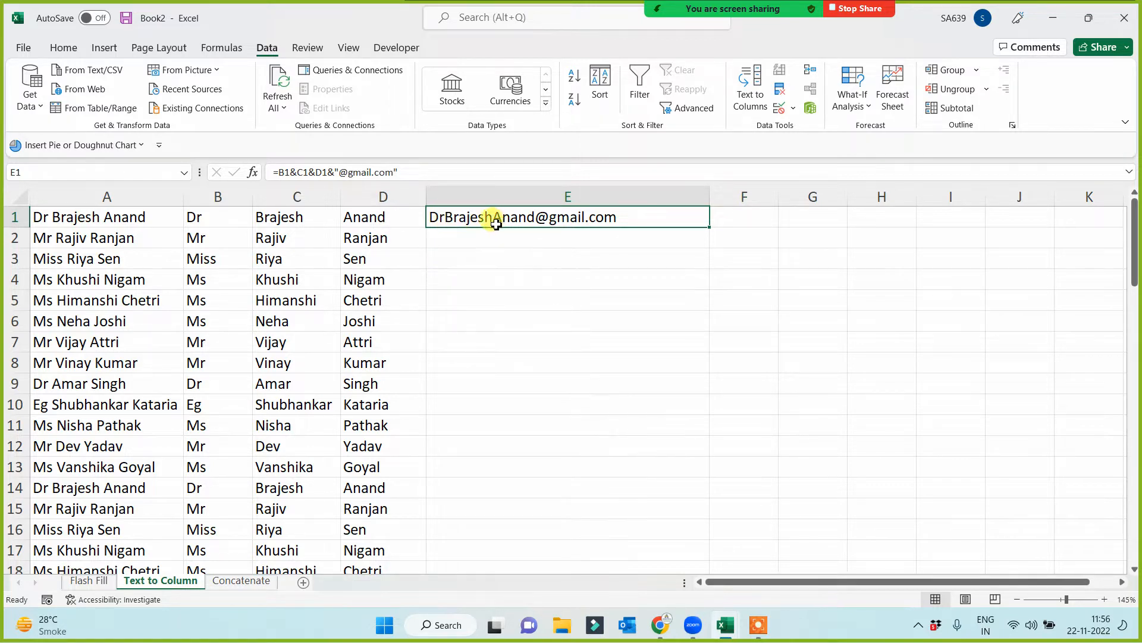
pyautogui.click(277, 175)
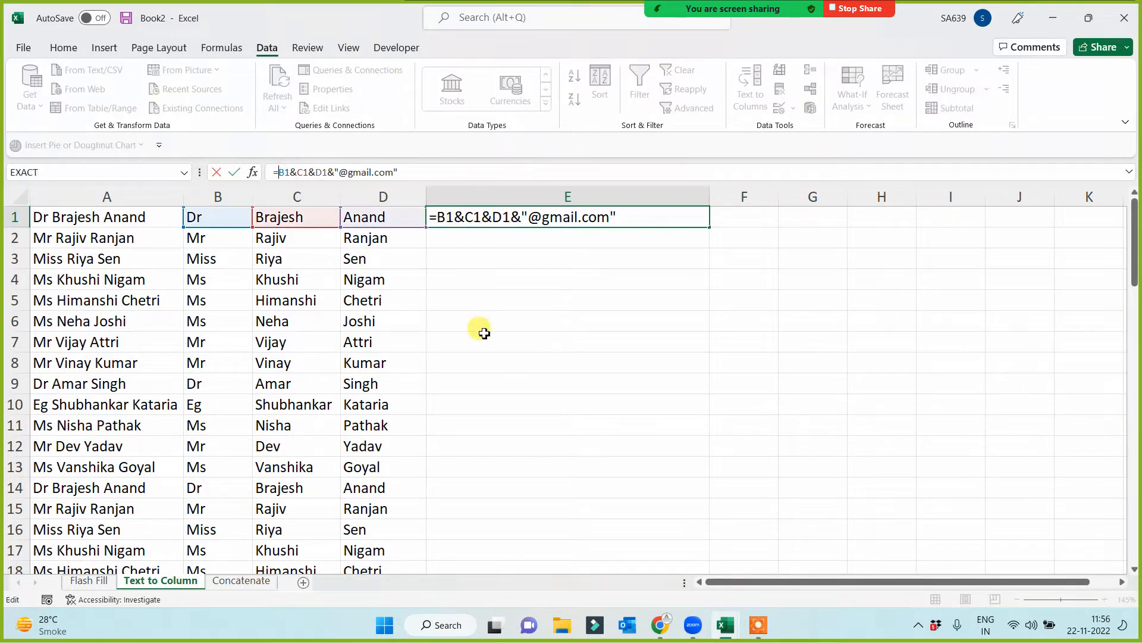
pyautogui.write('lower(')
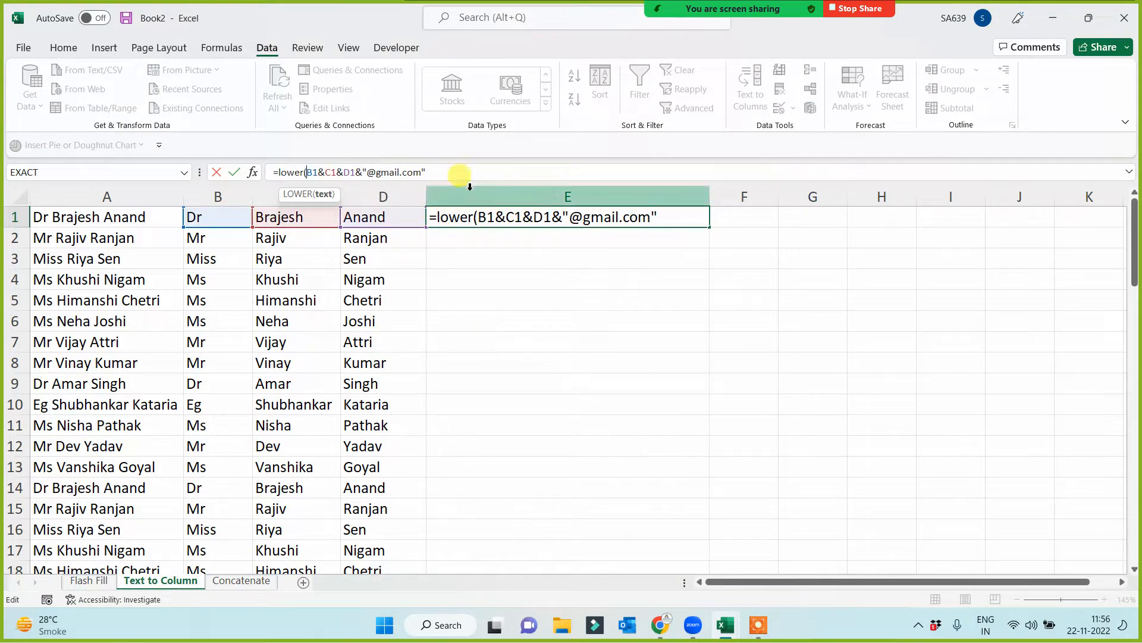
pyautogui.click(459, 173)
pyautogui.write(')')
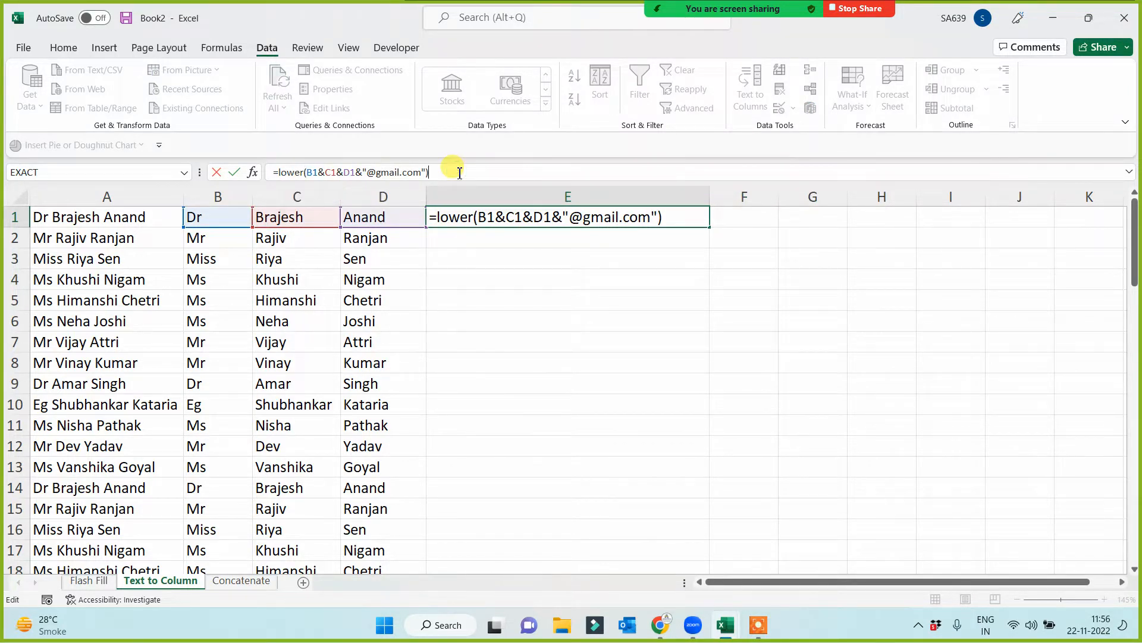
pyautogui.press('Return')
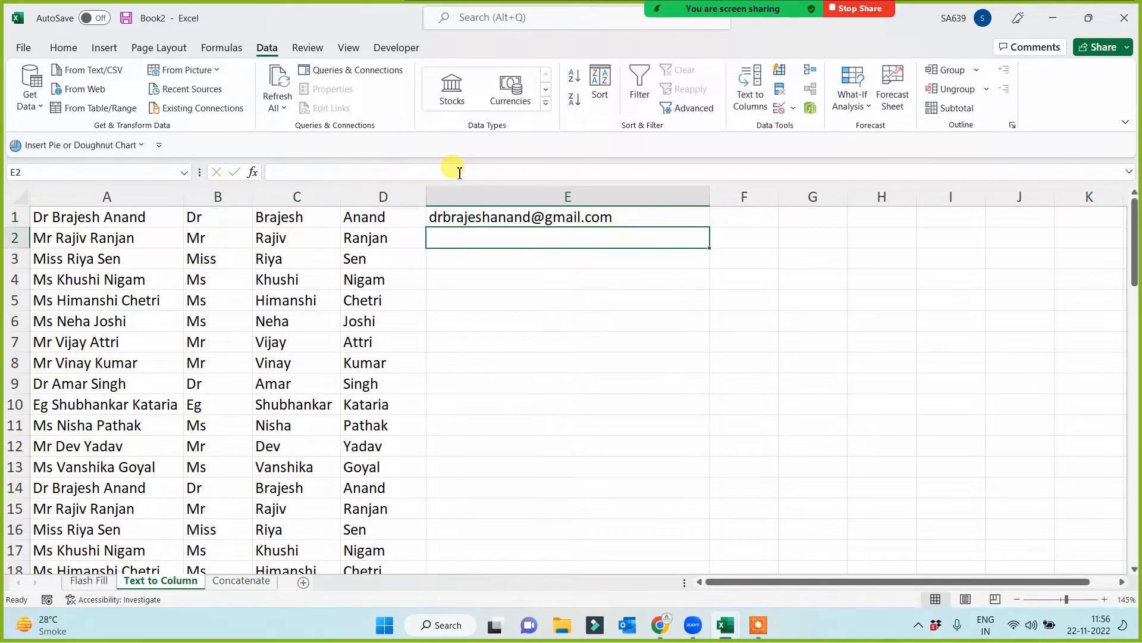
# - Fill the LOWER e-mail formula from E1 down column E for all the name rows
pyautogui.click(623, 216)
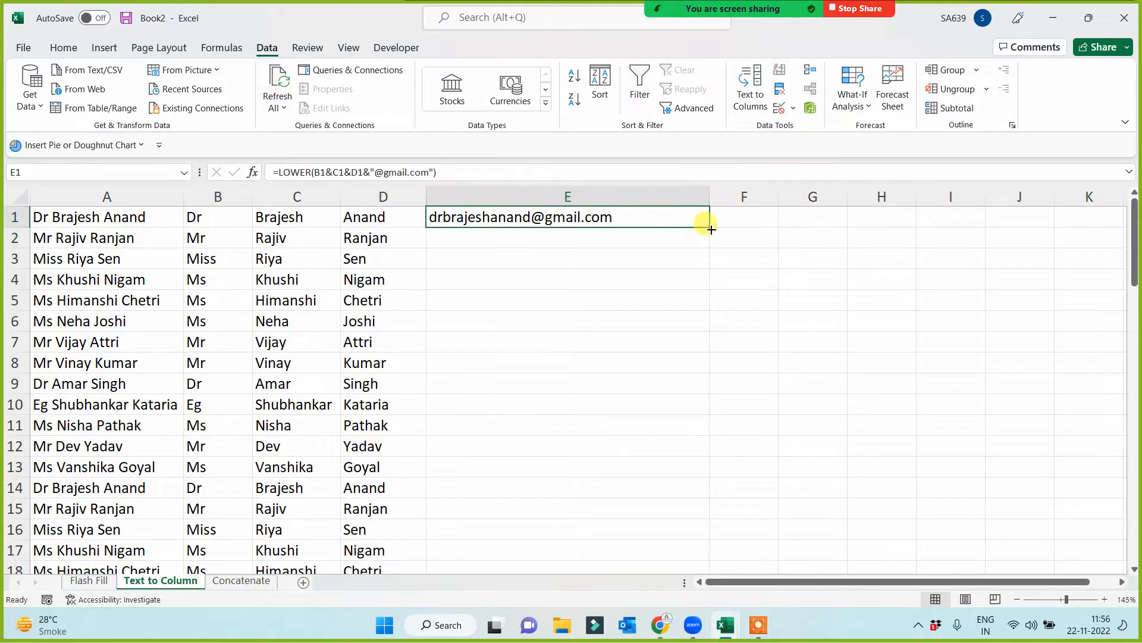
pyautogui.doubleClick(707, 232)
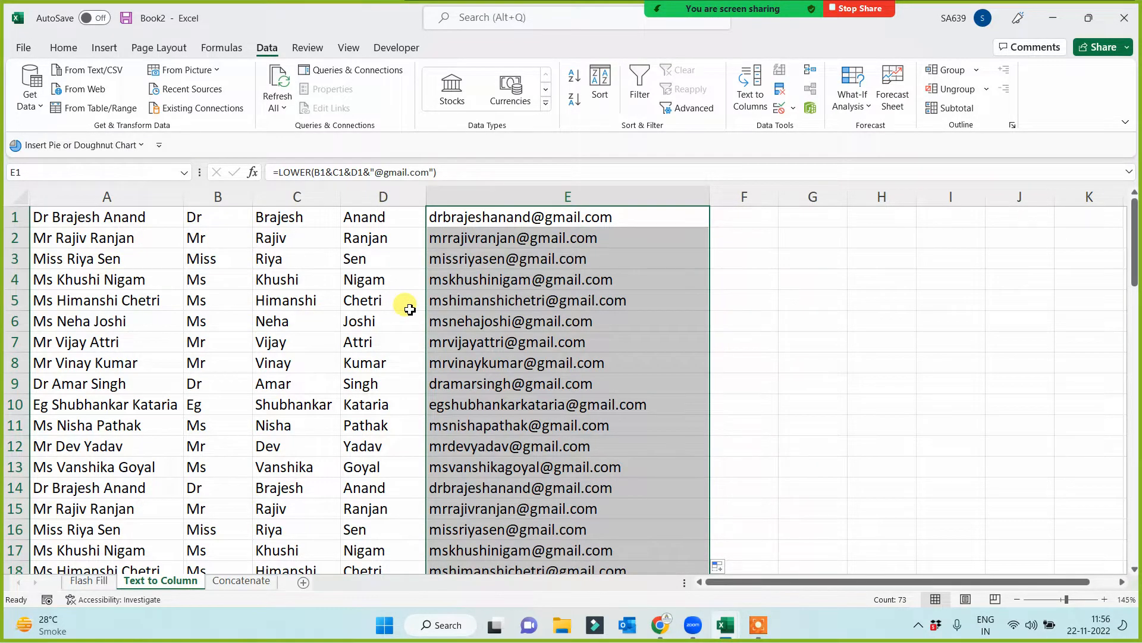
pyautogui.click(470, 217)
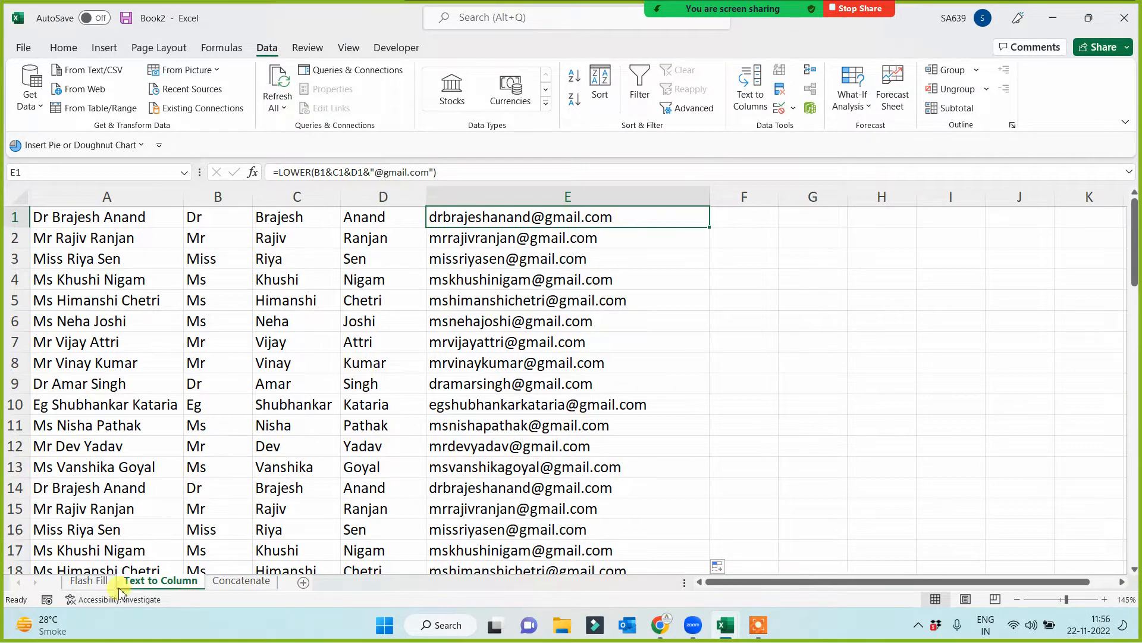
# - On the Flash Fill sheet, move the picture clear of column F and enter the first person's lowercase Gmail address in F1
pyautogui.click(90, 581)
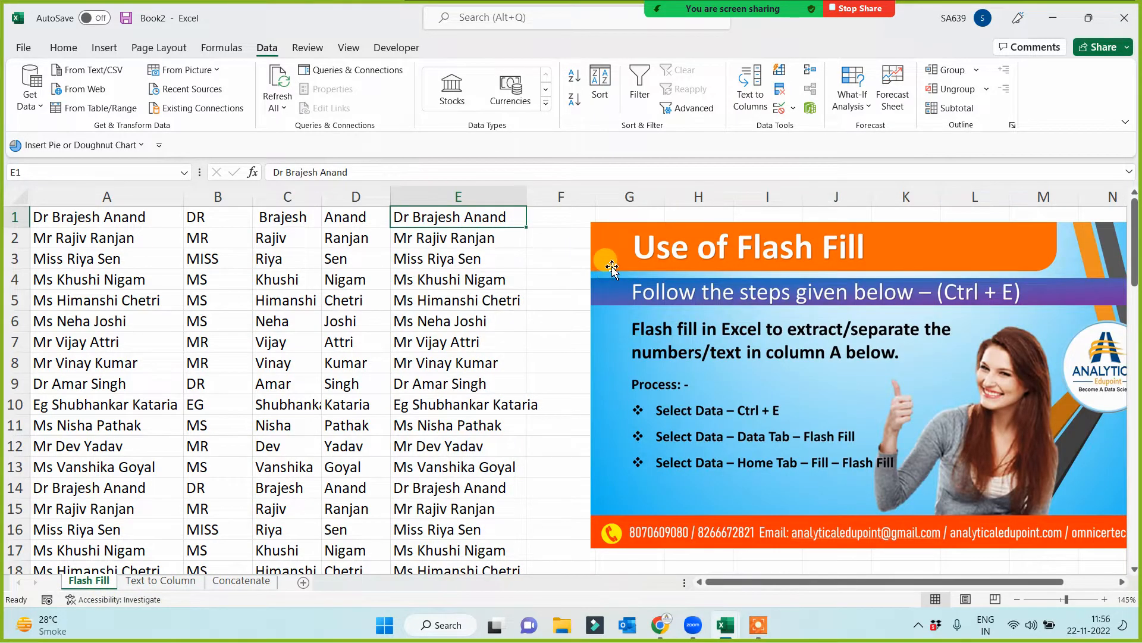
pyautogui.moveTo(604, 255); pyautogui.dragTo(696, 250)
pyautogui.click(563, 224)
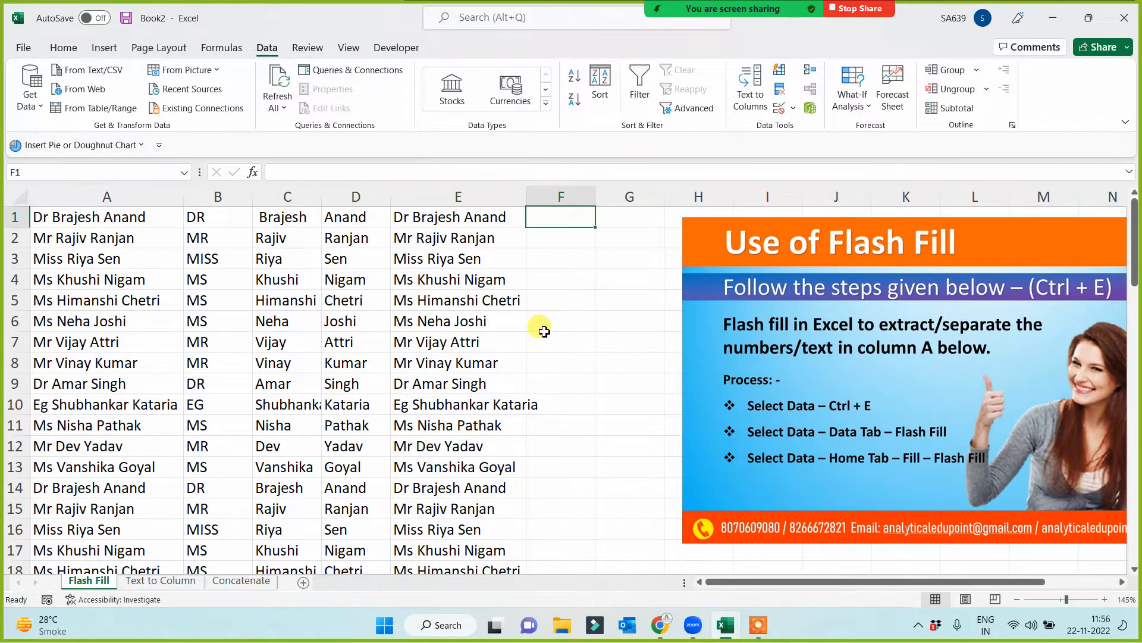
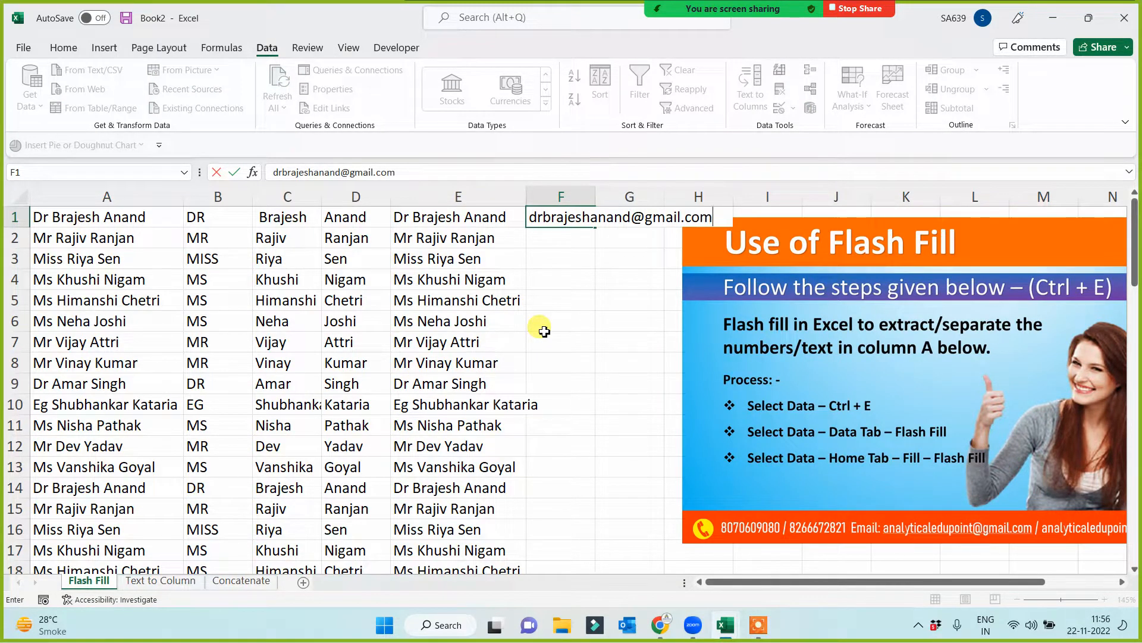
pyautogui.hotkey('ctrl', 'Return')
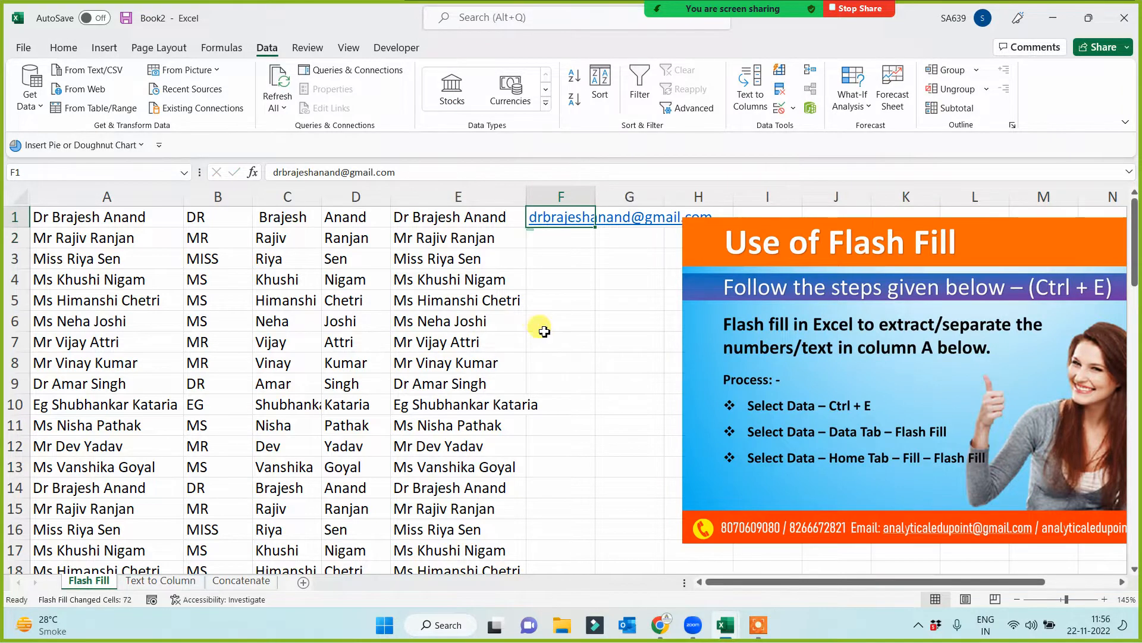
# - Flash Fill the e-mail addresses down column F, fit the column width to them, and reposition the picture beside the column
pyautogui.hotkey('ctrl', 'e')
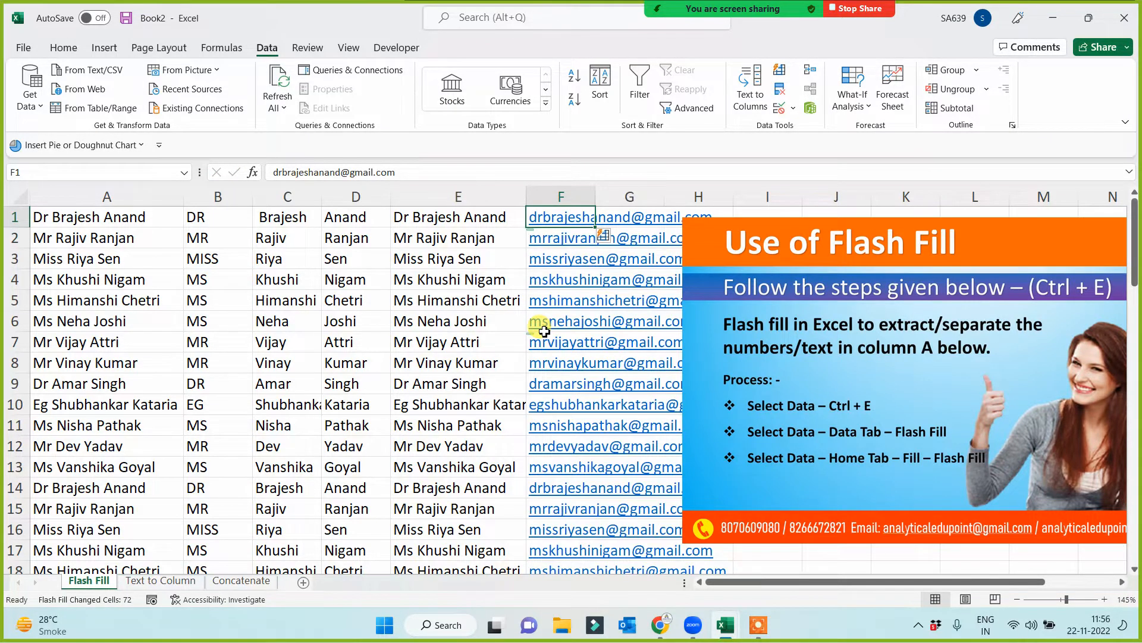
pyautogui.doubleClick(593, 196)
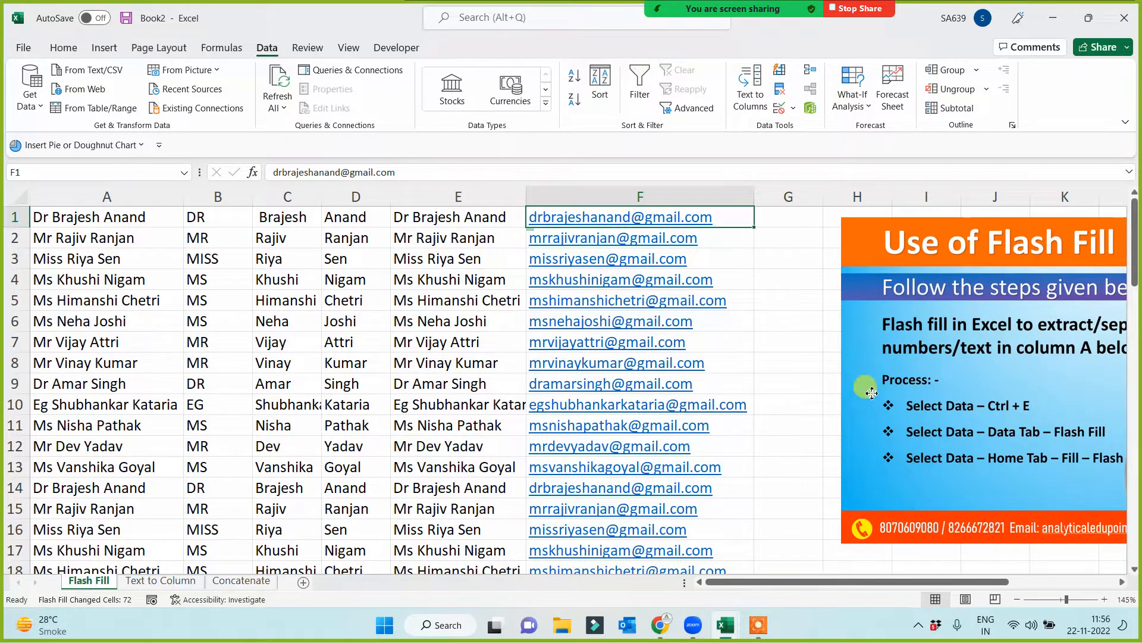
pyautogui.moveTo(831, 403); pyautogui.dragTo(811, 397)
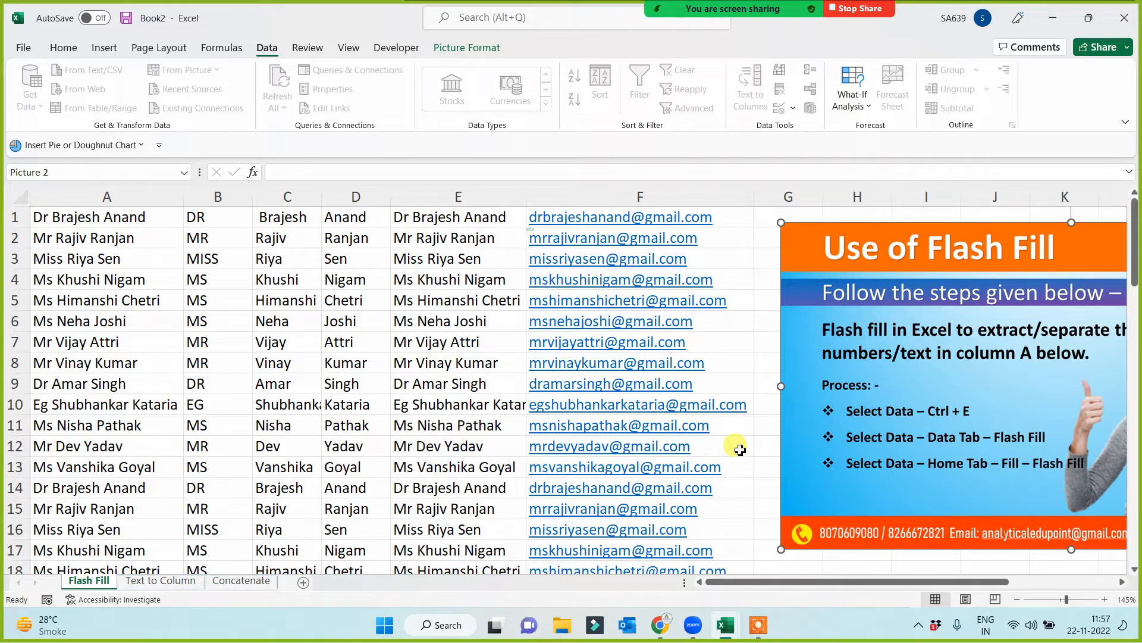
pyautogui.click(757, 625)
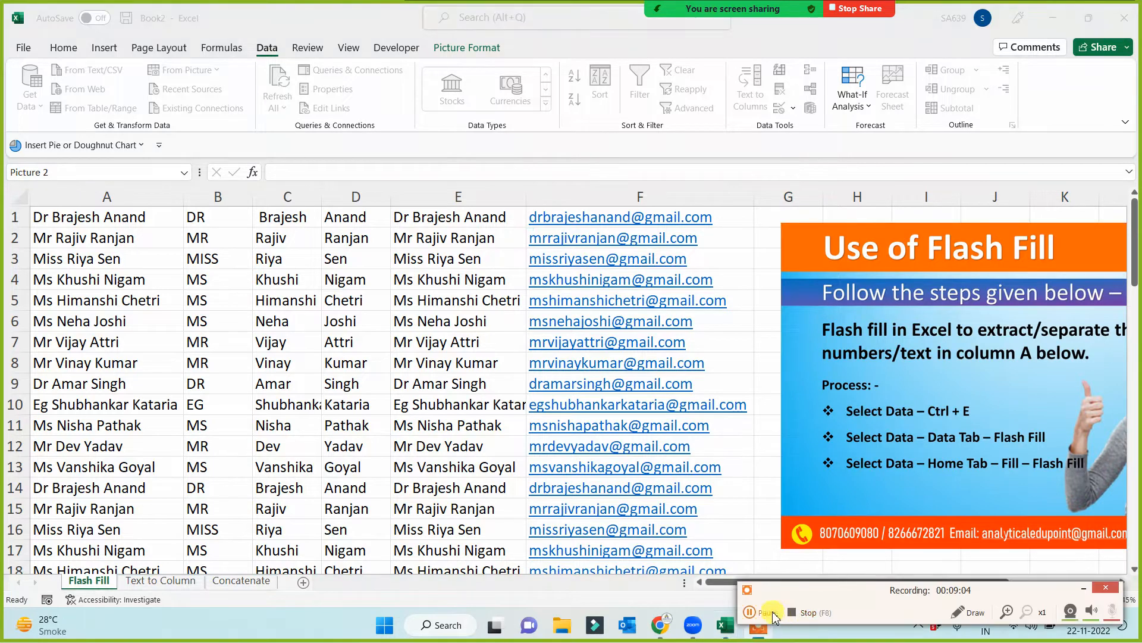
pyautogui.click(755, 426)
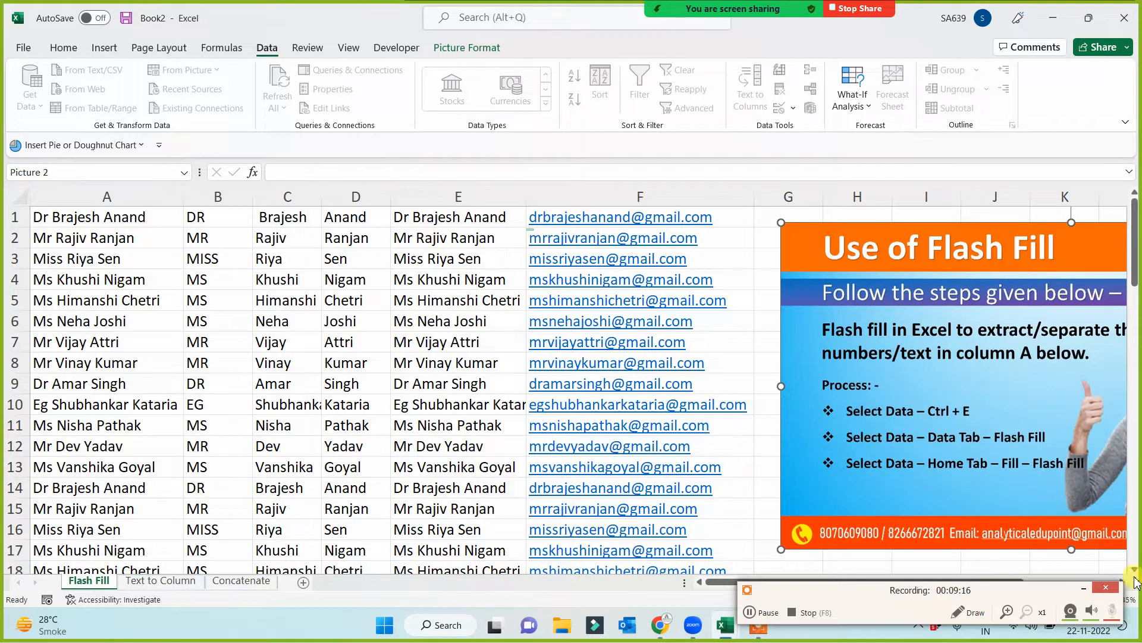
pyautogui.click(1082, 589)
pyautogui.click(750, 510)
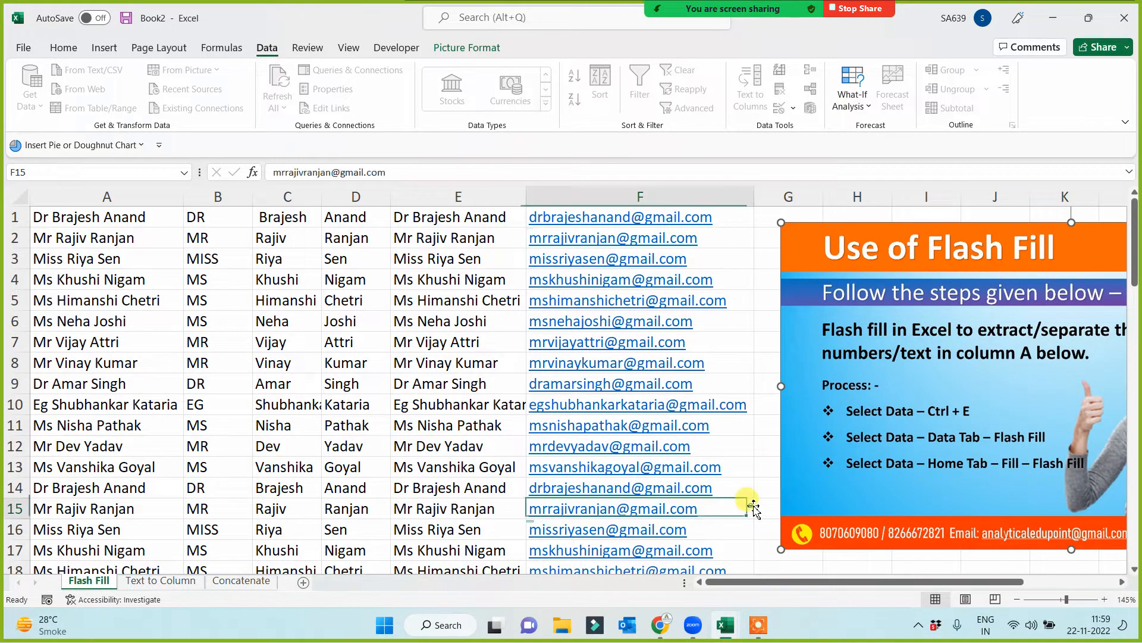
pyautogui.click(763, 481)
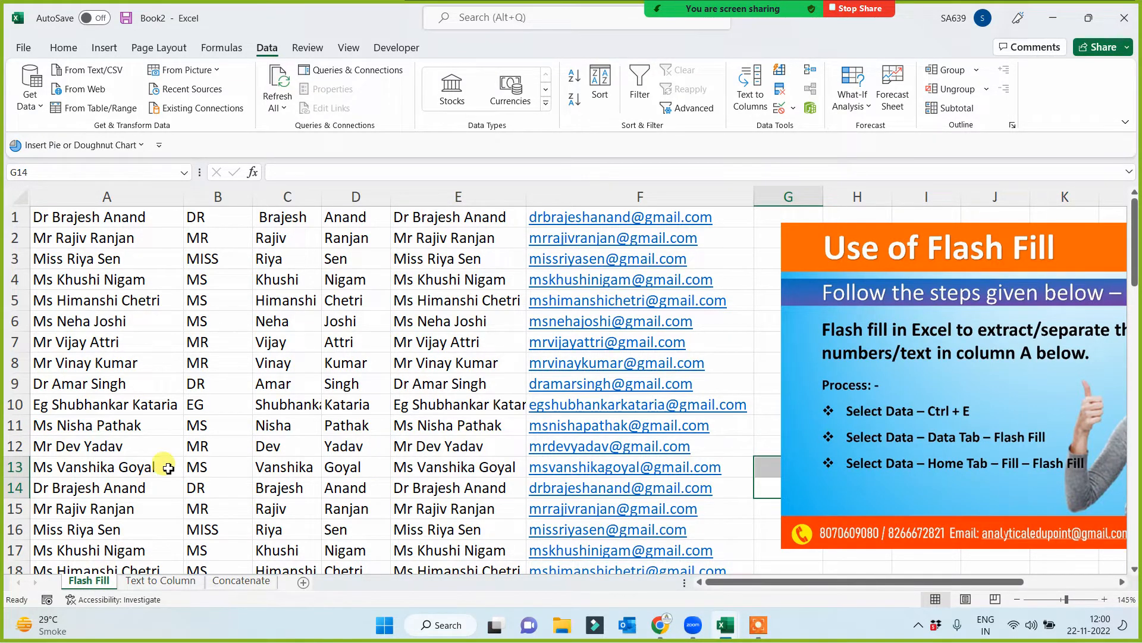
pyautogui.click(155, 580)
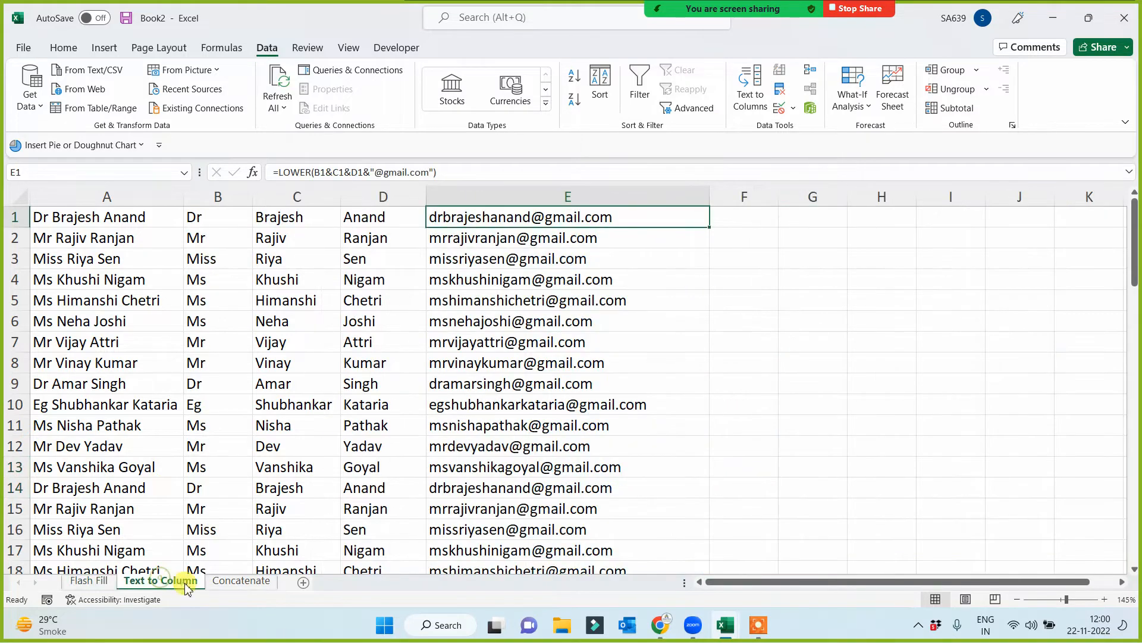
pyautogui.click(231, 581)
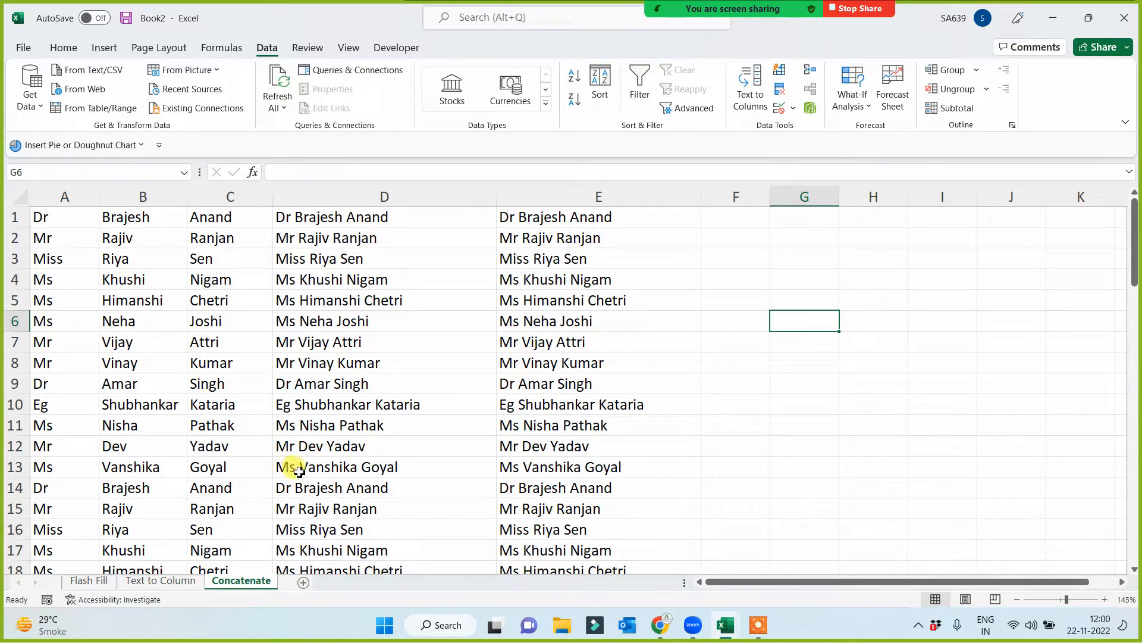
# - Copy the whole column E of formula-built e-mail addresses on the Text to Column sheet
pyautogui.click(164, 579)
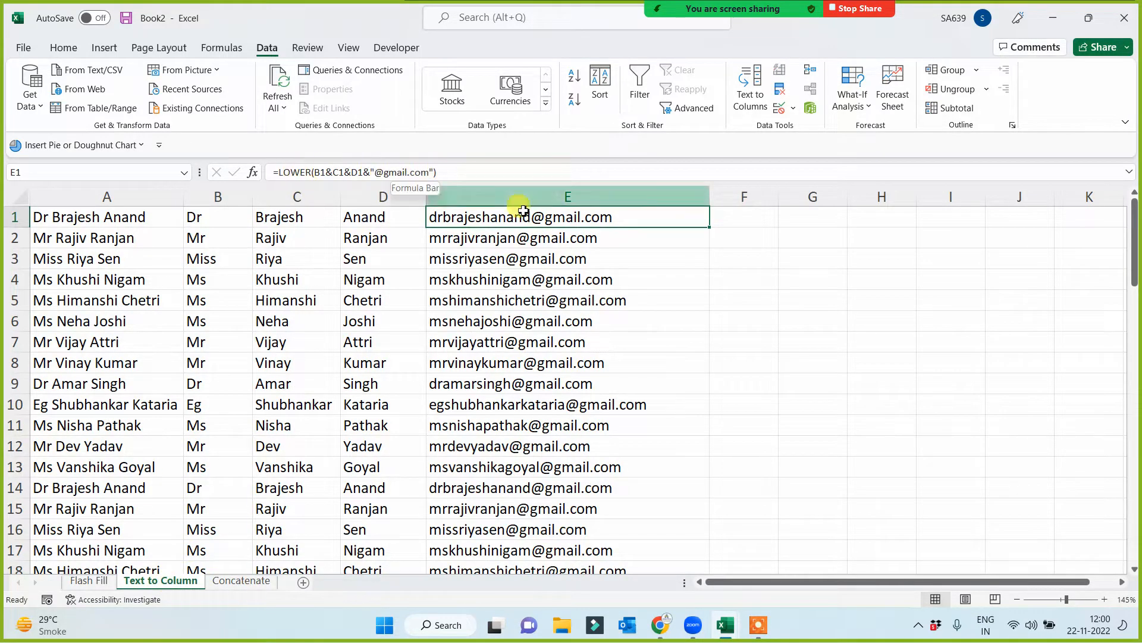
pyautogui.click(717, 282)
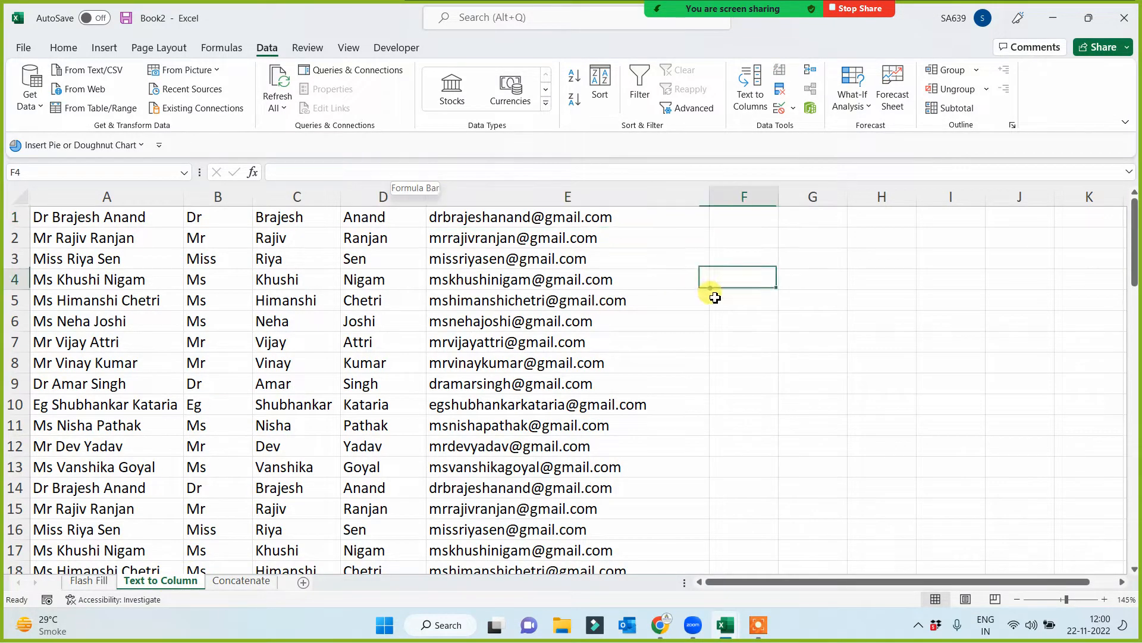
pyautogui.click(601, 219)
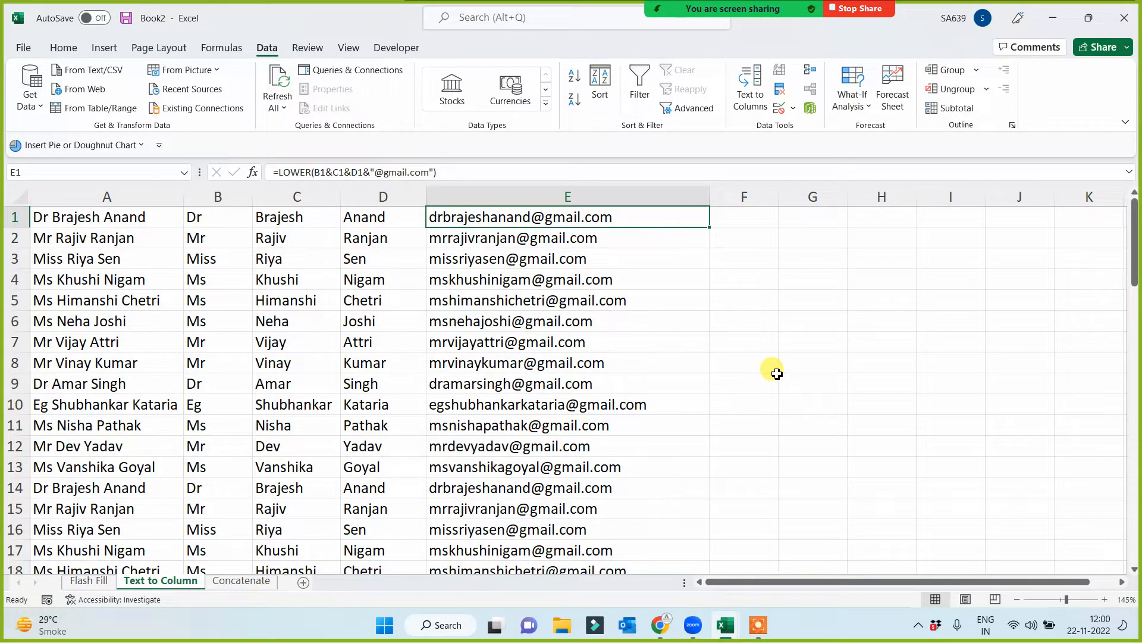
pyautogui.click(531, 197)
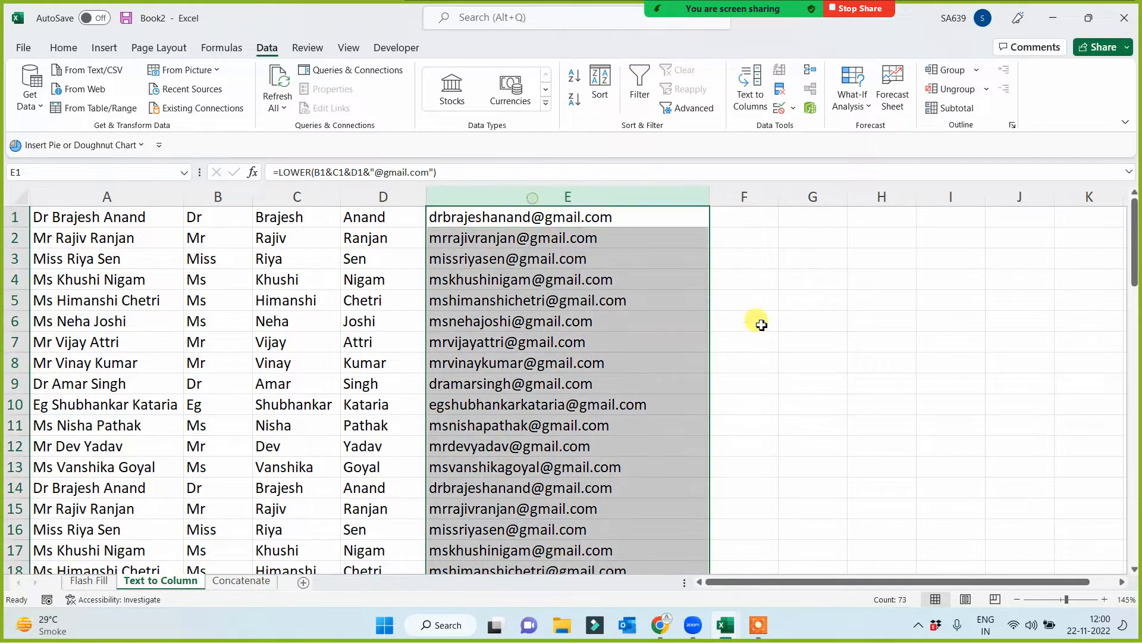
pyautogui.hotkey('ctrl', 'c')
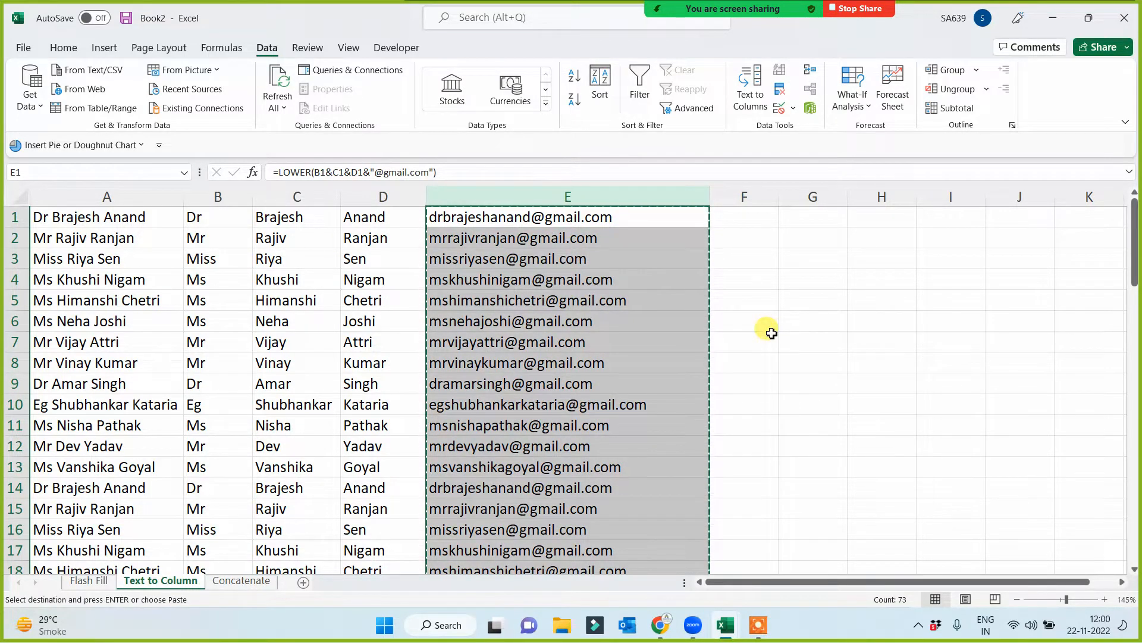
# - Add a new sheet and paste the copied e-mail column into it from cell A1 as values only
pyautogui.click(304, 582)
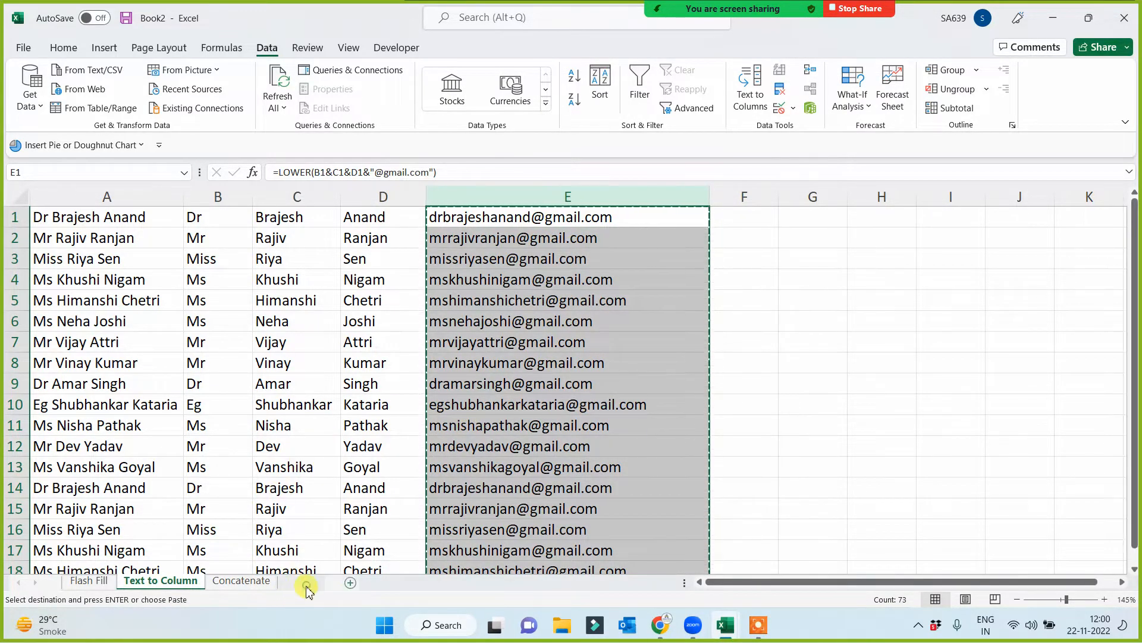
pyautogui.rightClick(48, 206)
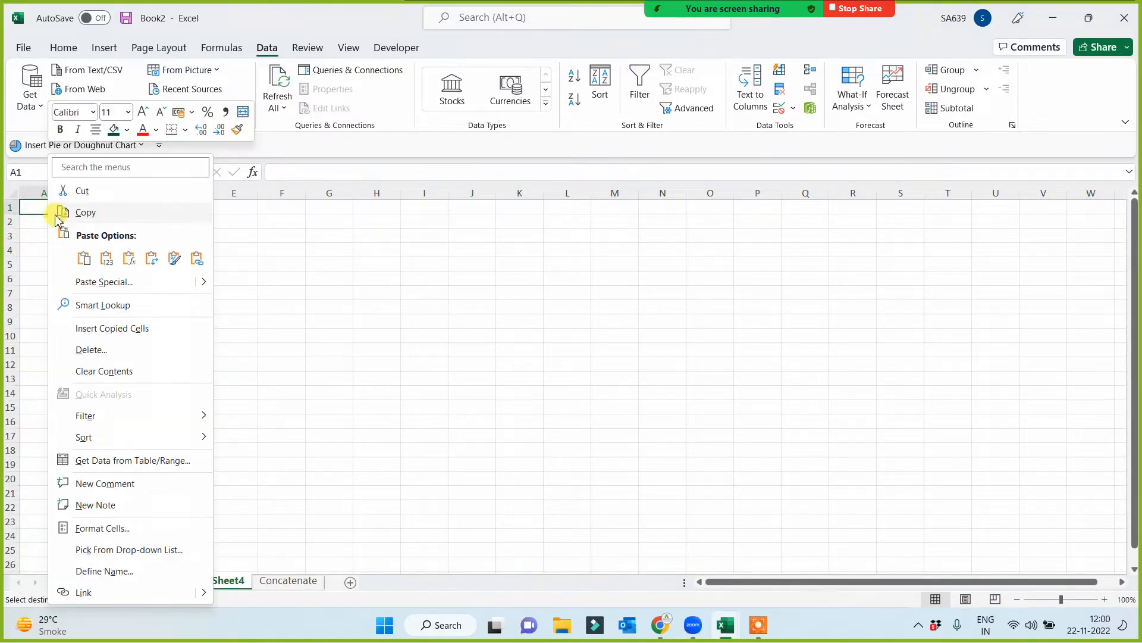
pyautogui.click(95, 282)
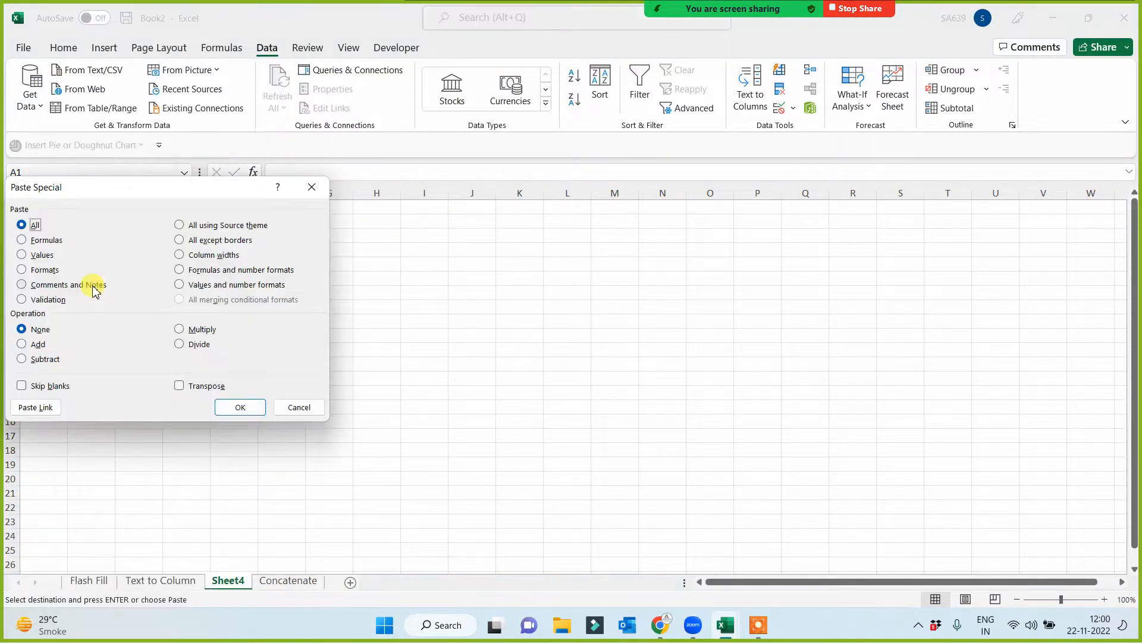
pyautogui.click(36, 256)
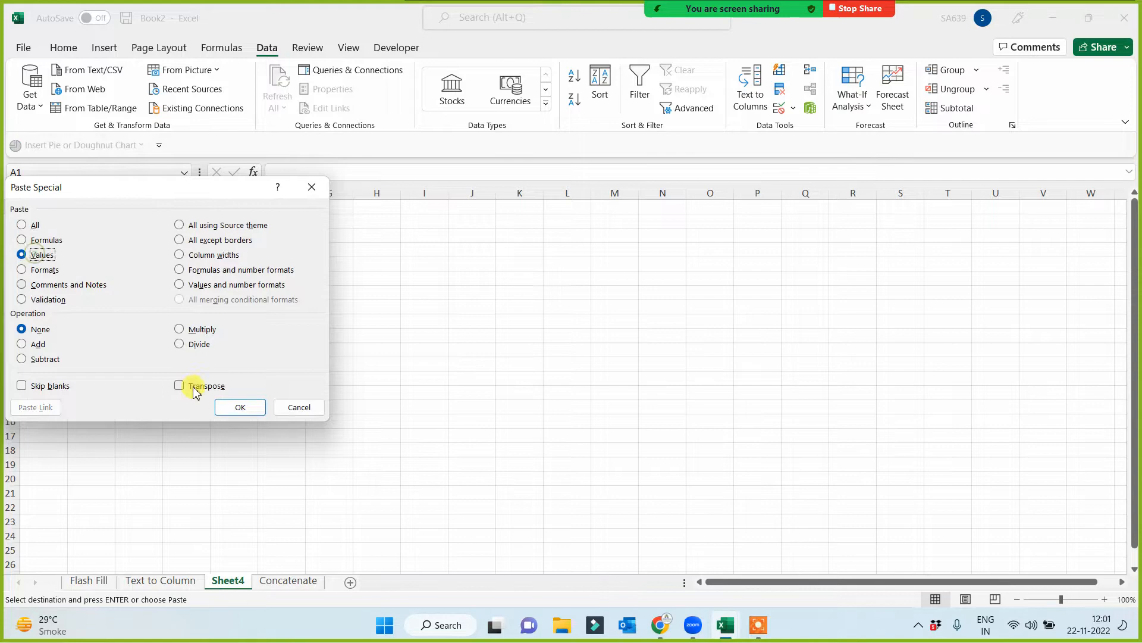
pyautogui.click(233, 404)
# - Fit column A's width on the new sheet to the pasted e-mail addresses and enlarge the sheet view to 145%
pyautogui.doubleClick(68, 193)
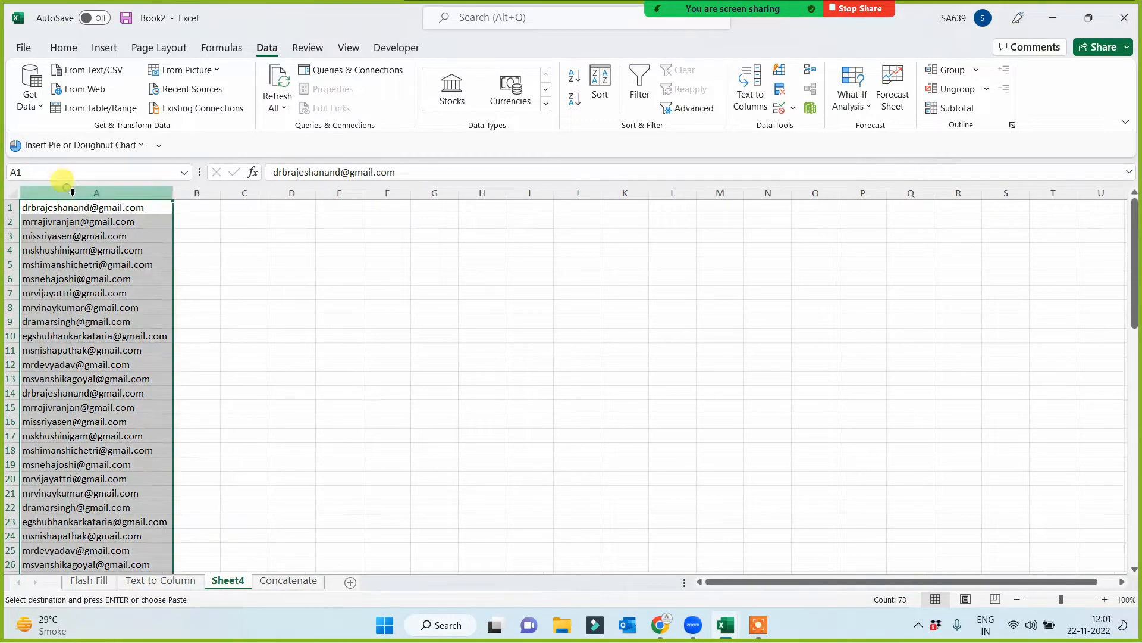
pyautogui.scroll(3, 263, 338)
pyautogui.click(306, 342)
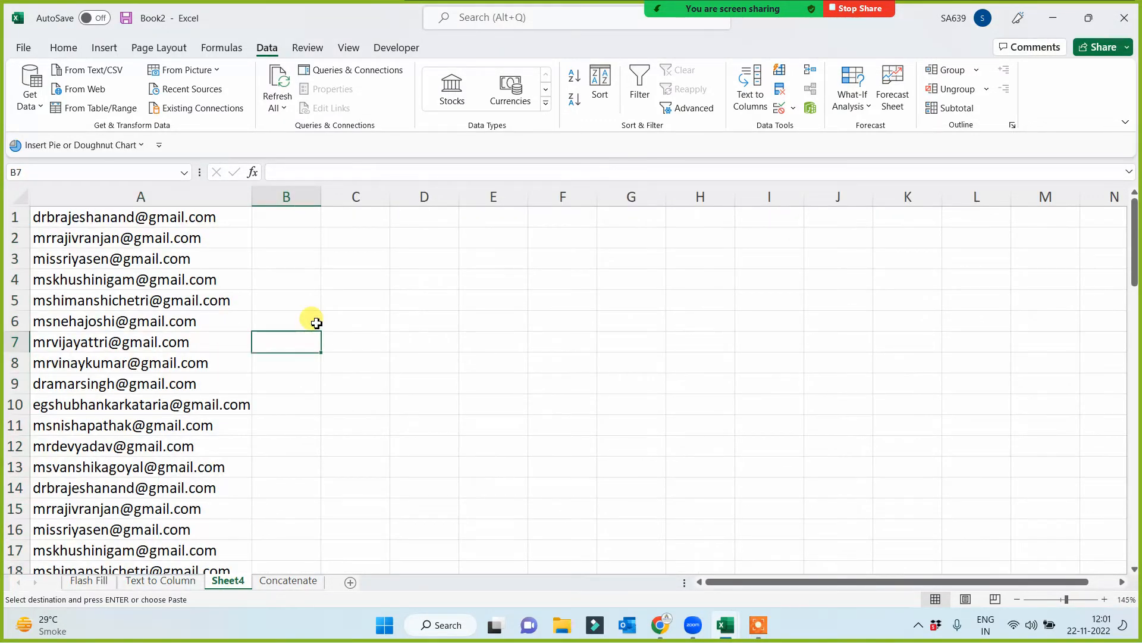
pyautogui.click(363, 278)
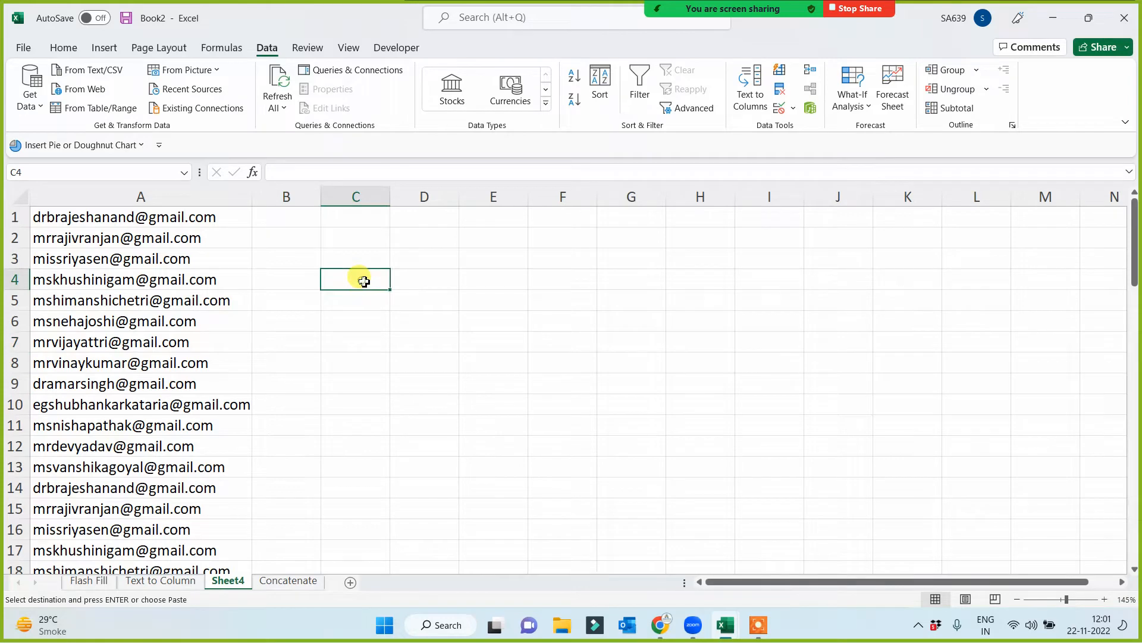
pyautogui.click(149, 196)
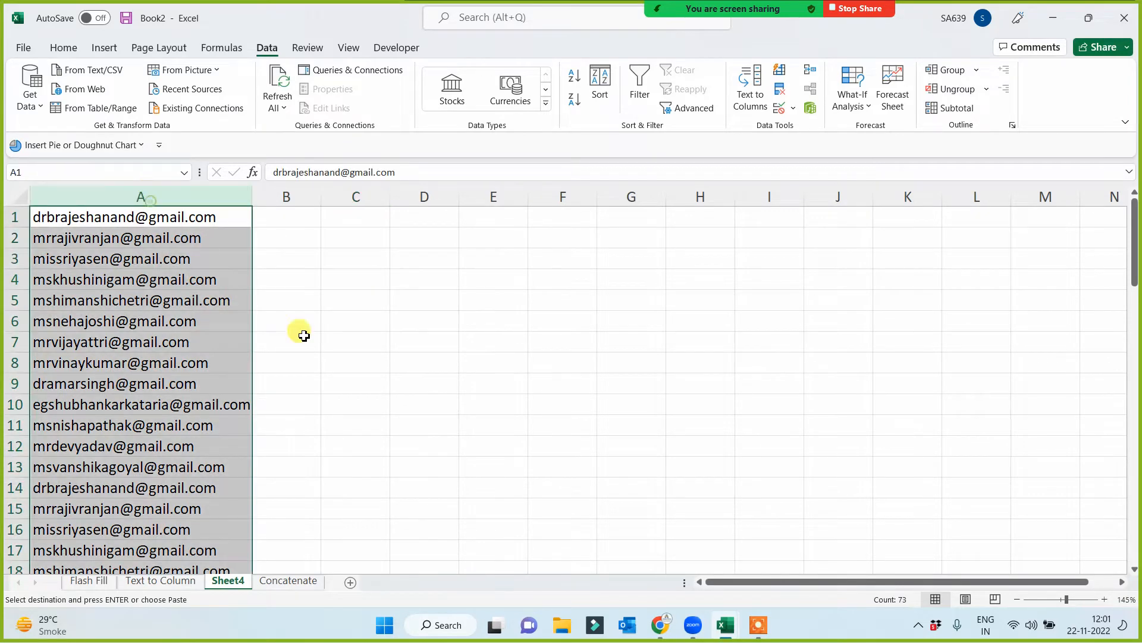
pyautogui.click(330, 320)
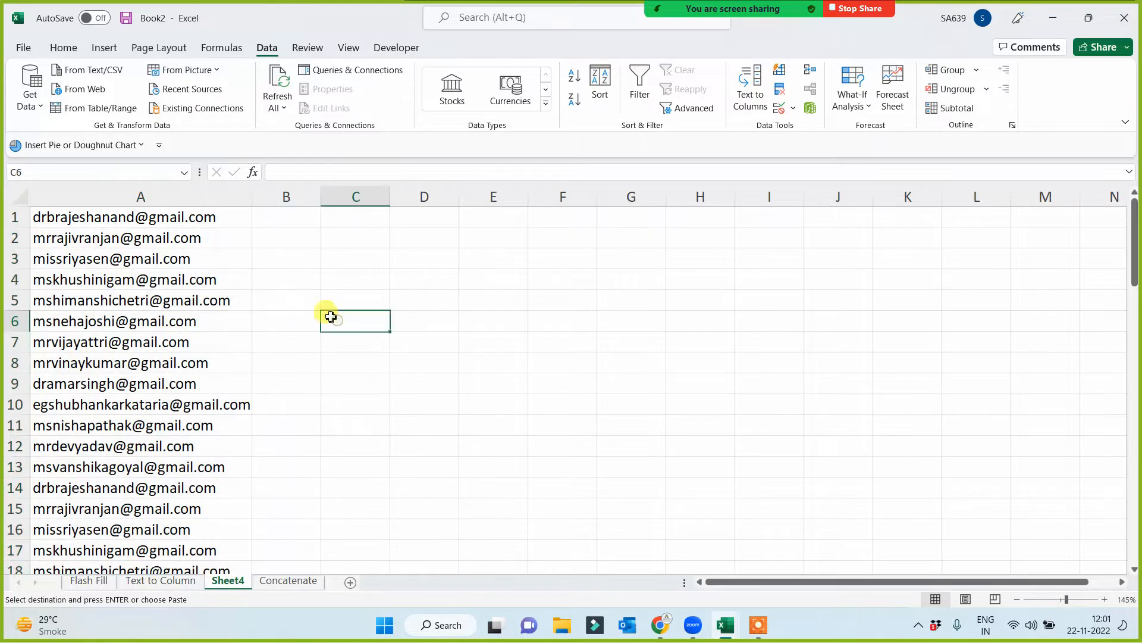
# - Split column A with Text to Columns as delimited data, using @ as the other delimiter instead of Space
pyautogui.click(168, 196)
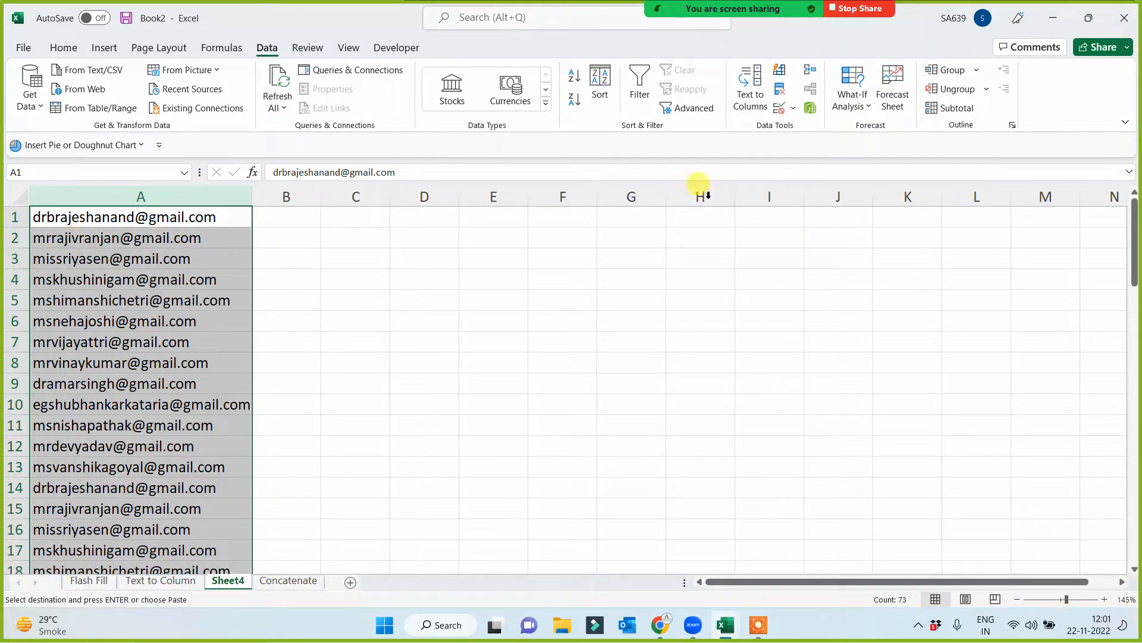
pyautogui.click(751, 88)
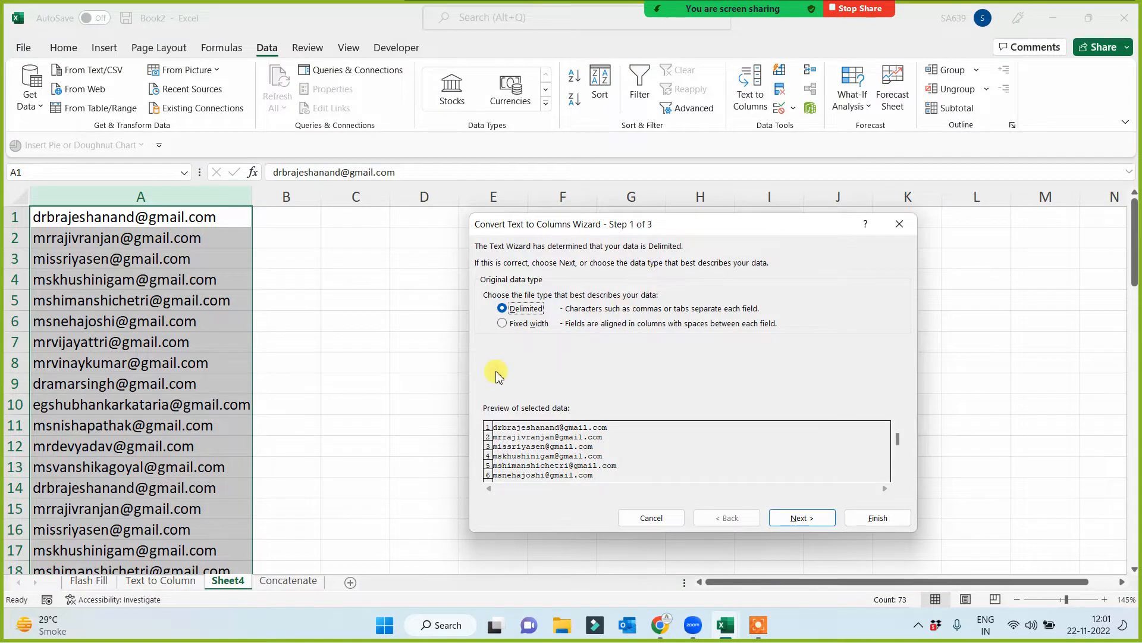
pyautogui.click(802, 518)
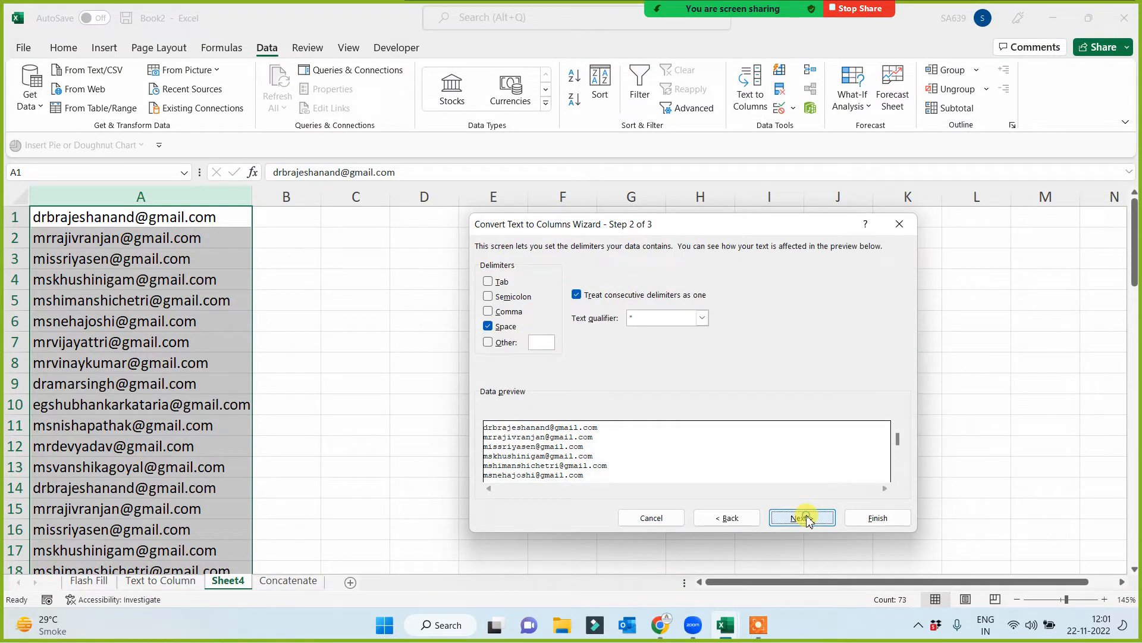
pyautogui.click(493, 336)
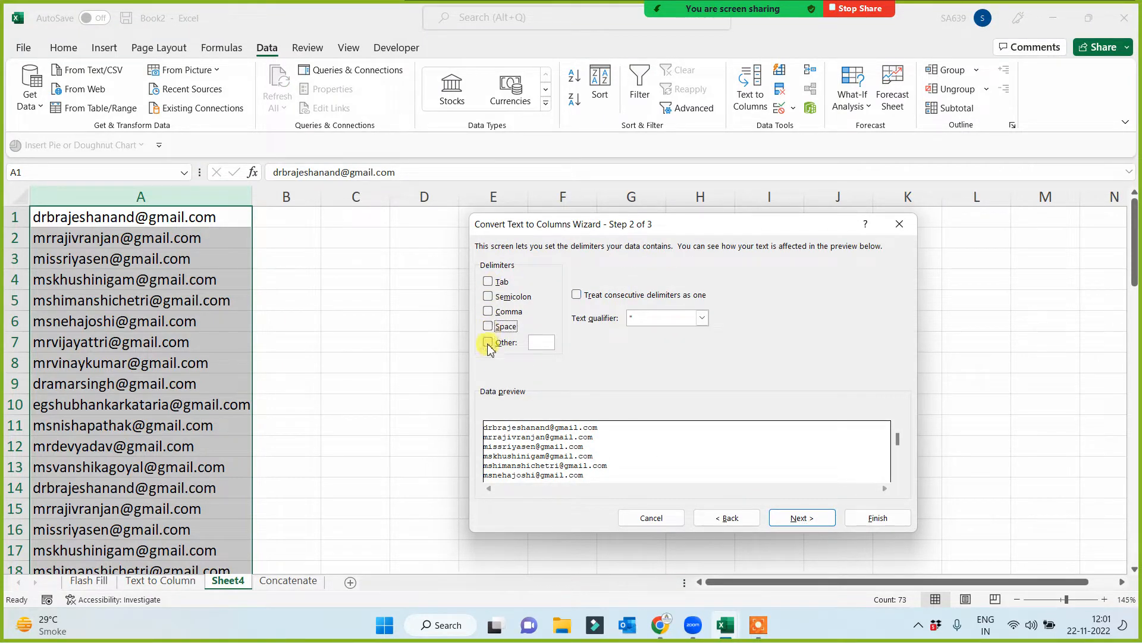
pyautogui.write('@')
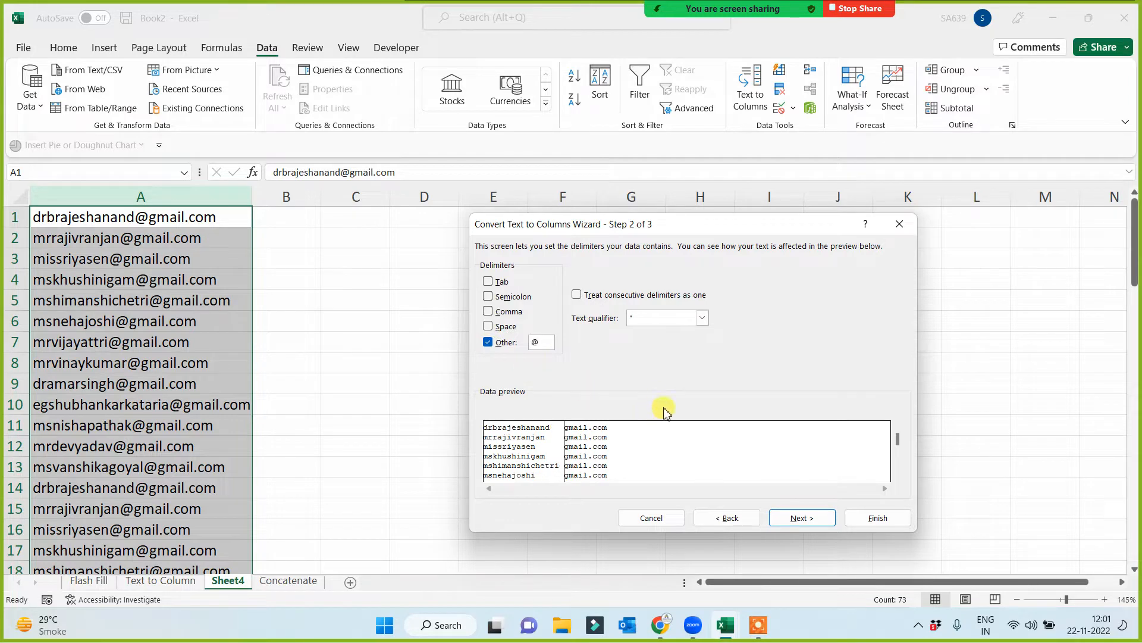
pyautogui.click(864, 520)
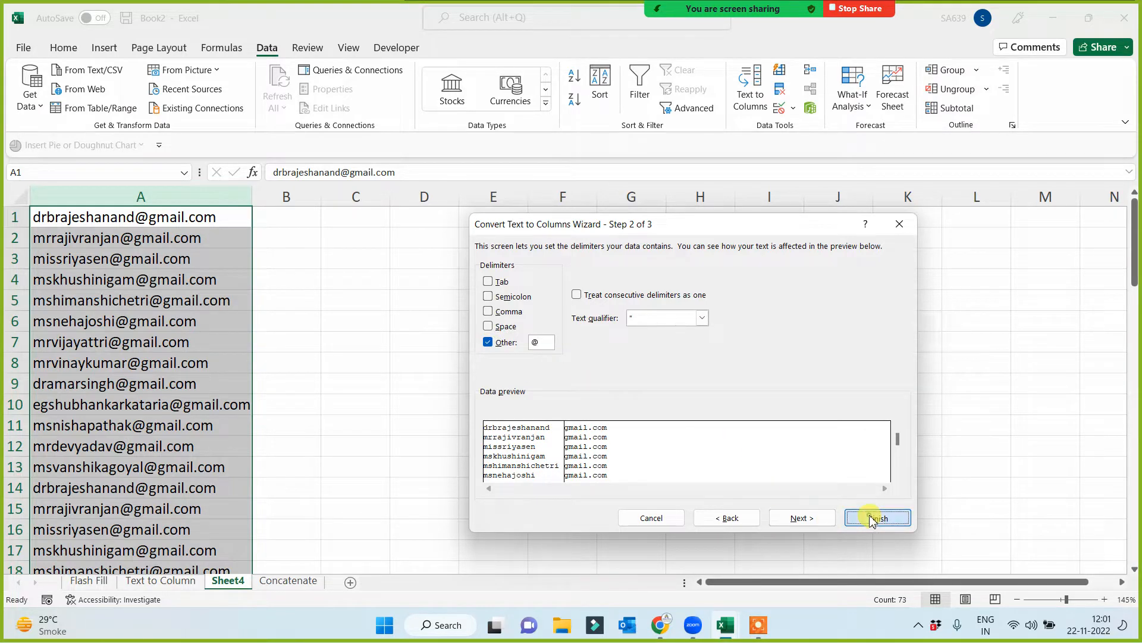
# - Widen column B slightly so the split-off gmail.com entries fit inside their cells
pyautogui.click(625, 404)
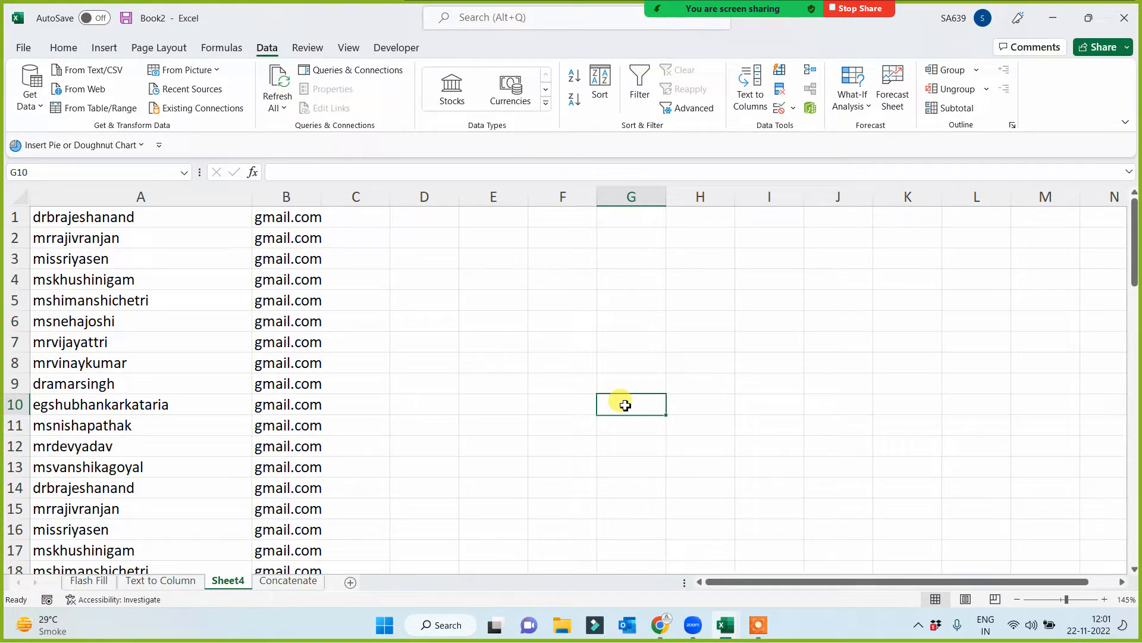
pyautogui.click(420, 360)
pyautogui.click(289, 203)
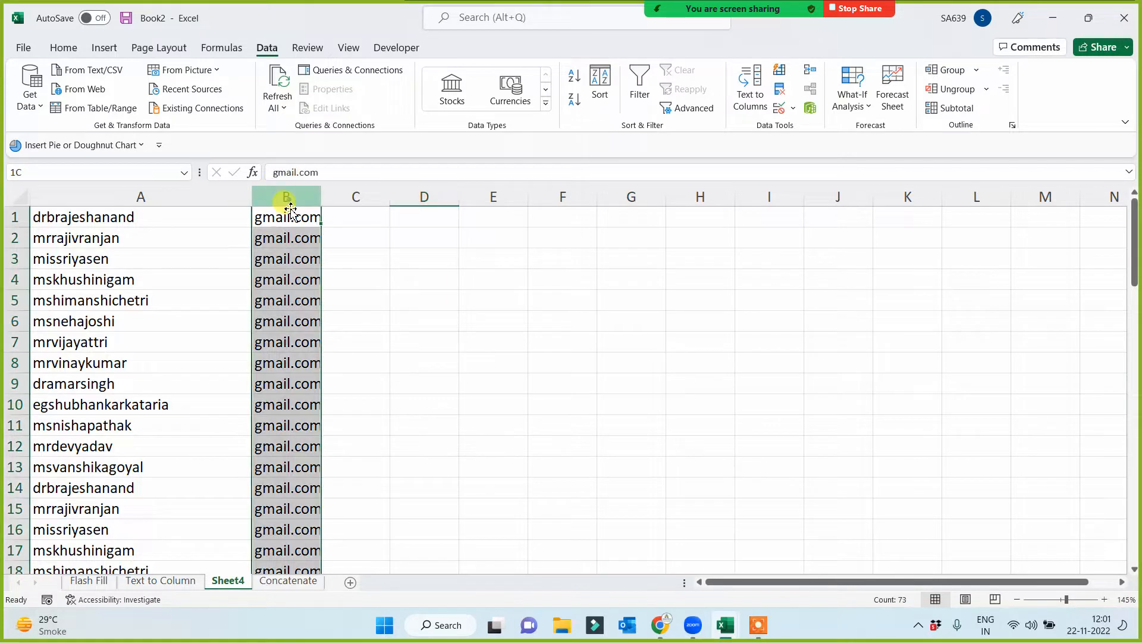
pyautogui.moveTo(322, 197); pyautogui.dragTo(341, 197)
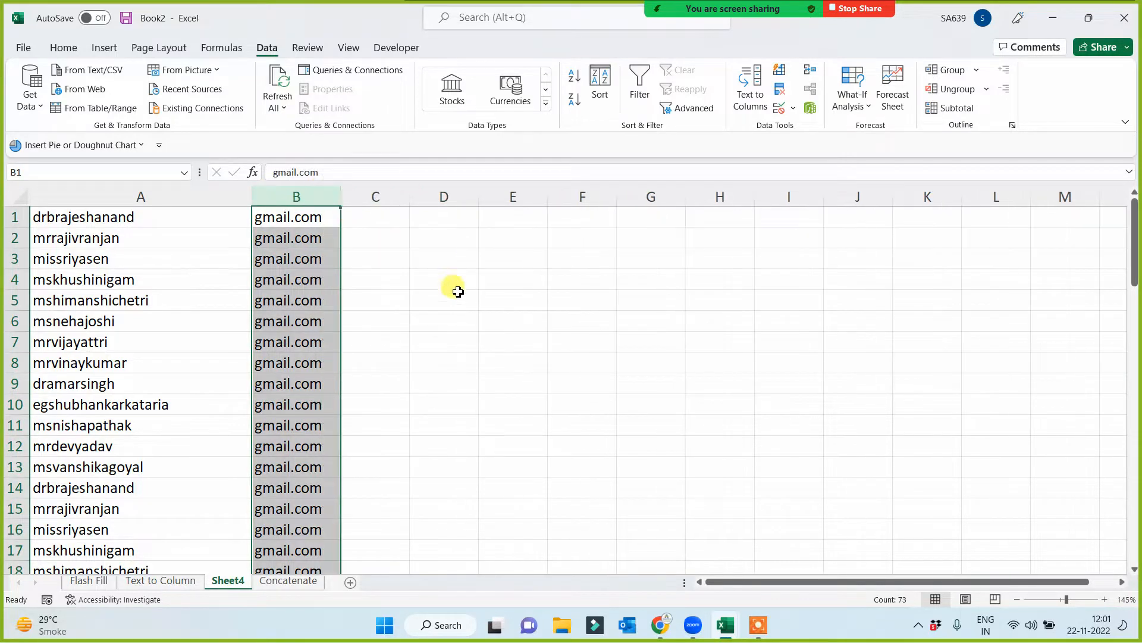
pyautogui.click(464, 300)
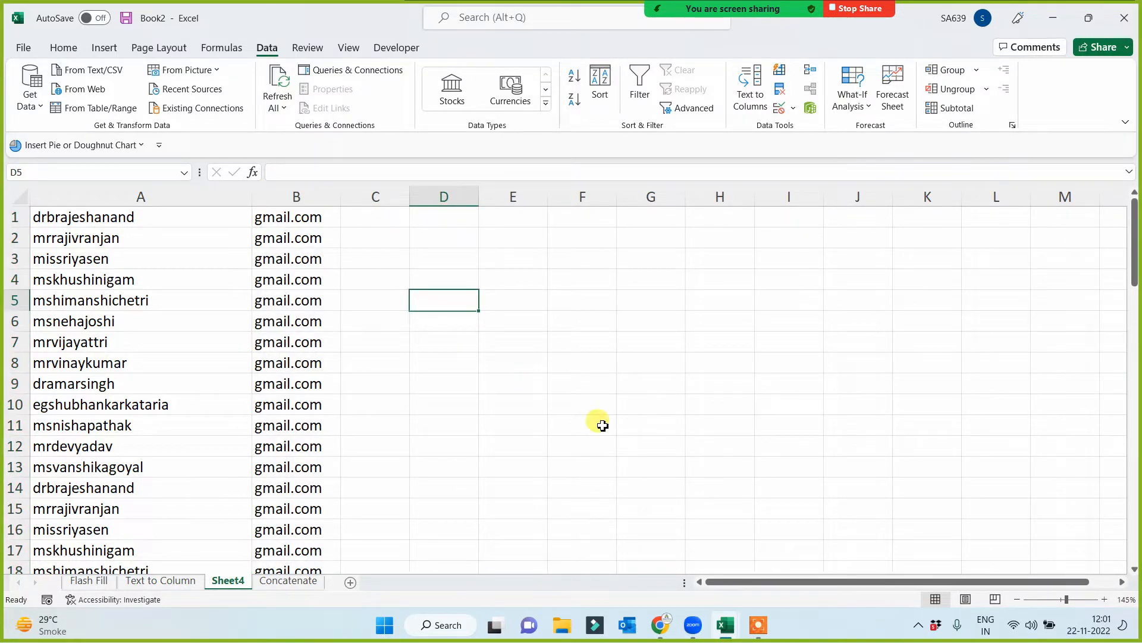
# - In the Tab Options for All workbook's 12 pm sheet, shade the Fill- Series and Flash Fill cells, A16:A17, dark green
pyautogui.click(726, 624)
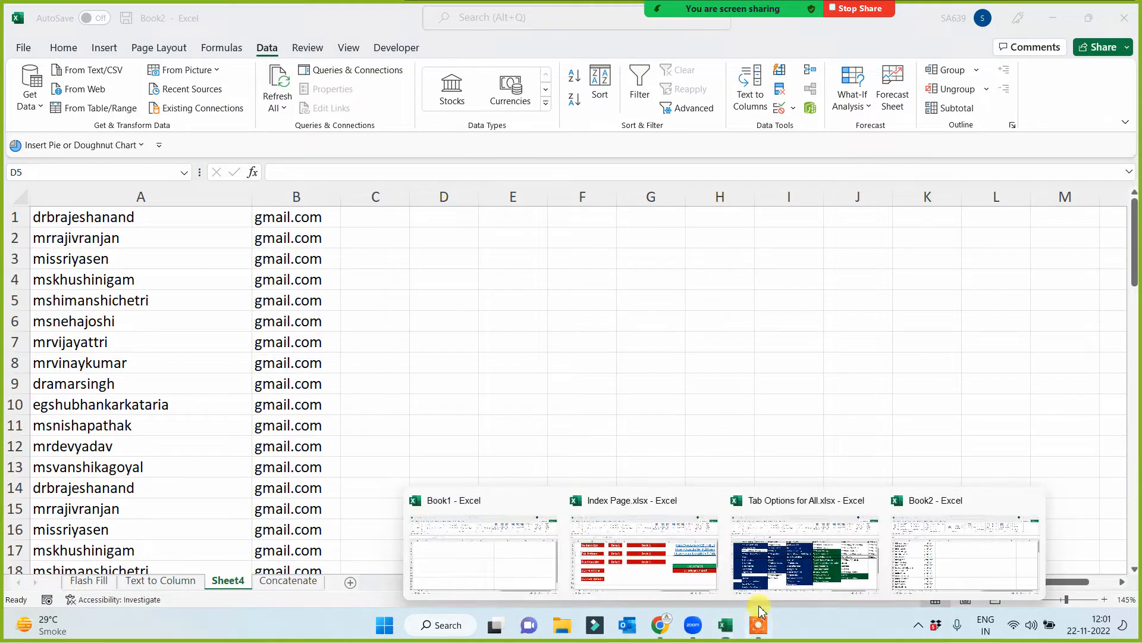
pyautogui.click(836, 583)
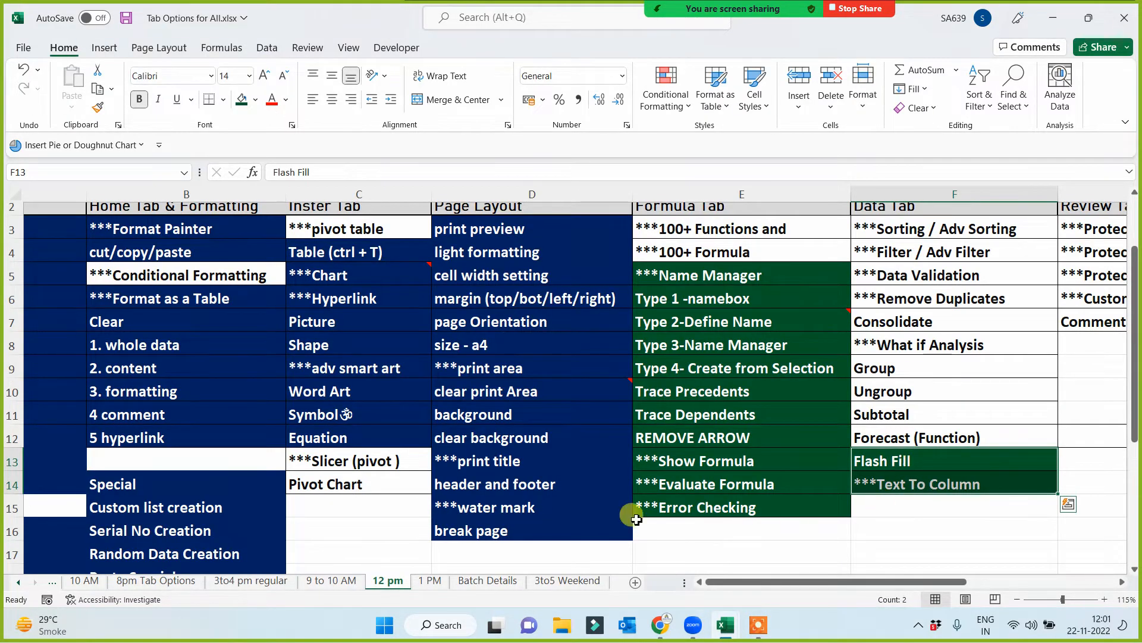
pyautogui.moveTo(767, 583); pyautogui.dragTo(701, 589)
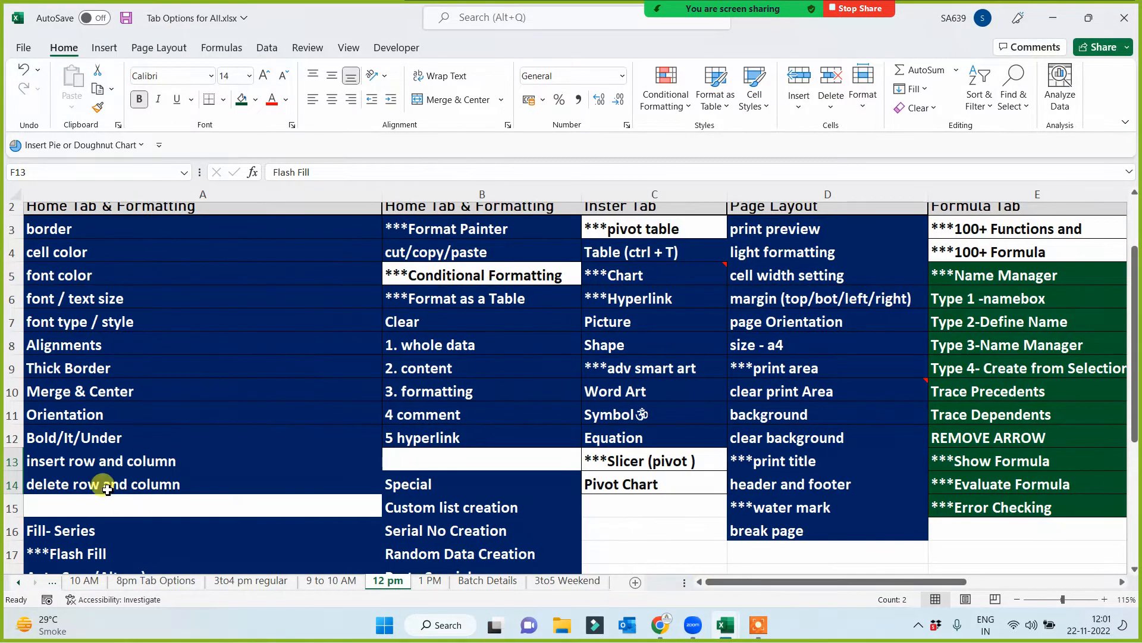
pyautogui.scroll(-2, 102, 479)
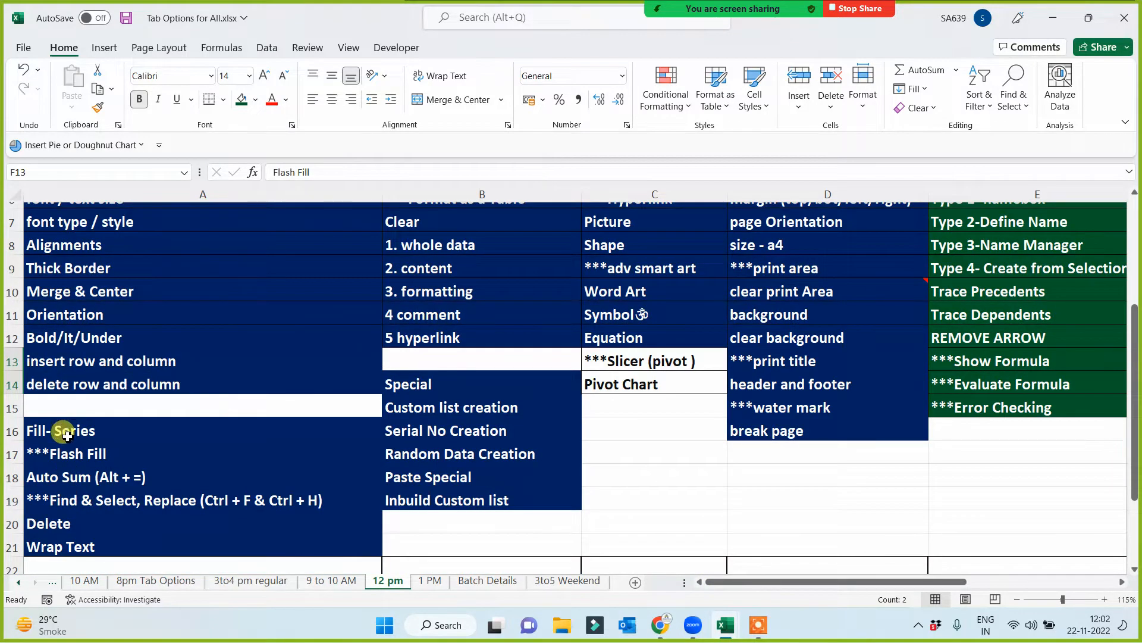
pyautogui.scroll(-1, 66, 435)
pyautogui.moveTo(65, 379); pyautogui.dragTo(67, 407)
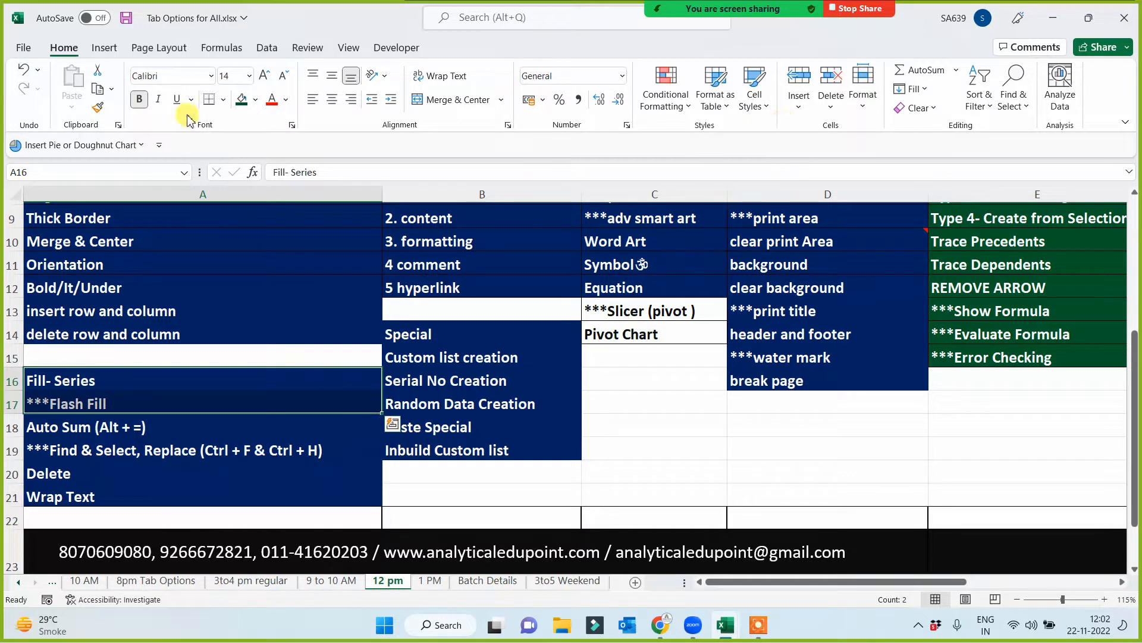
pyautogui.click(242, 99)
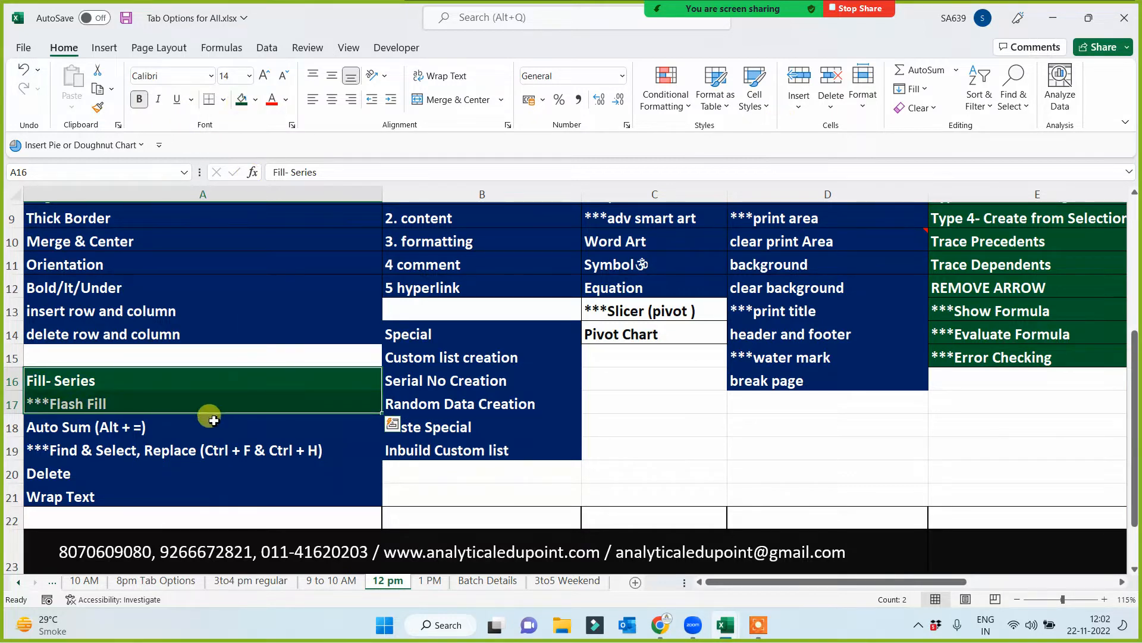
pyautogui.click(613, 446)
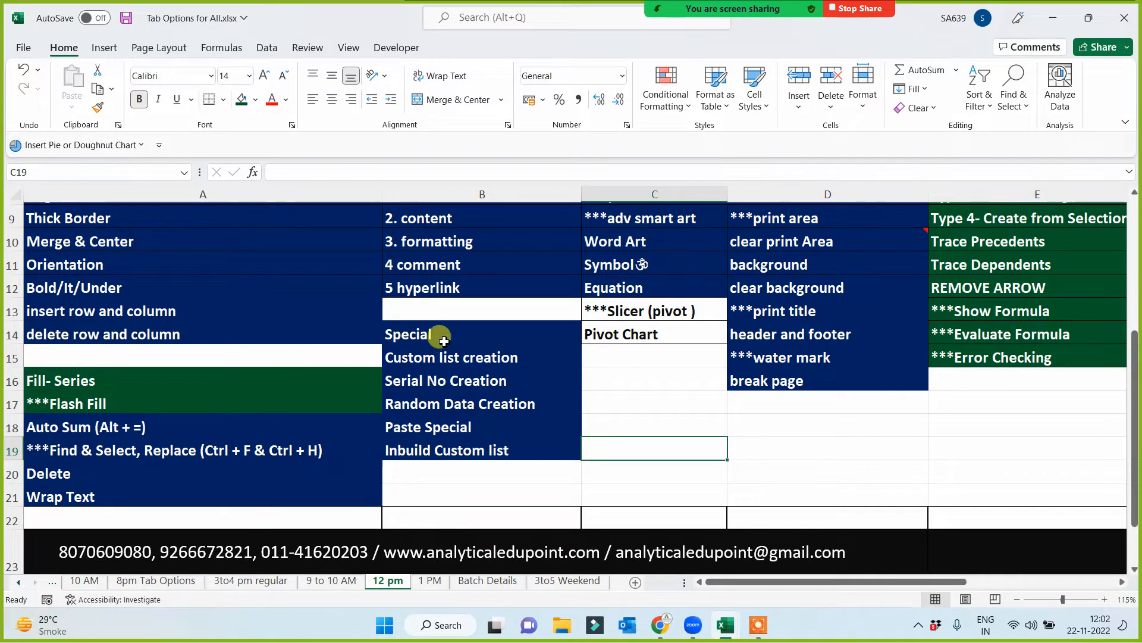
# - Shade the cells from Special to Inbuild Custom list, B14:B19, dark green
pyautogui.moveTo(443, 340); pyautogui.dragTo(434, 449)
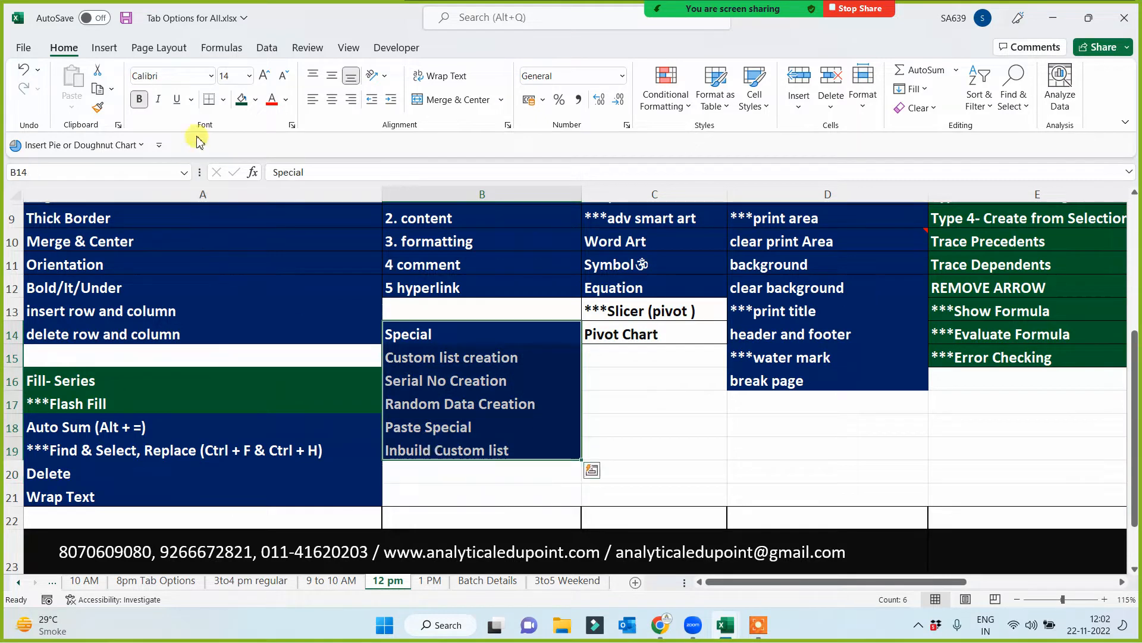
pyautogui.click(242, 99)
pyautogui.click(486, 427)
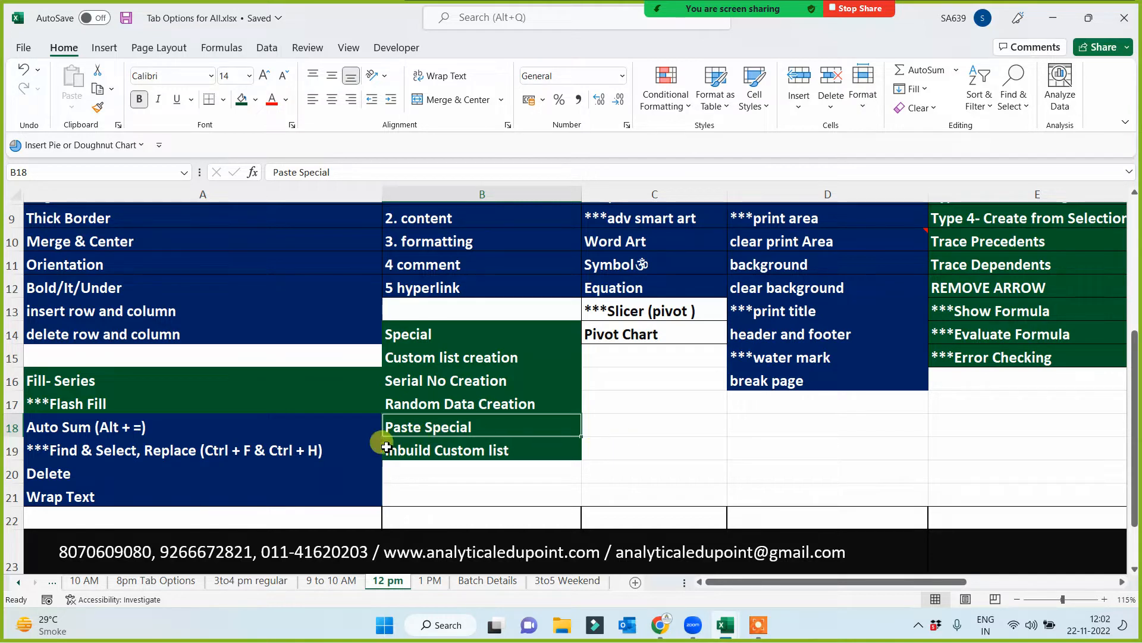
# - Copy the format of the green Special cell onto A3:A14, from border to delete row and column, with Format Painter
pyautogui.scroll(2, 127, 409)
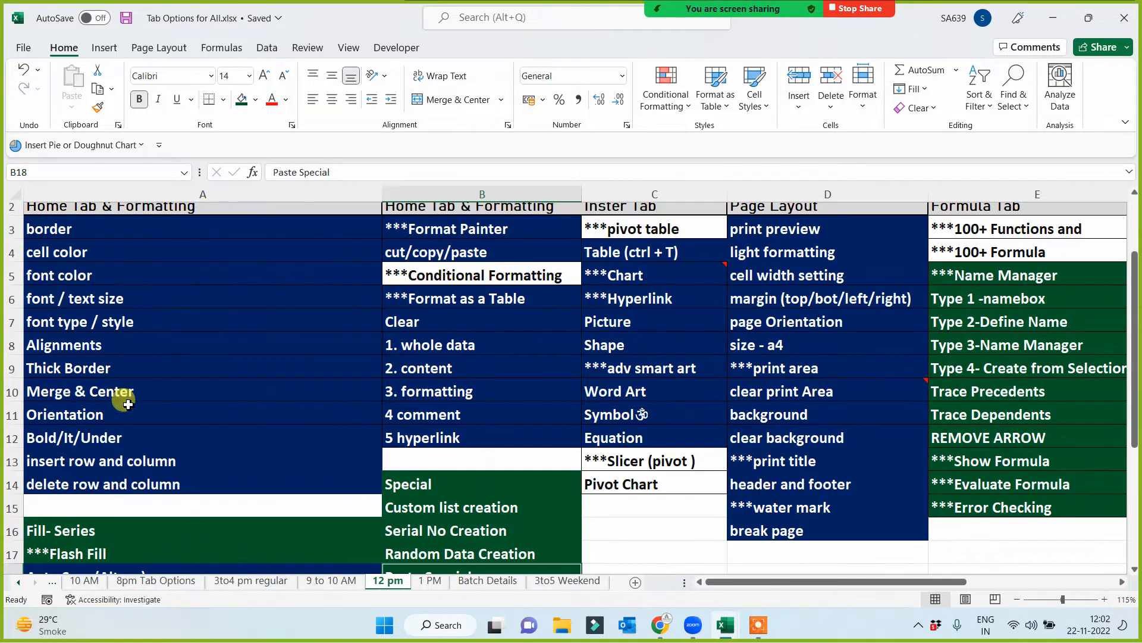
pyautogui.scroll(1, 120, 259)
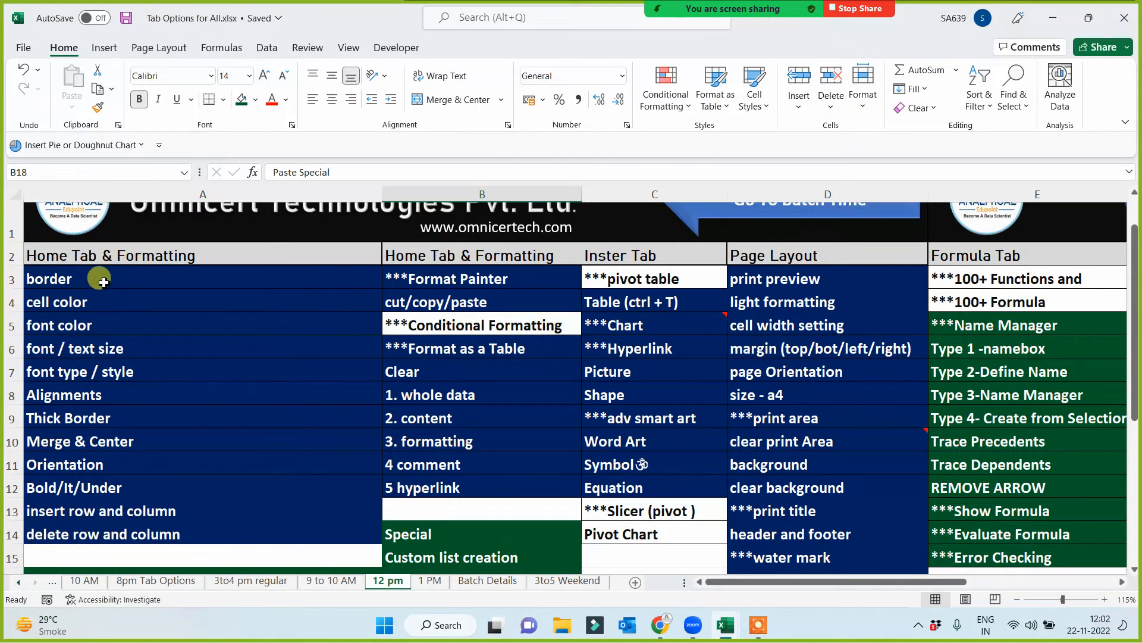
pyautogui.moveTo(102, 278); pyautogui.dragTo(107, 525)
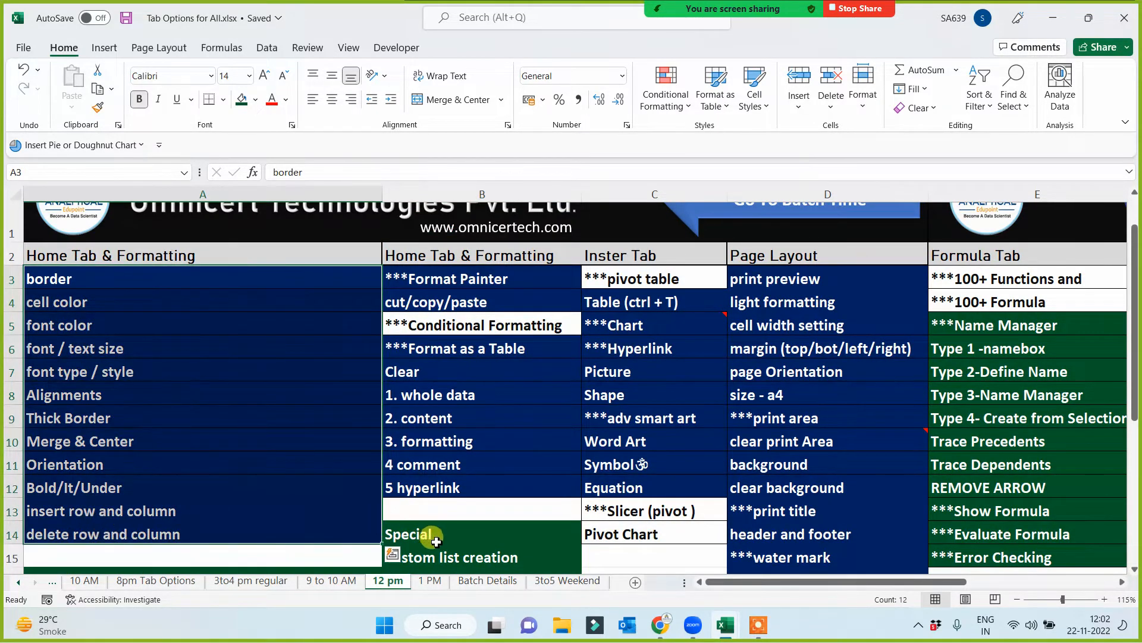
pyautogui.click(407, 532)
pyautogui.click(98, 110)
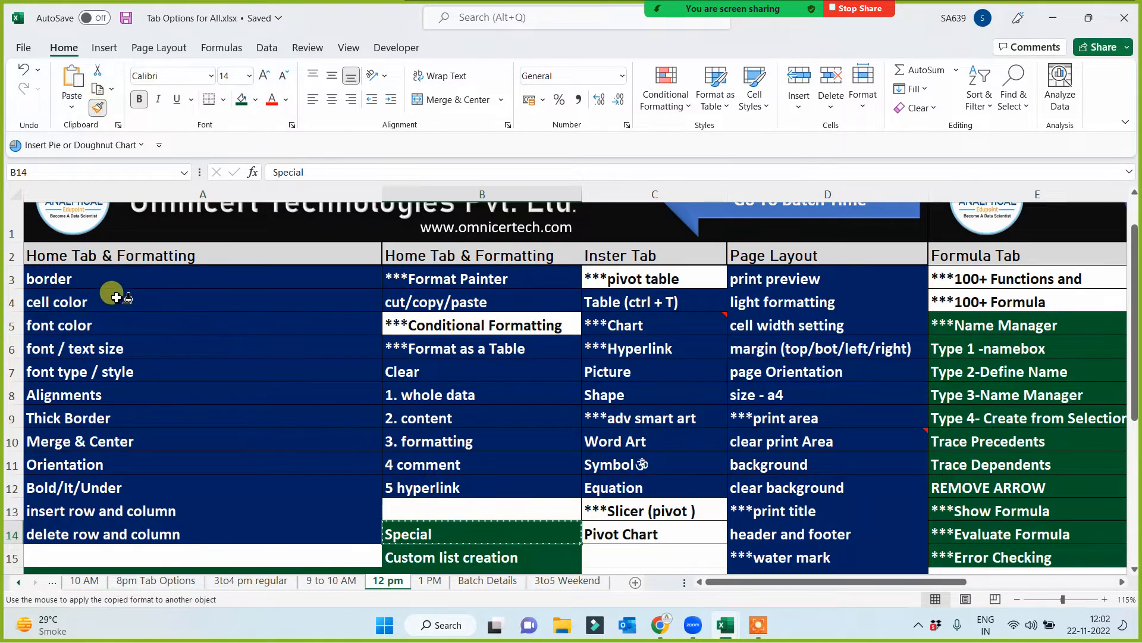
pyautogui.moveTo(110, 283); pyautogui.dragTo(102, 535)
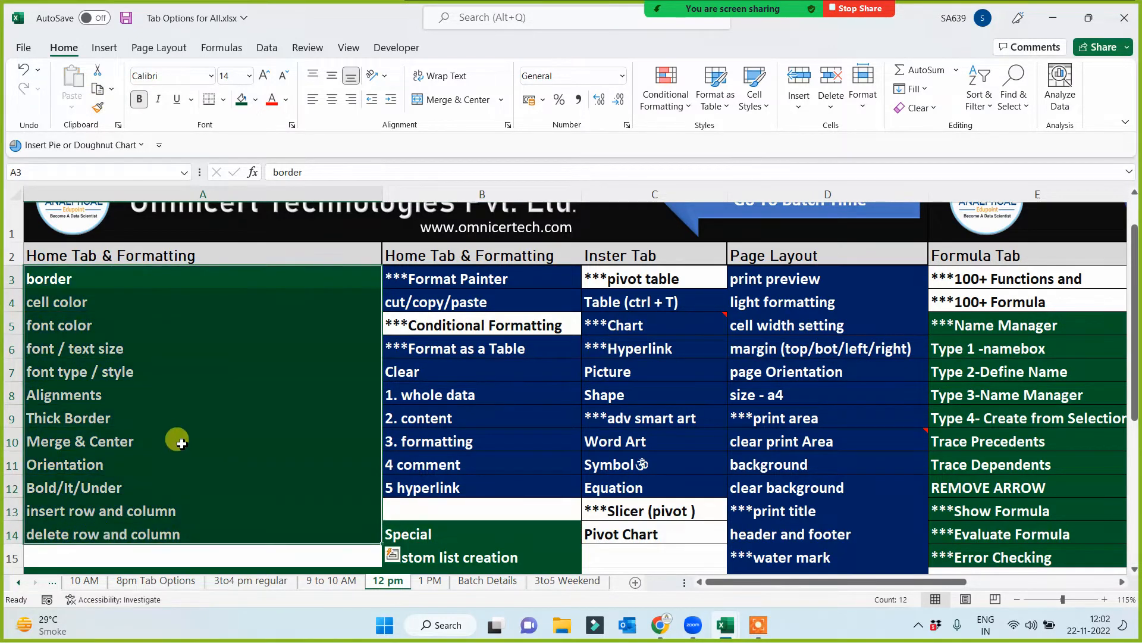
# - Copy the topic list A3:A14 and paste it at K2 on a new sheet in Book2
pyautogui.hotkey('ctrl', 'c')
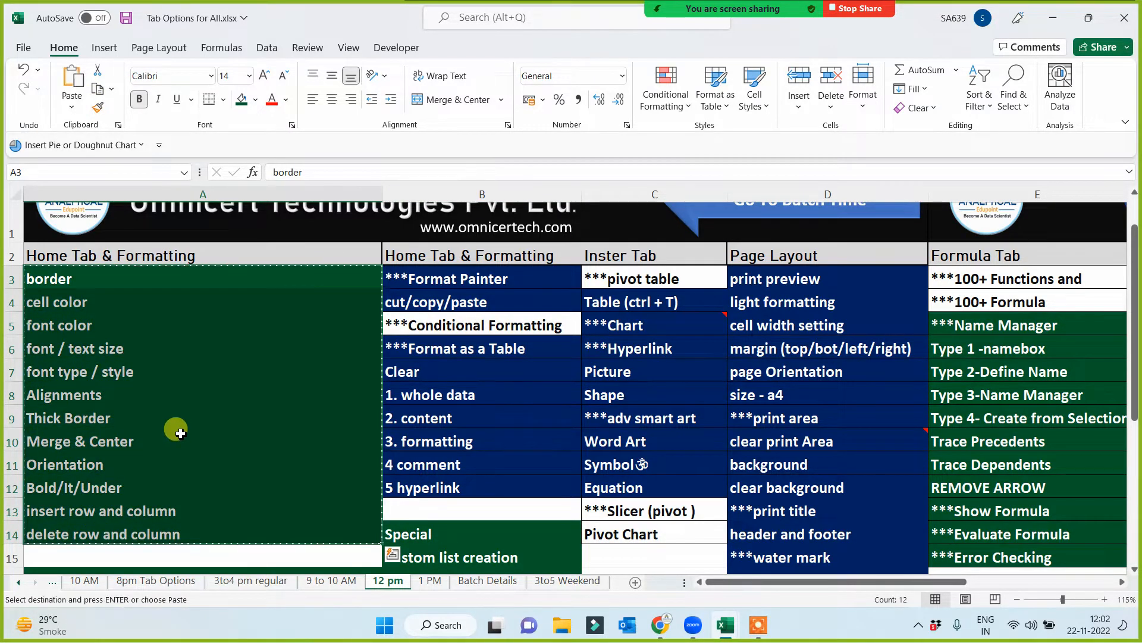
pyautogui.click(465, 526)
pyautogui.hotkey('alt', 'Tab')
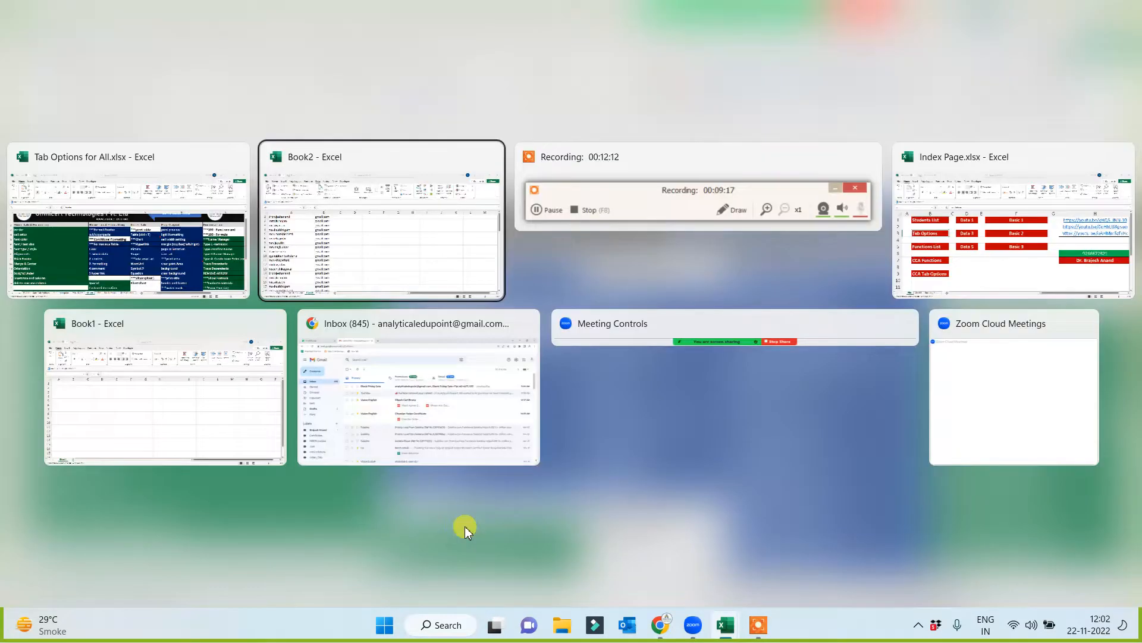
pyautogui.click(387, 254)
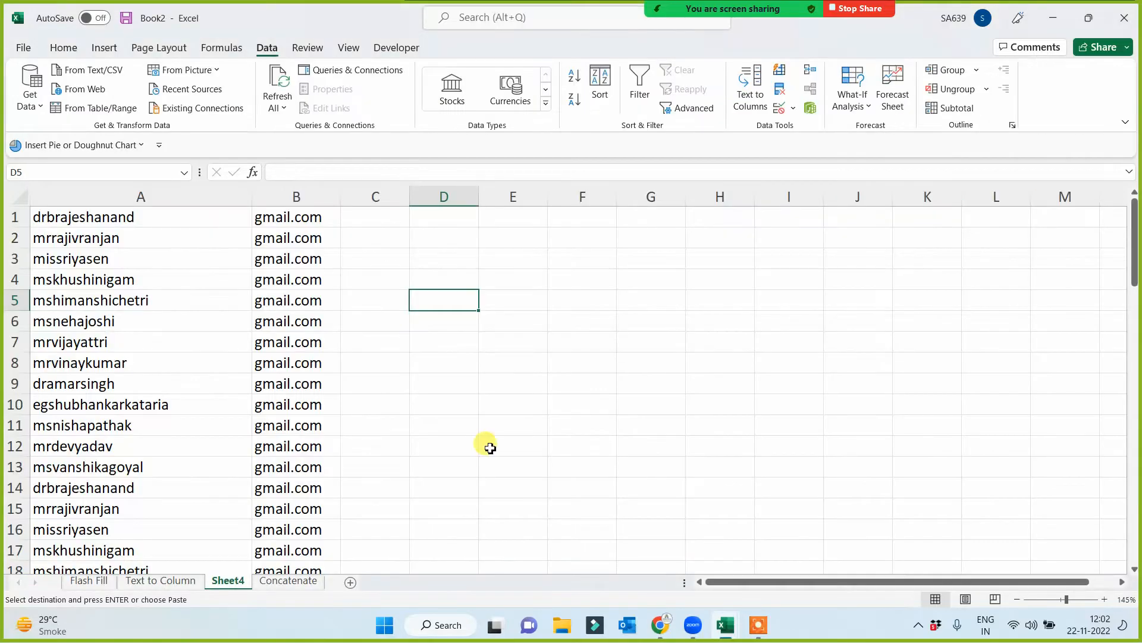
pyautogui.click(351, 582)
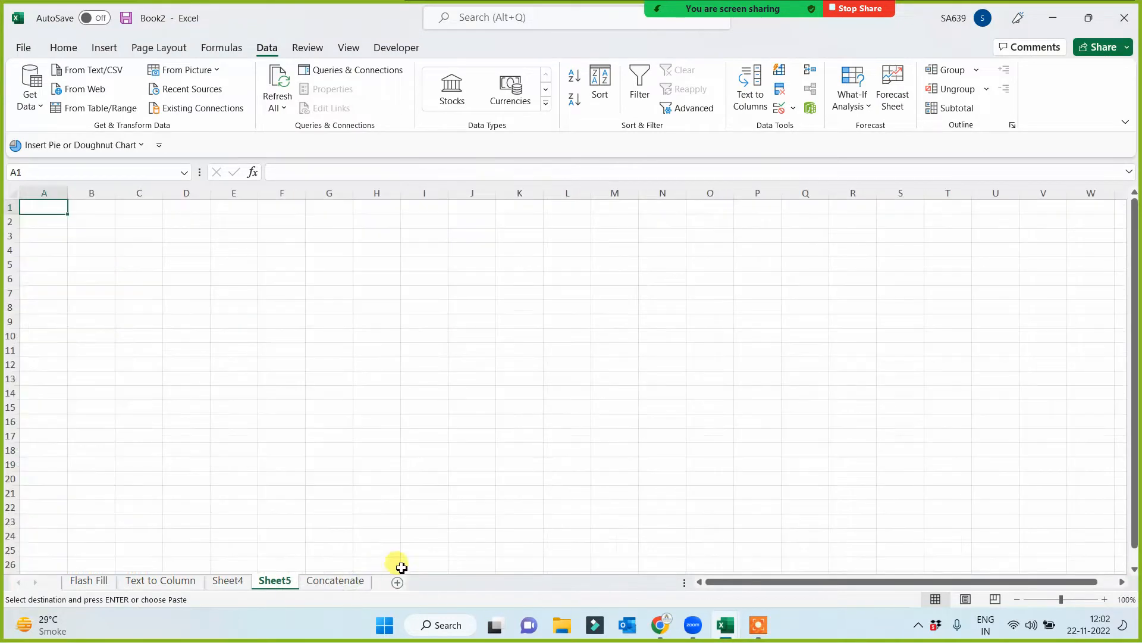
pyautogui.click(511, 222)
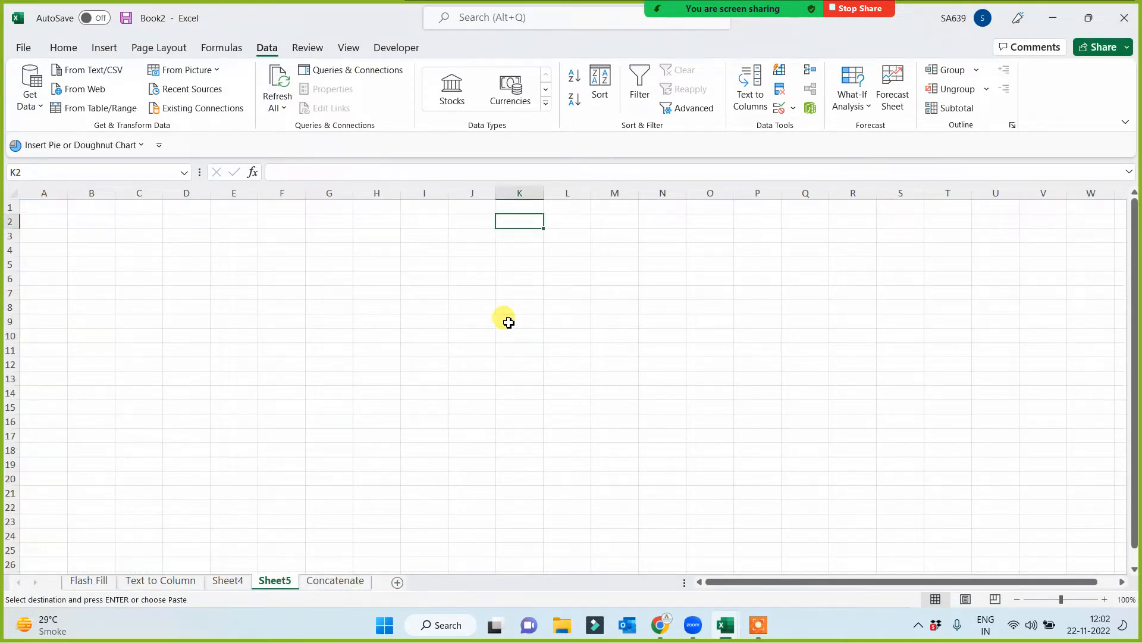
pyautogui.hotkey('ctrl', 'v')
# - Fit column K's width to the pasted topics and enlarge the sheet view to 145%
pyautogui.doubleClick(548, 194)
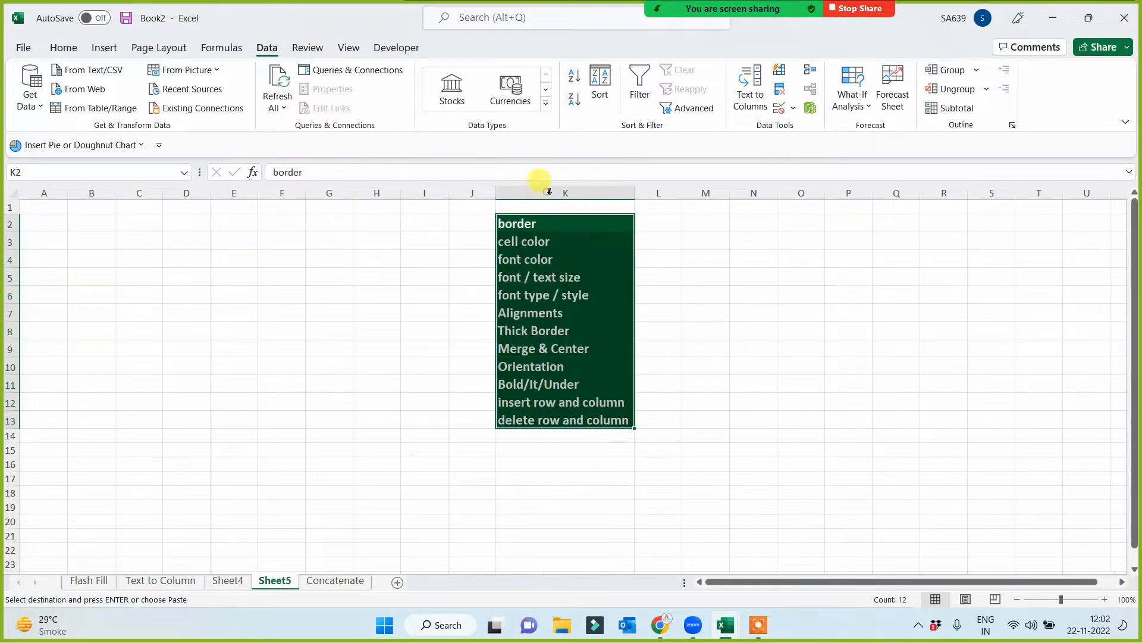
pyautogui.scroll(3, 280, 390)
pyautogui.click(220, 396)
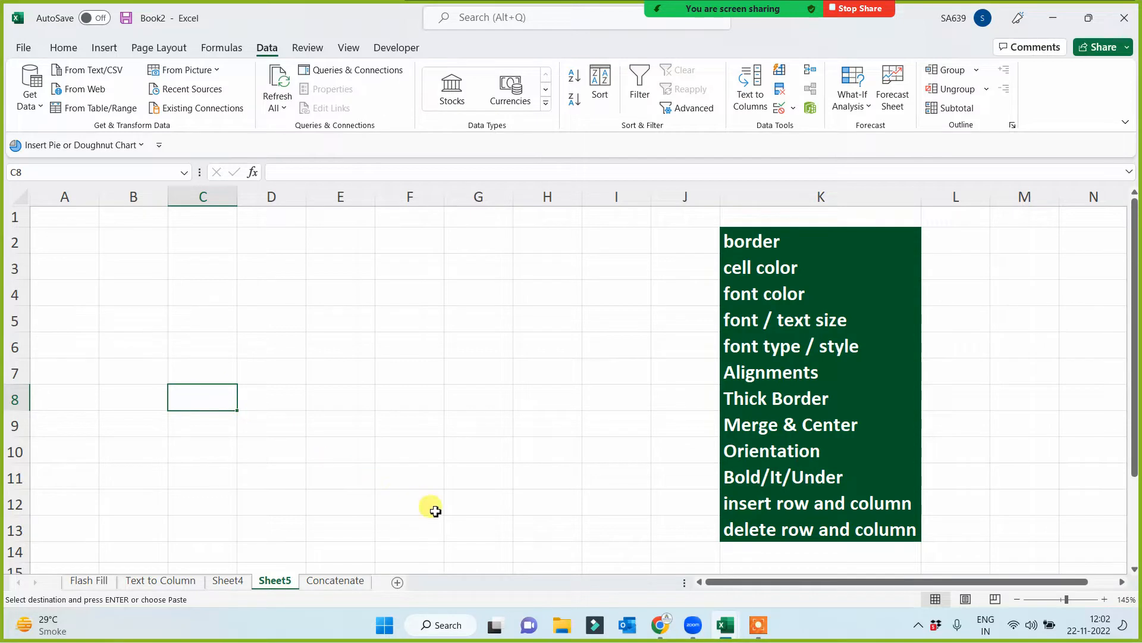
# - Enter the heading Name in B2, type the custom list's first name in B3, and fill the list down to B12
pyautogui.click(726, 627)
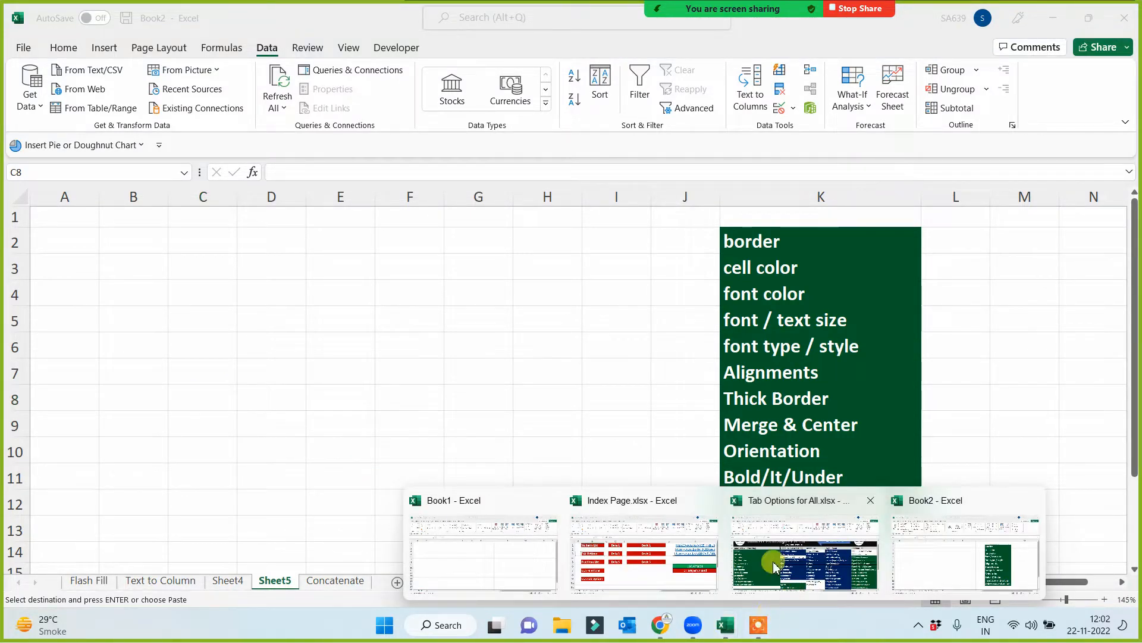
pyautogui.click(164, 240)
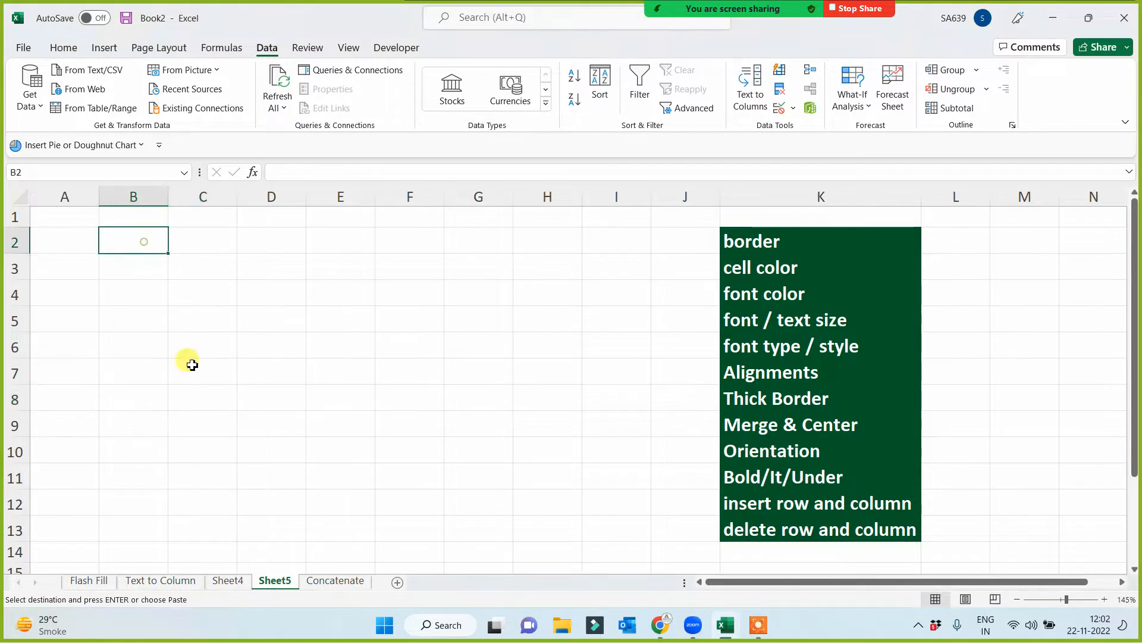
pyautogui.write('Name')
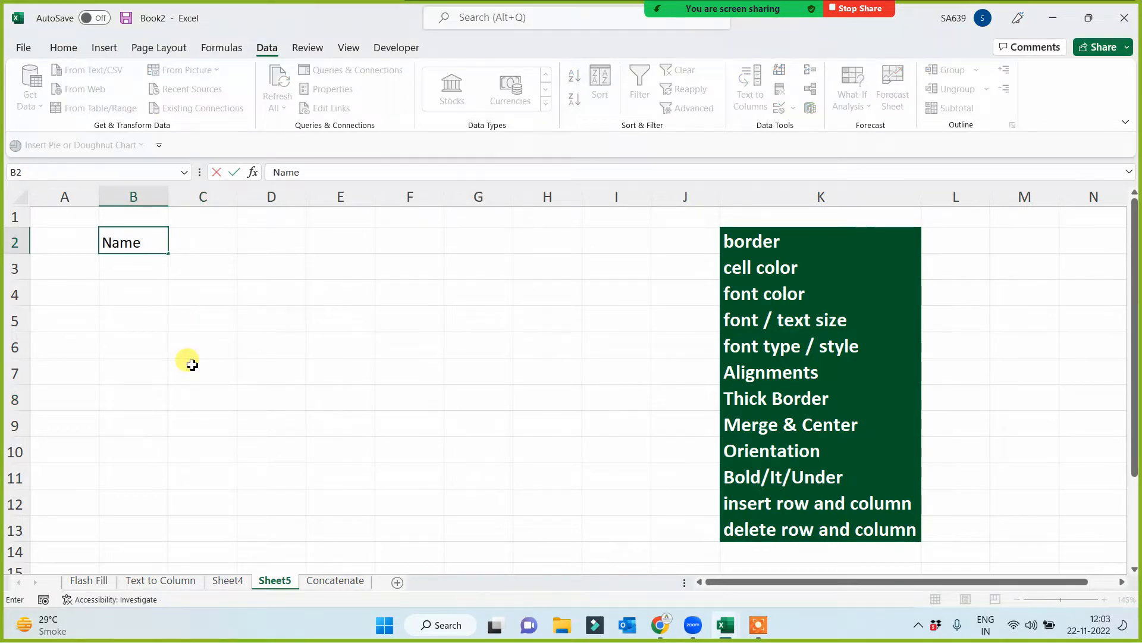
pyautogui.click(192, 364)
pyautogui.click(145, 265)
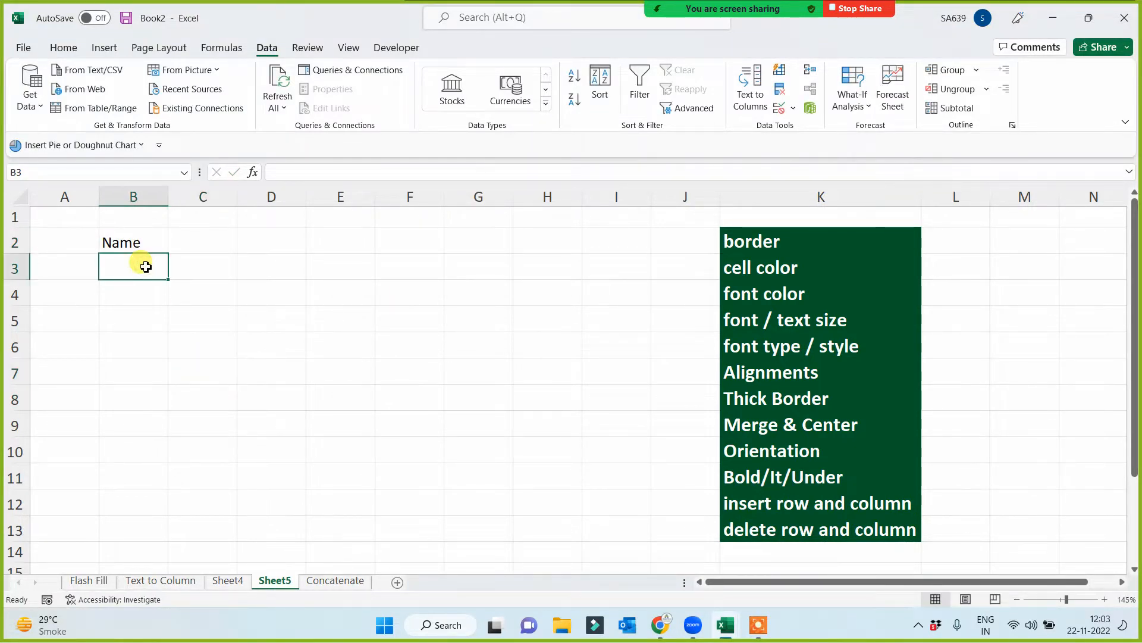
pyautogui.write('brajesh')
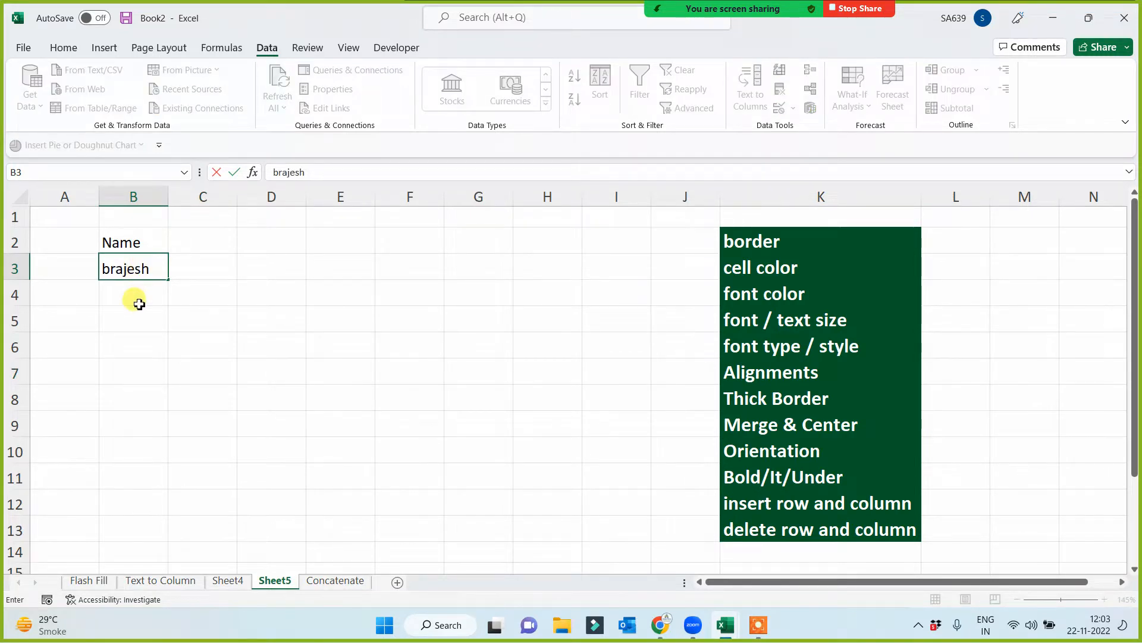
pyautogui.click(130, 298)
pyautogui.click(149, 269)
pyautogui.moveTo(167, 279); pyautogui.dragTo(135, 504)
# - Enter Sun in C2 and fill the weekday headings across to Fri in H2
pyautogui.click(198, 241)
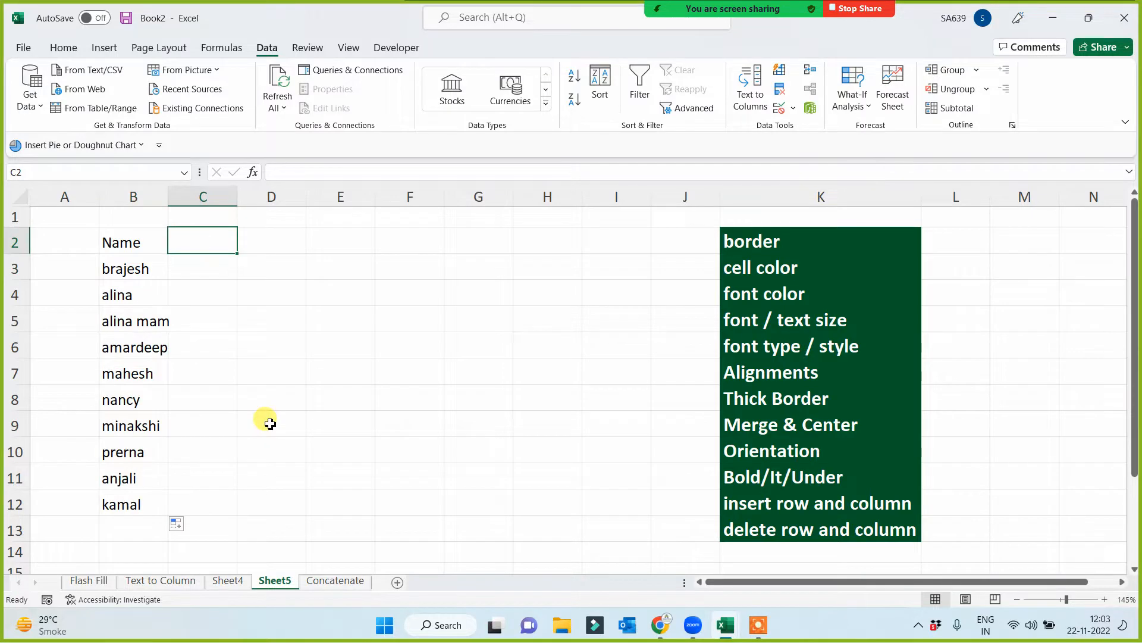
pyautogui.write('Sun')
pyautogui.click(270, 423)
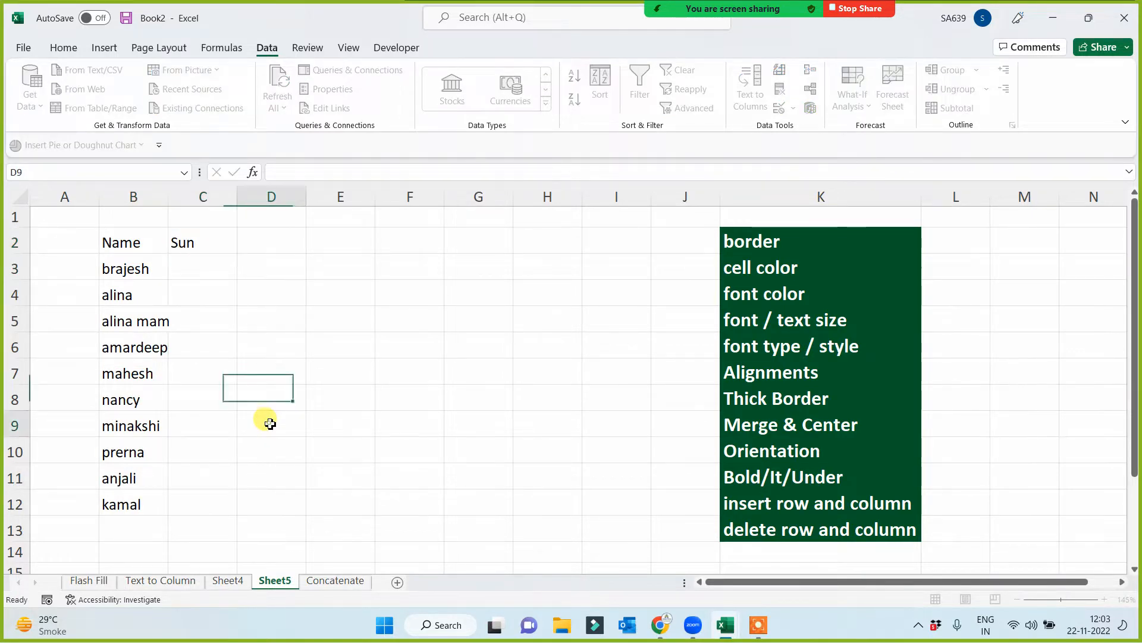
pyautogui.click(196, 244)
pyautogui.moveTo(239, 253); pyautogui.dragTo(584, 253)
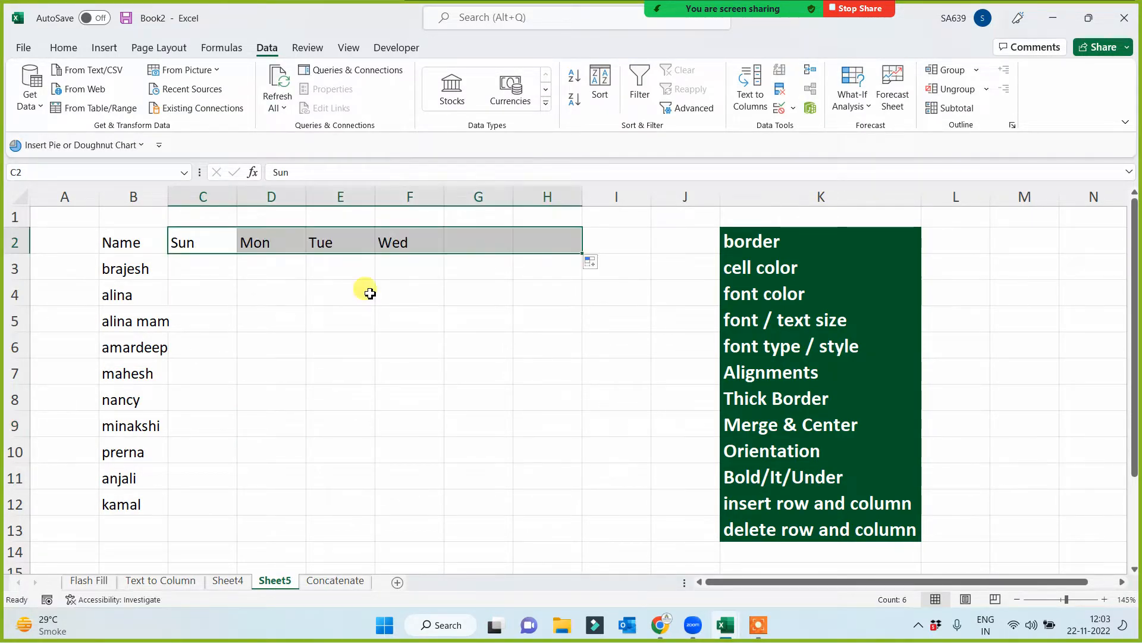
# - Enter =RANDBETWEEN(1000,10000) in C3 and fill the formula across and down to H12
pyautogui.click(223, 264)
pyautogui.write('=rand')
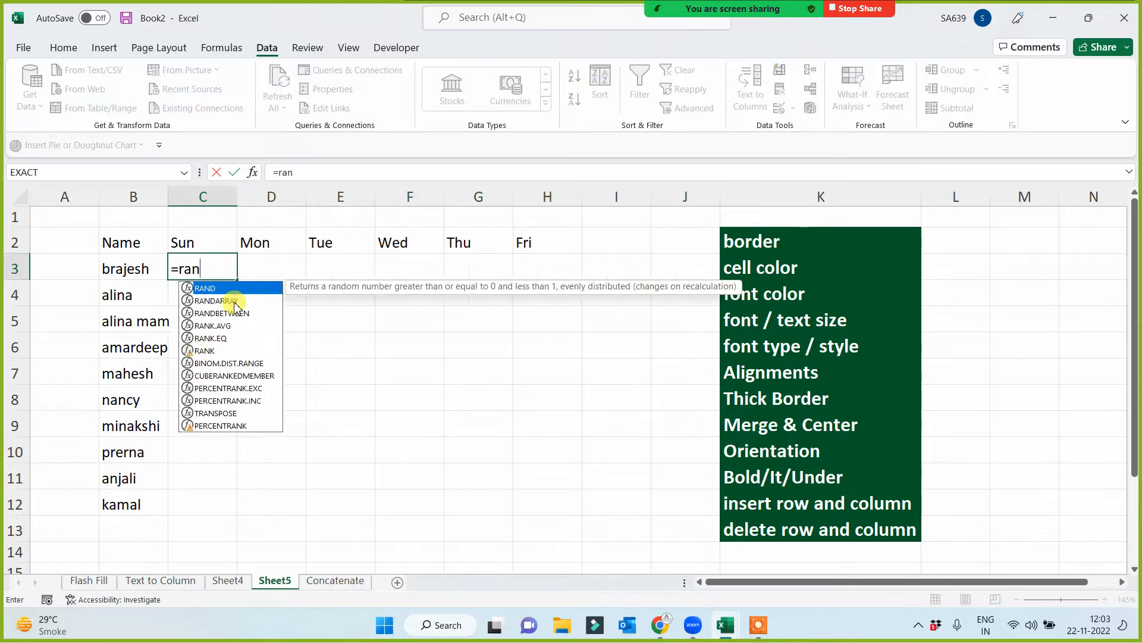
pyautogui.press('Down')
pyautogui.press('Down')
pyautogui.press('Tab')
pyautogui.write('1')
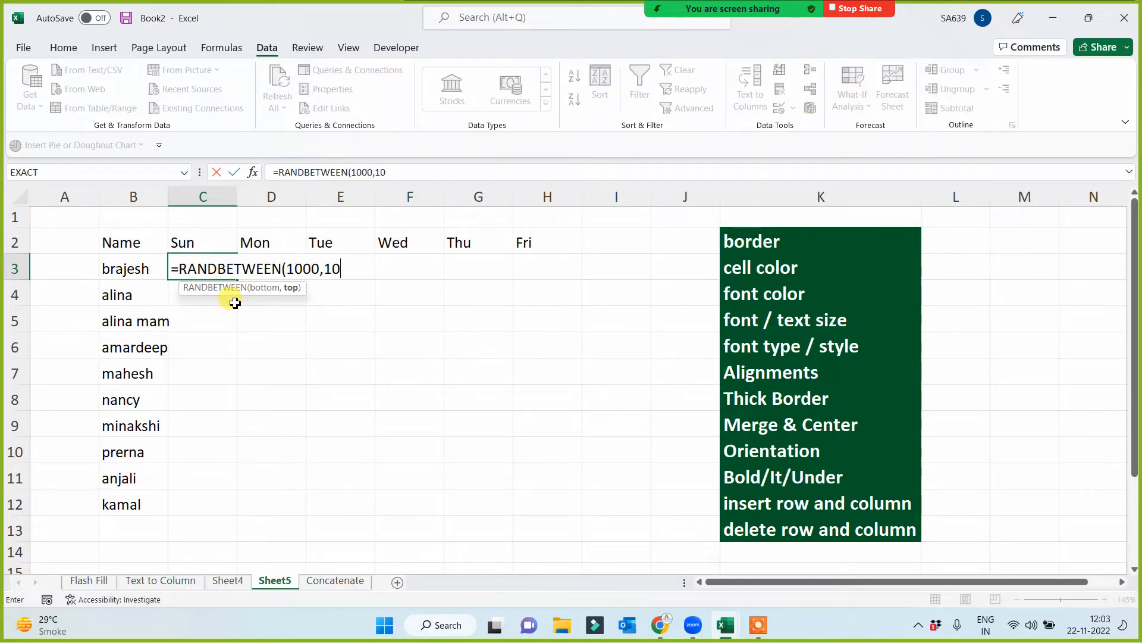
pyautogui.write('000,10000)')
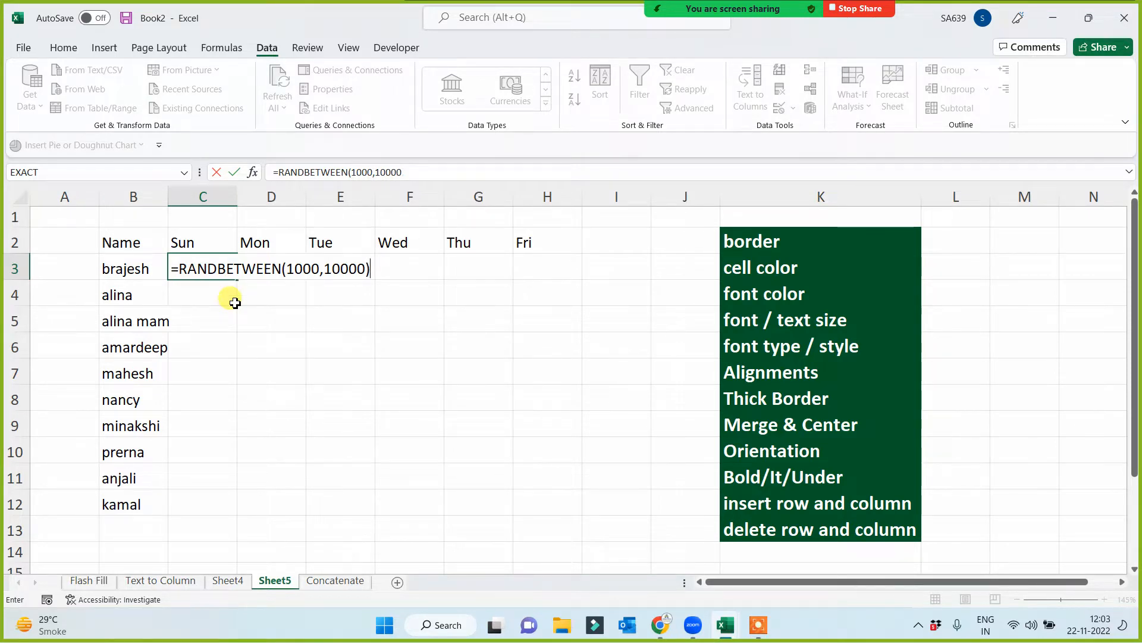
pyautogui.press('Return')
pyautogui.click(187, 265)
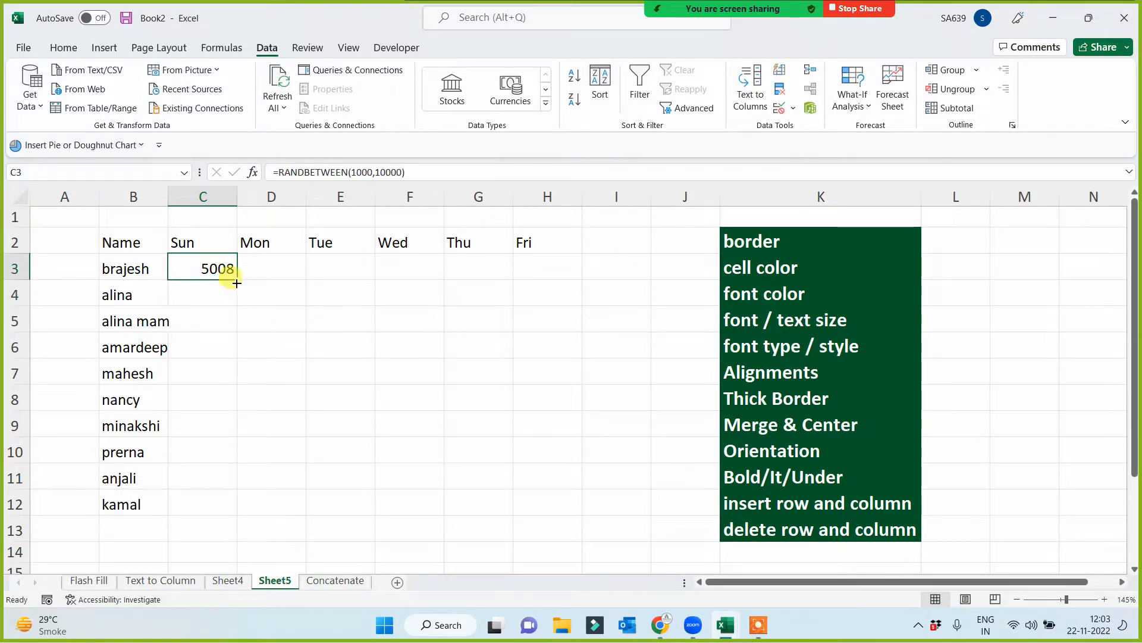
pyautogui.moveTo(236, 278); pyautogui.dragTo(523, 507)
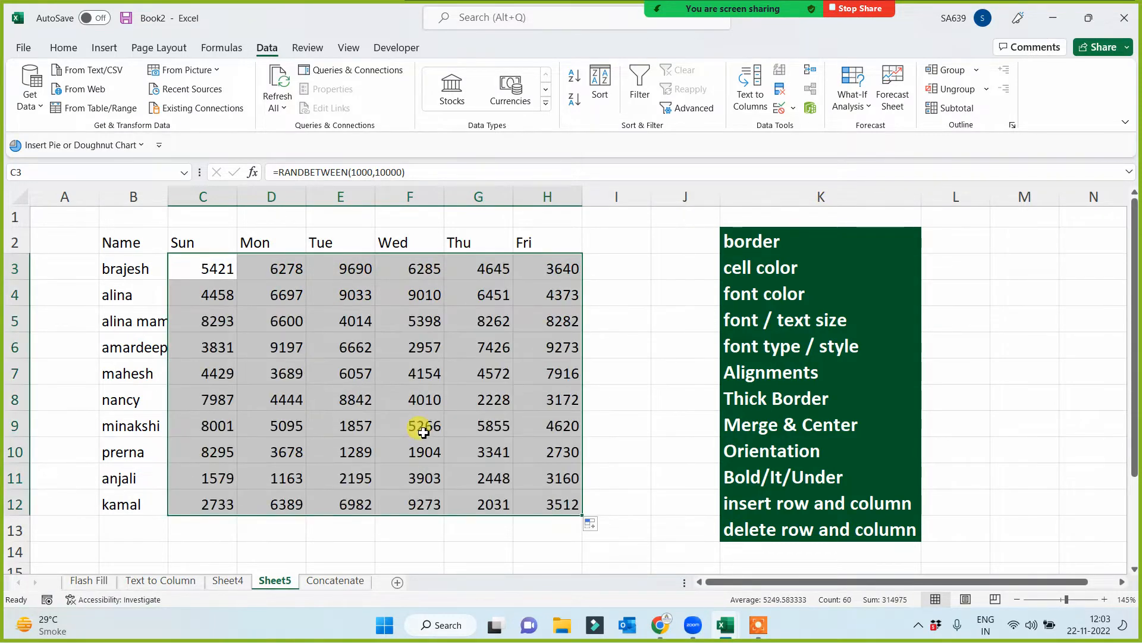
# - Replace the random-number formulas in C3:H12 with static values using Paste Special Values
pyautogui.hotkey('ctrl', 'c')
pyautogui.hotkey('ctrl', 'alt', 'v')
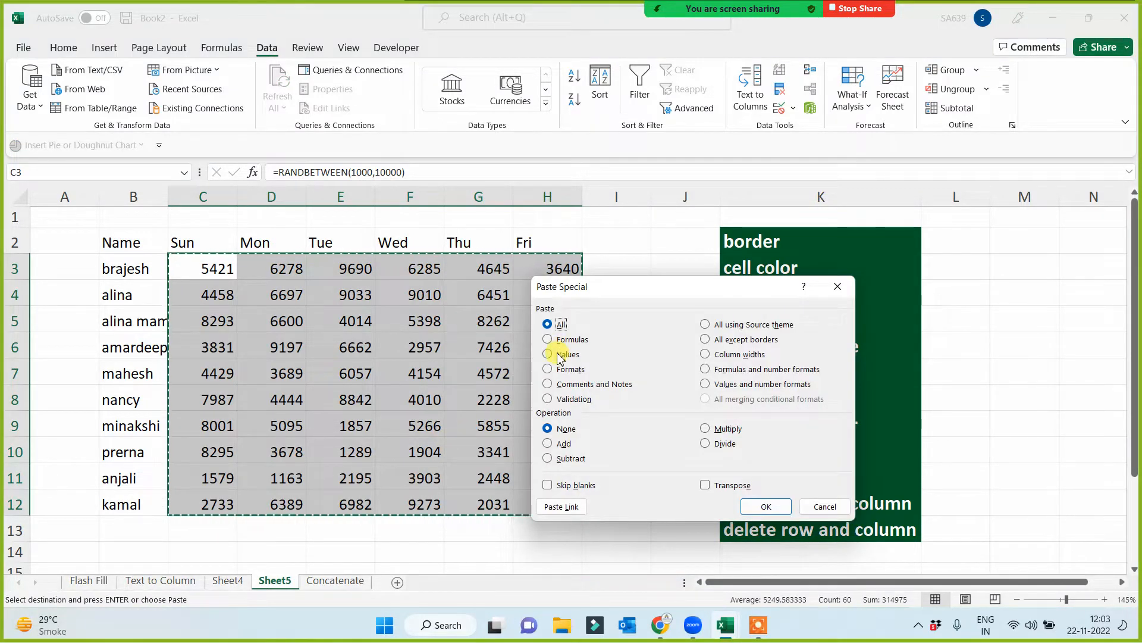
pyautogui.click(547, 354)
pyautogui.click(766, 507)
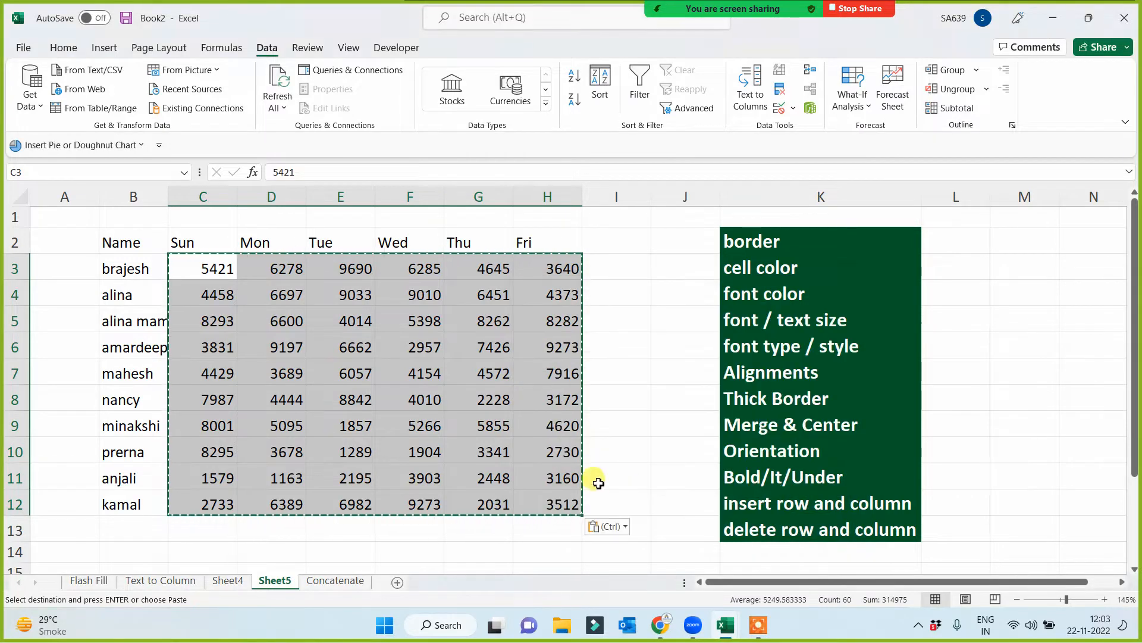
pyautogui.click(348, 427)
pyautogui.press('Escape')
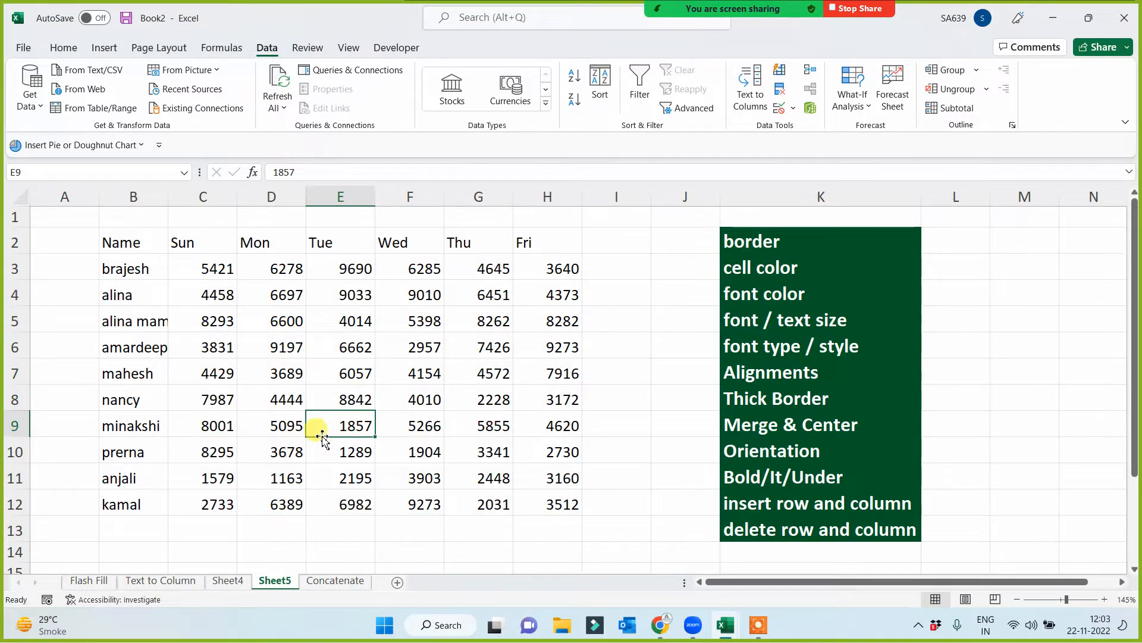
# - Copy the table B2:H12 and paste it at A1 on a new sheet
pyautogui.moveTo(140, 246); pyautogui.dragTo(550, 502)
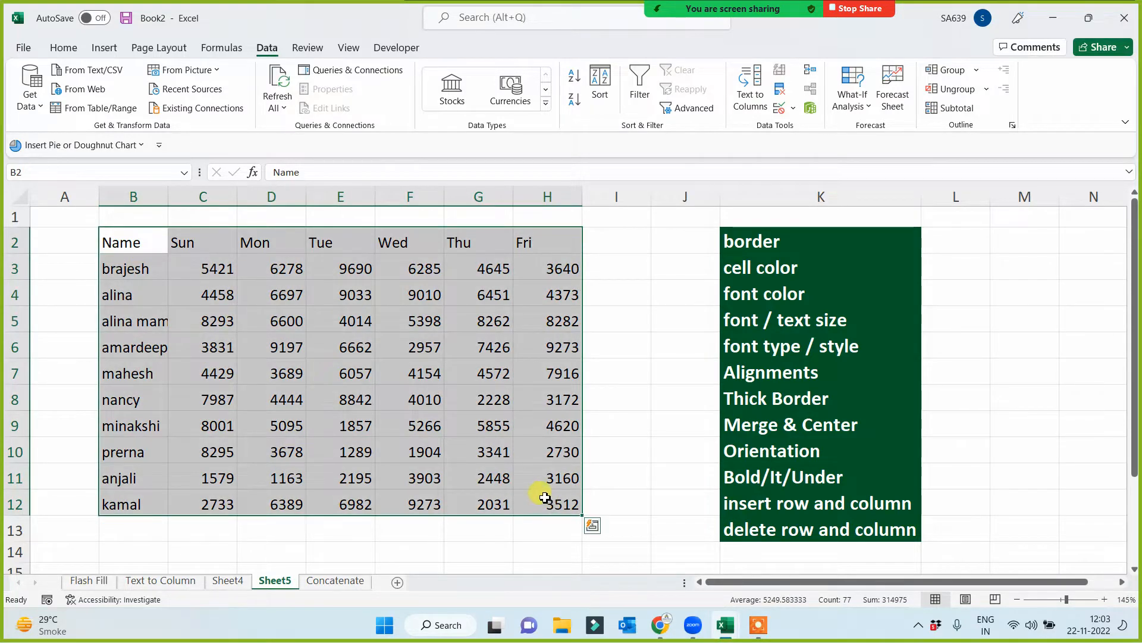
pyautogui.hotkey('ctrl', 'c')
pyautogui.click(397, 582)
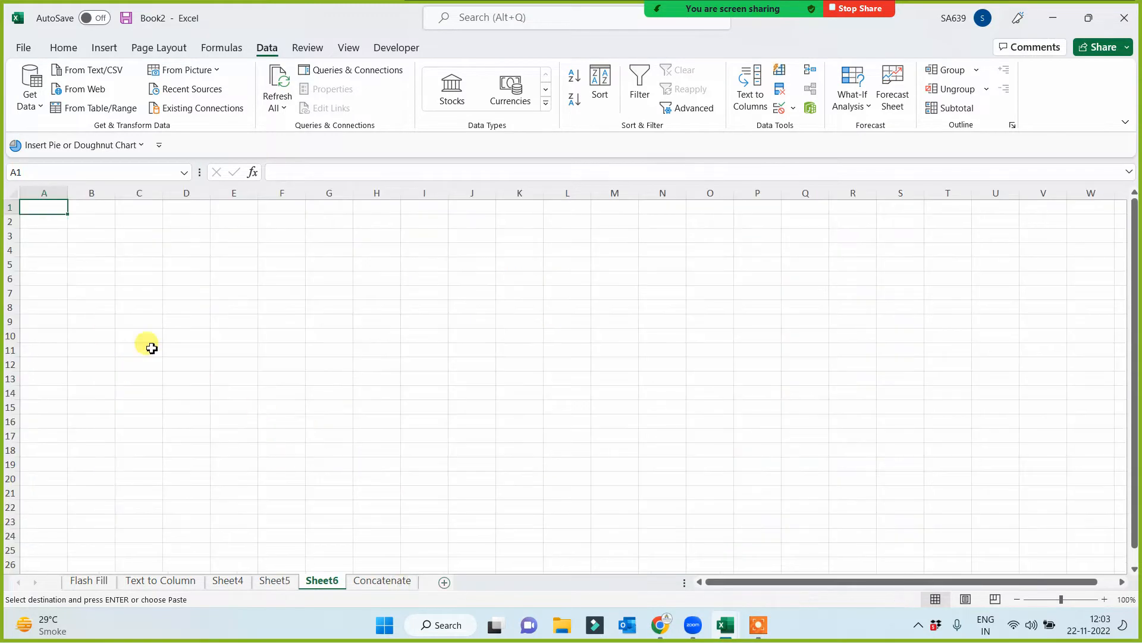
pyautogui.hotkey('ctrl', 'v')
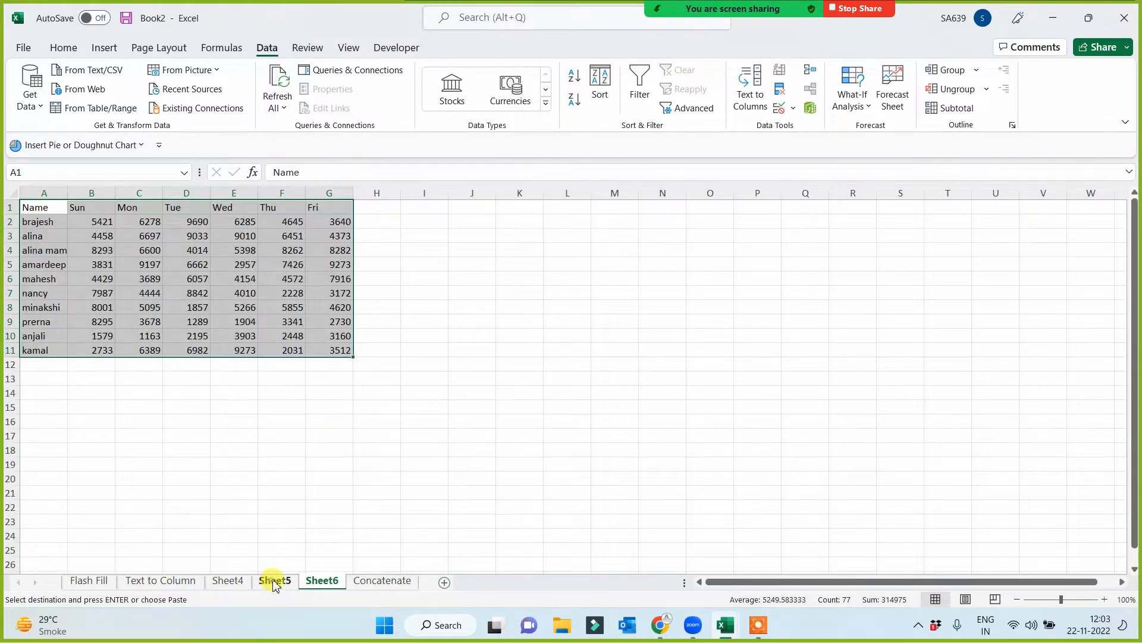
# - Rename Sheet5 as Formatting and clear the pending copy selection
pyautogui.click(275, 582)
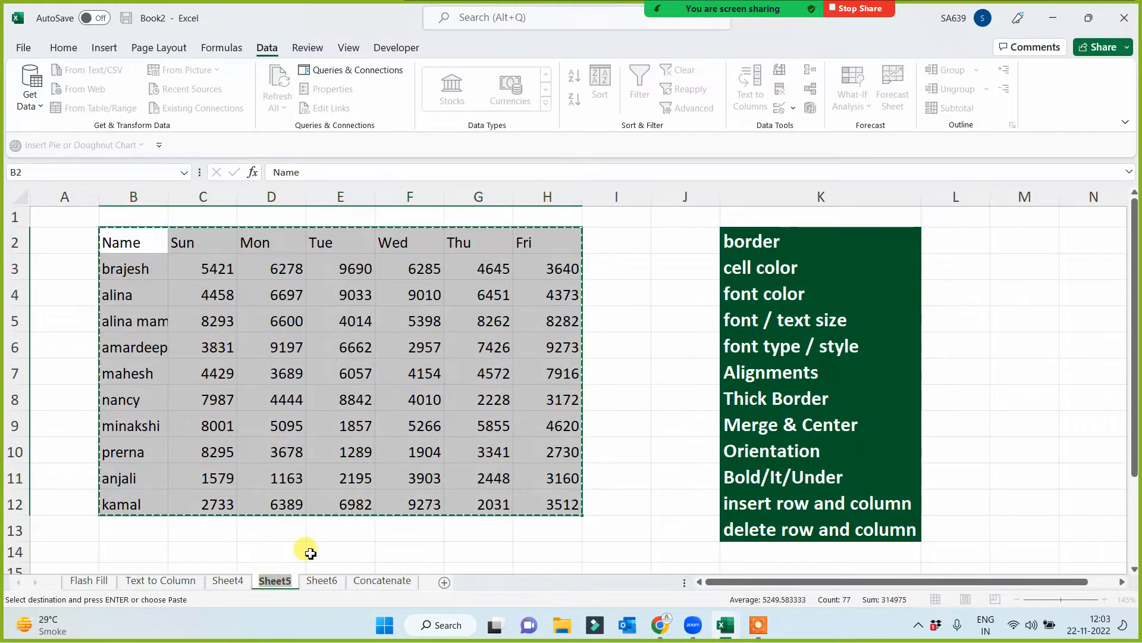
pyautogui.write('Formatting')
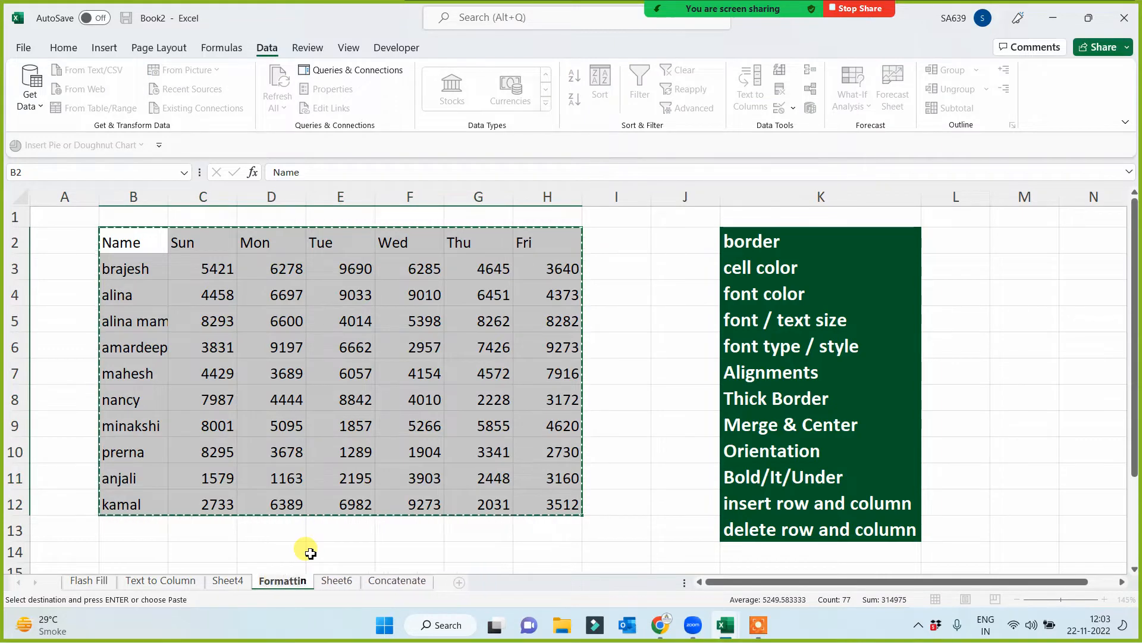
pyautogui.press('Return')
pyautogui.click(310, 553)
pyautogui.press('Escape')
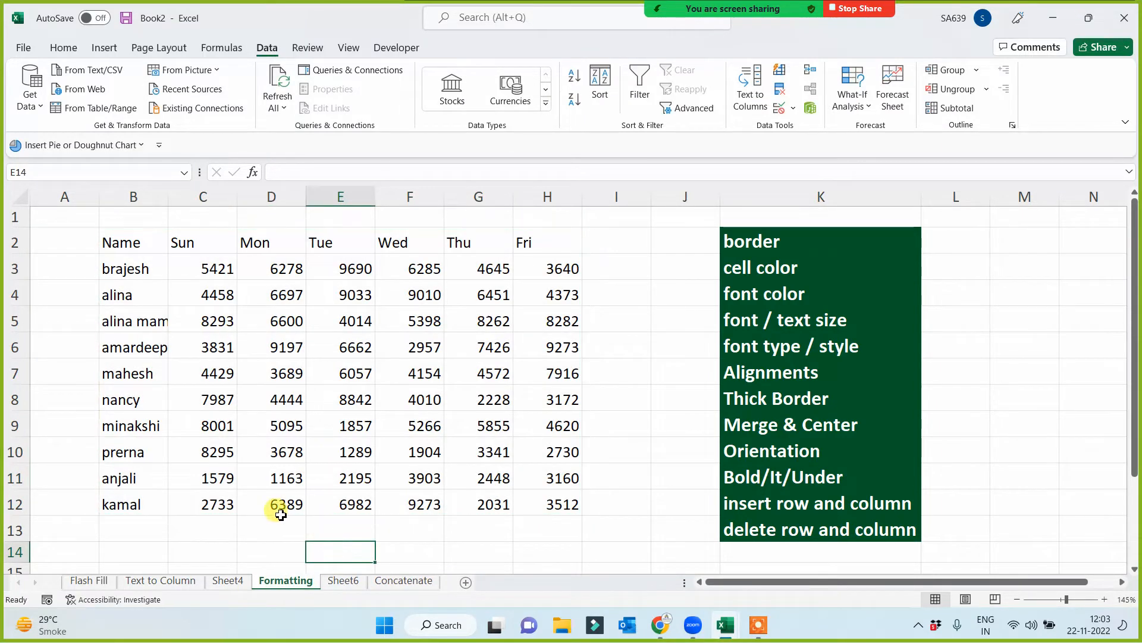
# - Apply All Borders to the name-and-weekday table B2:H12 on the Formatting sheet
pyautogui.click(276, 507)
pyautogui.moveTo(131, 247); pyautogui.dragTo(541, 511)
pyautogui.click(63, 47)
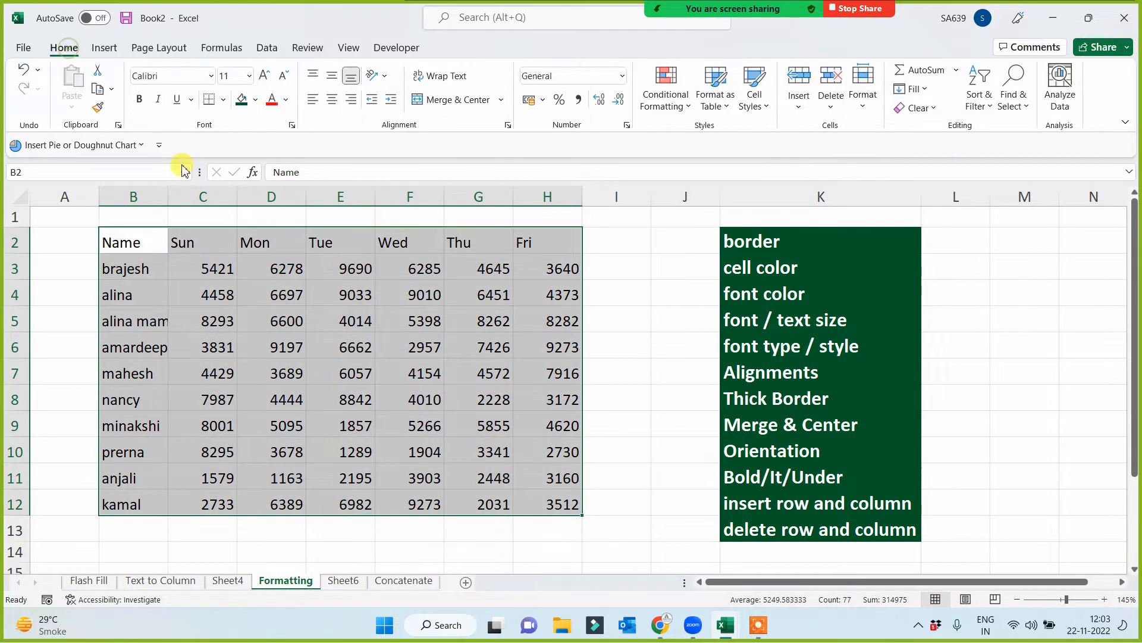
pyautogui.click(224, 103)
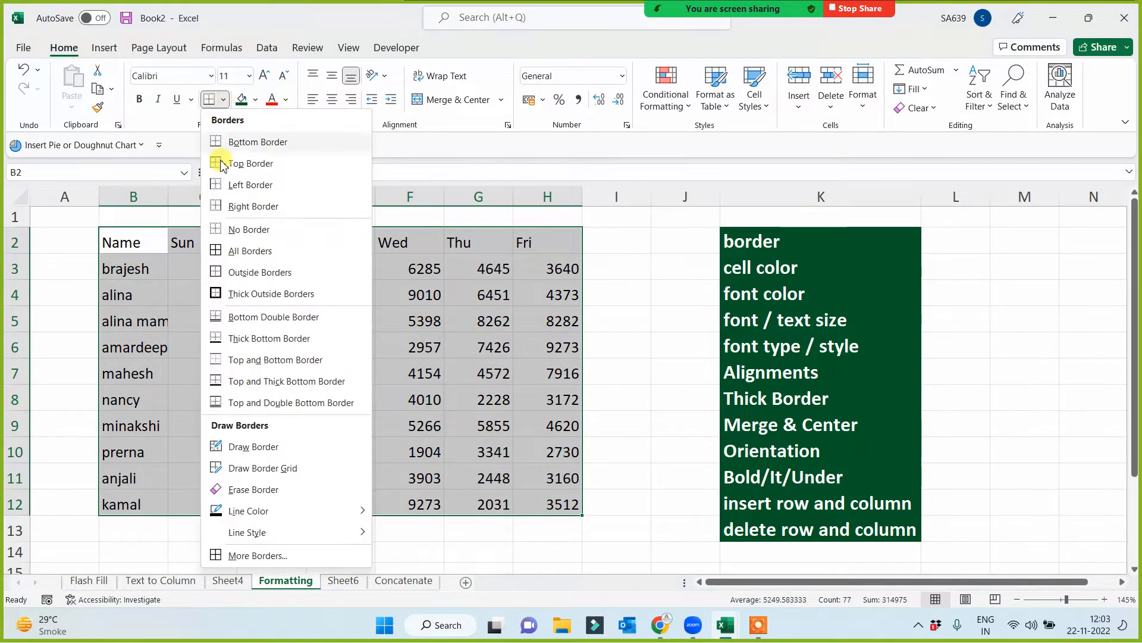
pyautogui.click(215, 249)
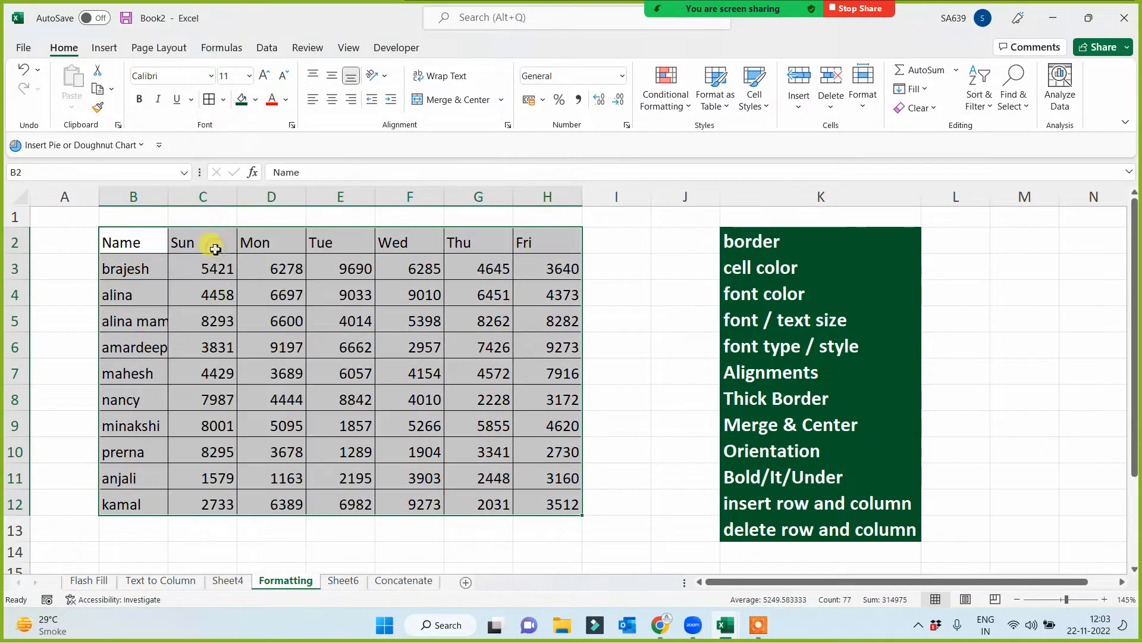
# - Try left and right alignment on the table B2:H12, finishing with its contents centred horizontally
pyautogui.click(332, 100)
pyautogui.click(312, 99)
pyautogui.click(351, 99)
pyautogui.click(331, 99)
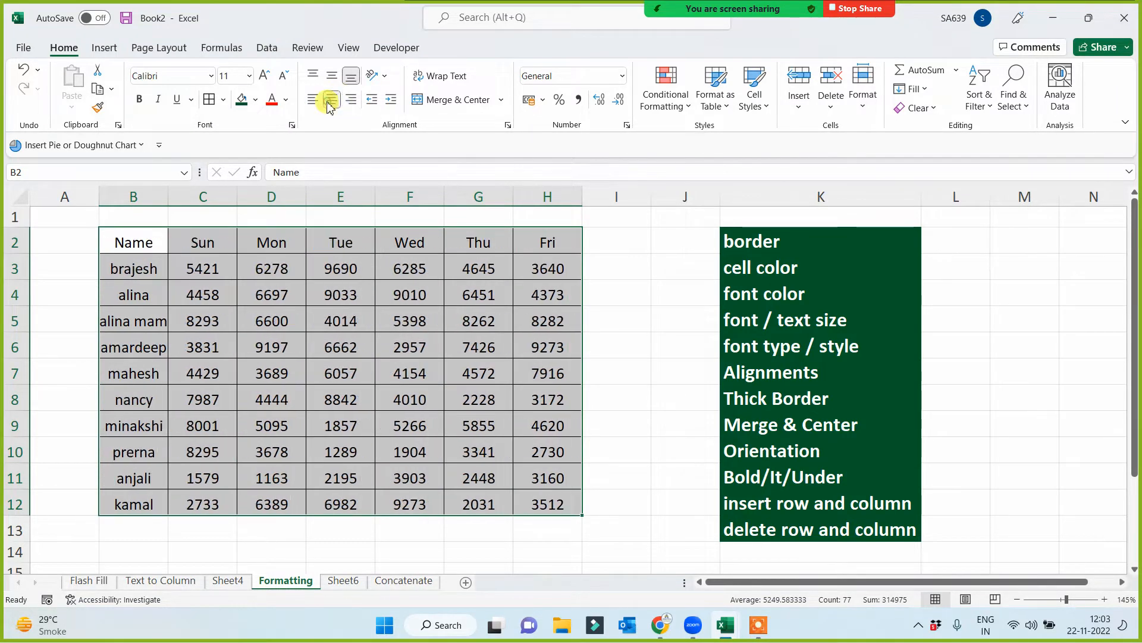
pyautogui.click(286, 389)
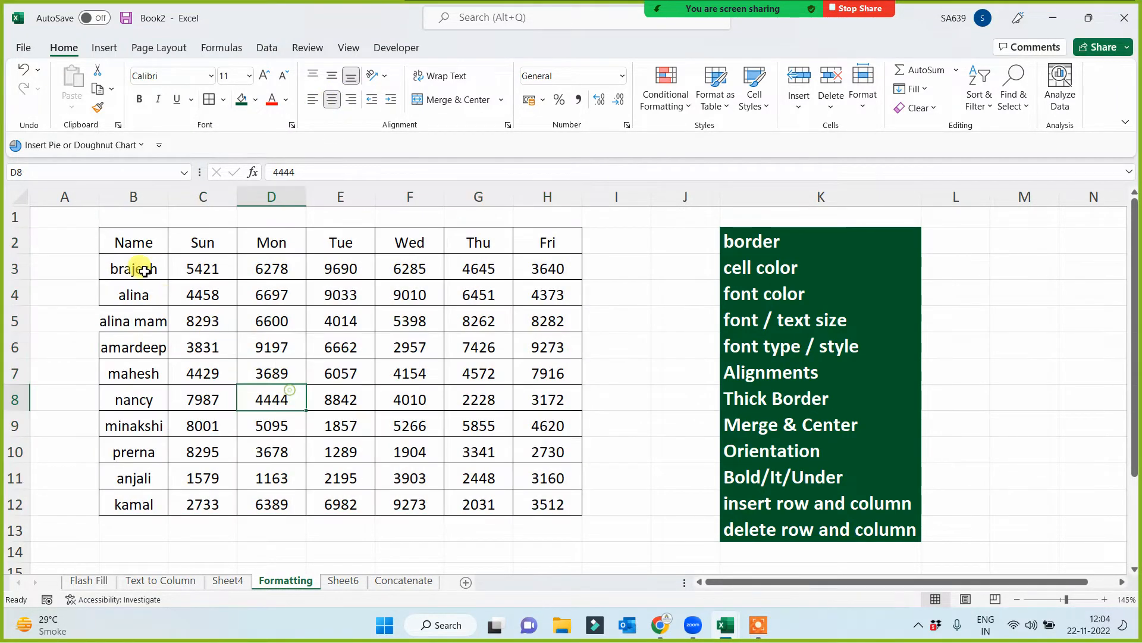
# - Format the header row B2:H2 with a dark green fill and bold white text
pyautogui.moveTo(151, 241); pyautogui.dragTo(536, 241)
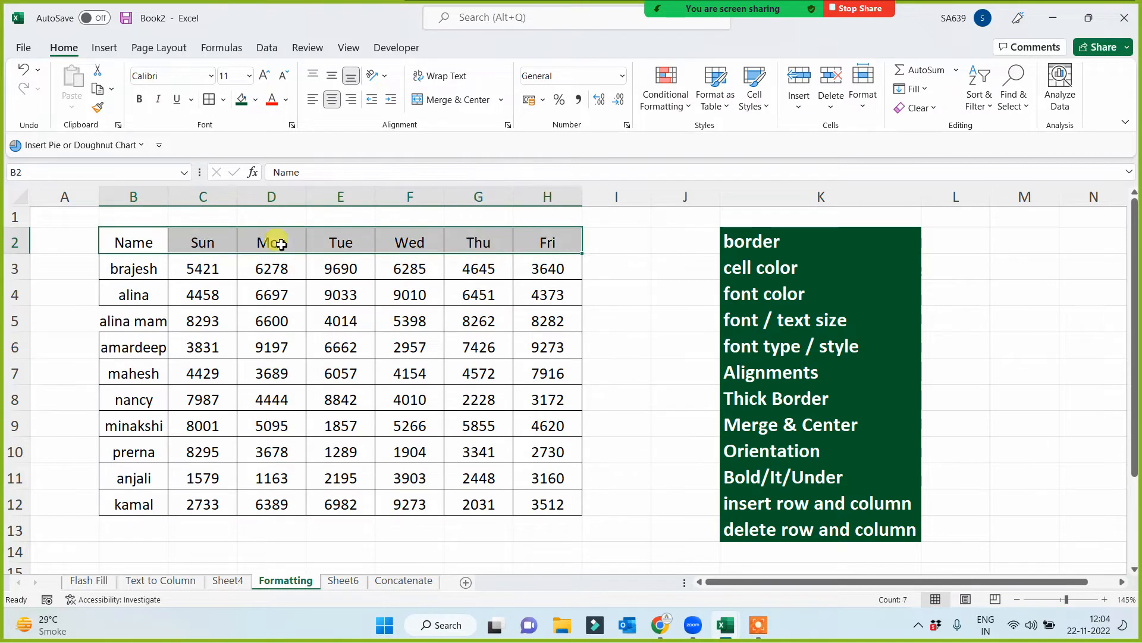
pyautogui.click(241, 100)
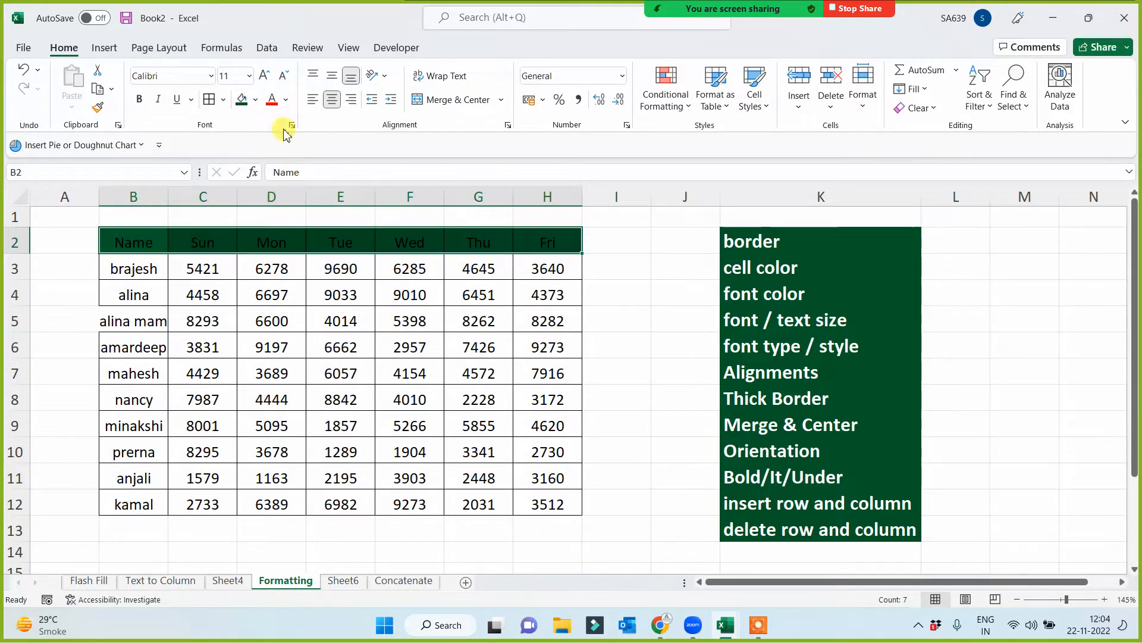
pyautogui.click(288, 100)
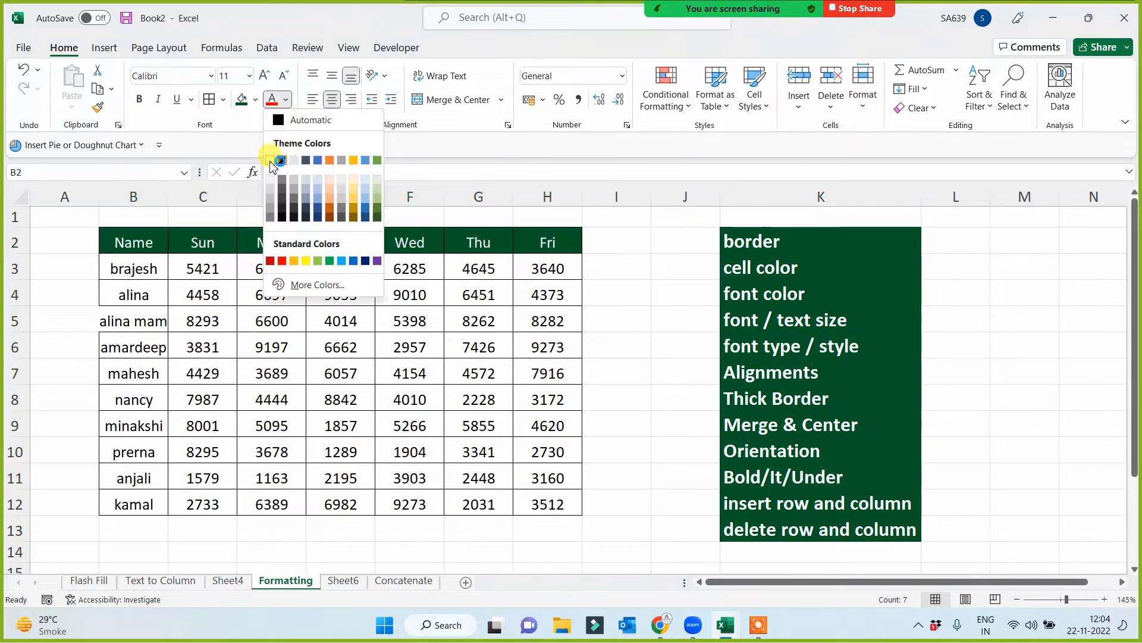
pyautogui.click(270, 160)
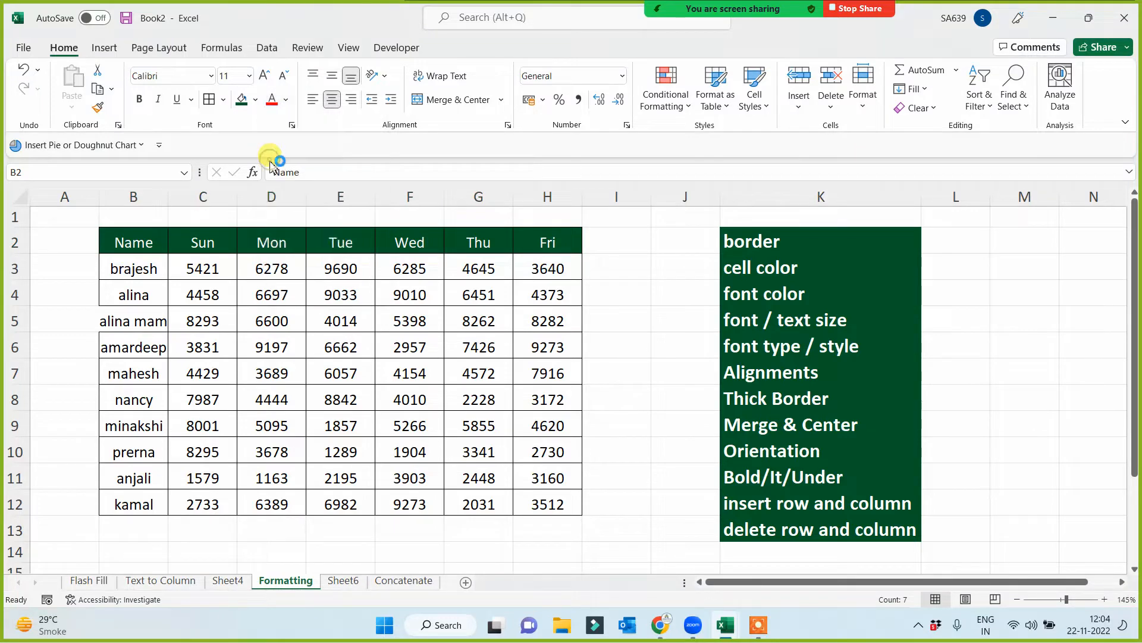
pyautogui.click(140, 99)
# - Italicize the names and numbers in B3:H12
pyautogui.moveTo(132, 269); pyautogui.dragTo(538, 500)
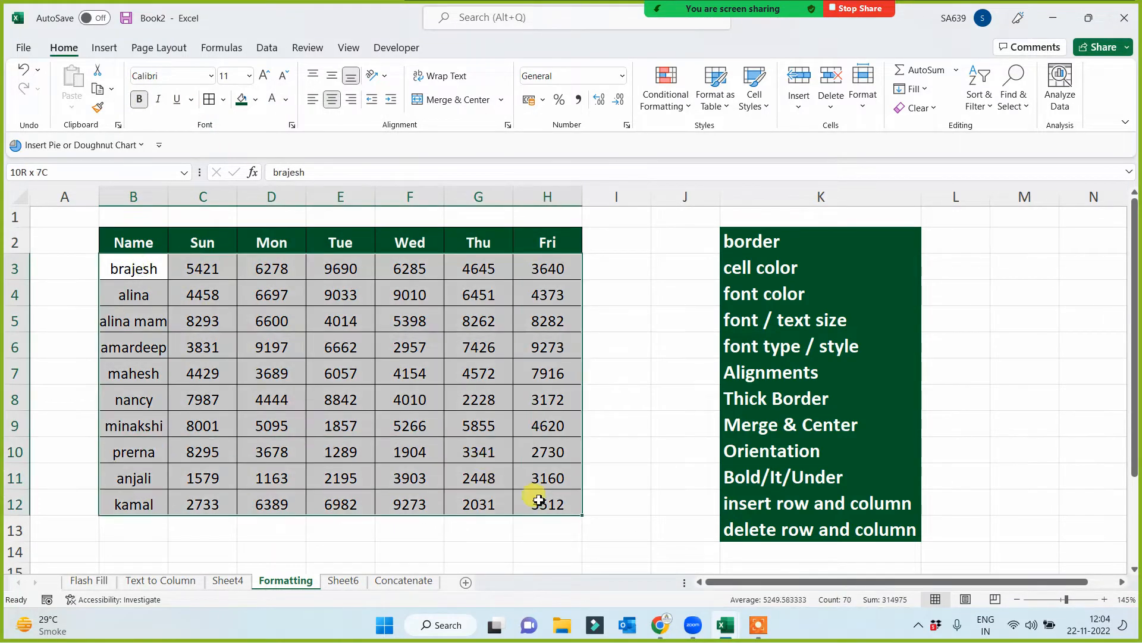
pyautogui.click(158, 99)
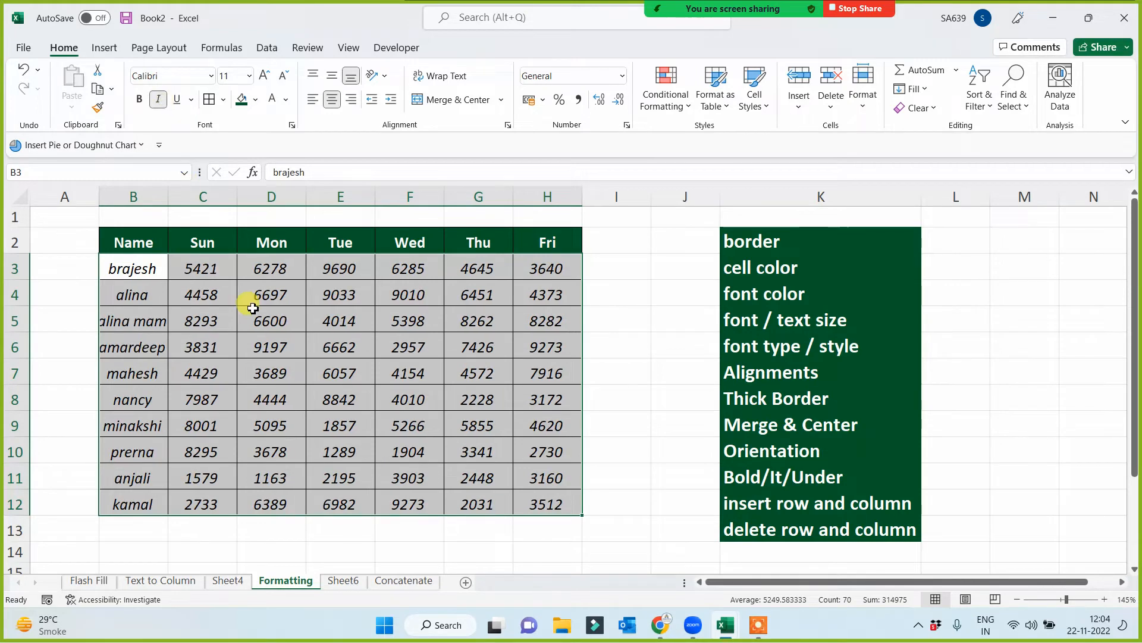
pyautogui.click(291, 393)
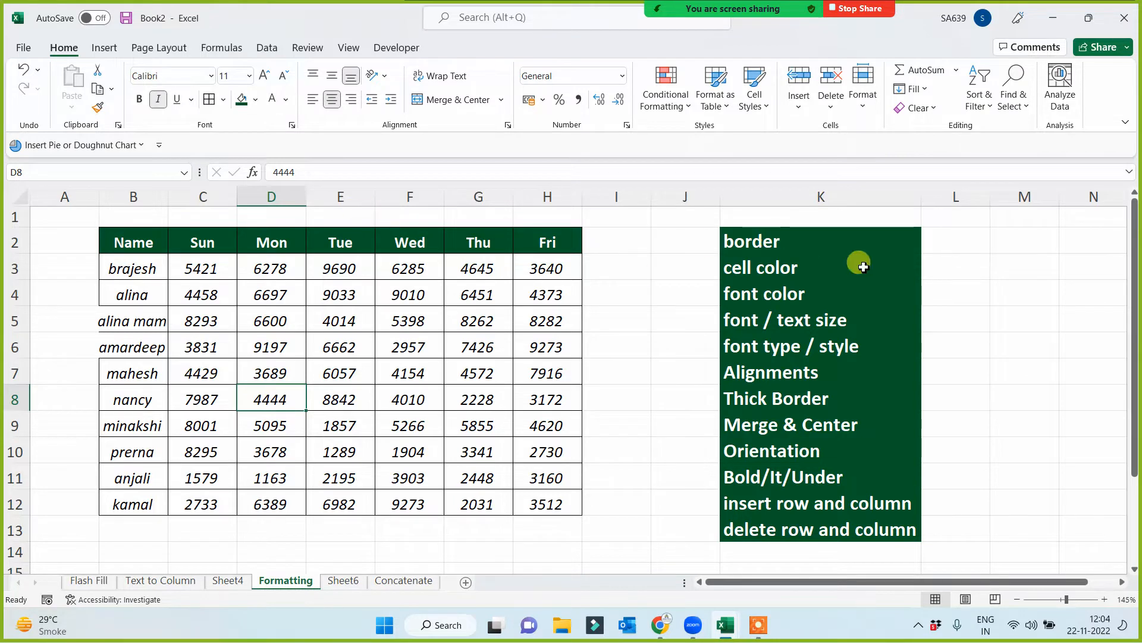
# - Fill the border topic in K2 dark red and copy its format to the Thick Border topic in K8
pyautogui.click(800, 240)
pyautogui.click(256, 100)
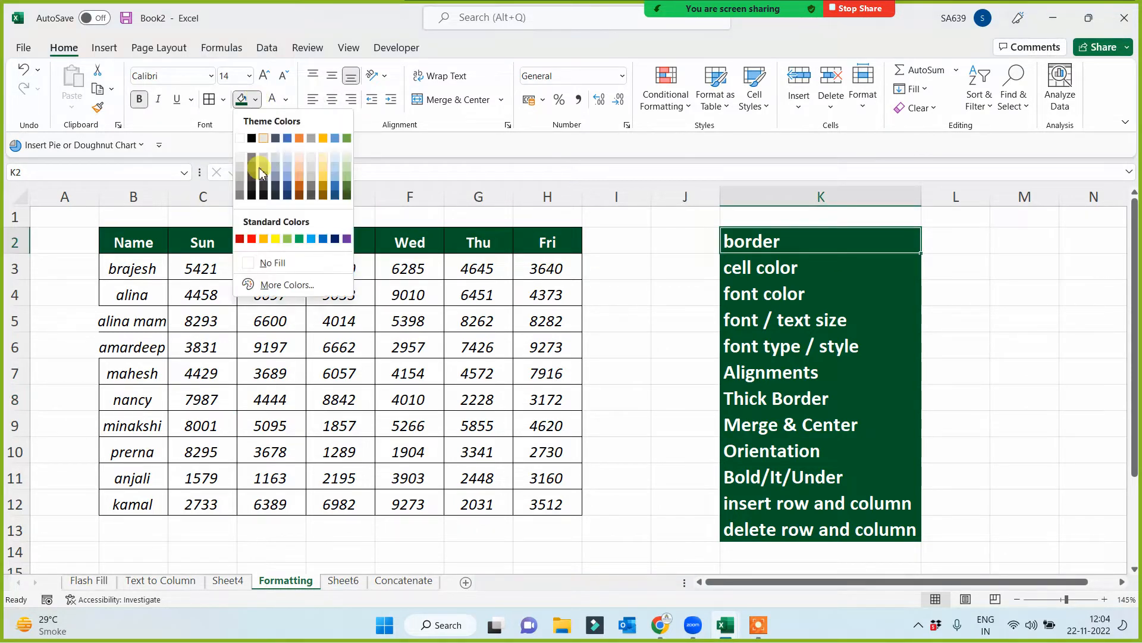
pyautogui.click(240, 239)
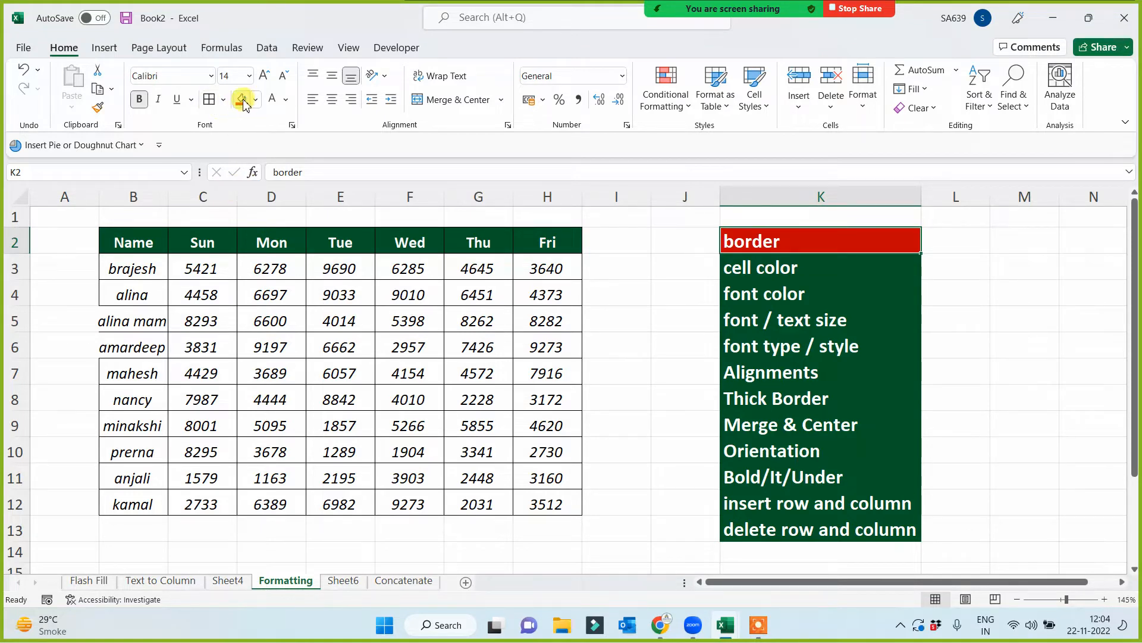
pyautogui.click(99, 107)
pyautogui.click(736, 397)
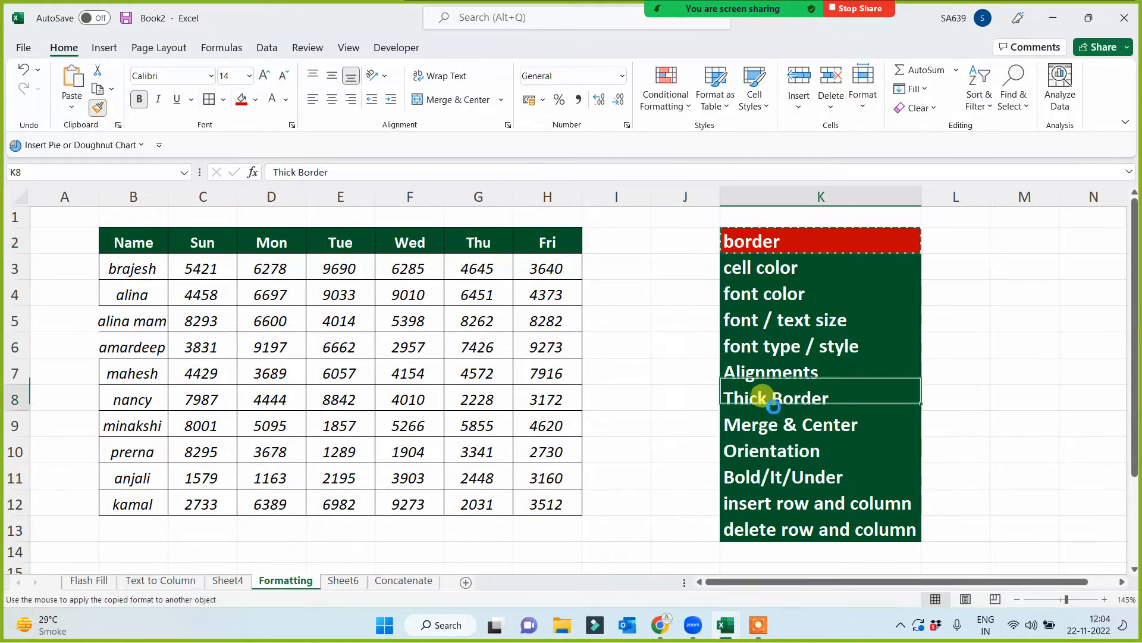
# - Apply Thick Outside Borders around the whole table B2:H12
pyautogui.moveTo(133, 242); pyautogui.dragTo(563, 507)
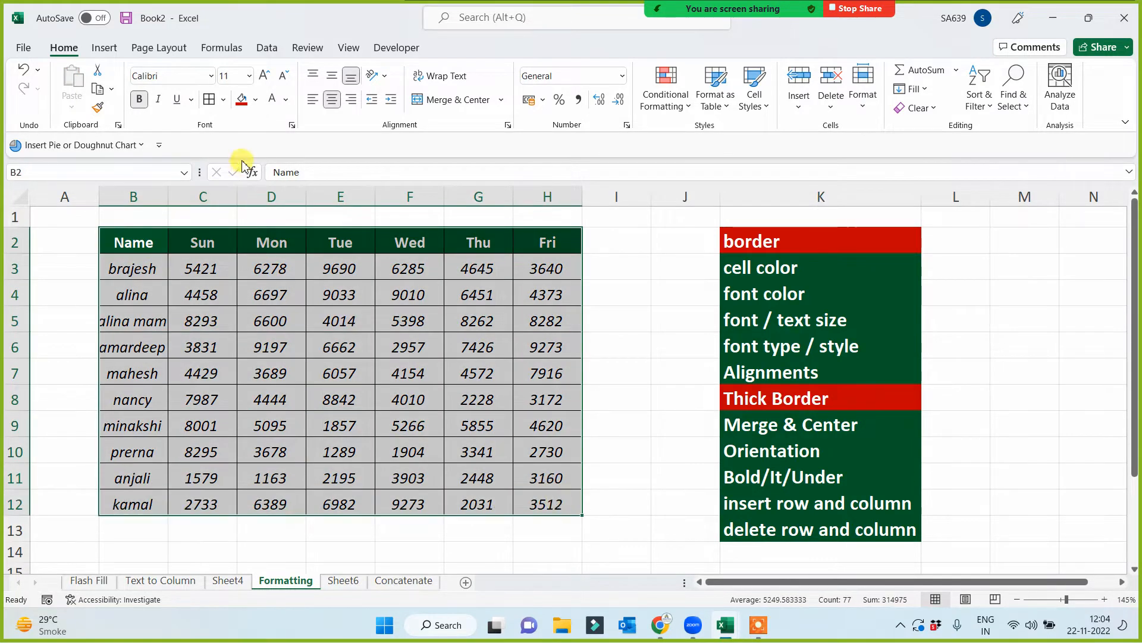
pyautogui.click(225, 101)
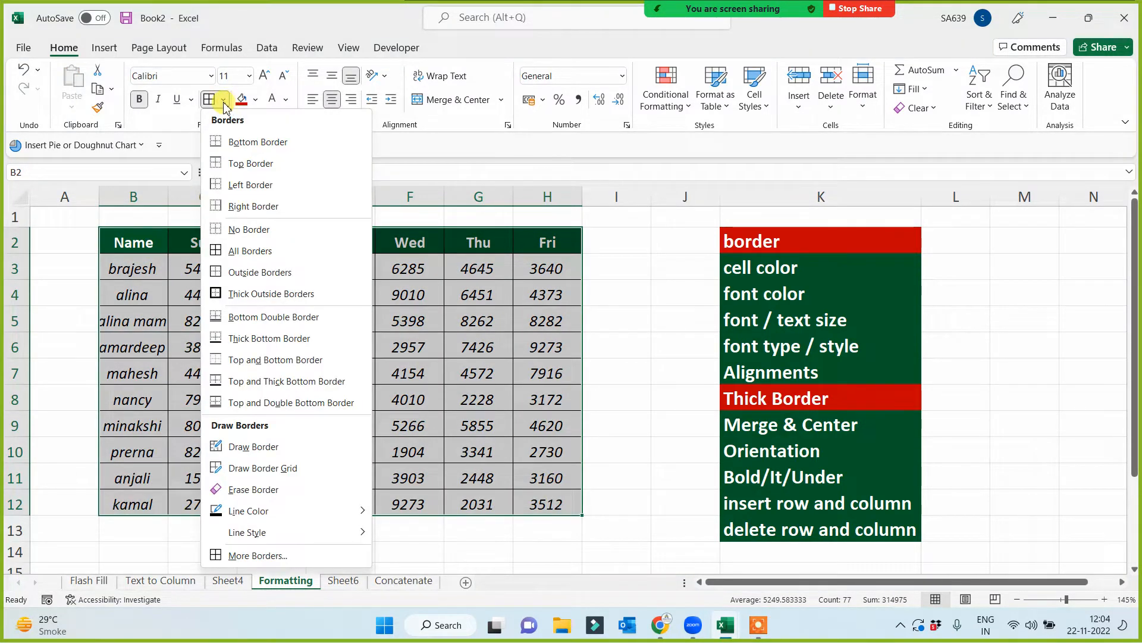
pyautogui.click(223, 294)
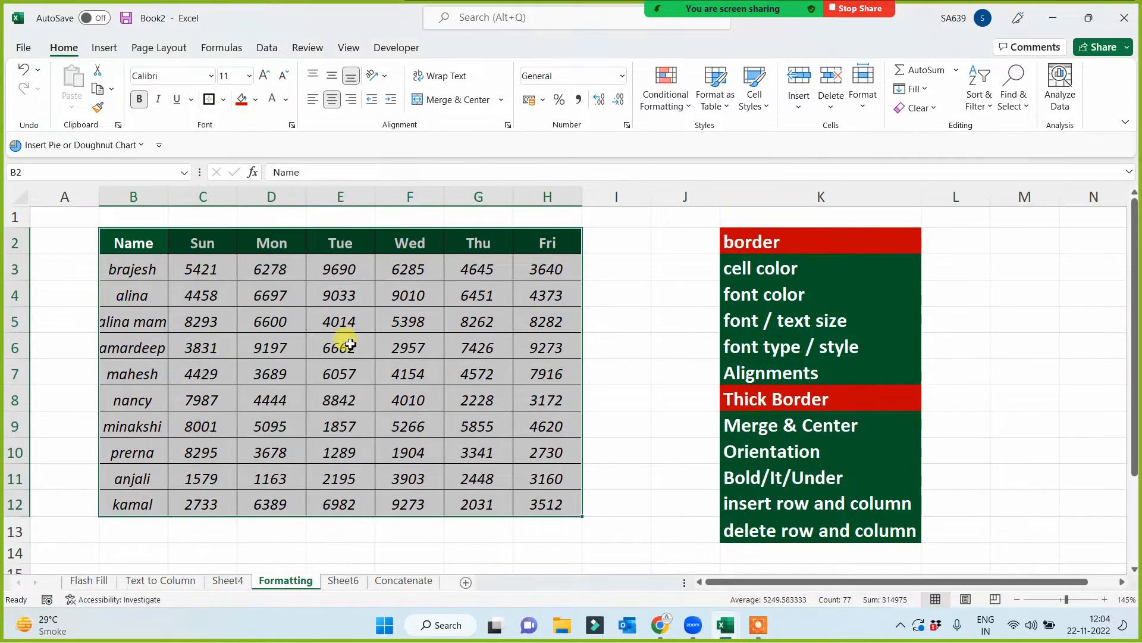
pyautogui.click(621, 357)
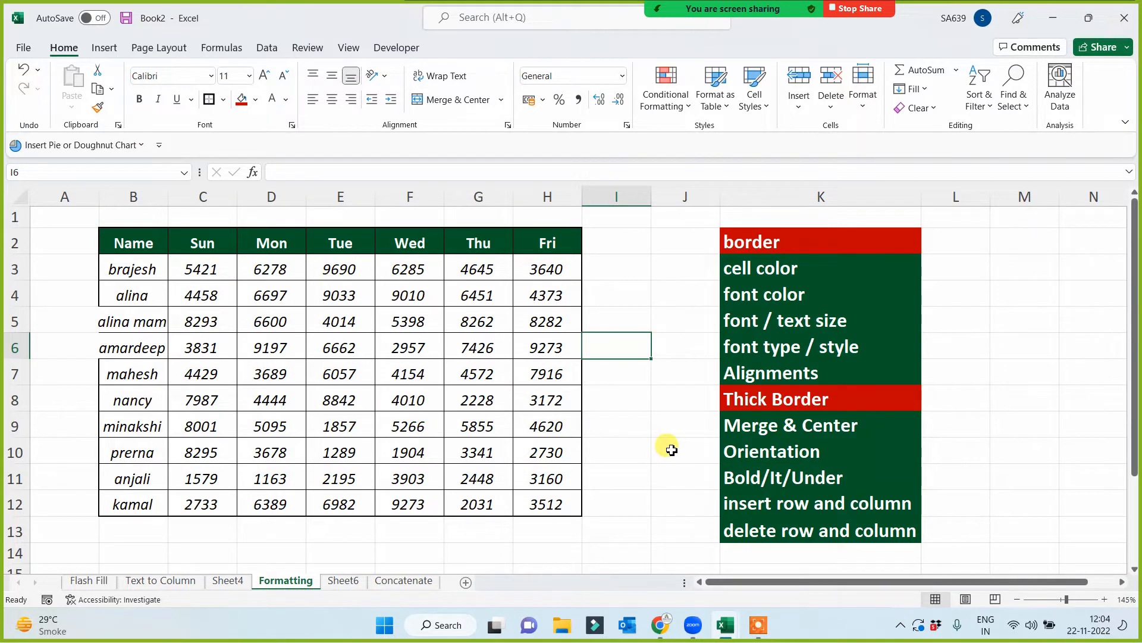
# - Fill the Alignments, cell color, font color, font / text size and font type / style topics in column K red
pyautogui.click(785, 375)
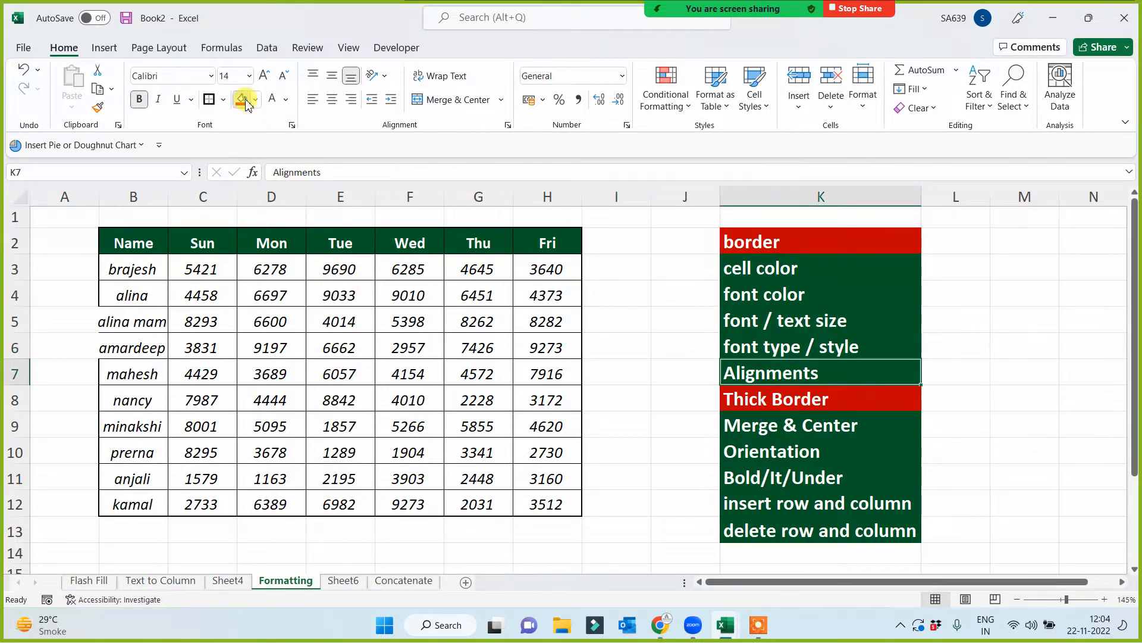
pyautogui.click(744, 271)
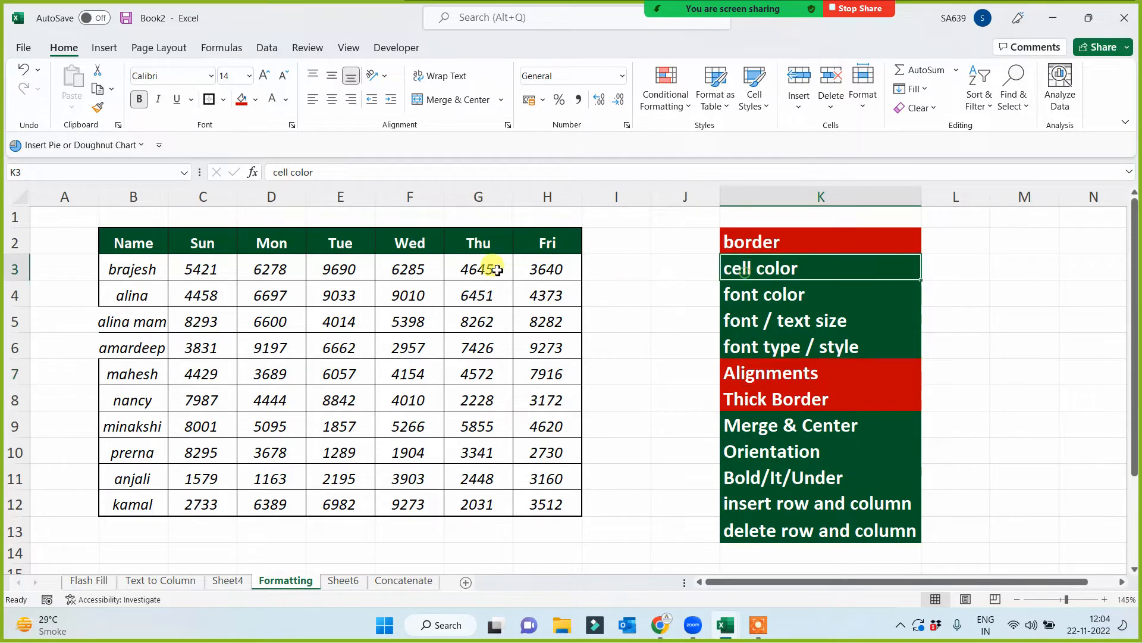
pyautogui.click(244, 100)
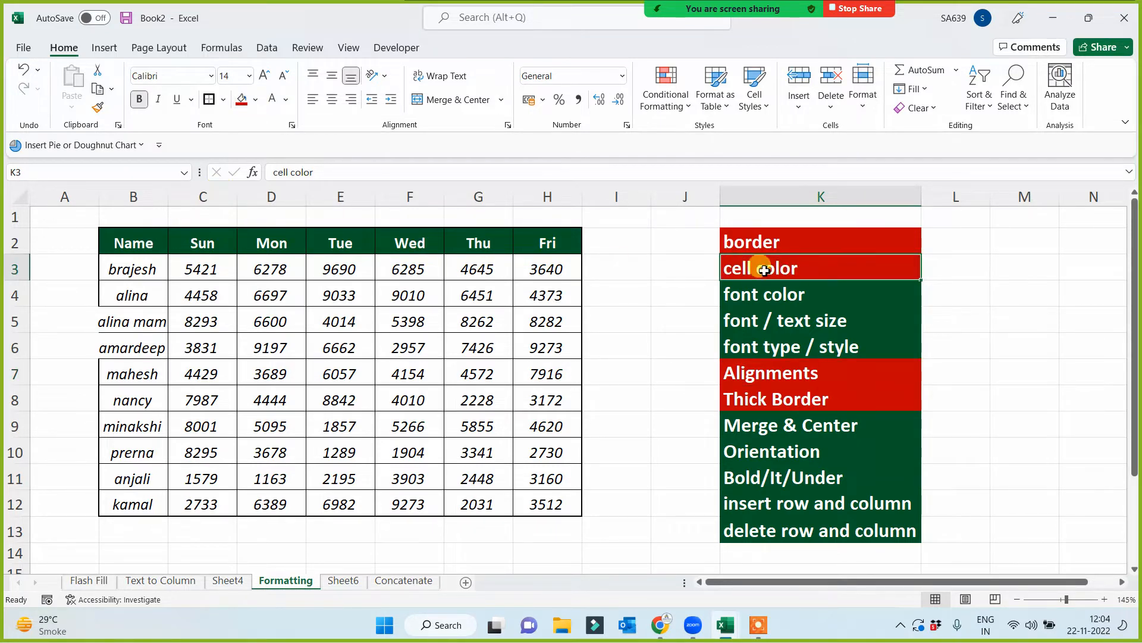
pyautogui.click(797, 287)
pyautogui.press('F4')
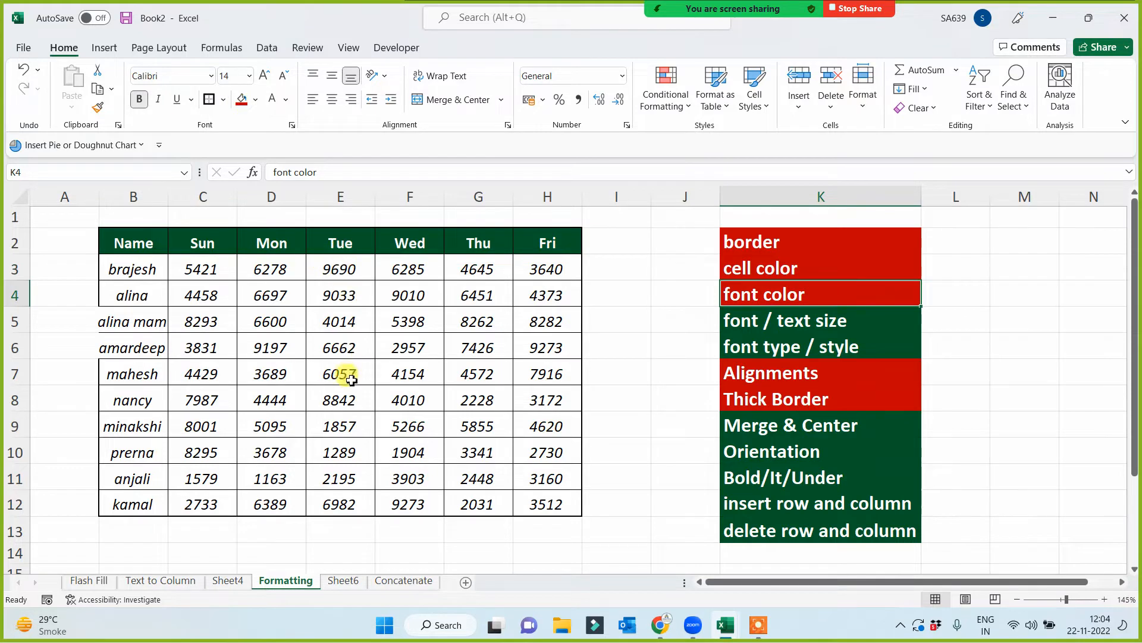
pyautogui.moveTo(792, 321); pyautogui.dragTo(796, 347)
pyautogui.click(241, 99)
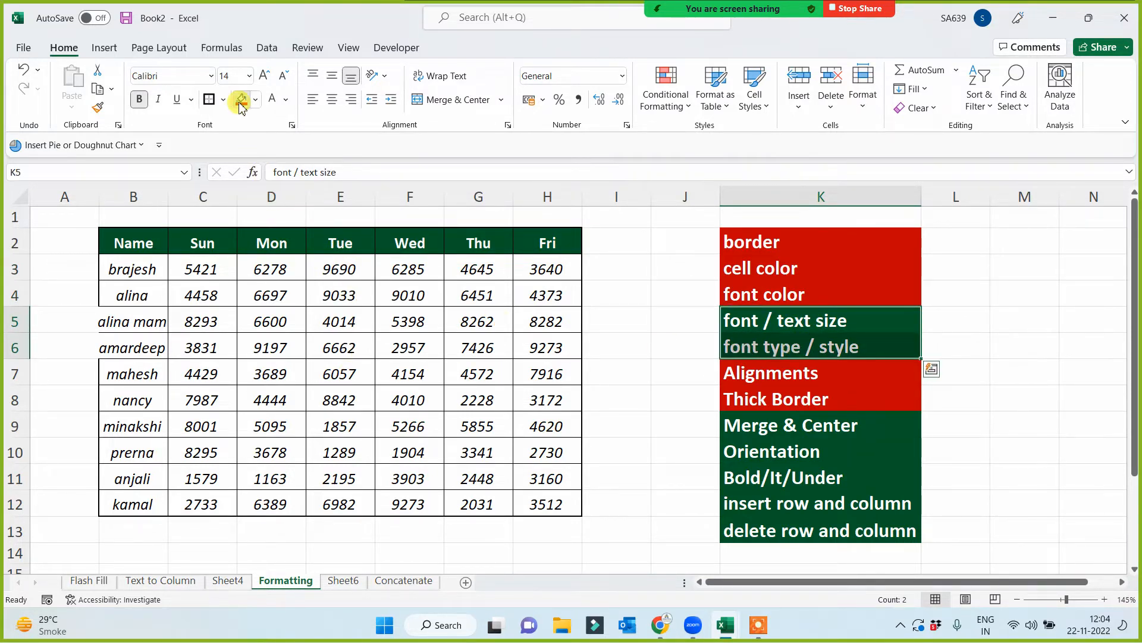
pyautogui.click(313, 348)
# - Set the whole table B2:H12 to the Agency FB font at size 12
pyautogui.click(135, 246)
pyautogui.moveTo(135, 245)
pyautogui.mouseDown()
pyautogui.moveTo(543, 451)
pyautogui.moveTo(577, 508)
pyautogui.mouseUp()
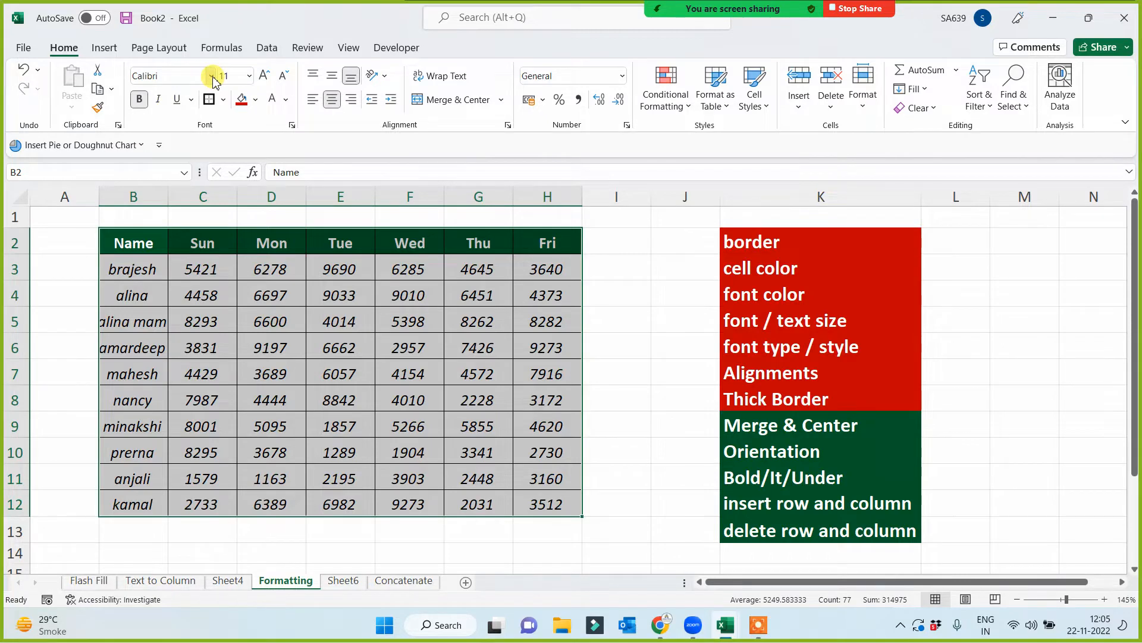
pyautogui.click(213, 78)
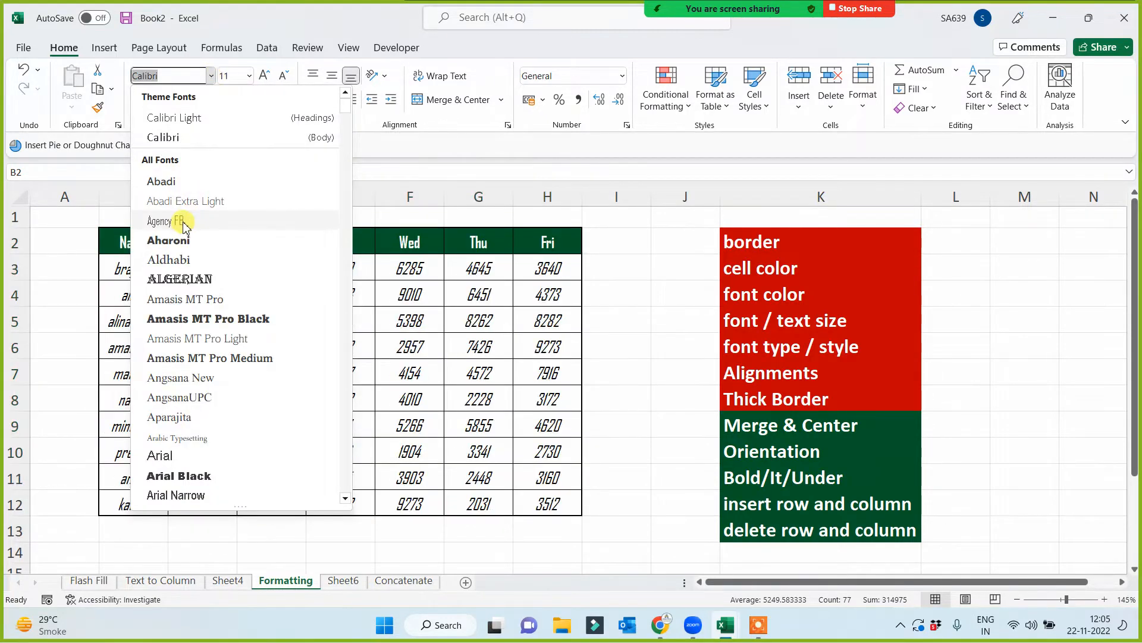
pyautogui.click(182, 221)
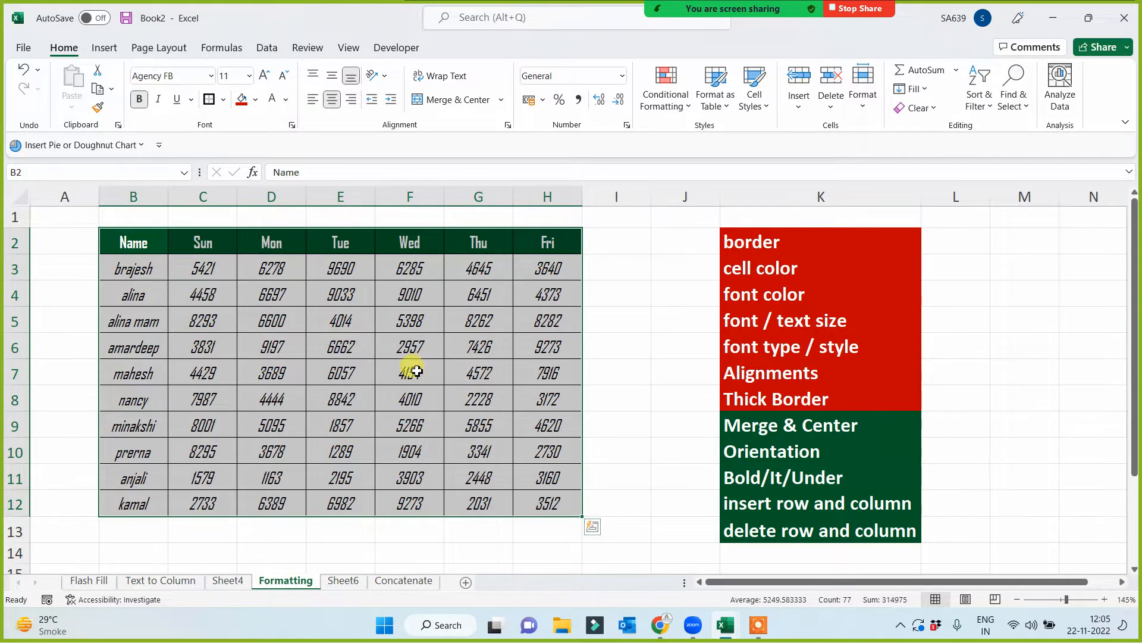
pyautogui.click(250, 77)
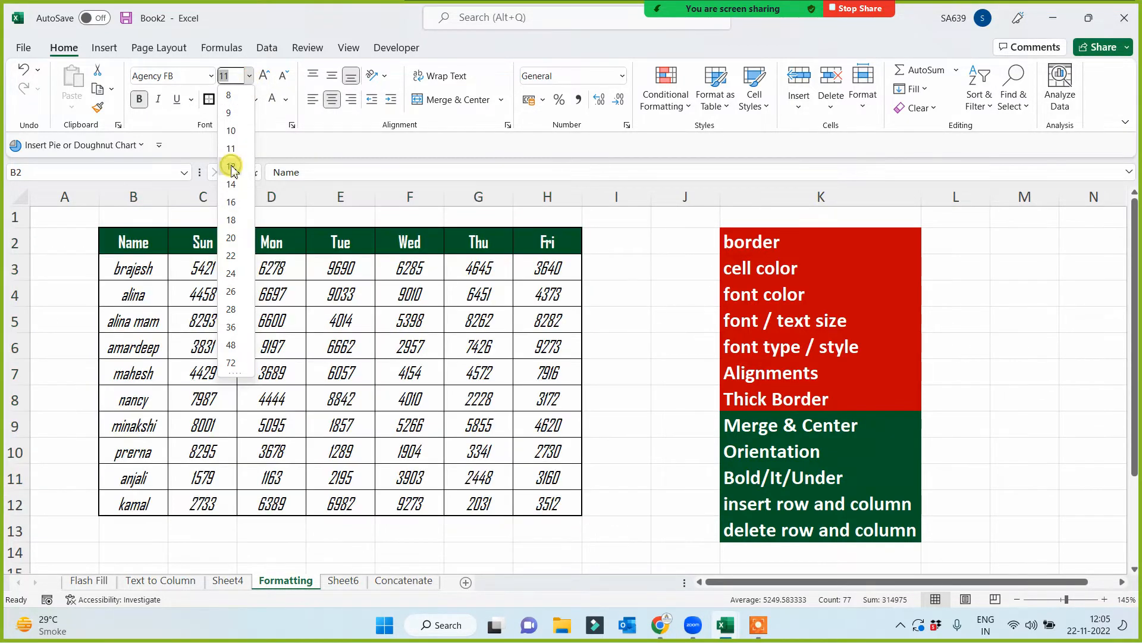
pyautogui.click(232, 169)
pyautogui.click(279, 434)
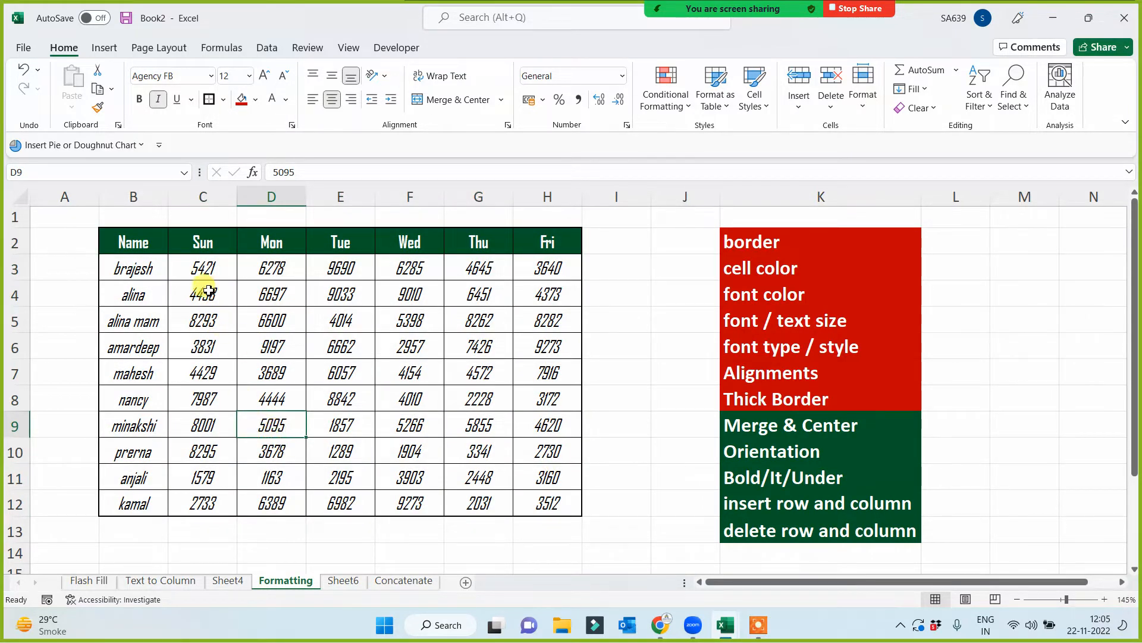
# - Insert a blank column between the Name and Sun columns
pyautogui.click(133, 197)
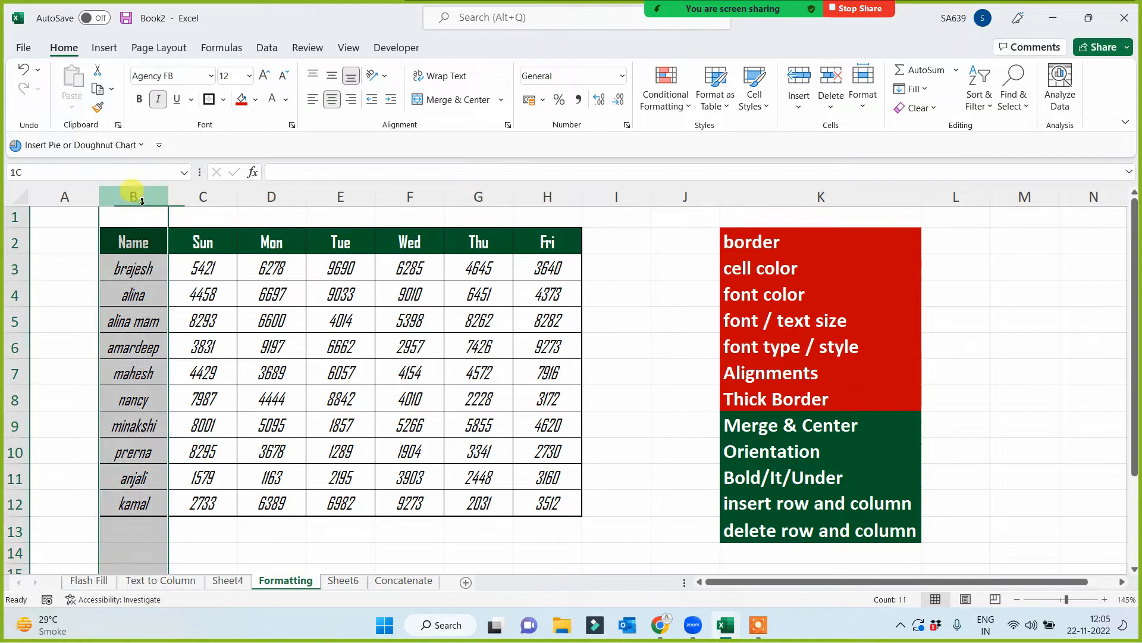
pyautogui.click(203, 197)
pyautogui.rightClick(207, 206)
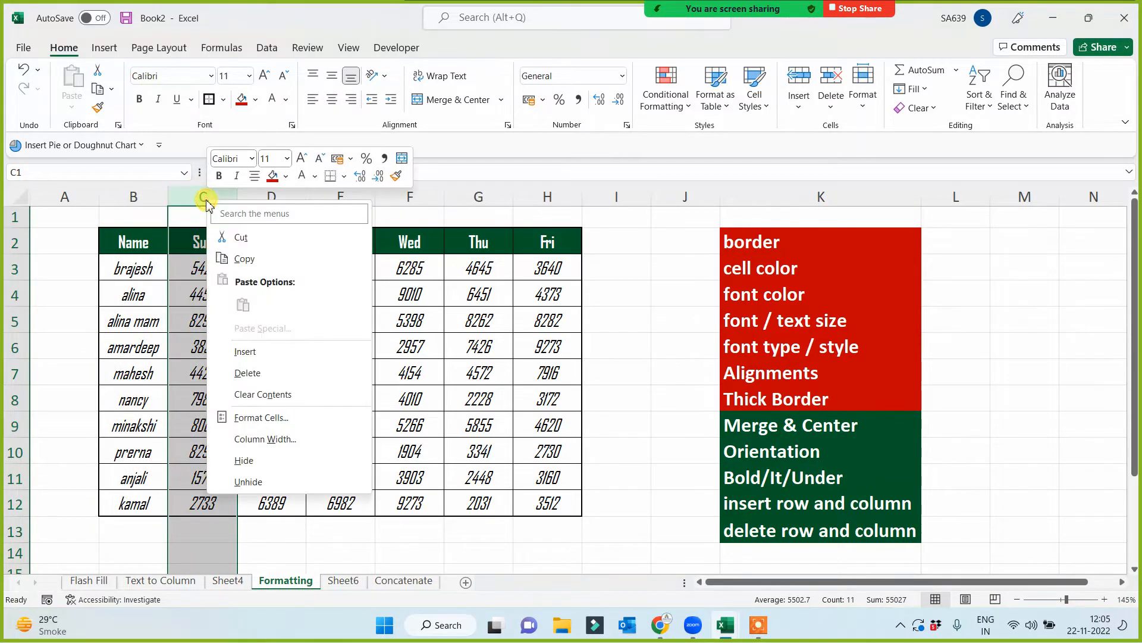
pyautogui.press('Escape')
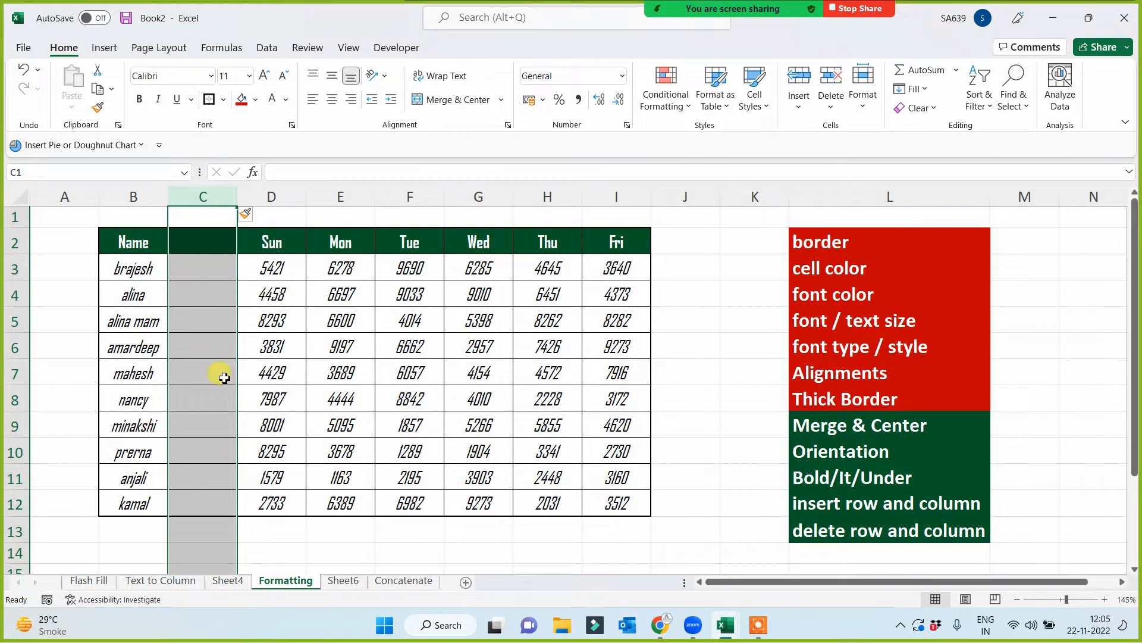
pyautogui.click(210, 374)
# - Insert a blank row at row 4, below the first name in the table
pyautogui.rightClick(13, 295)
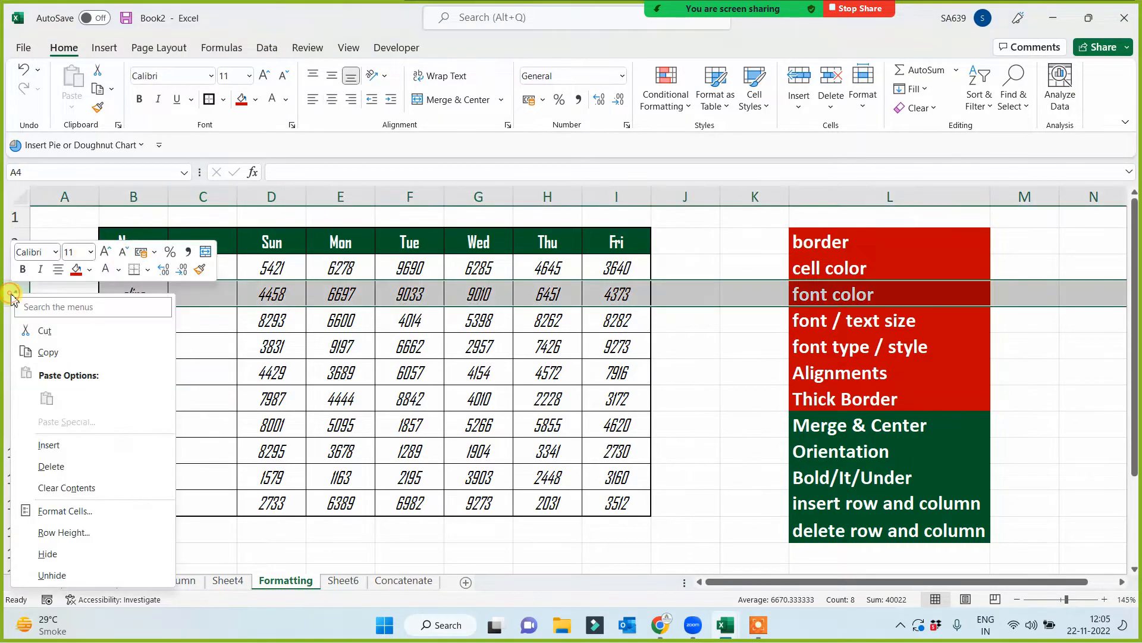
pyautogui.click(48, 445)
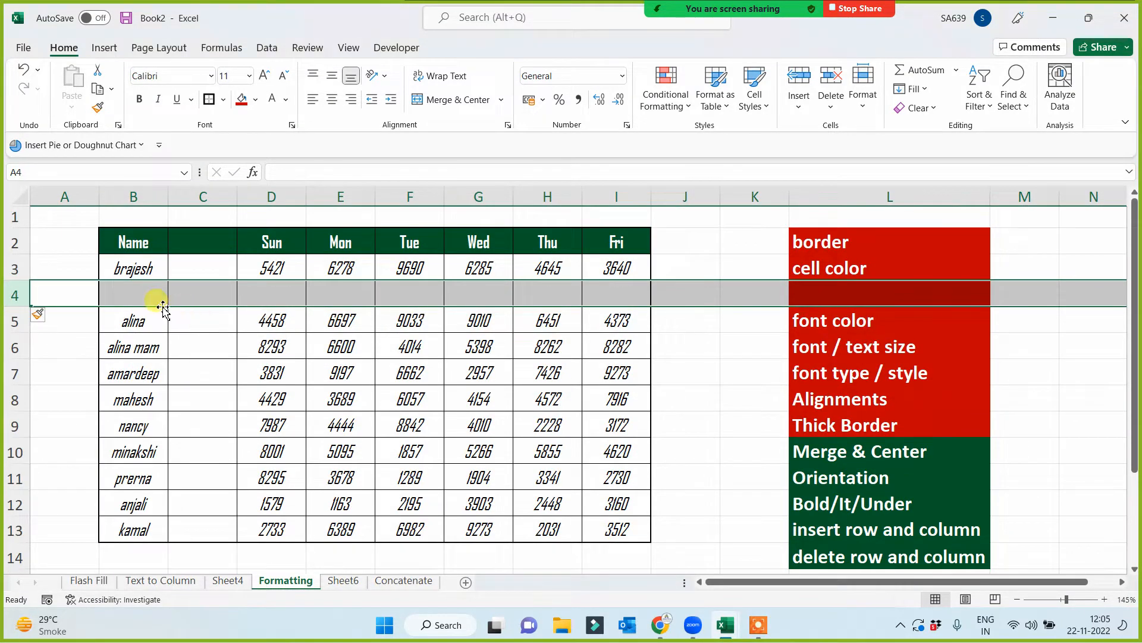
pyautogui.click(138, 294)
pyautogui.moveTo(138, 293); pyautogui.dragTo(599, 293)
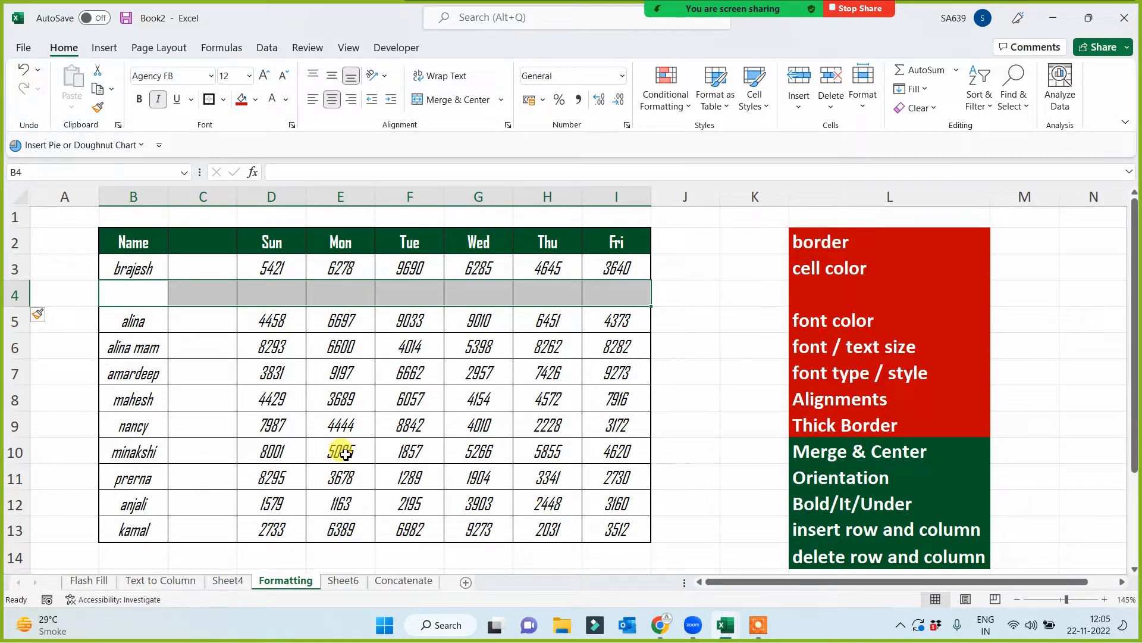
pyautogui.click(260, 416)
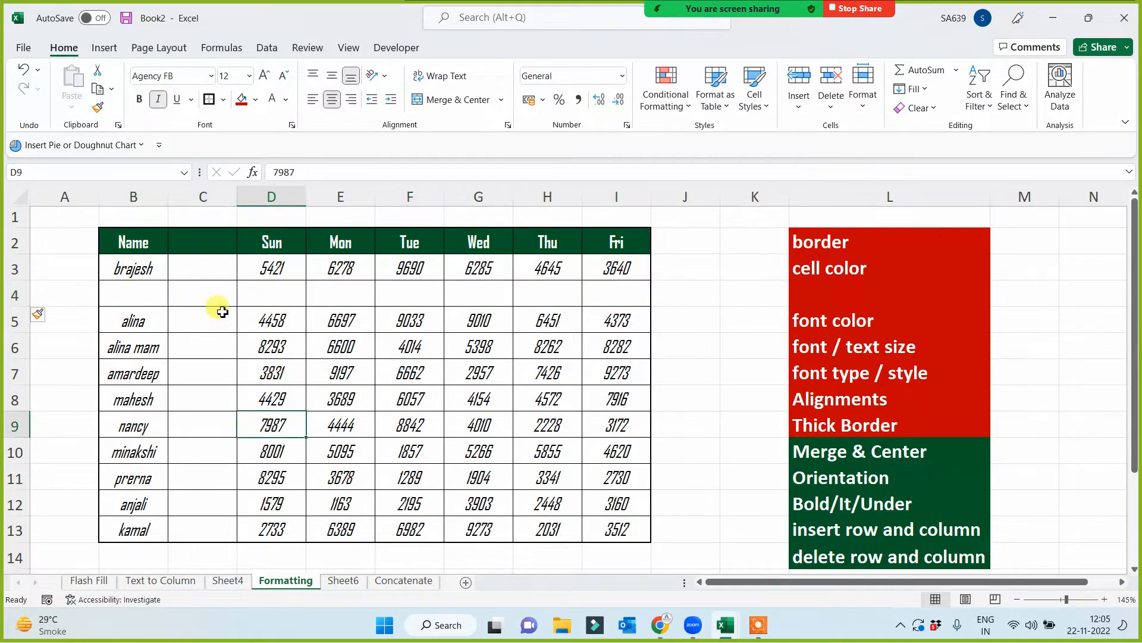
# - Delete the blank row 4 and the blank column C from the sheet
pyautogui.rightClick(17, 295)
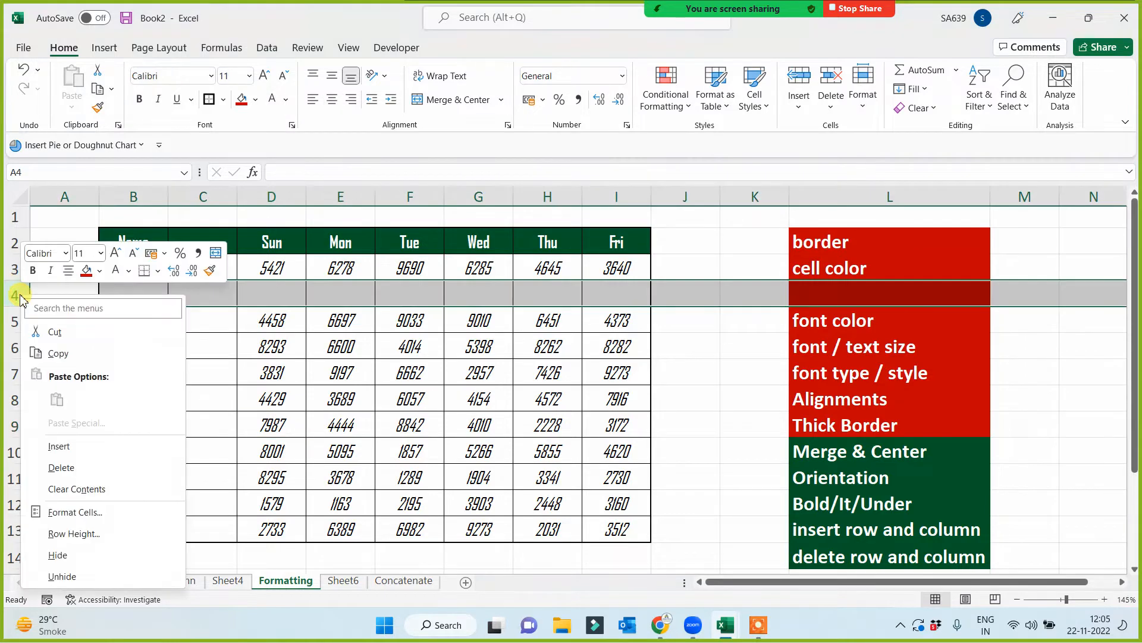
pyautogui.click(57, 466)
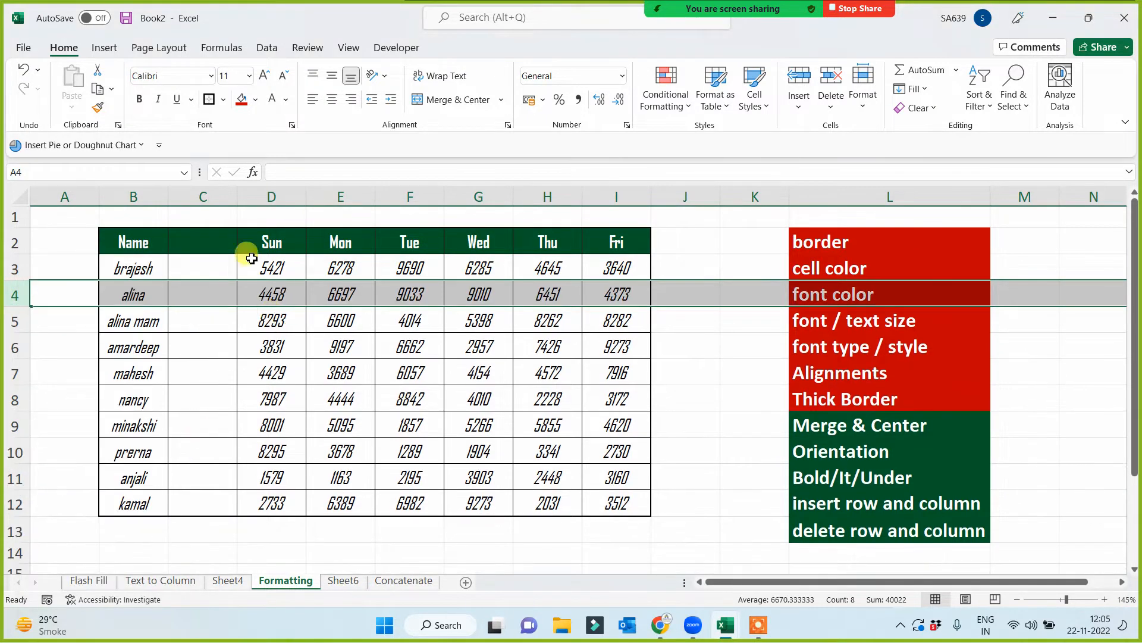
pyautogui.click(203, 197)
pyautogui.rightClick(205, 197)
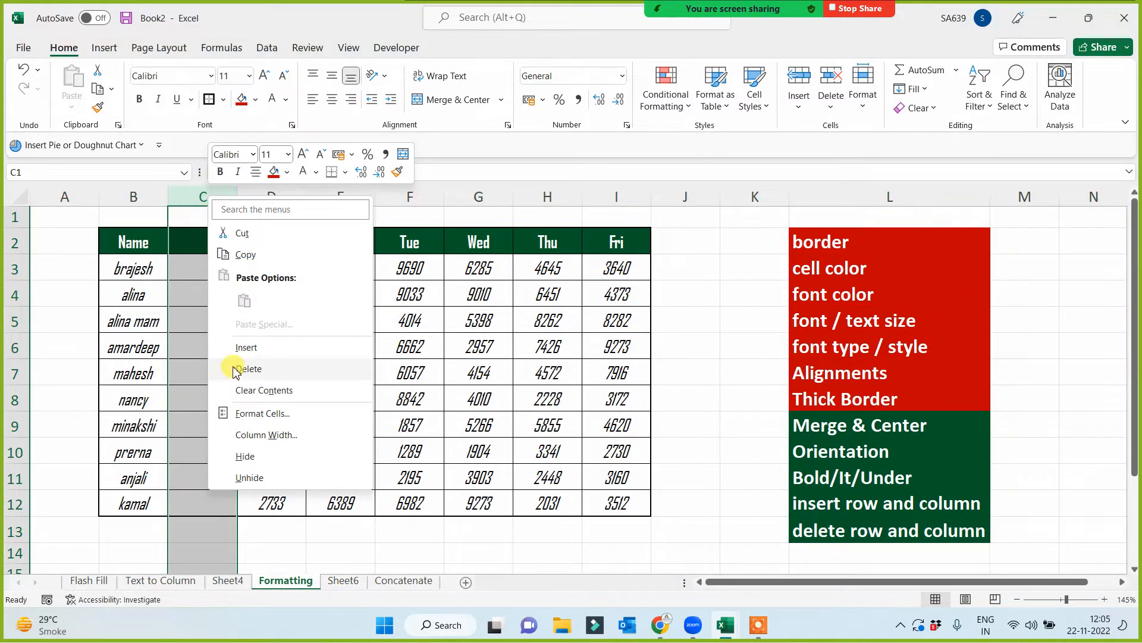
pyautogui.click(240, 370)
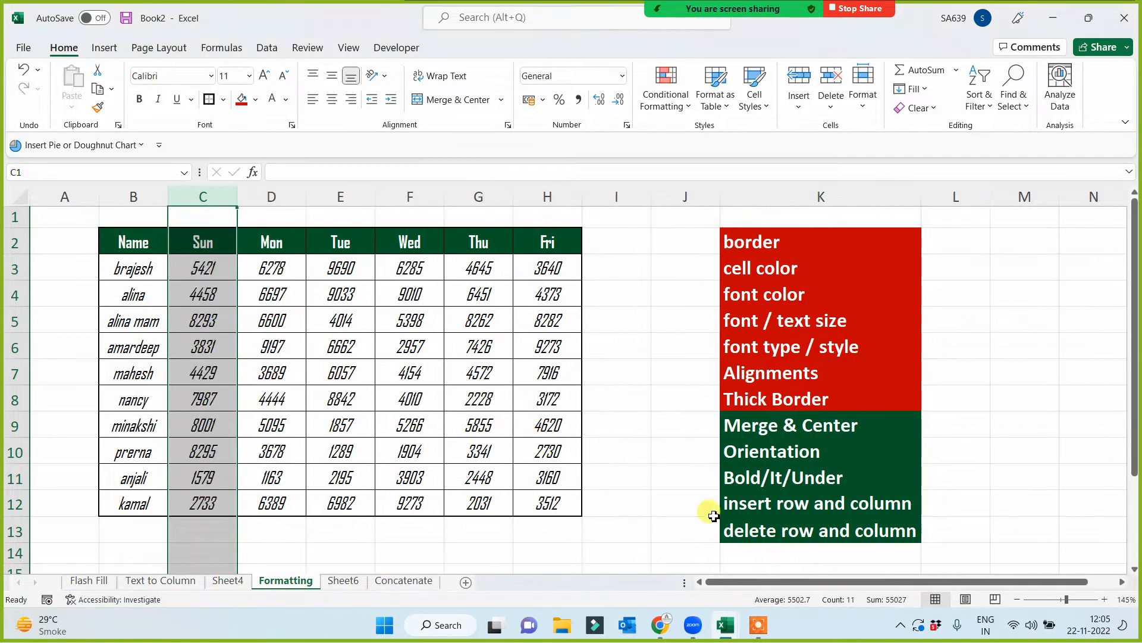
# - Fill the insert row and column, delete row and column, and Bold/It/Under topics in column K red
pyautogui.moveTo(806, 503); pyautogui.dragTo(758, 517)
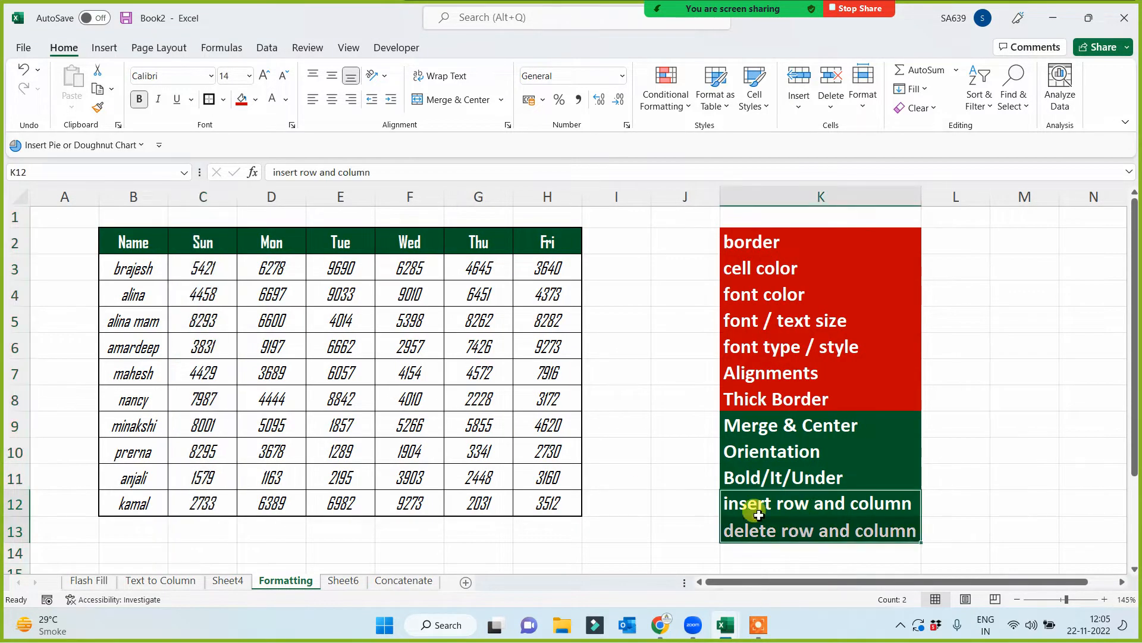
pyautogui.click(241, 99)
pyautogui.click(984, 455)
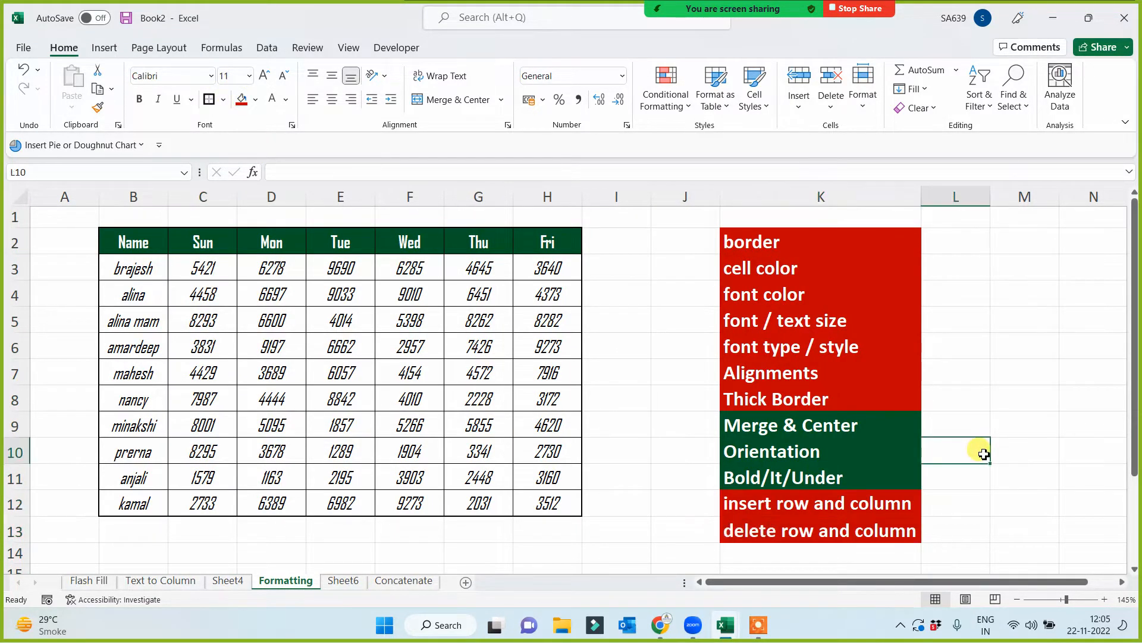
pyautogui.click(814, 480)
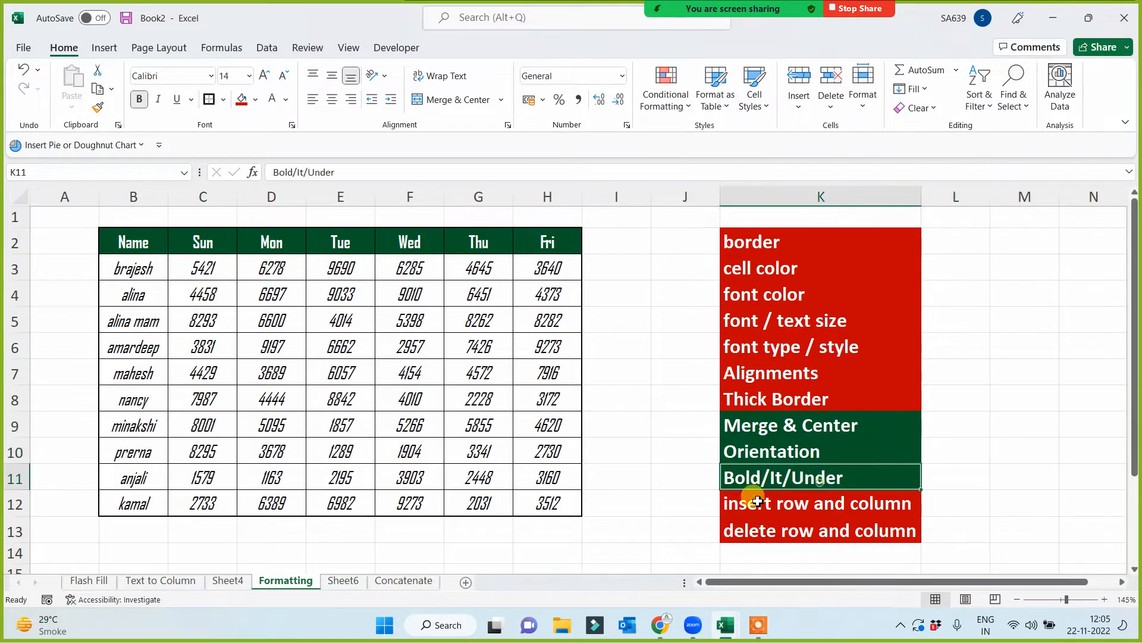
pyautogui.click(241, 101)
pyautogui.click(435, 452)
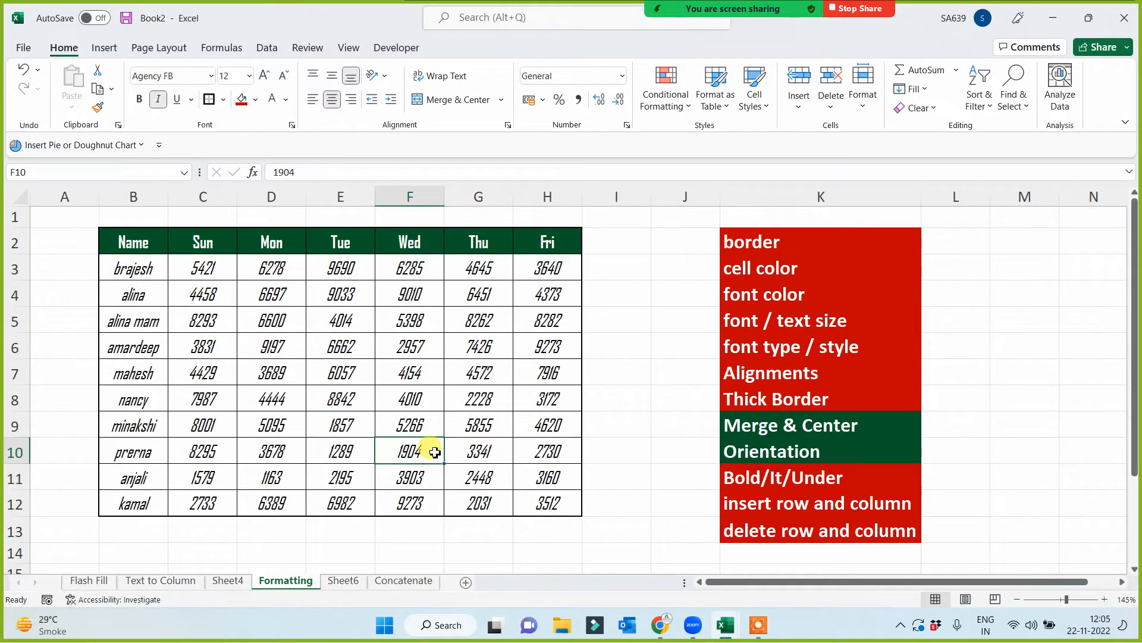
# - Merge and center B1:H1 above the table and make row 1 about twice as tall
pyautogui.moveTo(143, 220); pyautogui.dragTo(553, 209)
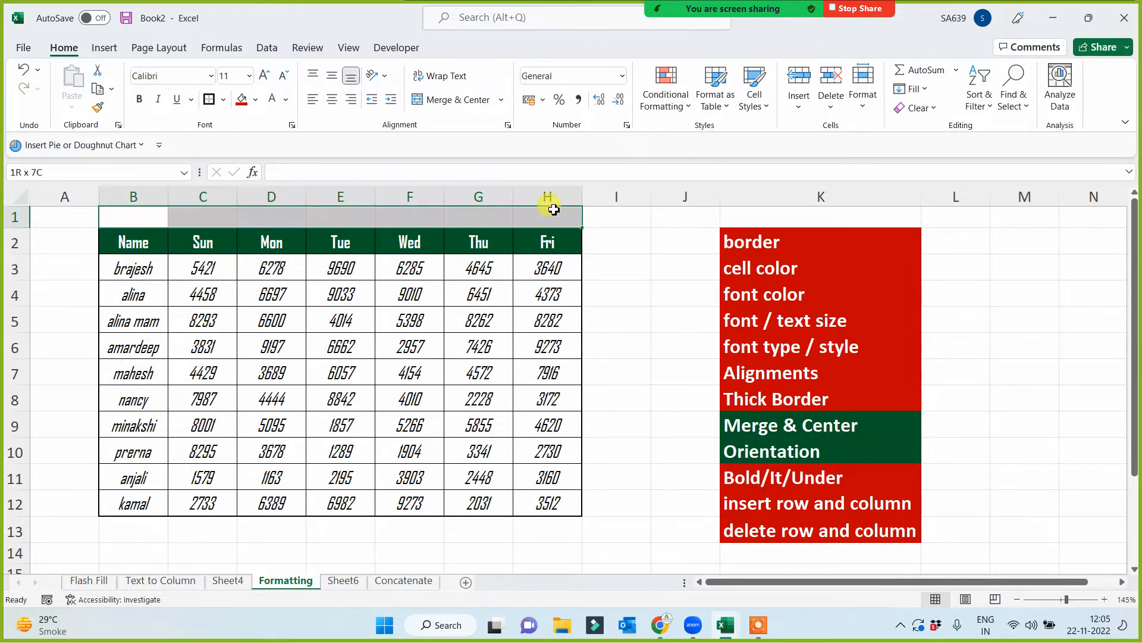
pyautogui.click(442, 100)
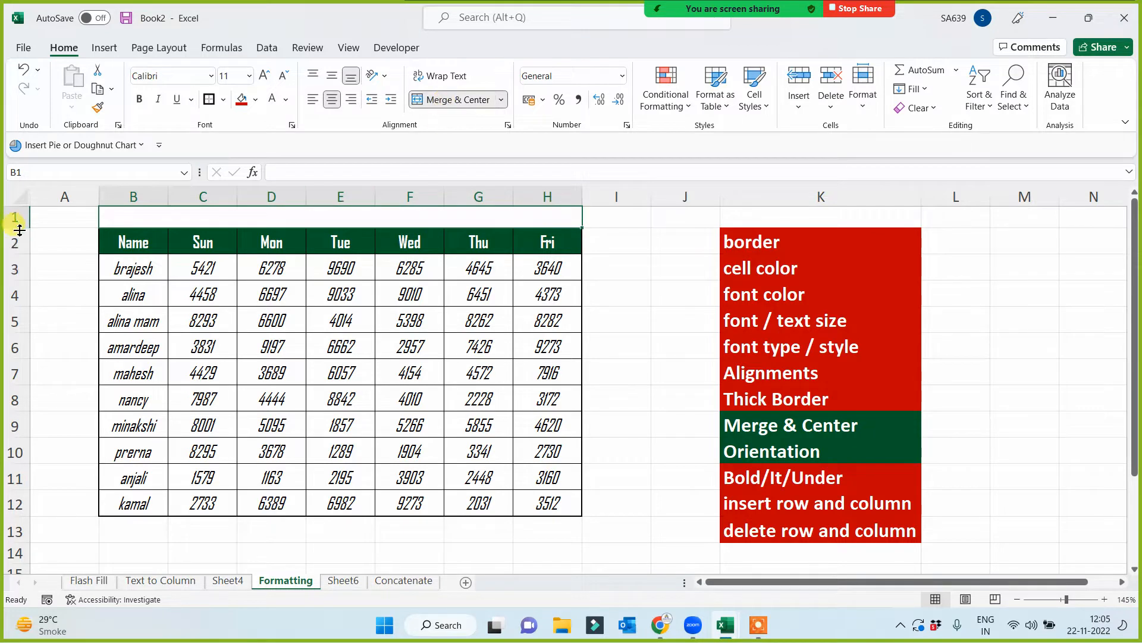
pyautogui.moveTo(19, 228); pyautogui.dragTo(19, 253)
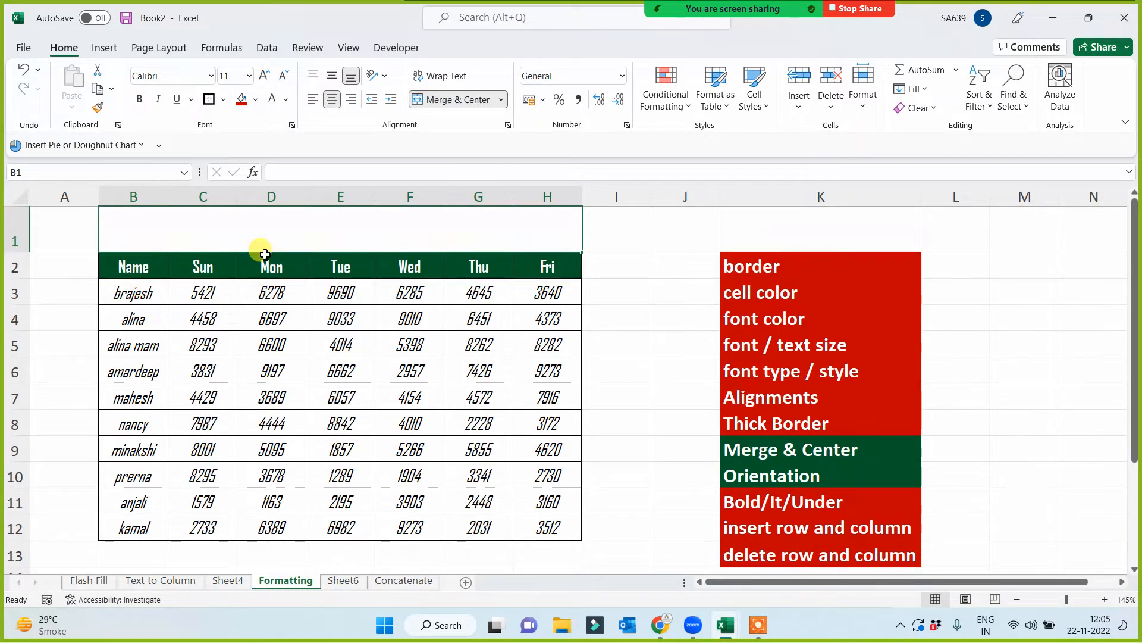
# - Fill the merged title cell B1 red and enter the title "Sales Analysis for 2021 - 2022" in it
pyautogui.click(241, 107)
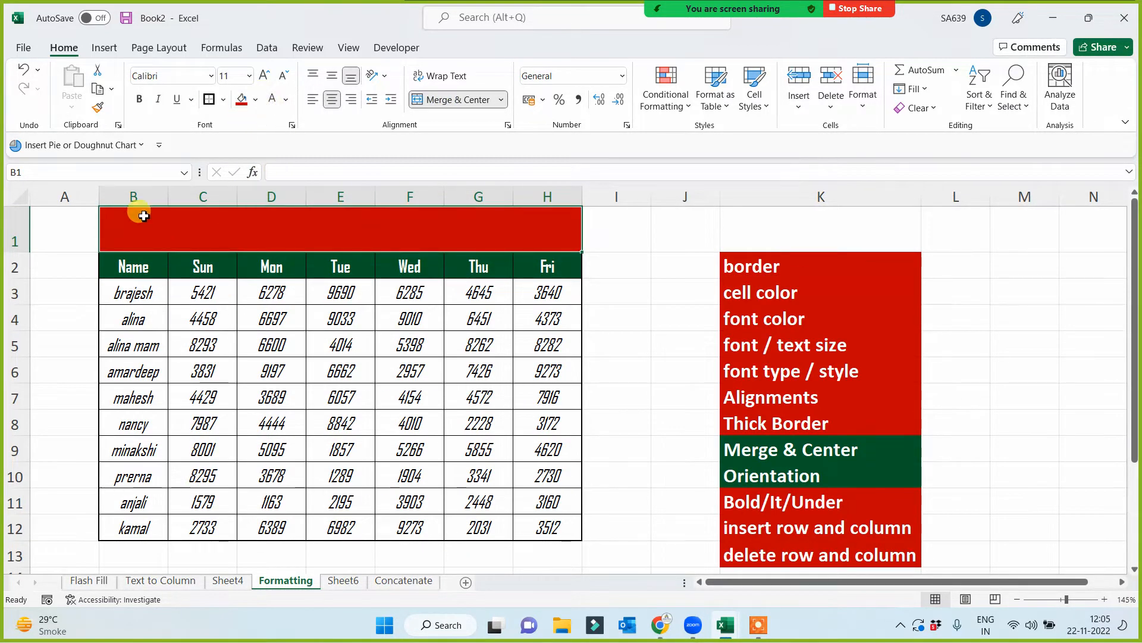
pyautogui.doubleClick(329, 226)
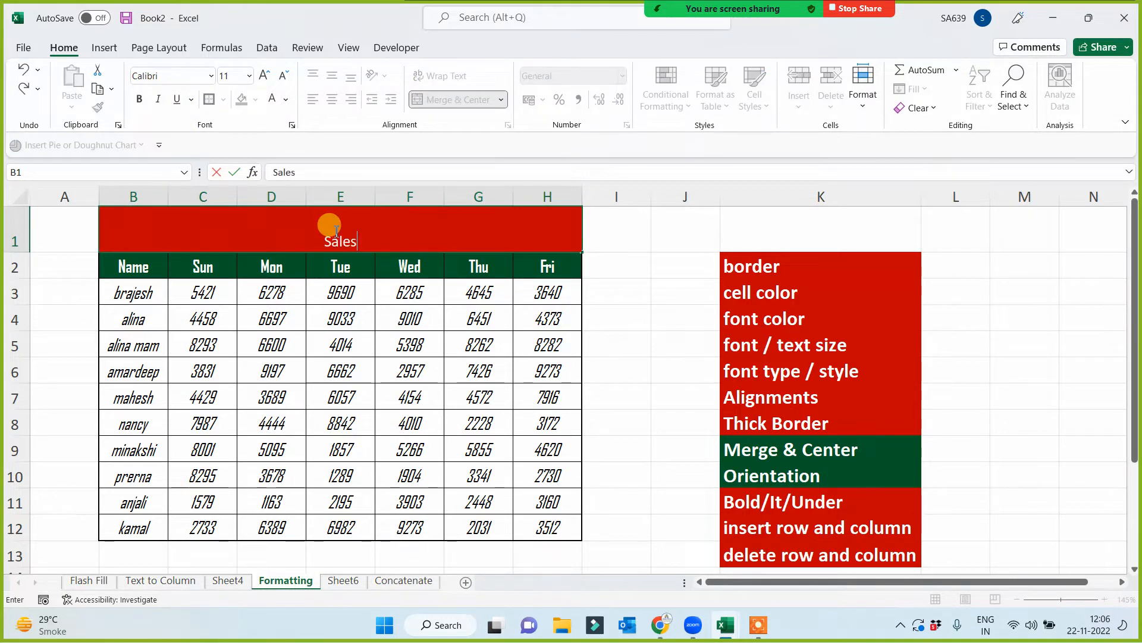
pyautogui.write('Sales Analyusis')
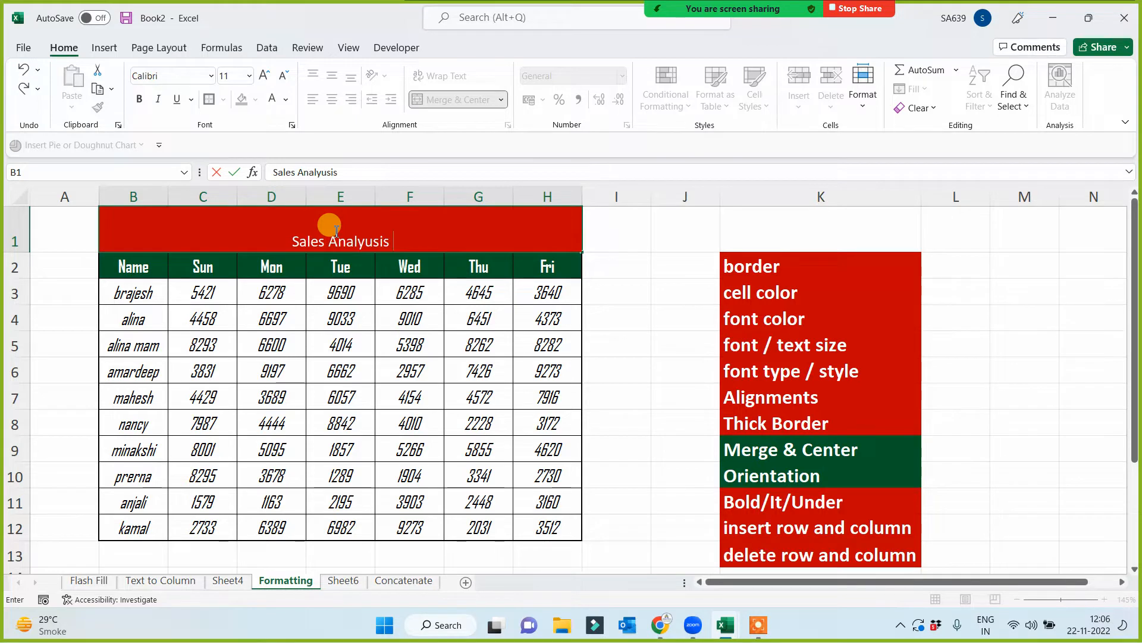
pyautogui.press('BackSpace')
pyautogui.press('BackSpace')
pyautogui.write('is for ')
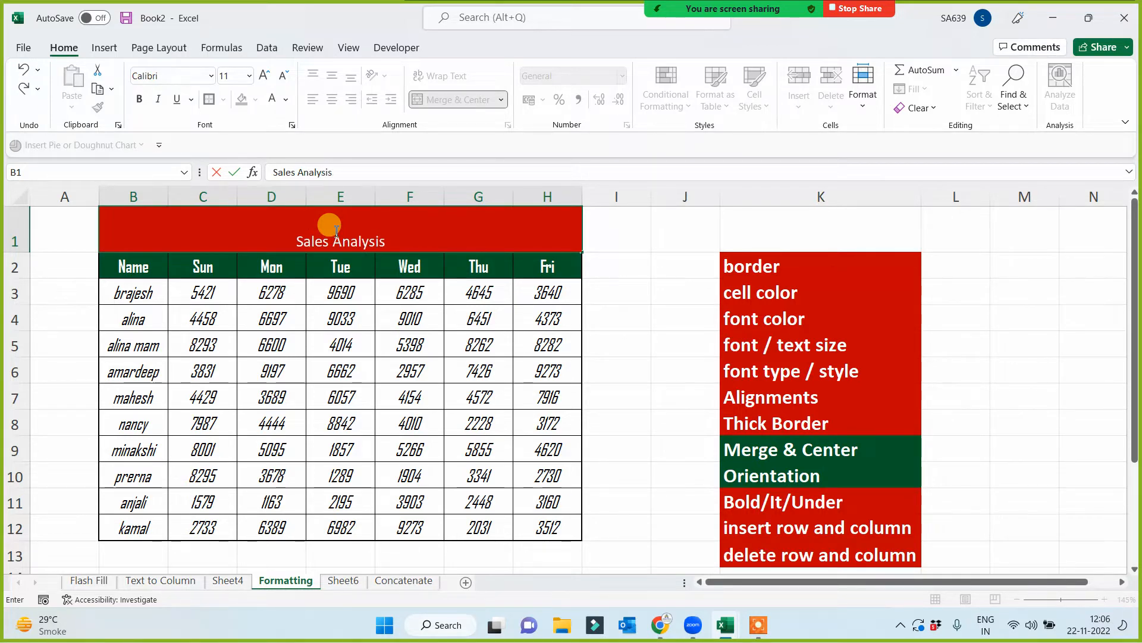
pyautogui.write('2021')
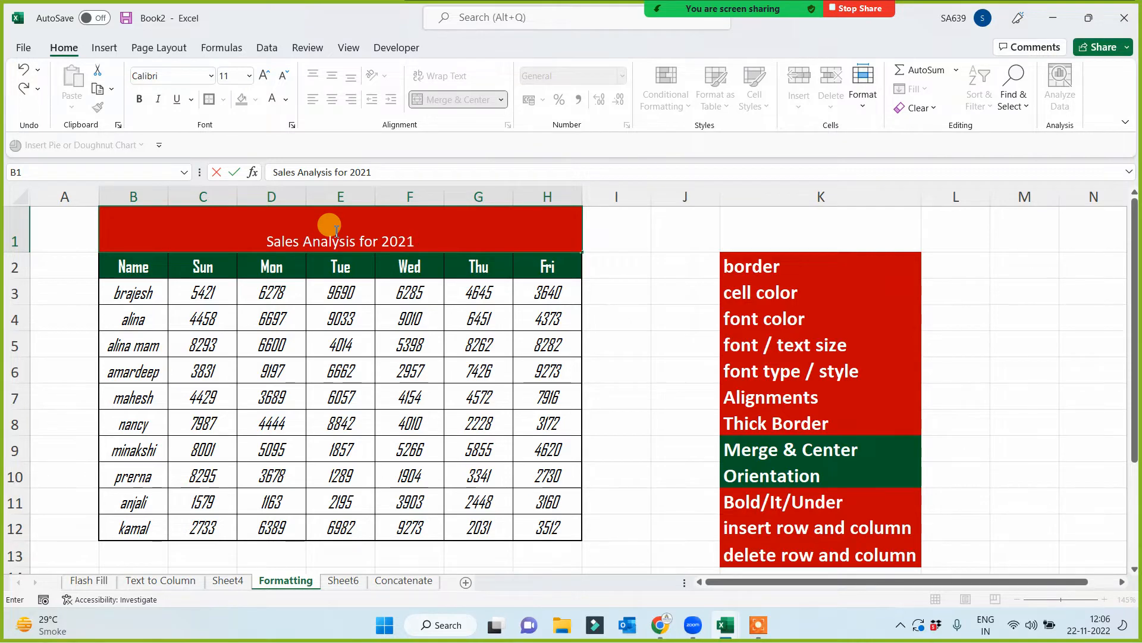
pyautogui.write(' - 2021')
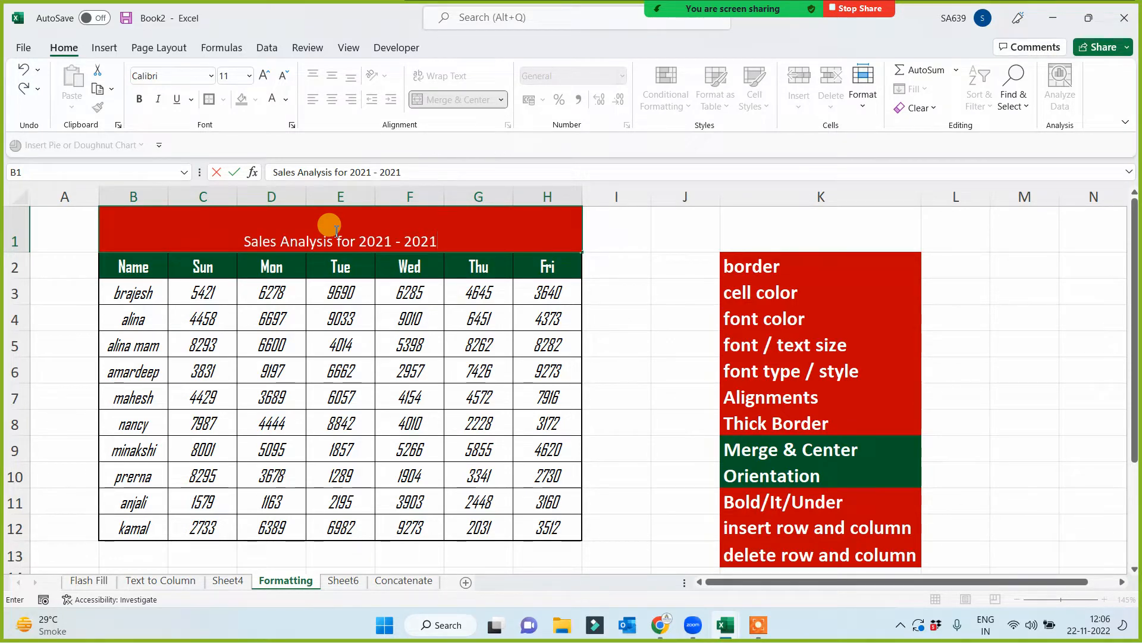
pyautogui.press('BackSpace')
pyautogui.write('2')
pyautogui.click(280, 465)
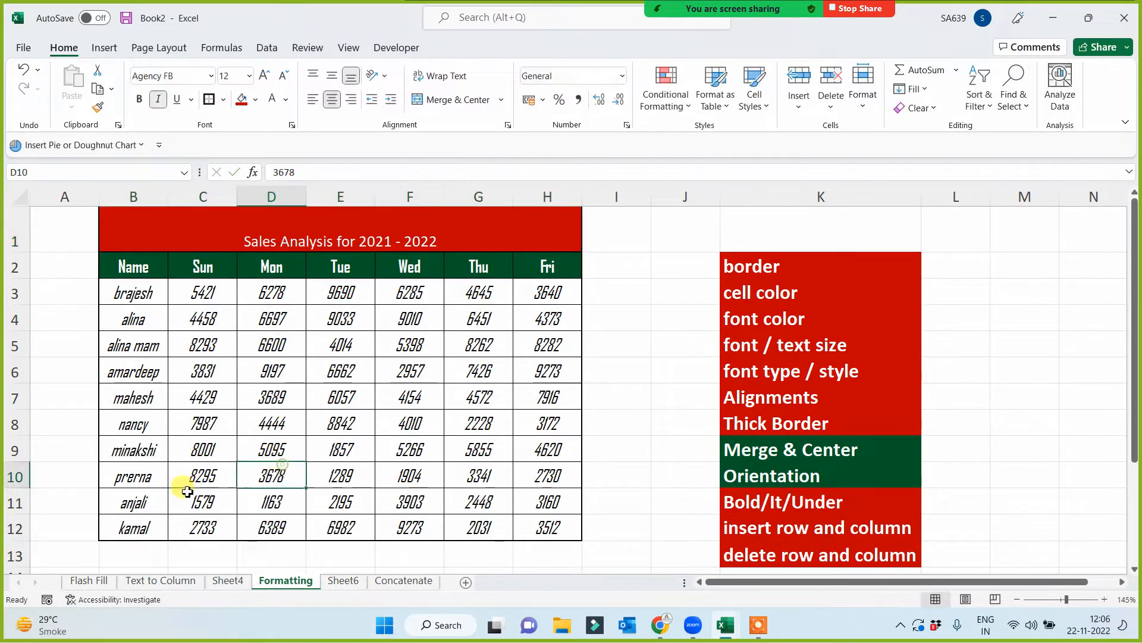
# - Format the merged title in B1 with font size 16, middle vertical alignment and bold
pyautogui.click(310, 240)
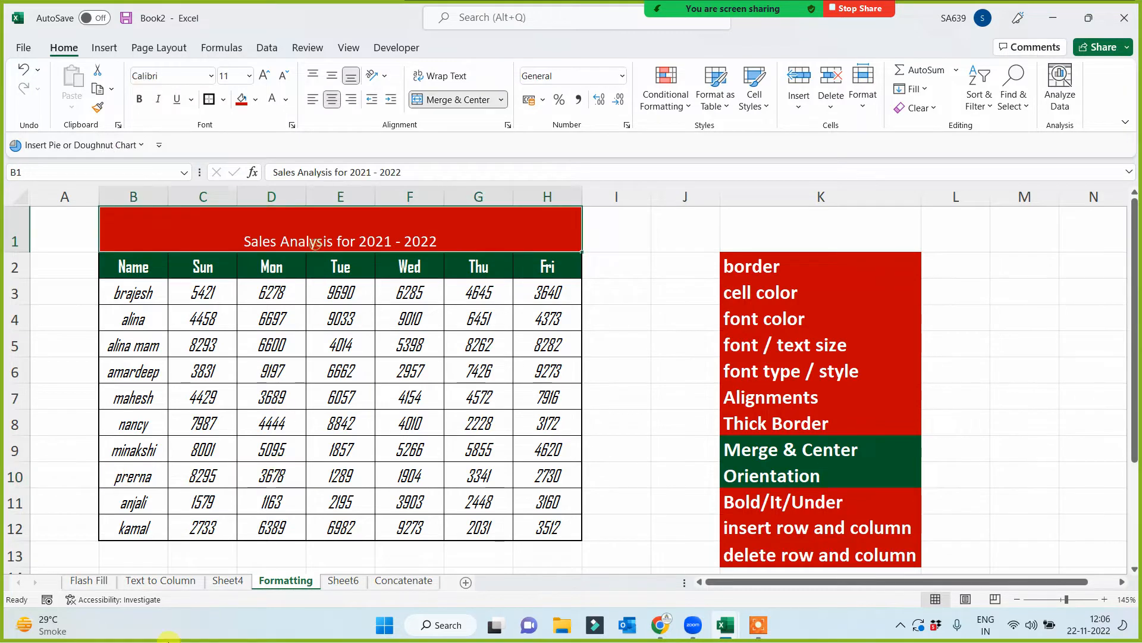
pyautogui.click(250, 79)
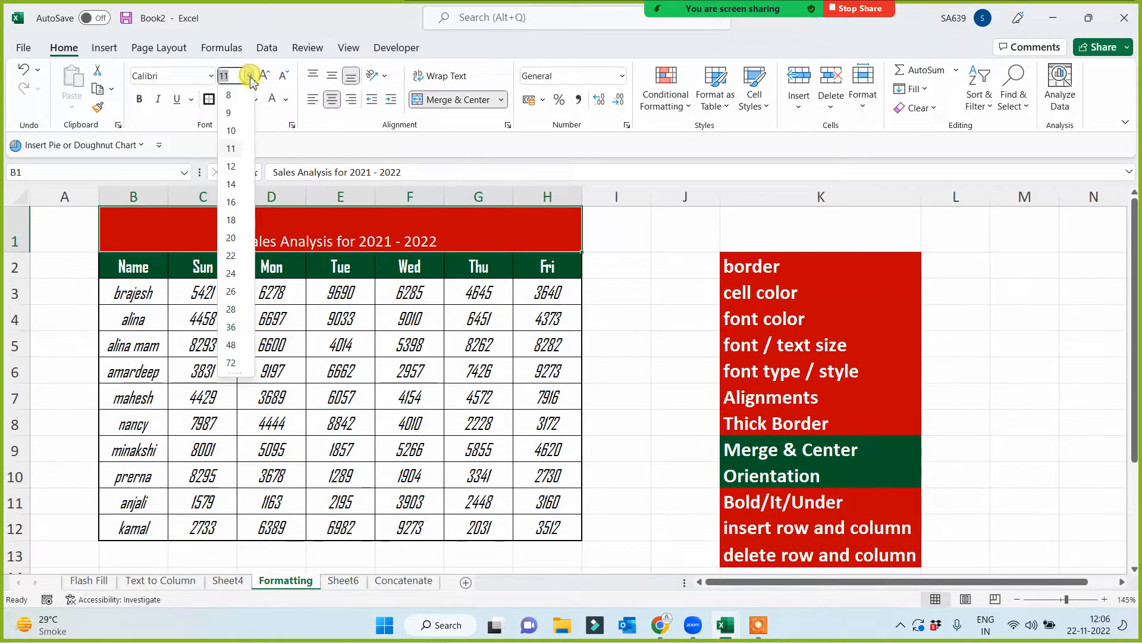
pyautogui.click(232, 199)
pyautogui.click(332, 76)
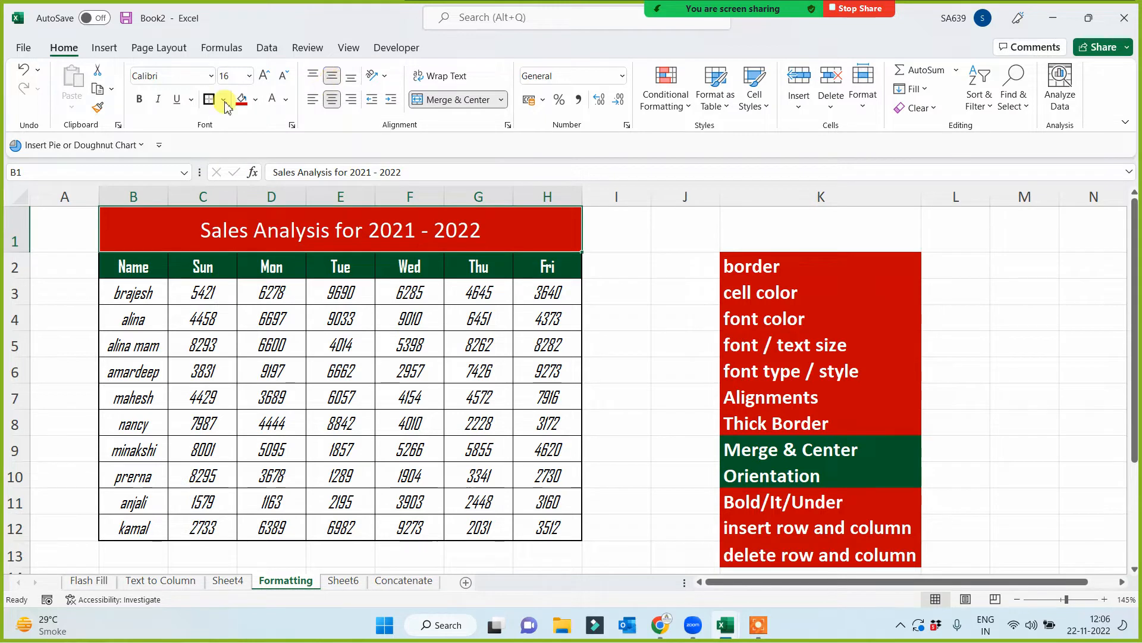
pyautogui.click(138, 98)
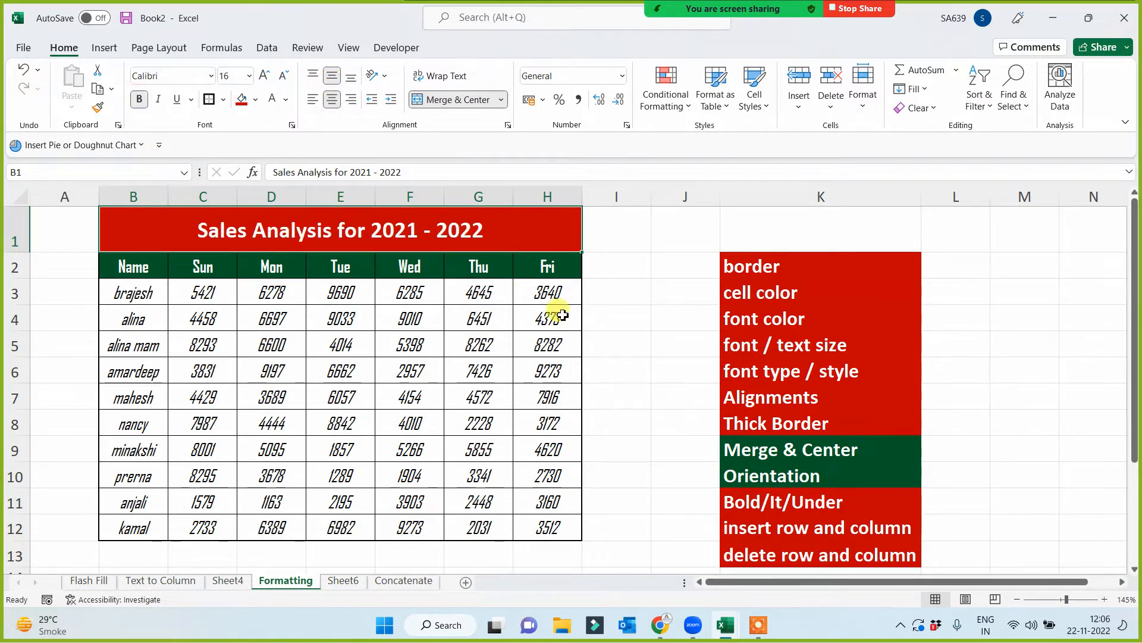
pyautogui.click(646, 282)
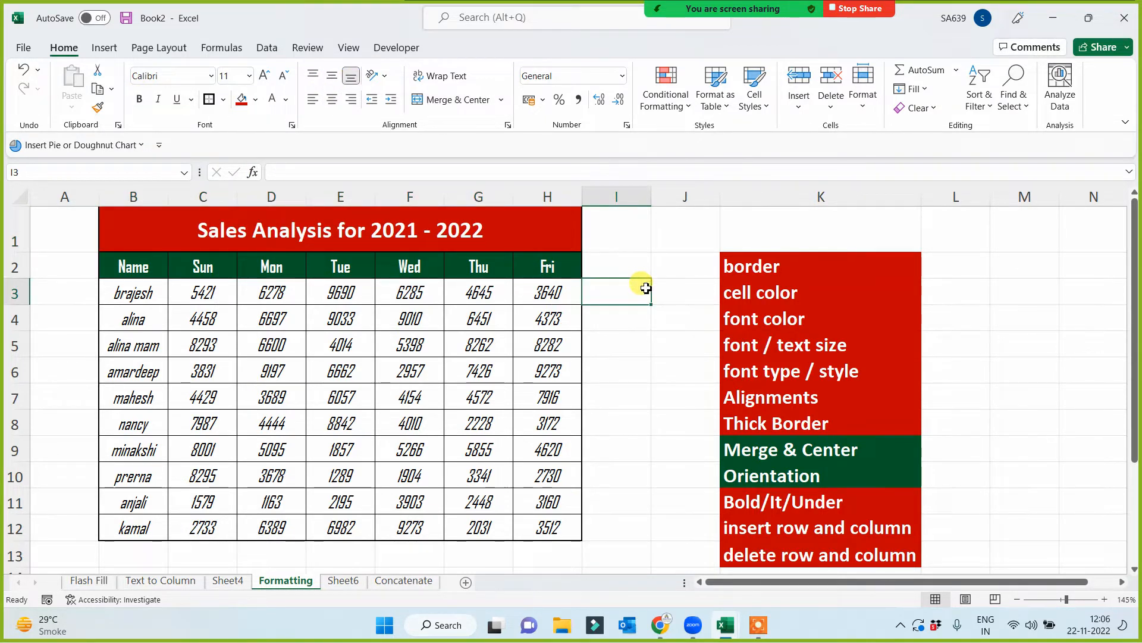
# - Fill the Merge & Center and Orientation topics in column K red
pyautogui.click(761, 451)
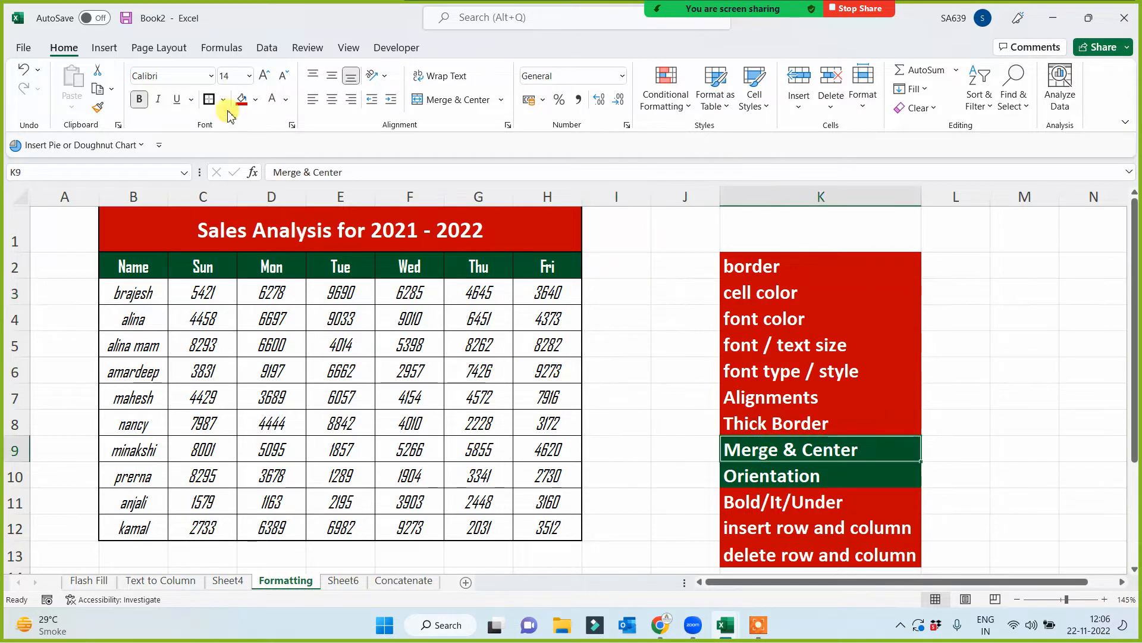
pyautogui.click(629, 416)
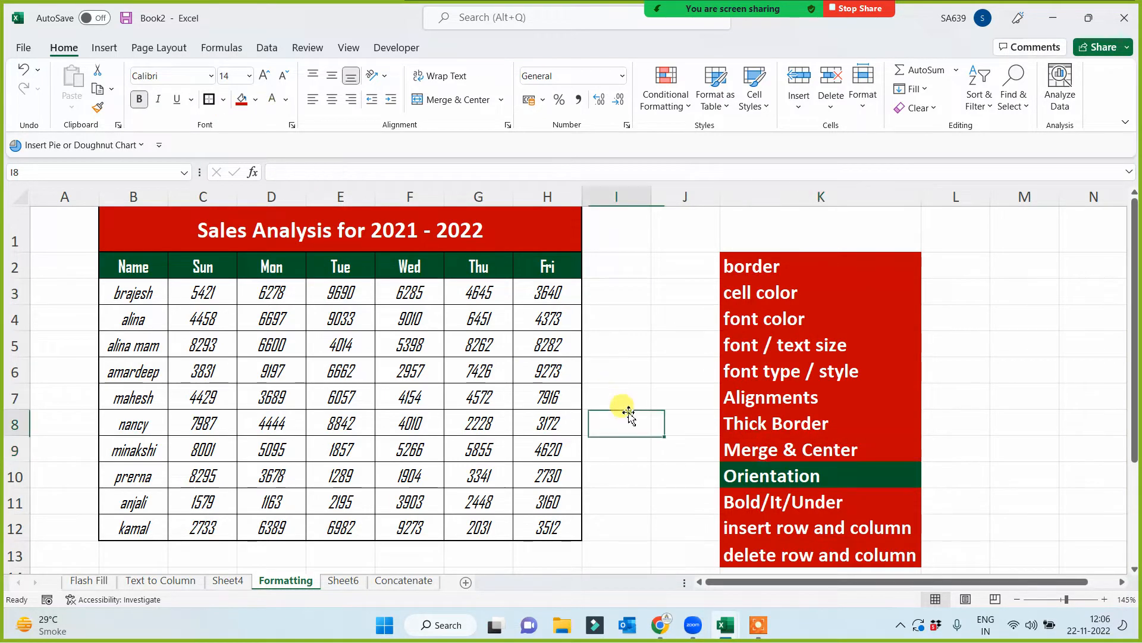
pyautogui.click(745, 476)
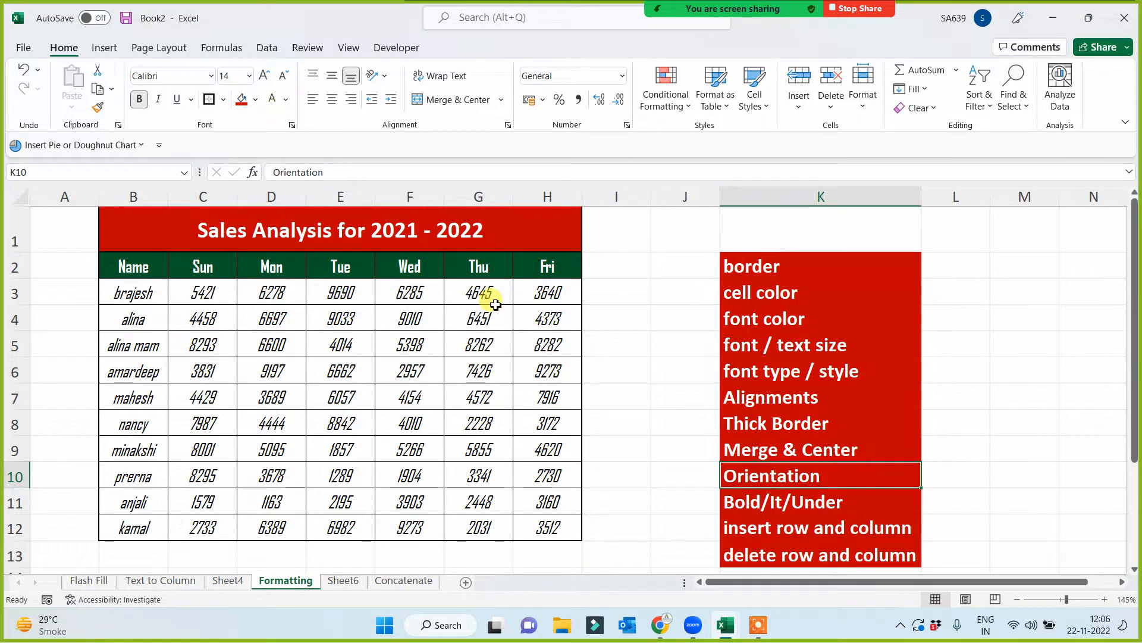
pyautogui.click(622, 368)
# - Select the empty cells I1:I12 directly beside the sales table
pyautogui.click(612, 231)
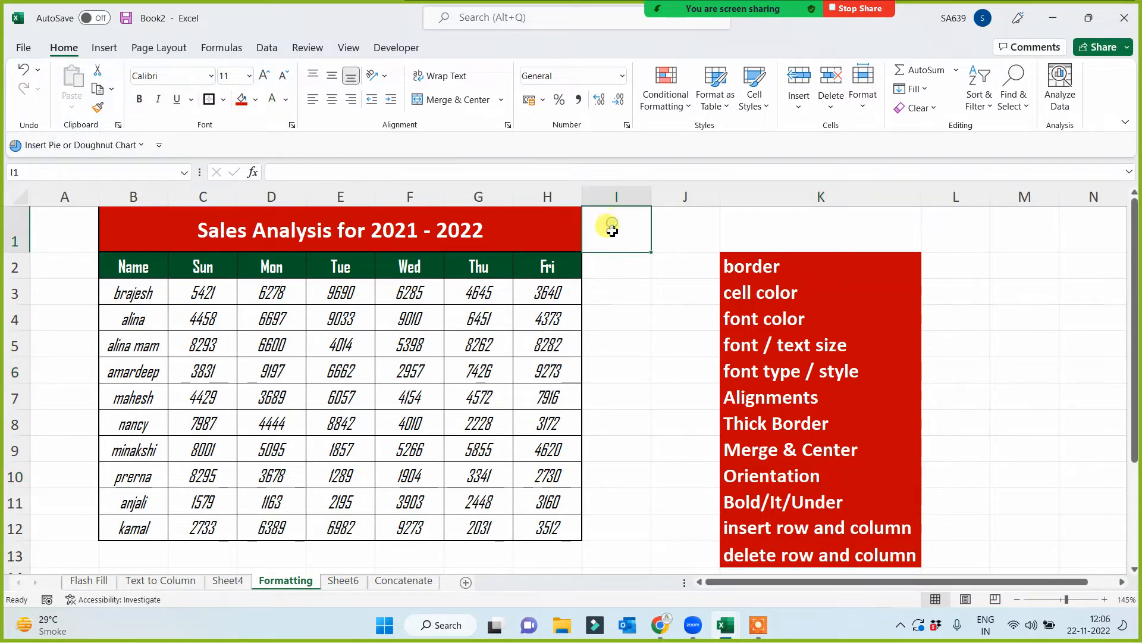
pyautogui.moveTo(618, 220); pyautogui.dragTo(597, 528)
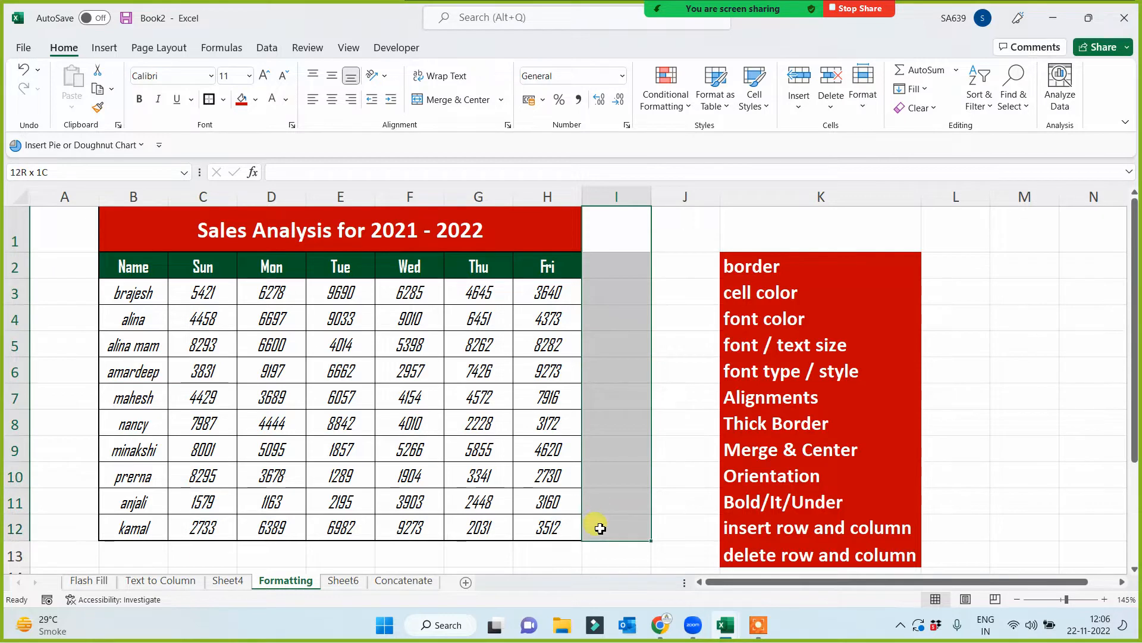
# - Merge and center cells I1:I12 beside the sales table and fill the merged cell red
pyautogui.click(445, 105)
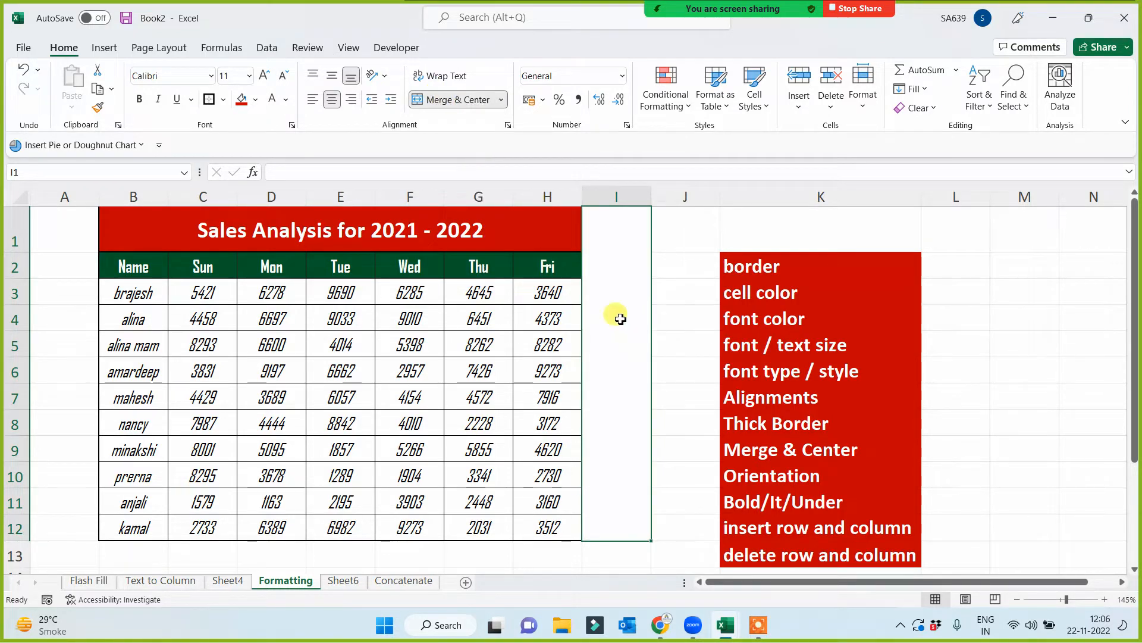
pyautogui.click(242, 101)
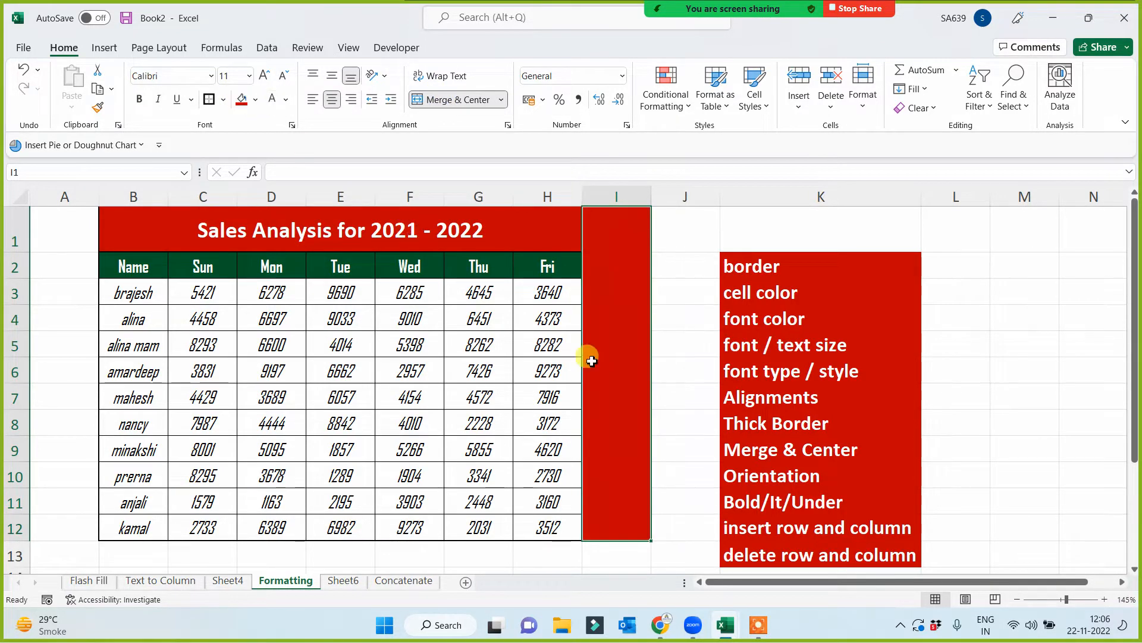
# - Enter the note "This report is created by Team 12" in the merged red cell beside the table
pyautogui.doubleClick(613, 382)
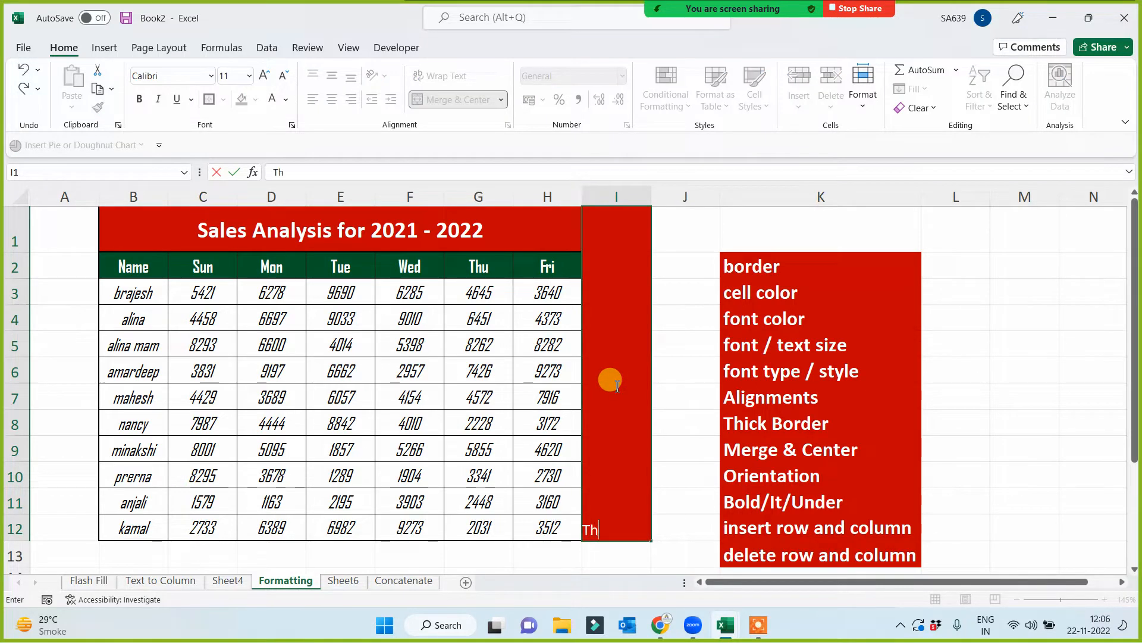
pyautogui.write('This report is created by')
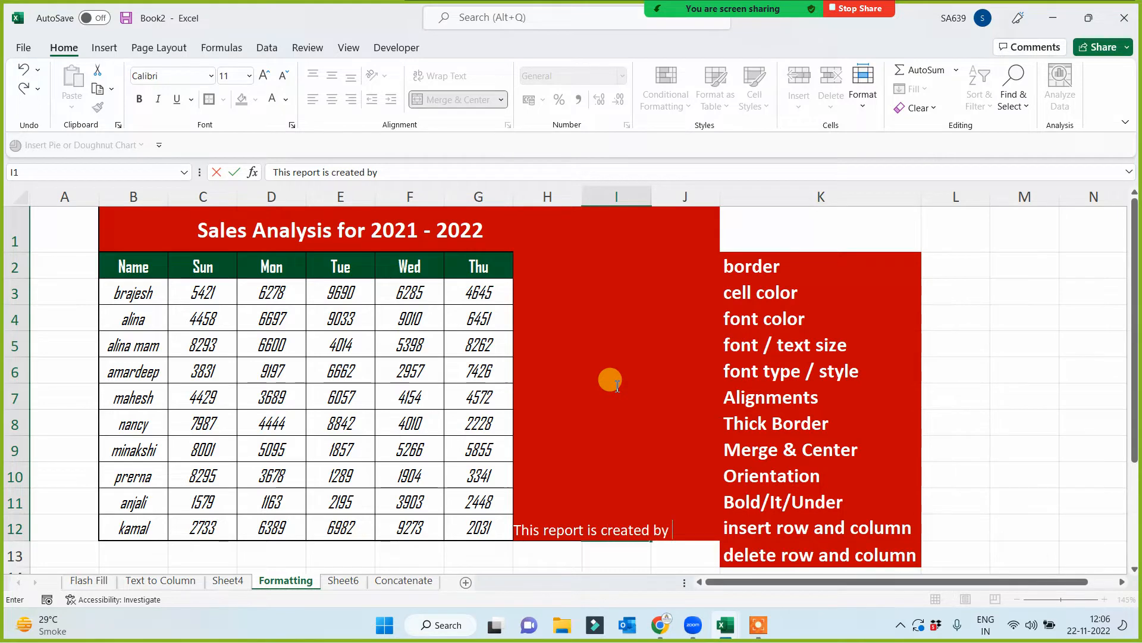
pyautogui.write(' Team 12')
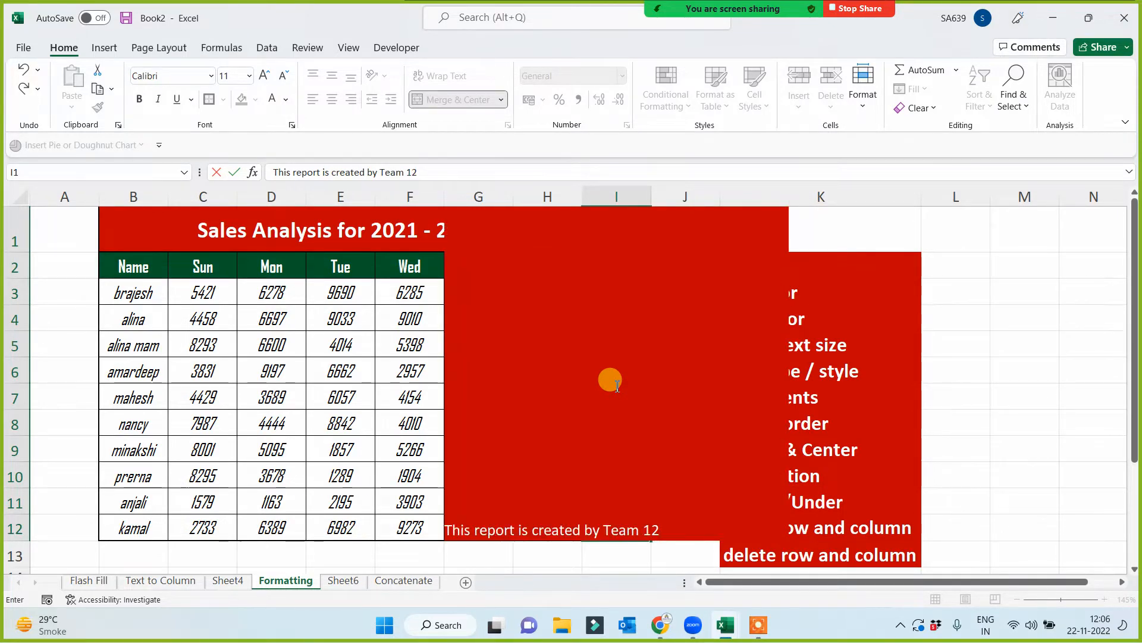
pyautogui.press('Return')
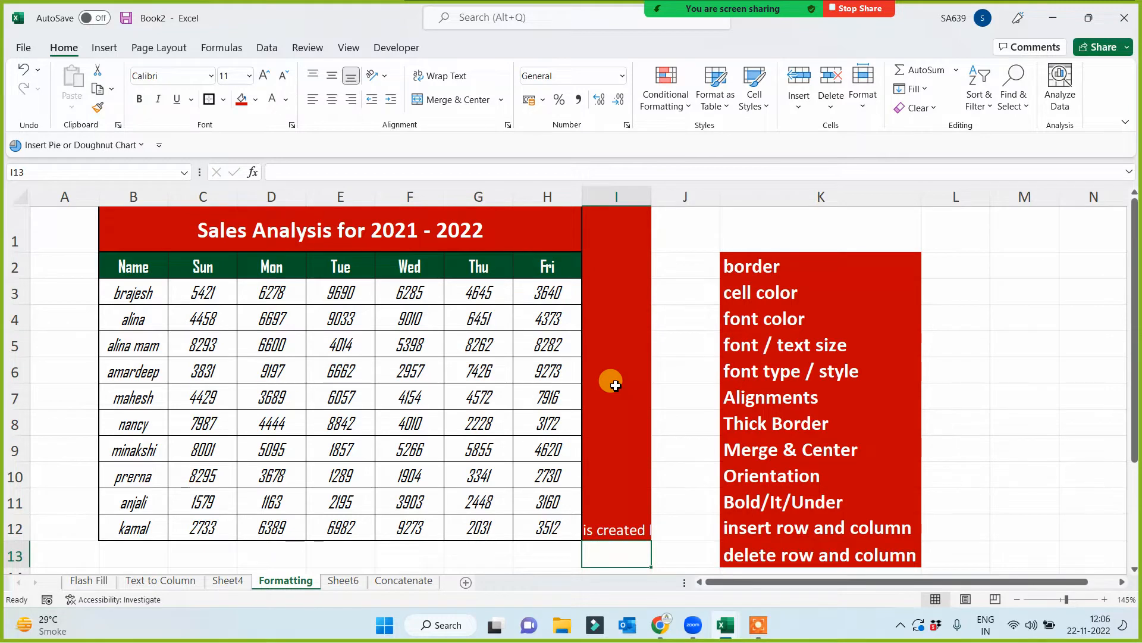
pyautogui.click(613, 393)
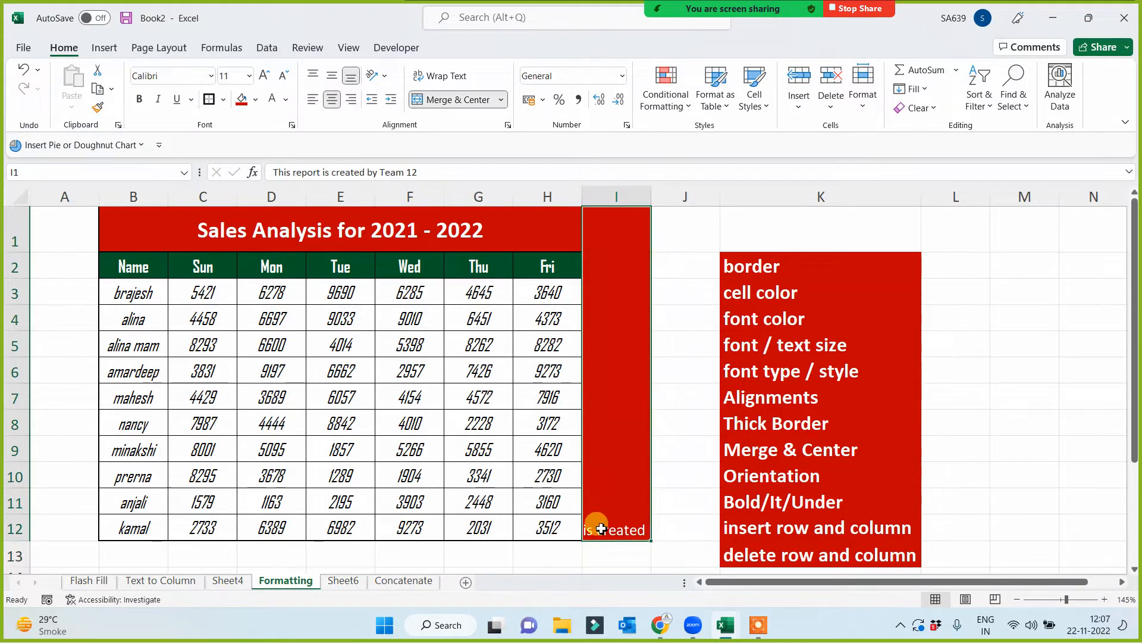
pyautogui.click(586, 556)
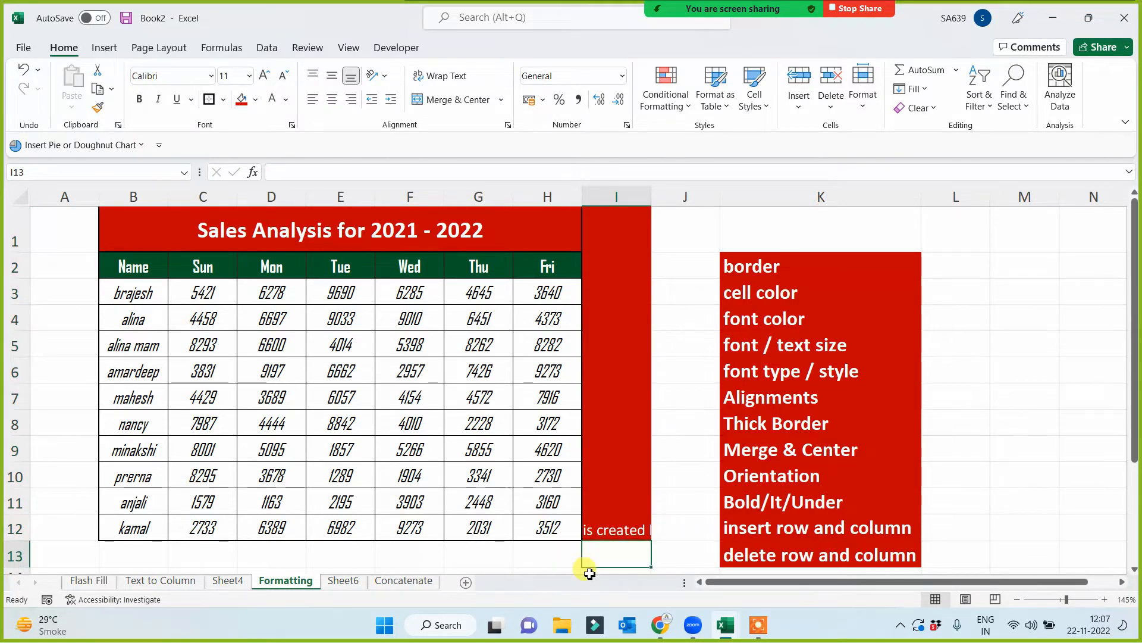
pyautogui.click(597, 494)
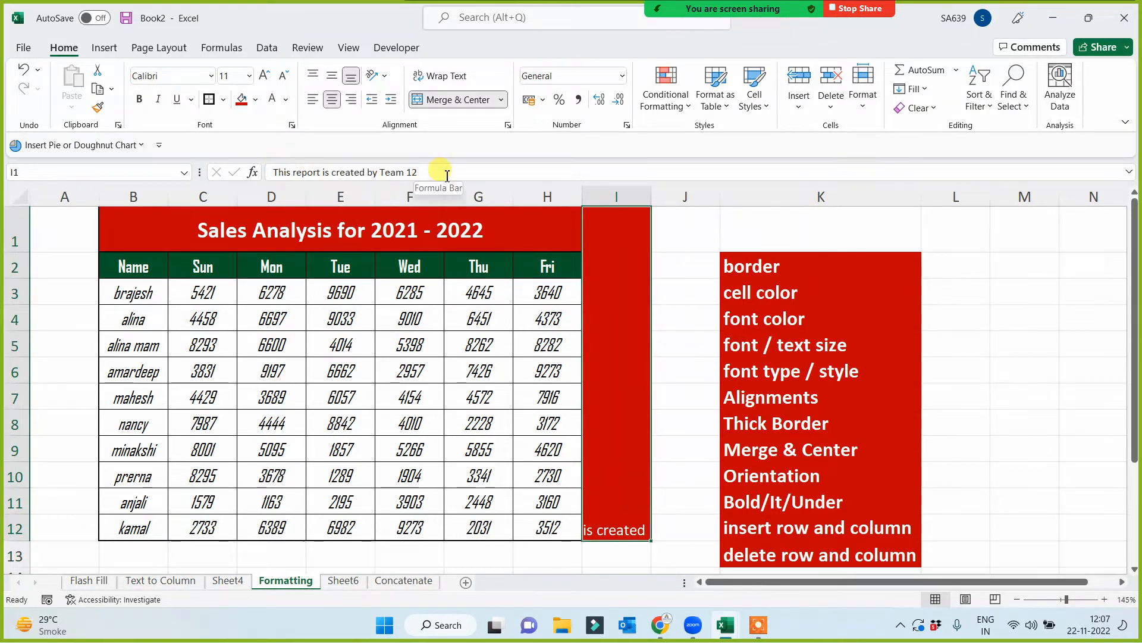
# - Widen column I to fit the whole note, and narrow it back to a slim strip
pyautogui.click(668, 334)
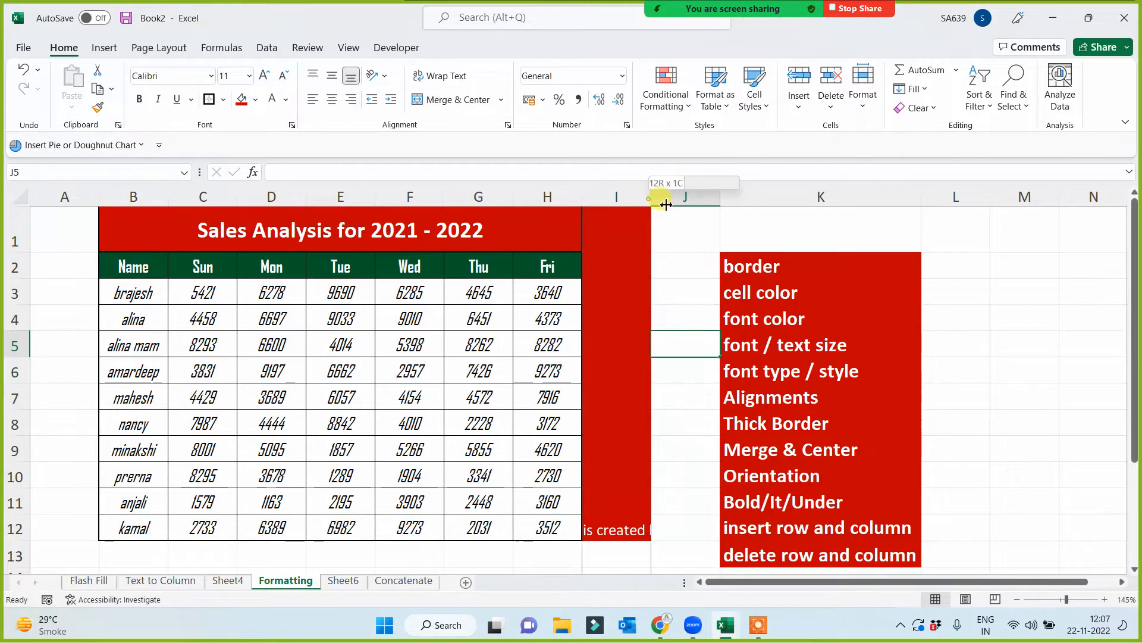
pyautogui.moveTo(666, 205); pyautogui.dragTo(827, 209)
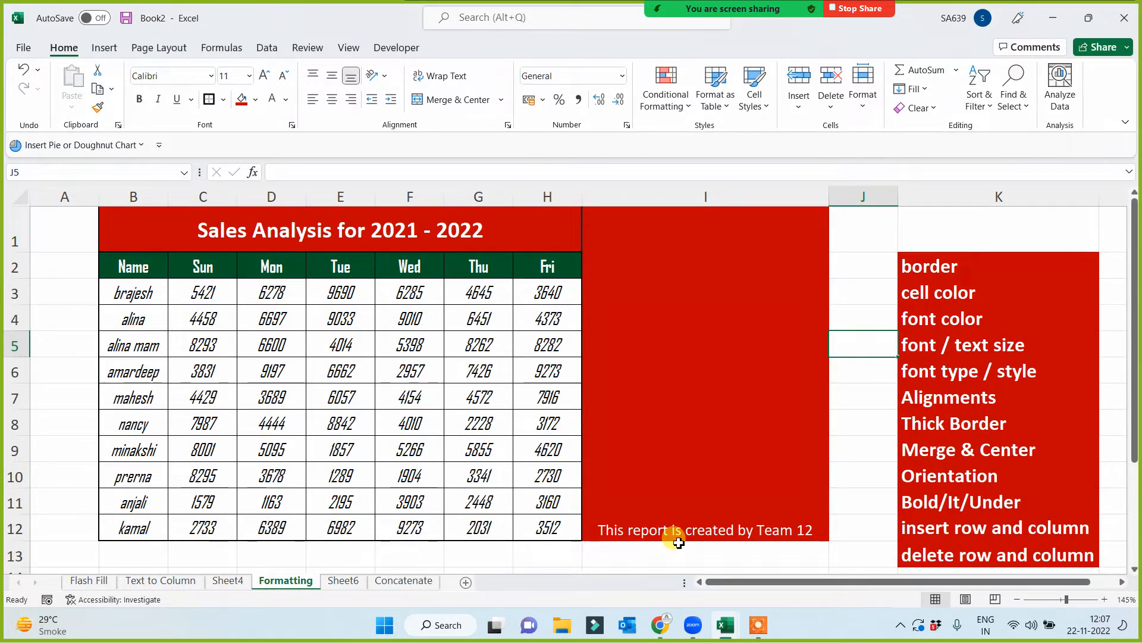
pyautogui.moveTo(827, 193); pyautogui.dragTo(615, 232)
# - Rotate the note in merged cell I1 upwards and align it to the middle vertically
pyautogui.click(604, 507)
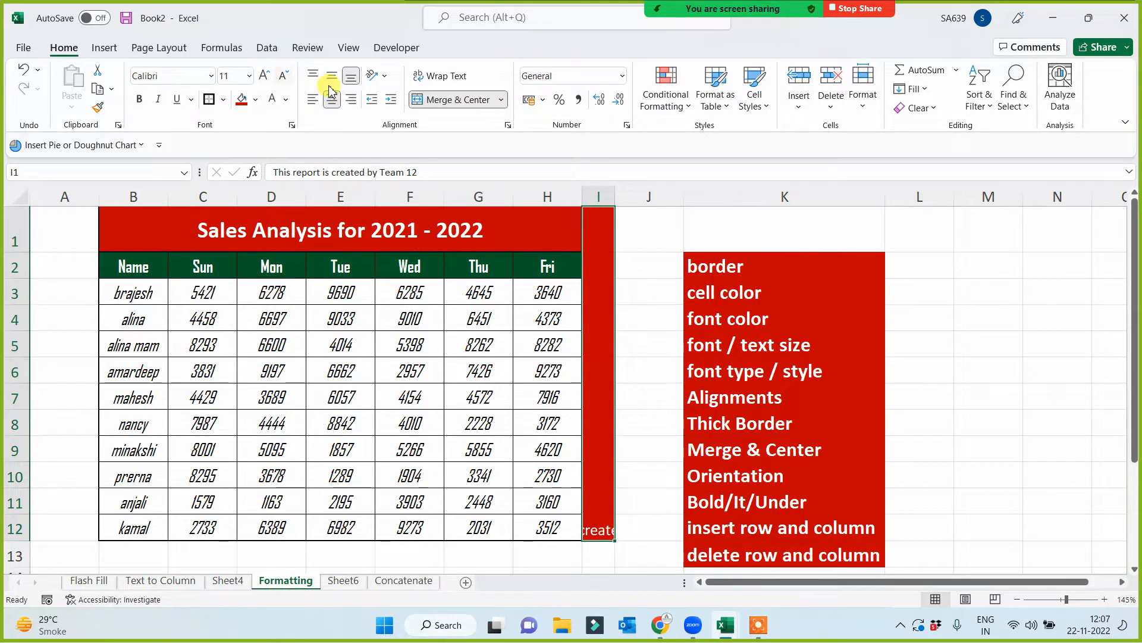
pyautogui.click(387, 77)
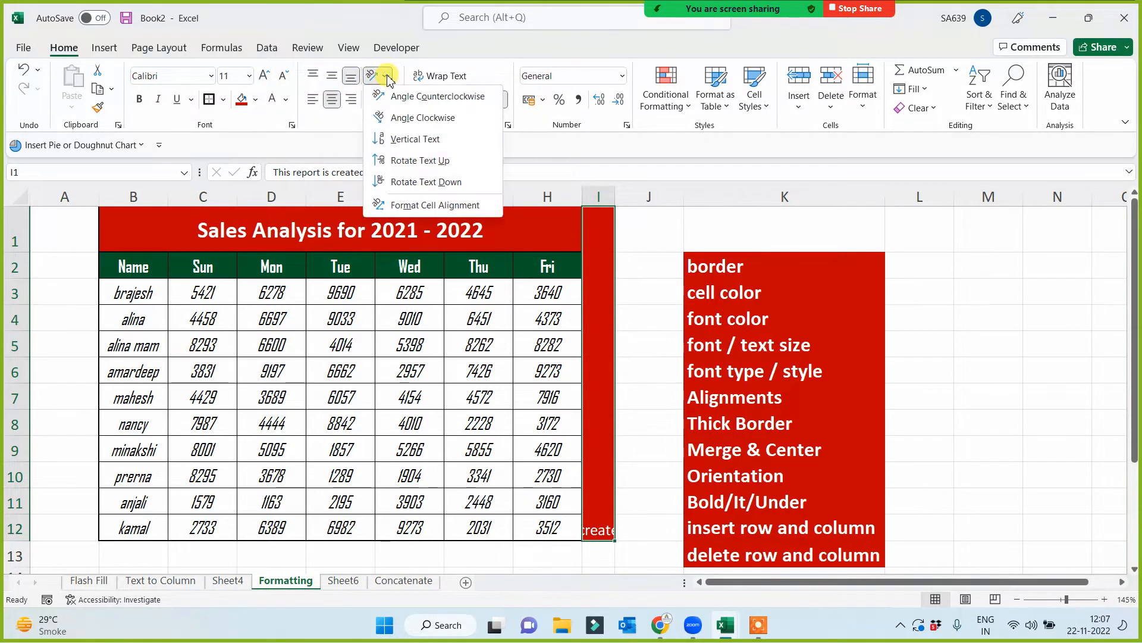
pyautogui.click(380, 161)
pyautogui.click(332, 75)
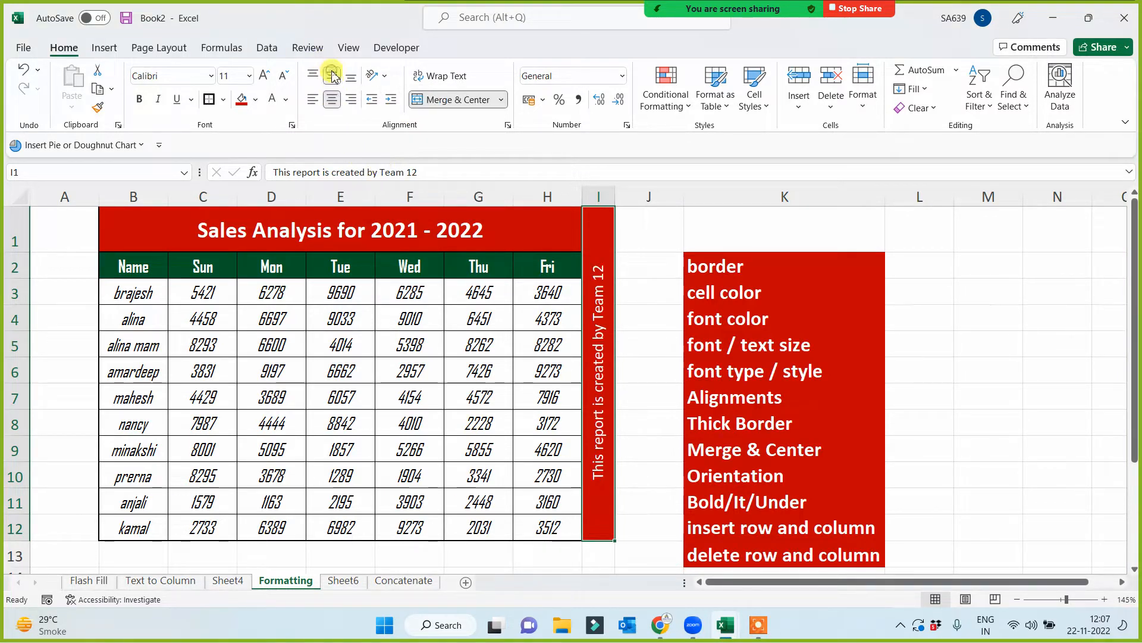
# - Increase the rotated note's font size to 14 and widen column I slightly
pyautogui.click(265, 78)
pyautogui.click(265, 78)
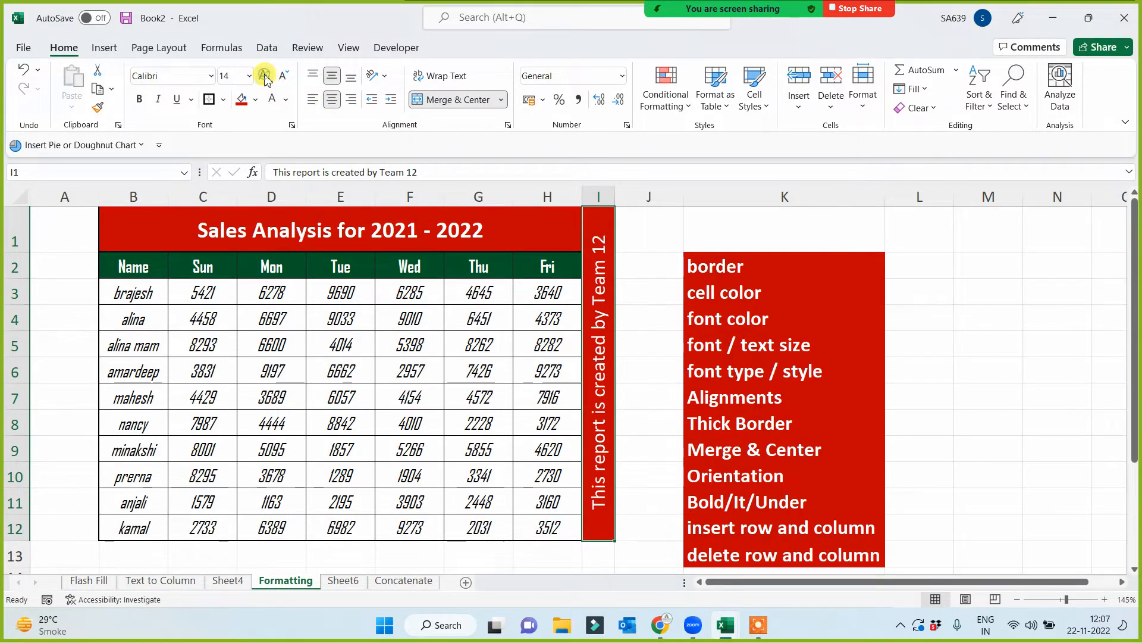
pyautogui.moveTo(615, 191); pyautogui.dragTo(630, 191)
pyautogui.click(651, 339)
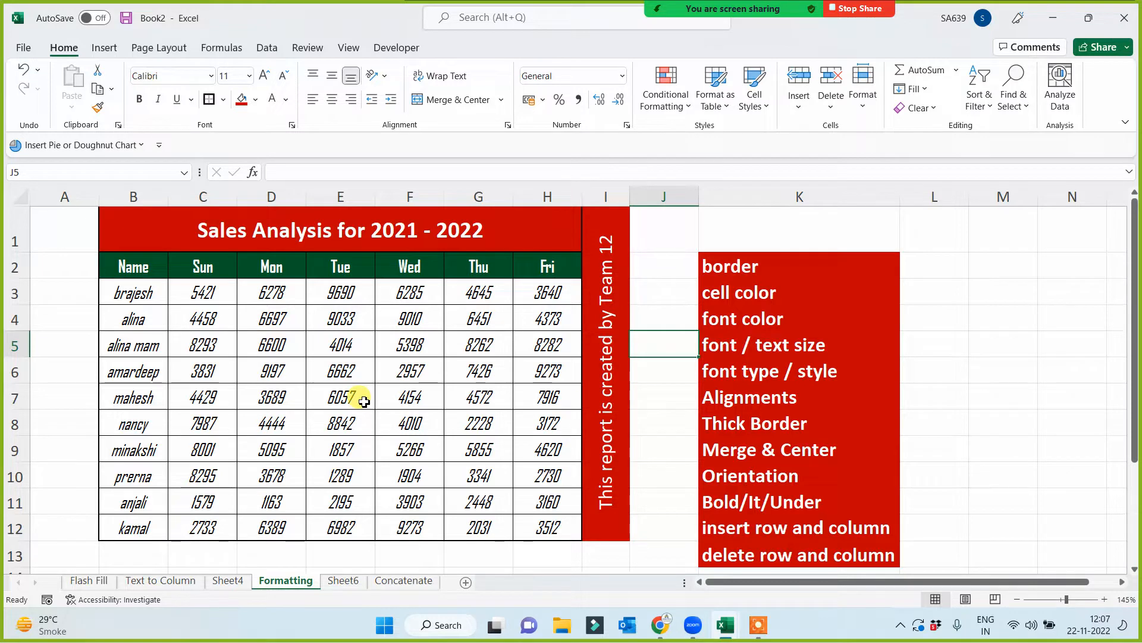
# - Fill the table's second data row, B4:H4, with a light gold color
pyautogui.click(155, 321)
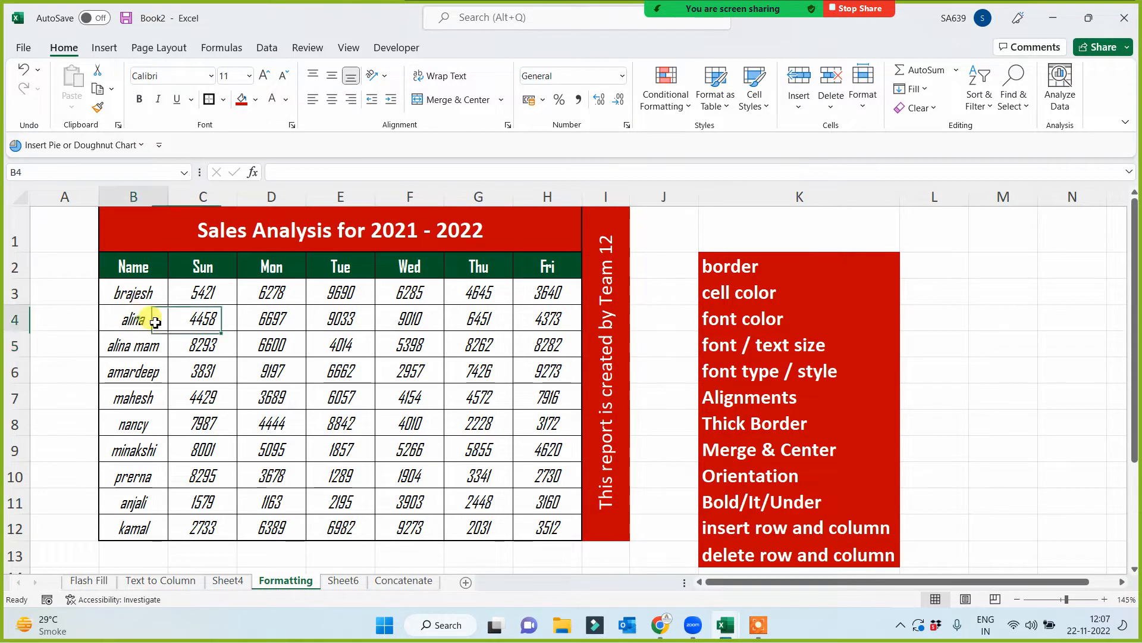
pyautogui.moveTo(155, 322); pyautogui.dragTo(543, 319)
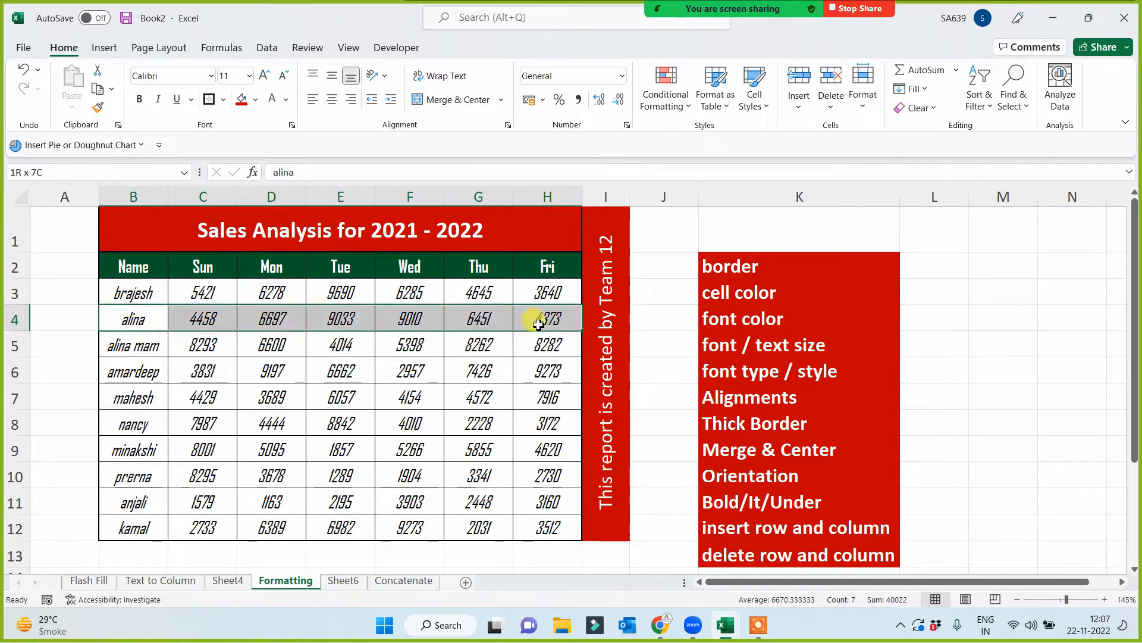
pyautogui.click(253, 101)
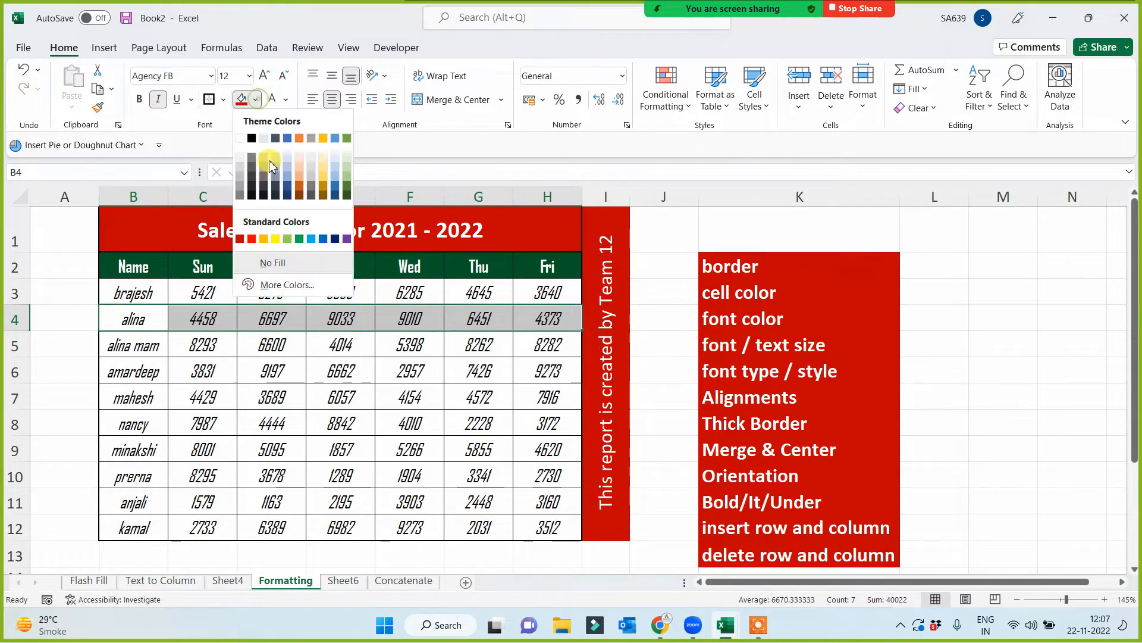
pyautogui.click(324, 164)
pyautogui.click(311, 368)
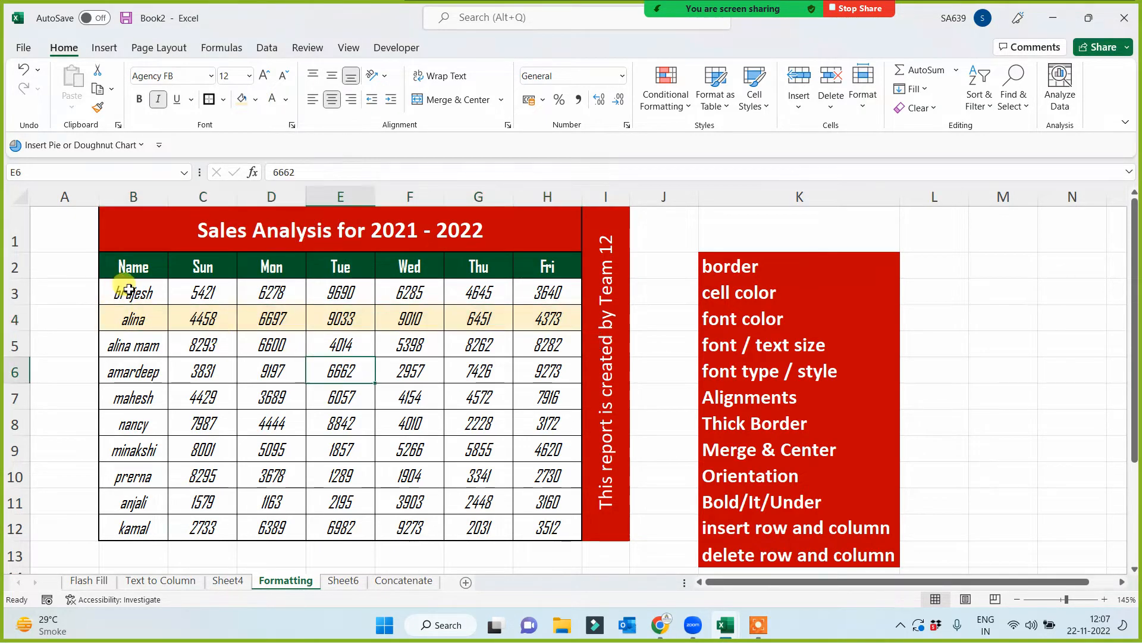
# - Copy the alternating row formatting of B3:H4 onto the remaining table rows B5:H12 with Format Painter
pyautogui.moveTo(129, 289); pyautogui.dragTo(543, 321)
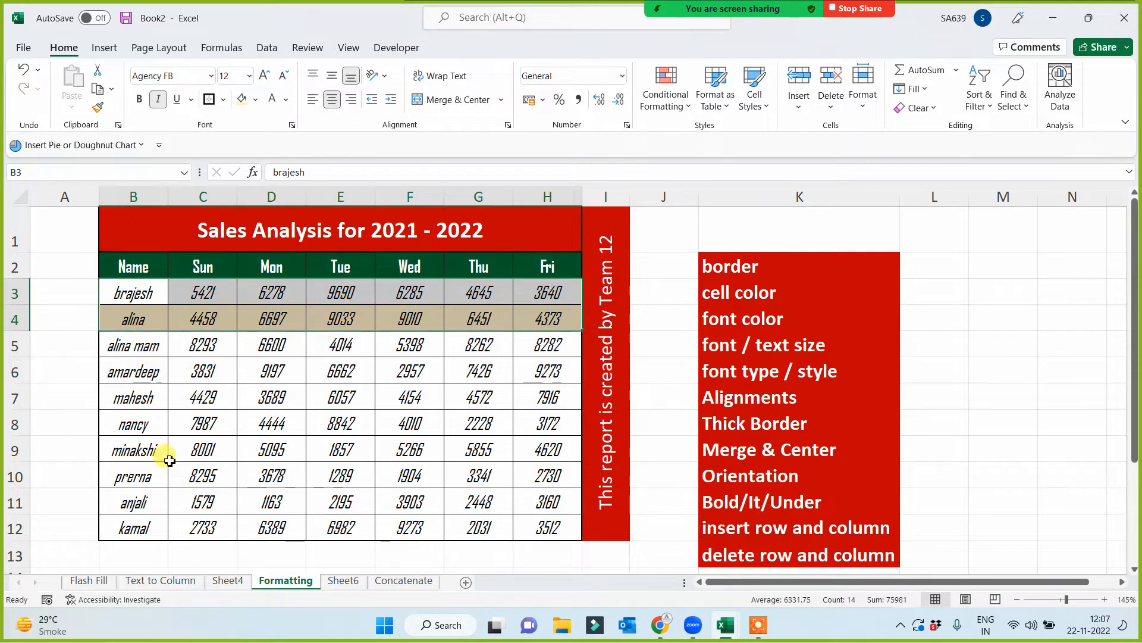
pyautogui.click(99, 109)
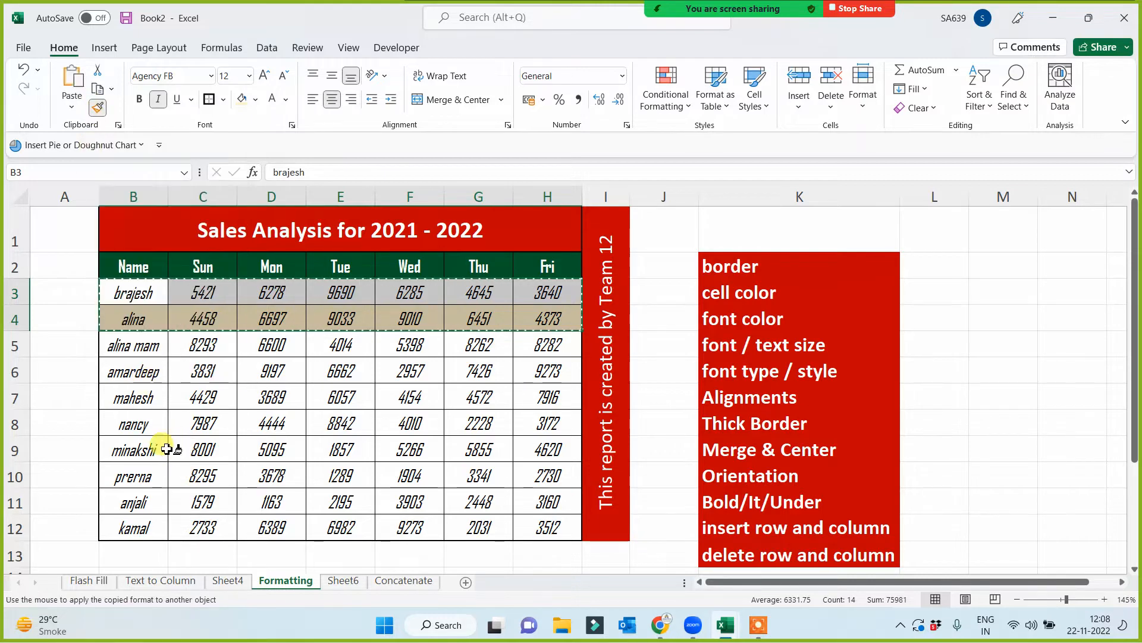
pyautogui.moveTo(120, 345); pyautogui.dragTo(538, 523)
pyautogui.click(443, 475)
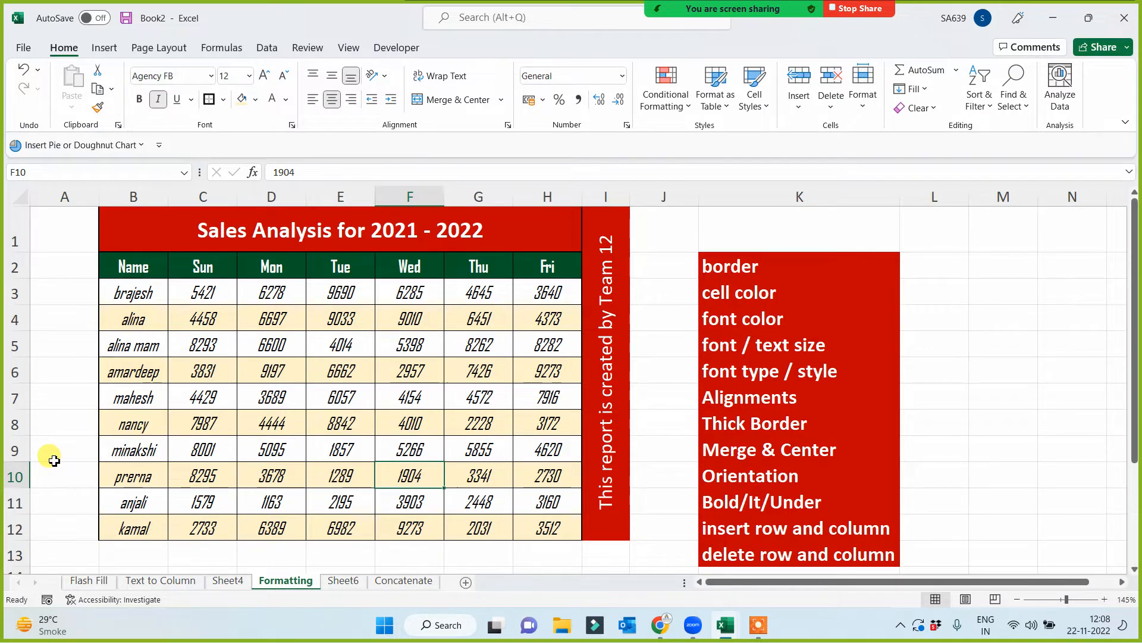
# - Copy the formatting of the Sun header in C2 onto cells D6:D10 with Format Painter
pyautogui.click(193, 264)
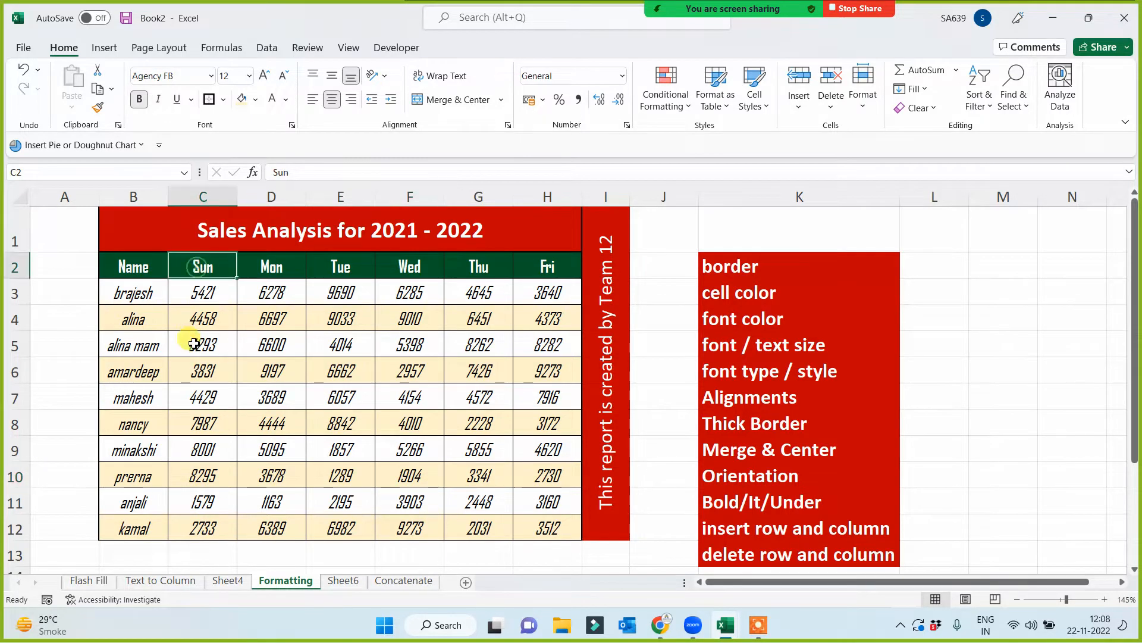
pyautogui.click(98, 107)
pyautogui.moveTo(271, 372); pyautogui.dragTo(272, 479)
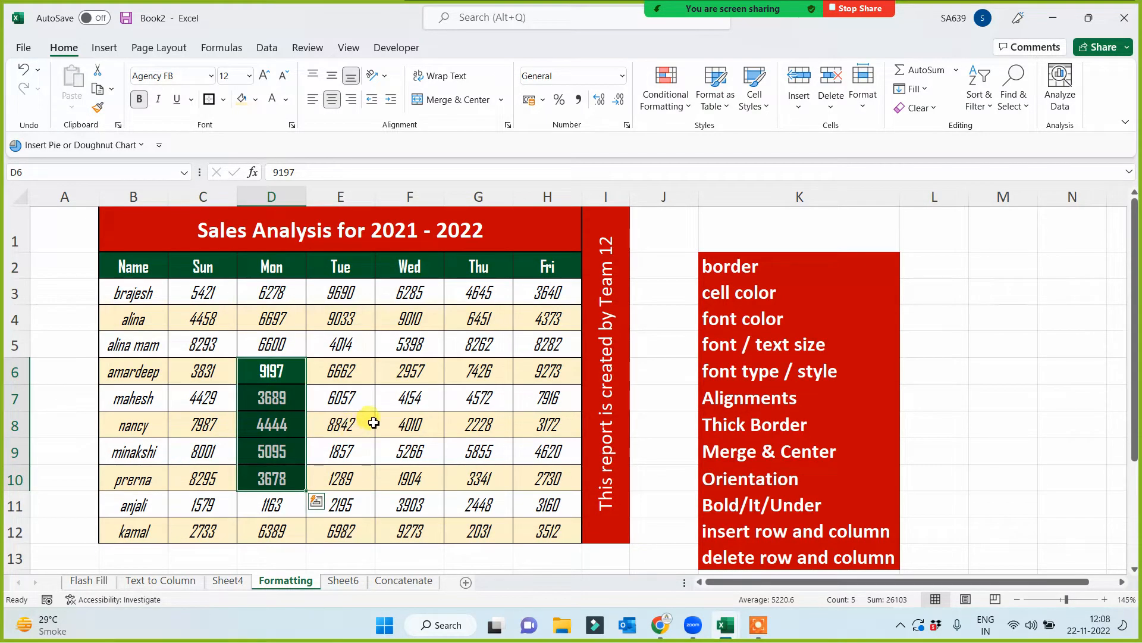
# - Copy the formatting of the red "font color" topic in K4 onto cells F5:F9 with Format Painter
pyautogui.click(727, 318)
pyautogui.click(98, 108)
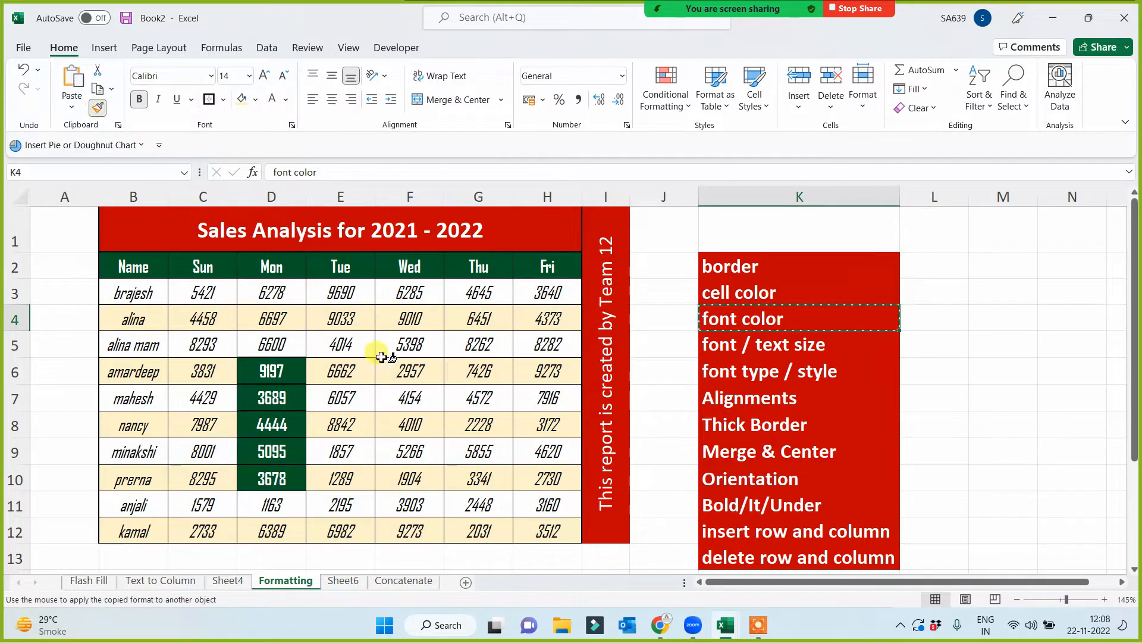
pyautogui.moveTo(384, 350)
pyautogui.mouseDown()
pyautogui.moveTo(383, 411)
pyautogui.moveTo(411, 455)
pyautogui.mouseUp()
pyautogui.click(482, 464)
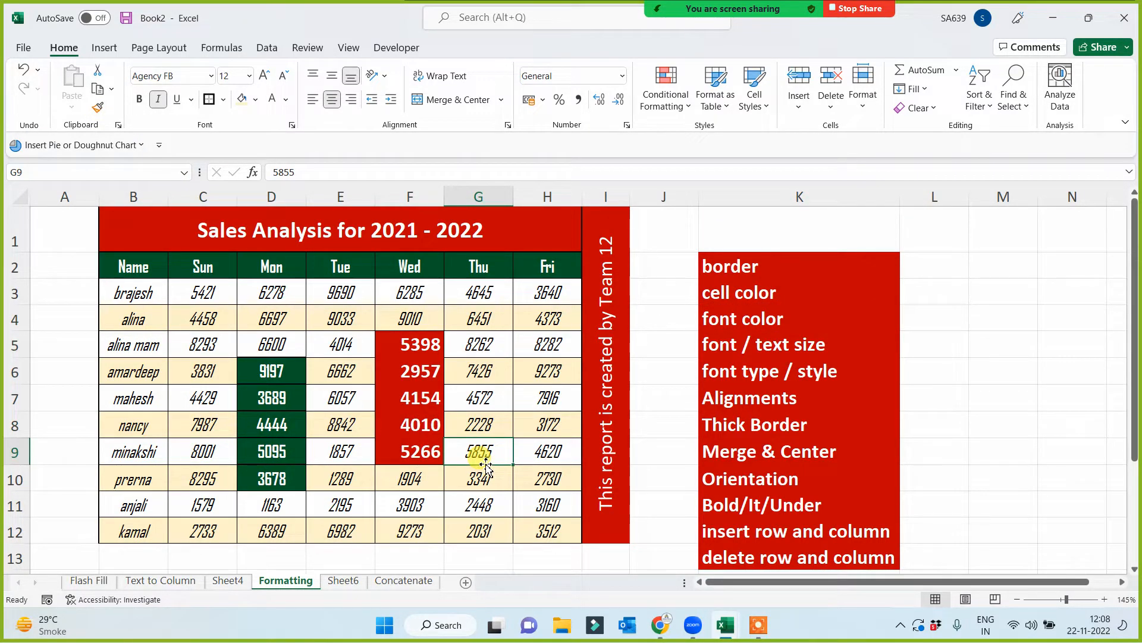
# - Enter the sample text "dsf" in the empty, unformatted cell M1
pyautogui.click(826, 226)
pyautogui.click(987, 247)
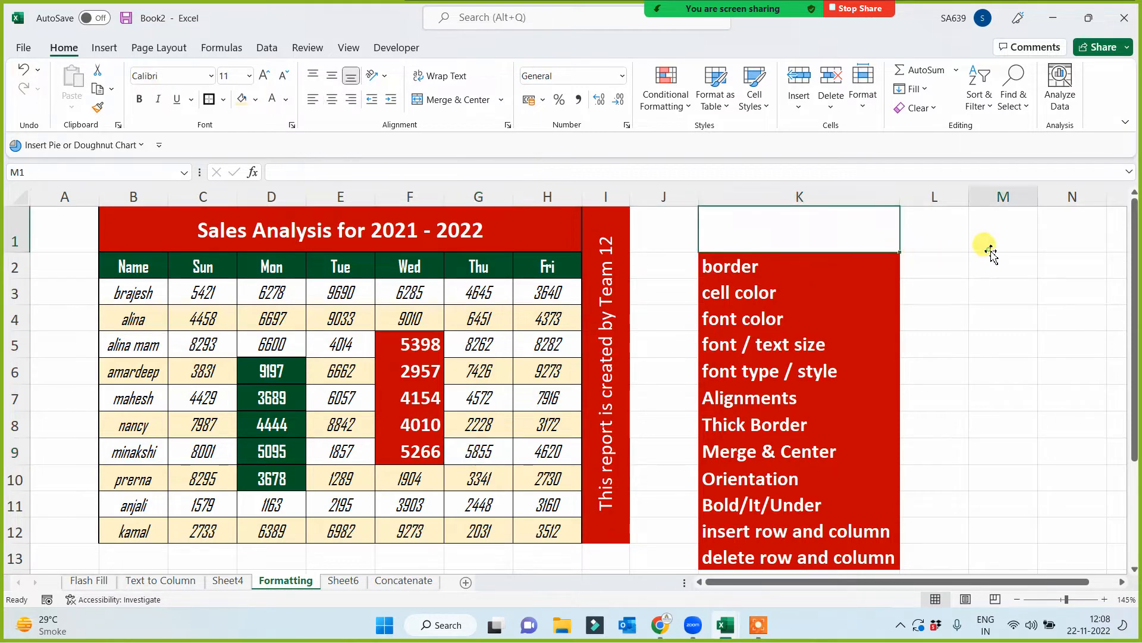
pyautogui.write('dsf')
pyautogui.click(1015, 335)
# - Copy the plain formatting of M1 onto table cells D5:F10 with Format Painter
pyautogui.click(991, 241)
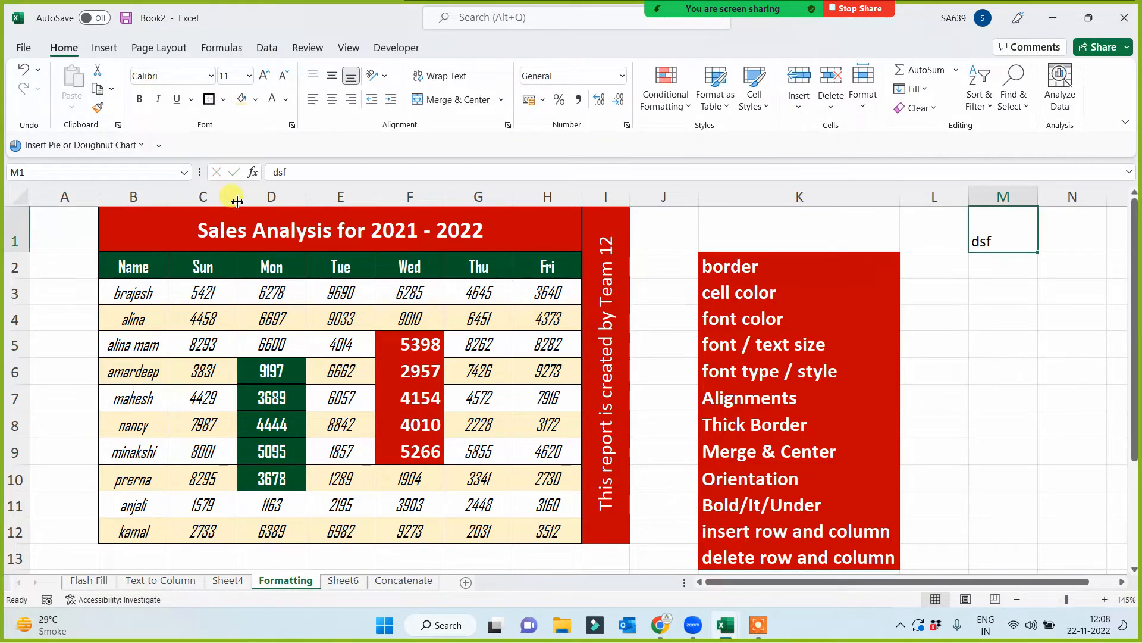
pyautogui.click(96, 108)
pyautogui.moveTo(256, 341); pyautogui.dragTo(426, 479)
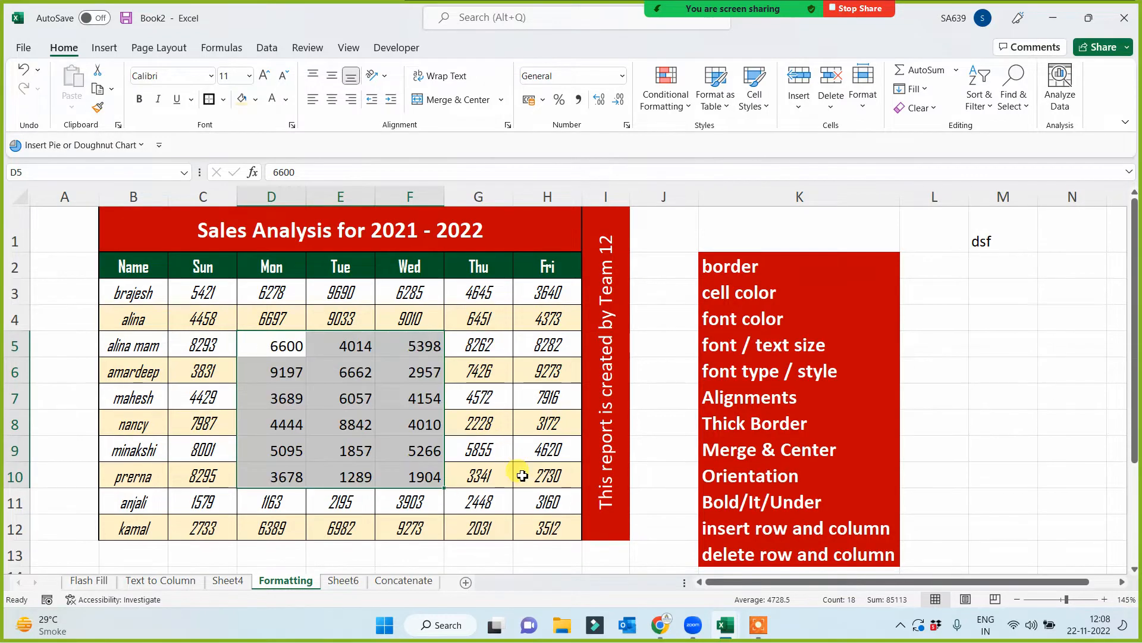
pyautogui.click(522, 475)
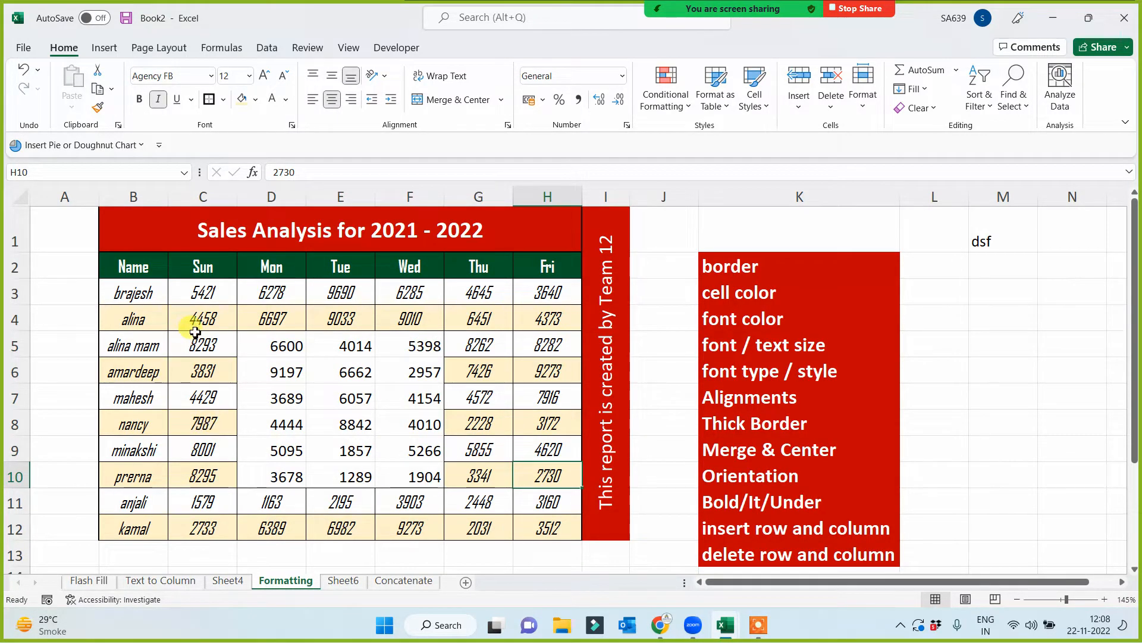
# - Copy the banded formatting of C4:C11 onto cells D4:F11 with Format Painter to restore the table's look
pyautogui.moveTo(205, 320); pyautogui.dragTo(199, 497)
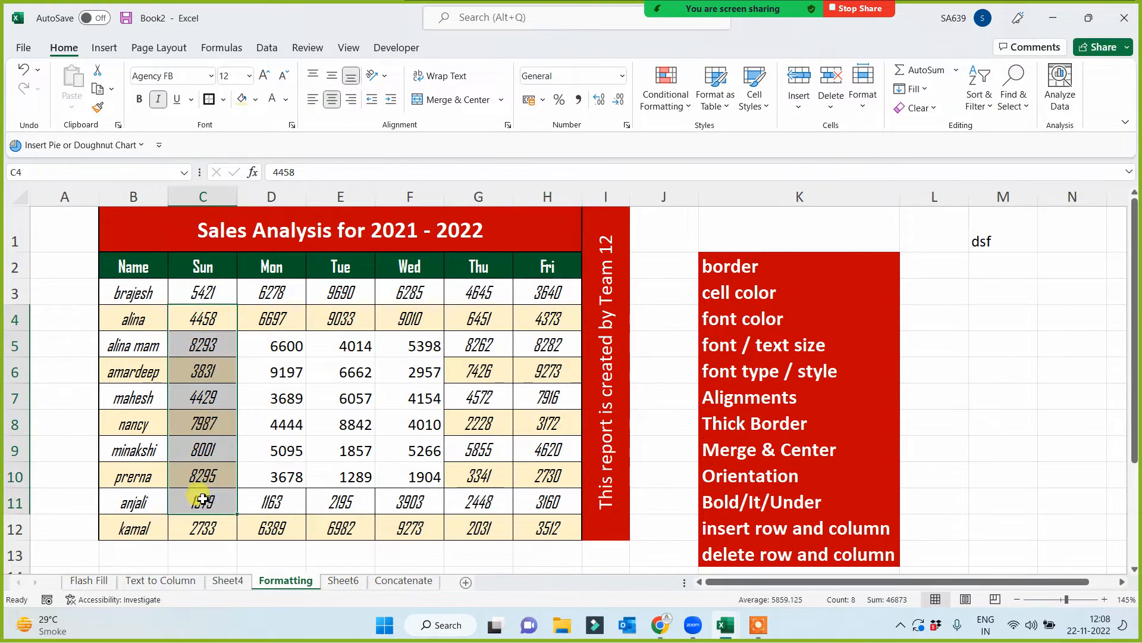
pyautogui.click(98, 107)
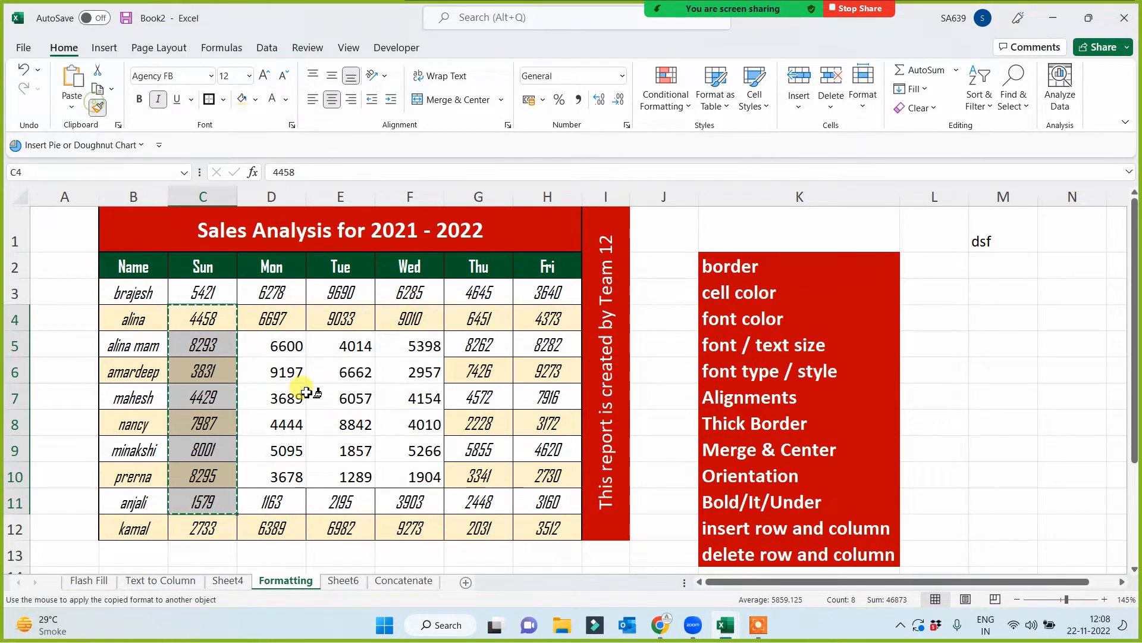
pyautogui.moveTo(270, 321)
pyautogui.mouseDown()
pyautogui.moveTo(349, 400)
pyautogui.moveTo(417, 497)
pyautogui.mouseUp()
pyautogui.click(510, 441)
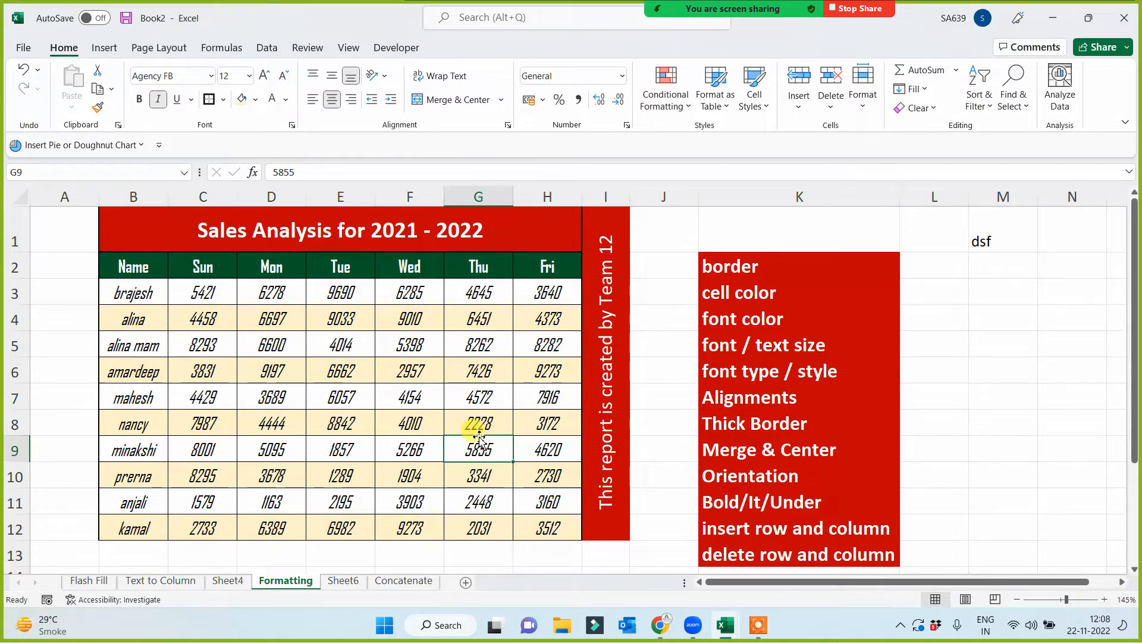
pyautogui.click(338, 430)
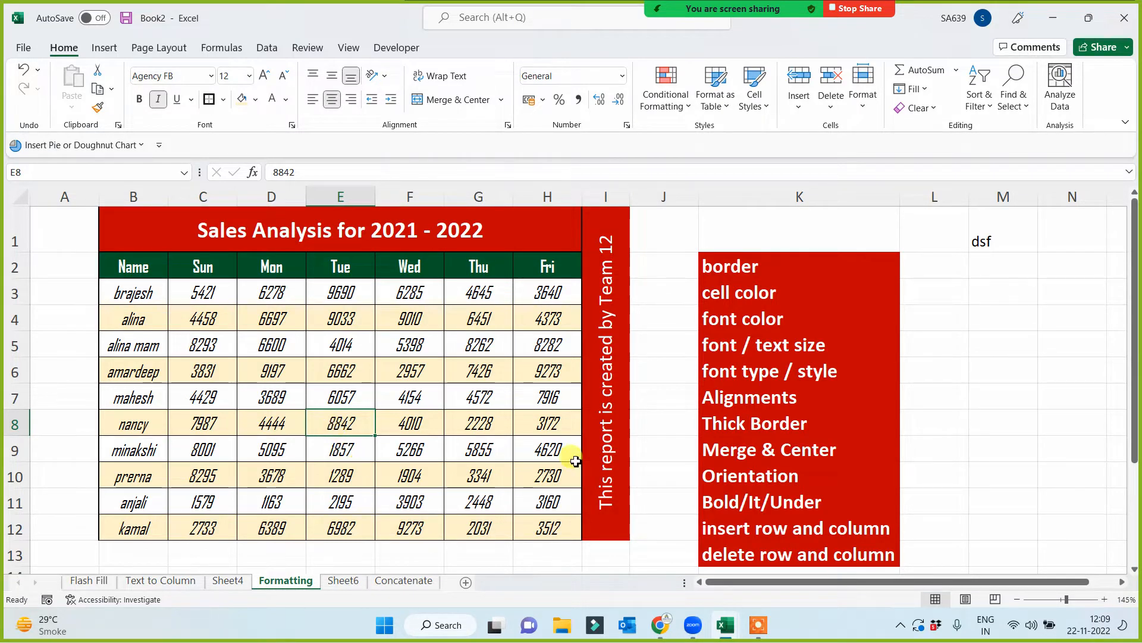
# - Make the vertical "This report is created by Team 12" text in merged cell I1 bold
pyautogui.click(598, 461)
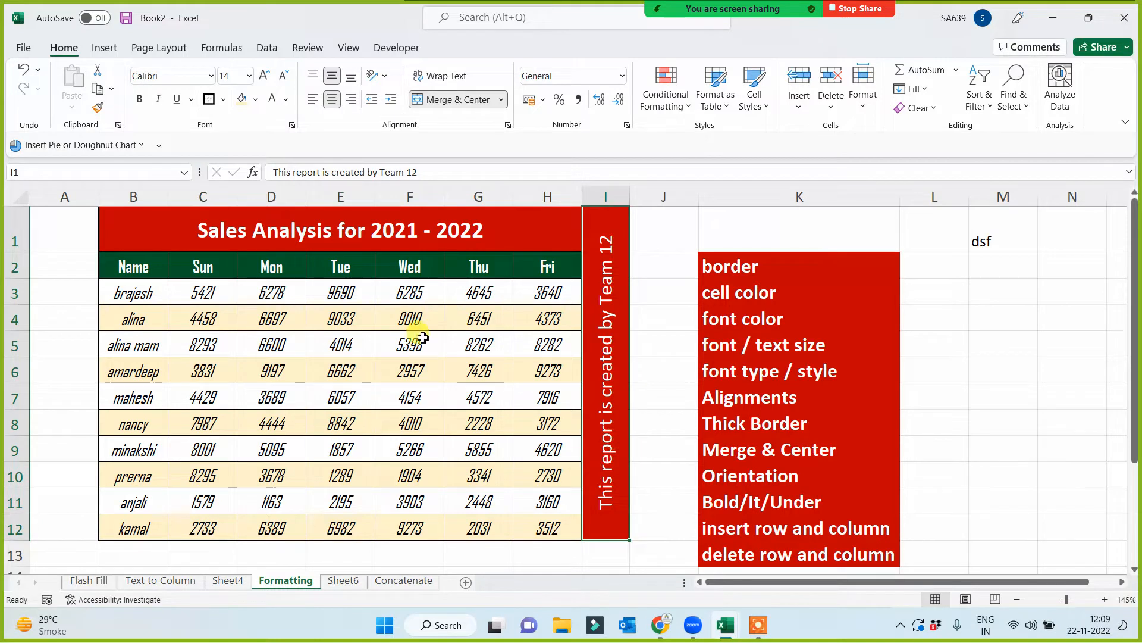
pyautogui.click(140, 98)
pyautogui.click(666, 430)
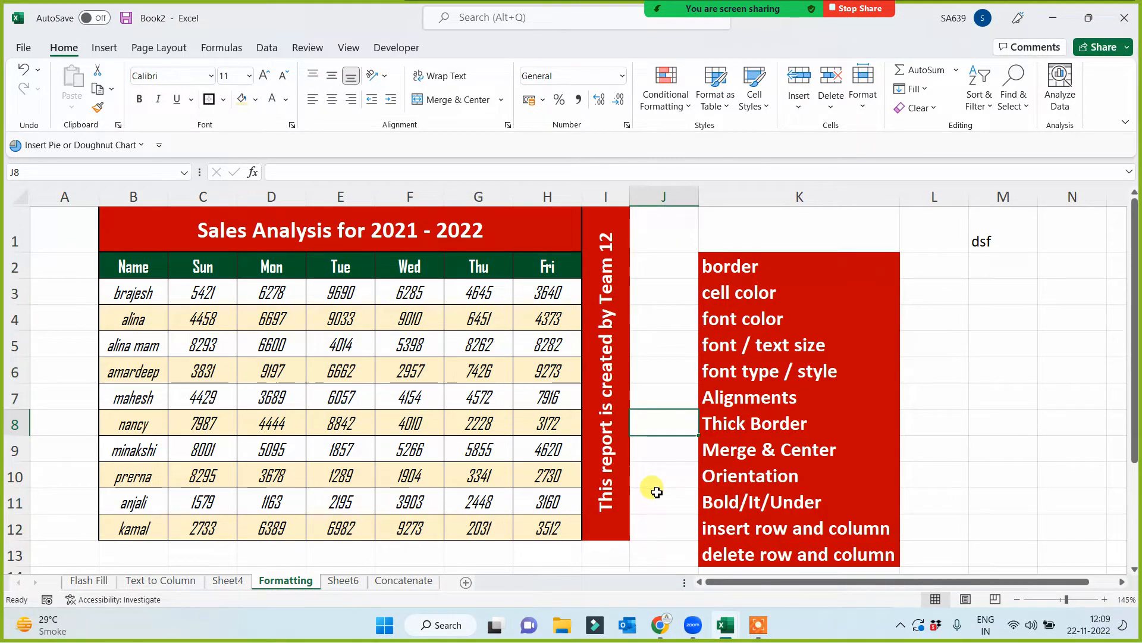
# - Copy the sales table B2:H12 from the Formatting sheet into cell A1 of a new worksheet
pyautogui.click(152, 276)
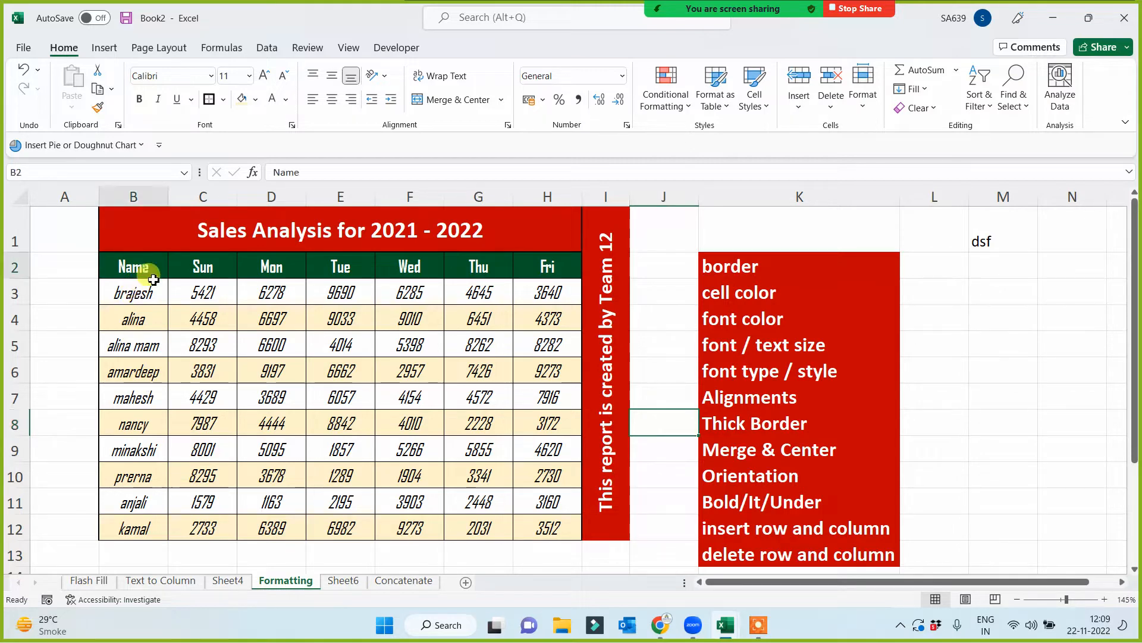
pyautogui.moveTo(153, 279); pyautogui.dragTo(548, 528)
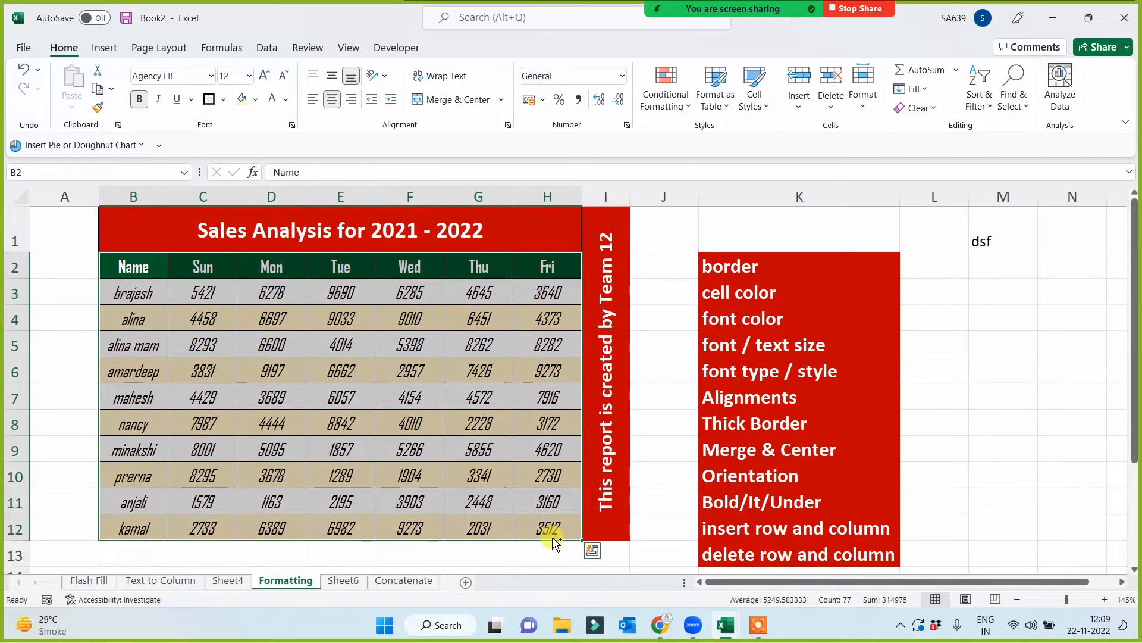
pyautogui.hotkey('ctrl', 'c')
pyautogui.click(466, 582)
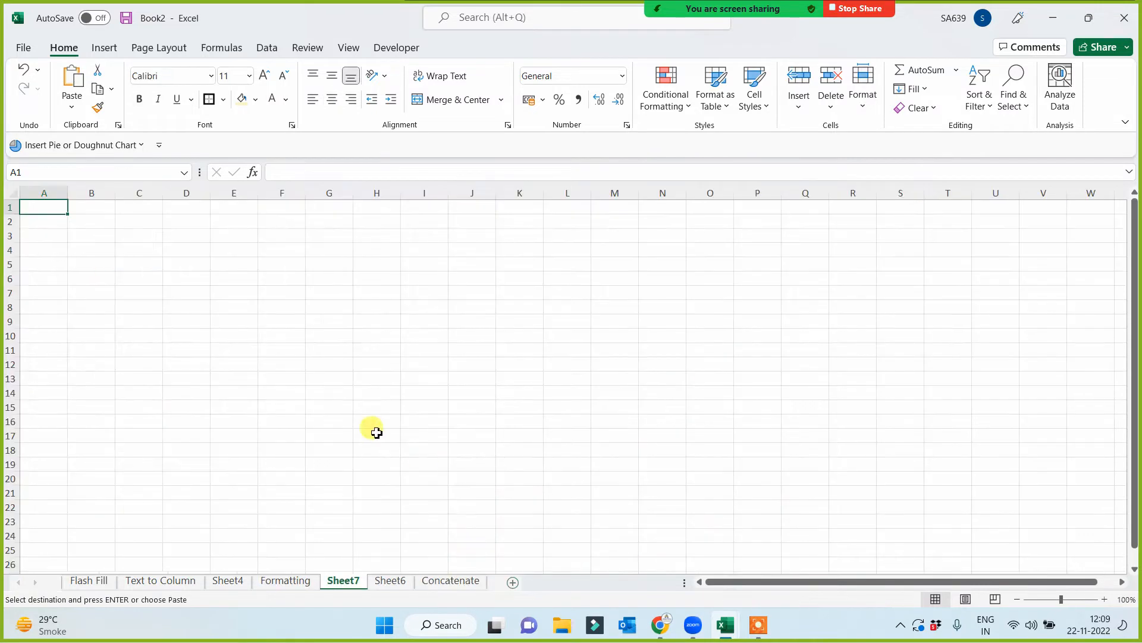
pyautogui.hotkey('ctrl', 'v')
pyautogui.scroll(4, 395, 459)
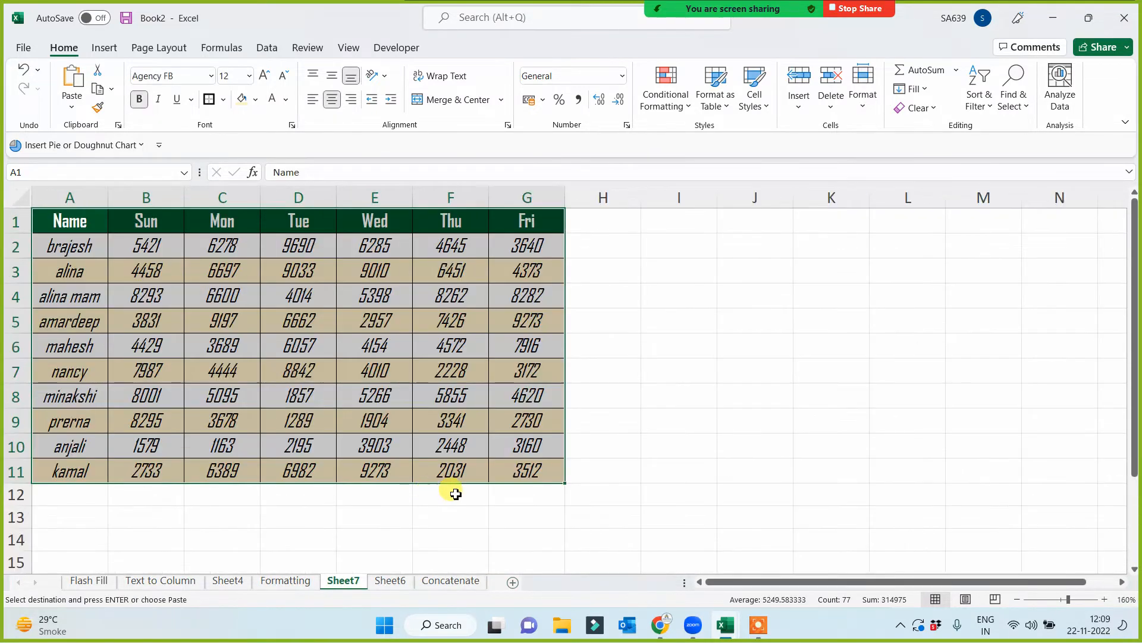
# - Rename the new worksheet with the copied table as "Clear"
pyautogui.doubleClick(345, 582)
pyautogui.write('C')
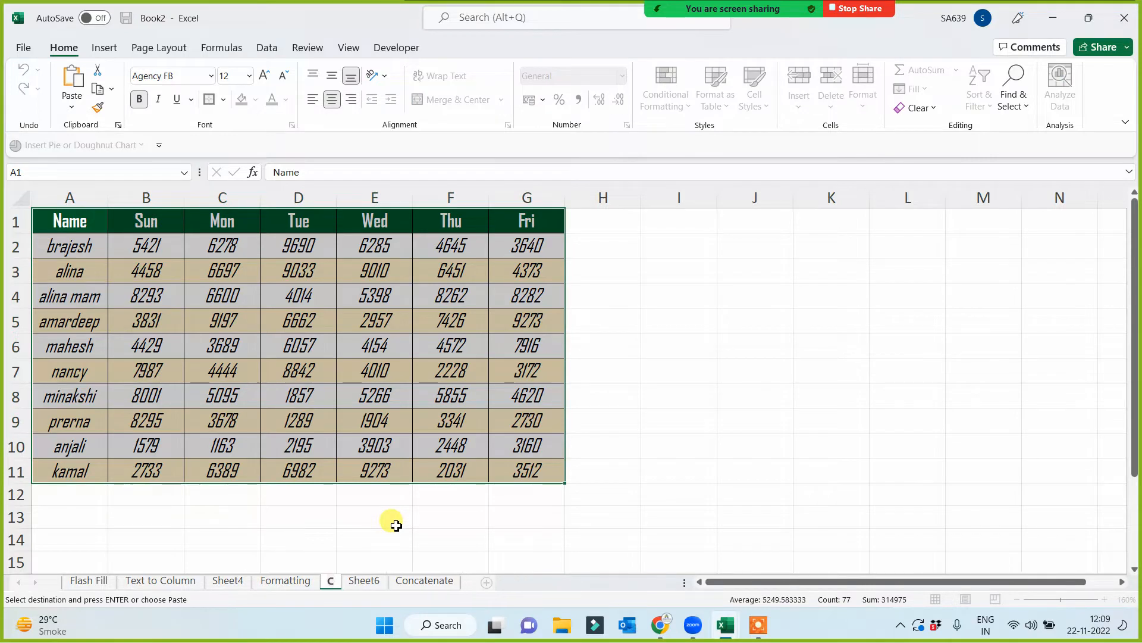
pyautogui.write('lear')
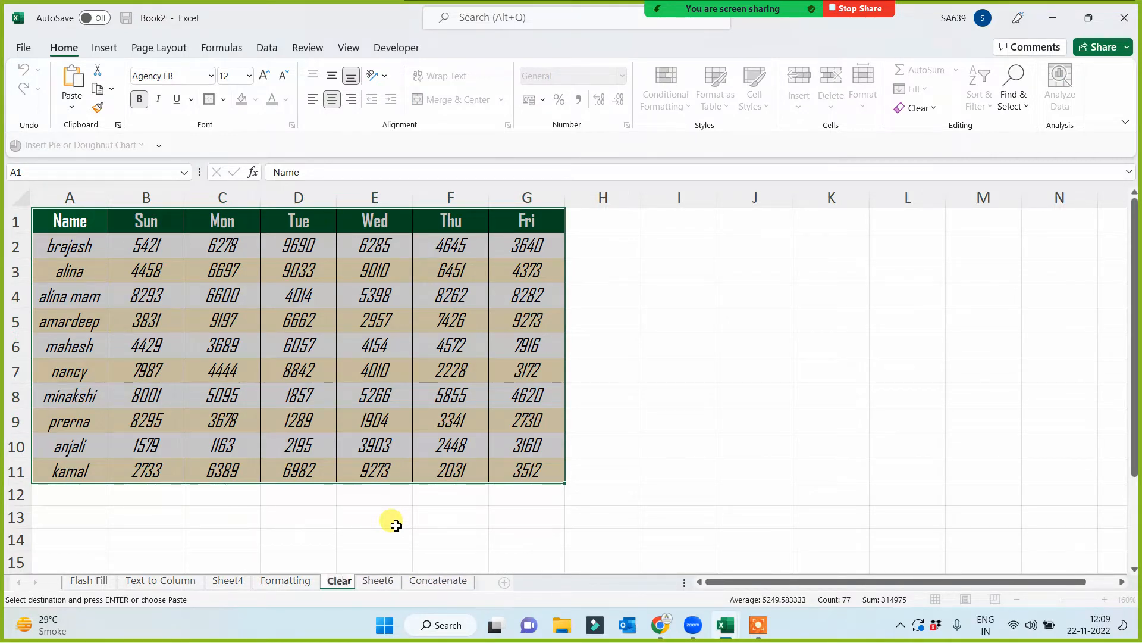
pyautogui.click(611, 497)
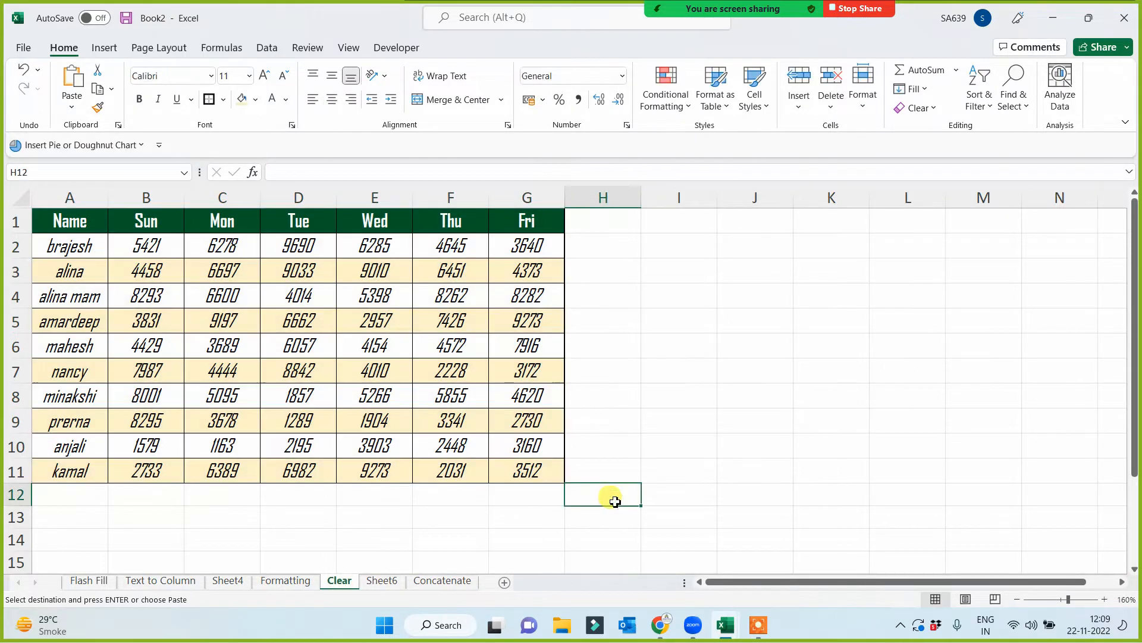
pyautogui.click(527, 197)
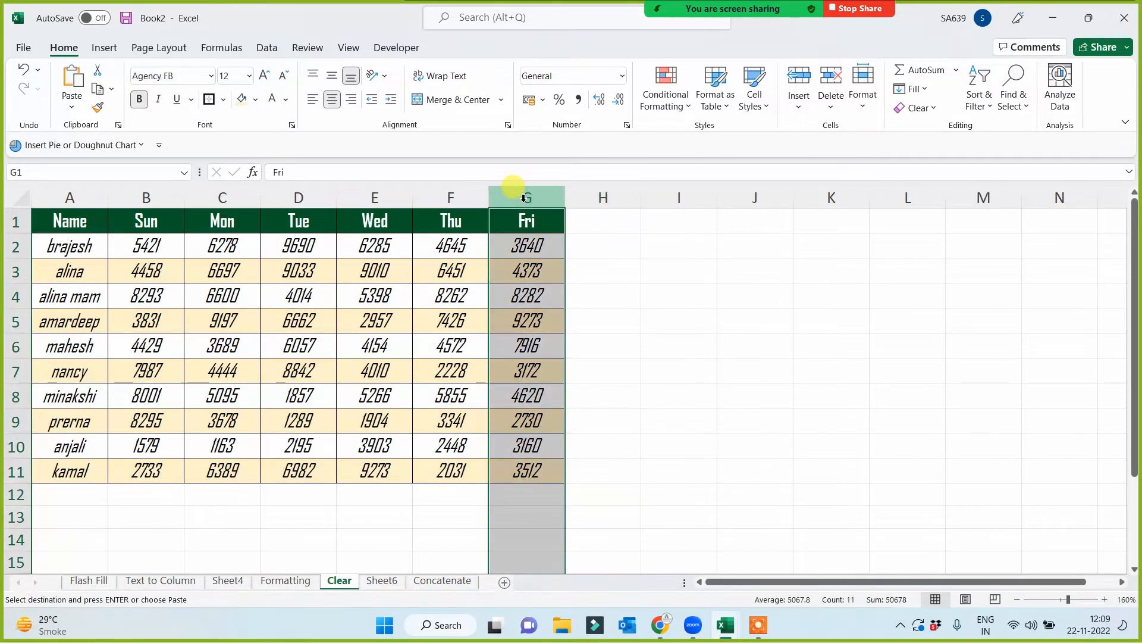
pyautogui.click(587, 364)
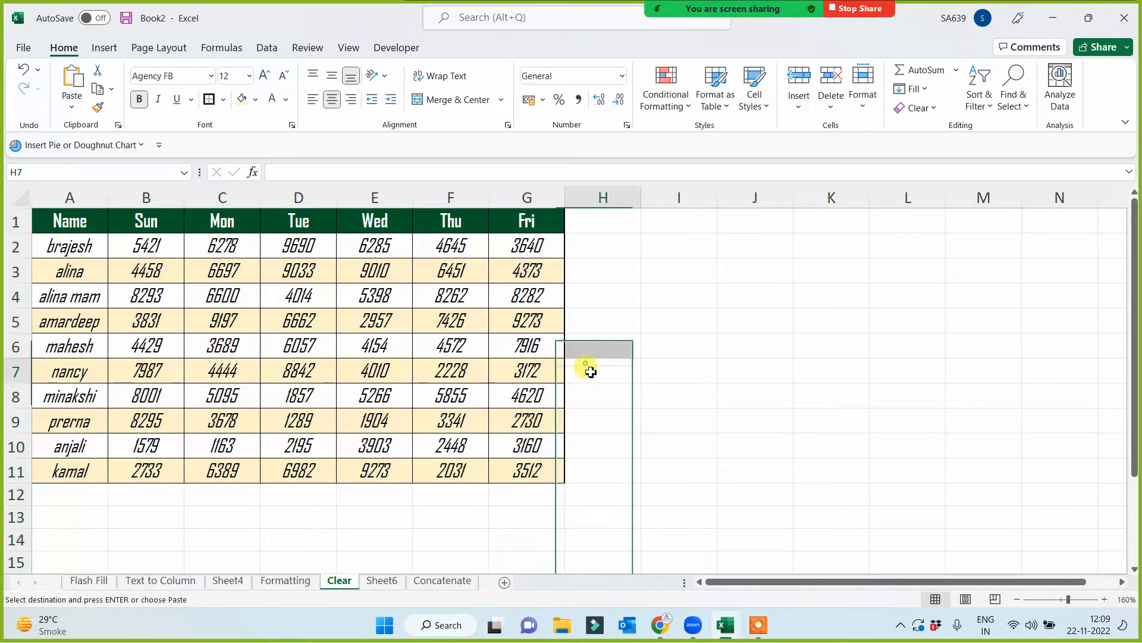
# - In the workbook Tab Options for All.xlsx, copy the green formatting of "Thick Border" onto the Clear topics B7:B12 with Format Painter
pyautogui.click(727, 628)
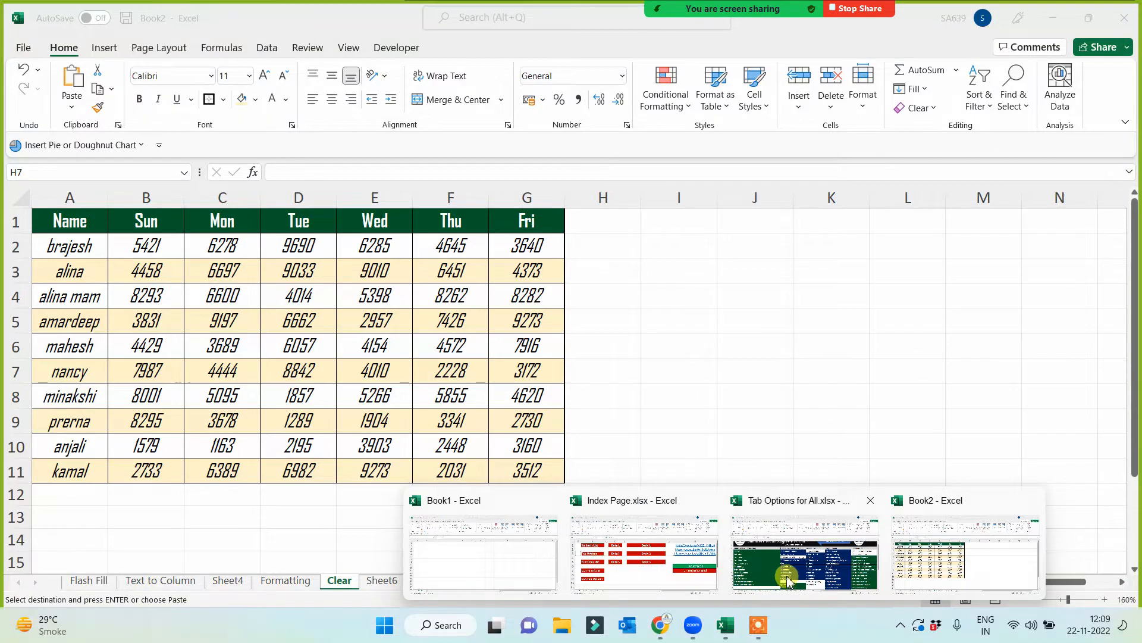
pyautogui.click(766, 595)
pyautogui.click(313, 441)
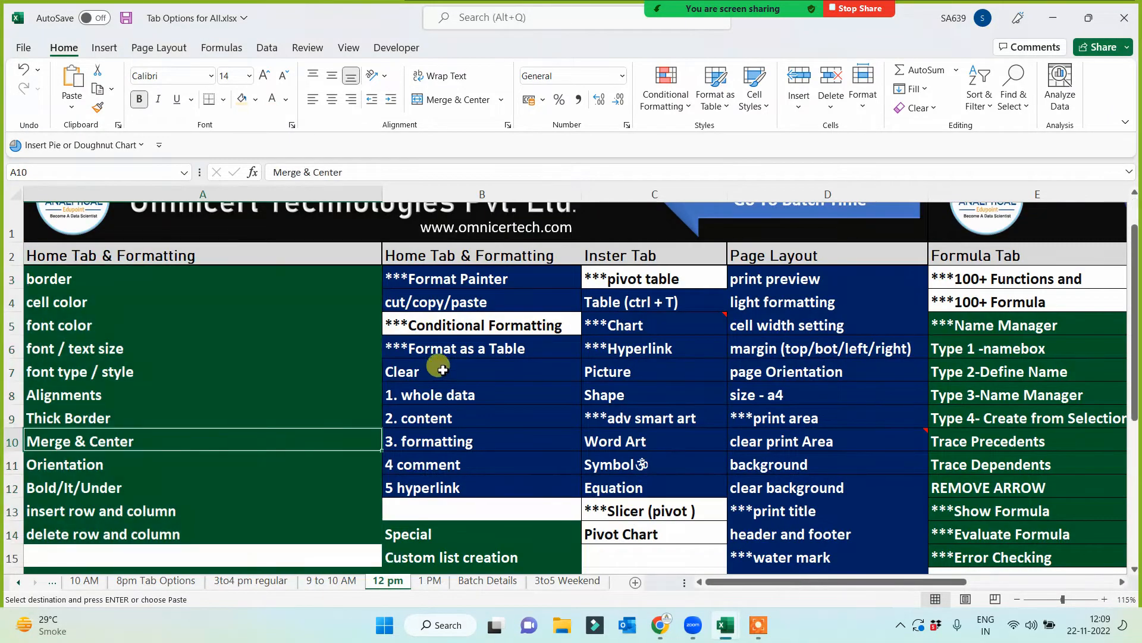
pyautogui.moveTo(422, 366)
pyautogui.mouseDown()
pyautogui.moveTo(444, 479)
pyautogui.moveTo(434, 473)
pyautogui.mouseUp()
pyautogui.click(154, 418)
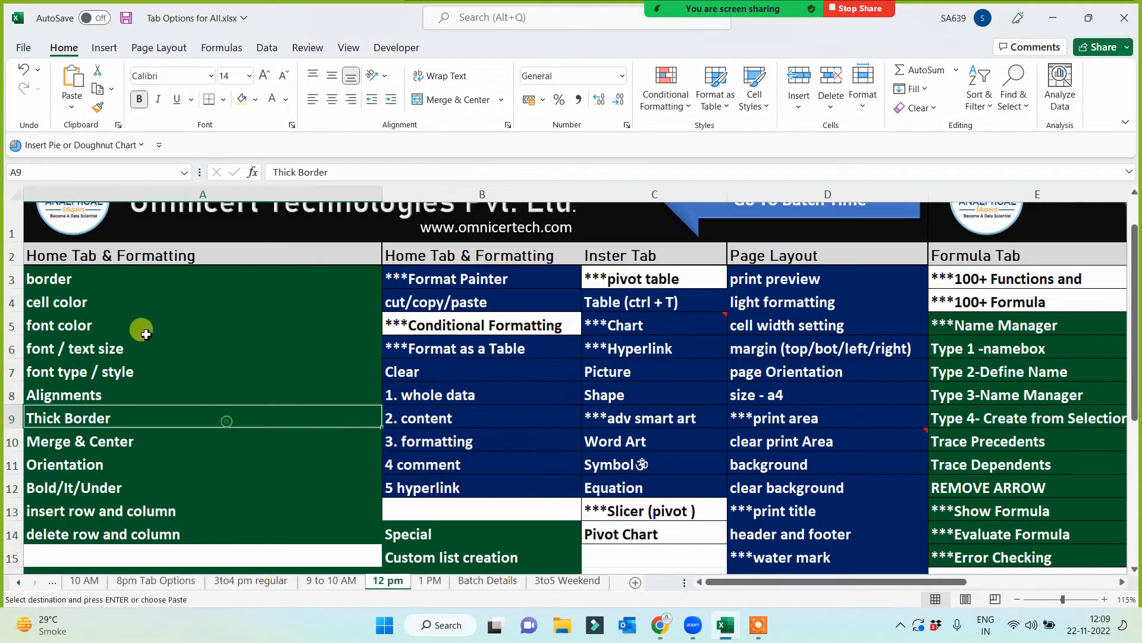
pyautogui.click(98, 107)
pyautogui.moveTo(439, 370); pyautogui.dragTo(438, 479)
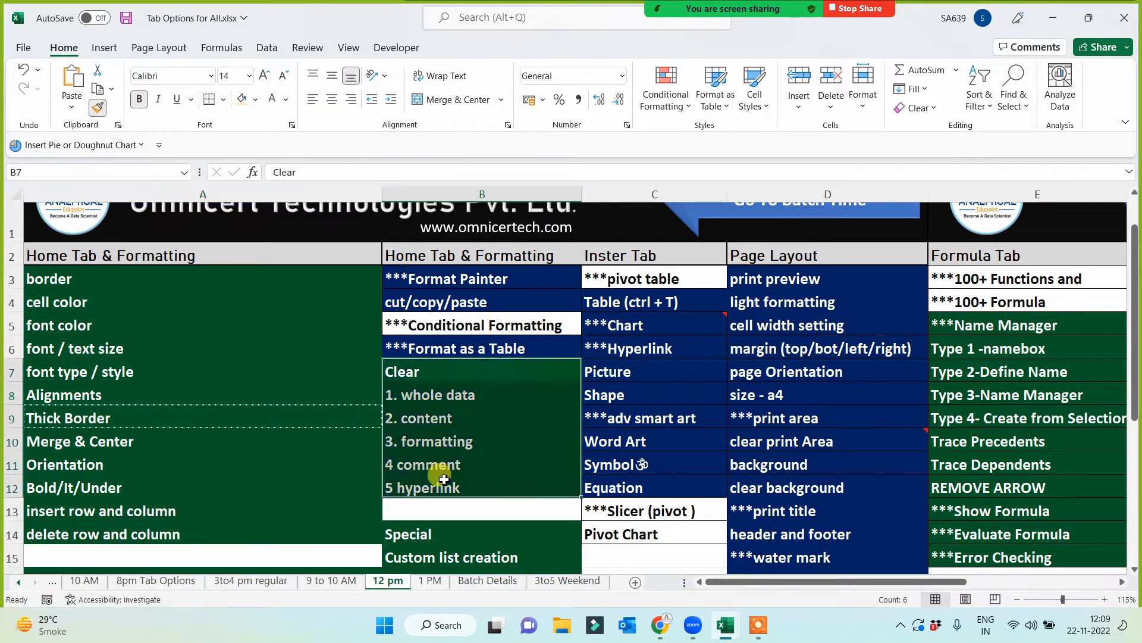
# - Copy the Clear topics B7:B12 into cell I2 of Book2's Clear sheet and fit column I's width to the text
pyautogui.hotkey('ctrl', 'c')
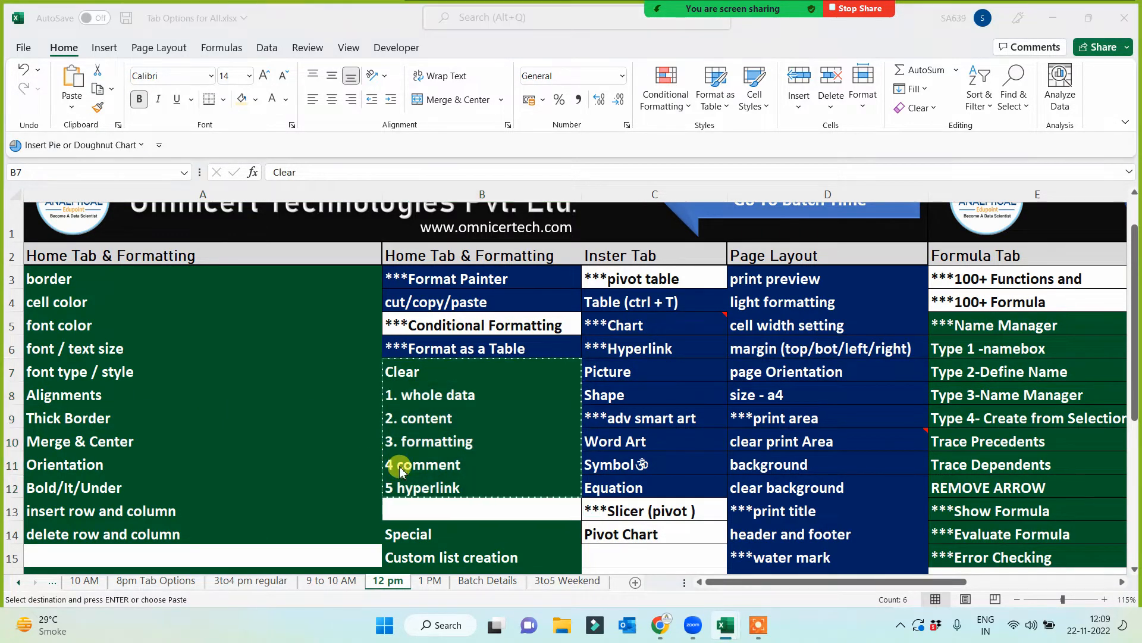
pyautogui.hotkey('alt', 'Tab')
pyautogui.click(421, 279)
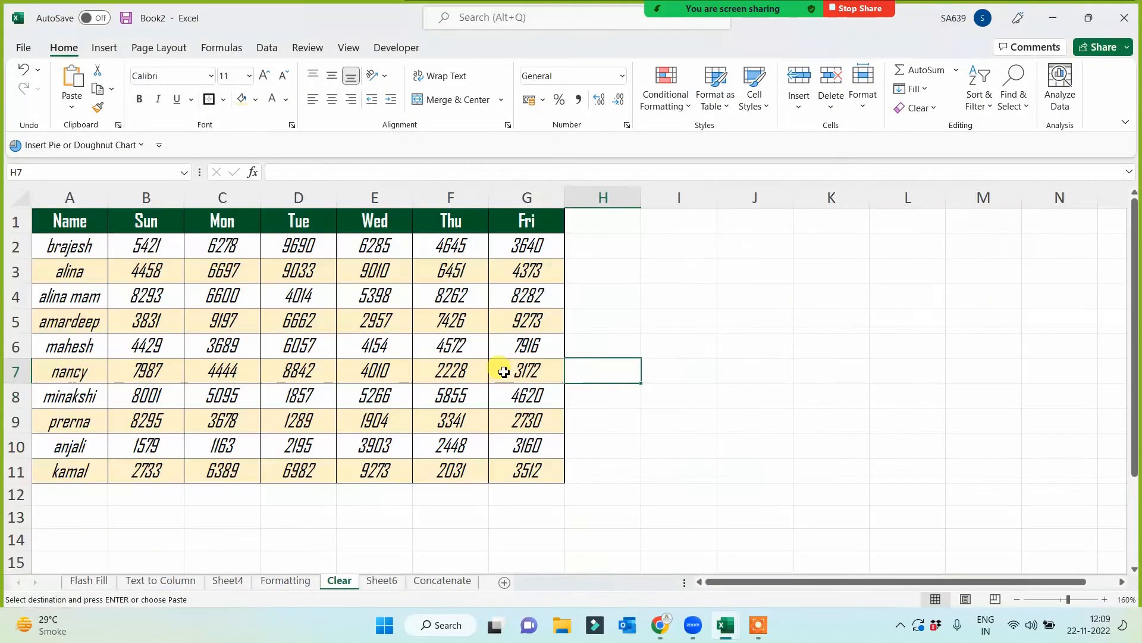
pyautogui.click(688, 251)
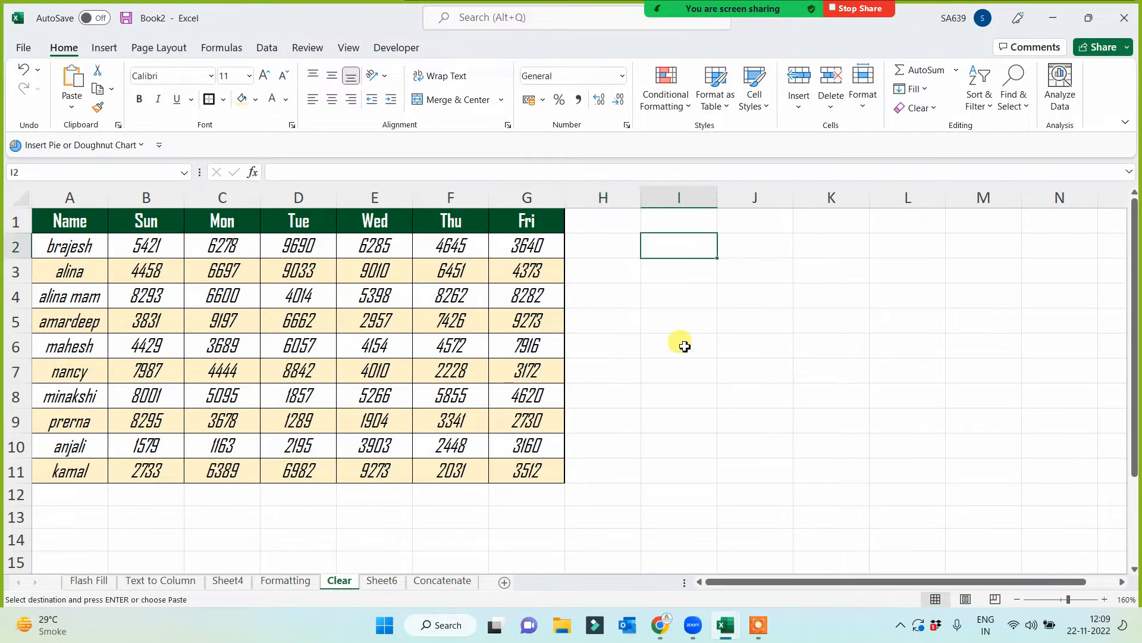
pyautogui.hotkey('ctrl', 'v')
pyautogui.doubleClick(712, 198)
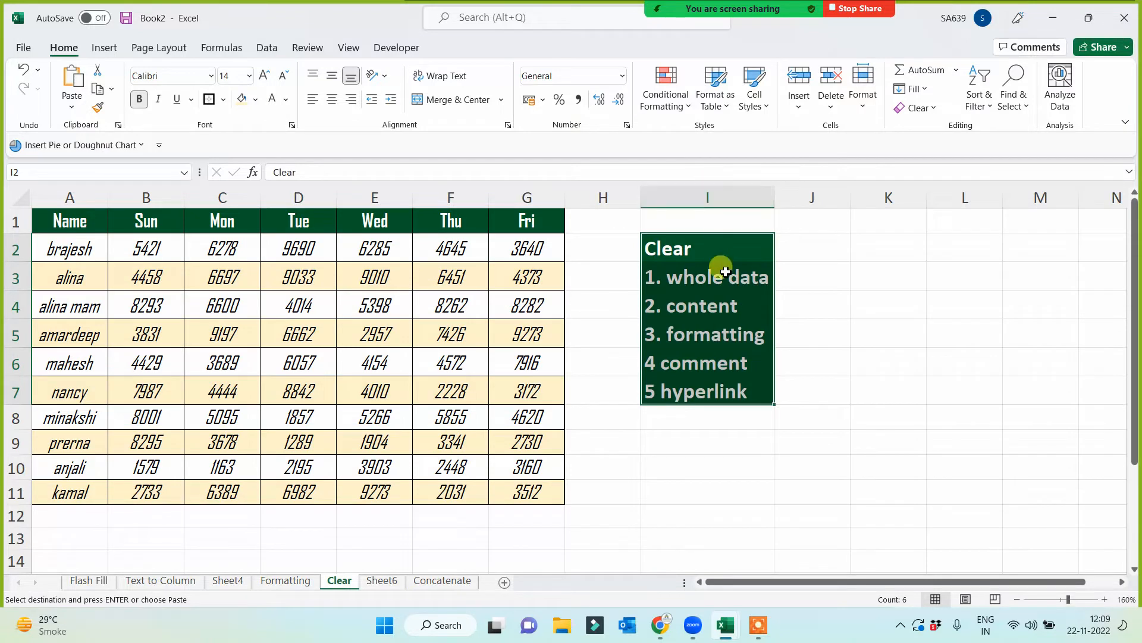
pyautogui.click(721, 273)
pyautogui.click(725, 476)
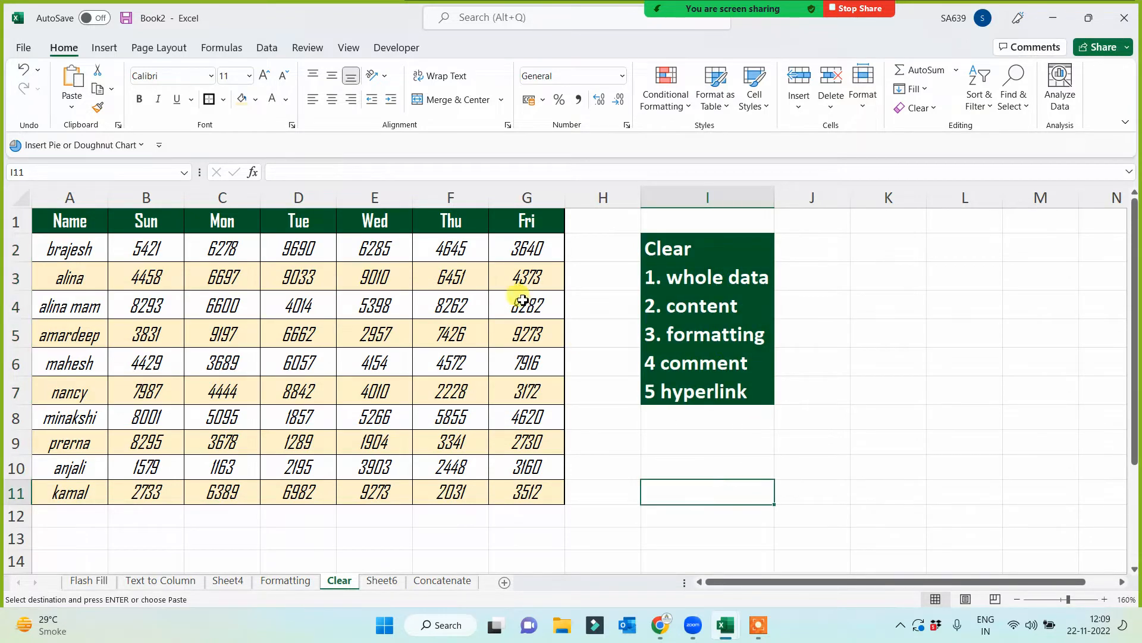
# - Clear everything, both contents and formatting, from the Thu and Fri columns F:G
pyautogui.moveTo(449, 195); pyautogui.dragTo(549, 203)
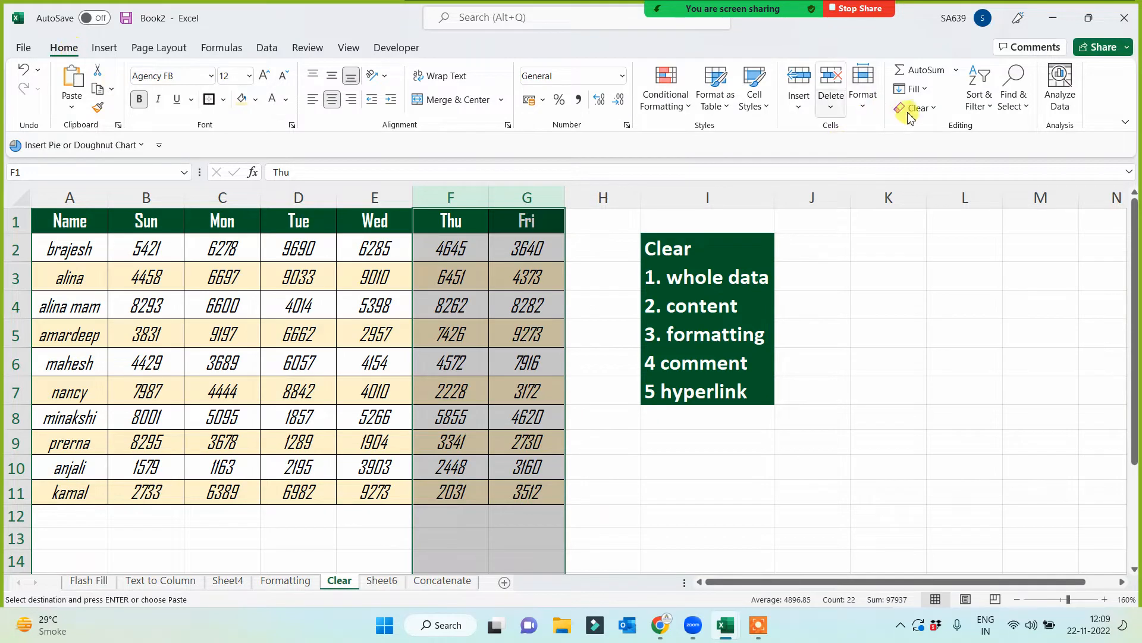
pyautogui.click(930, 109)
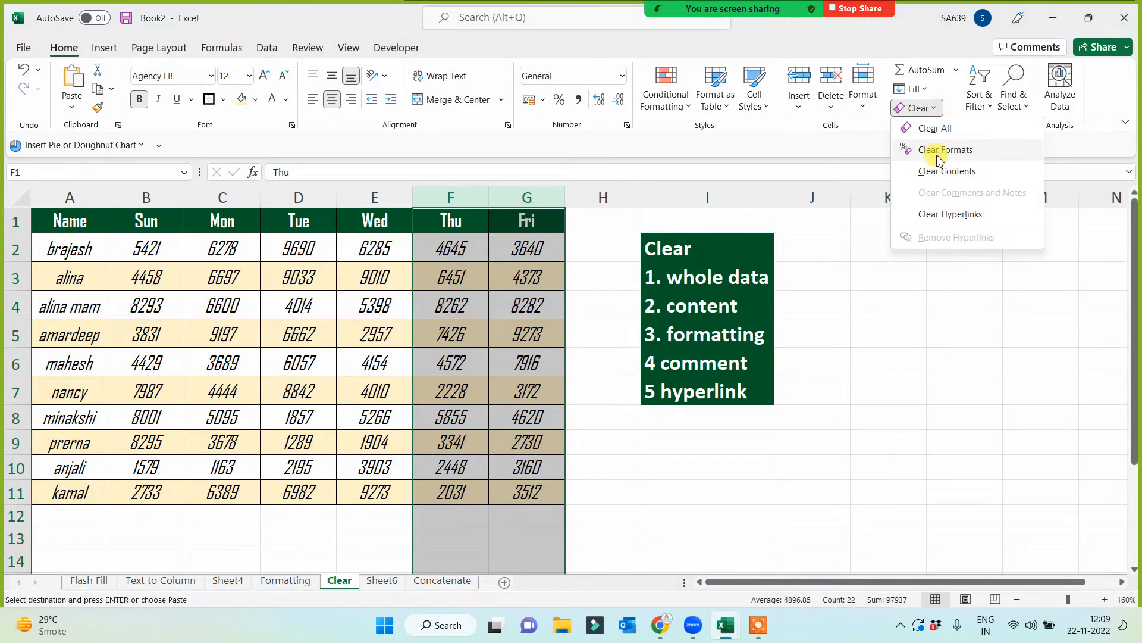
pyautogui.click(933, 128)
pyautogui.click(826, 419)
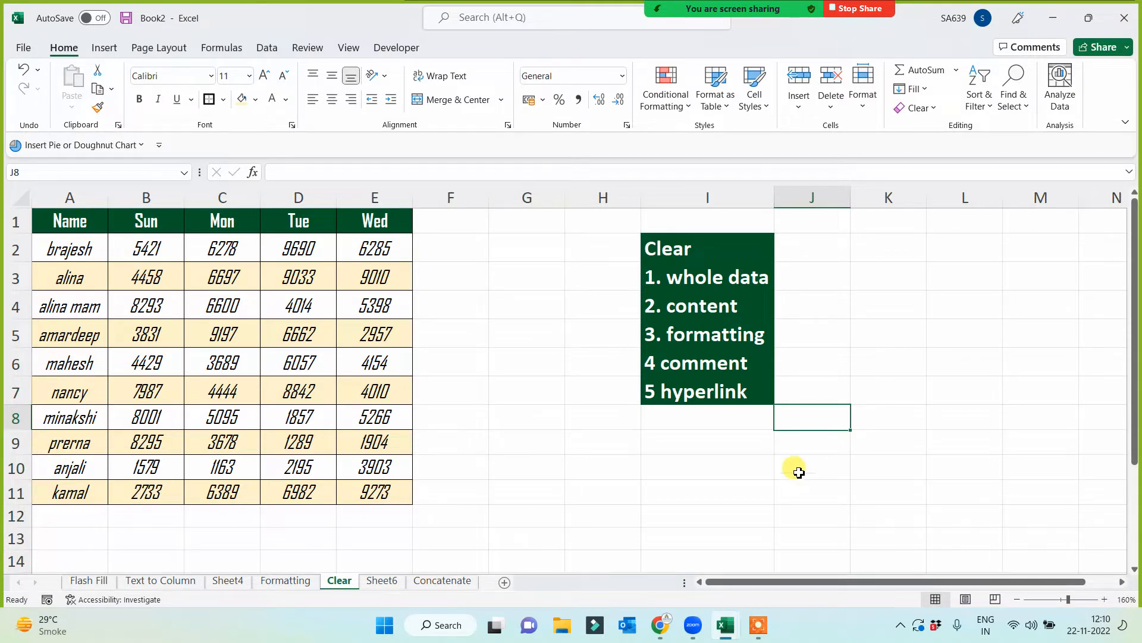
# - Clear only the formats from the Wed column cells E1:E11
pyautogui.moveTo(375, 221); pyautogui.dragTo(372, 490)
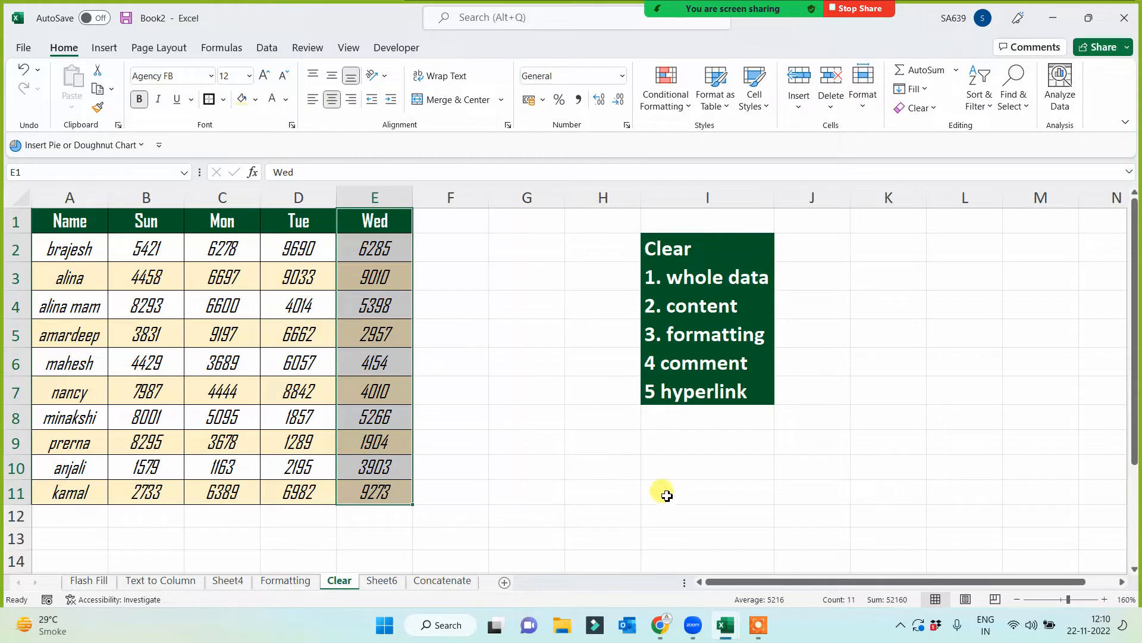
pyautogui.click(933, 108)
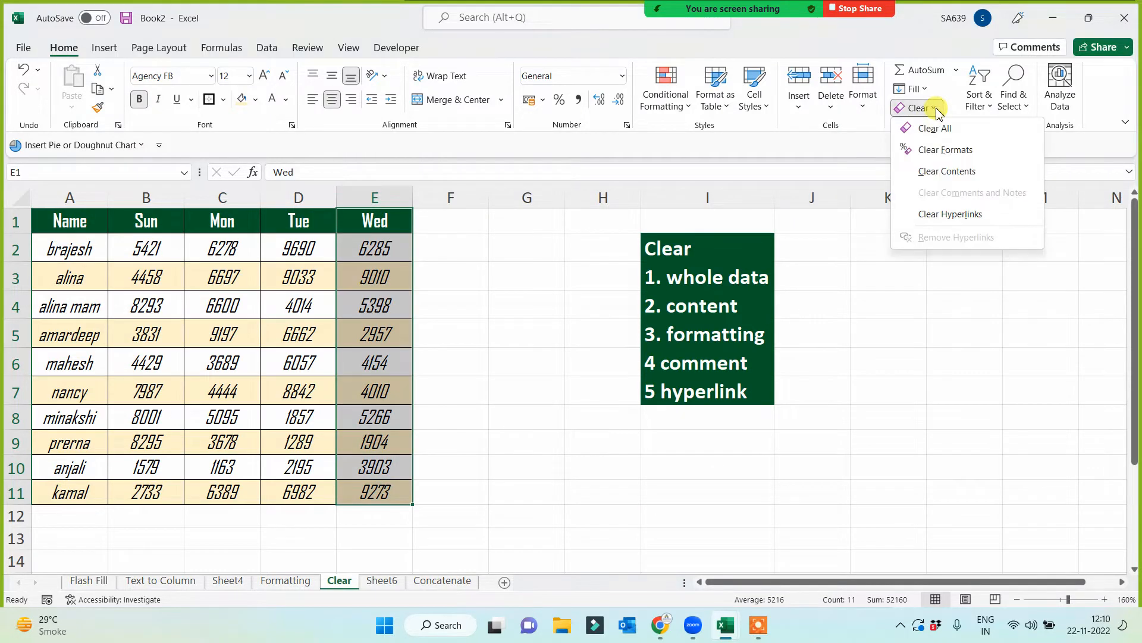
pyautogui.click(936, 154)
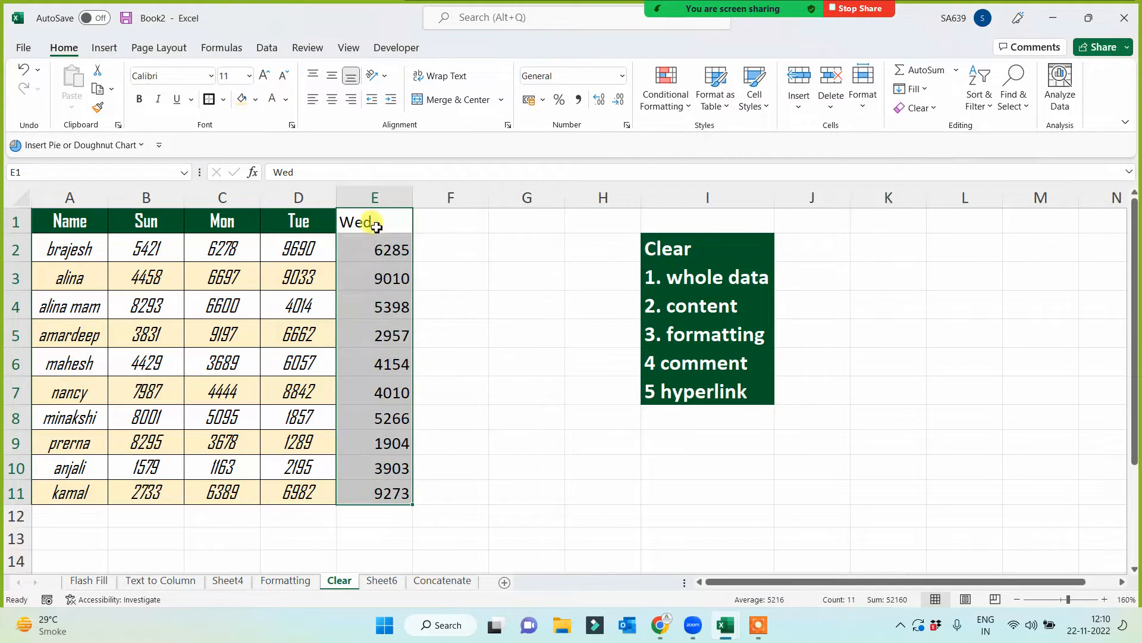
pyautogui.click(472, 498)
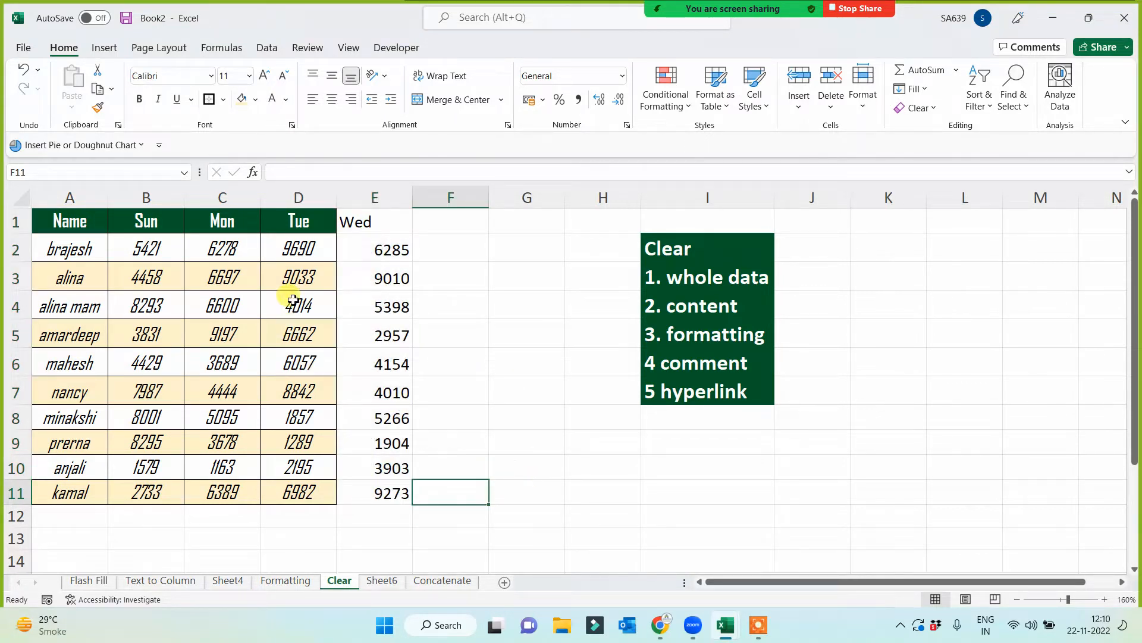
# - Clear only the contents of the Tue column cells D1:D11
pyautogui.moveTo(299, 222); pyautogui.dragTo(297, 485)
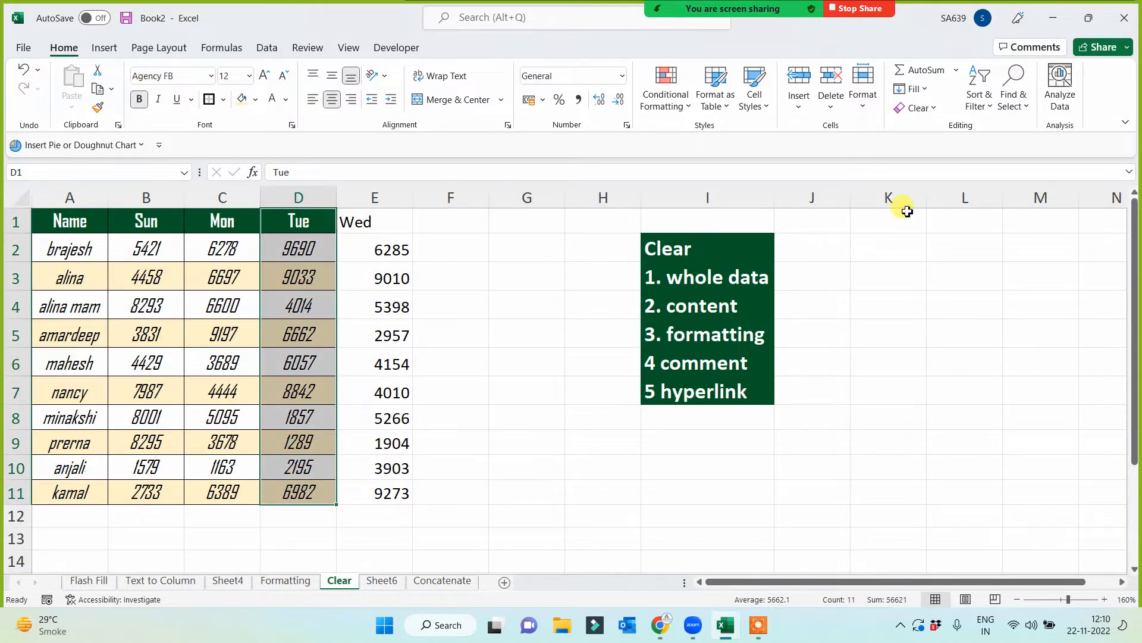
pyautogui.click(934, 108)
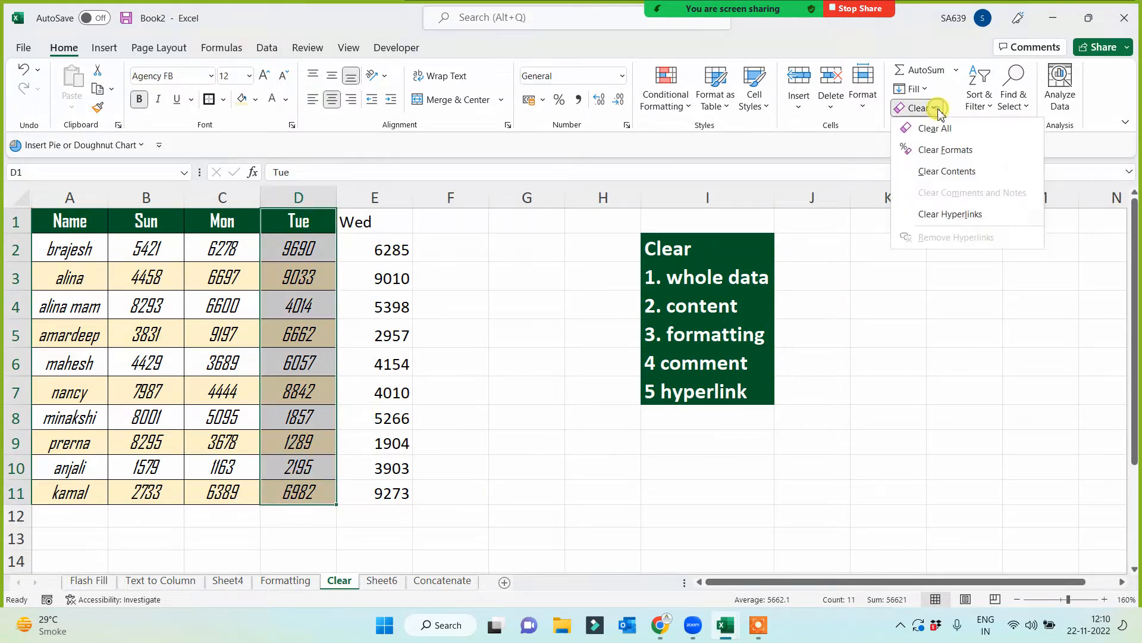
pyautogui.click(939, 172)
pyautogui.click(491, 470)
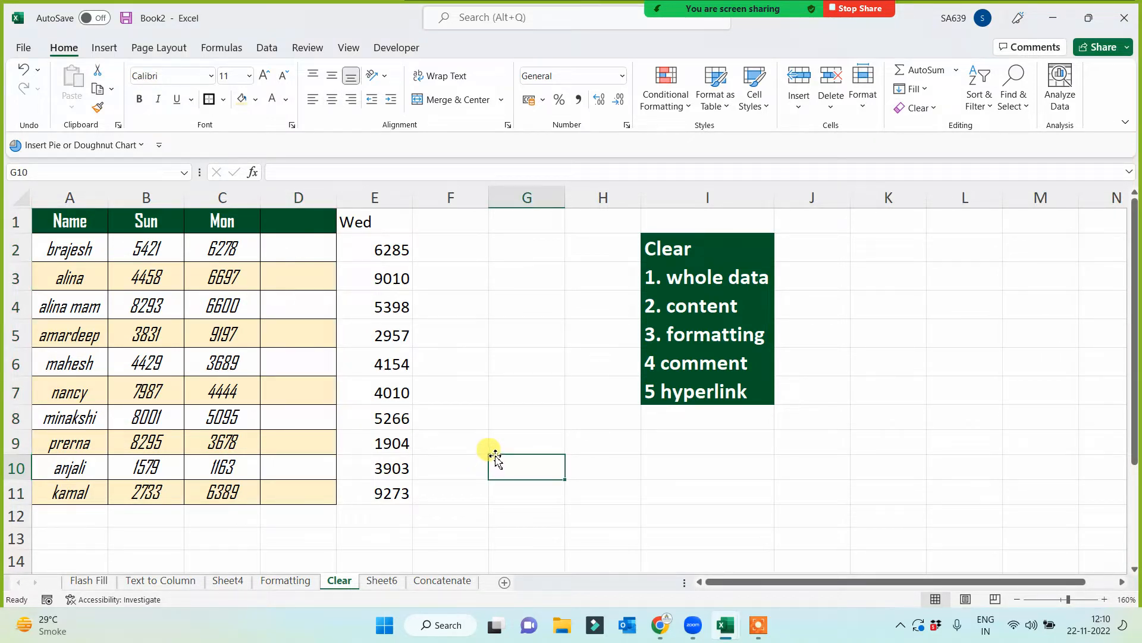
# - Add a note to cell C2 with the sample text "dfsf df sdfsdfsdf"
pyautogui.click(244, 250)
pyautogui.rightClick(244, 250)
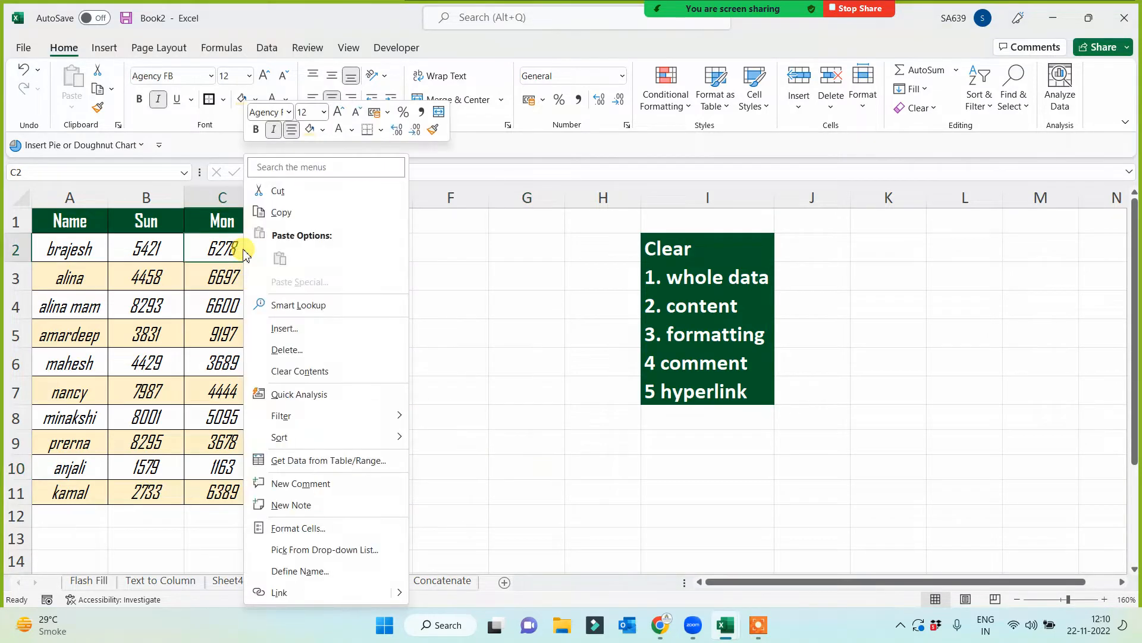
pyautogui.click(295, 510)
pyautogui.write('dfsf ')
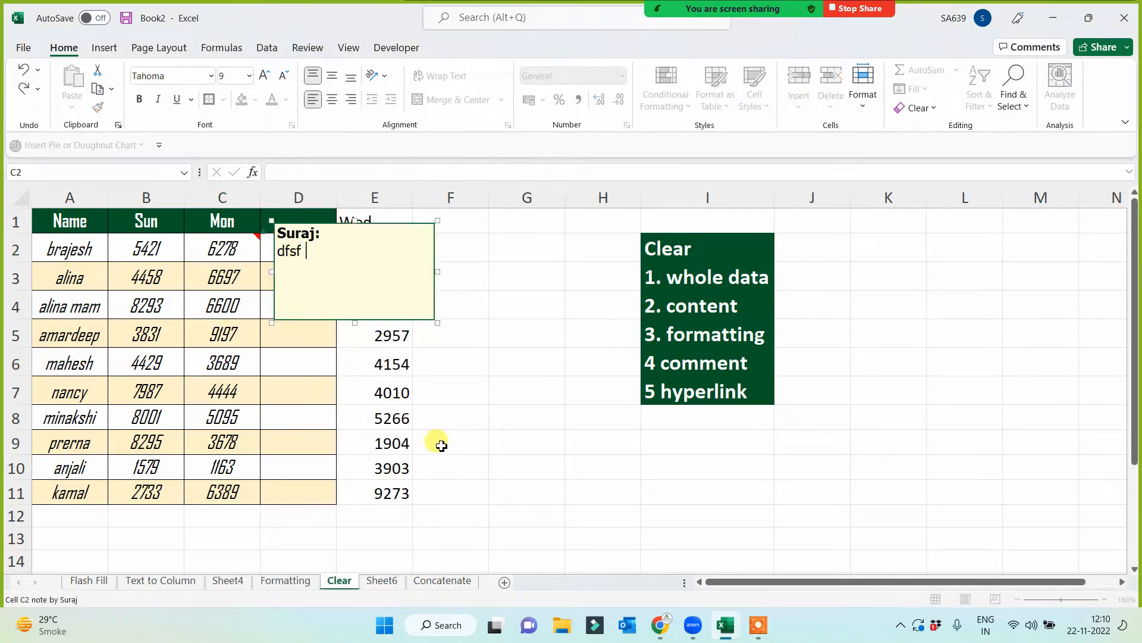
pyautogui.write('df sdfsdfsdf')
pyautogui.click(505, 510)
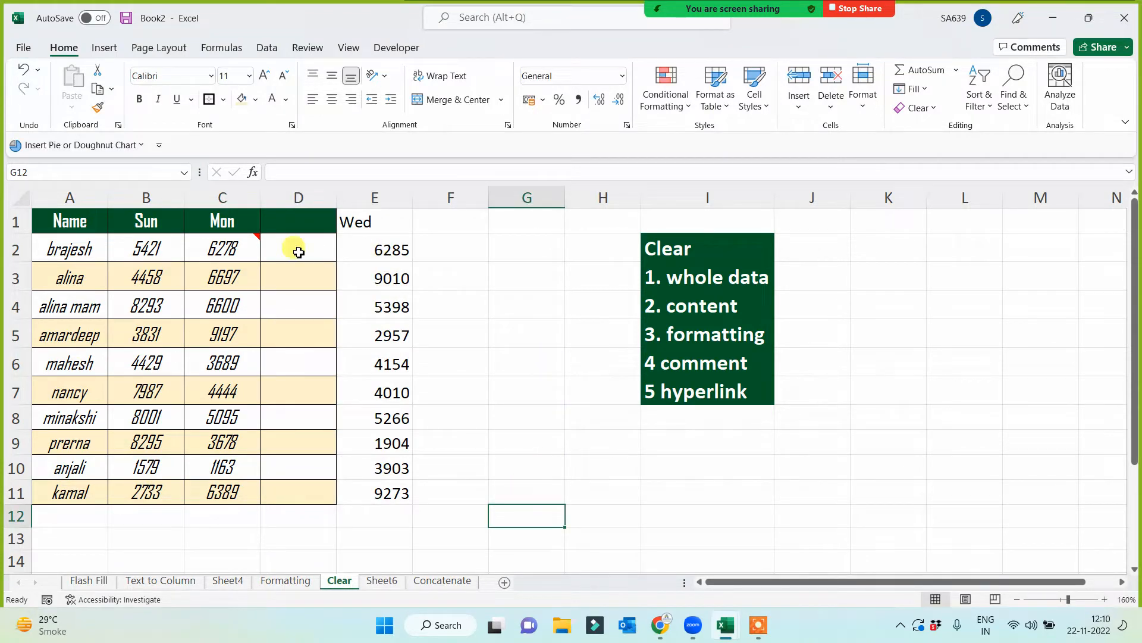
# - Add a note to cell C3 without entering any further text
pyautogui.click(244, 279)
pyautogui.rightClick(245, 279)
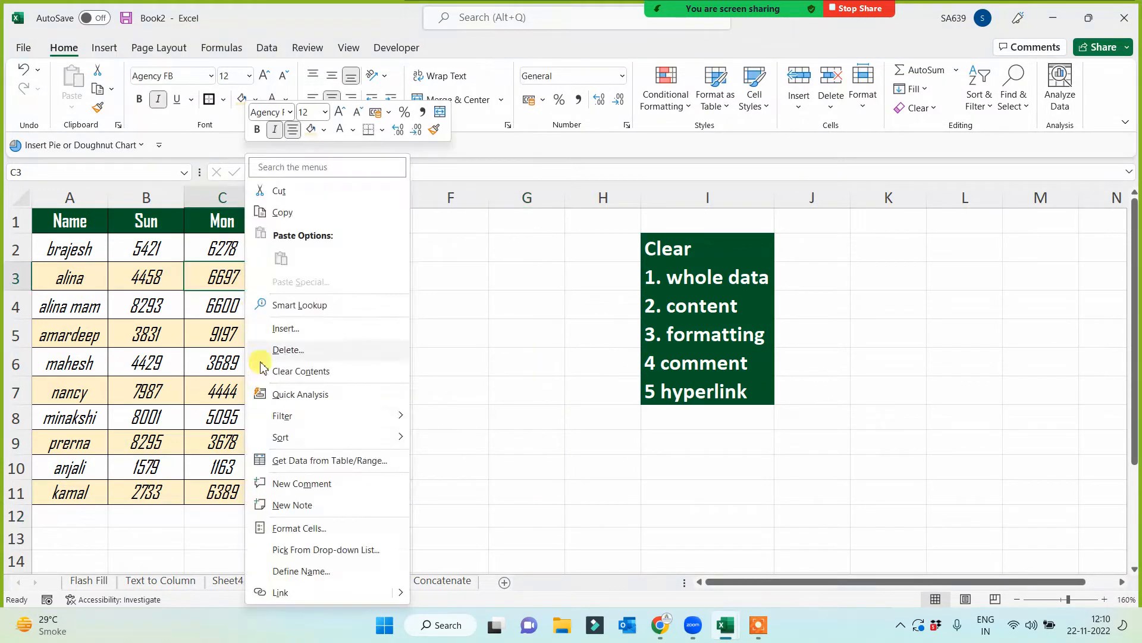
pyautogui.click(291, 506)
pyautogui.click(479, 474)
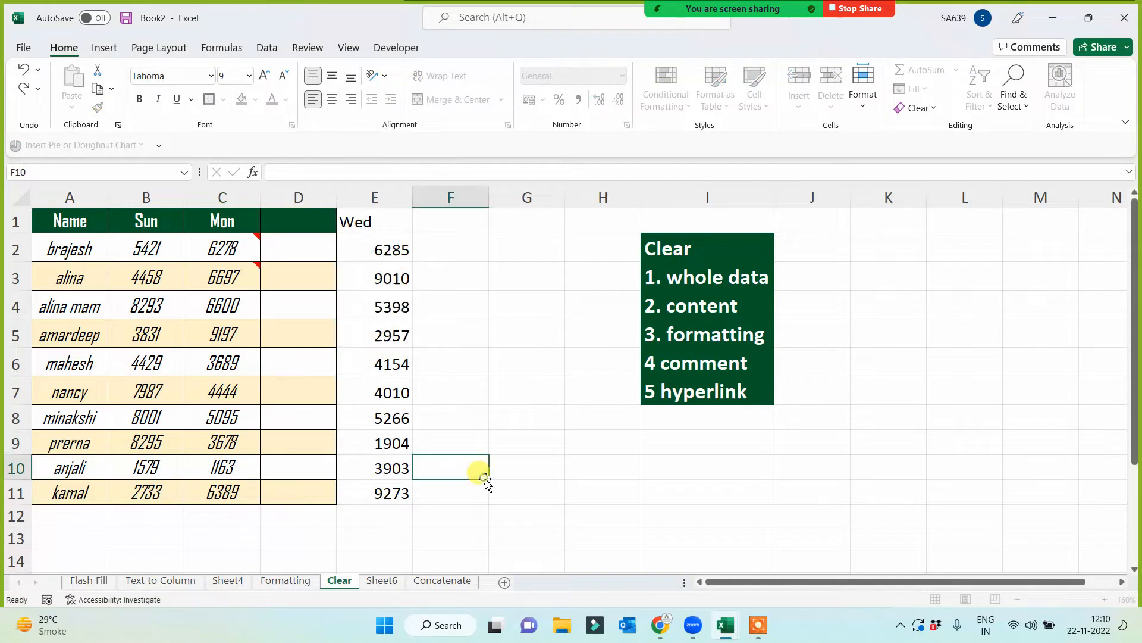
# - Delete the note attached to cell C3 in the Mon column
pyautogui.click(250, 279)
pyautogui.rightClick(246, 281)
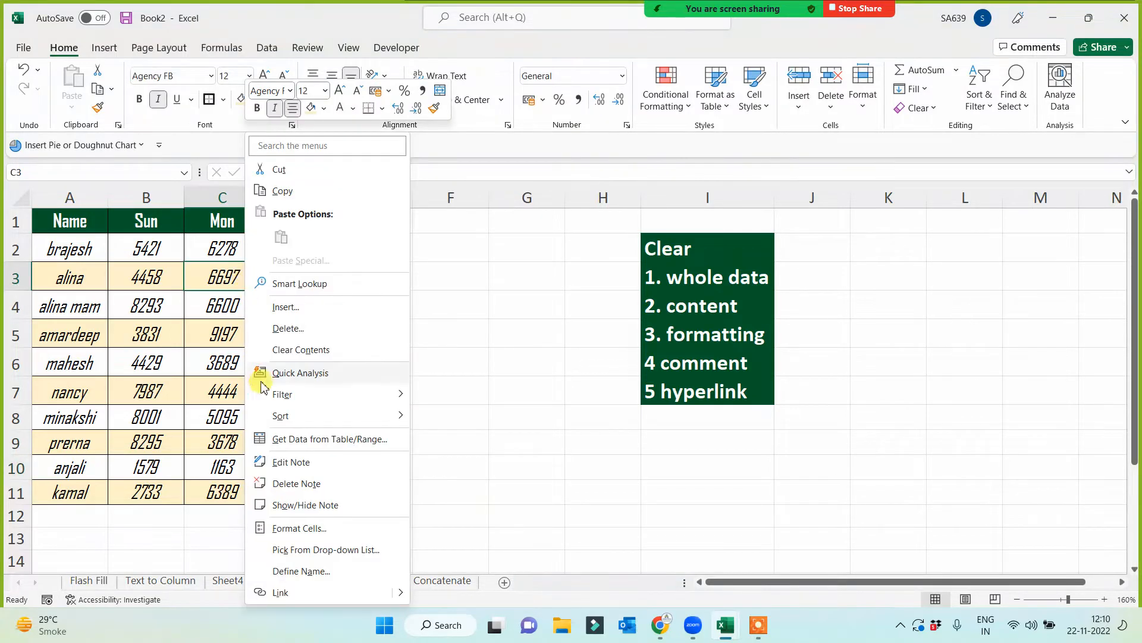
pyautogui.click(293, 484)
pyautogui.click(492, 389)
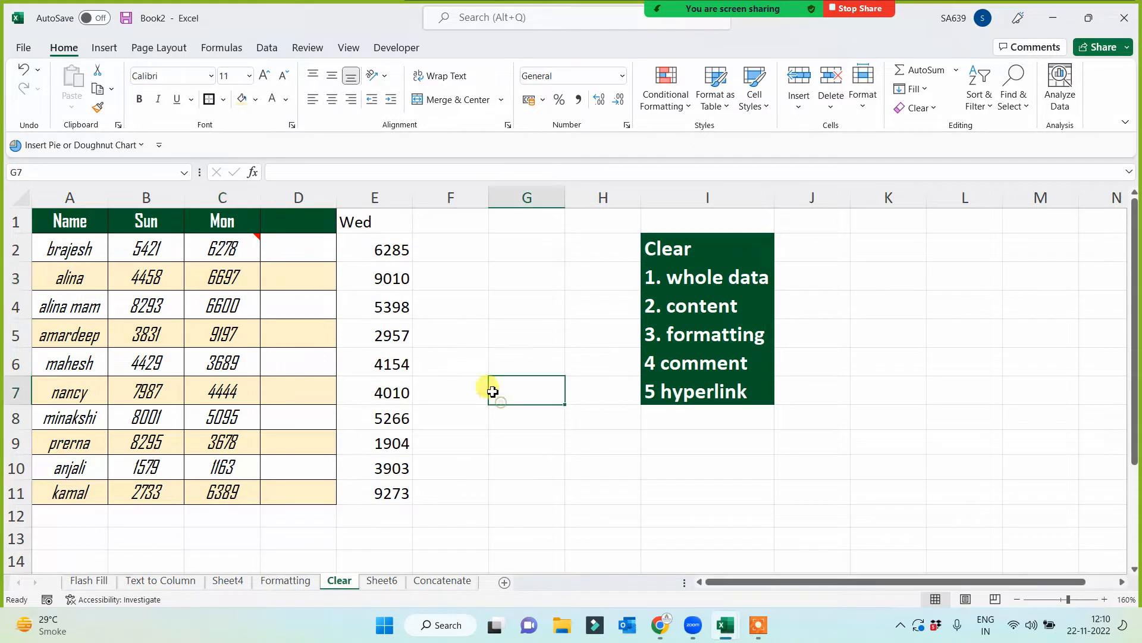
# - Remove the note from cell C2 with the Clear Comments and Notes option
pyautogui.click(222, 252)
pyautogui.click(934, 109)
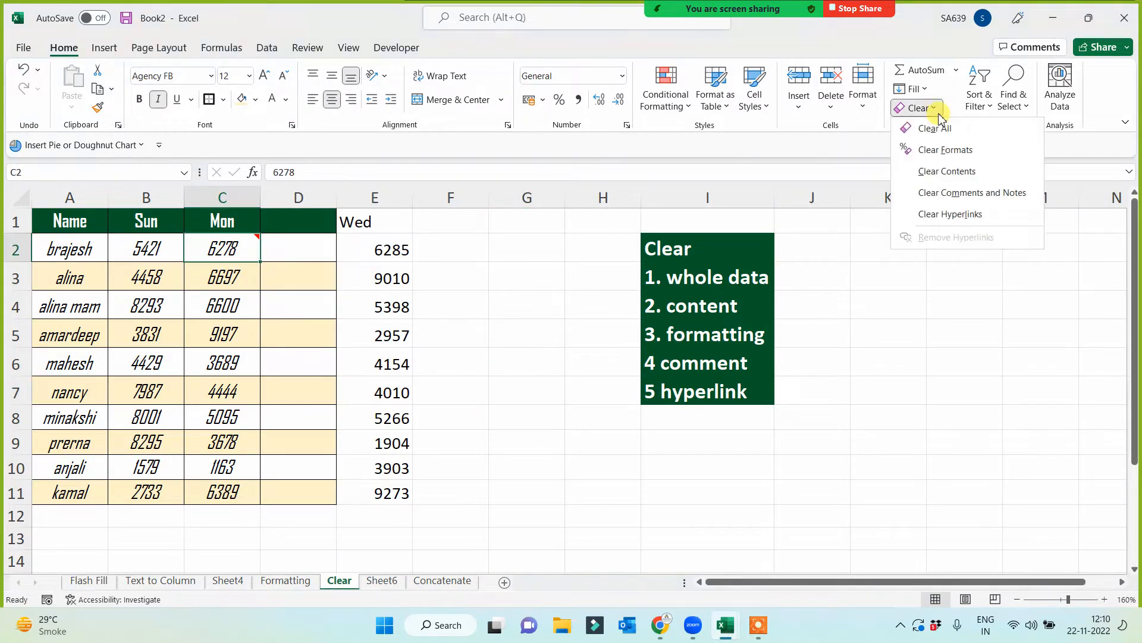
pyautogui.click(957, 193)
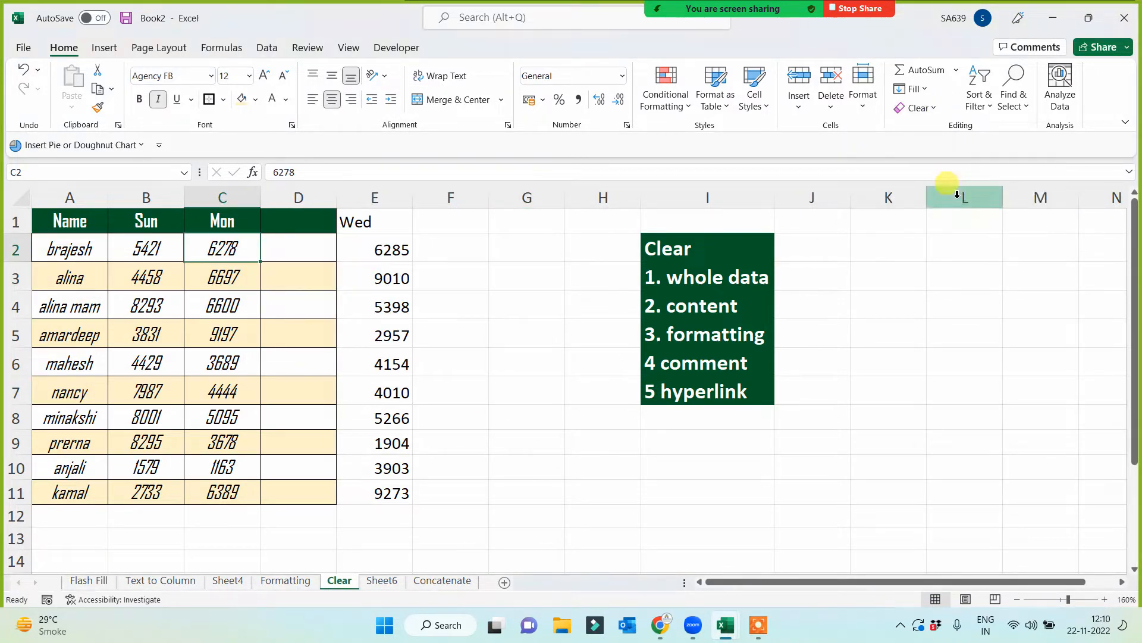
pyautogui.click(724, 467)
pyautogui.click(699, 292)
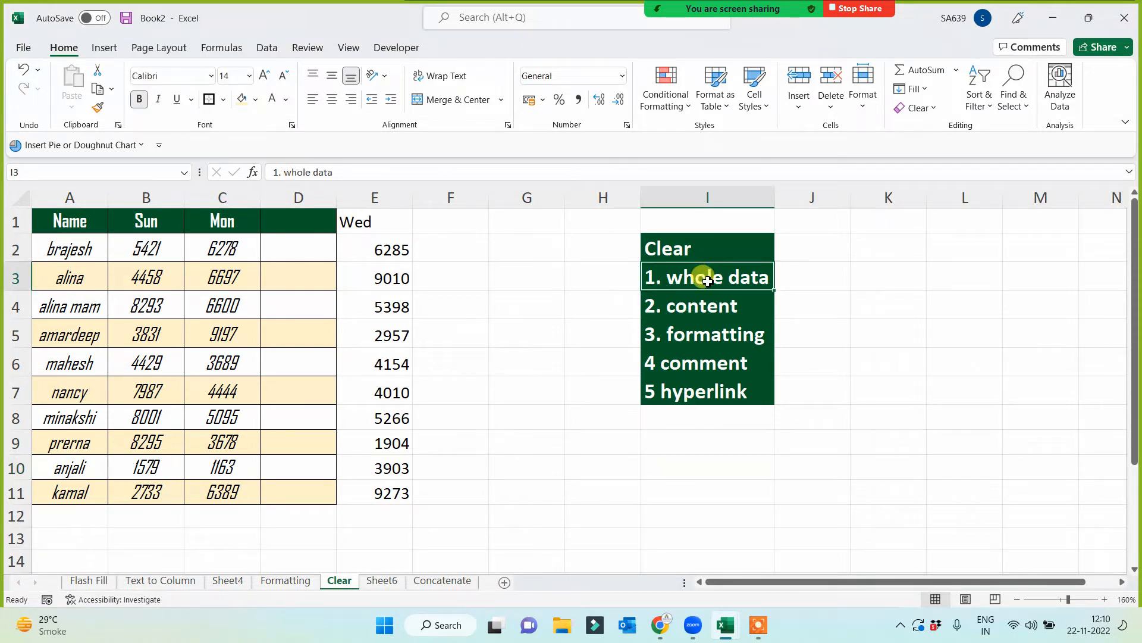
pyautogui.click(700, 310)
pyautogui.click(698, 338)
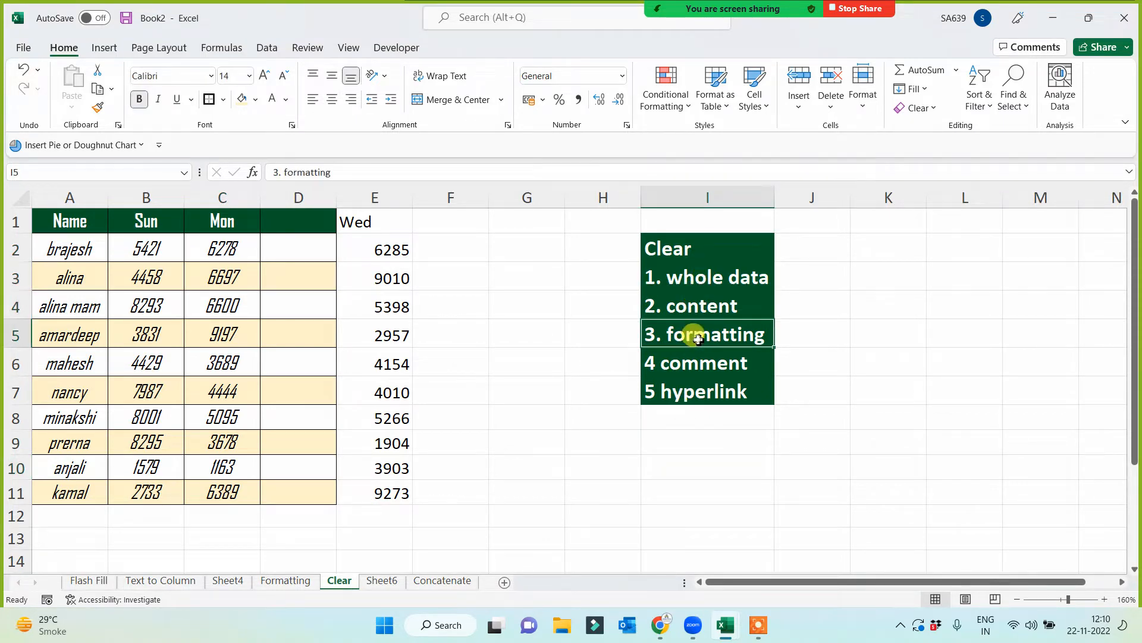
pyautogui.click(692, 363)
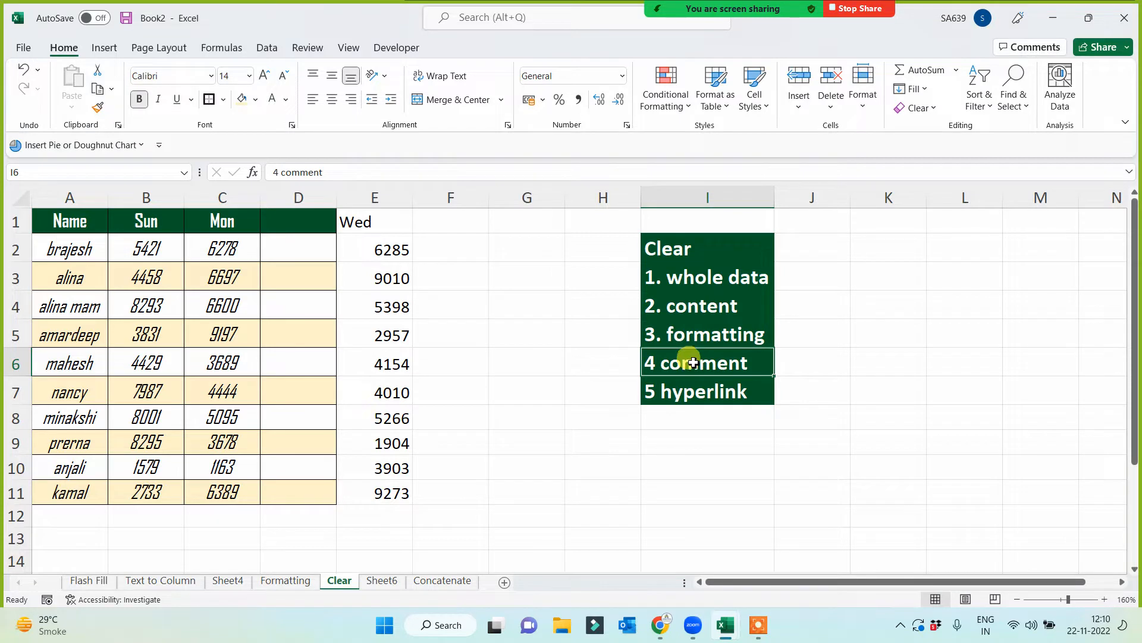
pyautogui.click(690, 391)
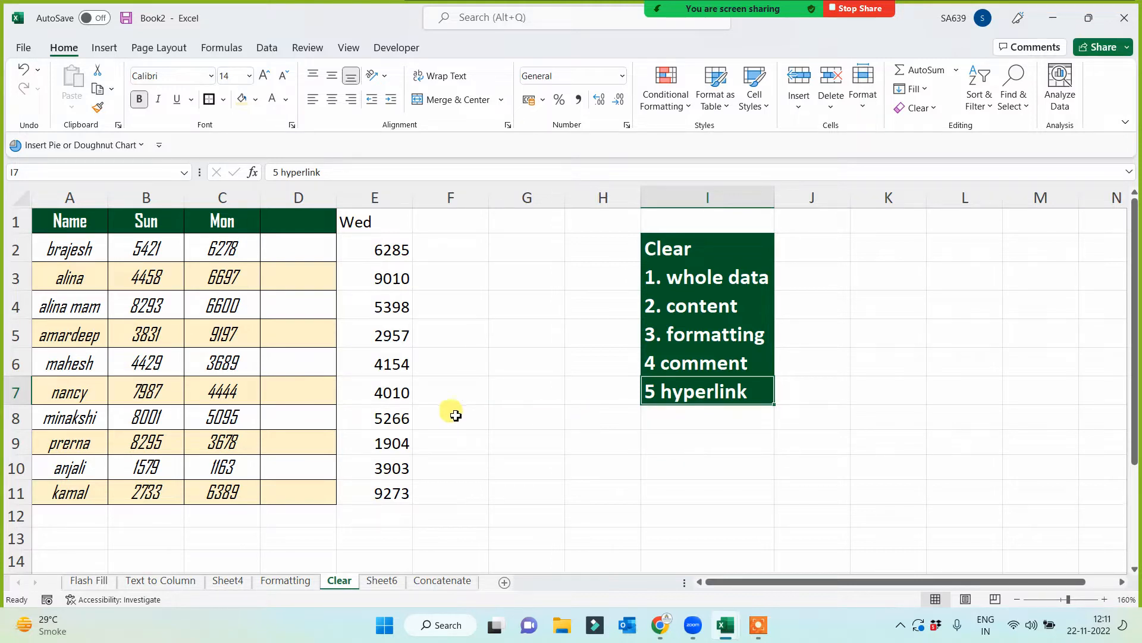
# - Insert a hyperlink in cell C6 that points to cell A1 of the Formatting sheet in this workbook
pyautogui.rightClick(238, 363)
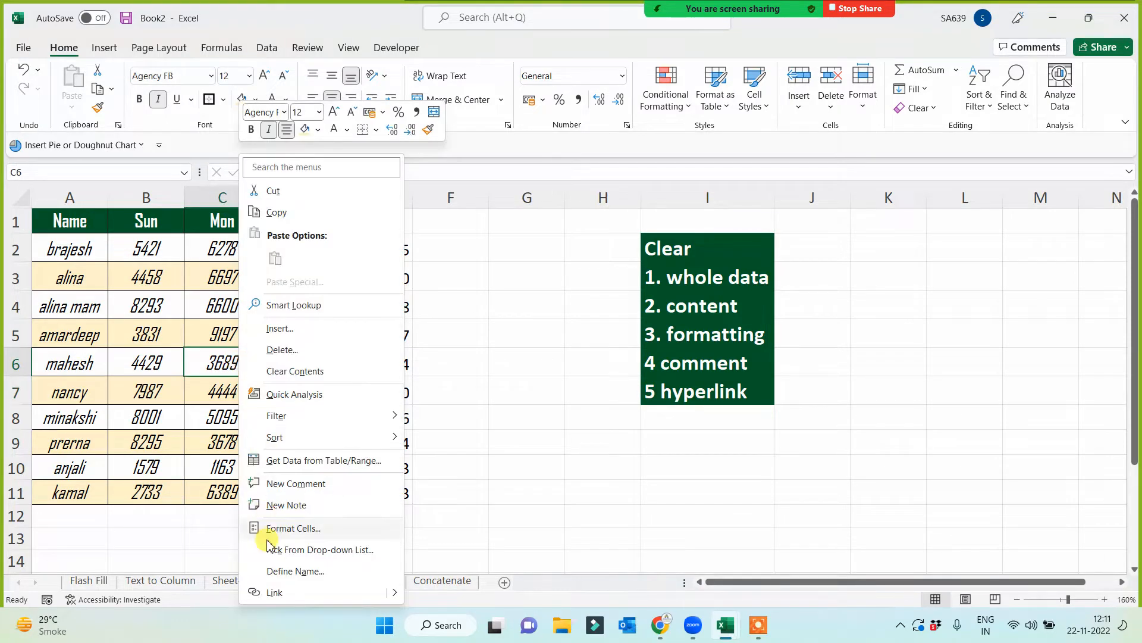
pyautogui.click(274, 591)
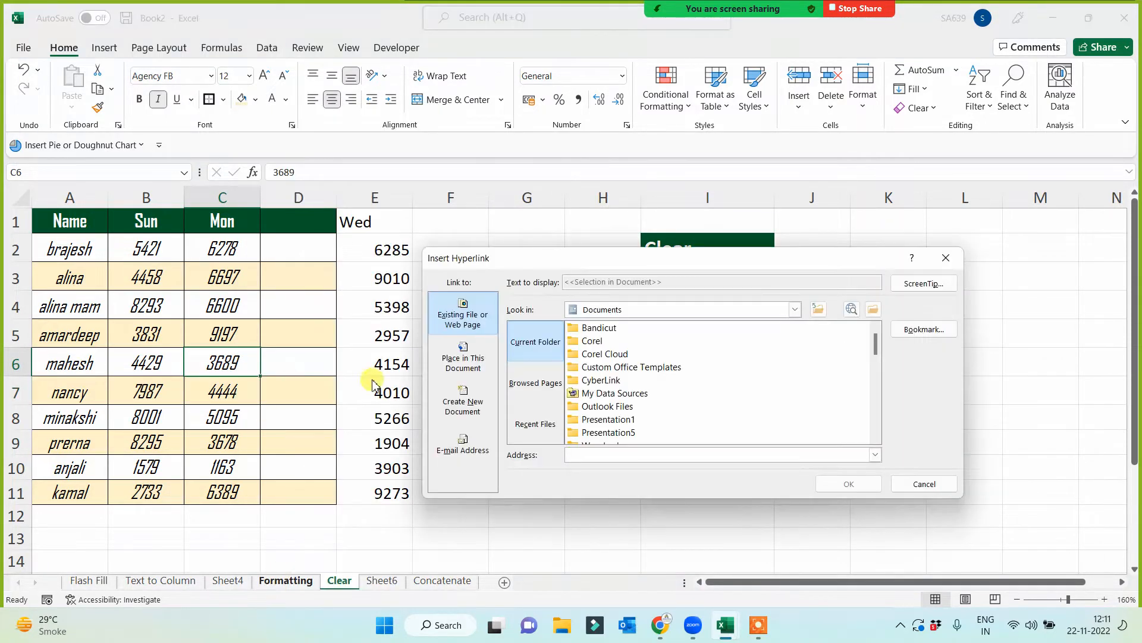
pyautogui.click(463, 357)
pyautogui.click(575, 415)
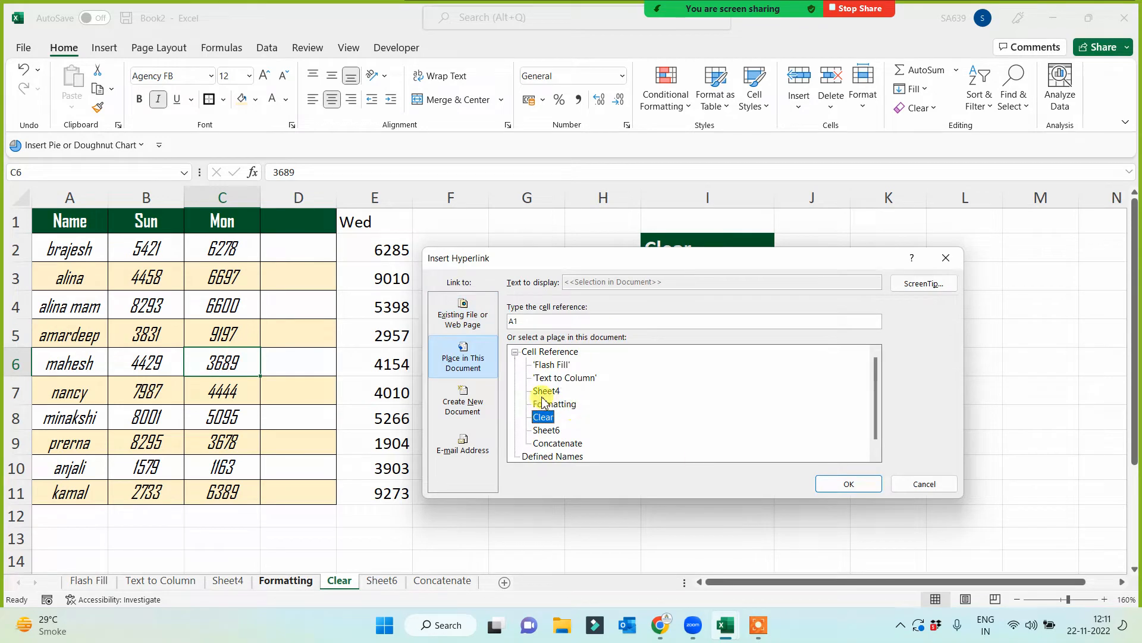
pyautogui.click(553, 404)
pyautogui.click(874, 485)
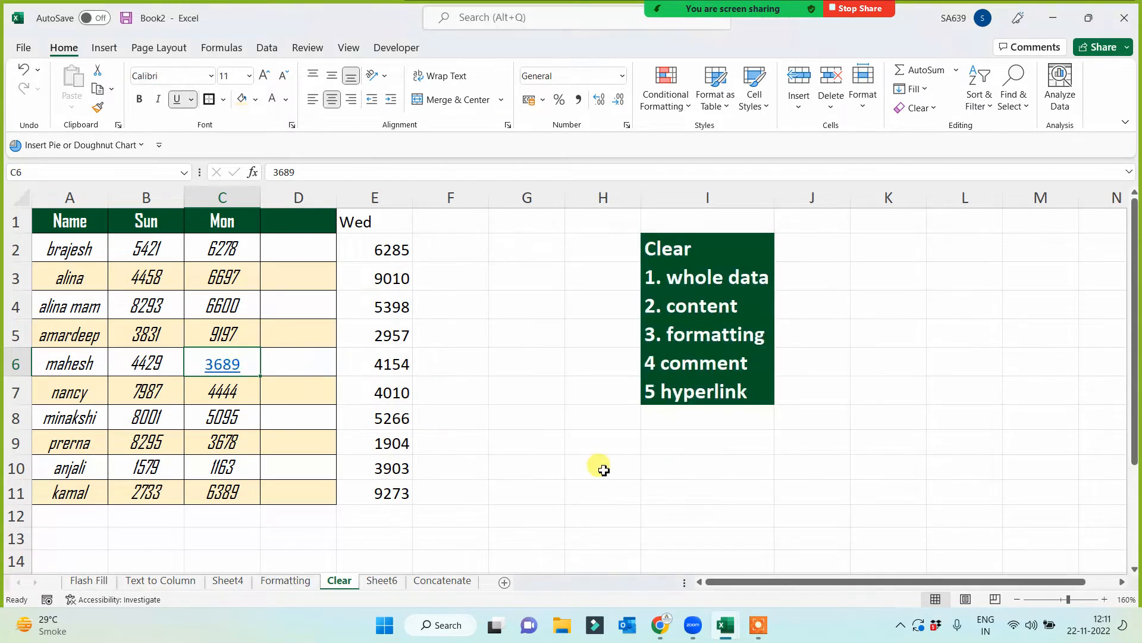
# - Test the hyperlink in cell C6 by following it, and return to the Clear sheet
pyautogui.click(597, 466)
pyautogui.click(229, 365)
pyautogui.click(229, 365)
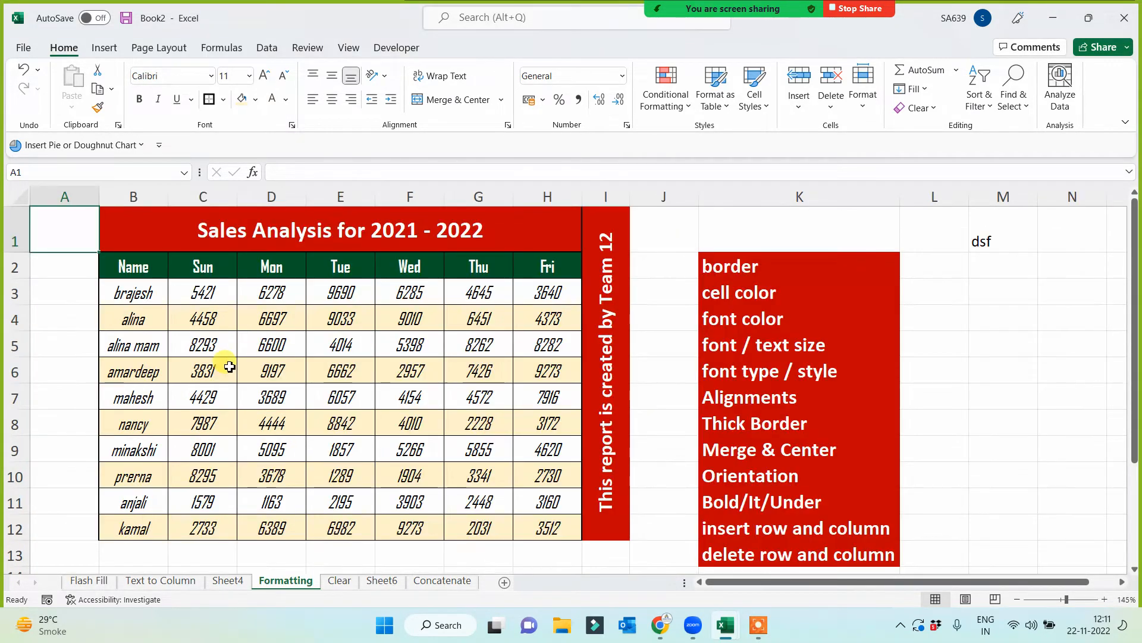
pyautogui.click(340, 581)
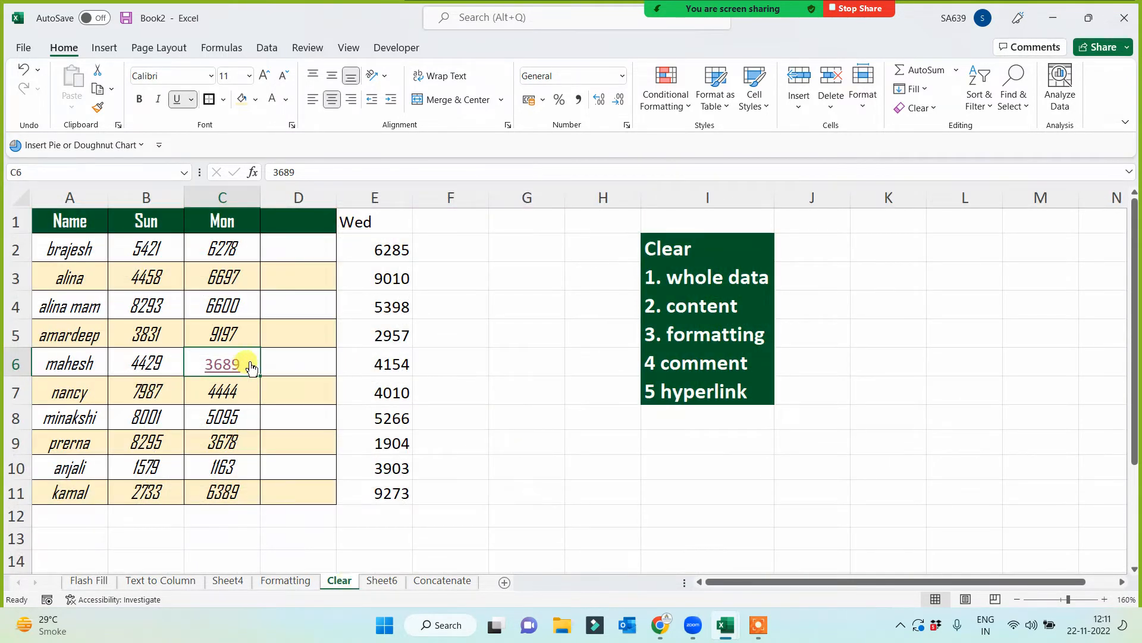
# - Clear the link from cell C6 with the Remove Hyperlinks option
pyautogui.click(925, 108)
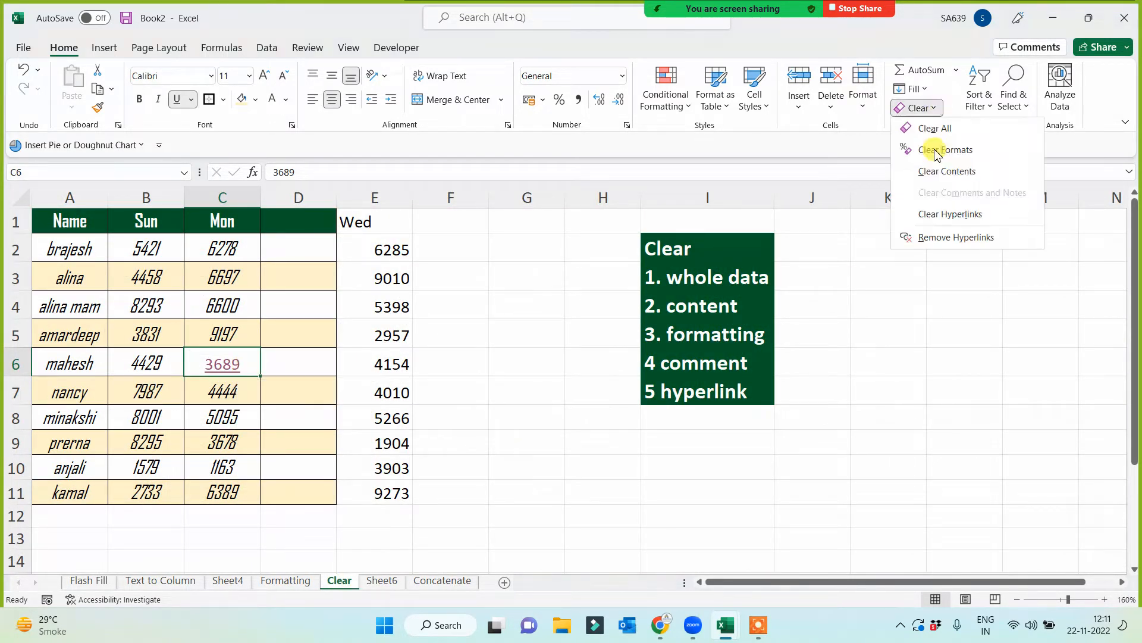
pyautogui.click(939, 238)
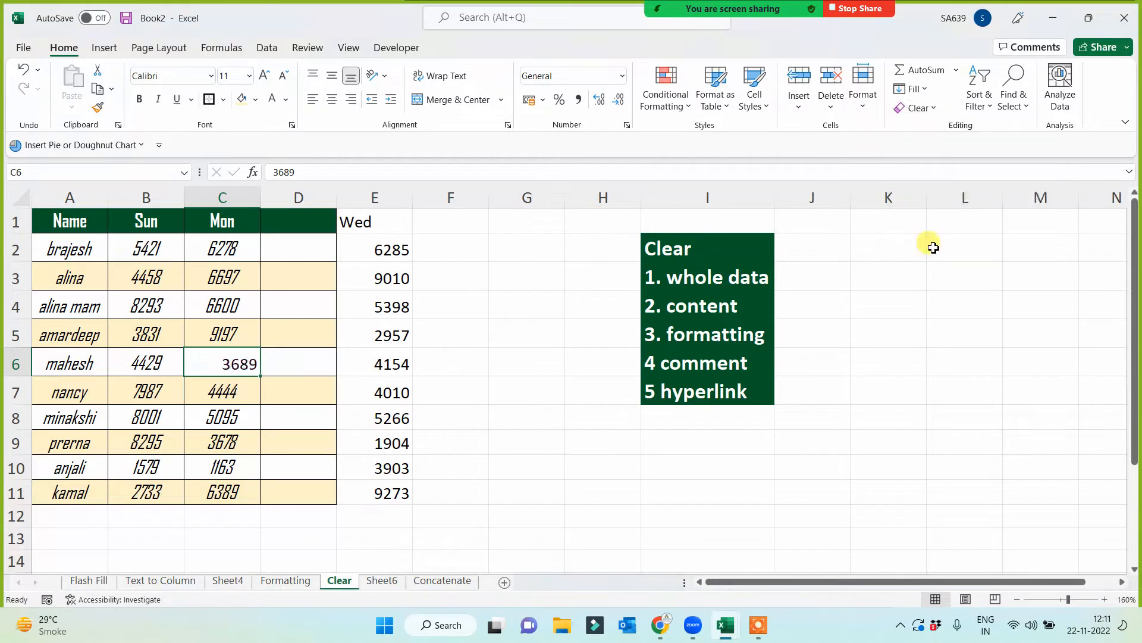
pyautogui.click(528, 443)
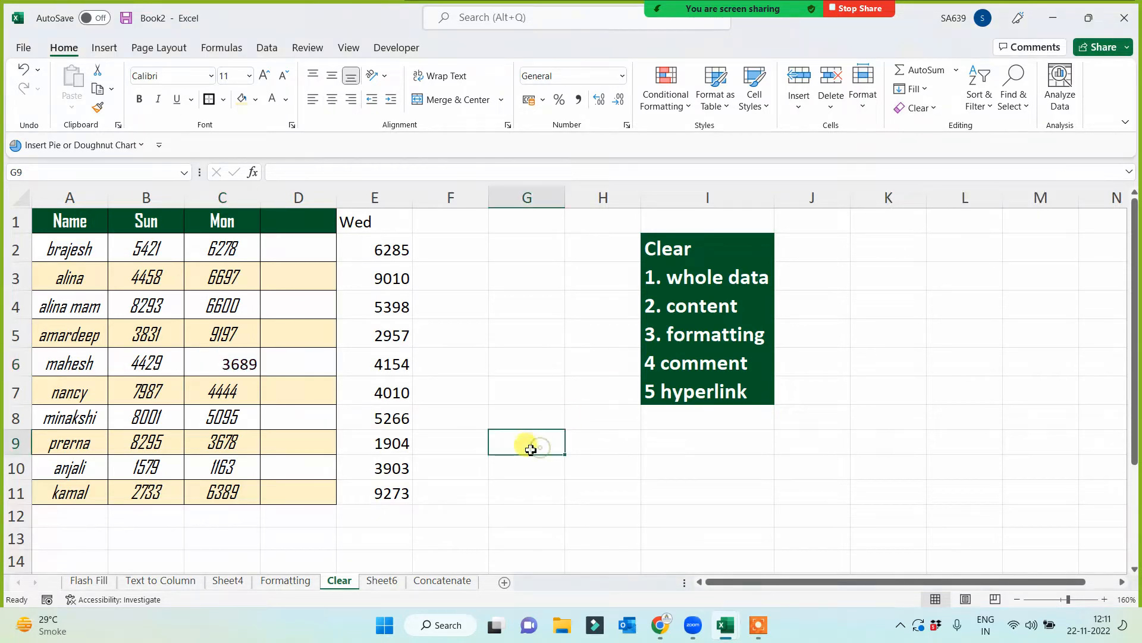
# - Copy the formatting of cell B6 onto cell C6 with Format Painter
pyautogui.click(141, 363)
pyautogui.click(98, 107)
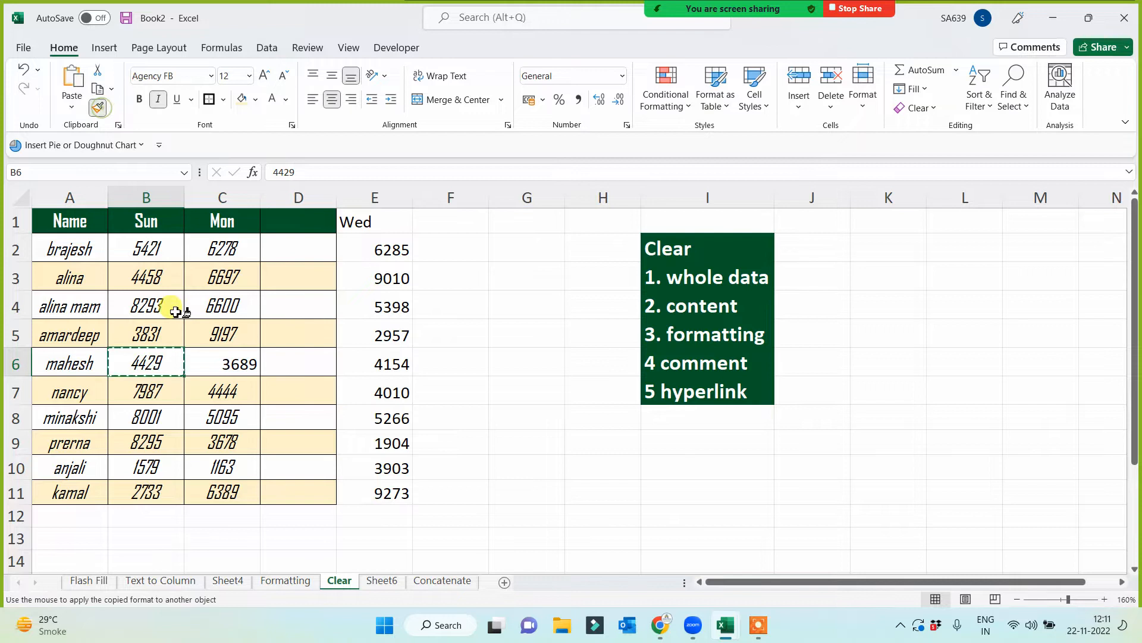
pyautogui.click(214, 360)
pyautogui.click(509, 466)
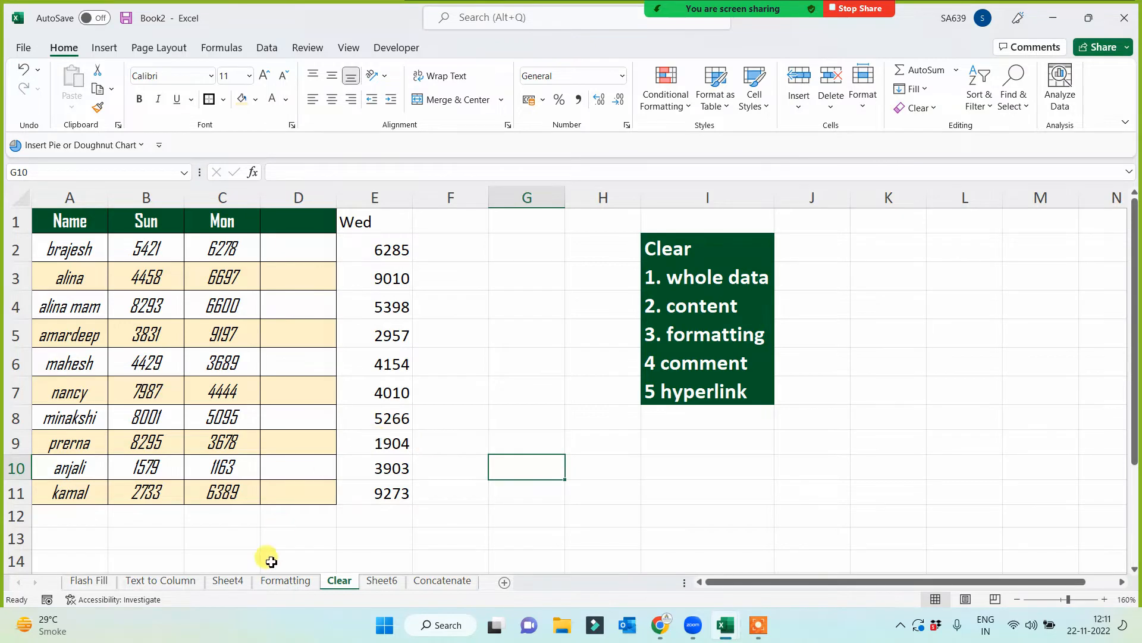
# - Copy the unformatted sales table A1:G11 on Sheet6 and paste it at cell I1
pyautogui.click(278, 581)
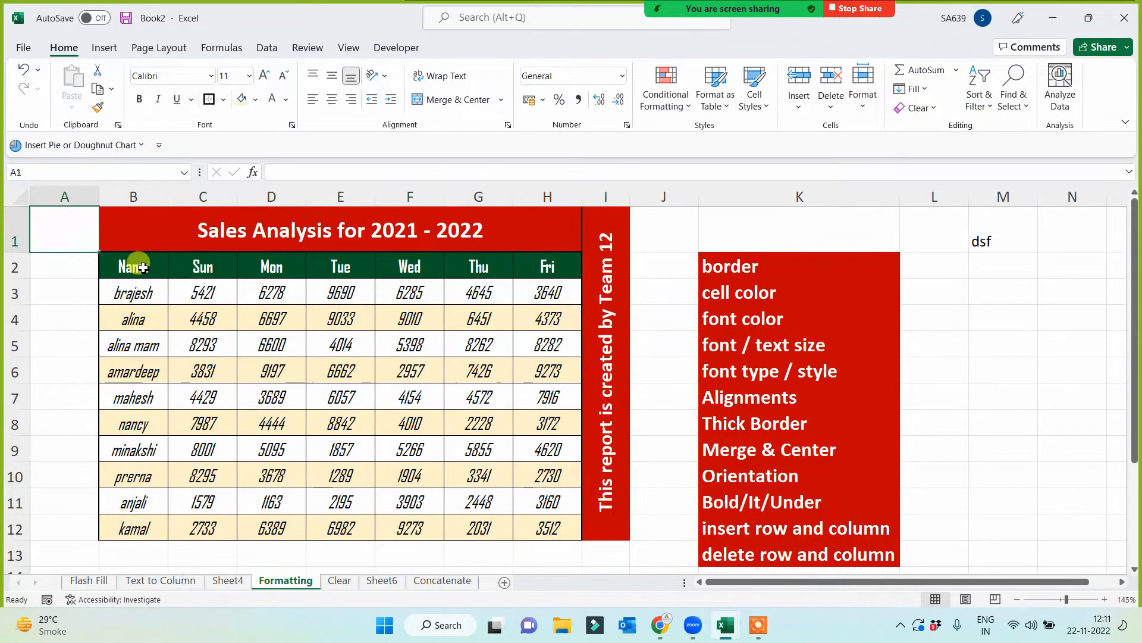
pyautogui.click(374, 581)
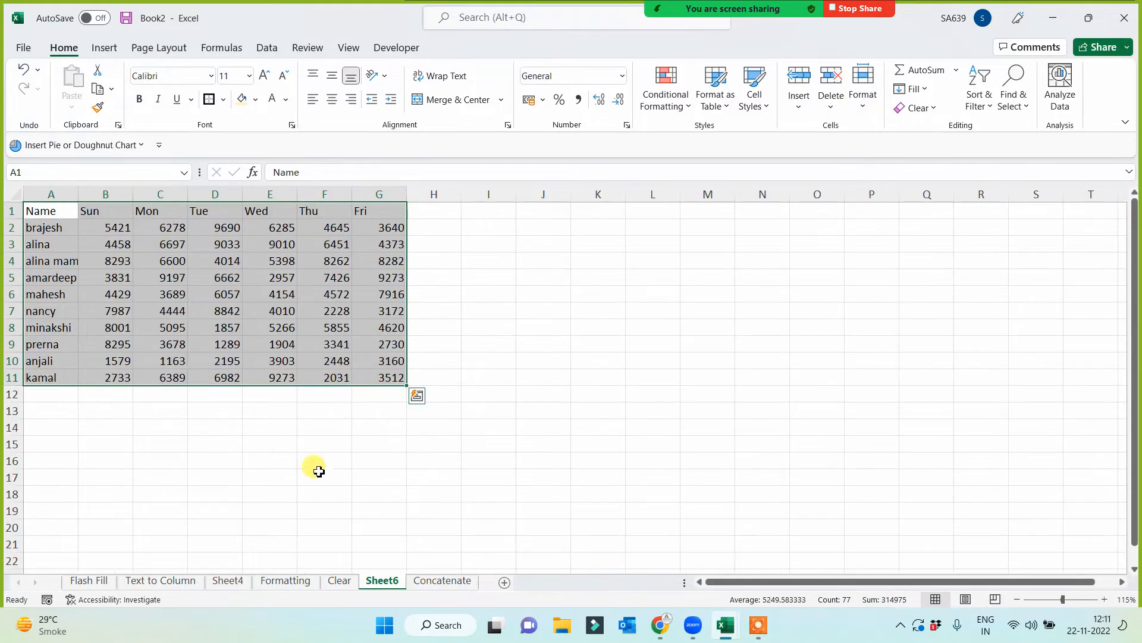
pyautogui.scroll(1, 311, 467)
pyautogui.hotkey('ctrl', 'q')
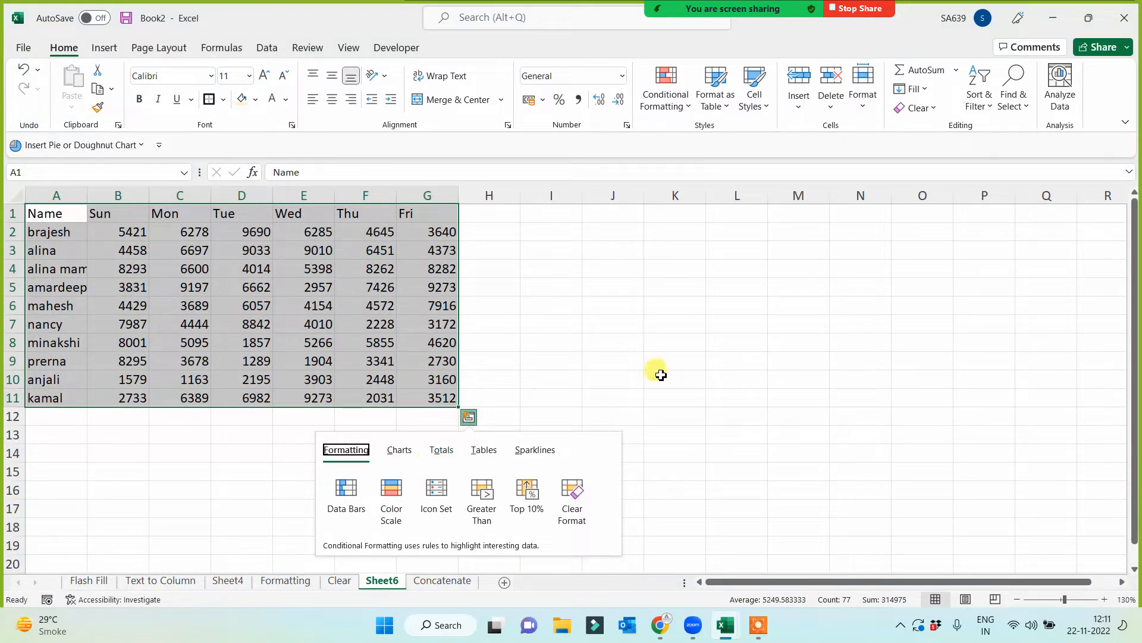
pyautogui.click(677, 341)
pyautogui.moveTo(37, 214); pyautogui.dragTo(444, 402)
pyautogui.hotkey('ctrl', 'c')
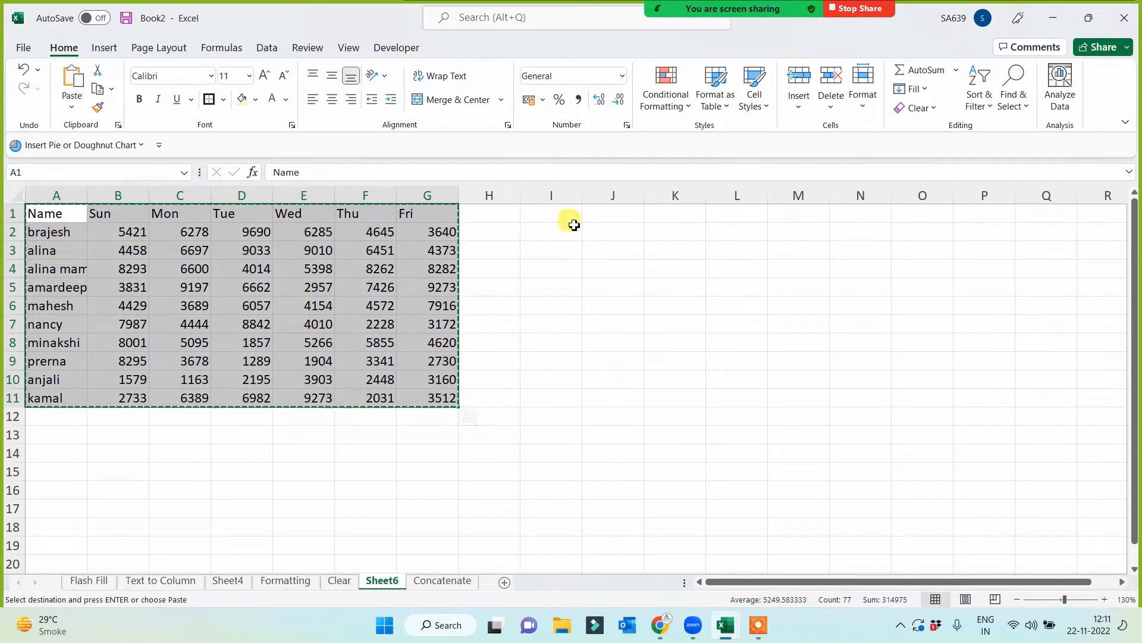
pyautogui.click(568, 213)
pyautogui.hotkey('ctrl', 'v')
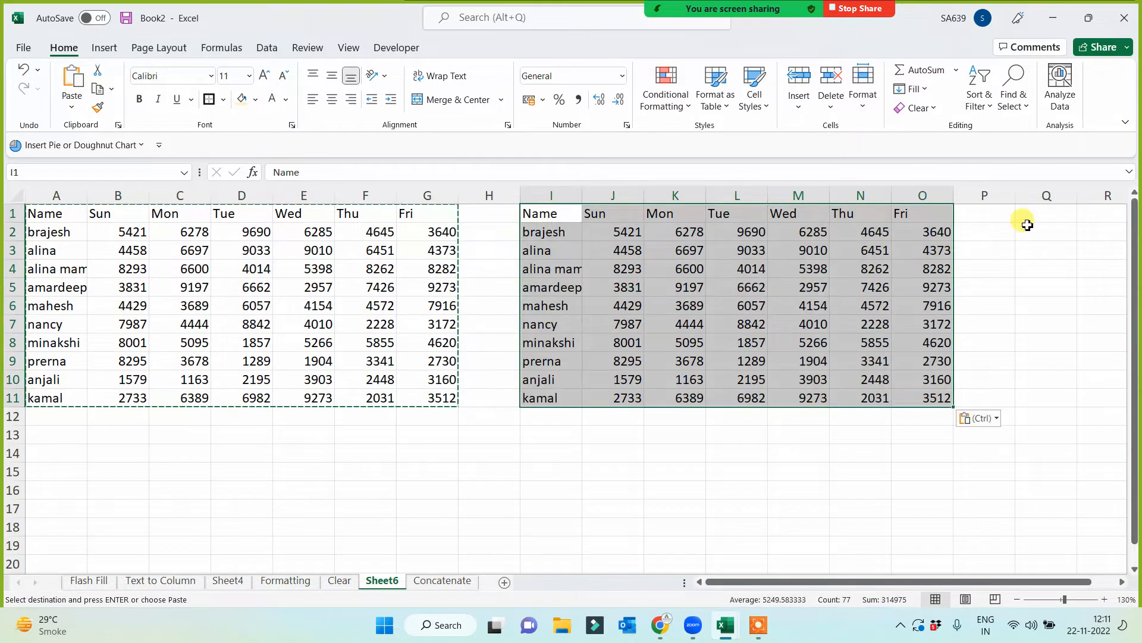
# - Paste two further copies of the sales table at cells Q1 and Y1
pyautogui.click(1023, 216)
pyautogui.hotkey('ctrl', 'v')
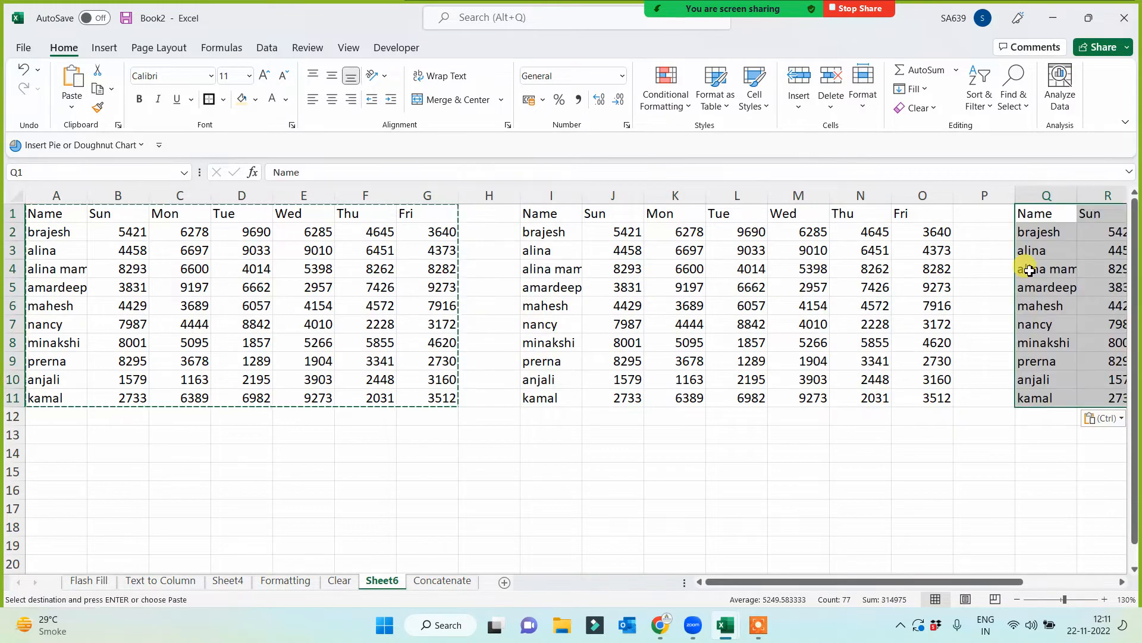
pyautogui.press('Right')
pyautogui.press('Right')
pyautogui.press('Right')
pyautogui.press('Right')
pyautogui.press('Right')
pyautogui.press('Right')
pyautogui.press('Right')
pyautogui.press('Right')
pyautogui.press('Right')
pyautogui.press('Left')
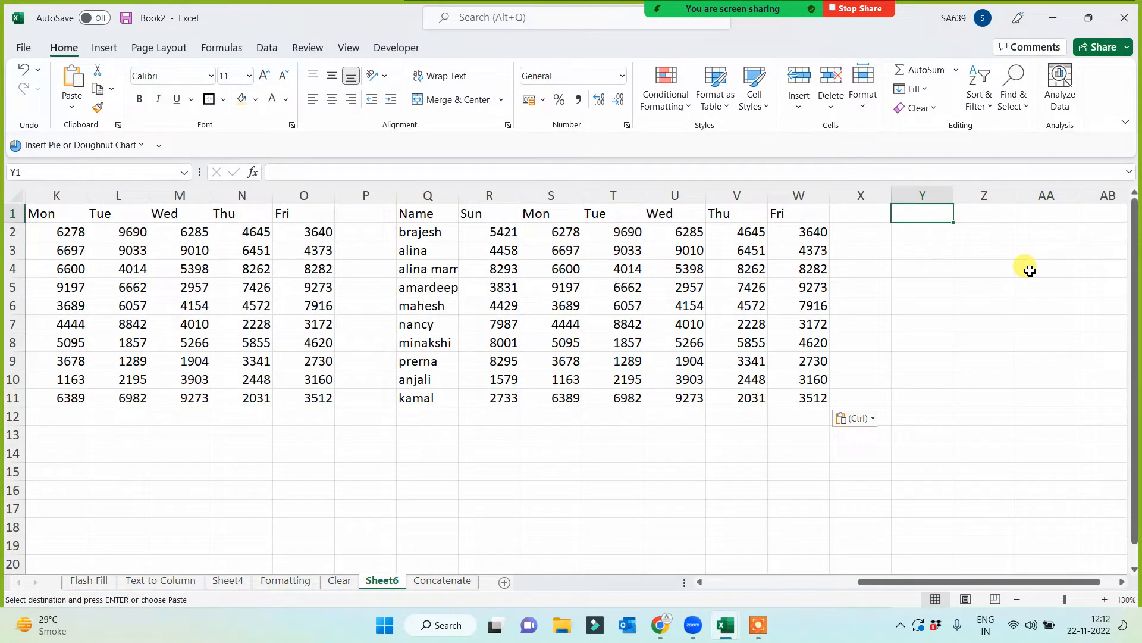
pyautogui.hotkey('ctrl', 'v')
# - Paste another copy of the sales table at cell AG1 and end the copy mode
pyautogui.press('Right')
pyautogui.press('Right')
pyautogui.press('Right')
pyautogui.press('Right')
pyautogui.press('Right')
pyautogui.press('Right')
pyautogui.press('Right')
pyautogui.press('Right')
pyautogui.press('Right')
pyautogui.press('Right')
pyautogui.press('Right')
pyautogui.press('Left')
pyautogui.press('Left')
pyautogui.press('Left')
pyautogui.press('Left')
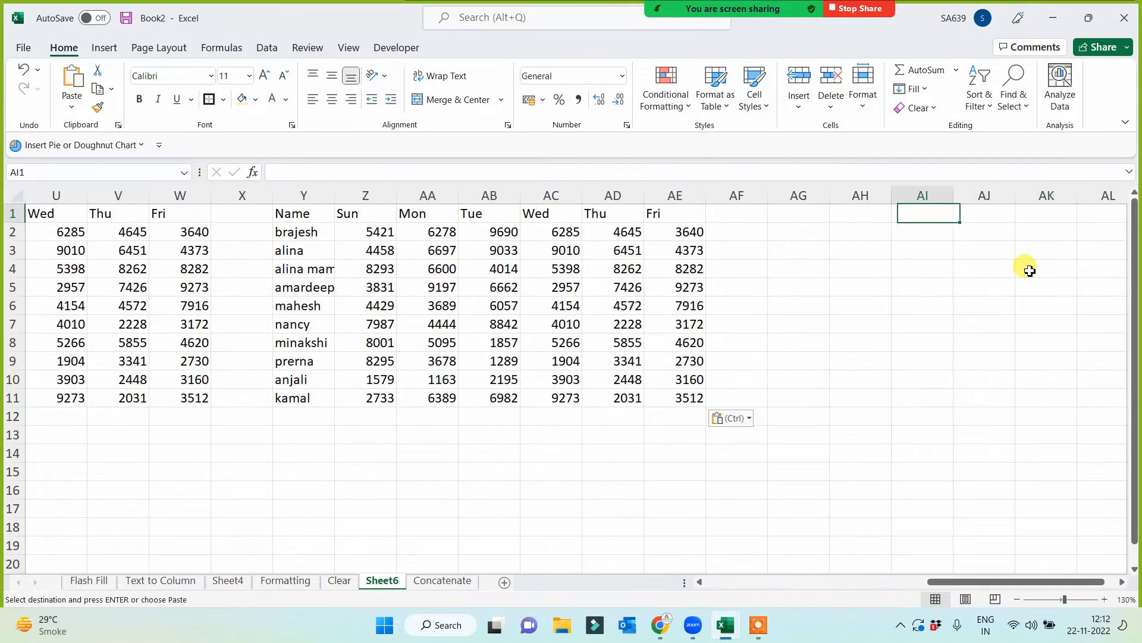
pyautogui.hotkey('ctrl', 'v')
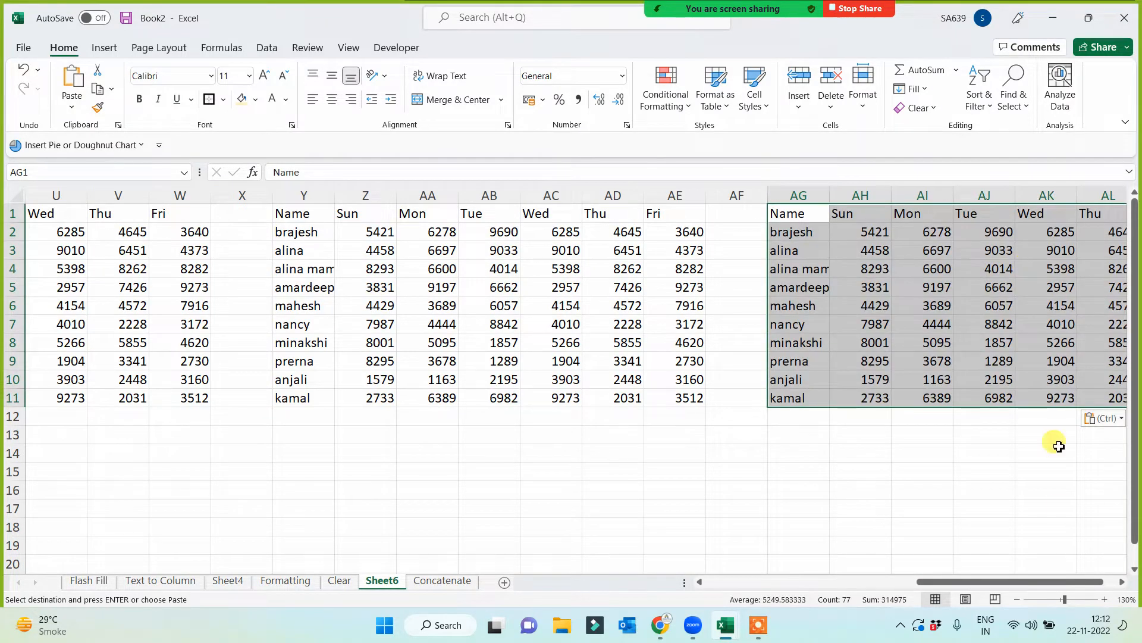
pyautogui.moveTo(988, 582); pyautogui.dragTo(702, 592)
pyautogui.click(432, 508)
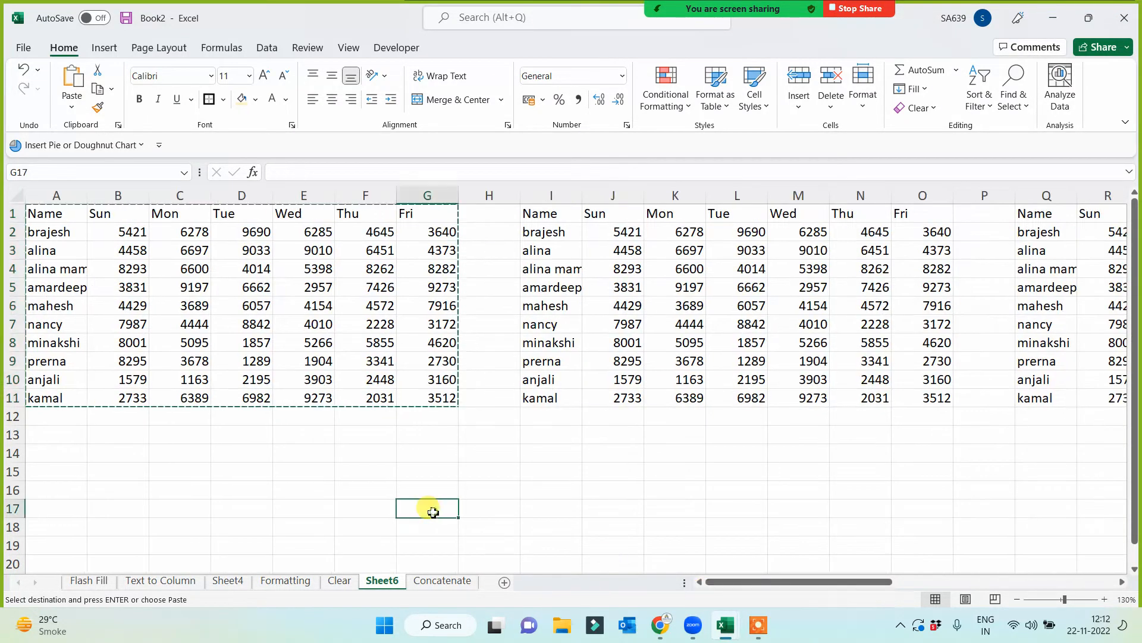
pyautogui.press('Escape')
# - Format the range A1:G11 as a table using the blue style from the Dark group
pyautogui.moveTo(45, 215); pyautogui.dragTo(428, 398)
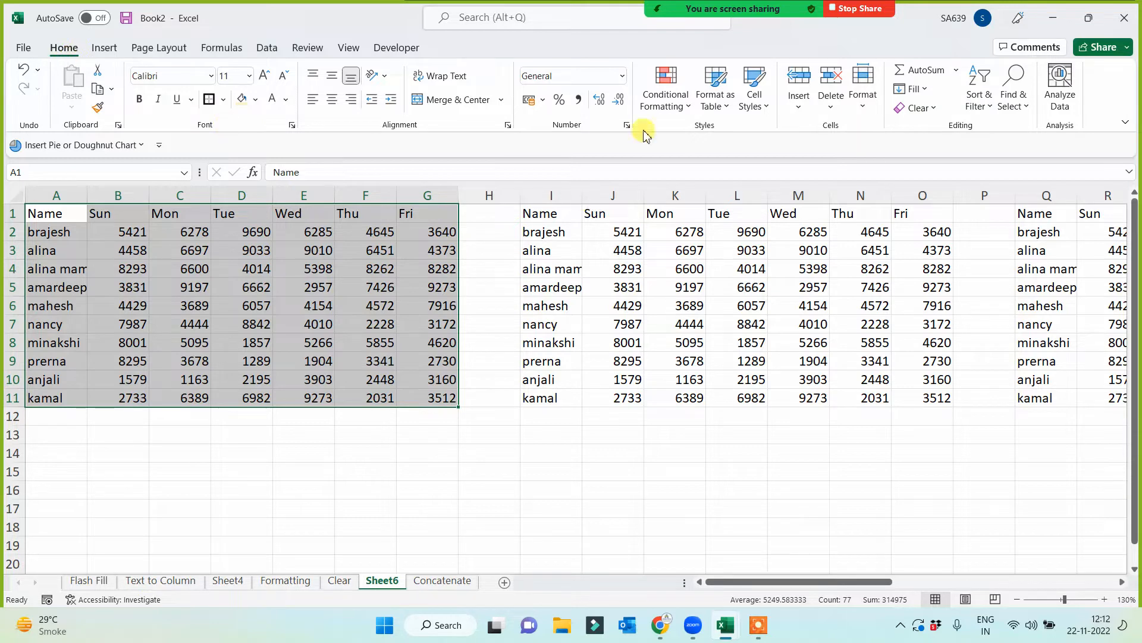
pyautogui.click(715, 95)
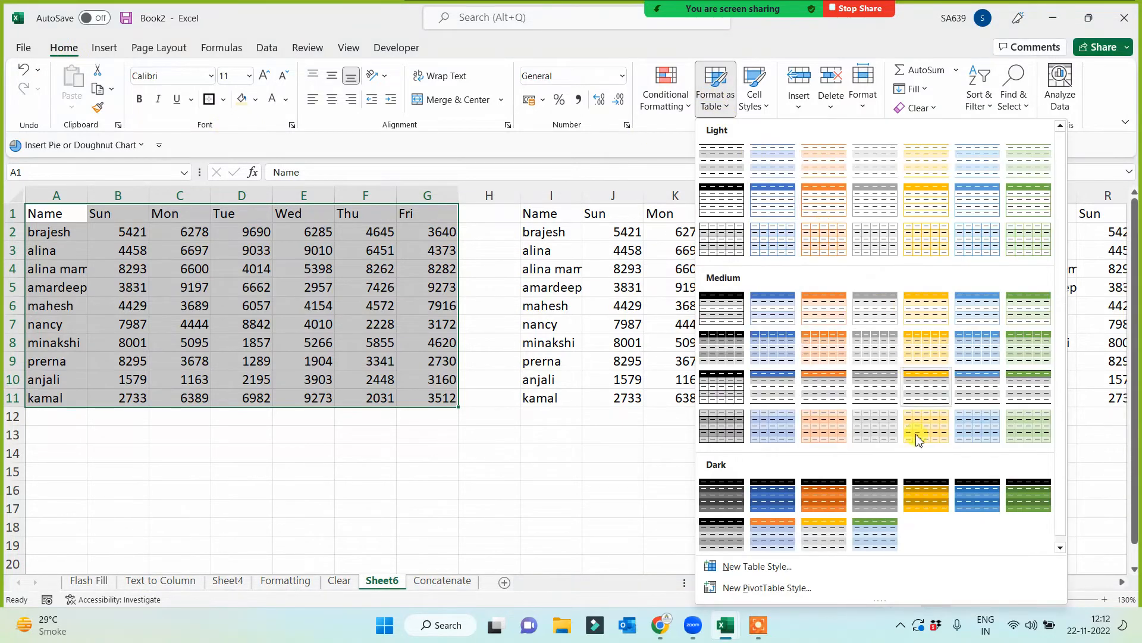
pyautogui.click(783, 501)
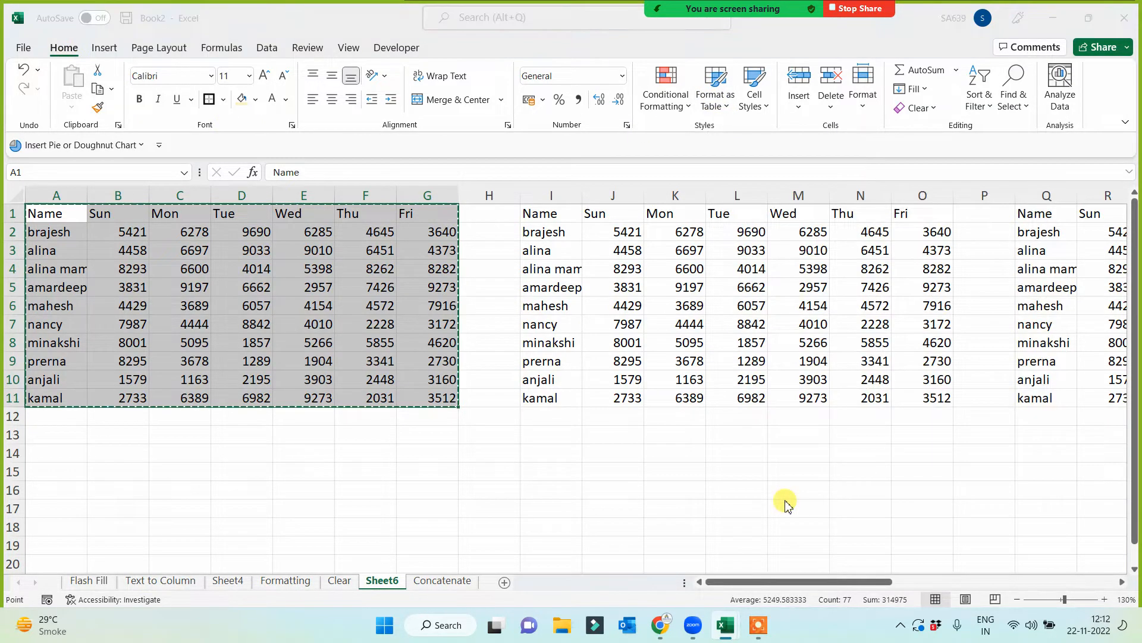
pyautogui.click(683, 427)
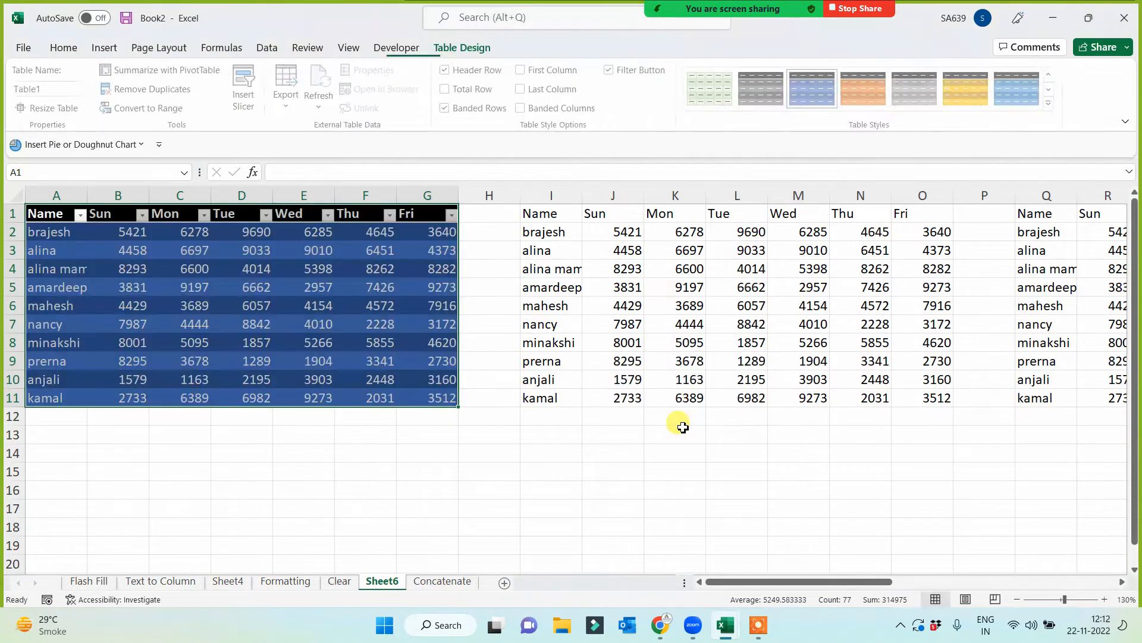
pyautogui.scroll(2, 551, 504)
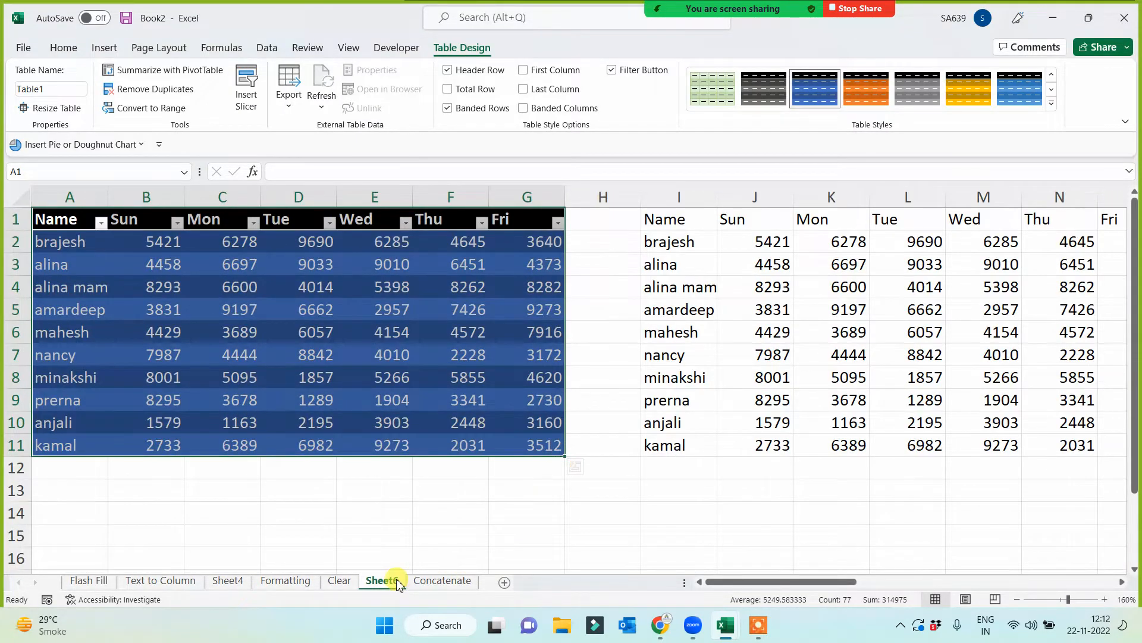
# - Rename the current sheet as Format As Table
pyautogui.doubleClick(397, 582)
pyautogui.write('For')
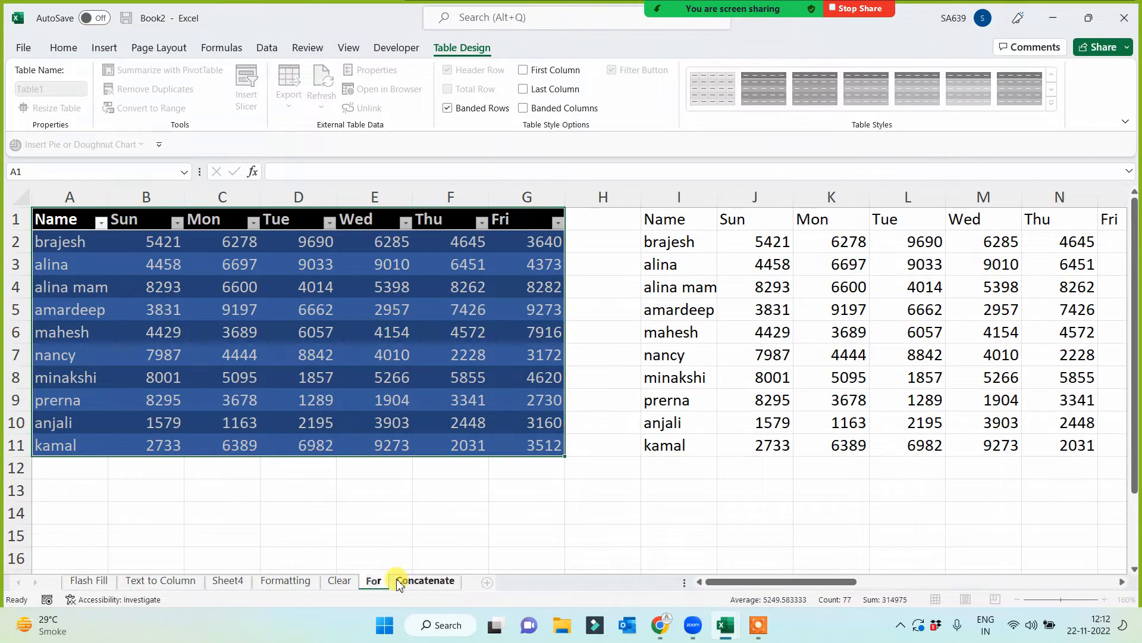
pyautogui.write('mat As')
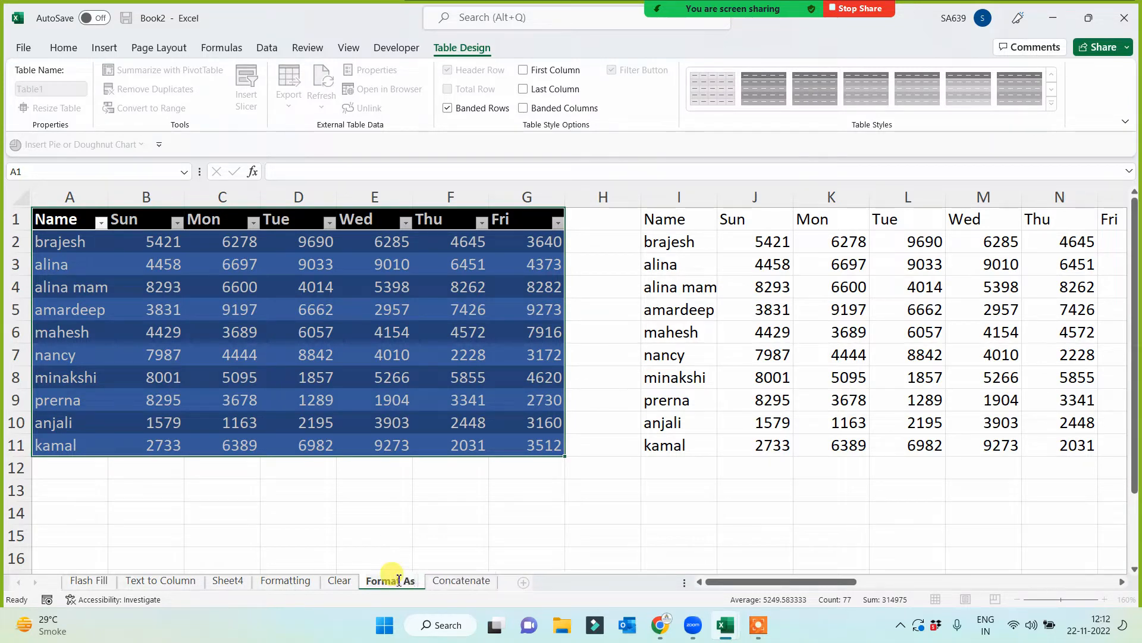
pyautogui.write(' Painter')
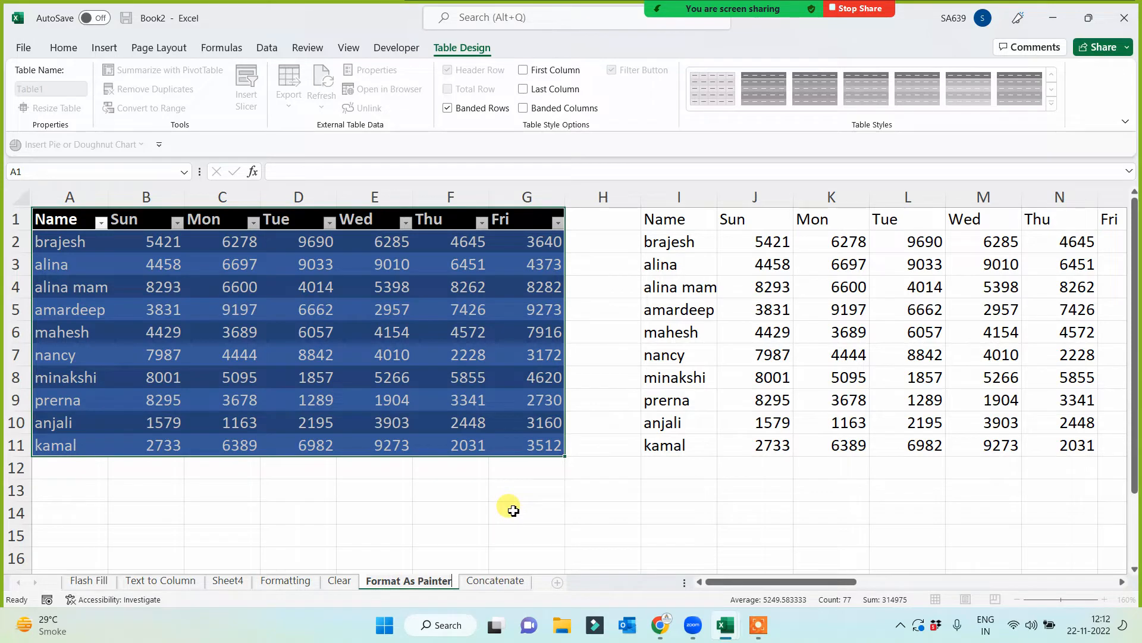
pyautogui.press('BackSpace')
pyautogui.press('BackSpace')
pyautogui.press('BackSpace')
pyautogui.press('BackSpace')
pyautogui.press('BackSpace')
pyautogui.press('BackSpace')
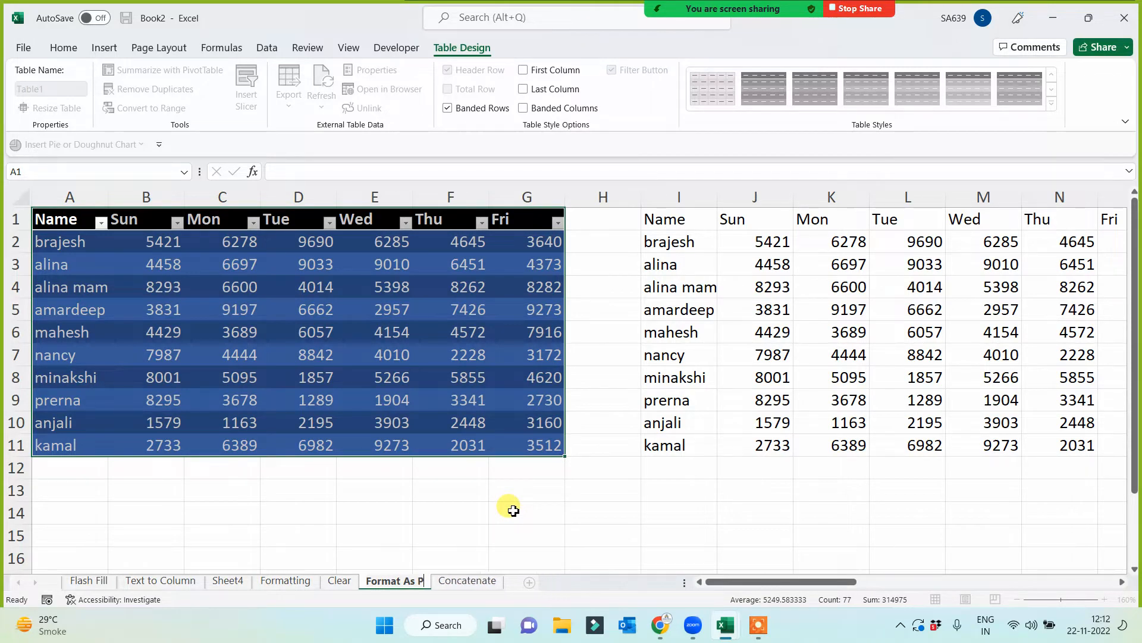
pyautogui.write('Table')
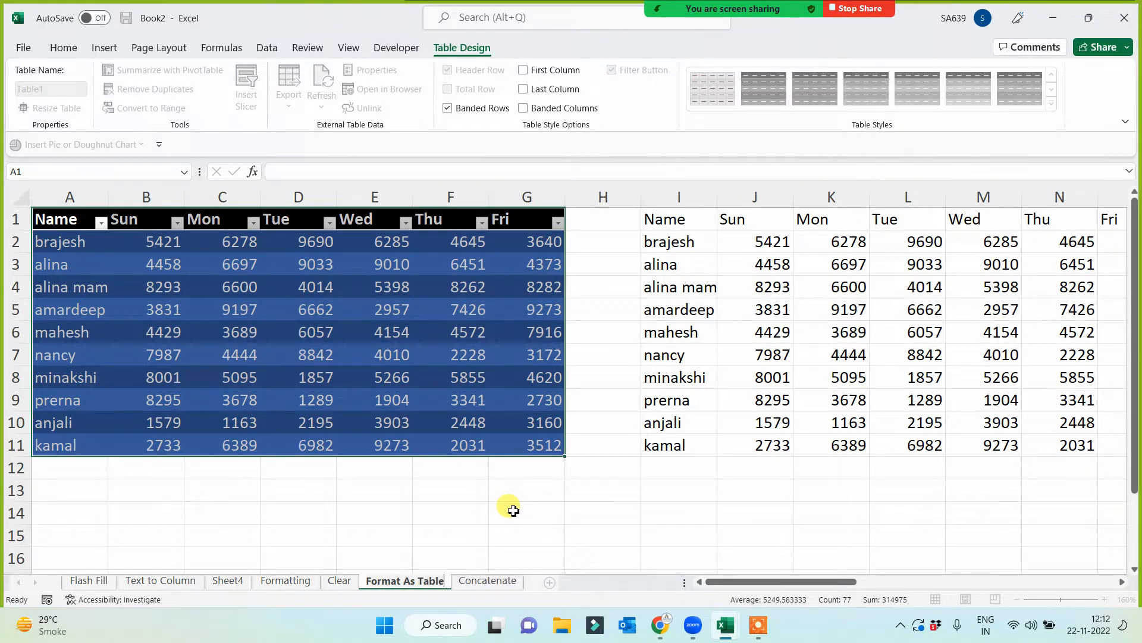
pyautogui.click(463, 487)
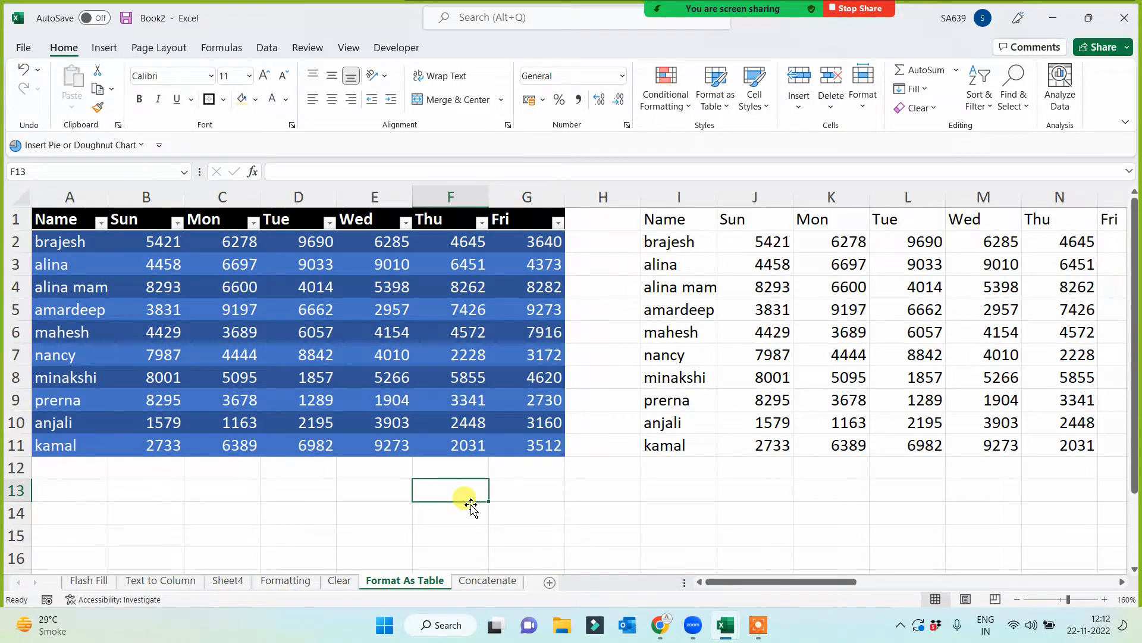
# - Change the style of the table in A1:G11 to the gold one with a black header
pyautogui.click(375, 332)
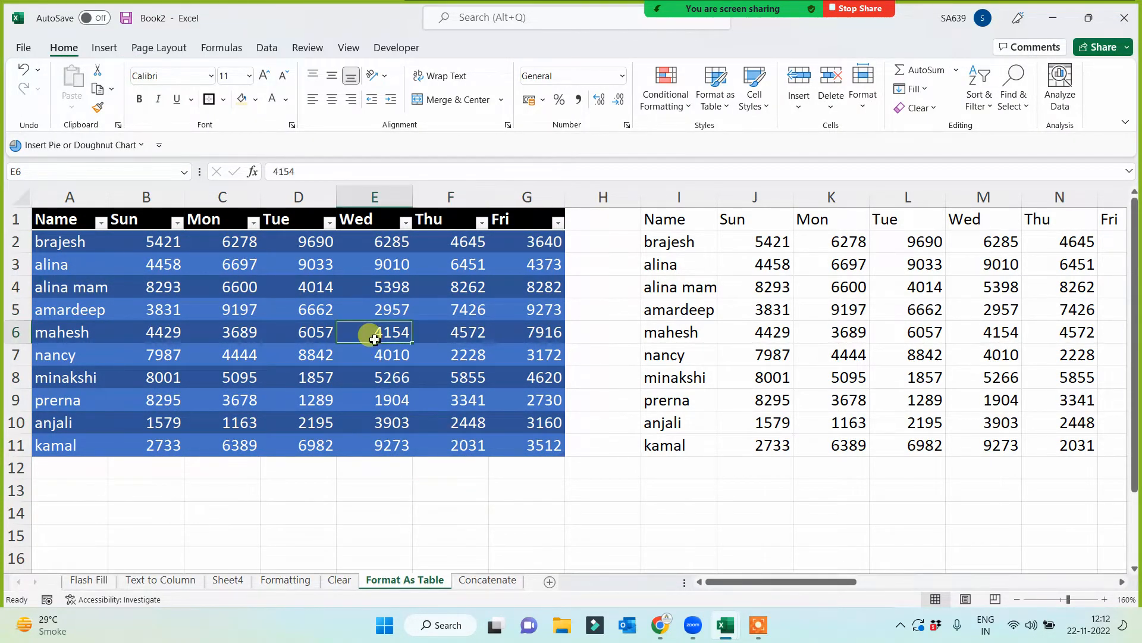
pyautogui.click(866, 102)
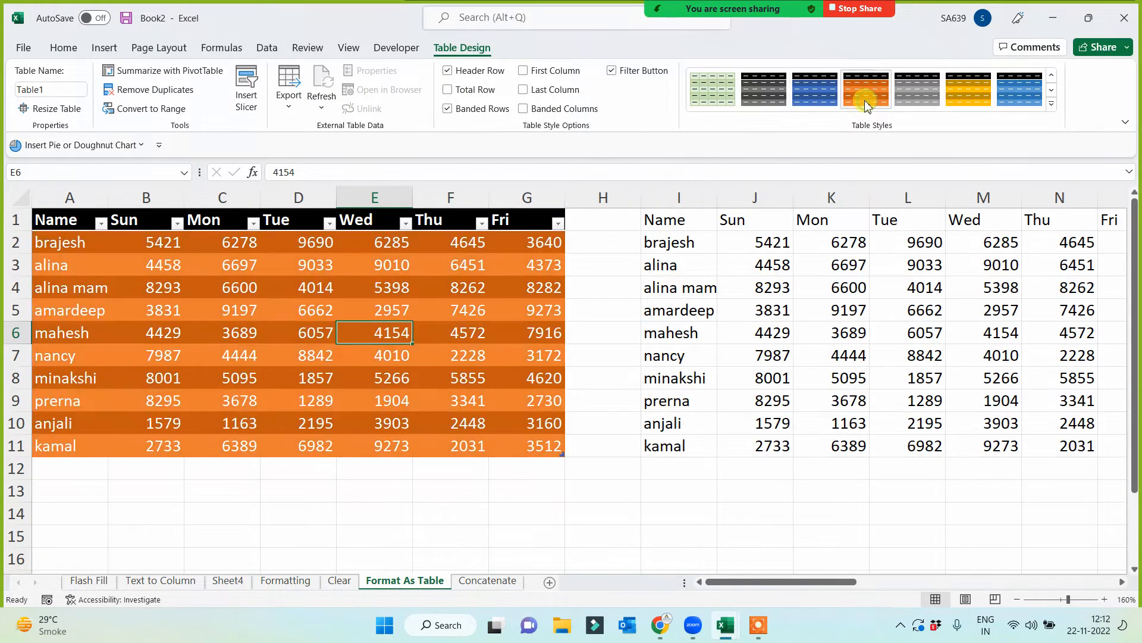
pyautogui.click(967, 93)
pyautogui.click(453, 535)
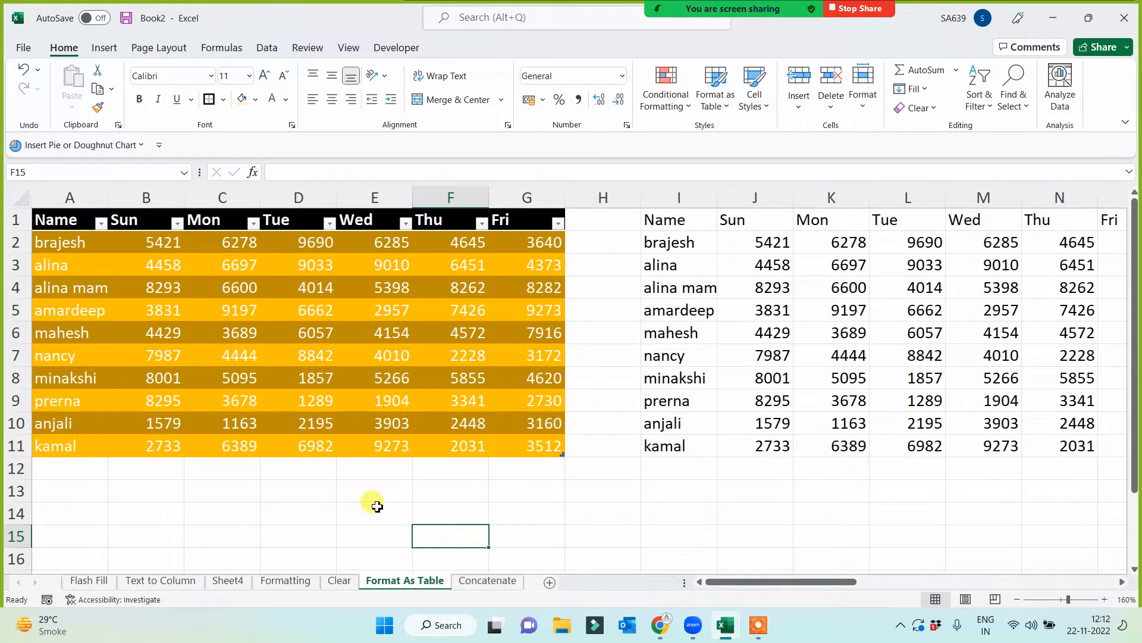
# - Insert a table with headers over the sales data in I1:O11
pyautogui.moveTo(670, 225); pyautogui.dragTo(1107, 452)
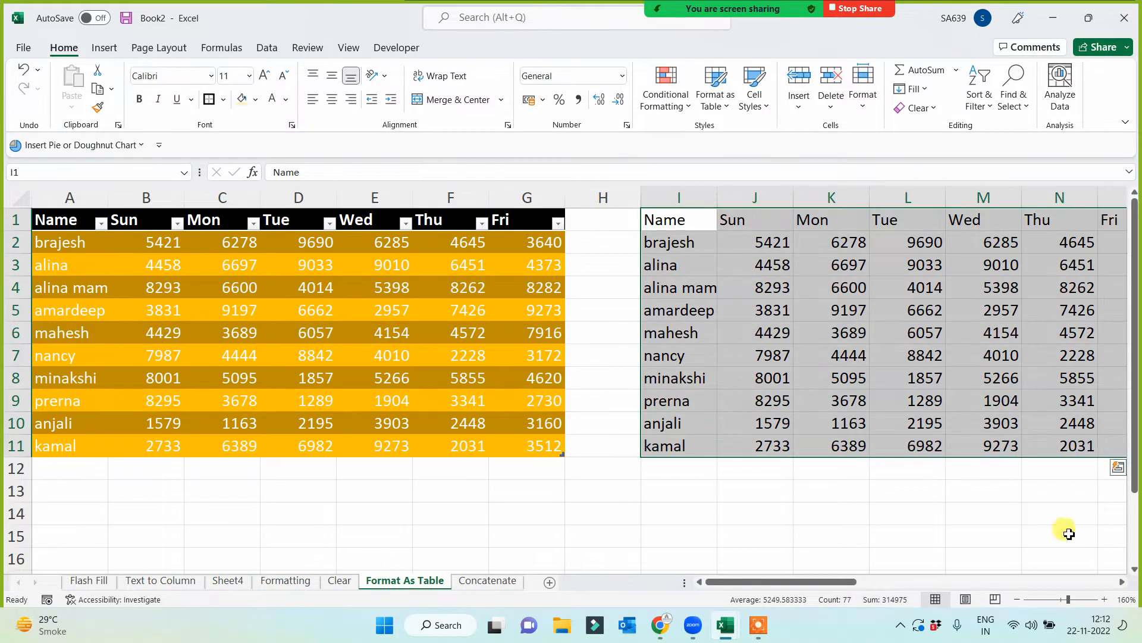
pyautogui.click(1121, 582)
pyautogui.click(1121, 582)
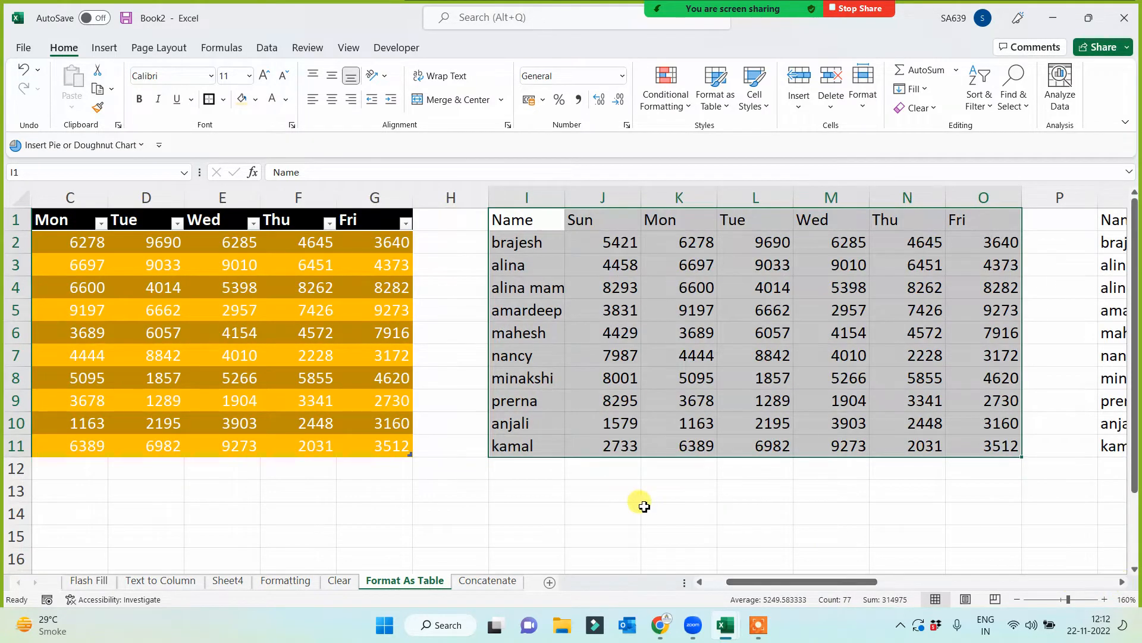
pyautogui.click(113, 52)
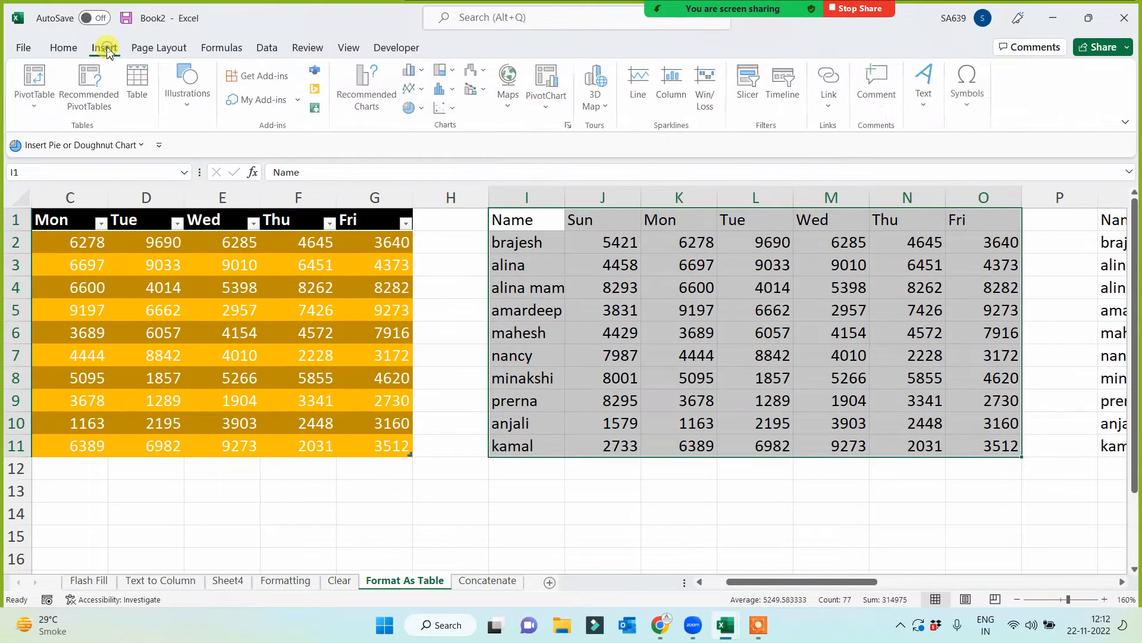
pyautogui.click(143, 84)
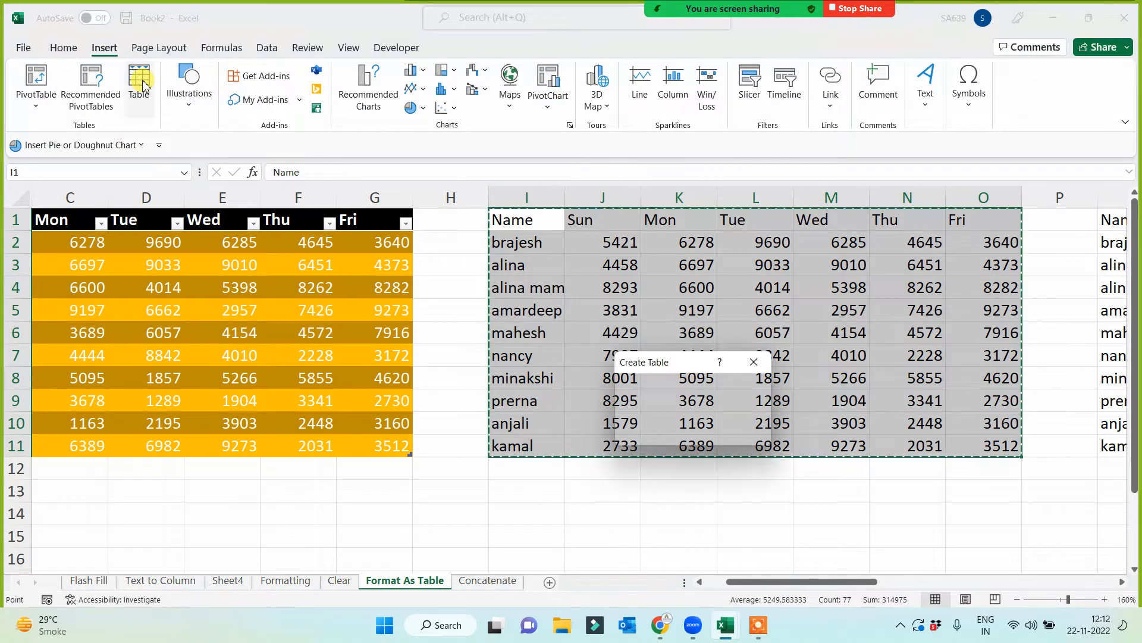
pyautogui.click(688, 435)
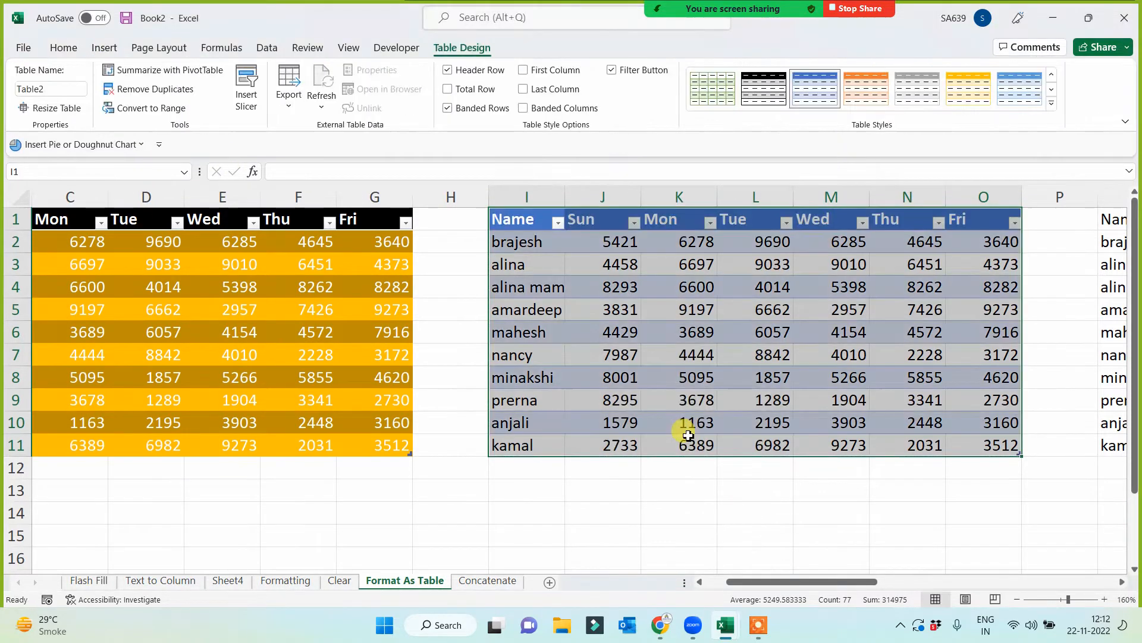
# - Apply the light blue style from the Dark group to the table in I1:O11
pyautogui.click(969, 91)
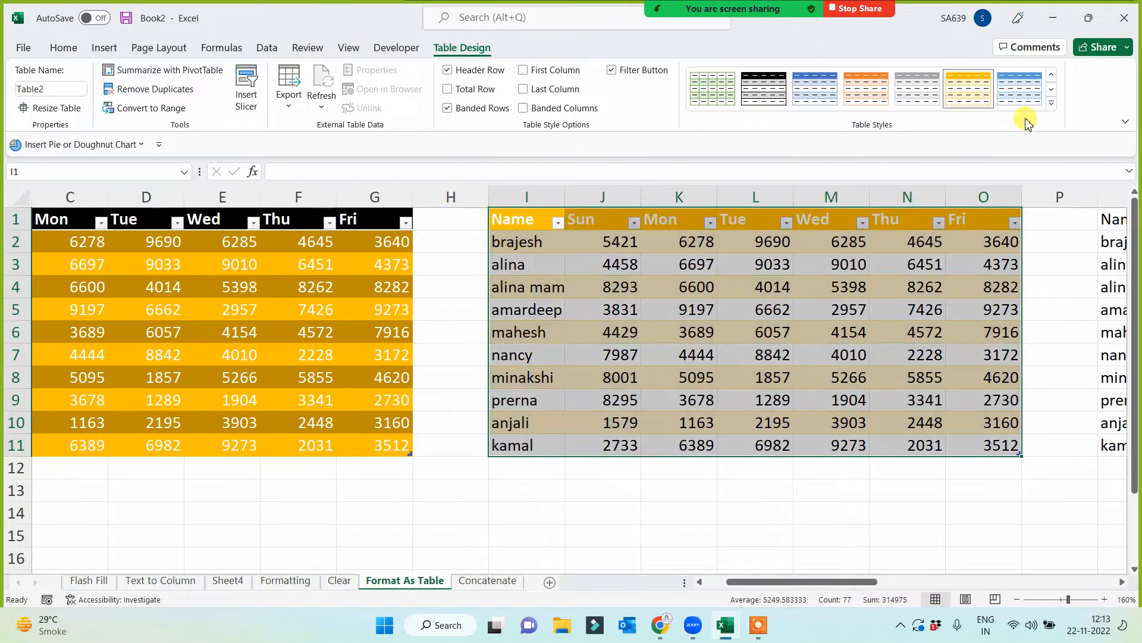
pyautogui.click(1051, 103)
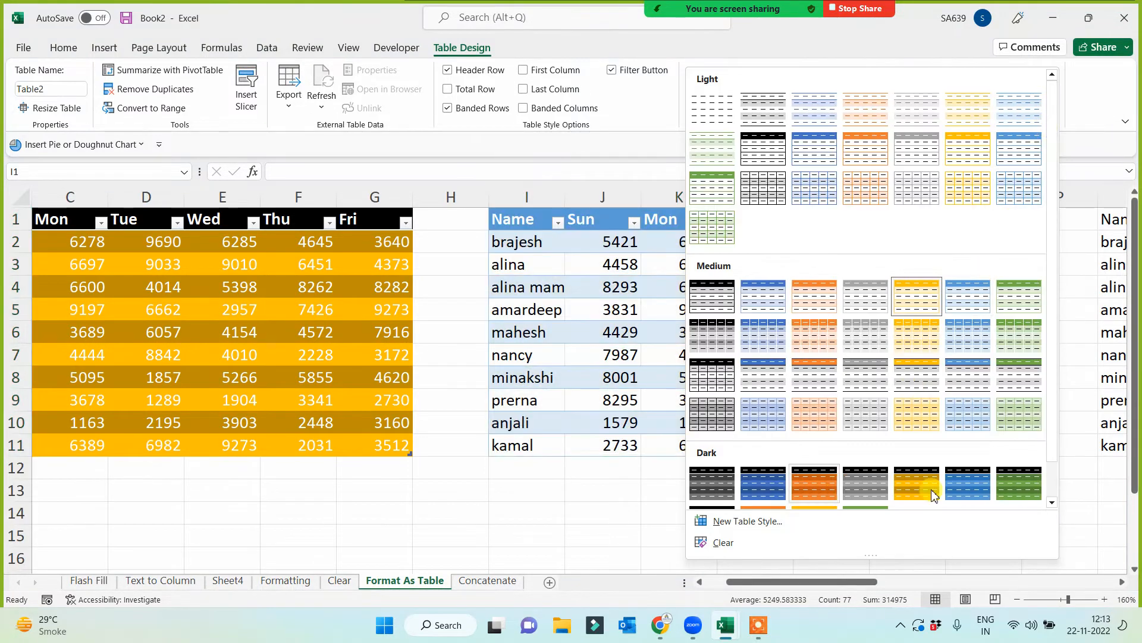
pyautogui.click(969, 488)
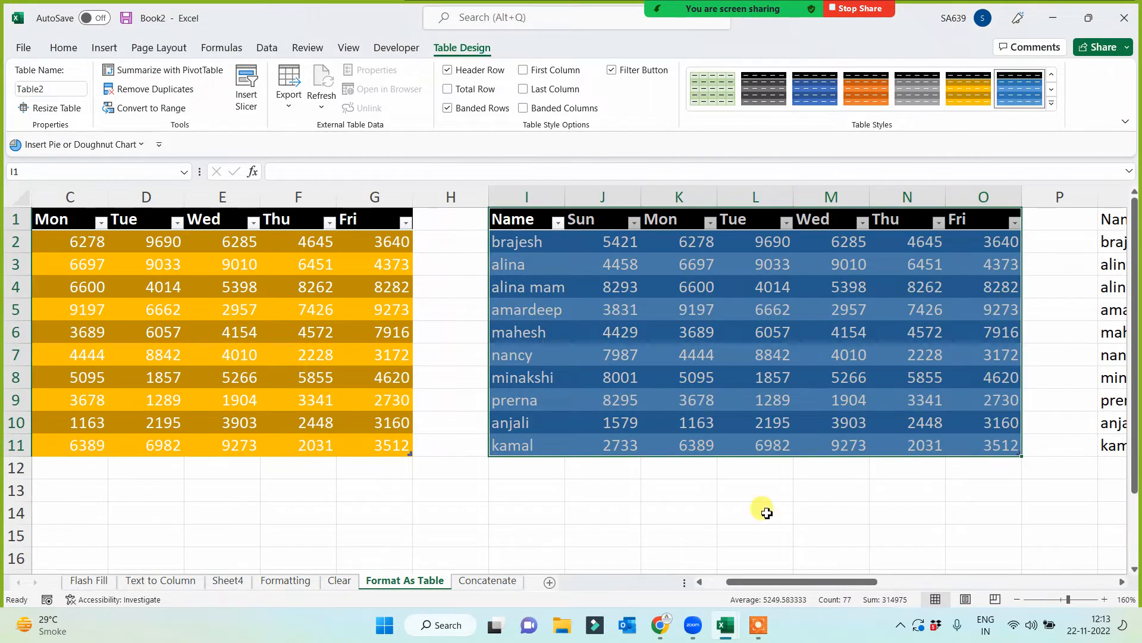
pyautogui.click(712, 528)
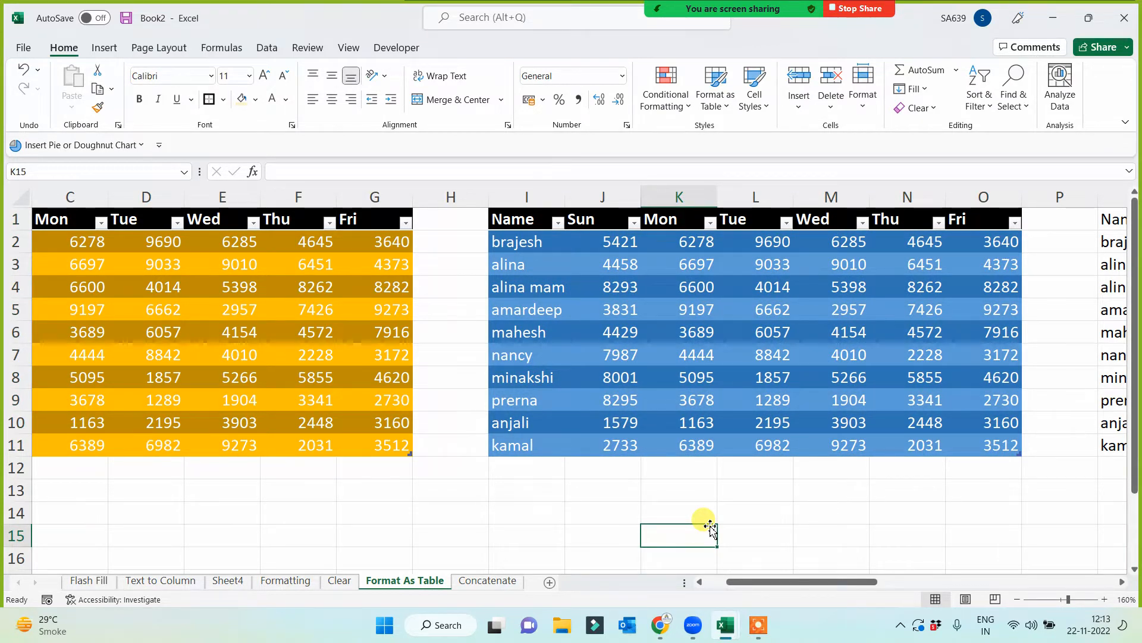
# - Label the two tables with "insert tab = table" in K13 and "home tab - format as table" in E13
pyautogui.click(683, 491)
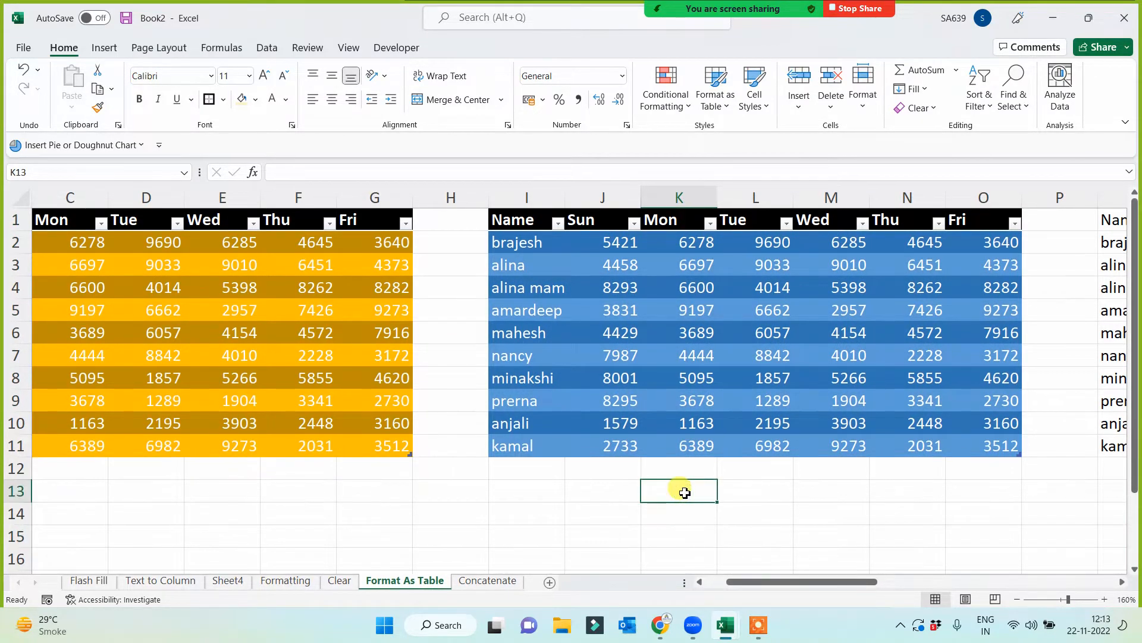
pyautogui.write('insert tab = table')
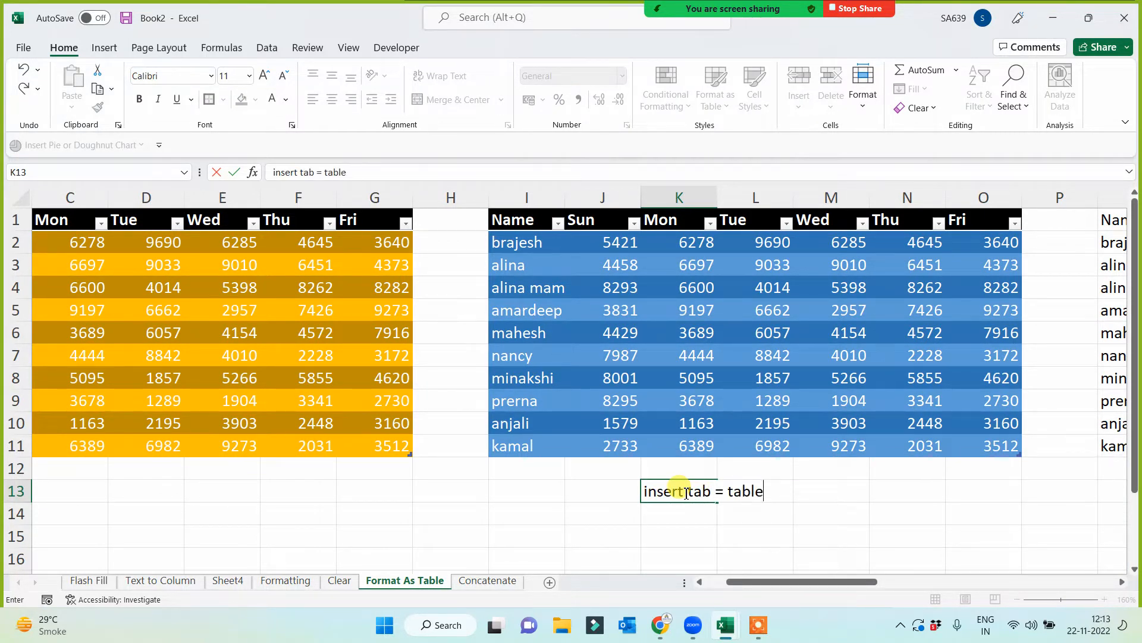
pyautogui.click(210, 492)
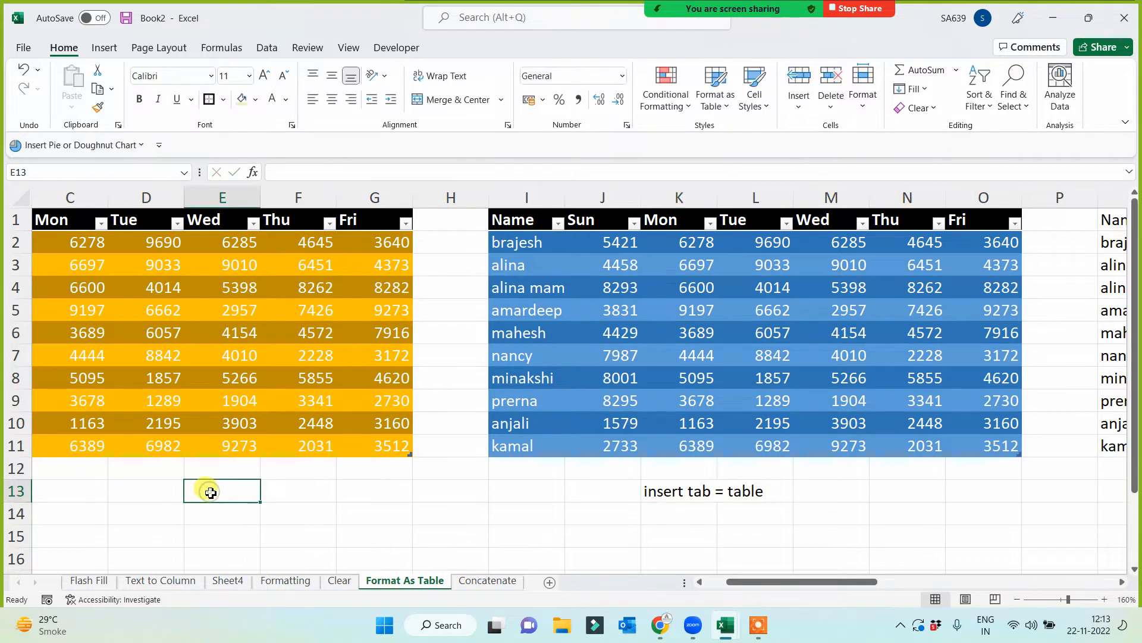
pyautogui.write('home tab - format as table')
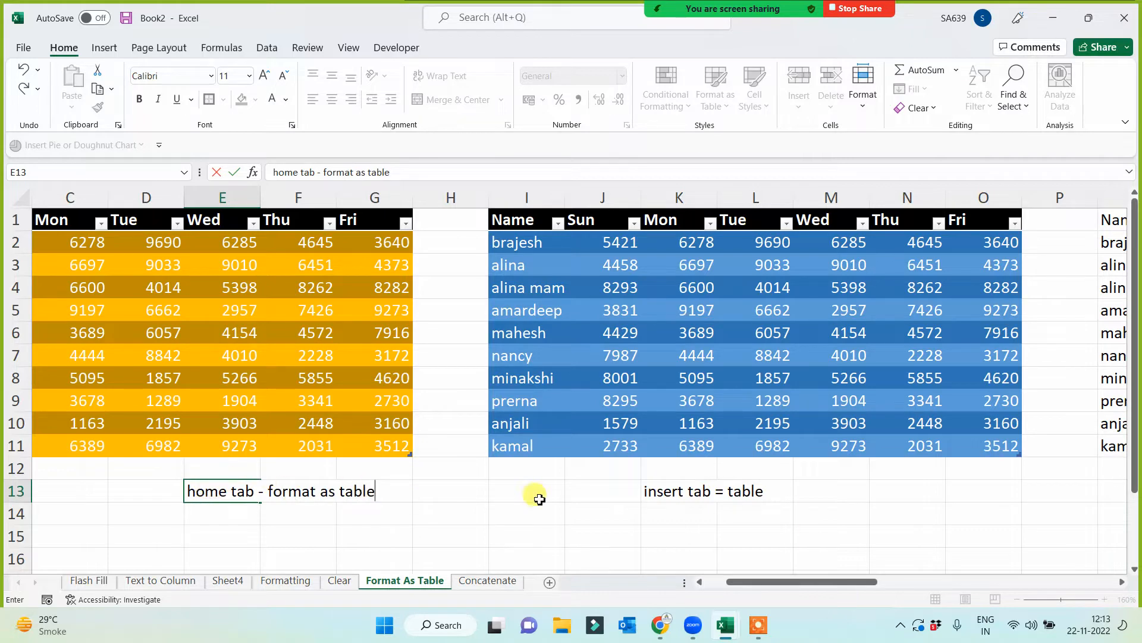
pyautogui.click(537, 495)
# - Convert the range Q1:W11 into a table with headers and apply the green style from the Dark group
pyautogui.press('Up')
pyautogui.press('Up')
pyautogui.press('Up')
pyautogui.press('Up')
pyautogui.press('Up')
pyautogui.press('Up')
pyautogui.press('Up')
pyautogui.press('Up')
pyautogui.press('Up')
pyautogui.press('Up')
pyautogui.press('Up')
pyautogui.press('Up')
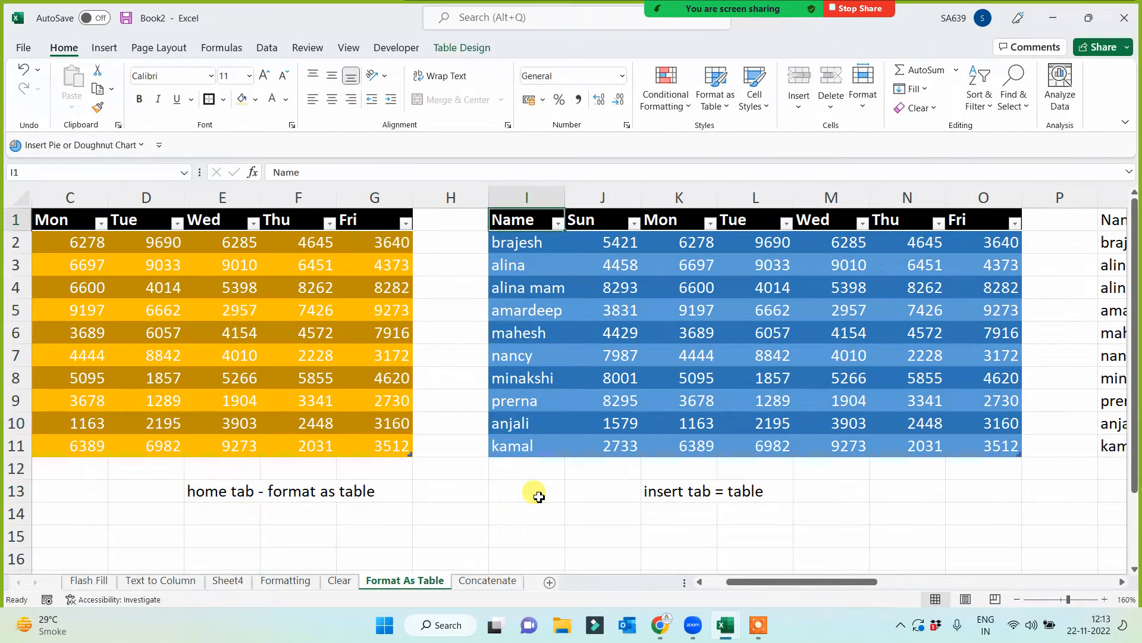
pyautogui.press('Right')
pyautogui.press('Right')
pyautogui.press('Right')
pyautogui.press('Right')
pyautogui.press('Right')
pyautogui.press('Right')
pyautogui.press('Right')
pyautogui.press('Right')
pyautogui.press('Right')
pyautogui.press('Right')
pyautogui.press('Right')
pyautogui.press('Right')
pyautogui.press('Right')
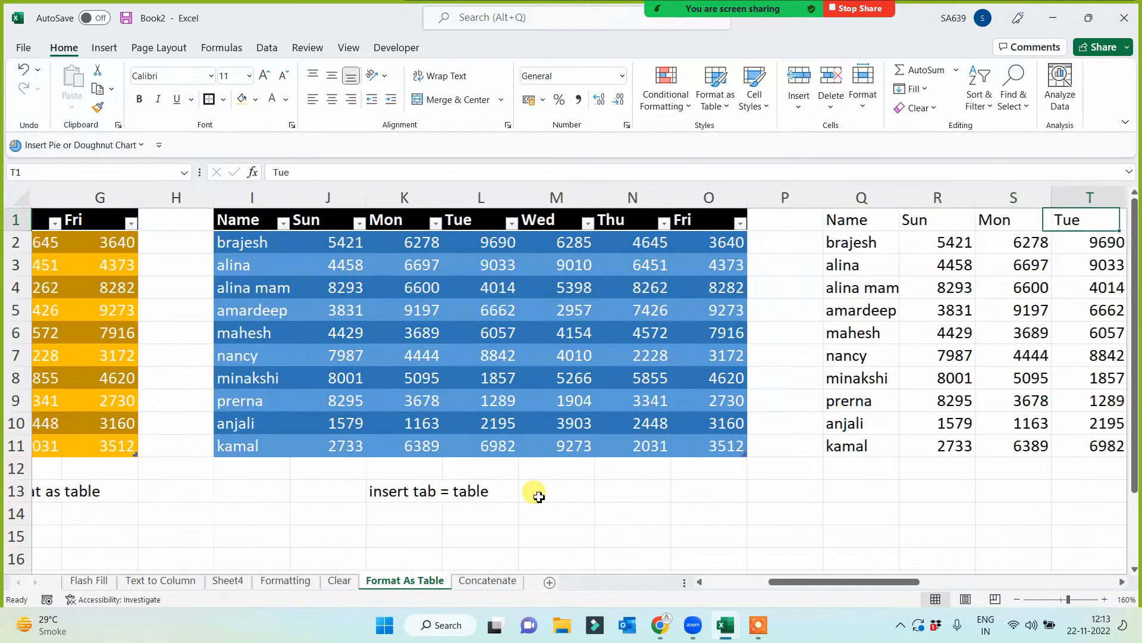
pyautogui.press('Left')
pyautogui.press('Left')
pyautogui.press('Left')
pyautogui.press('Left')
pyautogui.press('Left')
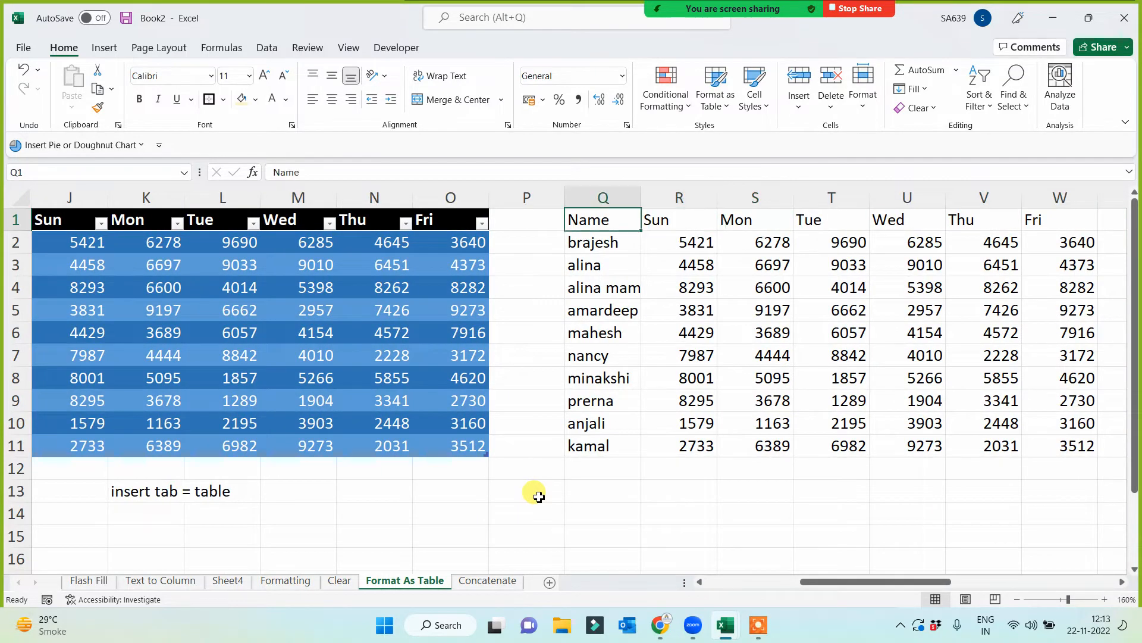
pyautogui.hotkey('ctrl', 'shift', 'Right')
pyautogui.hotkey('ctrl', 'shift', 'Down')
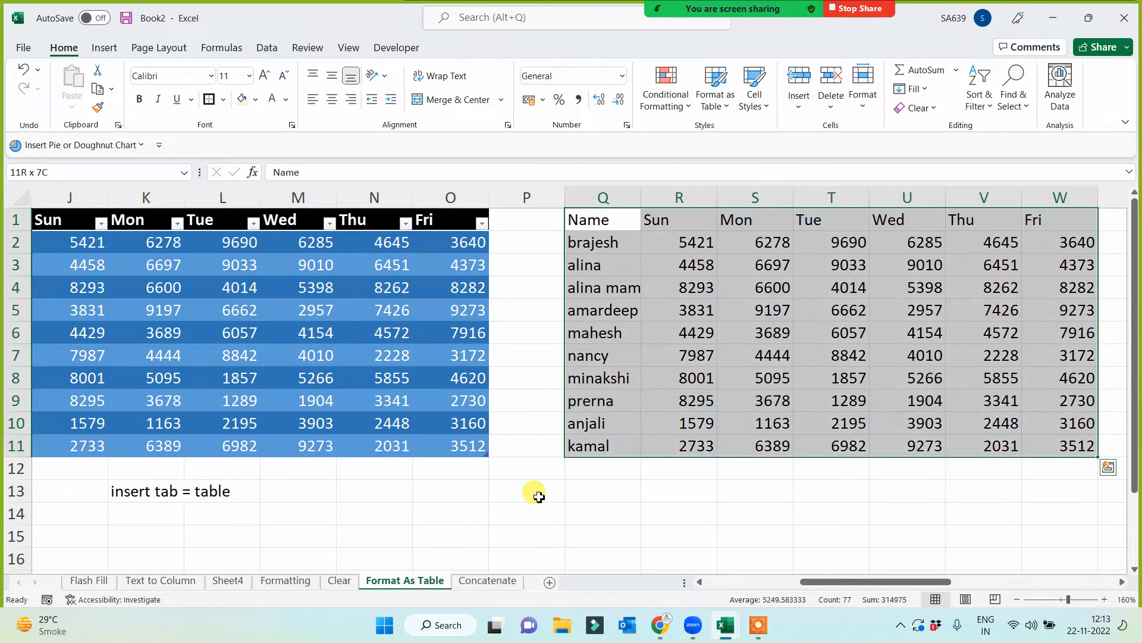
pyautogui.hotkey('ctrl', 't')
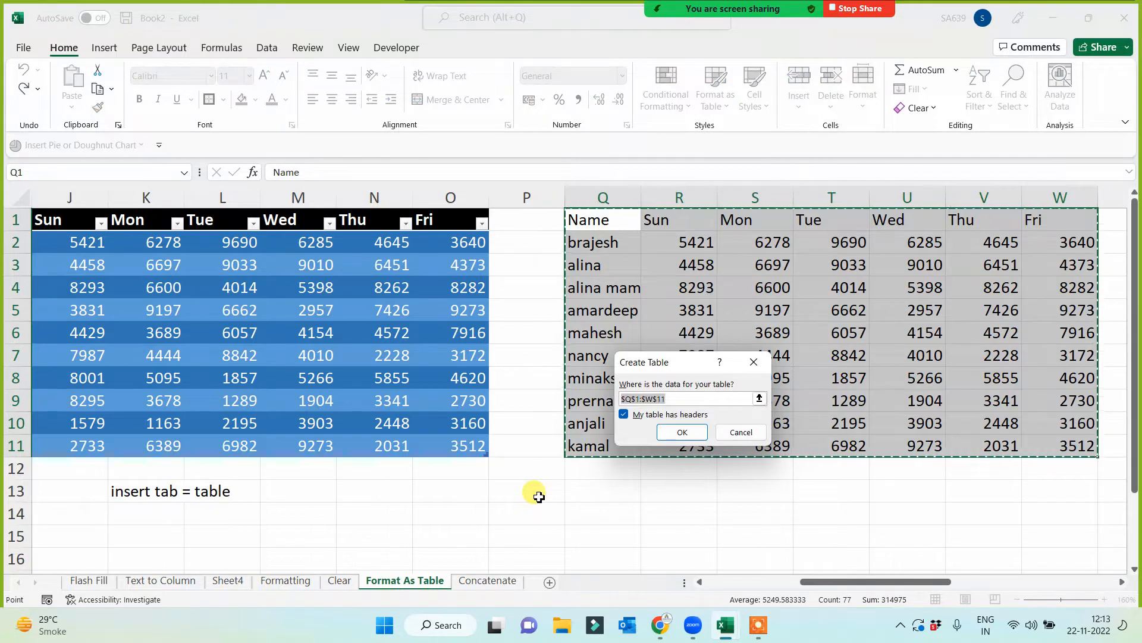
pyautogui.press('Return')
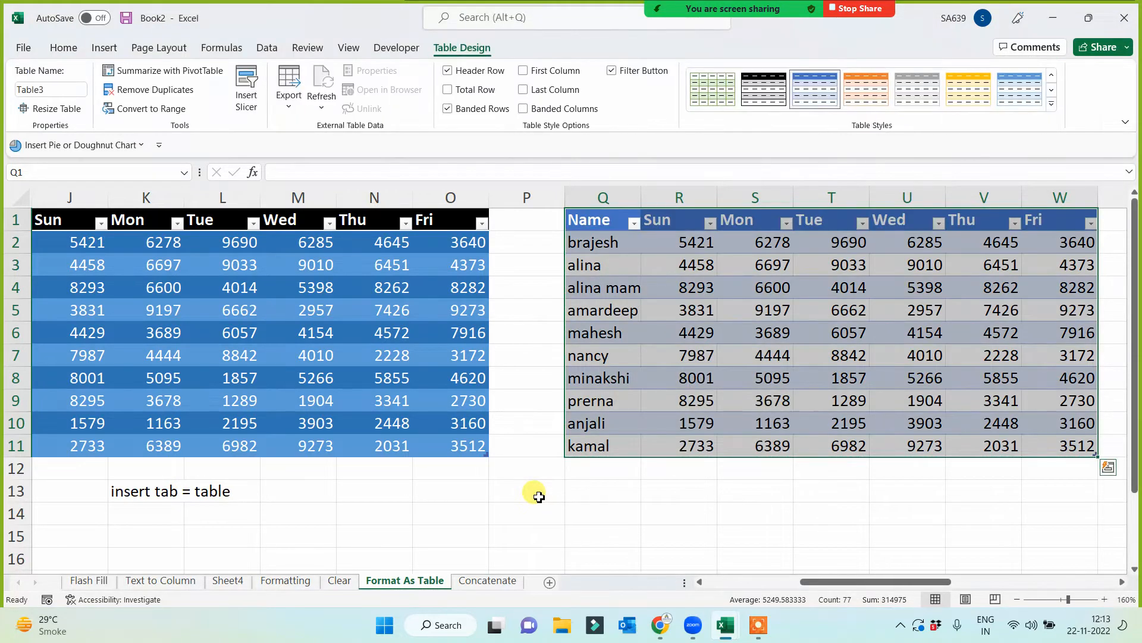
pyautogui.click(1052, 105)
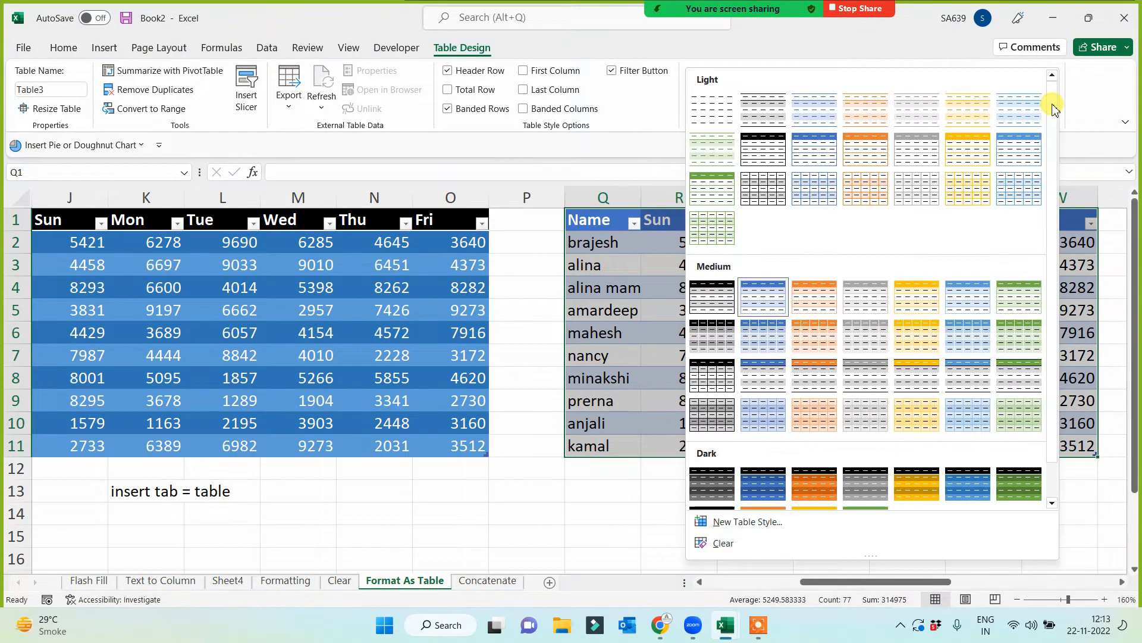
pyautogui.click(1017, 492)
# - Enter the label "Ctrl + T" in cell T13 below the green table
pyautogui.click(868, 498)
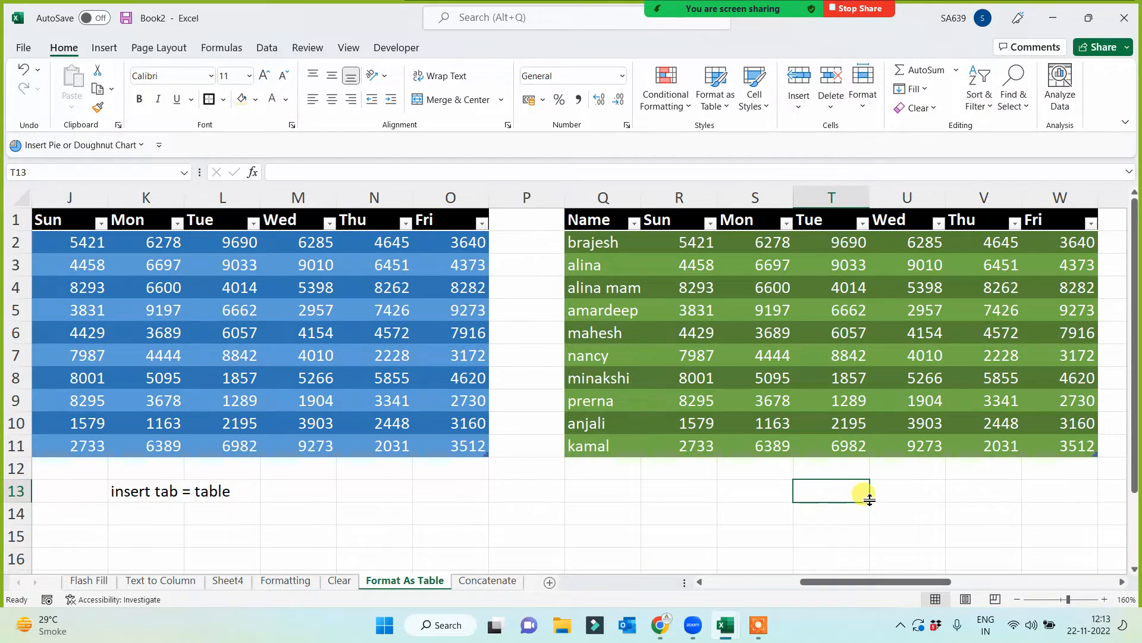
pyautogui.write('Ctrl + T')
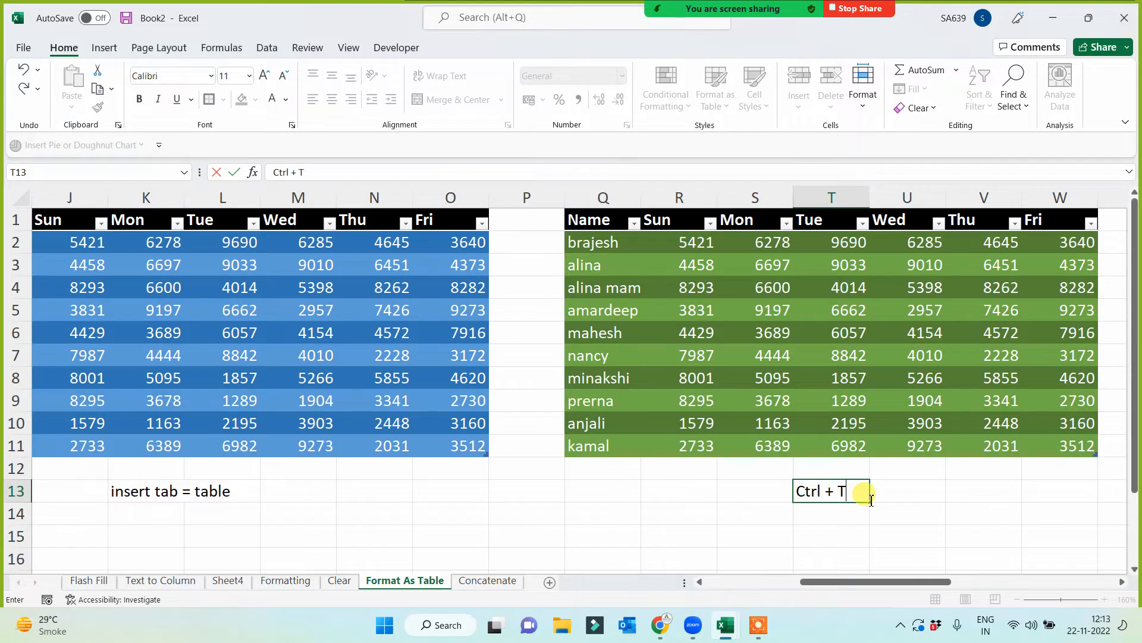
pyautogui.press('Return')
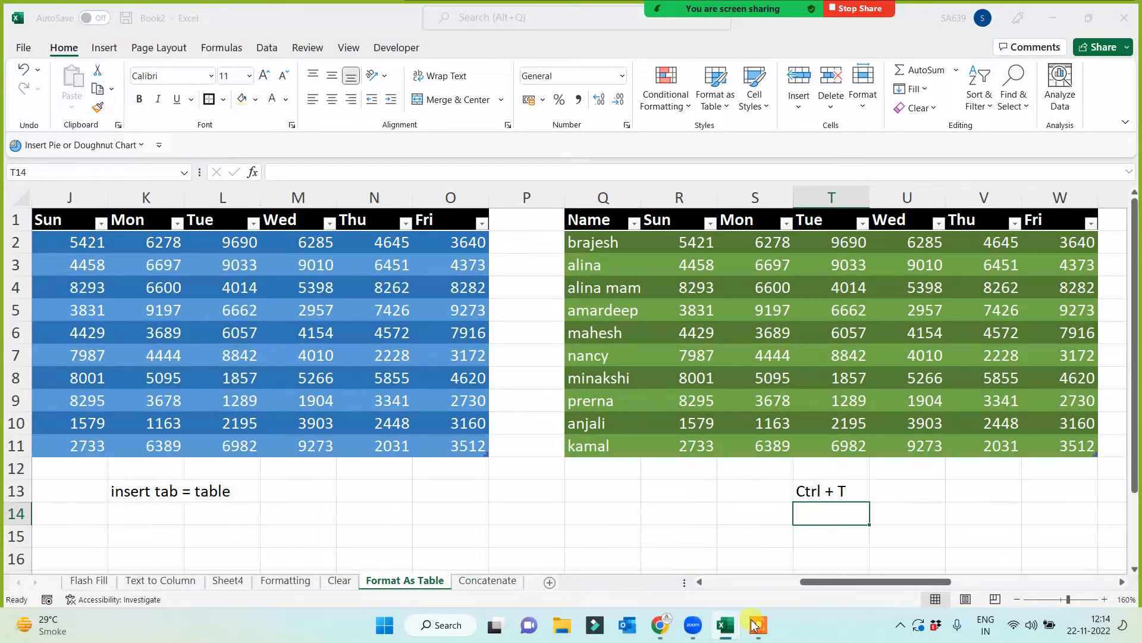
pyautogui.hotkey('ctrl', 's')
pyautogui.click(732, 636)
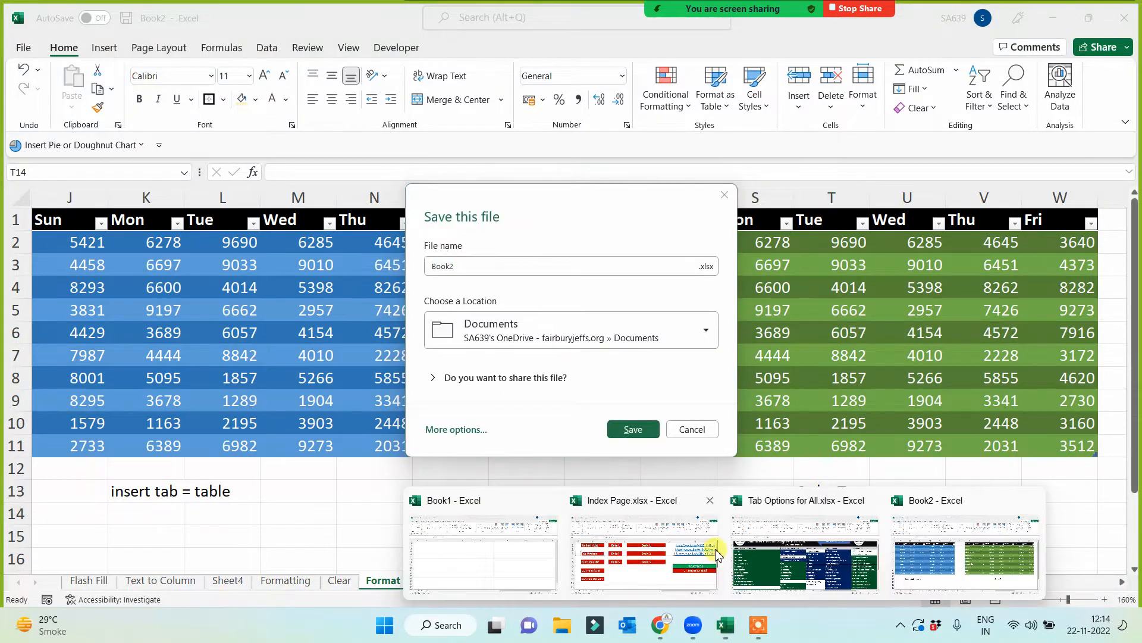
pyautogui.click(703, 431)
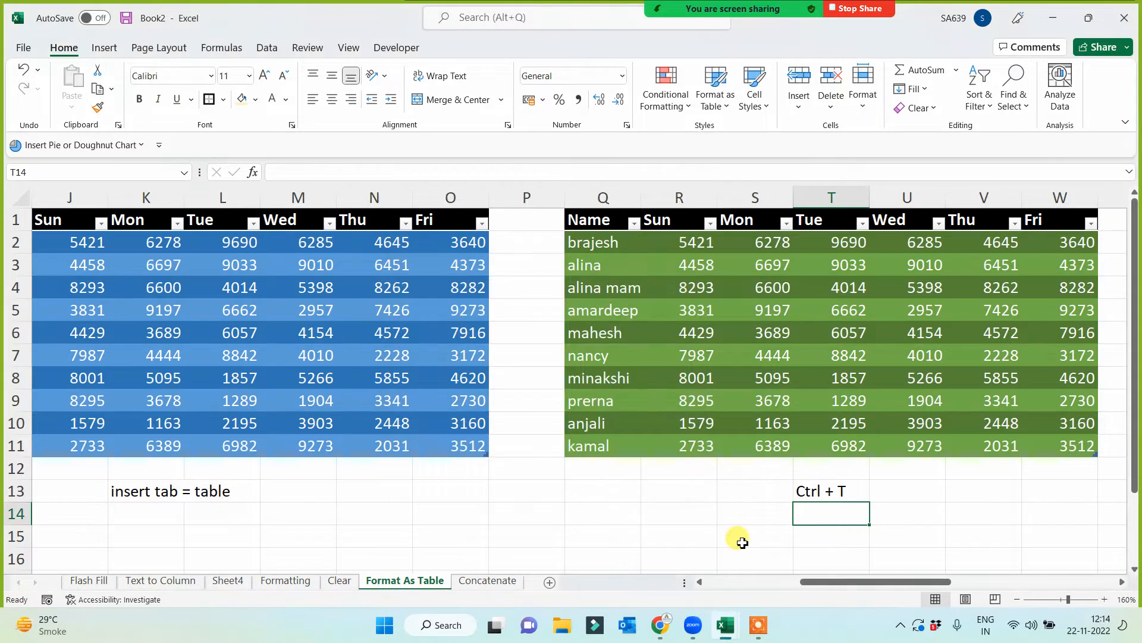
pyautogui.moveTo(736, 635)
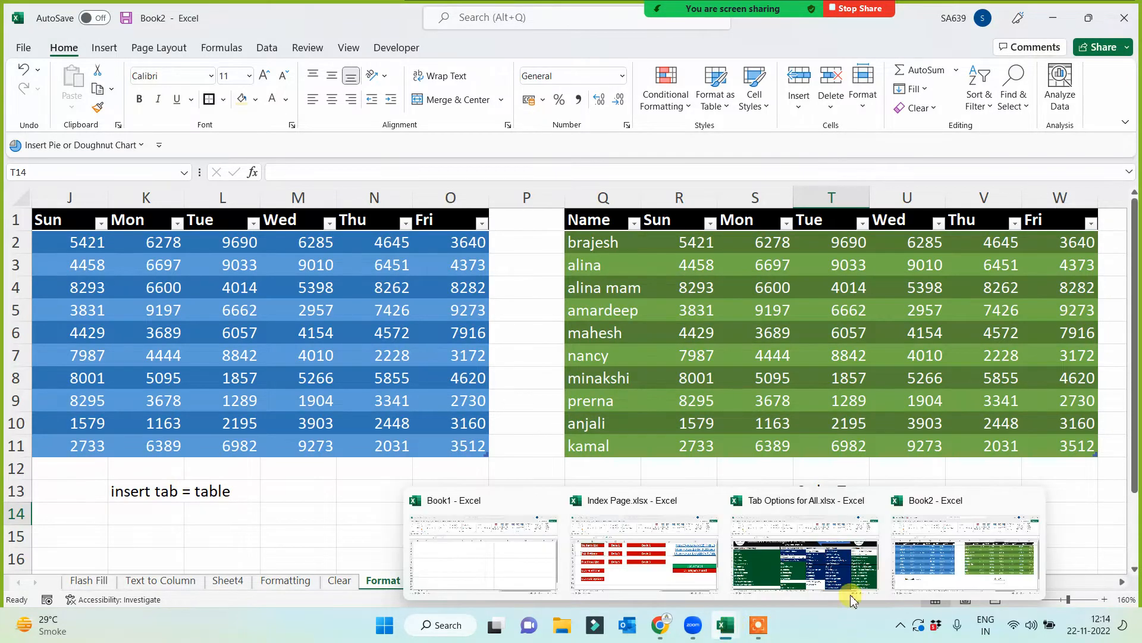
# - In Tab Options for All.xlsx, copy the green format of B10 onto B6, C4, C5 and C6 with Format Painter
pyautogui.click(796, 572)
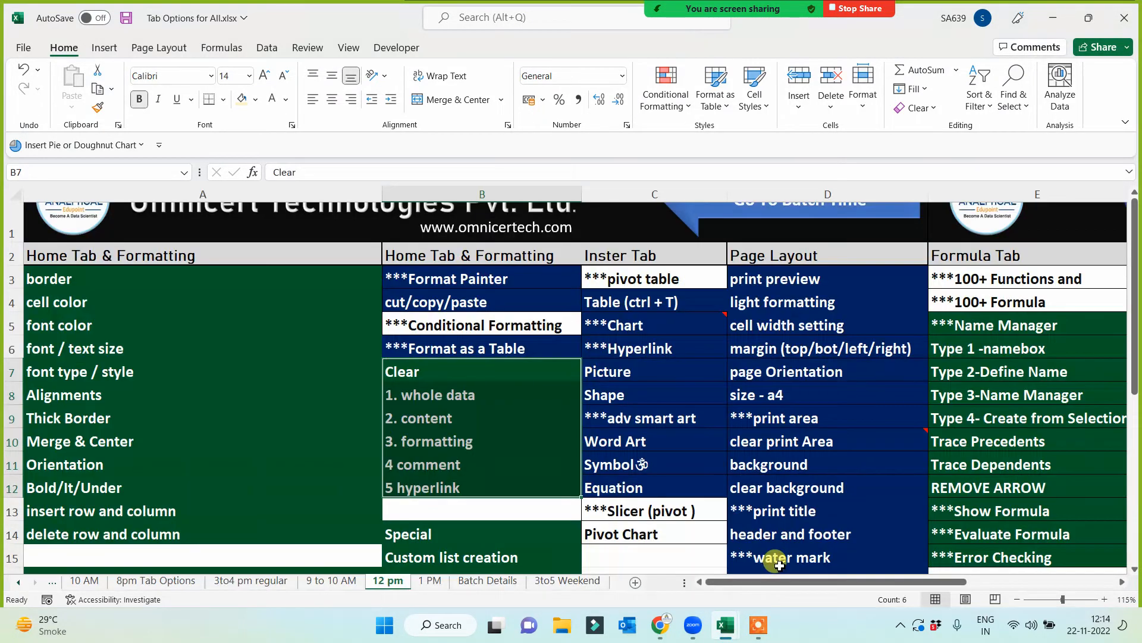
pyautogui.click(464, 441)
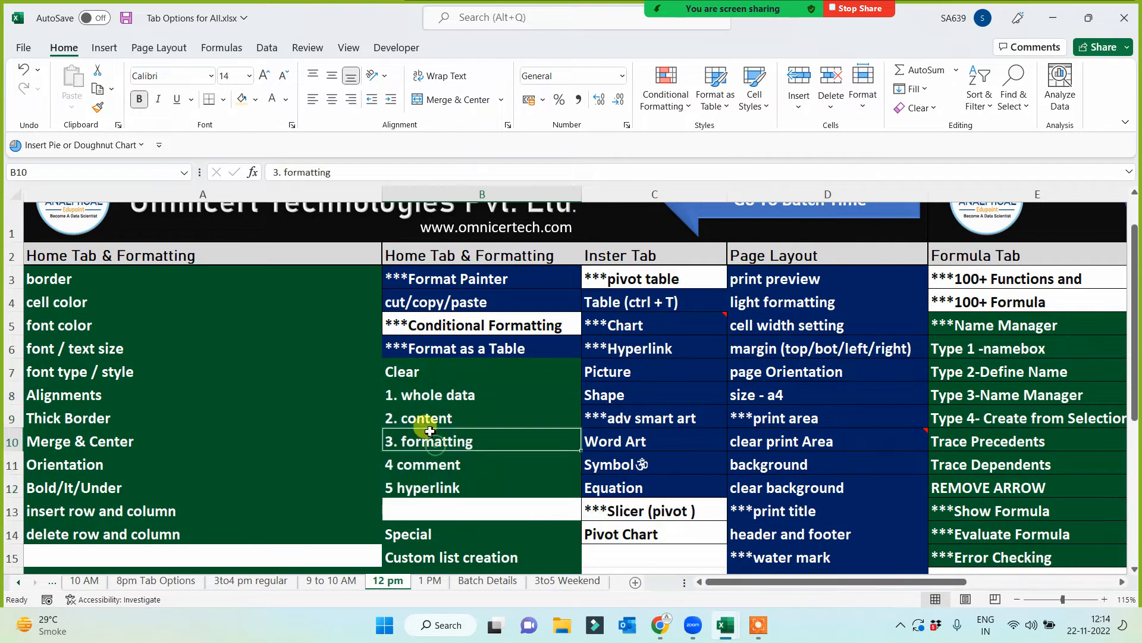
pyautogui.doubleClick(99, 105)
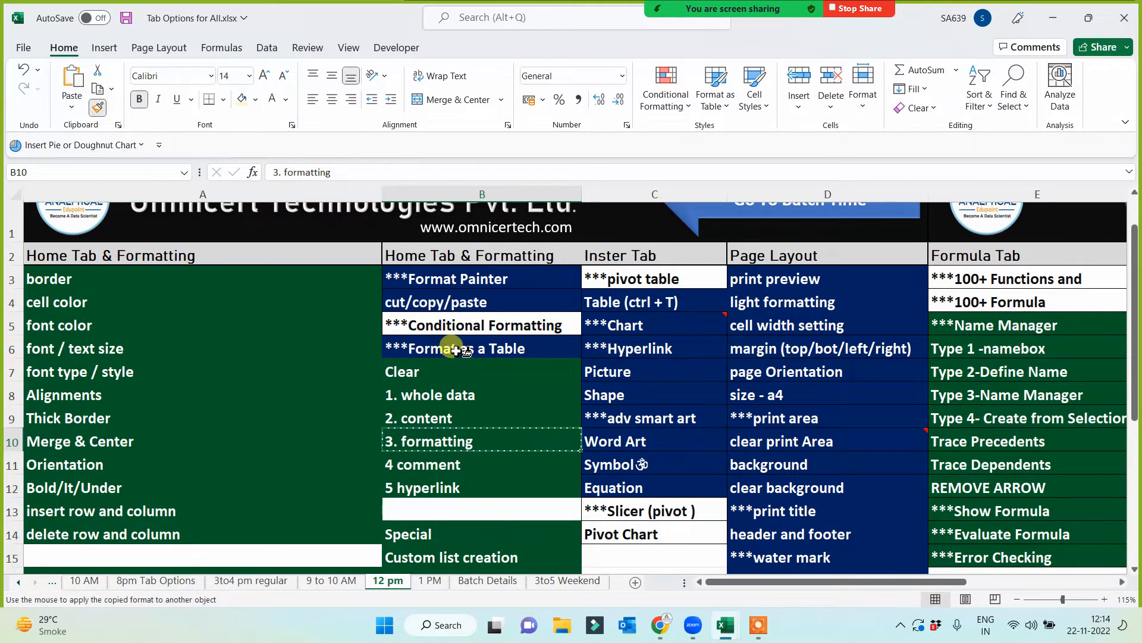
pyautogui.click(453, 349)
pyautogui.click(638, 303)
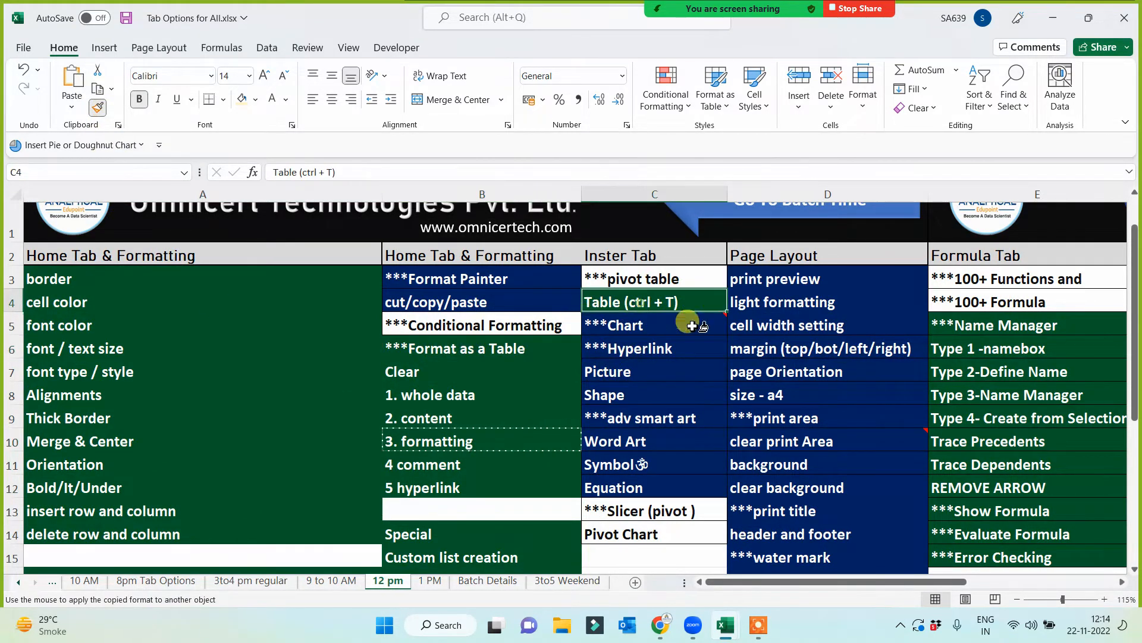
pyautogui.click(623, 327)
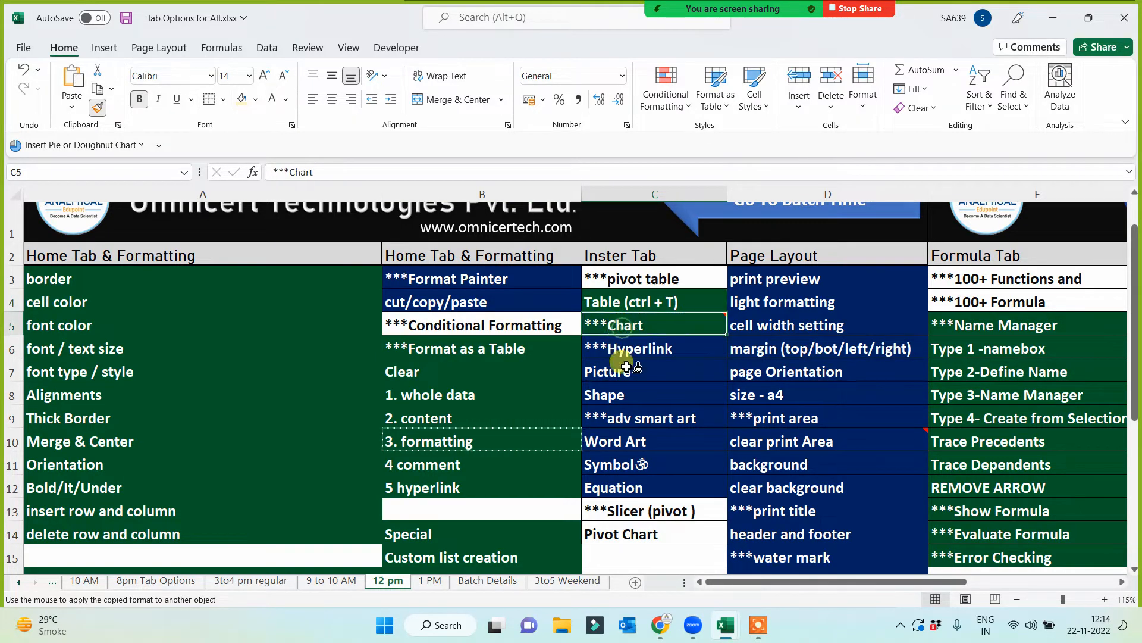
pyautogui.click(625, 350)
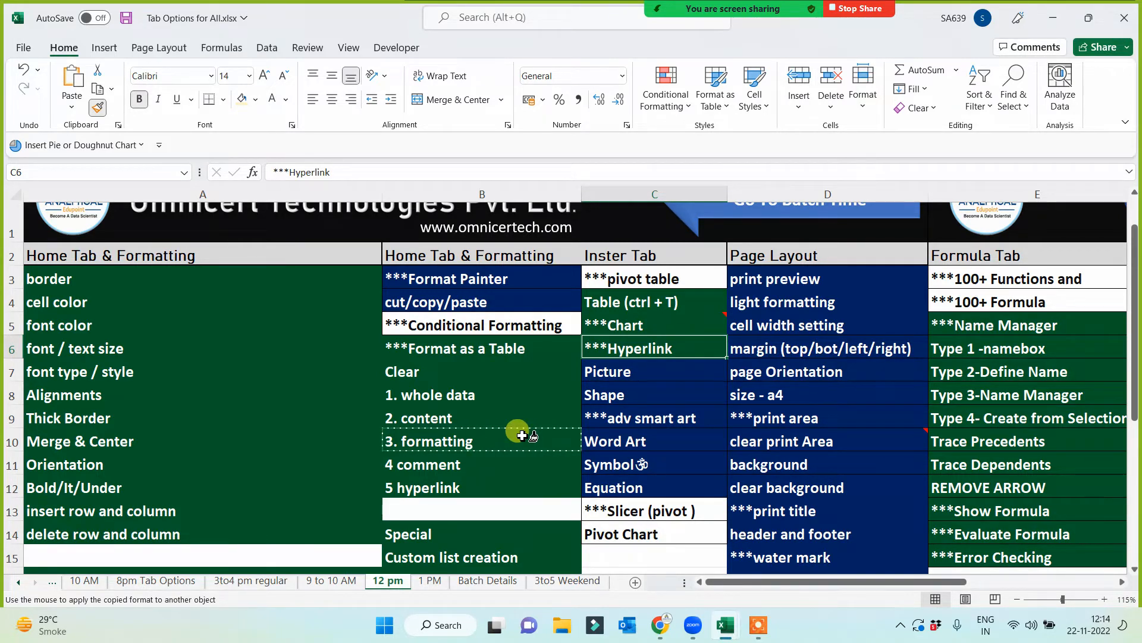
pyautogui.press('Escape')
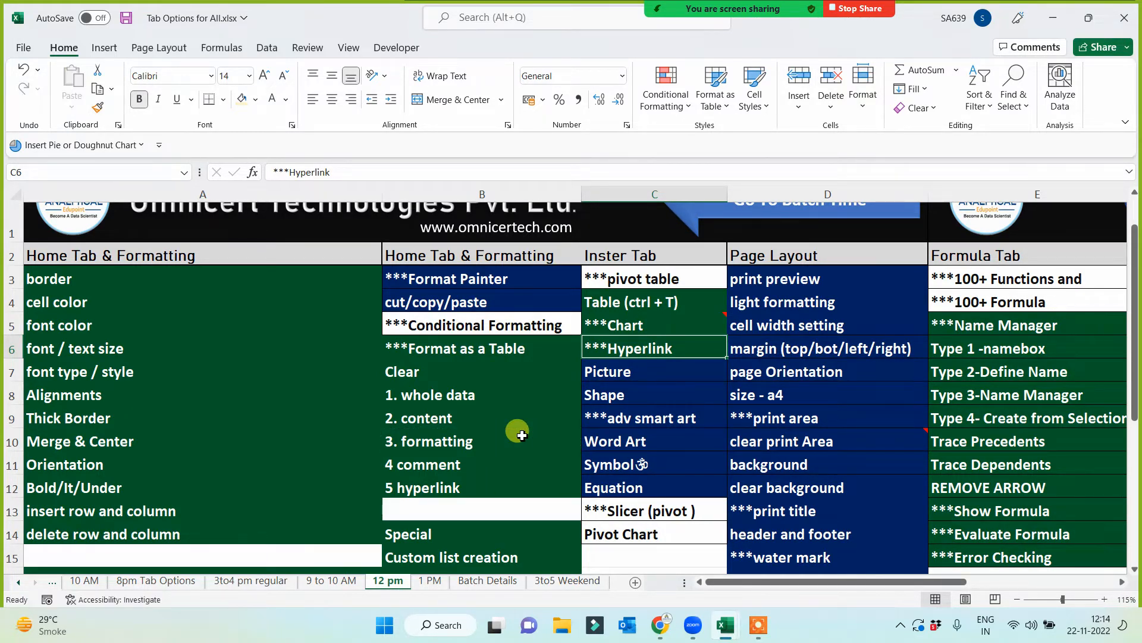
# - Follow the "Go To Batch Time" link to the Batch Details sheet and return to the Book2 workbook
pyautogui.scroll(1, 618, 399)
pyautogui.click(795, 252)
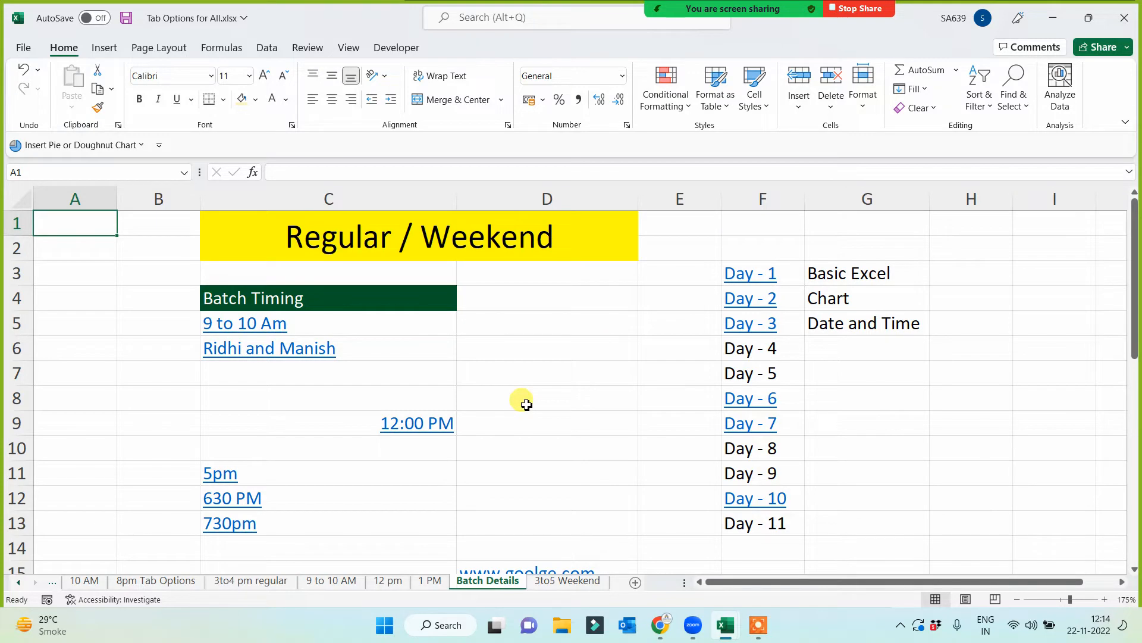
pyautogui.press('super+Tab')
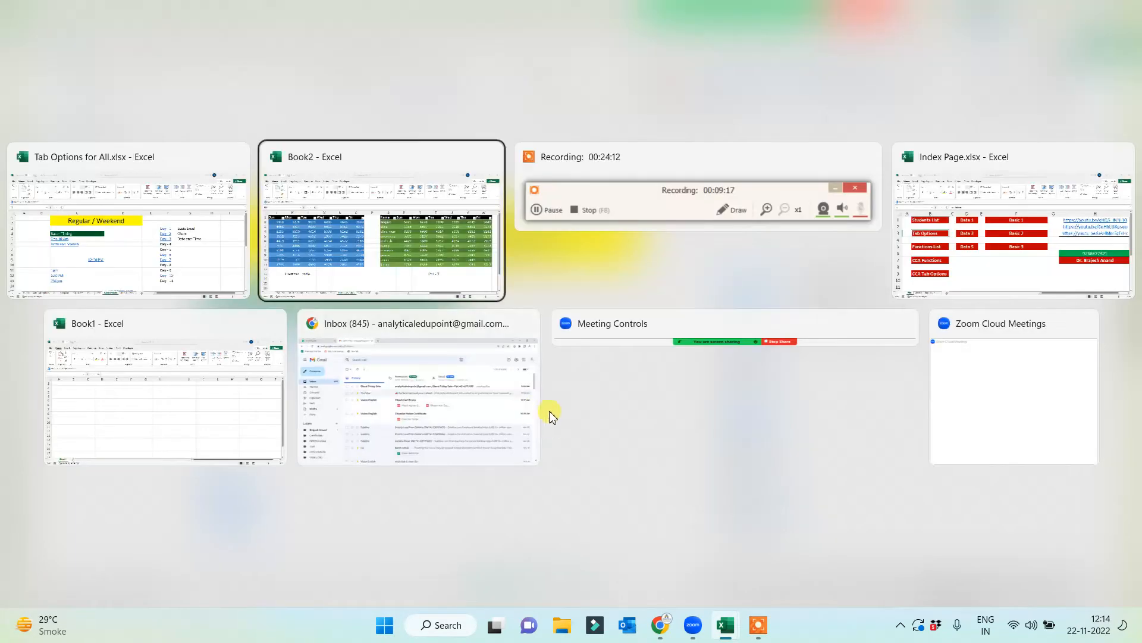
pyautogui.click(368, 257)
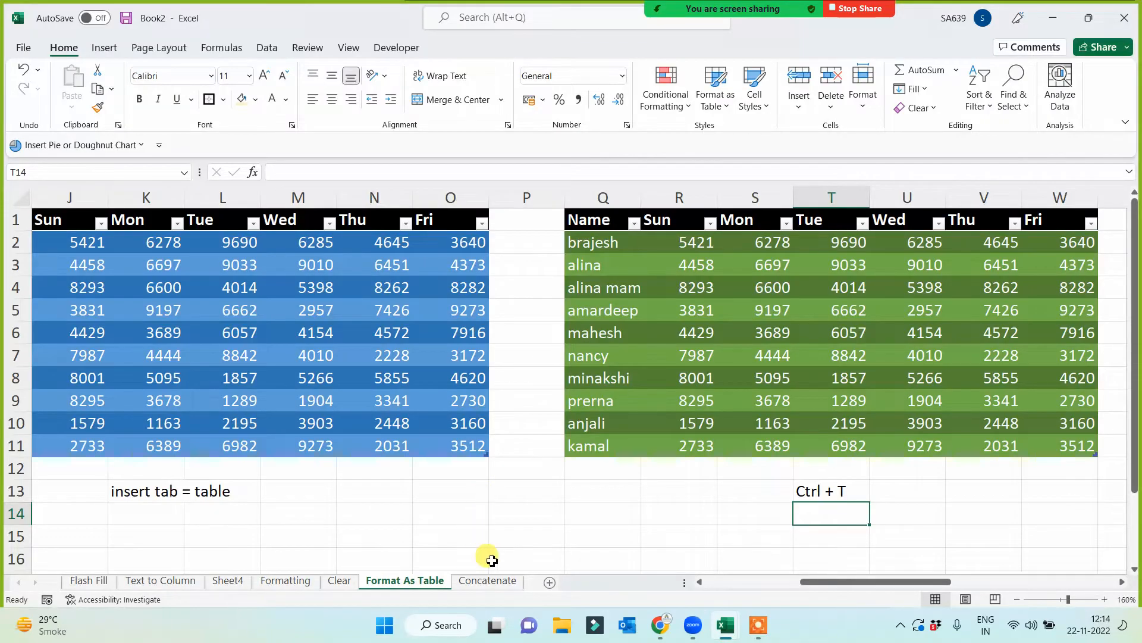
# - Add a new sheet after Format As Table and name it "Hyperlink"
pyautogui.click(549, 582)
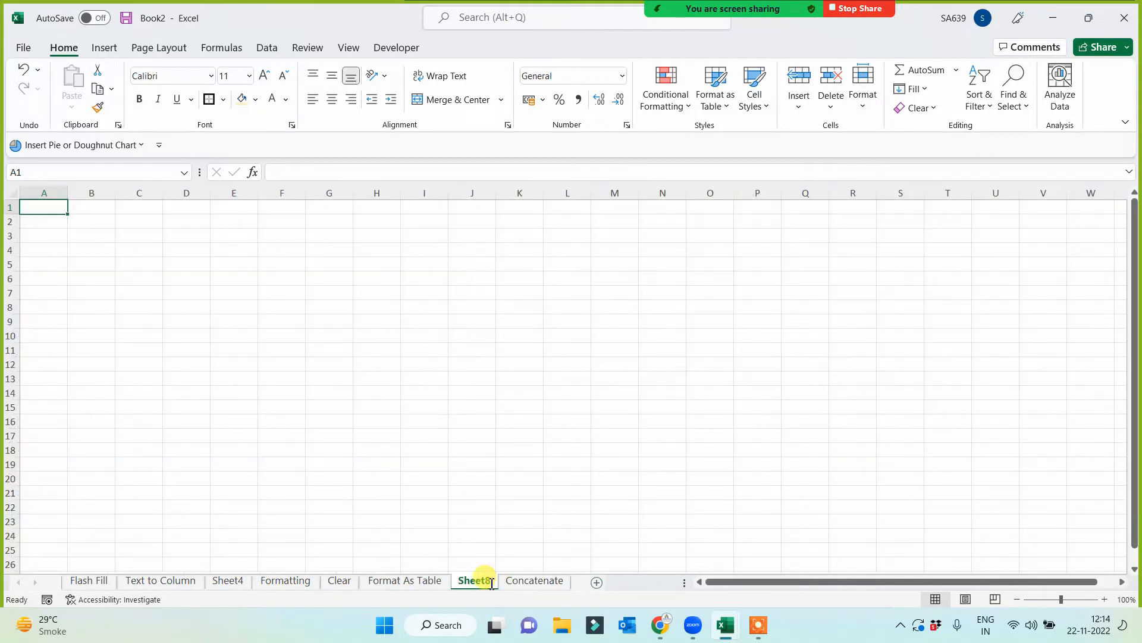
pyautogui.write('Hyperlink')
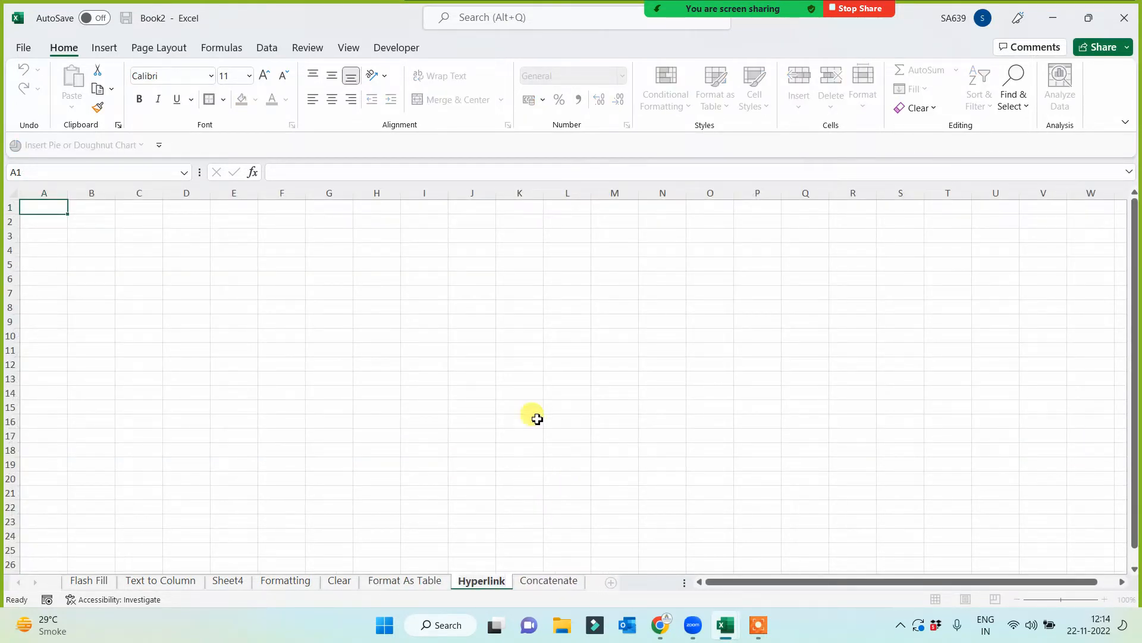
pyautogui.click(454, 376)
pyautogui.scroll(3, 389, 383)
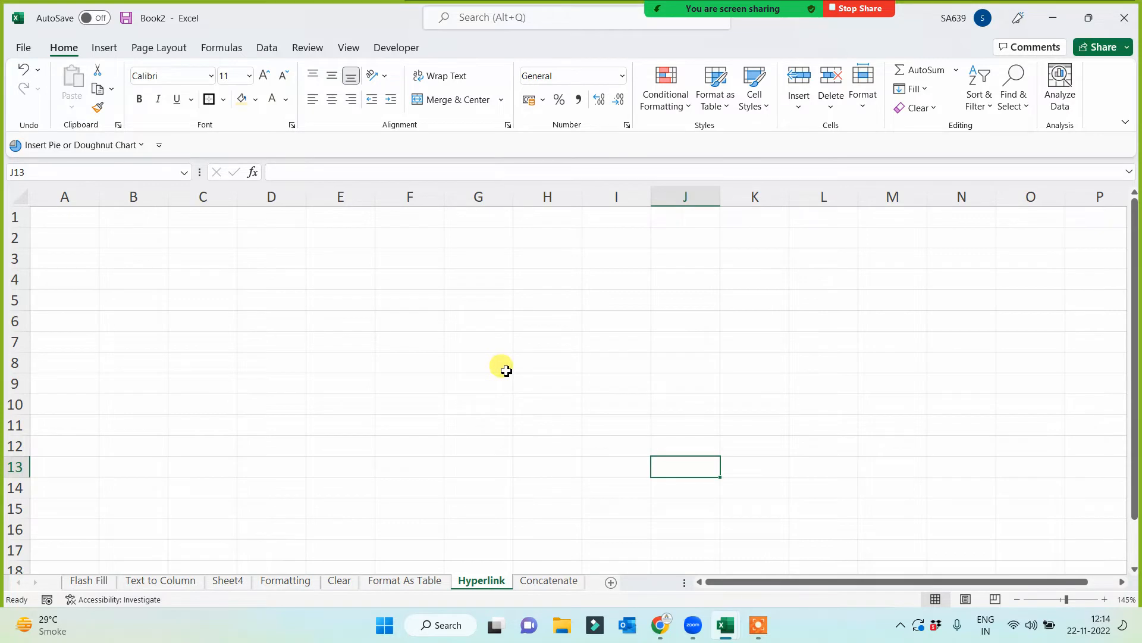
# - Enter the label "weblink" in cell B1 of the Hyperlink sheet
pyautogui.click(257, 265)
pyautogui.moveTo(182, 258); pyautogui.dragTo(188, 244)
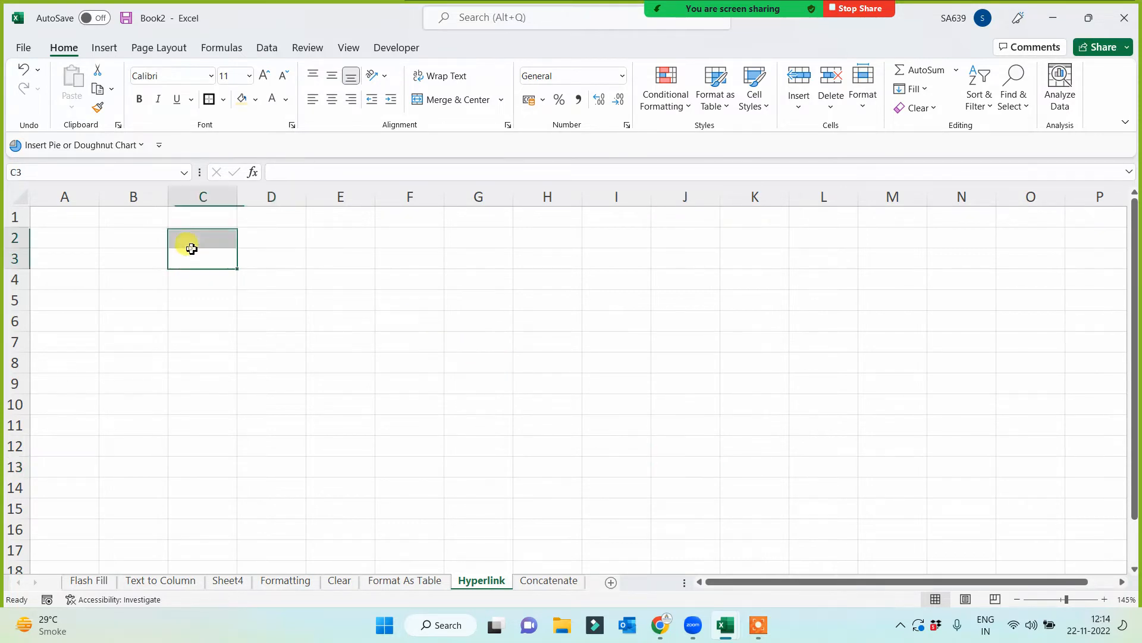
pyautogui.click(196, 320)
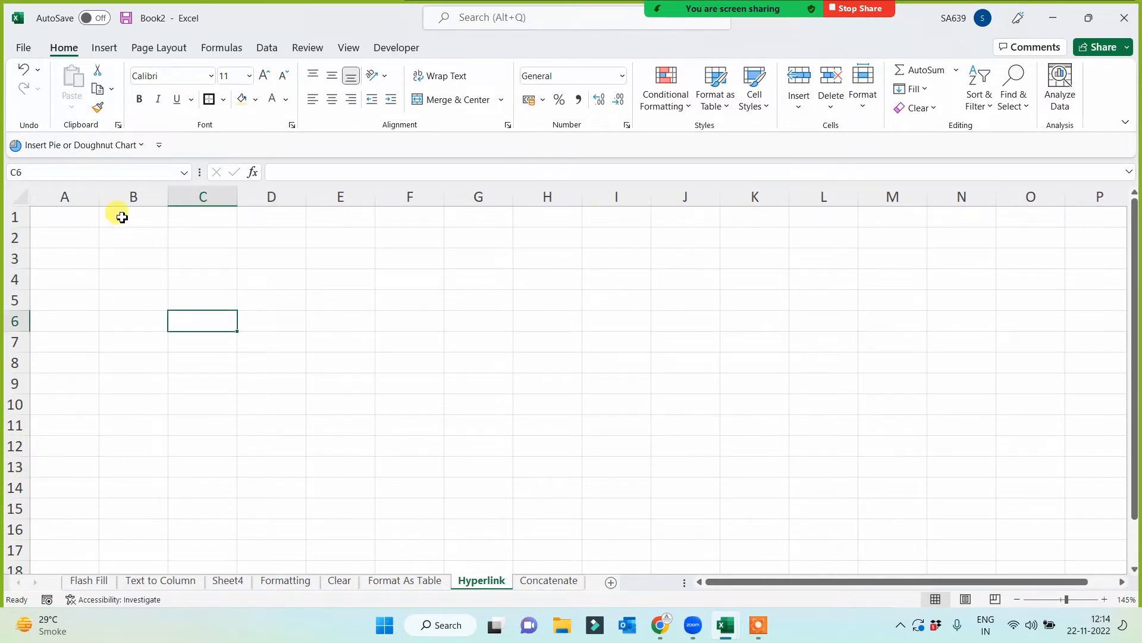
pyautogui.click(120, 217)
pyautogui.write('web')
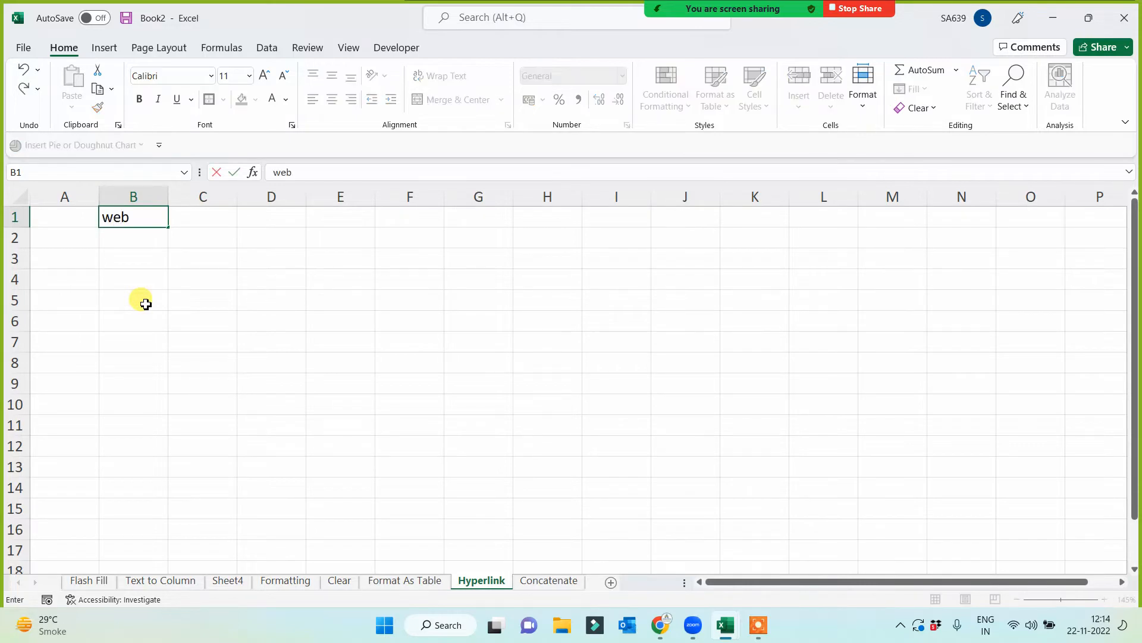
pyautogui.write('link')
pyautogui.click(253, 360)
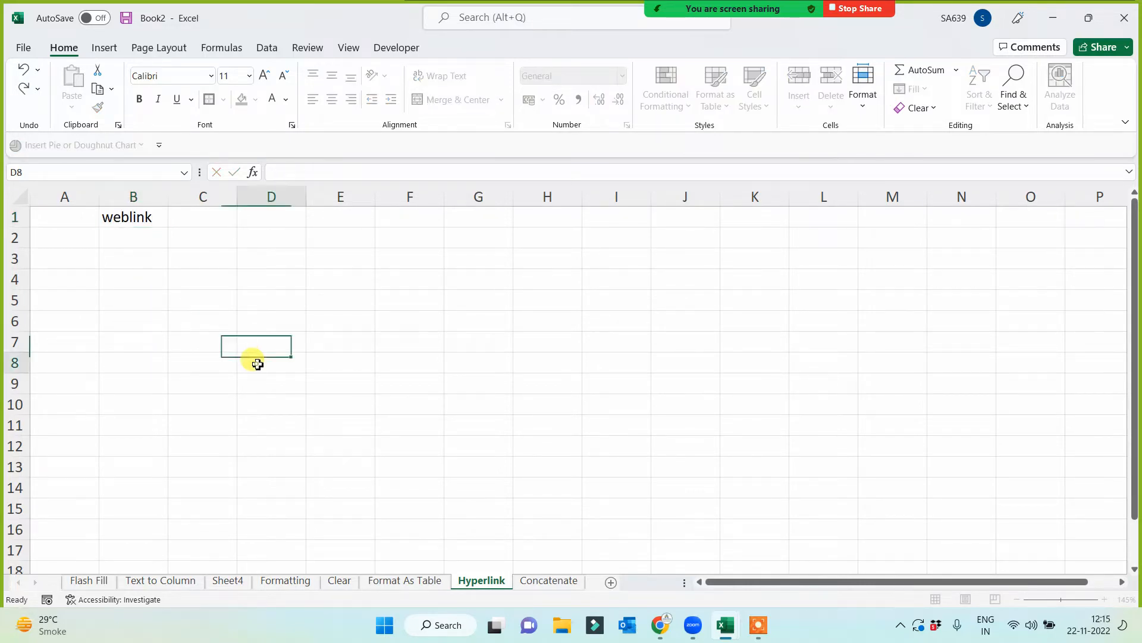
pyautogui.click(267, 217)
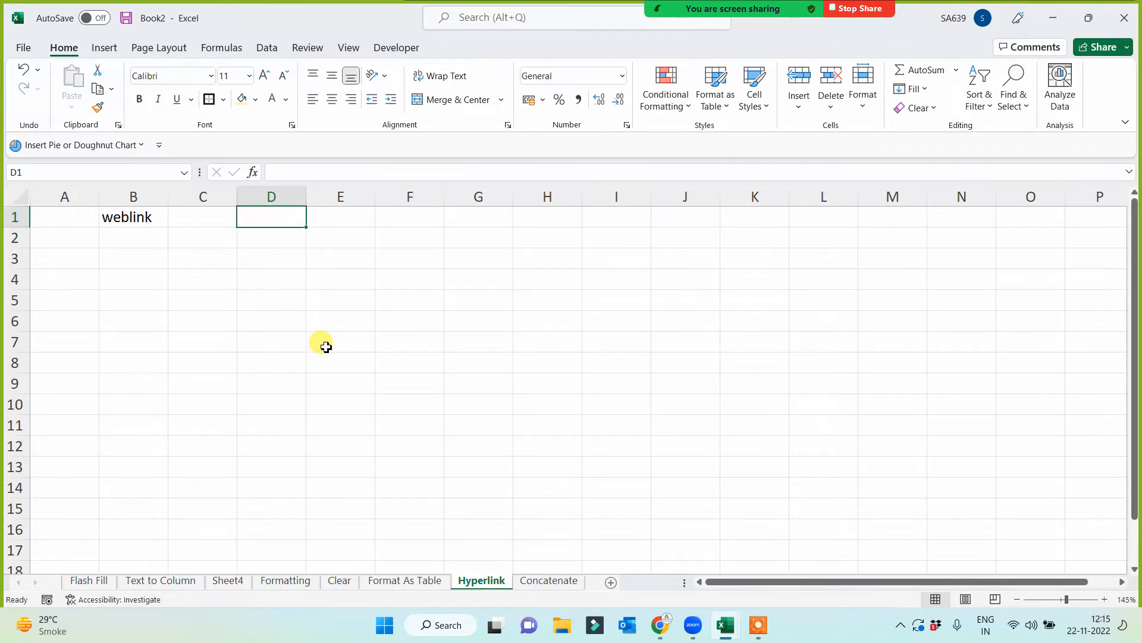
pyautogui.write('www')
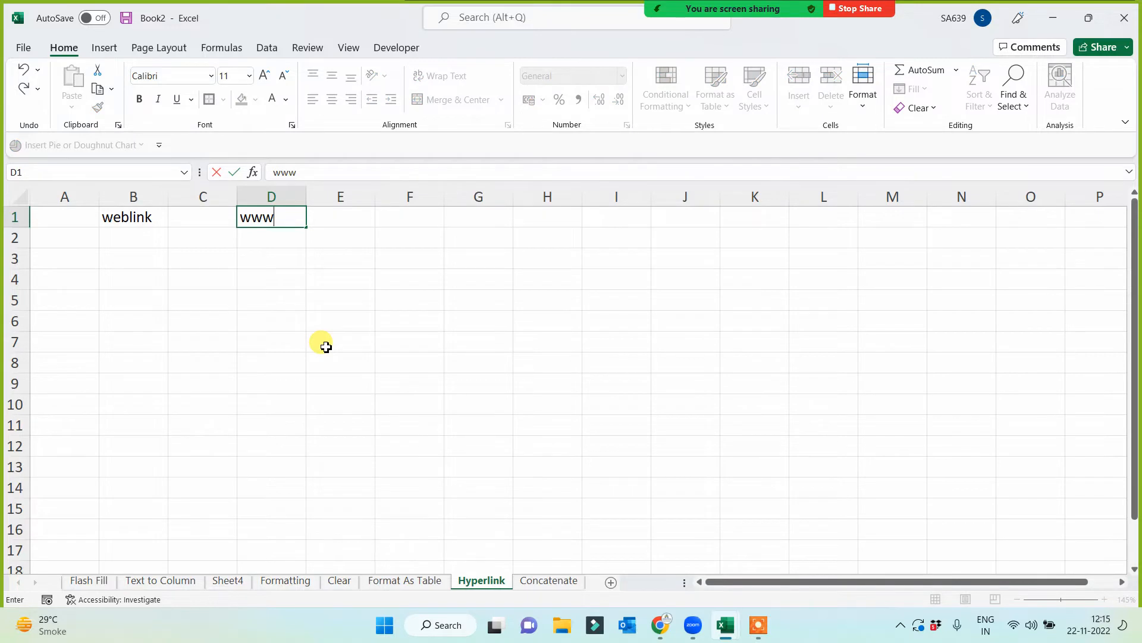
pyautogui.write('.goolge.com')
pyautogui.press('Return')
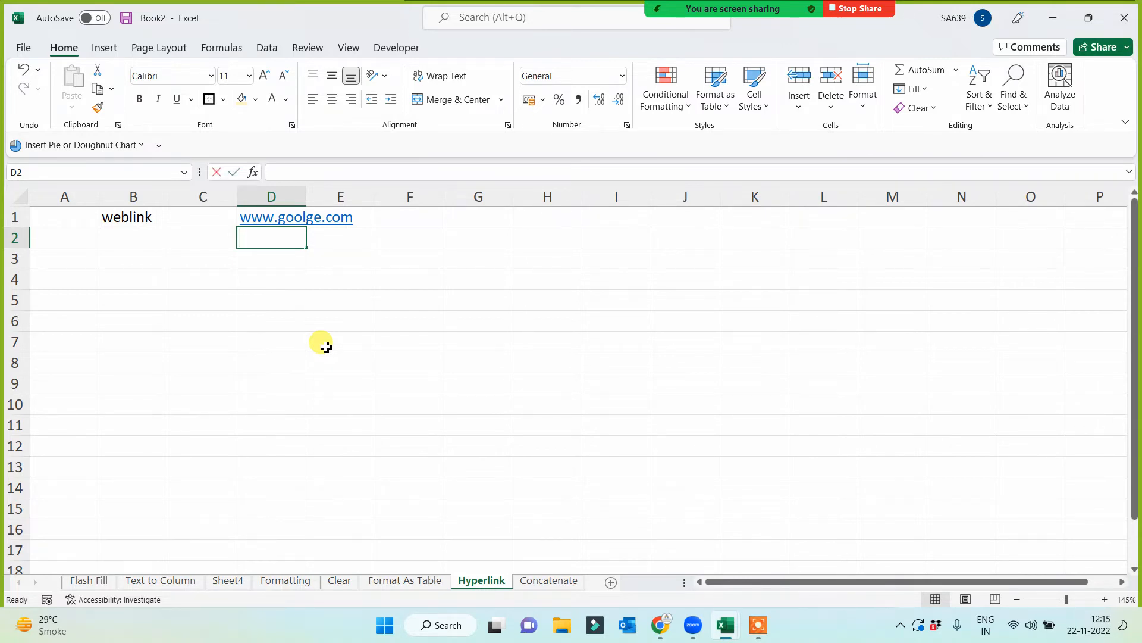
pyautogui.write('www.omni')
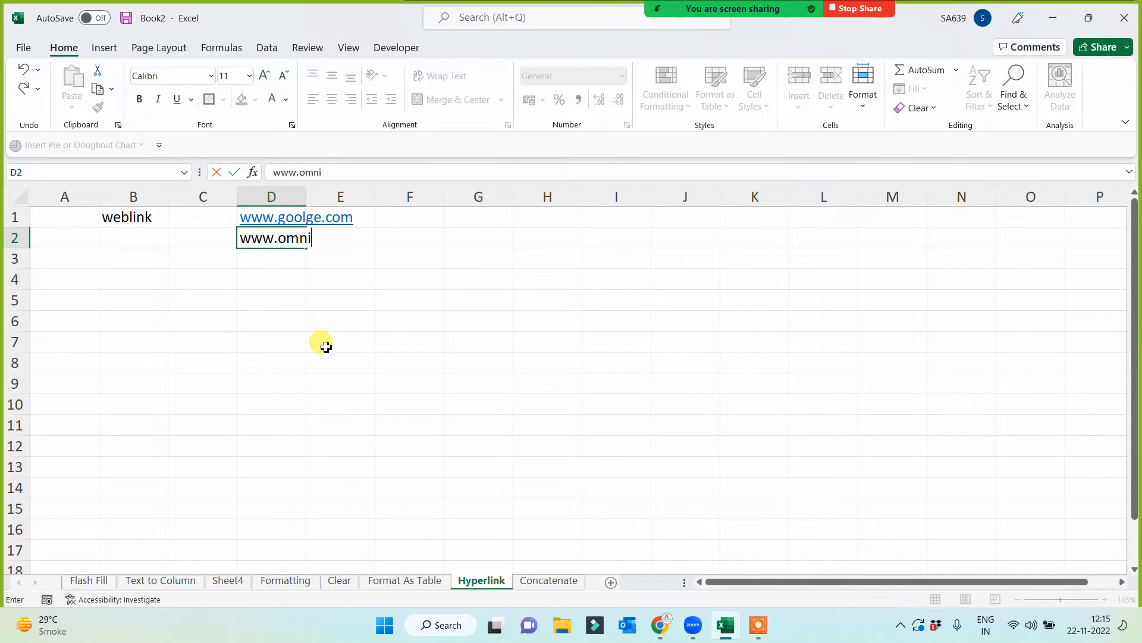
pyautogui.write('solutions.co.in')
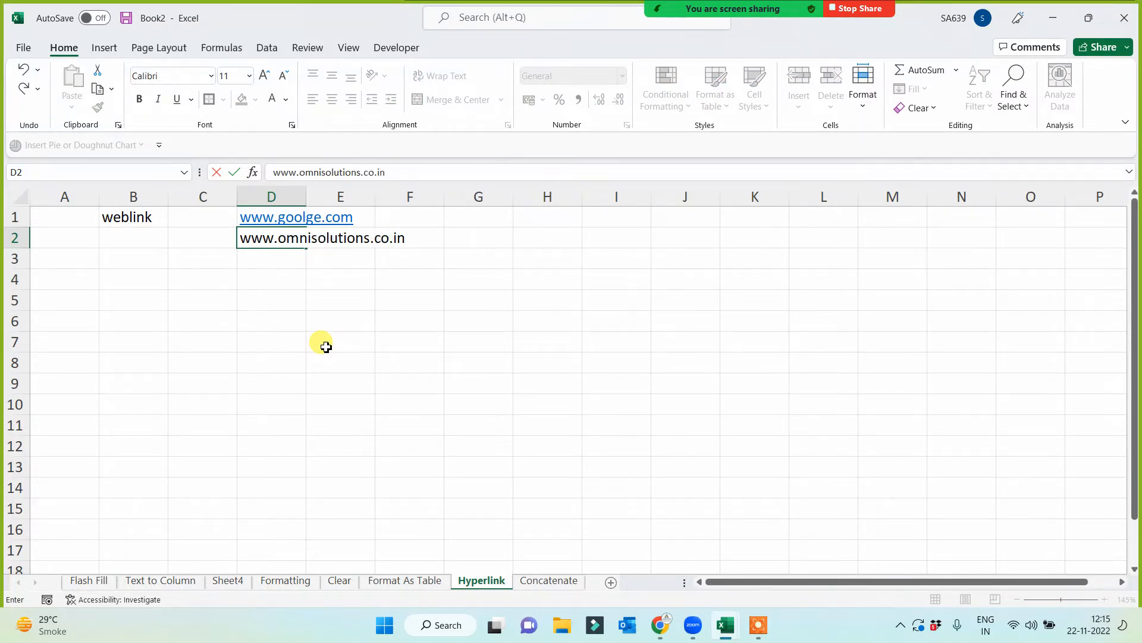
pyautogui.press('Return')
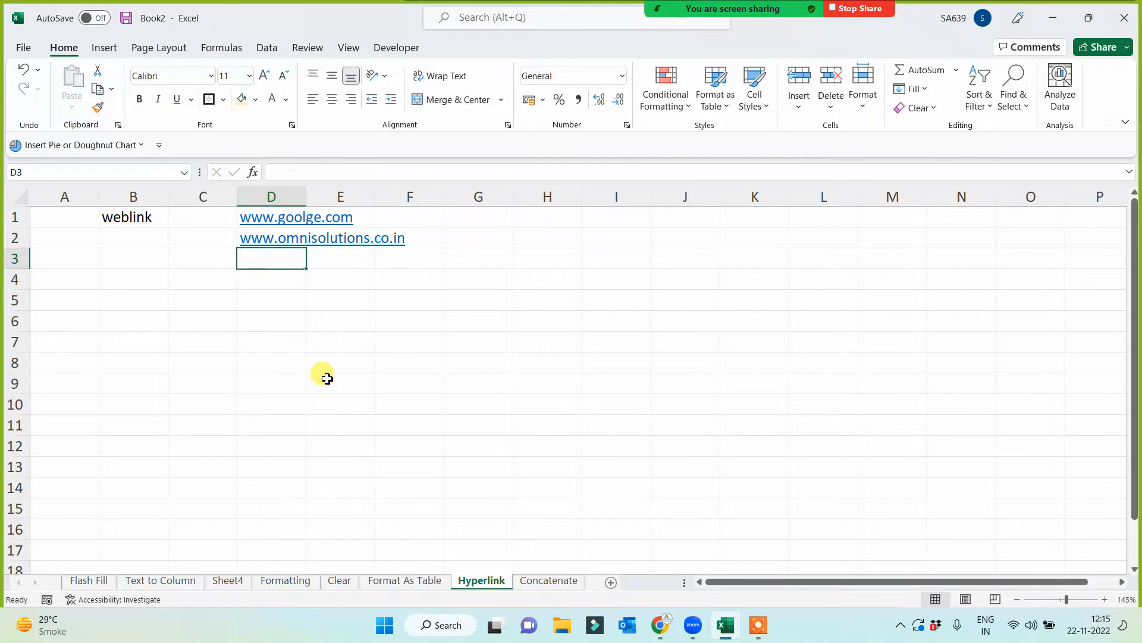
pyautogui.click(299, 341)
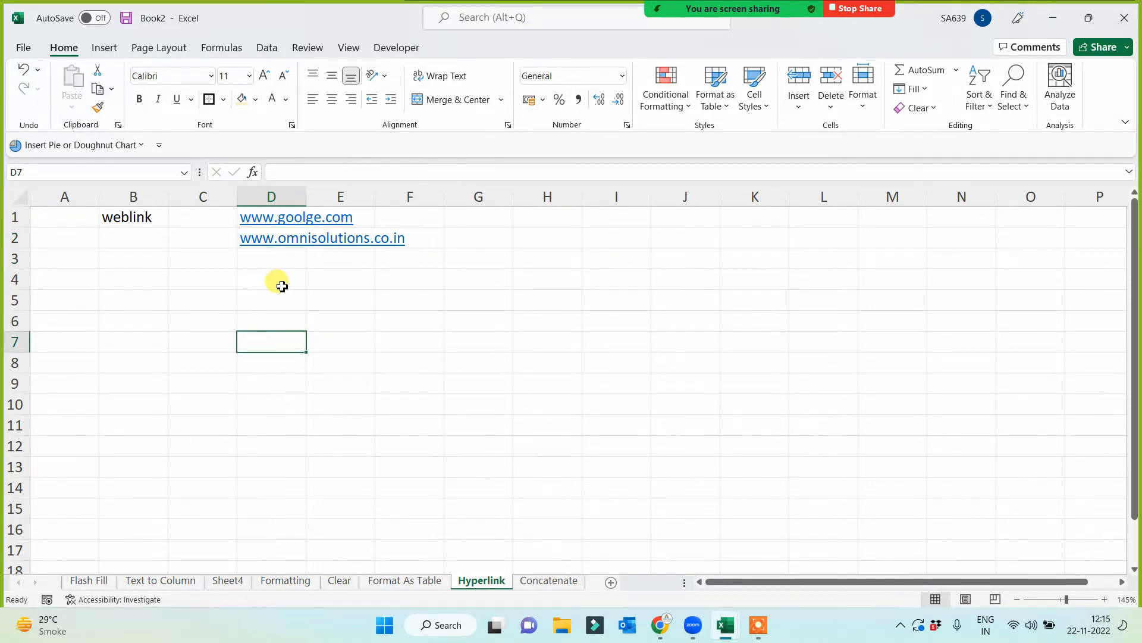
# - Test the web links in D1 and D2, closing the browser window after each one
pyautogui.click(281, 218)
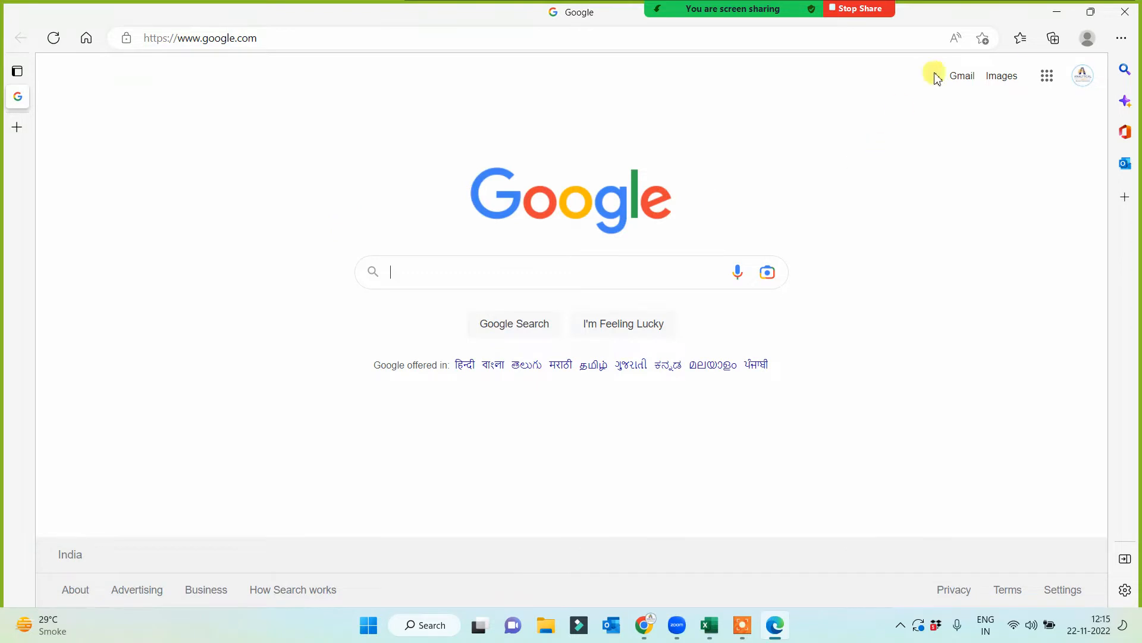
pyautogui.click(1125, 11)
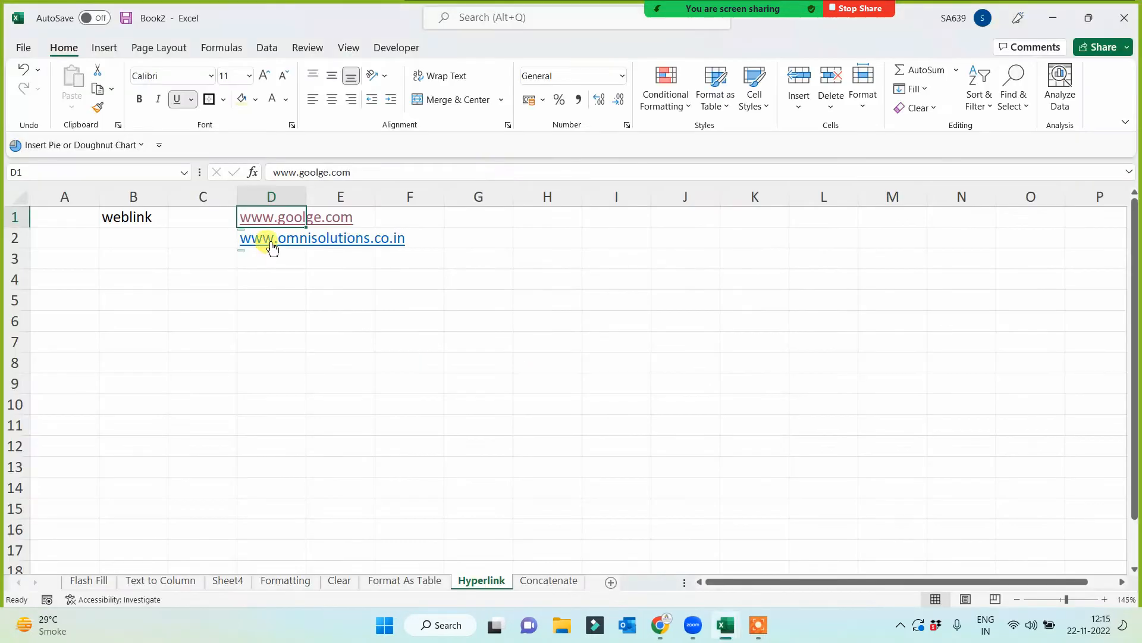
pyautogui.click(273, 246)
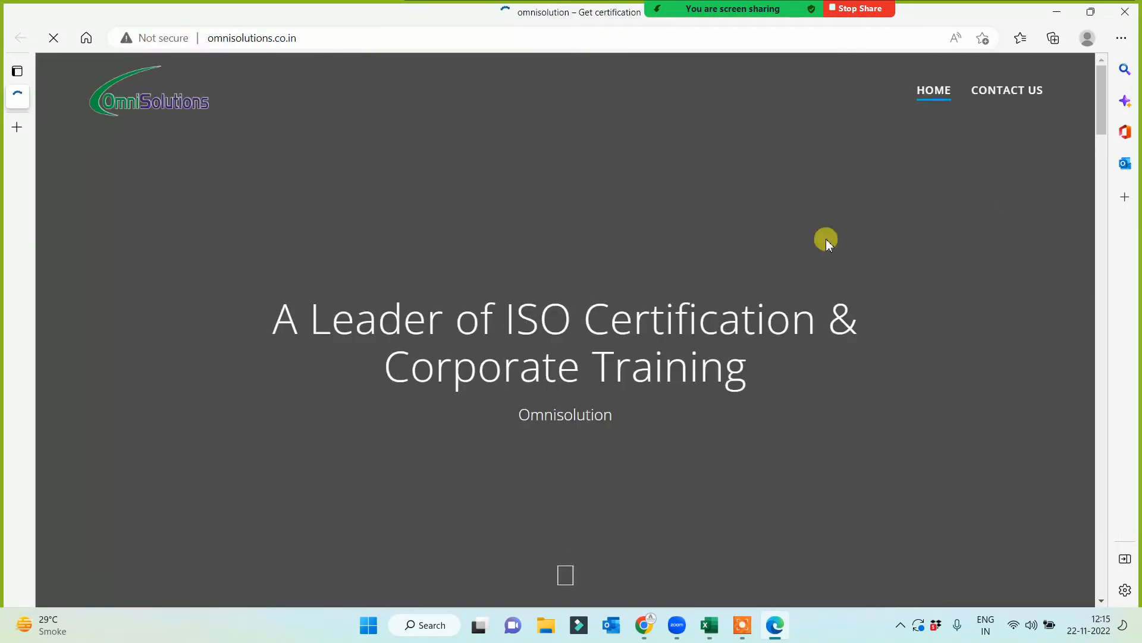
pyautogui.click(1124, 11)
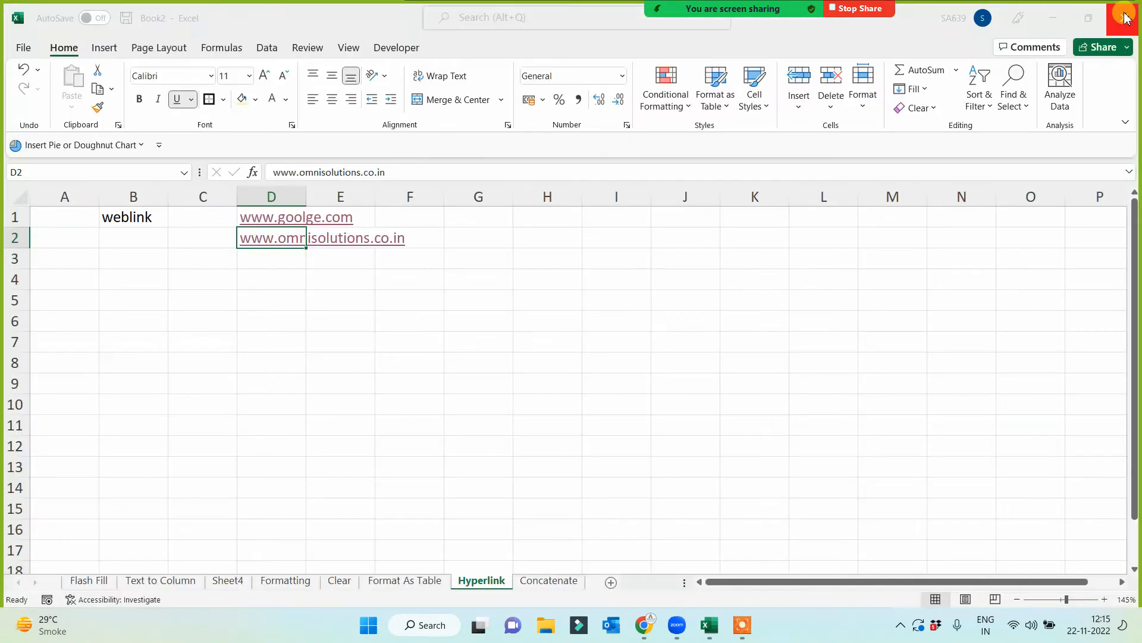
pyautogui.click(557, 371)
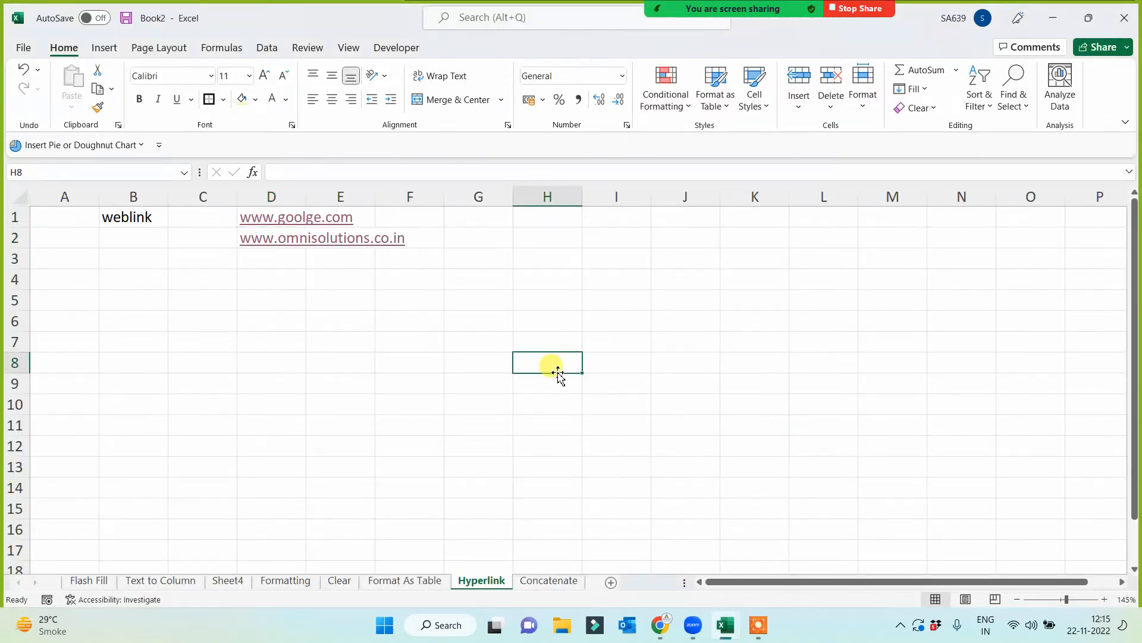
pyautogui.click(325, 339)
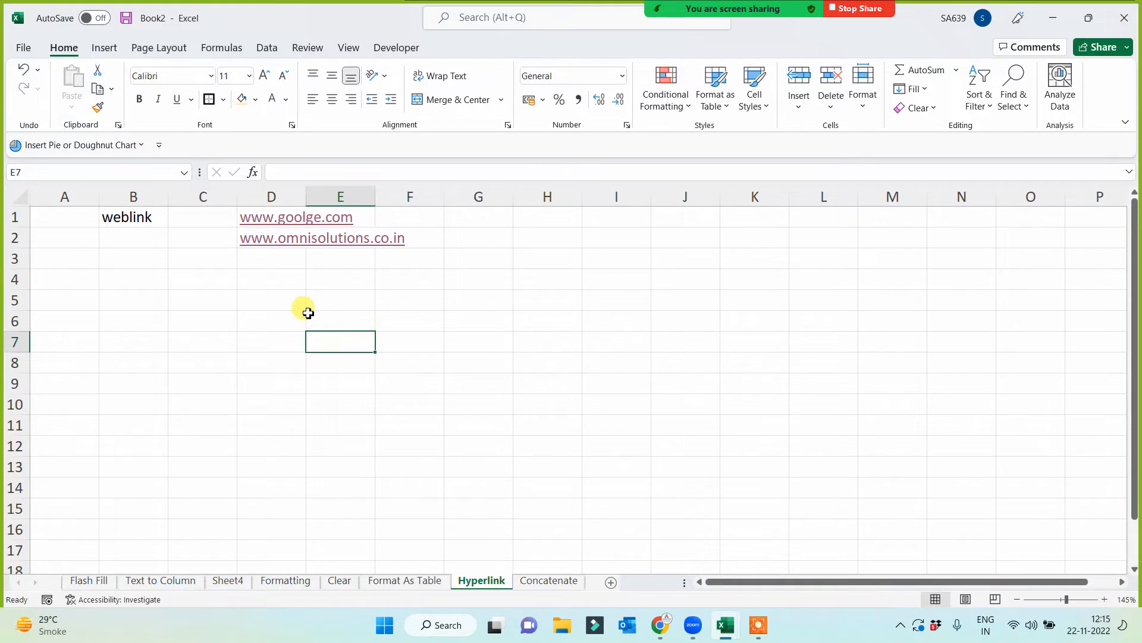
pyautogui.click(255, 258)
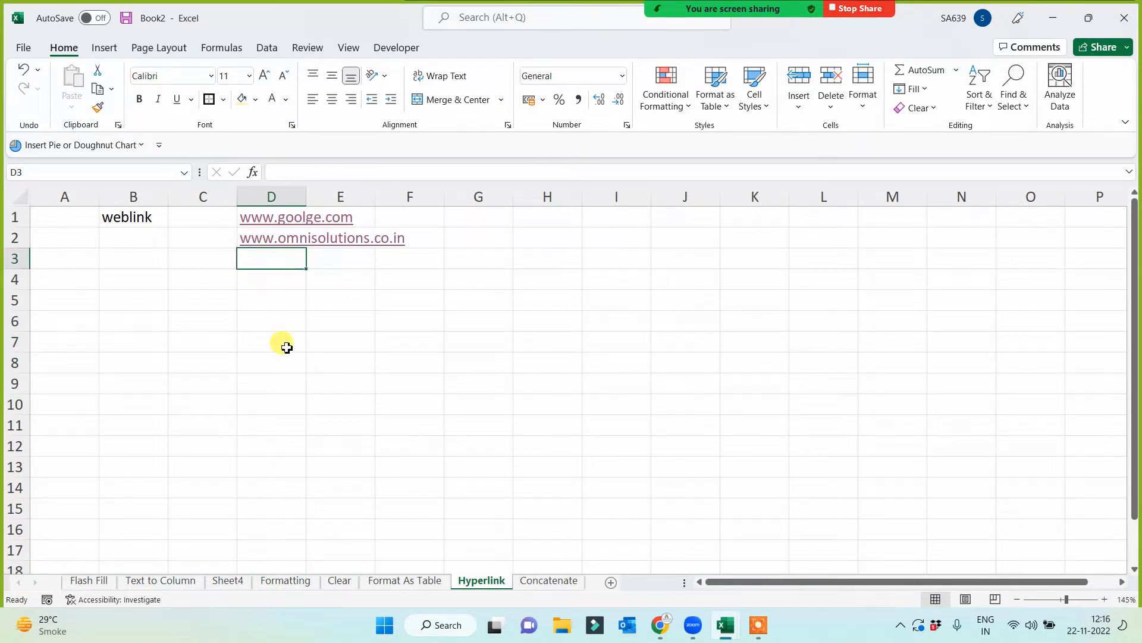
# - Number the hyperlink sections by entering 1 in A1 and 2 in A6
pyautogui.click(64, 217)
pyautogui.write('1')
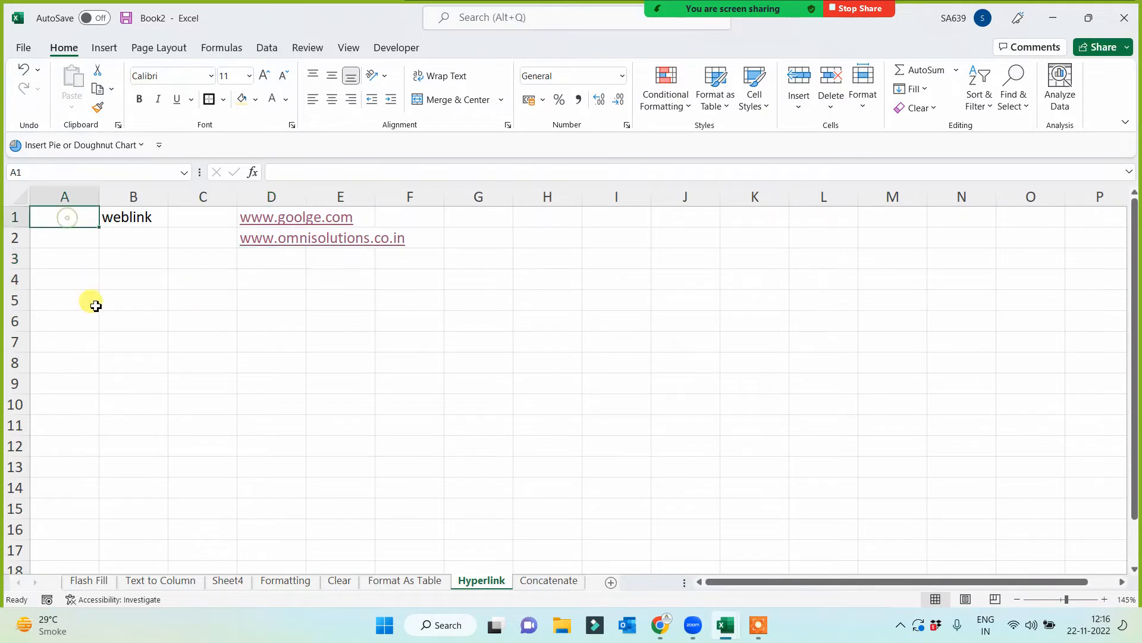
pyautogui.click(107, 347)
pyautogui.click(78, 315)
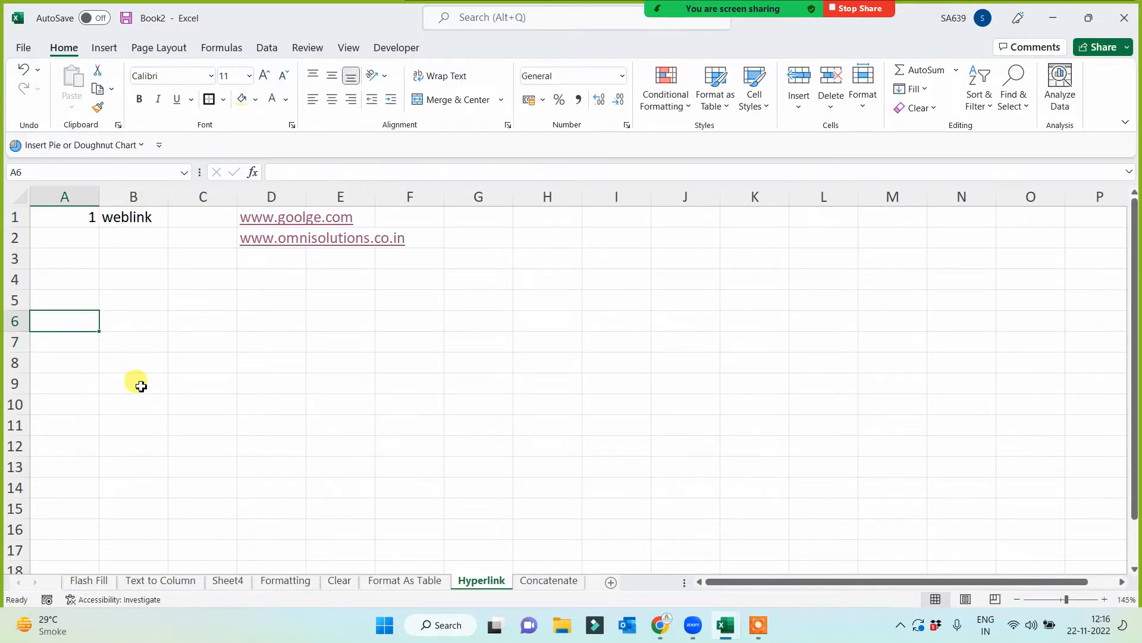
pyautogui.write('2')
pyautogui.click(140, 383)
# - Enter the label "Link b/w two sheets" in cell B6 and auto-fit column B to its contents
pyautogui.click(149, 316)
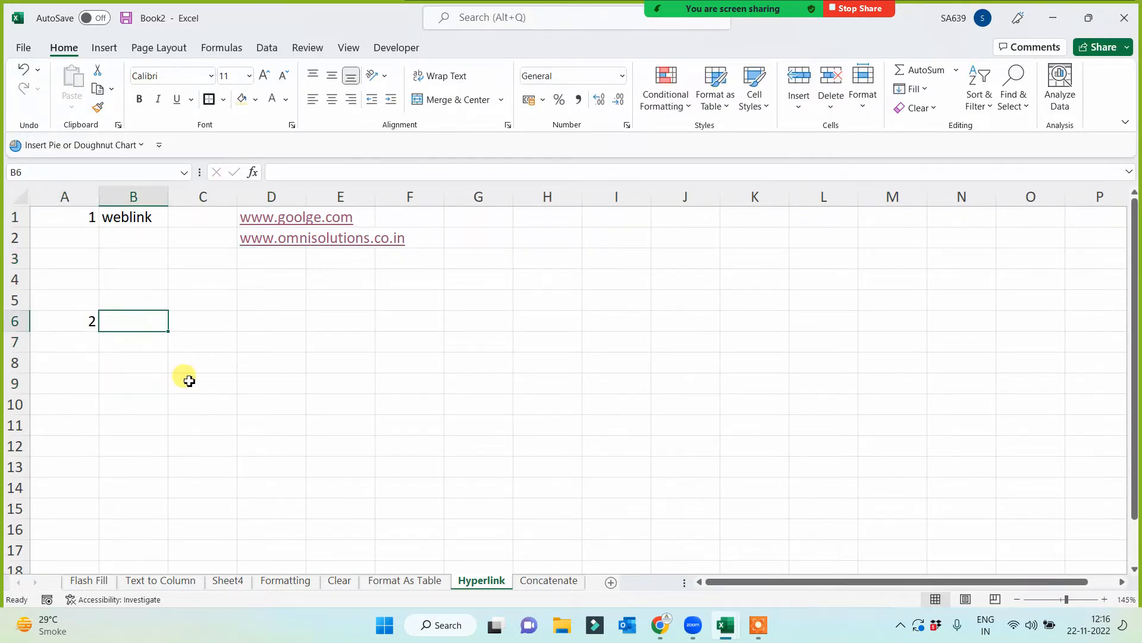
pyautogui.write('Link b')
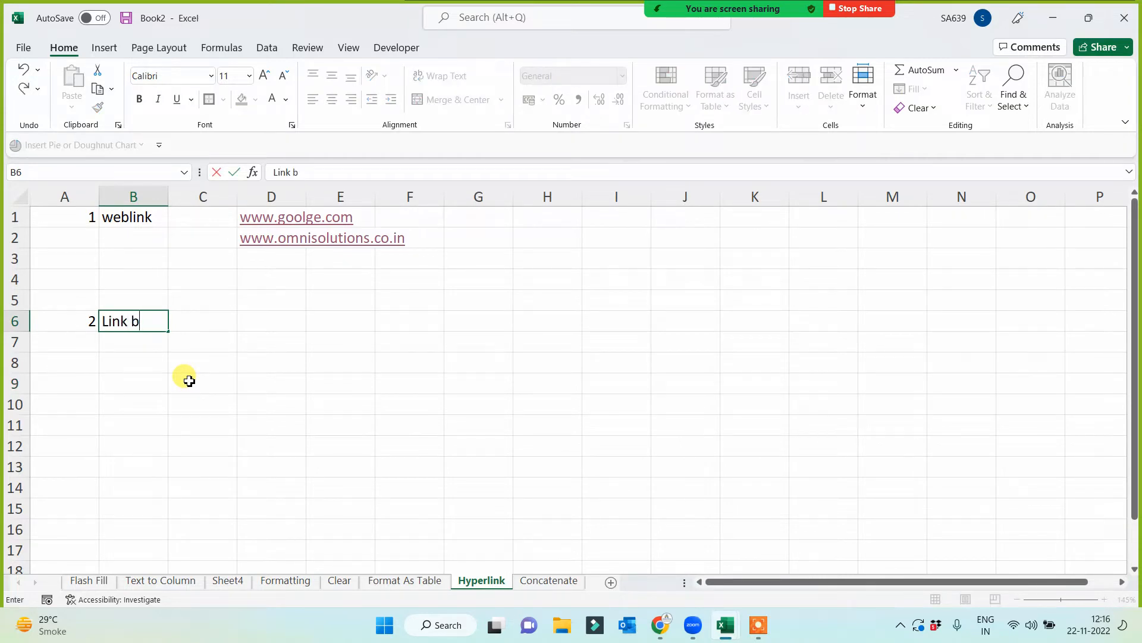
pyautogui.write('/w two sheets')
pyautogui.click(190, 380)
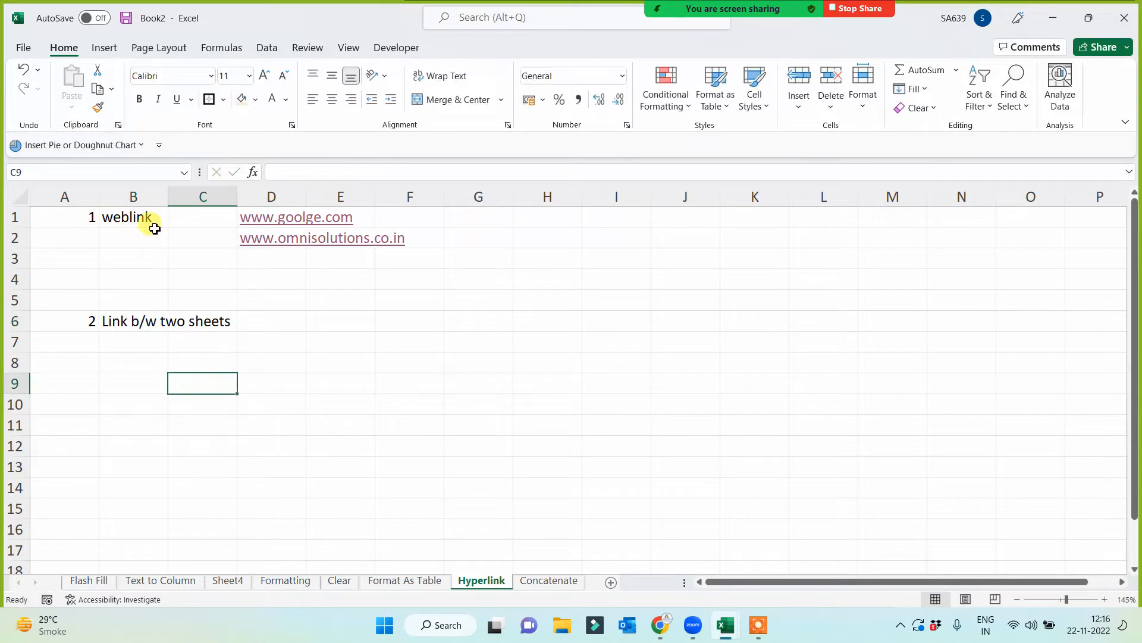
pyautogui.doubleClick(168, 195)
pyautogui.click(331, 401)
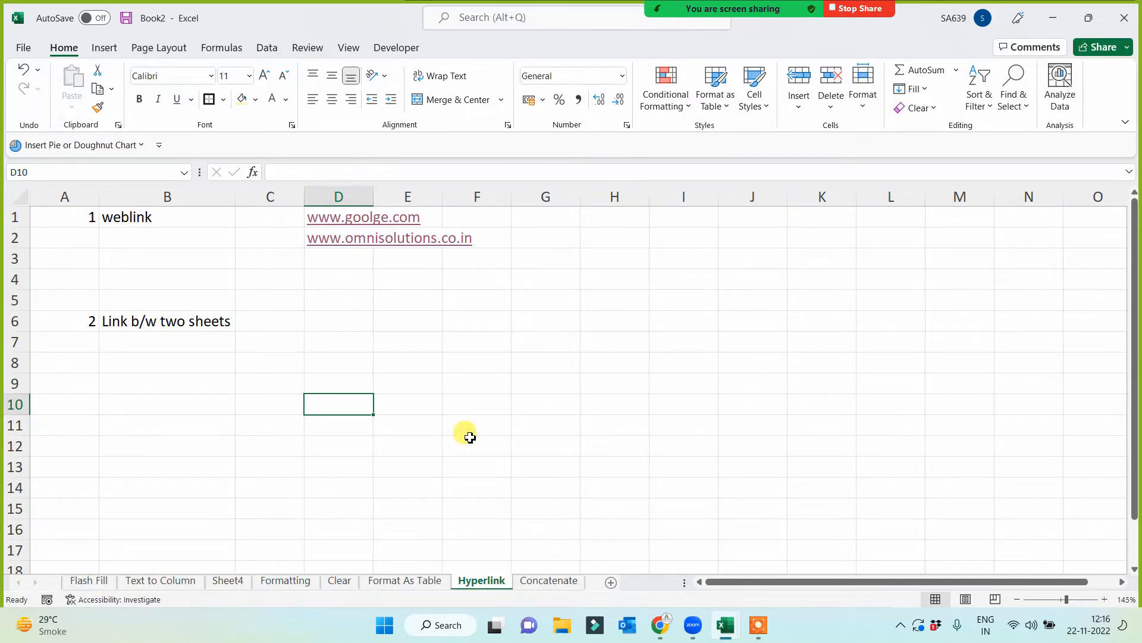
pyautogui.click(547, 404)
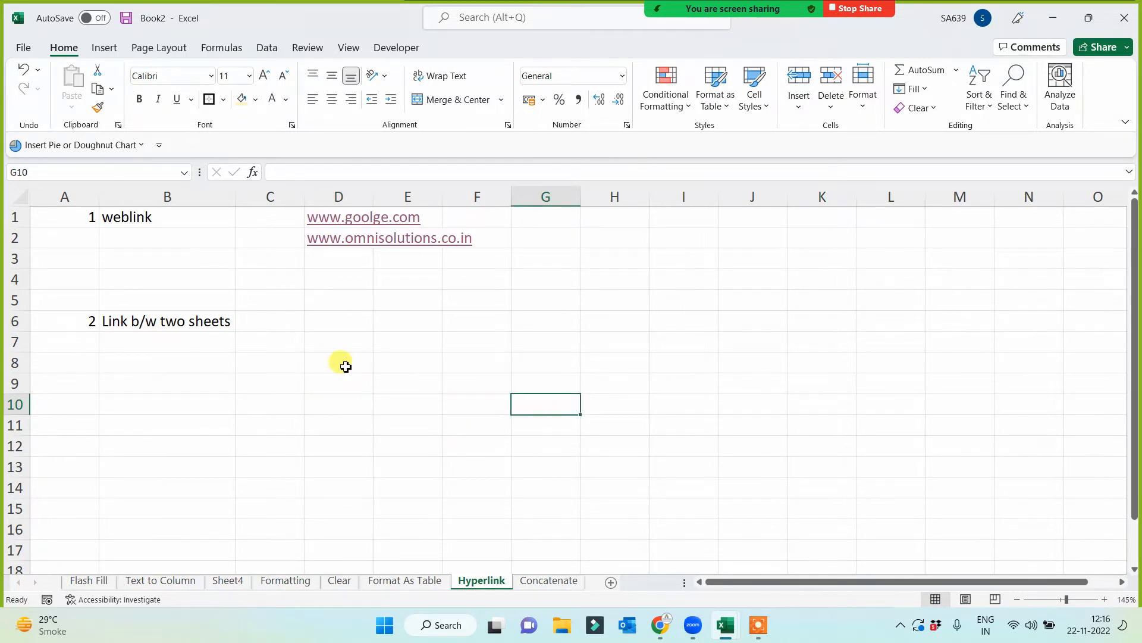
# - List the sheet names Flash Fill, Text to Column, Formatting and Format as Table in cells D6 to D9
pyautogui.click(338, 321)
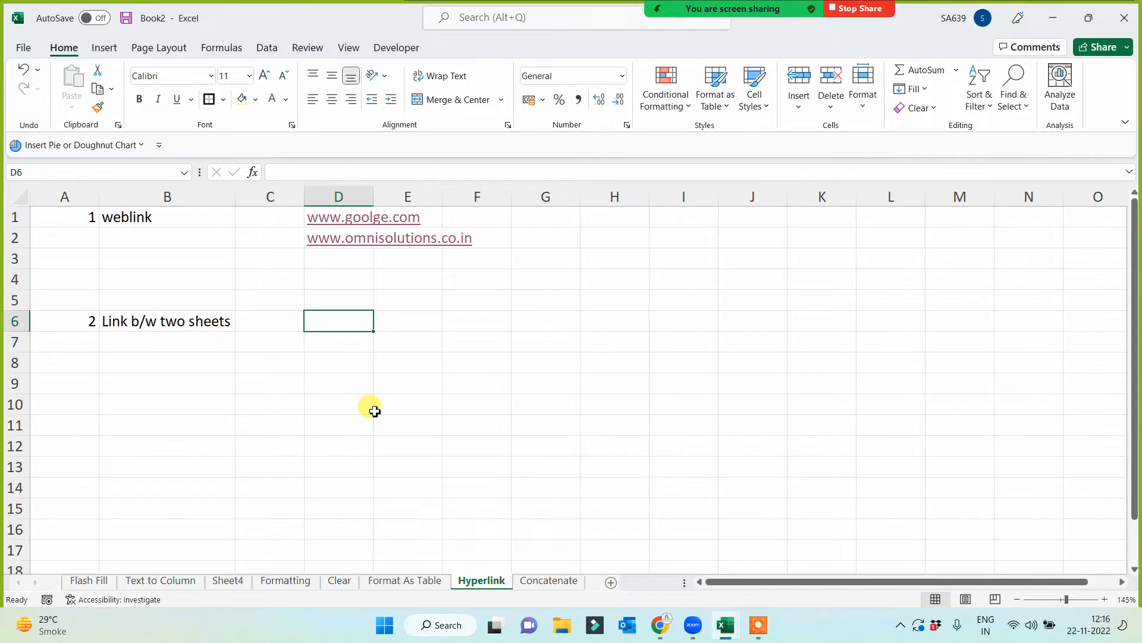
pyautogui.write('Flash Fill')
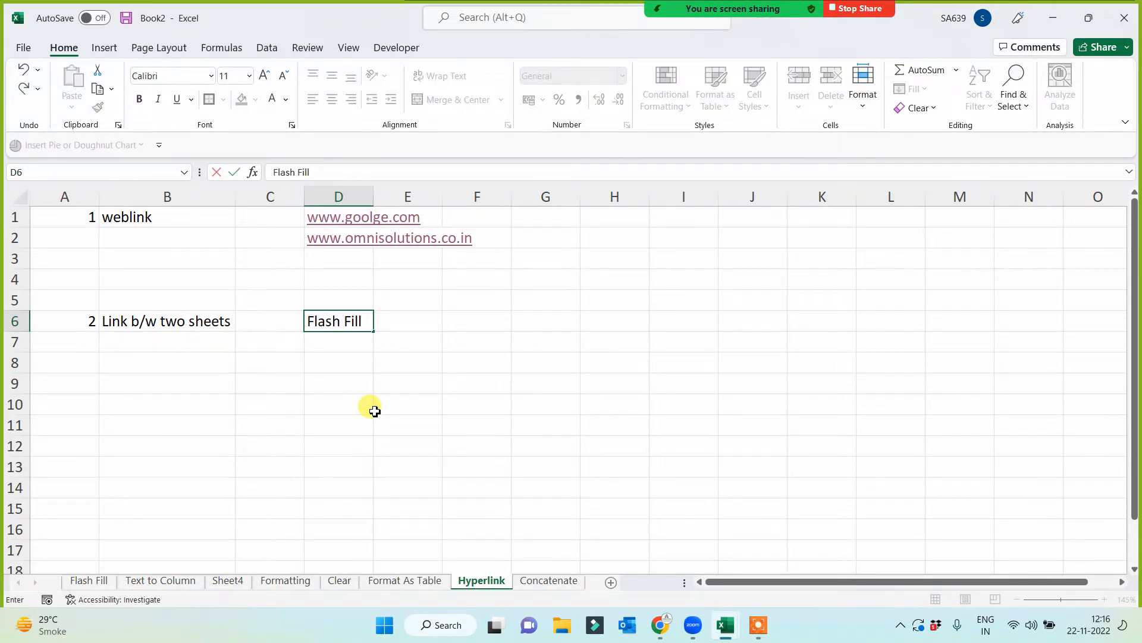
pyautogui.press('Return')
pyautogui.write('Tex')
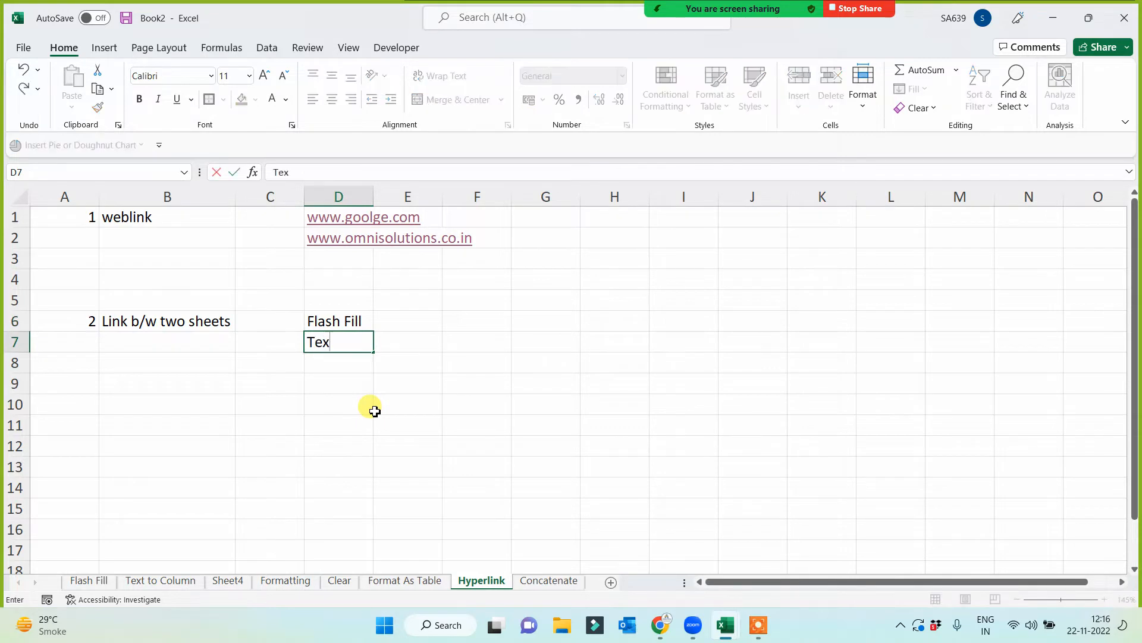
pyautogui.write('t to Column')
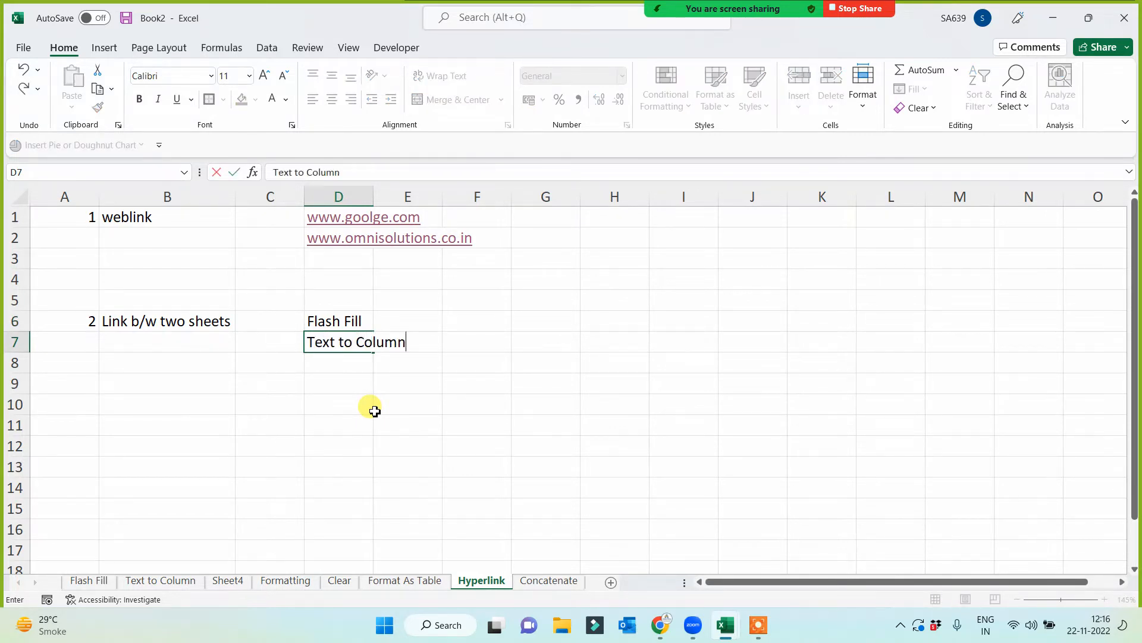
pyautogui.press('Return')
pyautogui.write('Formatting')
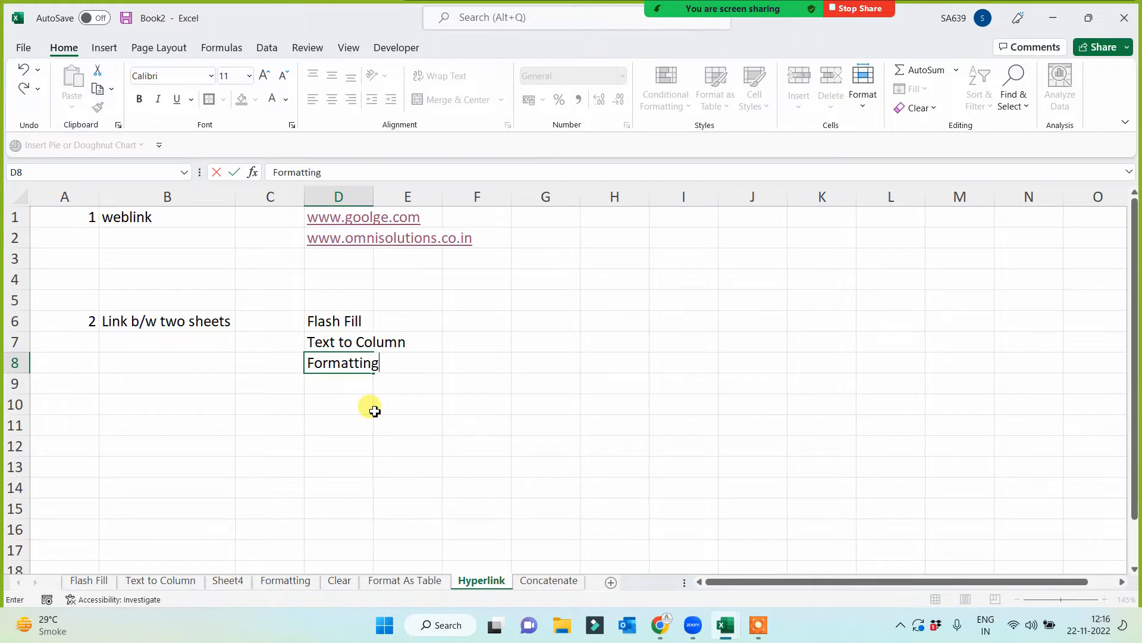
pyautogui.press('Return')
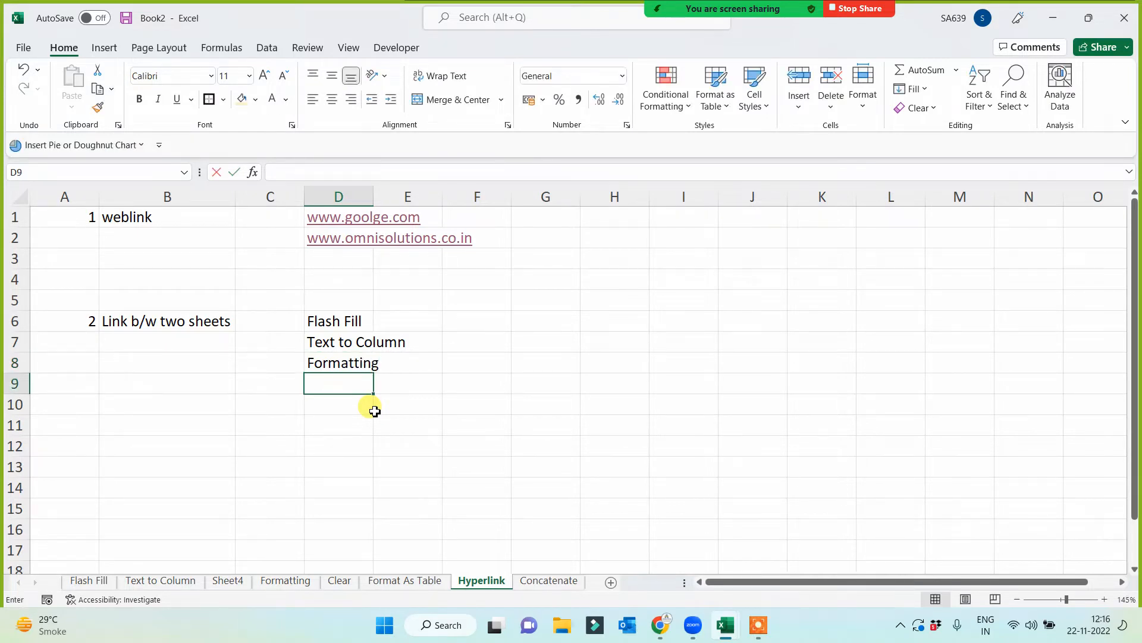
pyautogui.write('Format as Table')
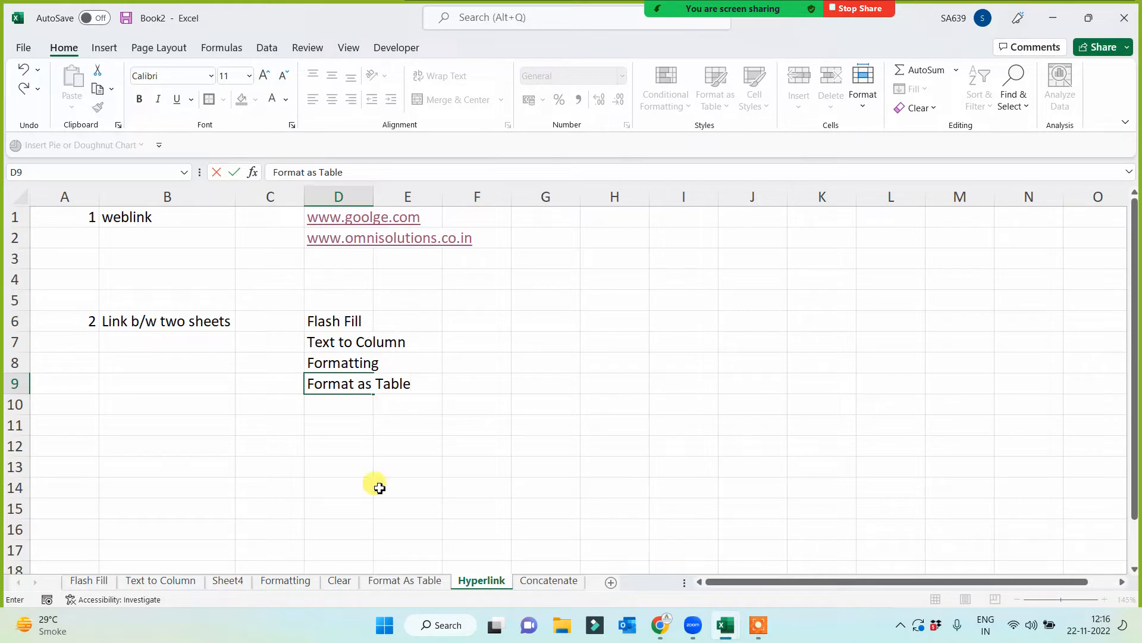
pyautogui.click(284, 507)
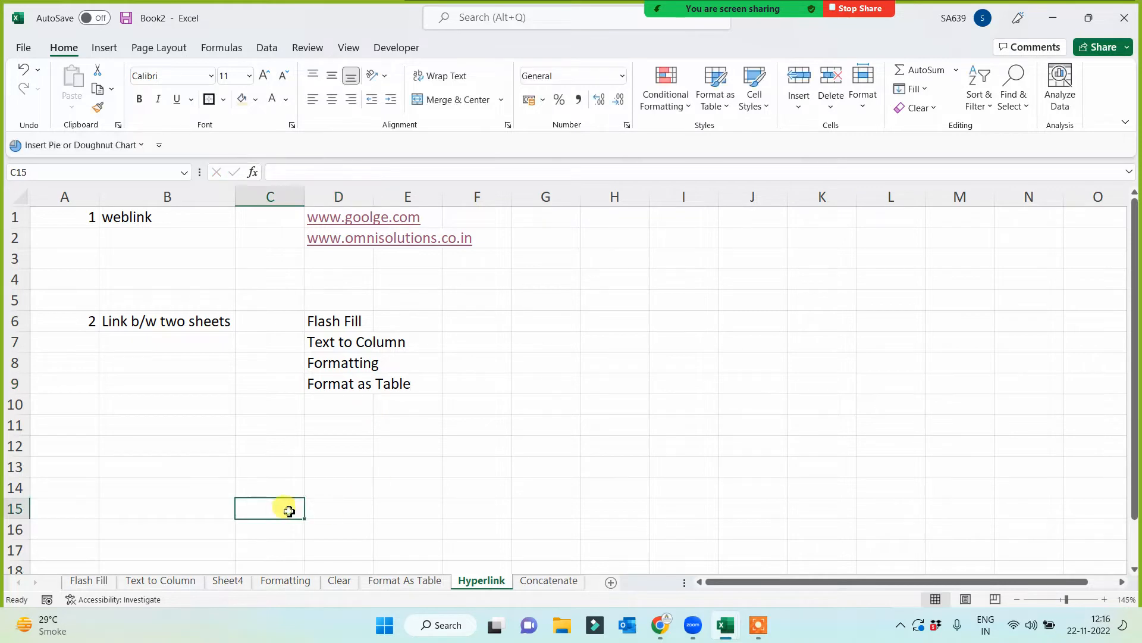
pyautogui.click(562, 455)
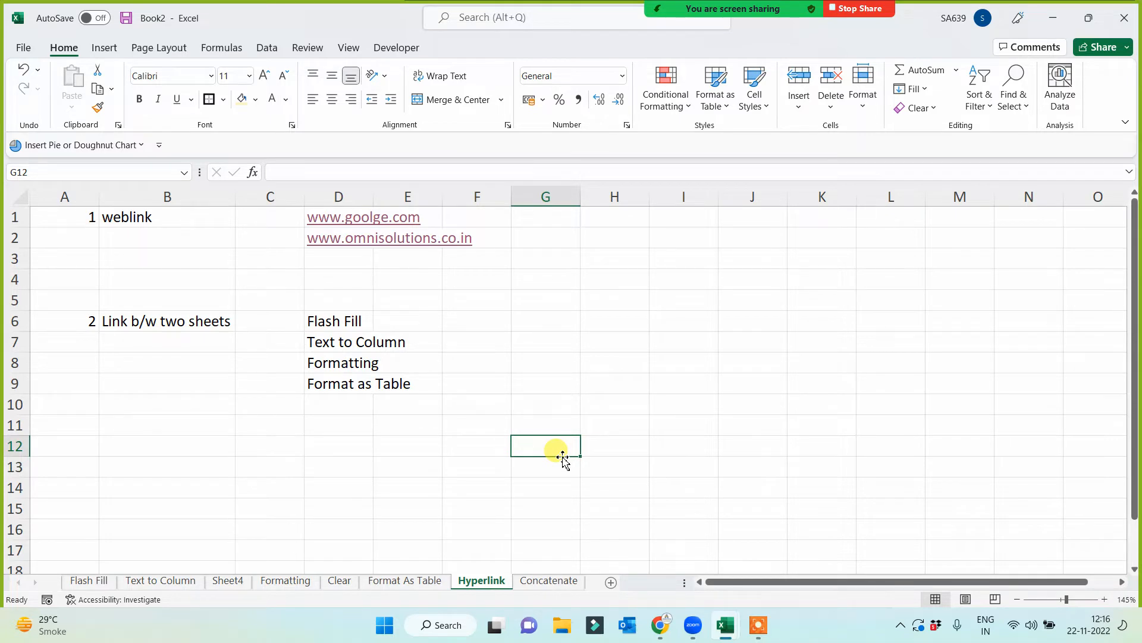
pyautogui.click(367, 445)
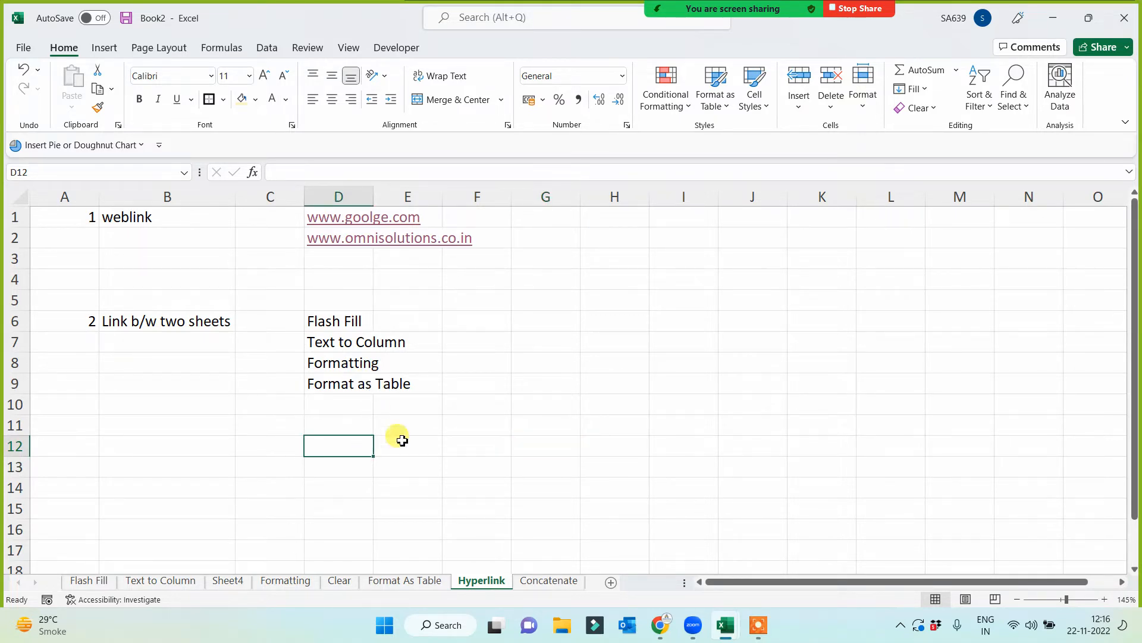
pyautogui.click(348, 322)
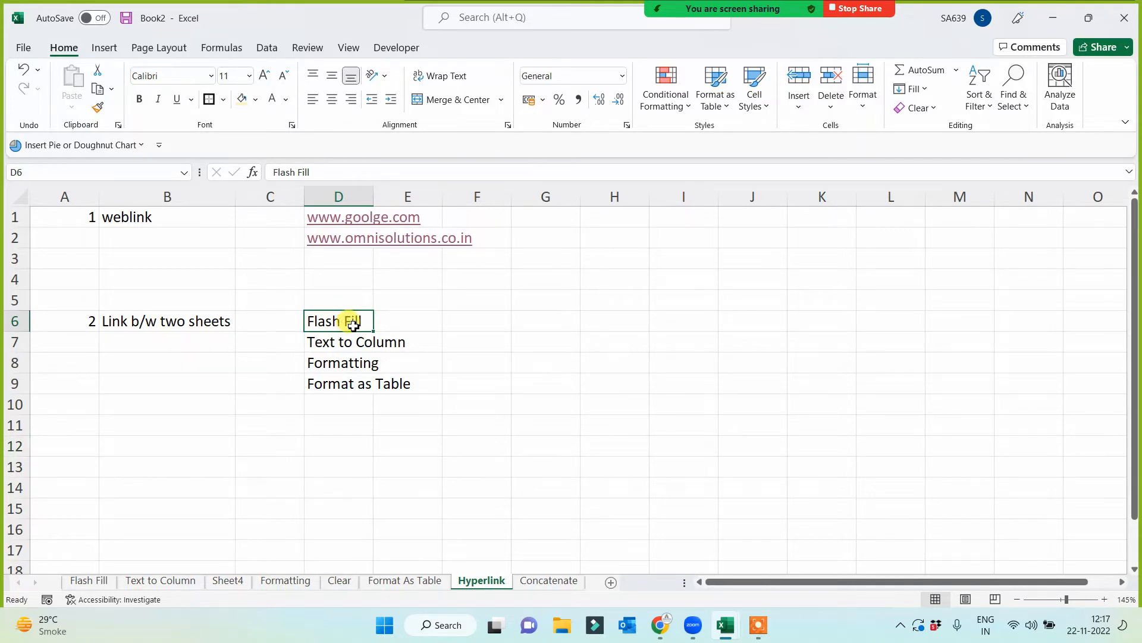
pyautogui.click(350, 345)
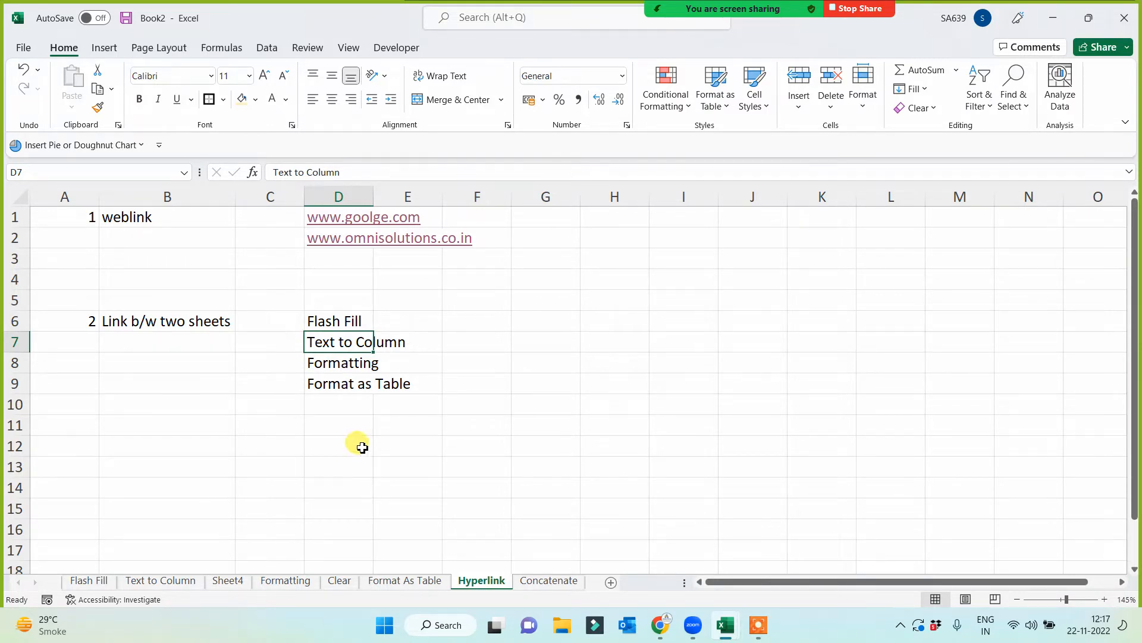
# - Hyperlink the Flash Fill text in D6 to cell A1 of this workbook's 'Flash Fill' sheet
pyautogui.rightClick(353, 324)
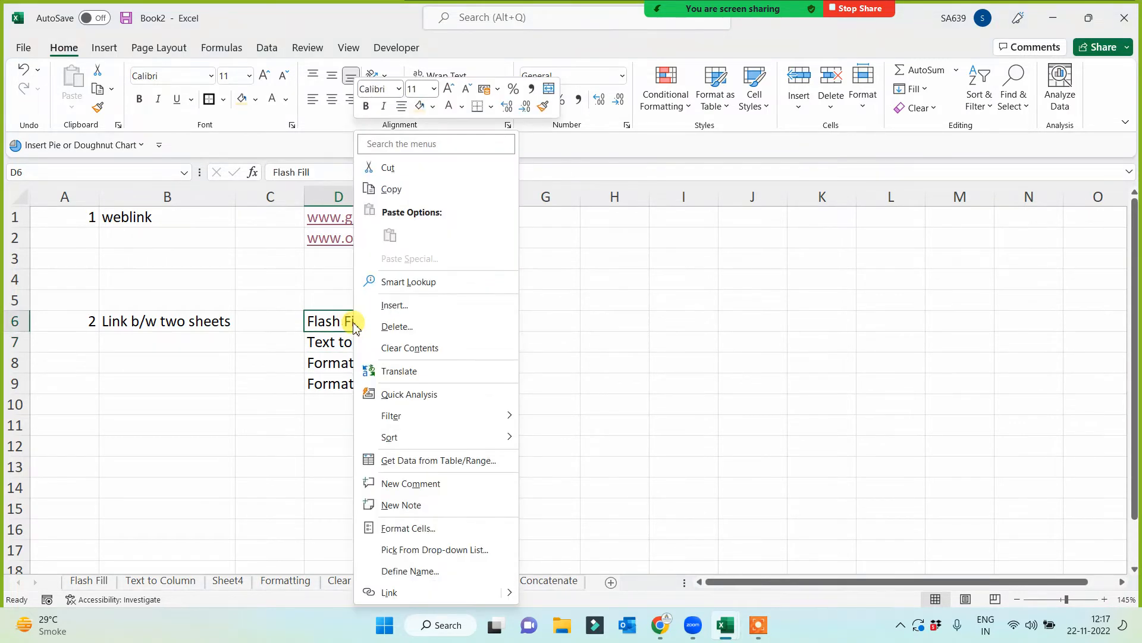
pyautogui.click(390, 592)
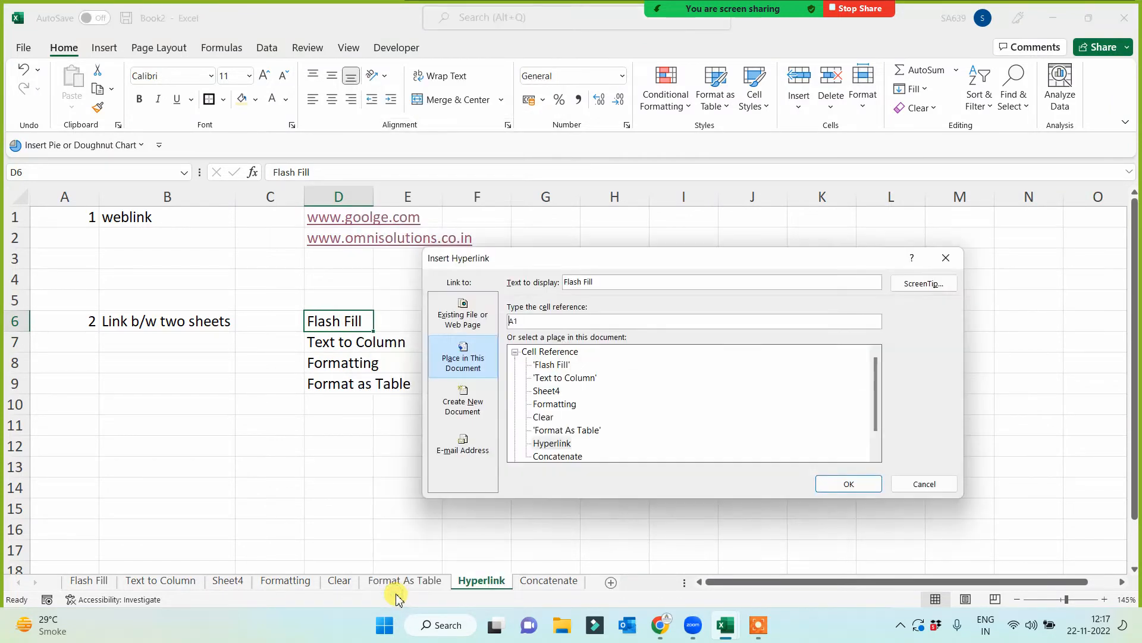
pyautogui.moveTo(737, 260); pyautogui.dragTo(879, 236)
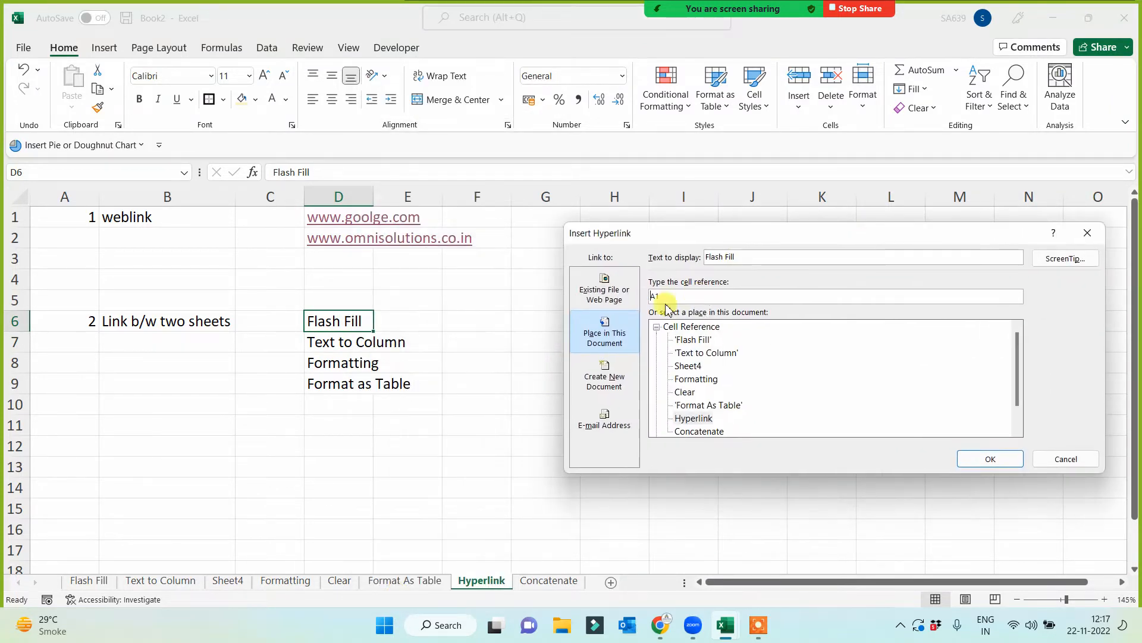
pyautogui.click(614, 297)
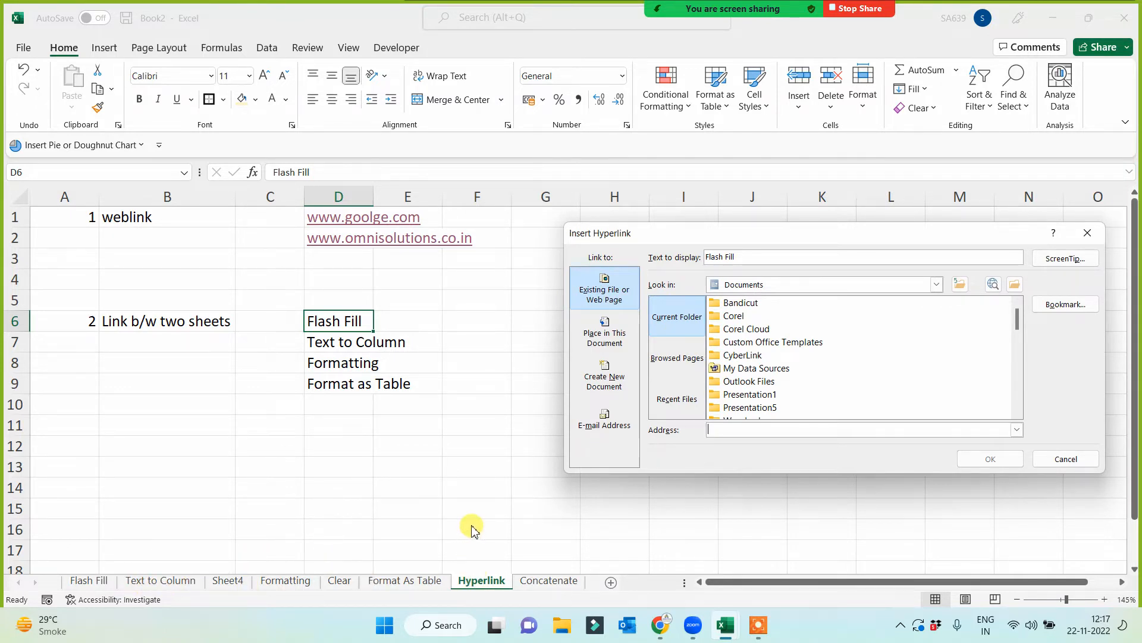
pyautogui.click(606, 345)
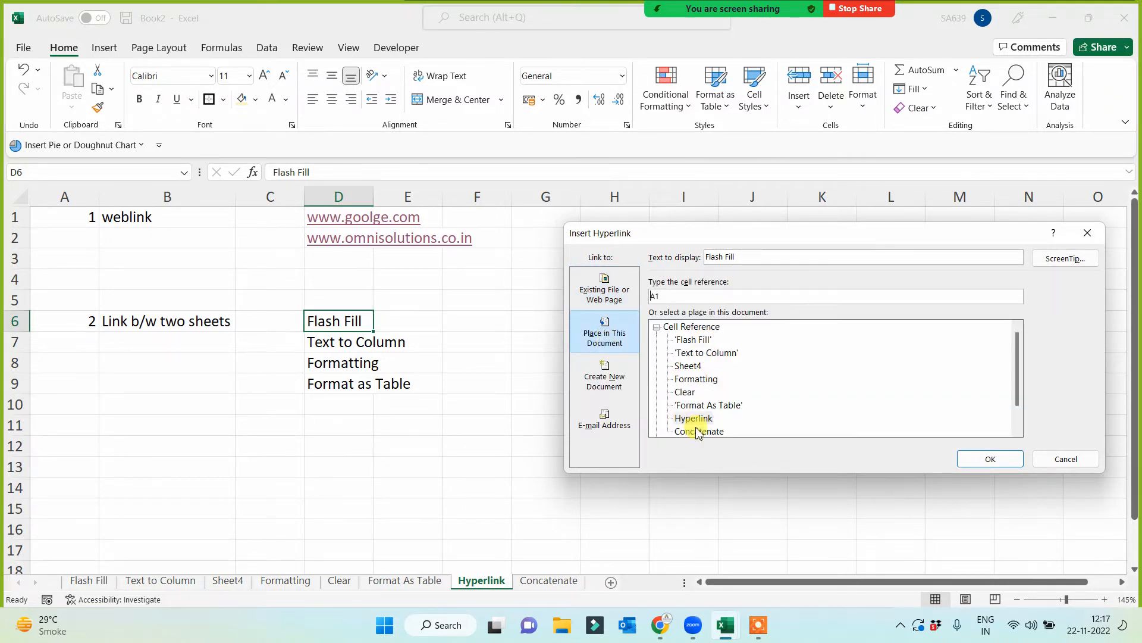
pyautogui.click(691, 339)
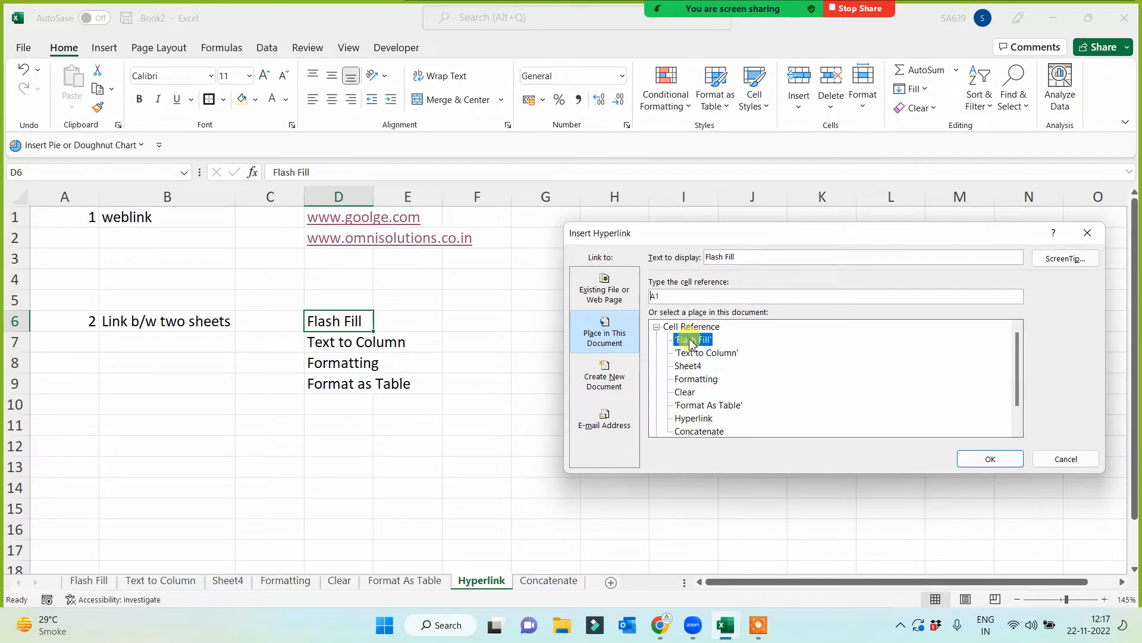
pyautogui.click(991, 457)
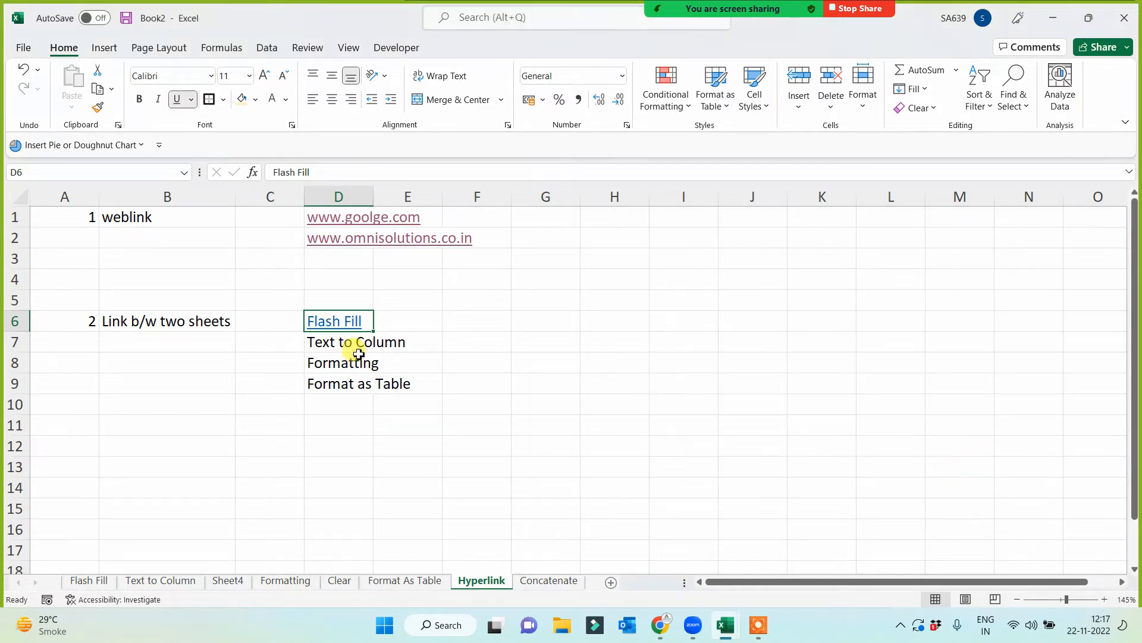
# - Hyperlink the Text to Column text in D7 to cell A1 of the 'Text to Column' sheet
pyautogui.rightClick(356, 341)
pyautogui.click(395, 592)
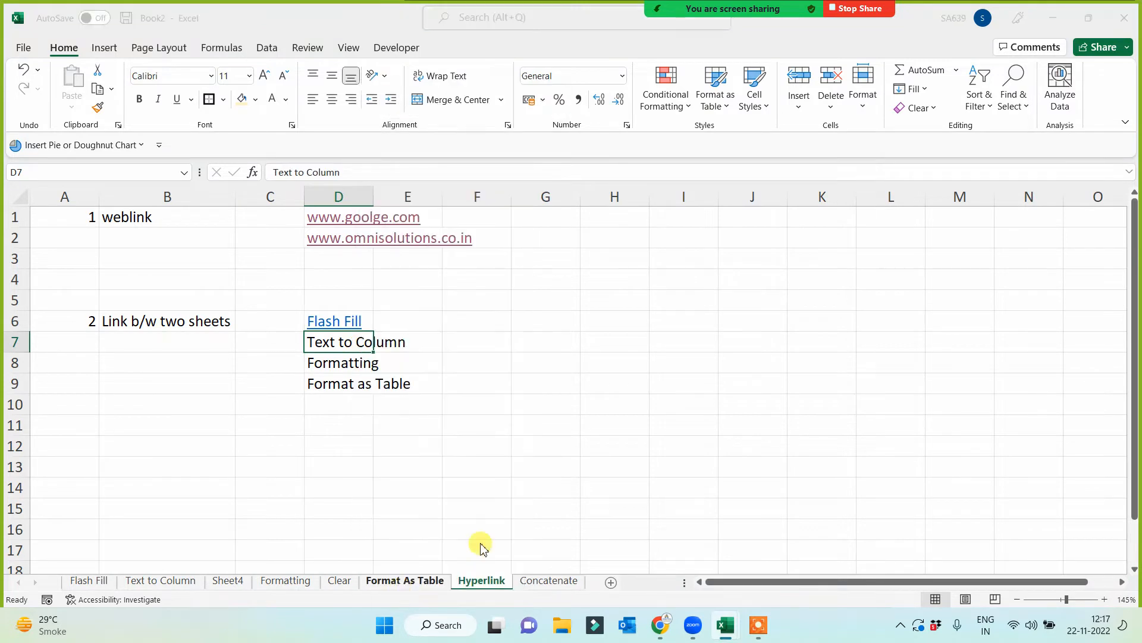
pyautogui.click(695, 353)
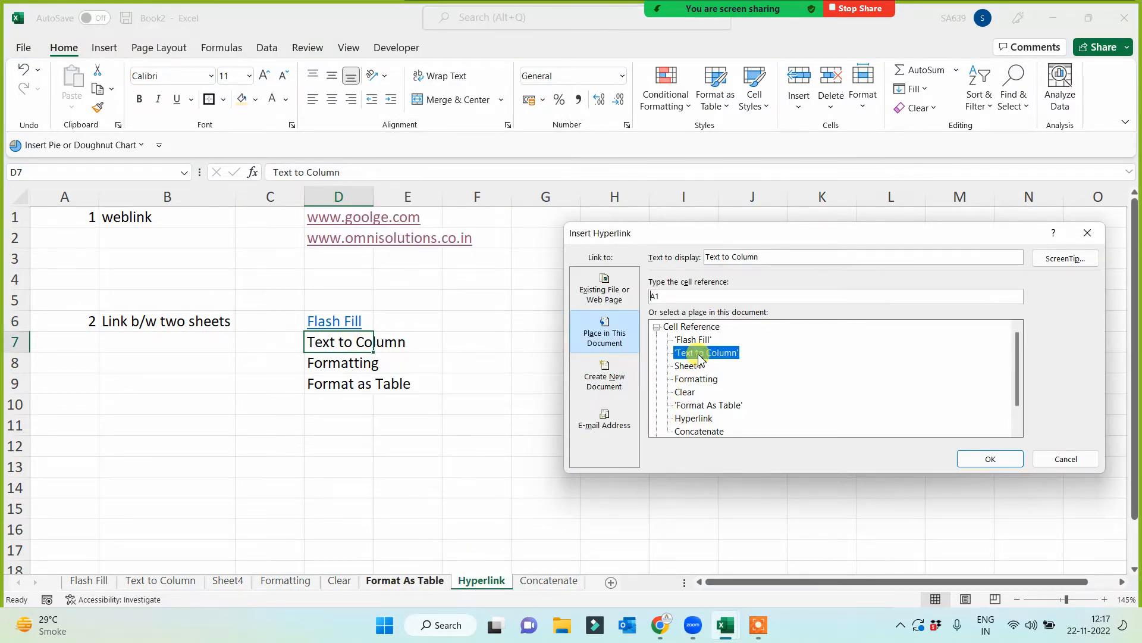
pyautogui.click(990, 459)
# - Hyperlink the Formatting text in D8 to cell A1 of the Formatting sheet
pyautogui.rightClick(363, 375)
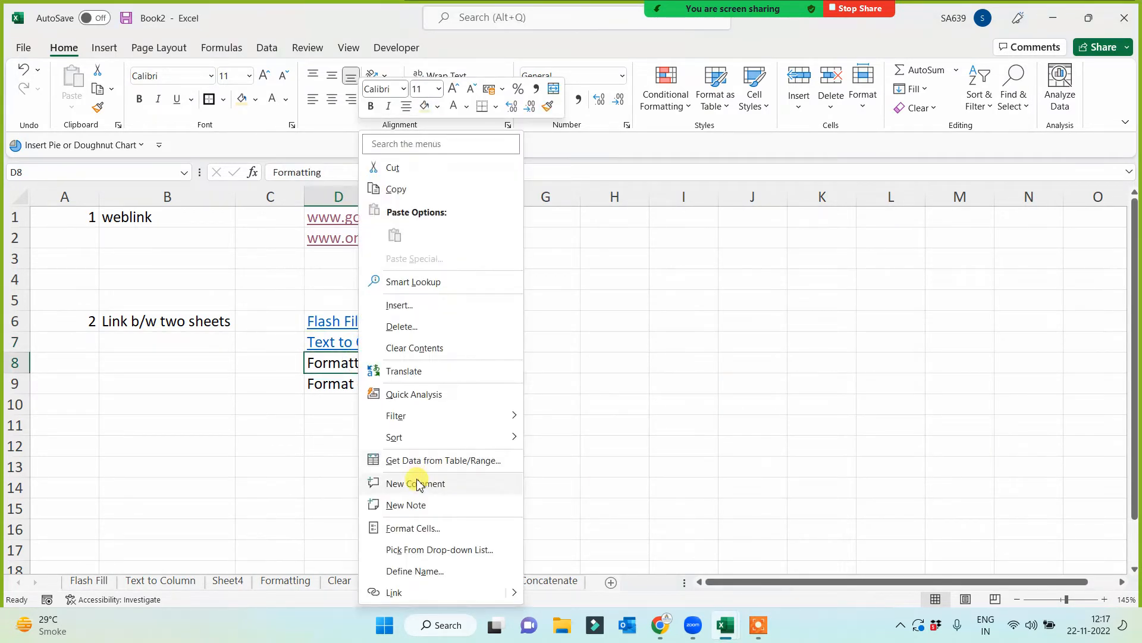
pyautogui.click(395, 593)
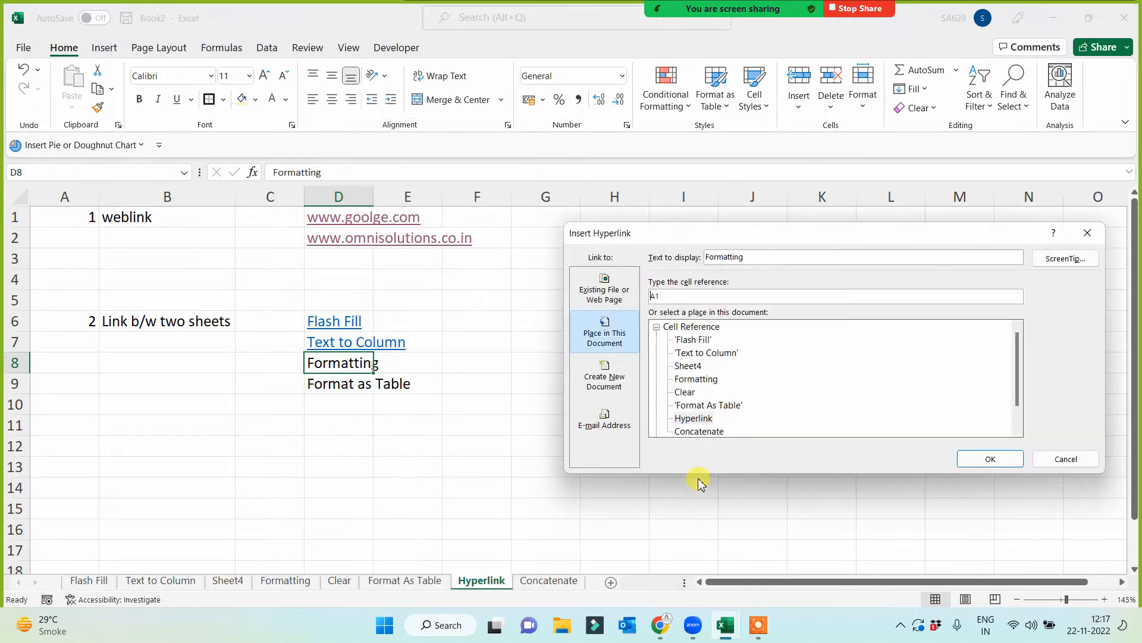
pyautogui.click(695, 379)
pyautogui.click(989, 459)
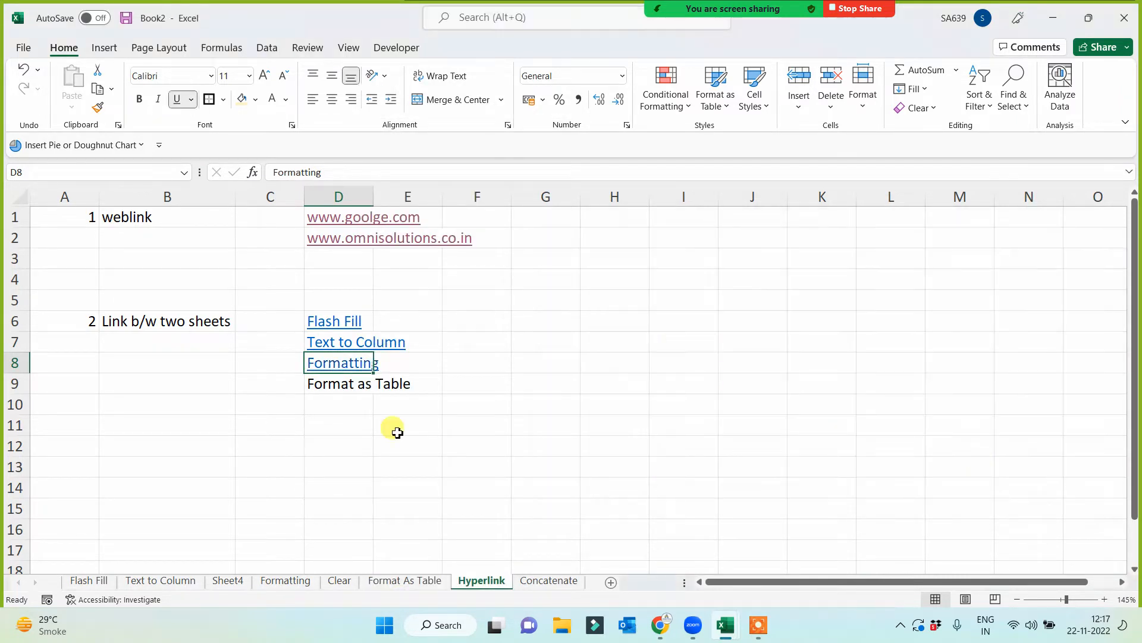
# - Hyperlink the Format as Table text in D9 to cell A1 of the 'Format As Table' sheet
pyautogui.rightClick(360, 387)
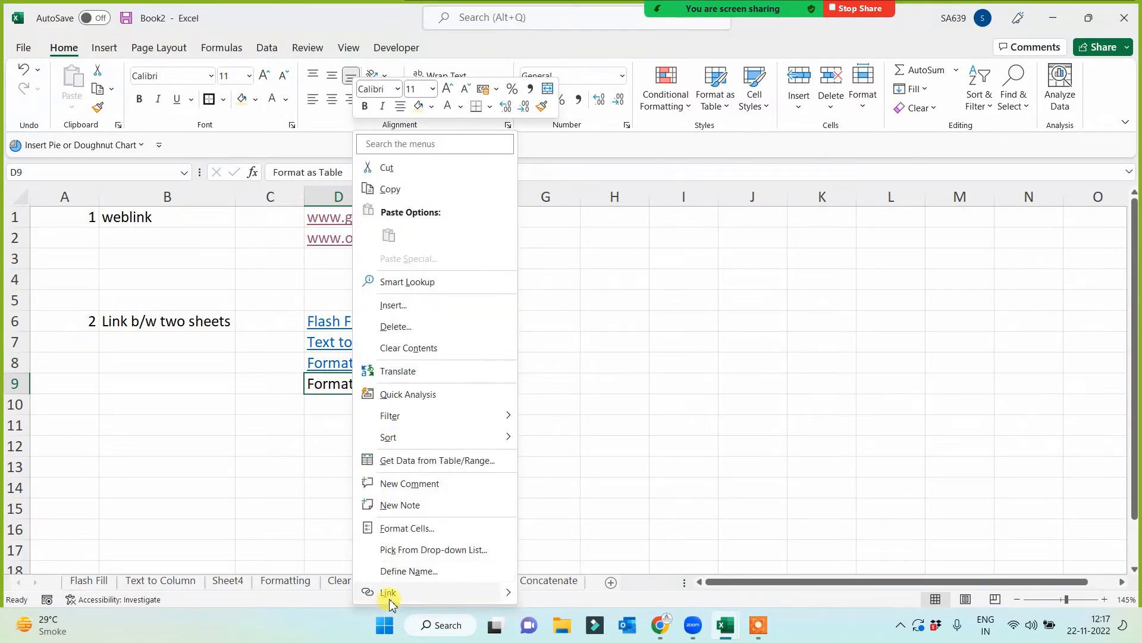
pyautogui.click(395, 593)
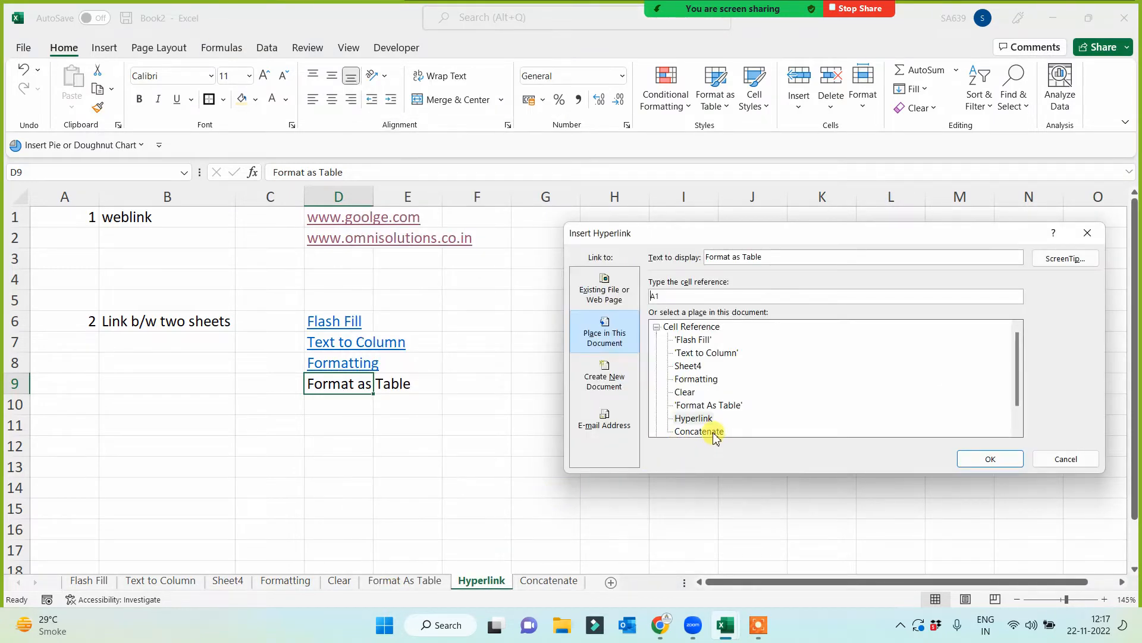
pyautogui.click(708, 406)
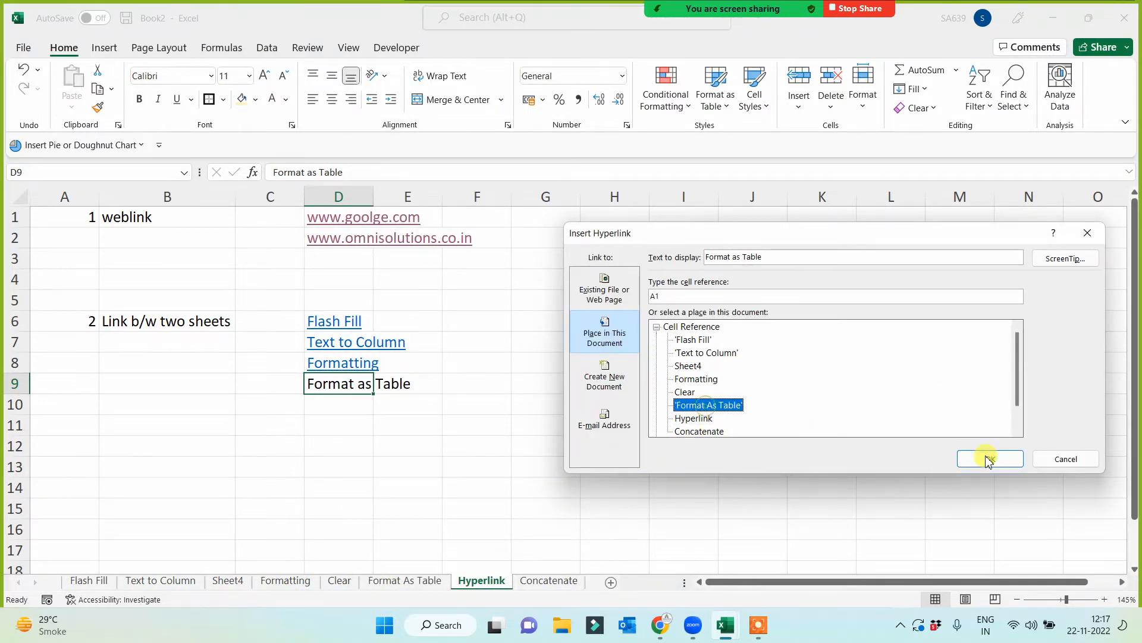
pyautogui.click(990, 459)
# - Widen column D so that the four sheet links in D6 to D9 fit inside it
pyautogui.click(623, 483)
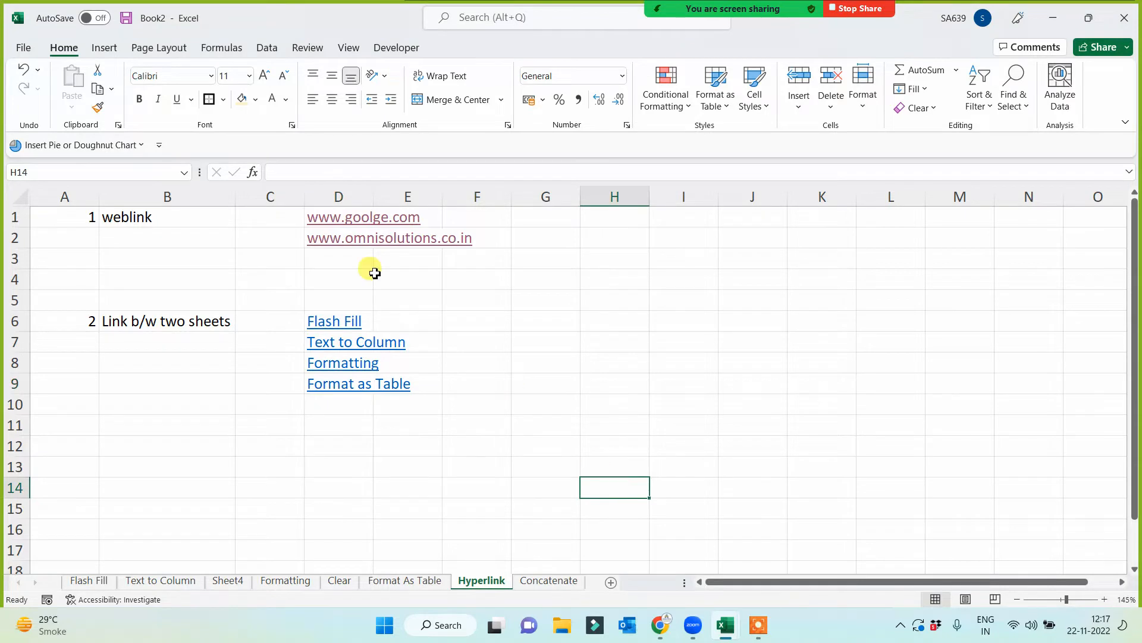
pyautogui.moveTo(374, 196); pyautogui.dragTo(420, 196)
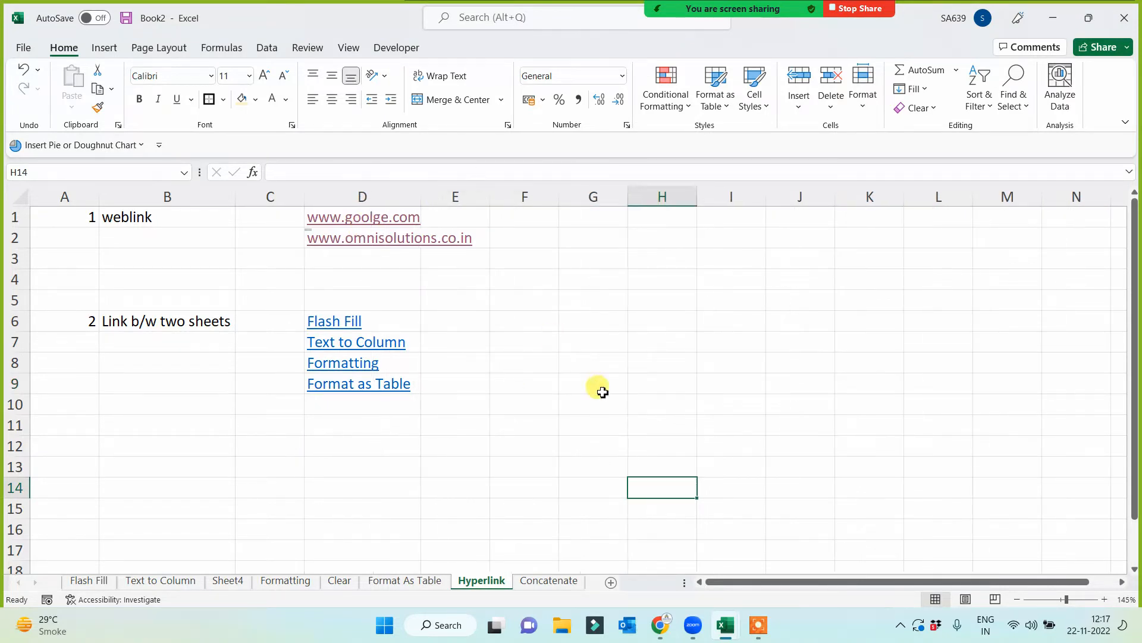
pyautogui.click(600, 389)
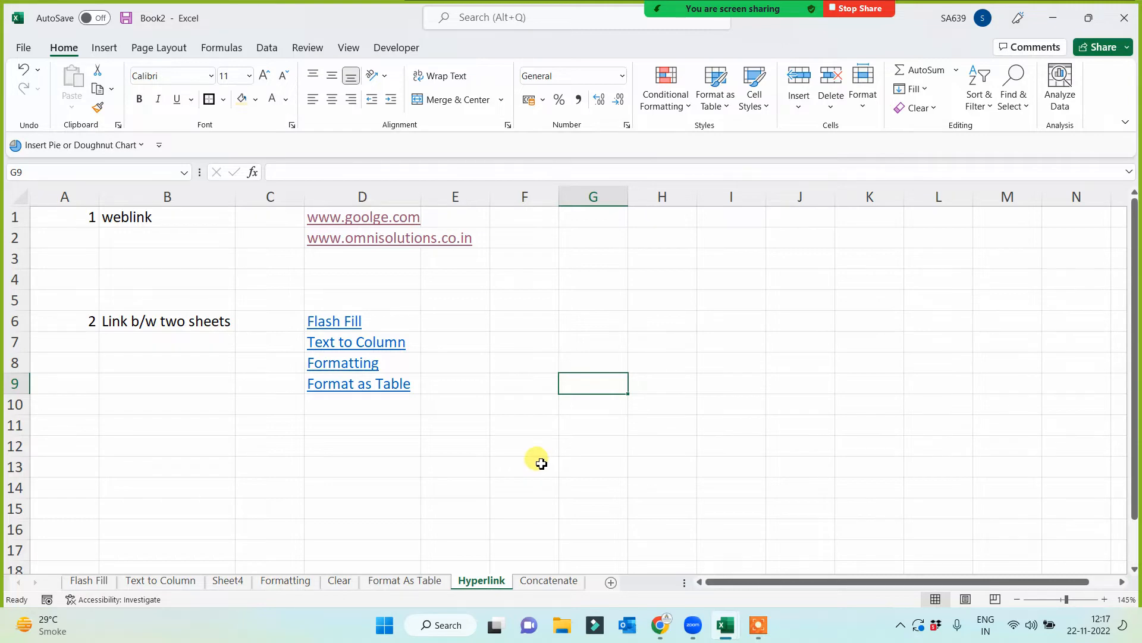
# - Test the Flash Fill, Text to Column, Formatting and Format as Table links in D6 to D9, returning to the Hyperlink sheet after each
pyautogui.click(329, 321)
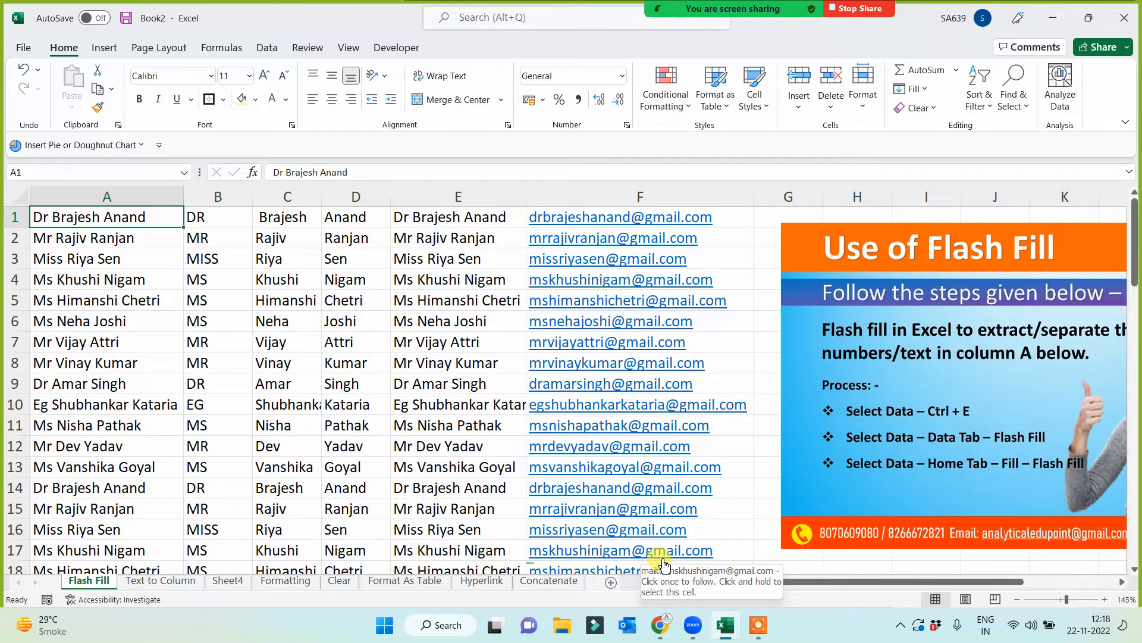
pyautogui.click(482, 581)
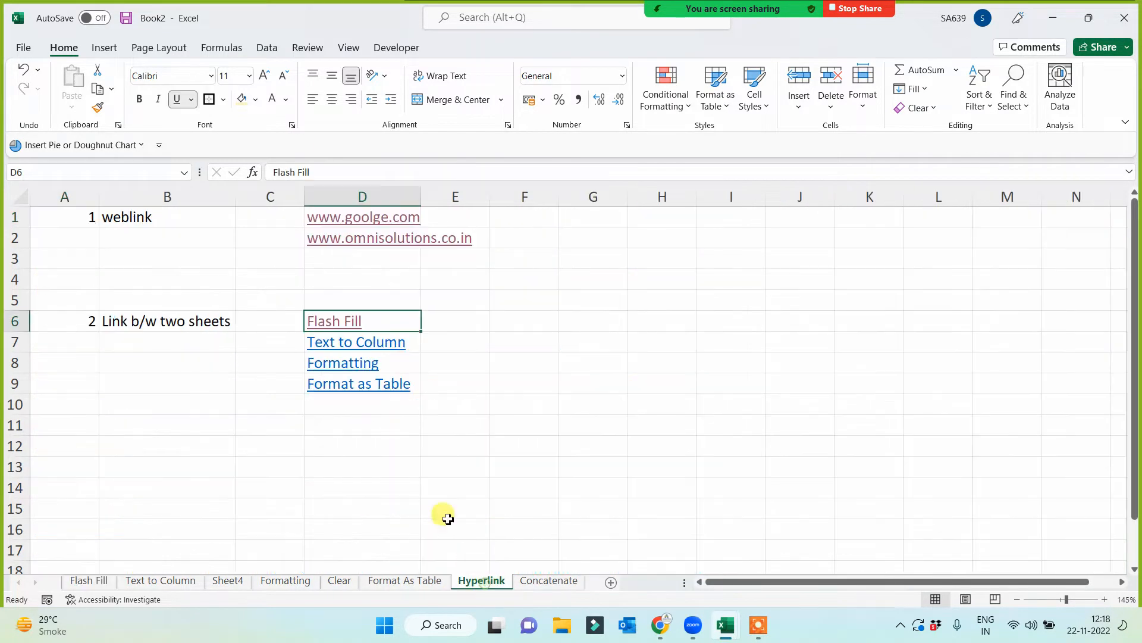
pyautogui.click(332, 344)
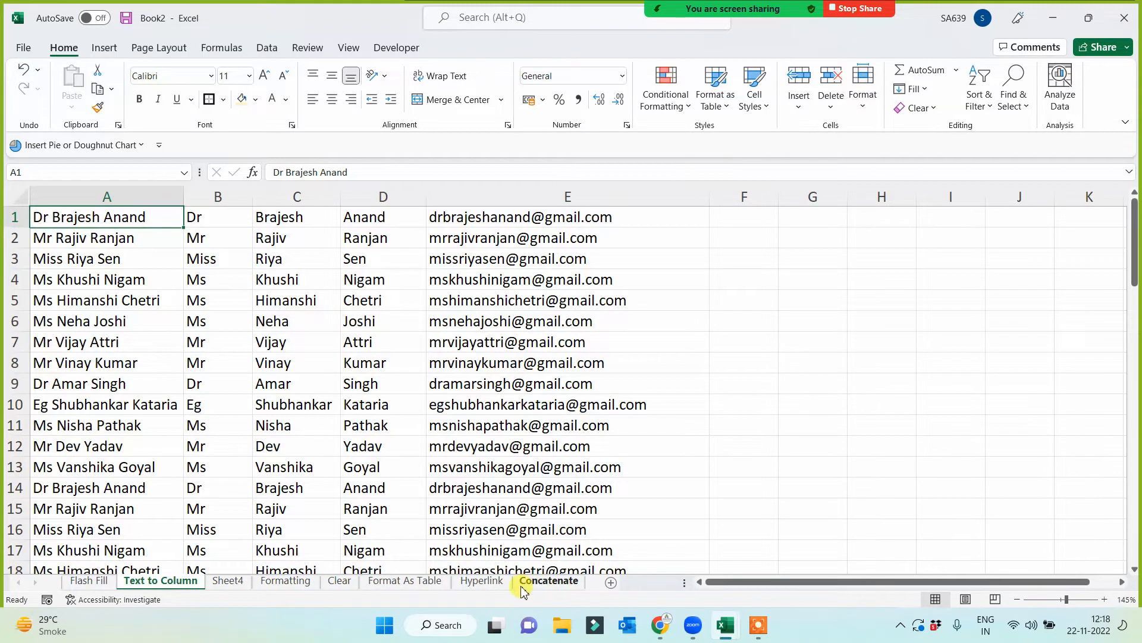
pyautogui.click(477, 585)
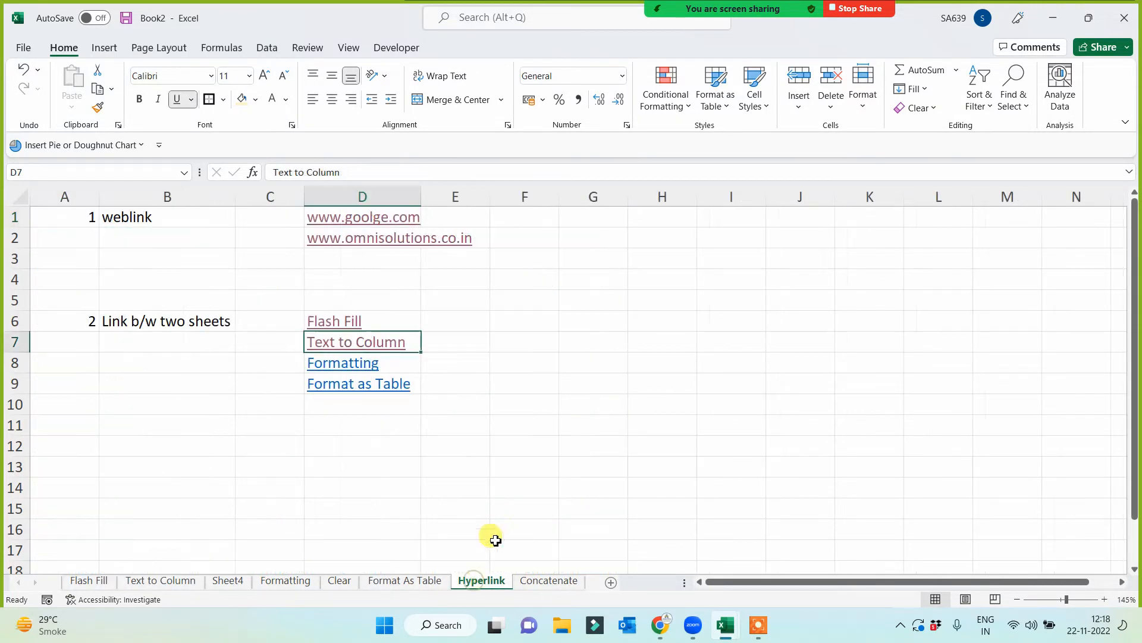
pyautogui.click(343, 365)
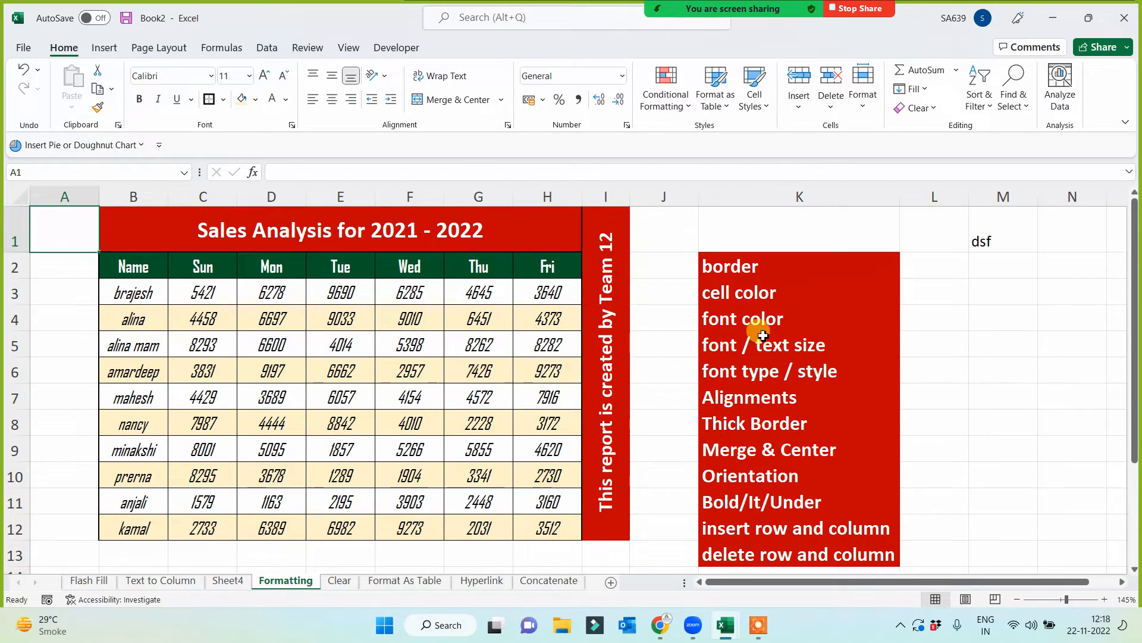
pyautogui.click(481, 582)
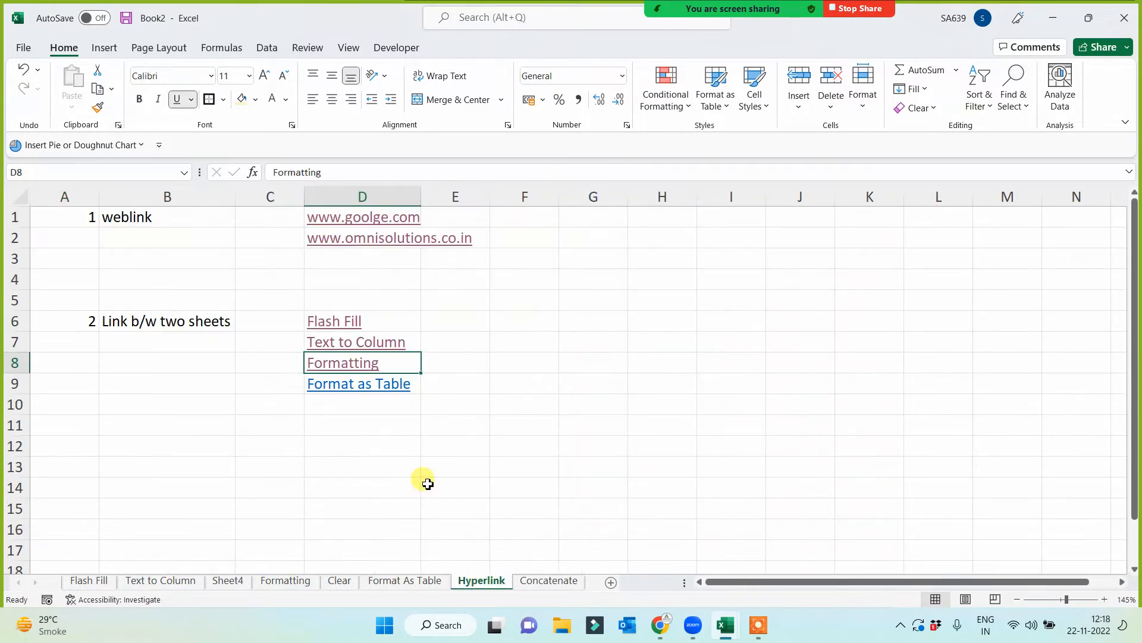
pyautogui.click(357, 386)
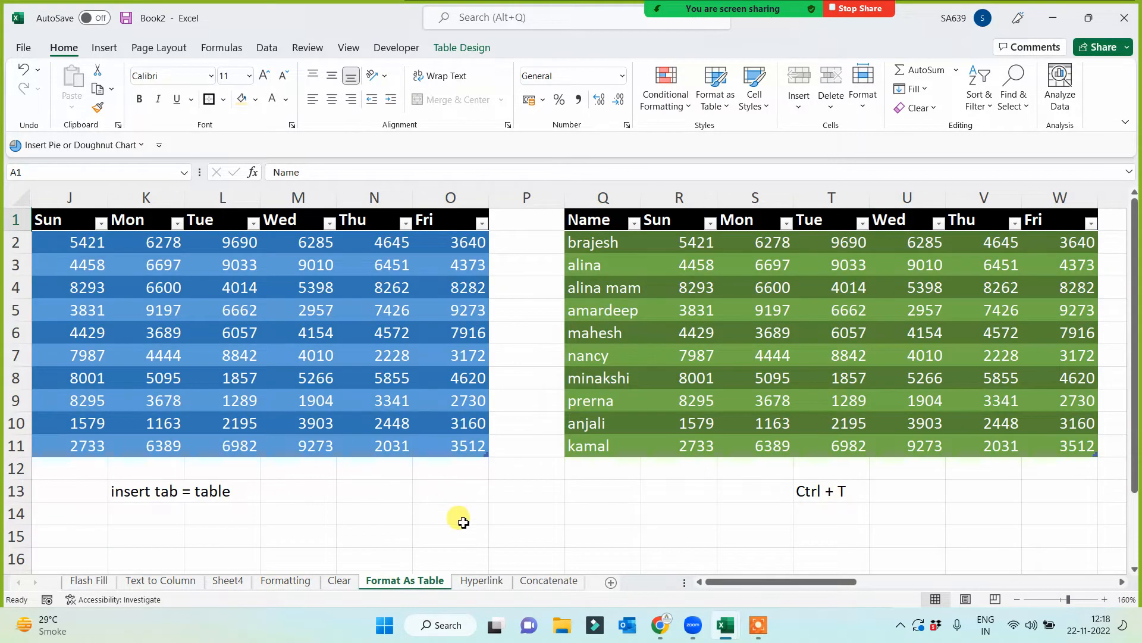
pyautogui.click(481, 581)
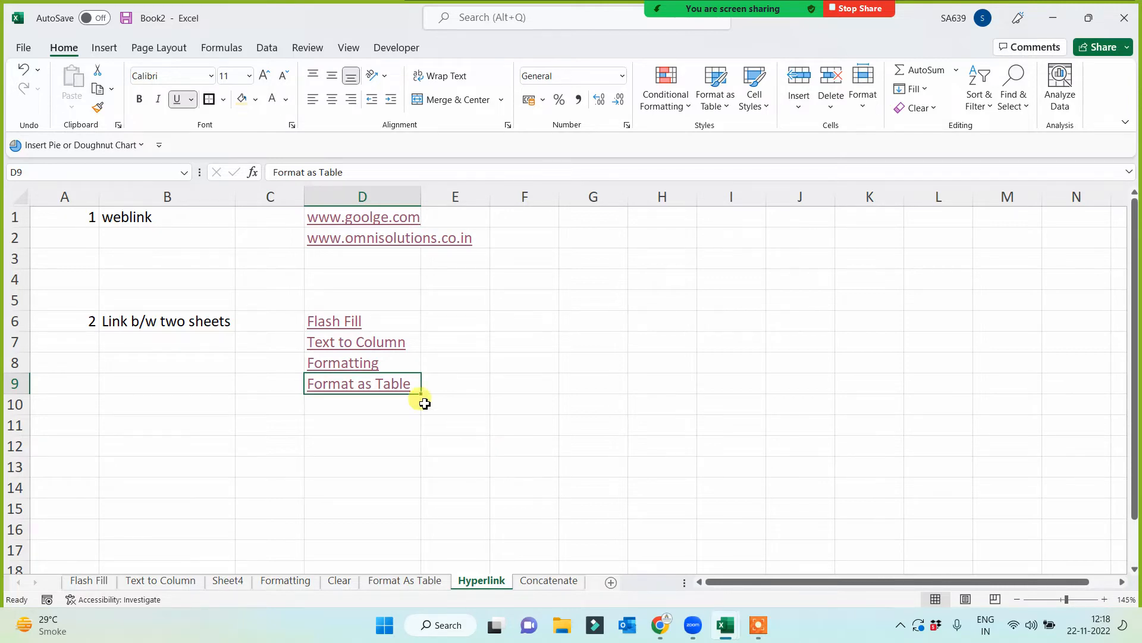
# - On the Flash Fill sheet, move the instruction picture down to about row 3 and enter "Go to Hyperlink Page" in H1
pyautogui.click(334, 321)
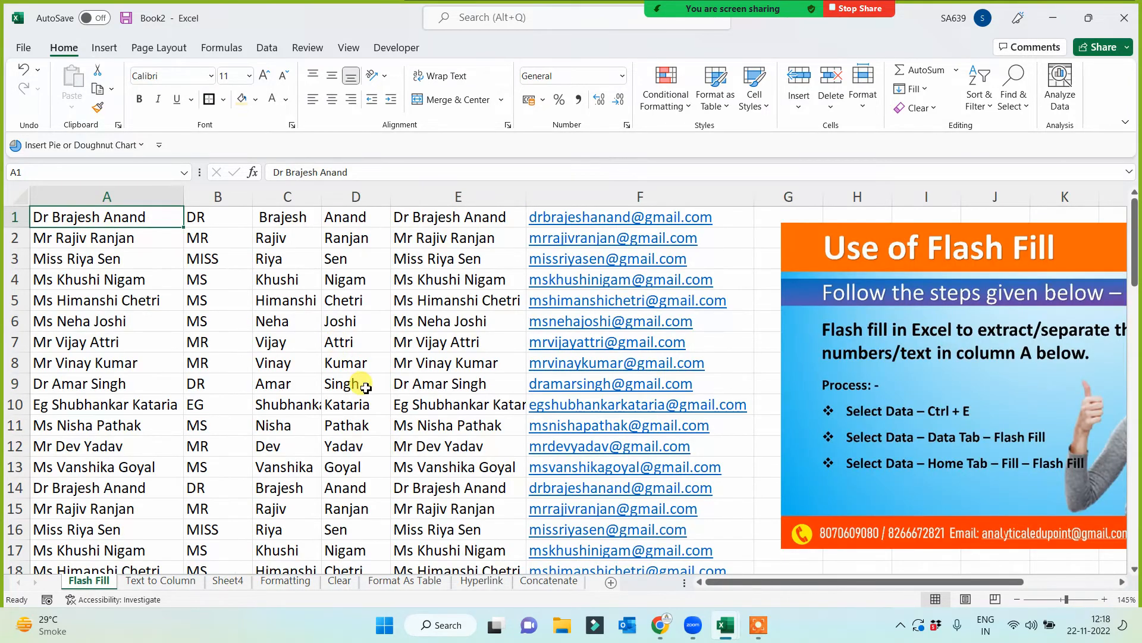
pyautogui.moveTo(856, 264); pyautogui.dragTo(836, 302)
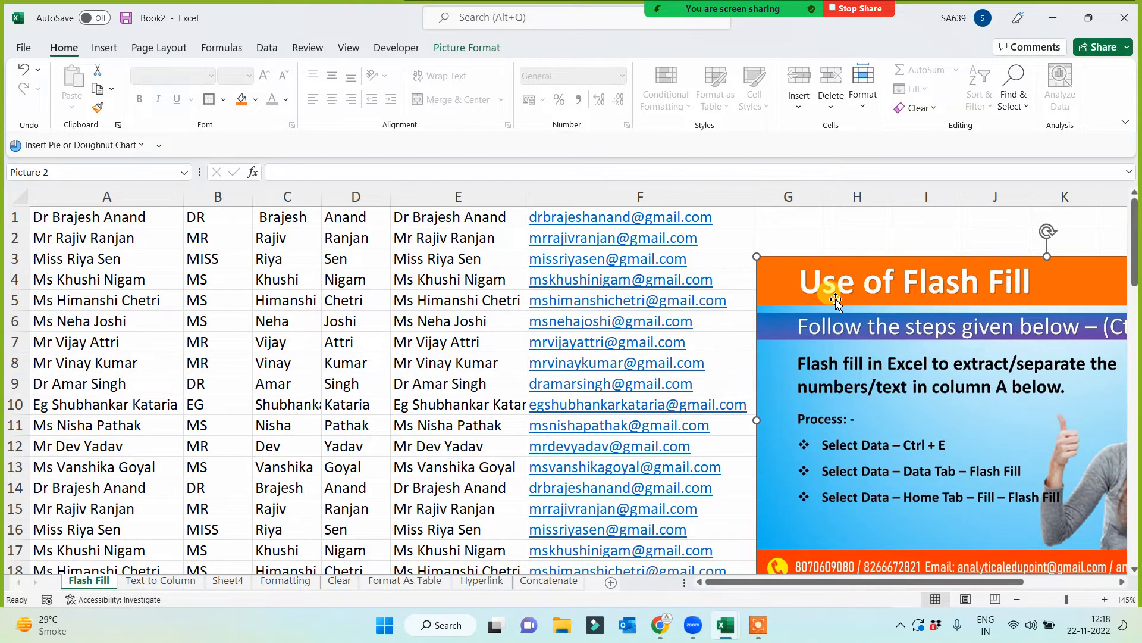
pyautogui.click(857, 218)
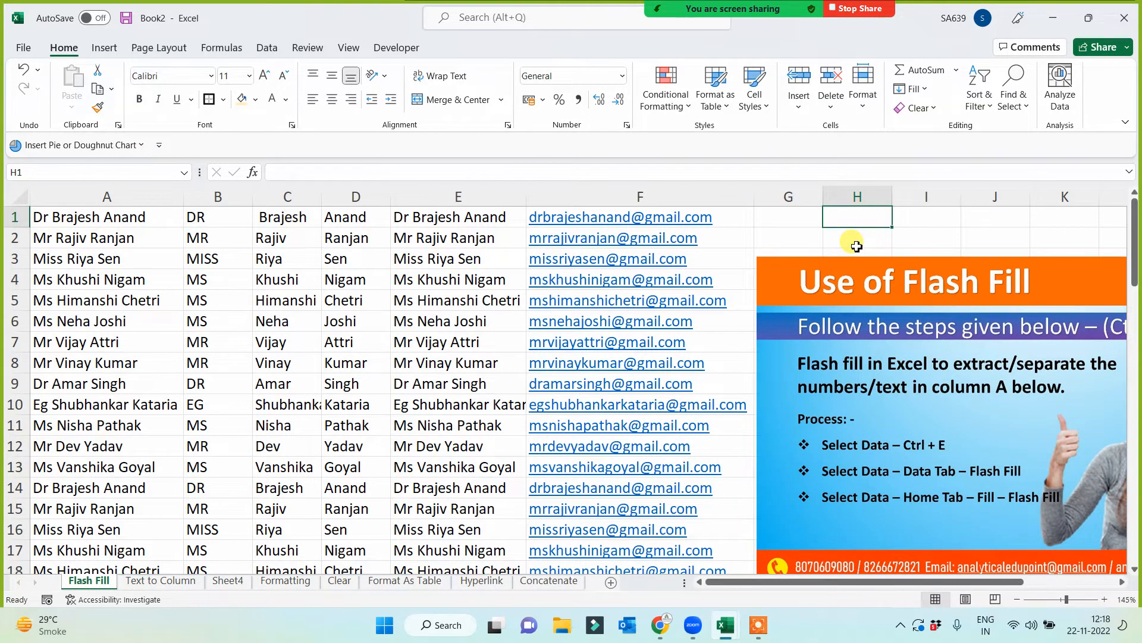
pyautogui.write('Go to')
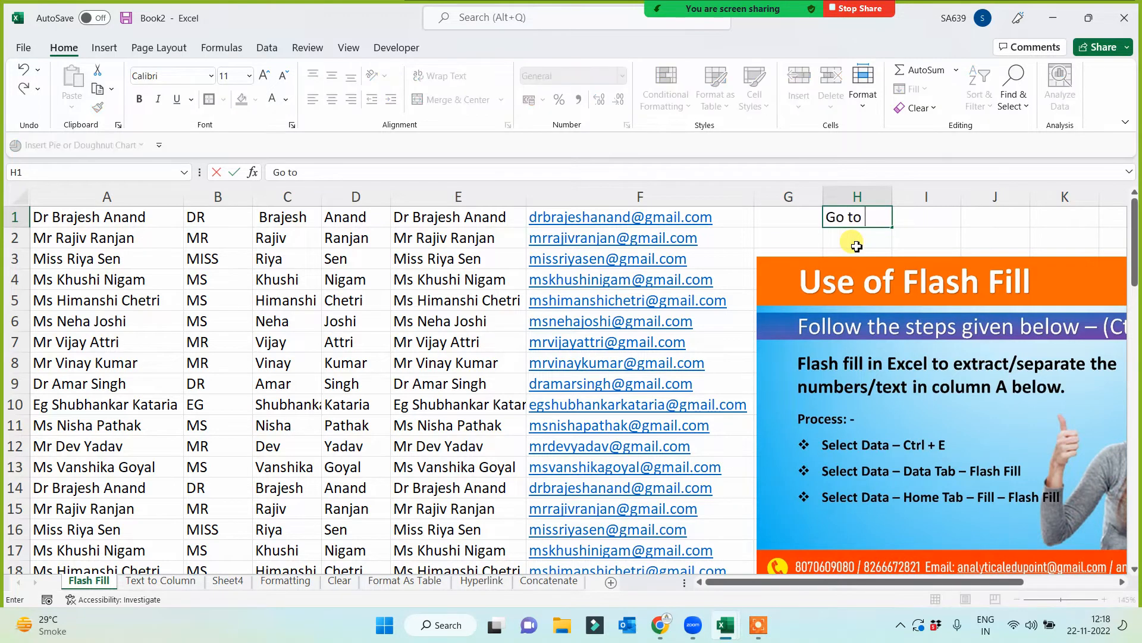
pyautogui.write(' Hyperlink')
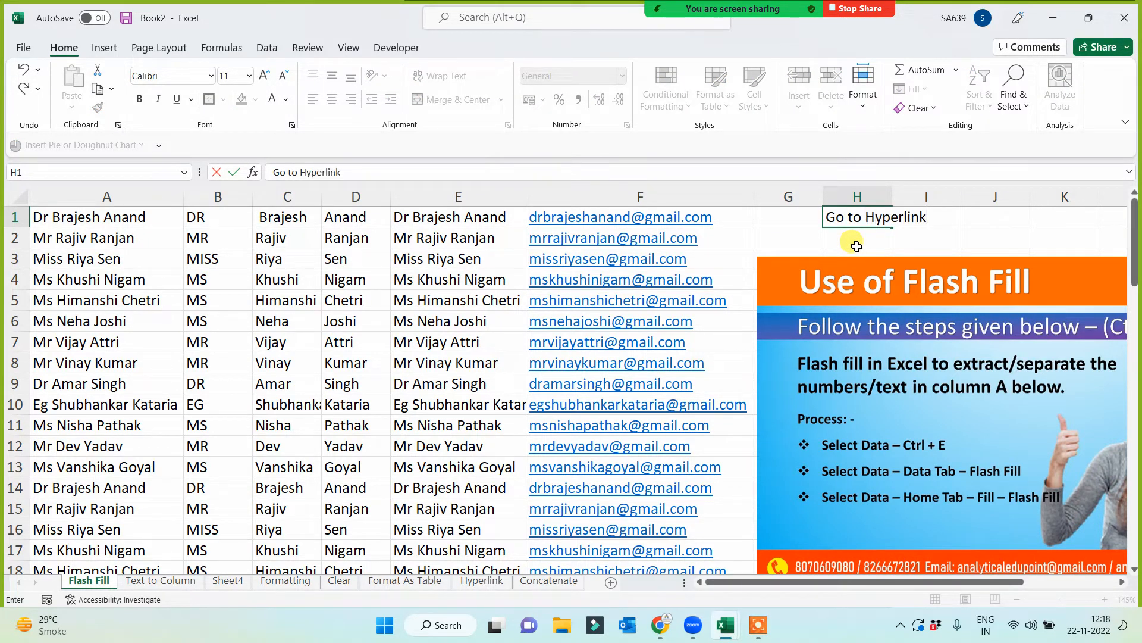
pyautogui.write(' Page')
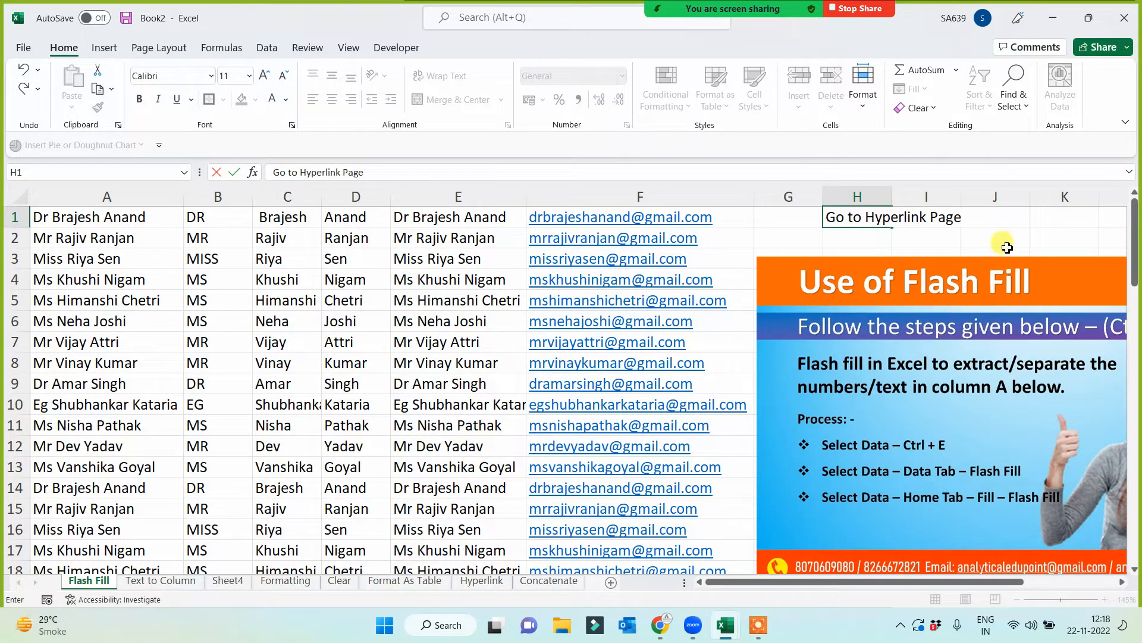
pyautogui.click(1068, 235)
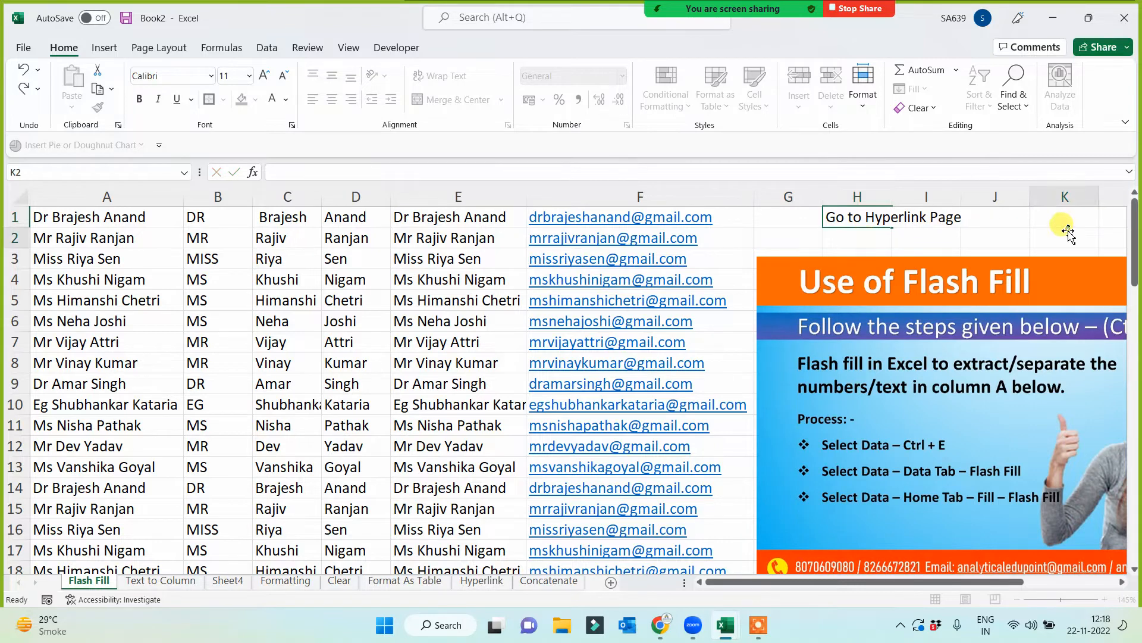
# - Hyperlink the Go to Hyperlink Page text in H1 to cell A1 of the Hyperlink sheet
pyautogui.click(857, 216)
pyautogui.rightClick(857, 216)
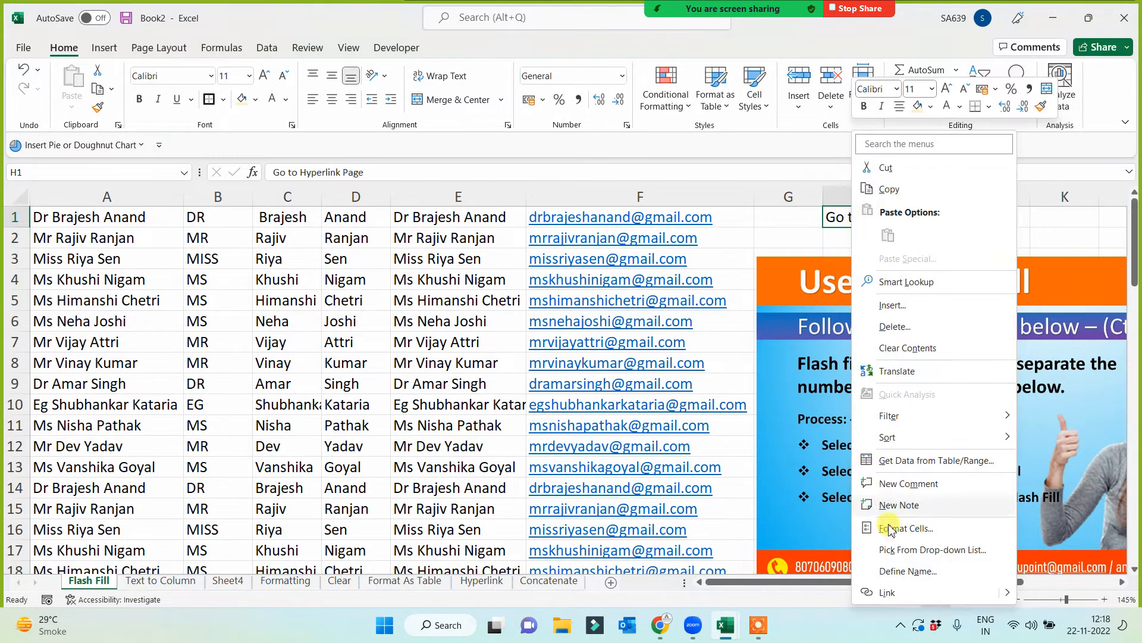
pyautogui.click(891, 592)
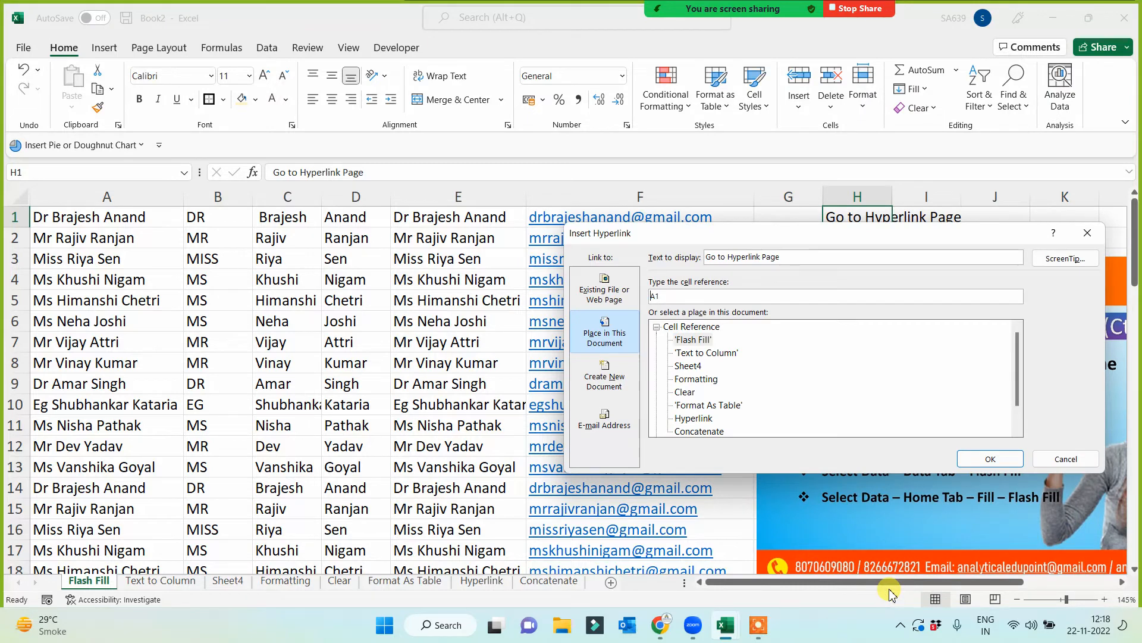
pyautogui.click(694, 418)
pyautogui.click(991, 458)
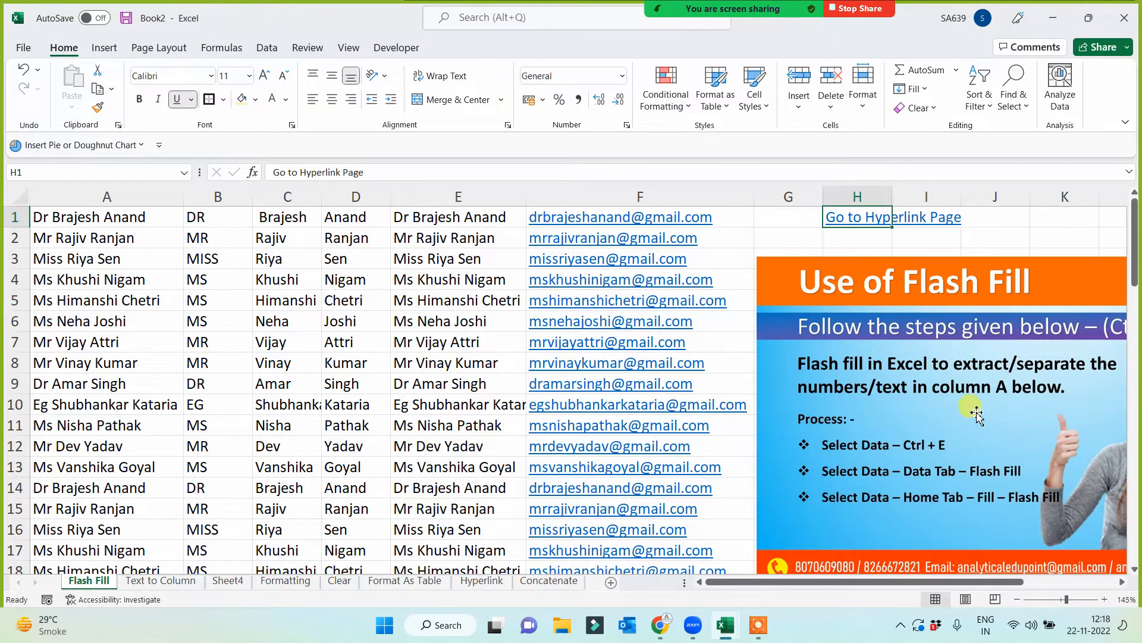
# - Test the new return link in H1 together with the Flash Fill link by jumping between the two sheets
pyautogui.click(849, 218)
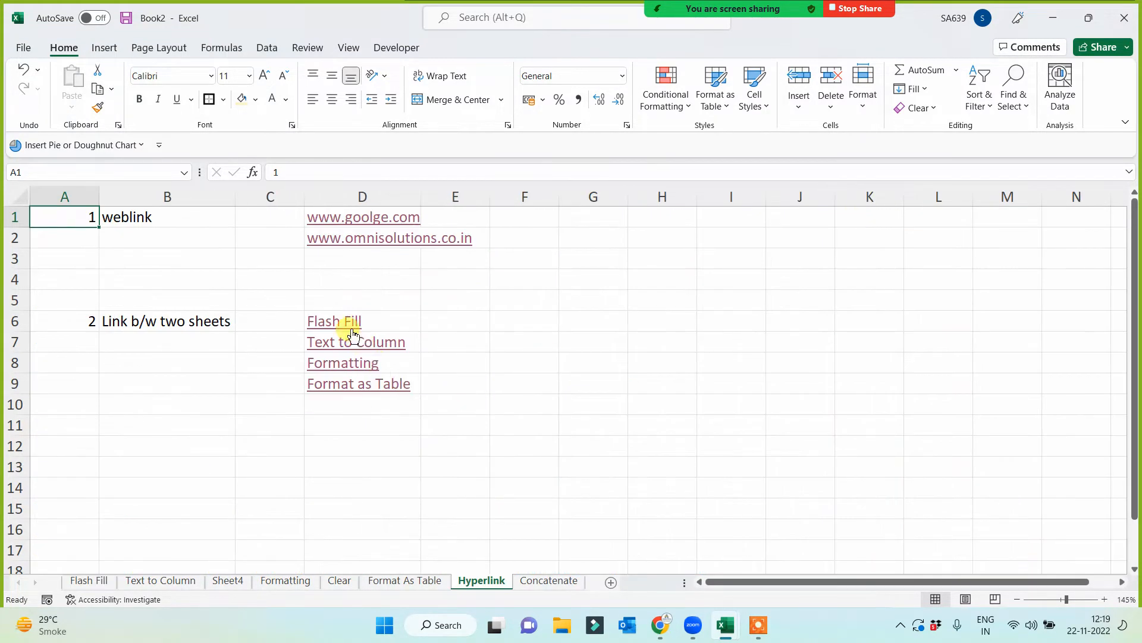
pyautogui.click(334, 321)
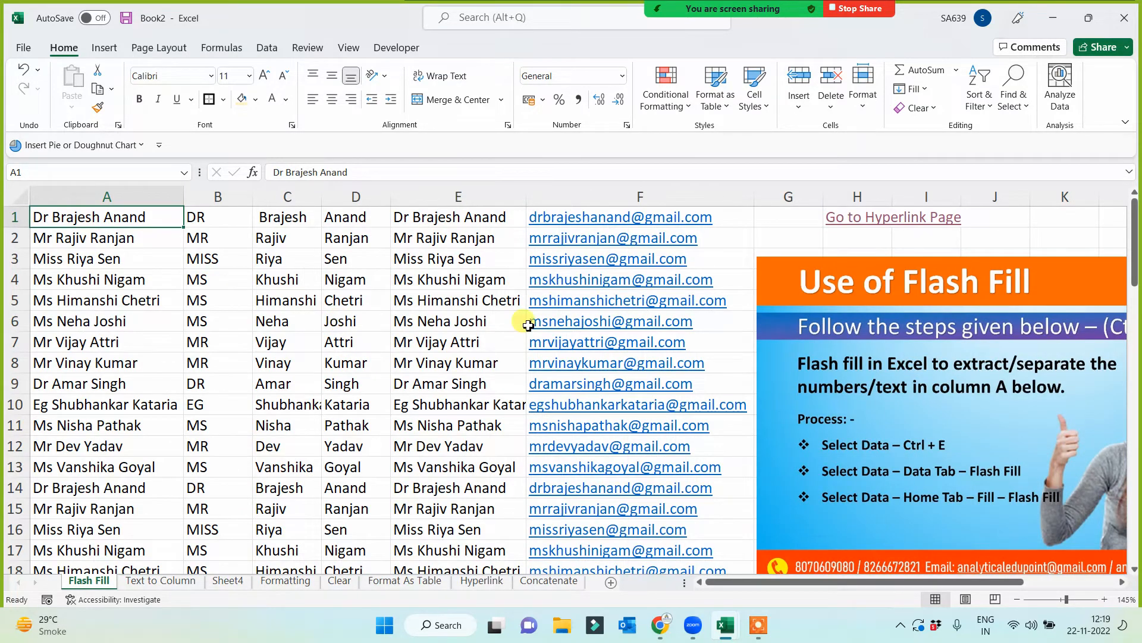
pyautogui.click(862, 219)
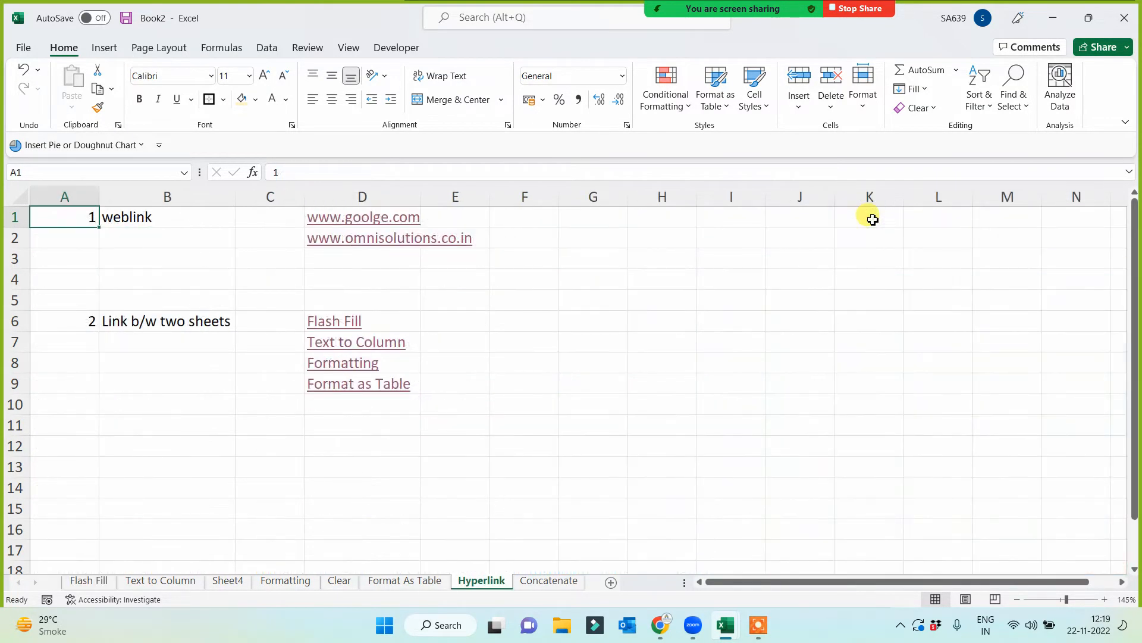
# - Copy the Go to Hyperlink Page link from H1 of the Flash Fill sheet into F2 of the Text to Column sheet
pyautogui.click(332, 322)
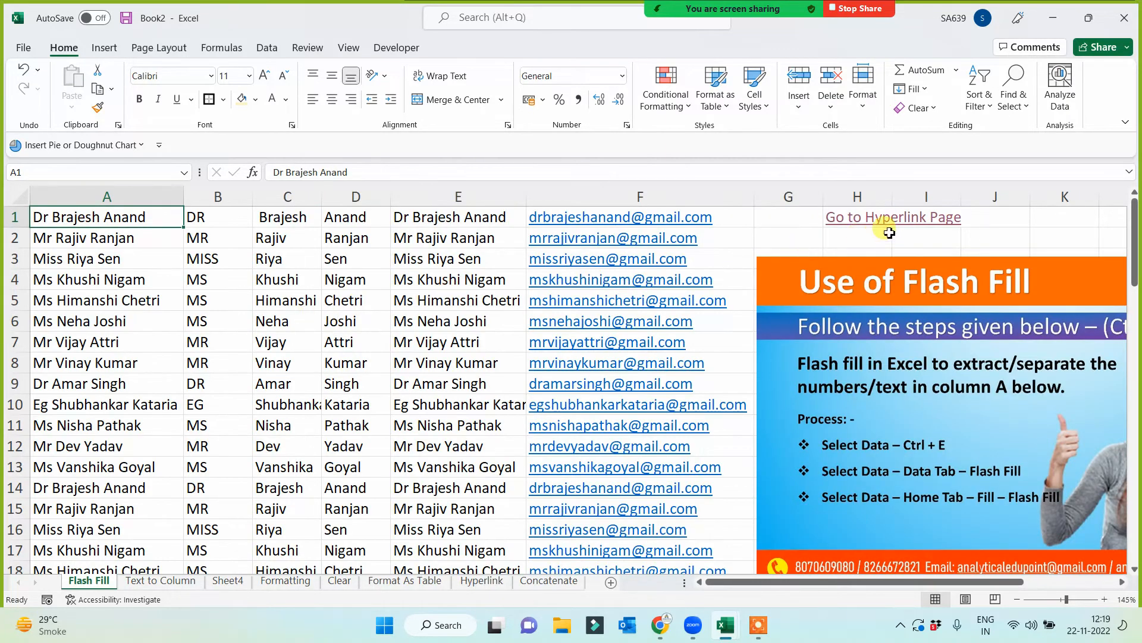
pyautogui.click(866, 243)
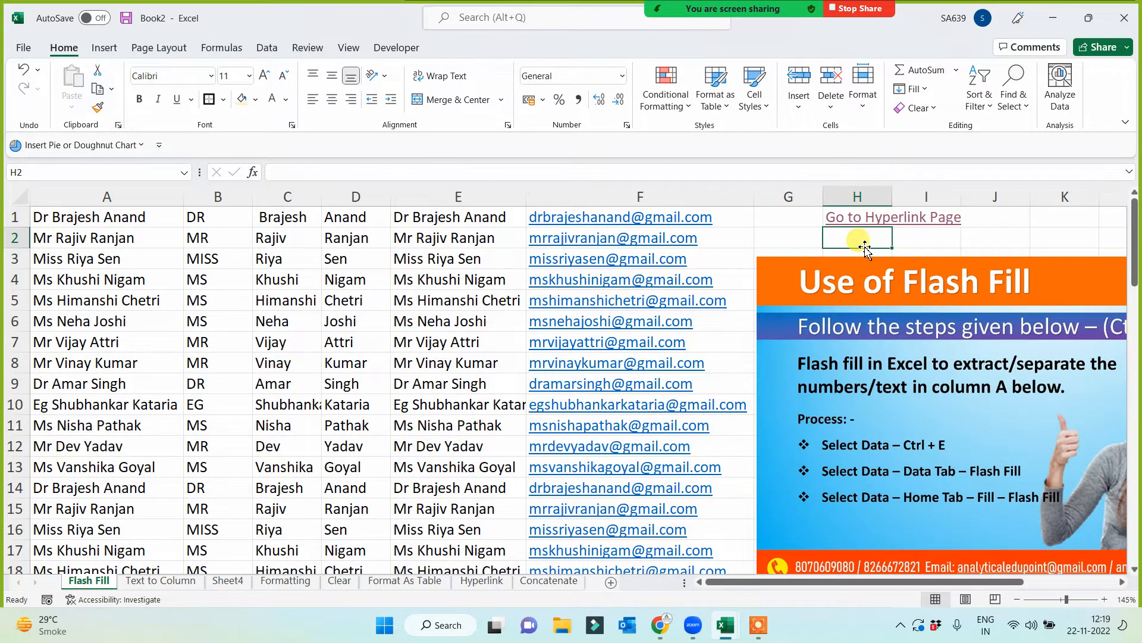
pyautogui.press('Up')
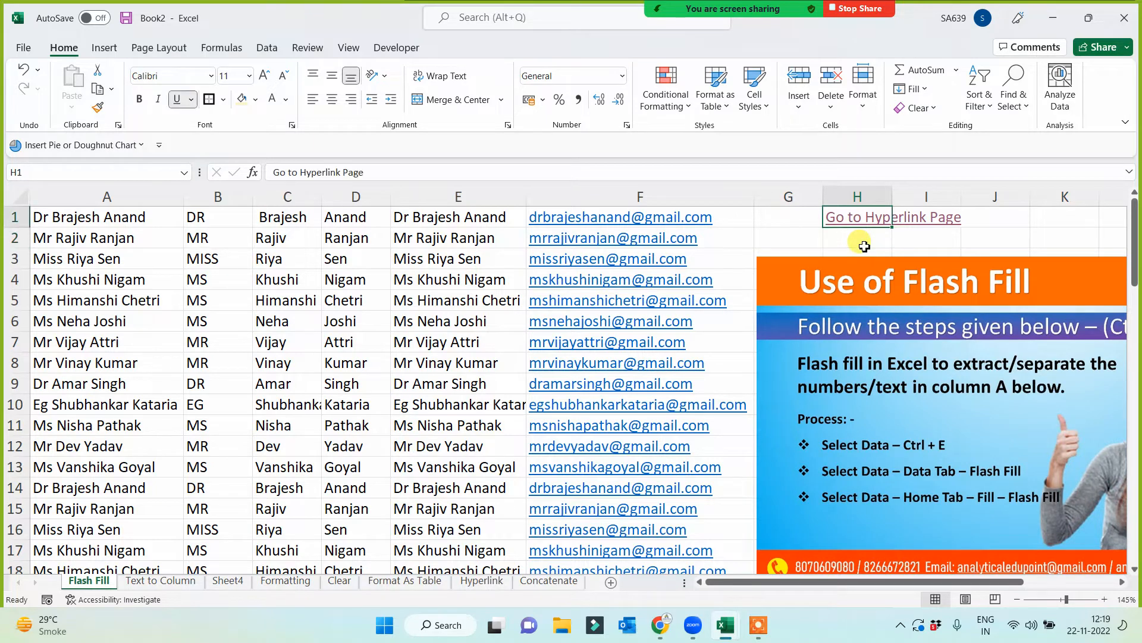
pyautogui.hotkey('ctrl', 'c')
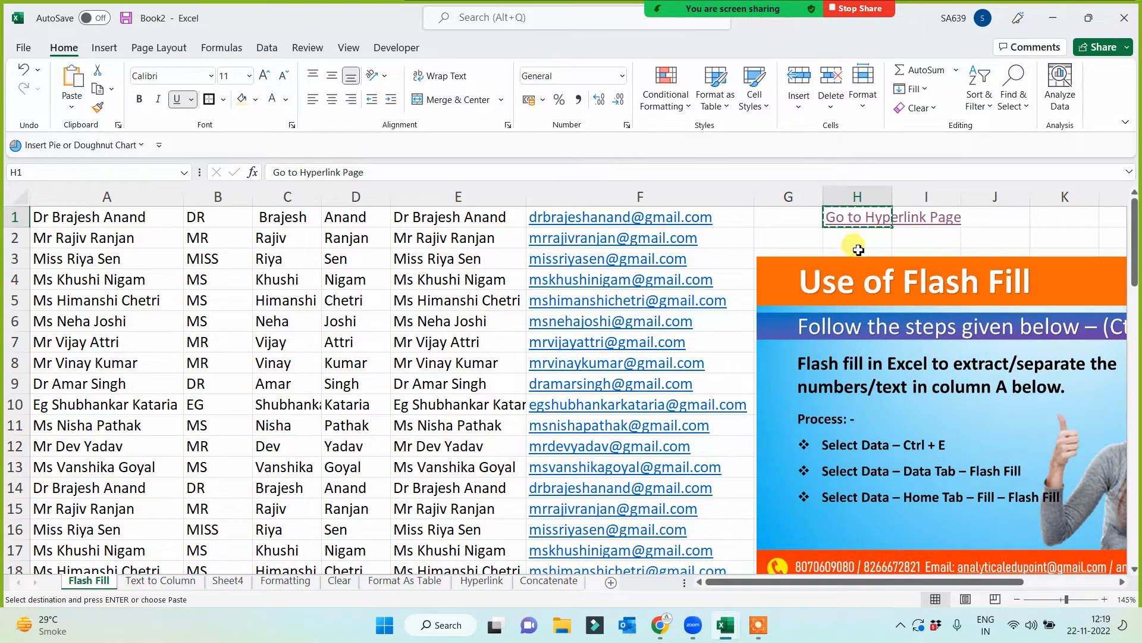
pyautogui.click(191, 581)
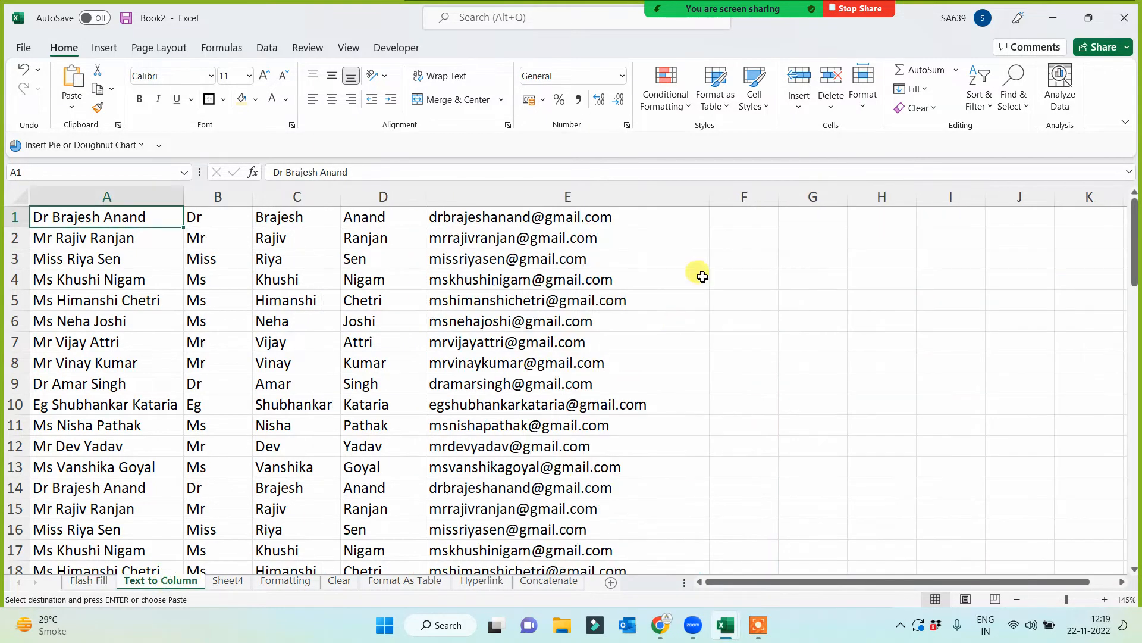
pyautogui.click(728, 241)
pyautogui.hotkey('ctrl', 'v')
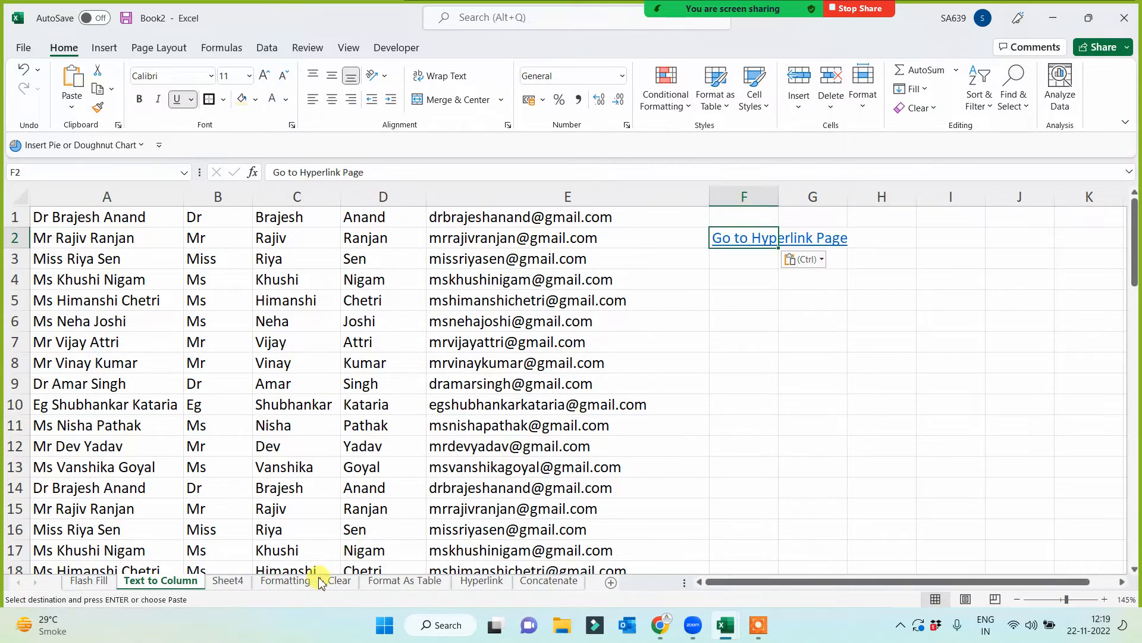
# - Paste the copied return link into K1 of the Formatting sheet and F1 of the Clear sheet
pyautogui.click(286, 580)
pyautogui.click(744, 231)
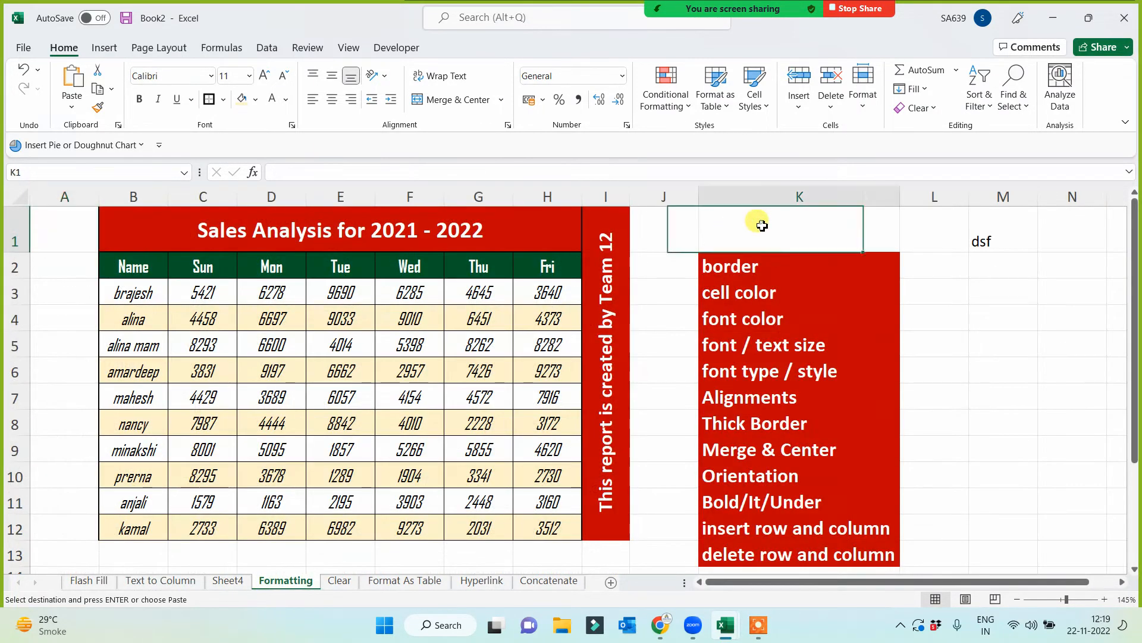
pyautogui.hotkey('ctrl', 'v')
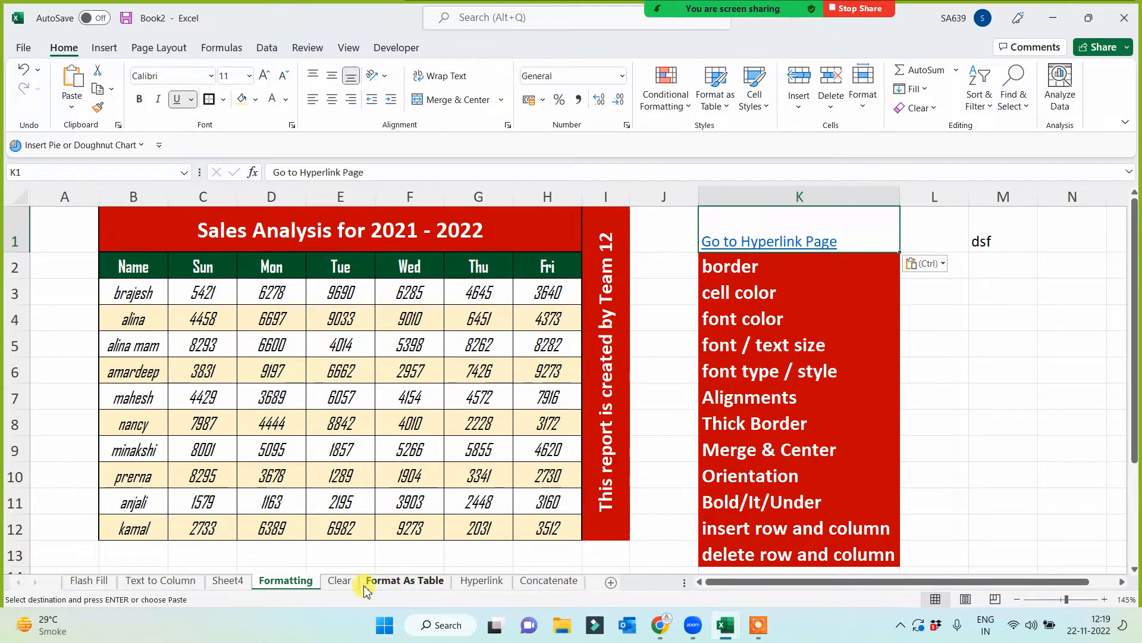
pyautogui.click(339, 581)
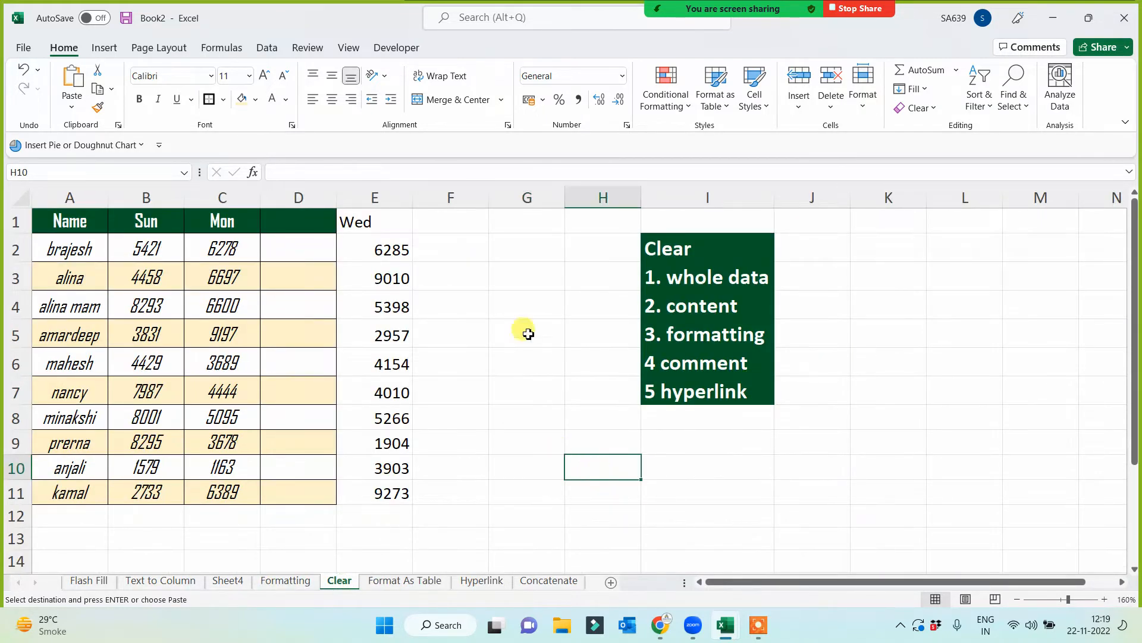
pyautogui.click(451, 220)
pyautogui.hotkey('ctrl', 'v')
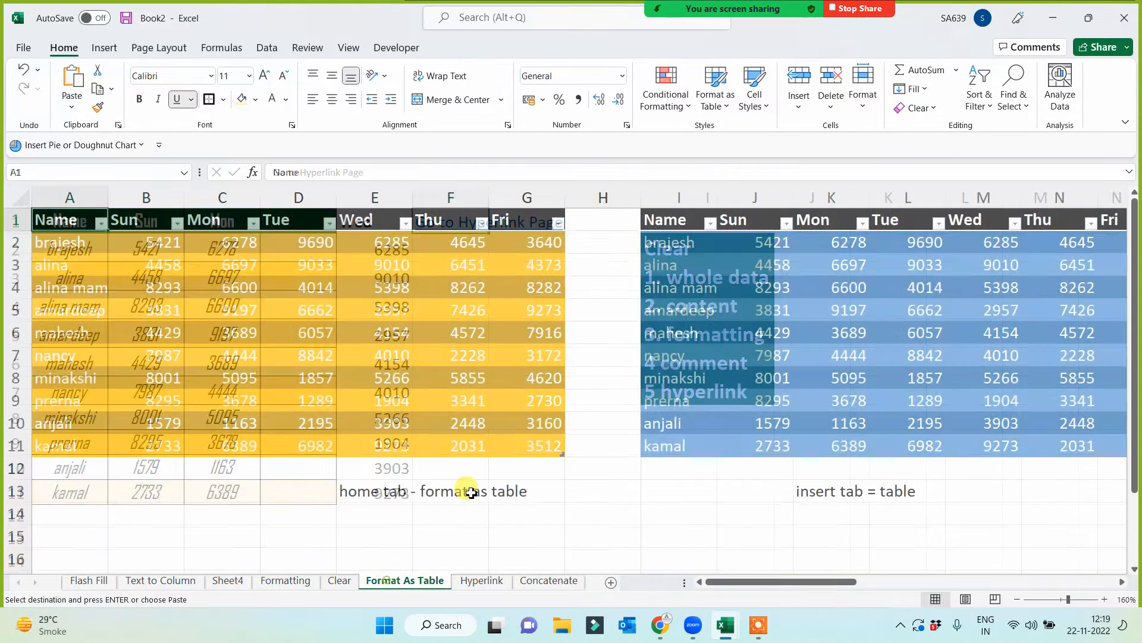
# - Paste the copied return link into E15 of the Format As Table sheet, below the first table
pyautogui.click(394, 580)
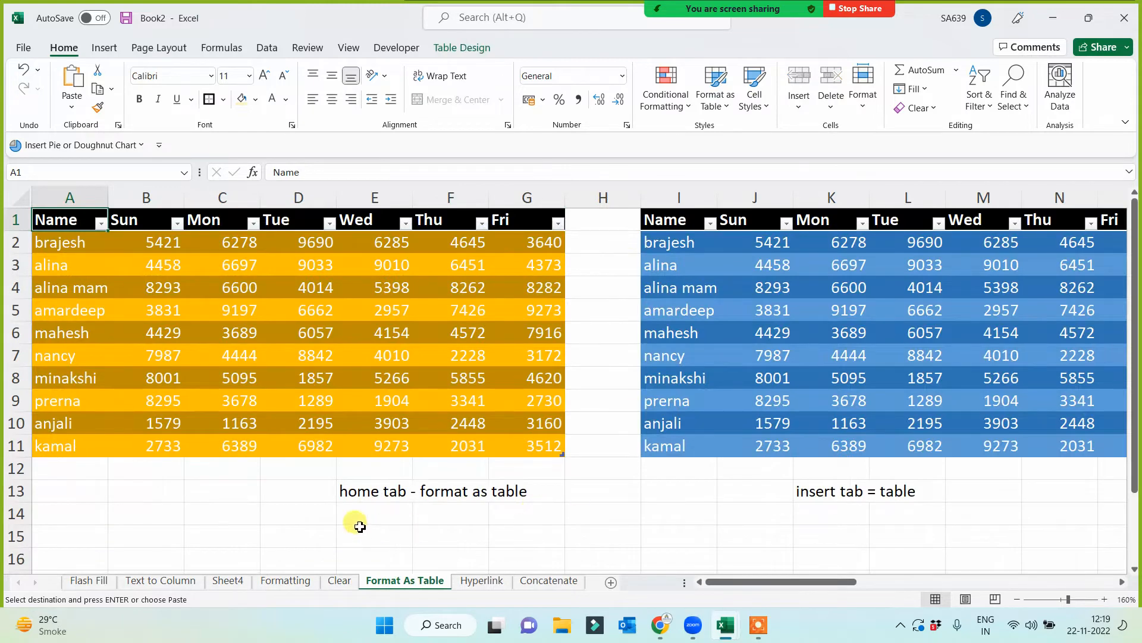
pyautogui.click(387, 536)
pyautogui.hotkey('ctrl', 'v')
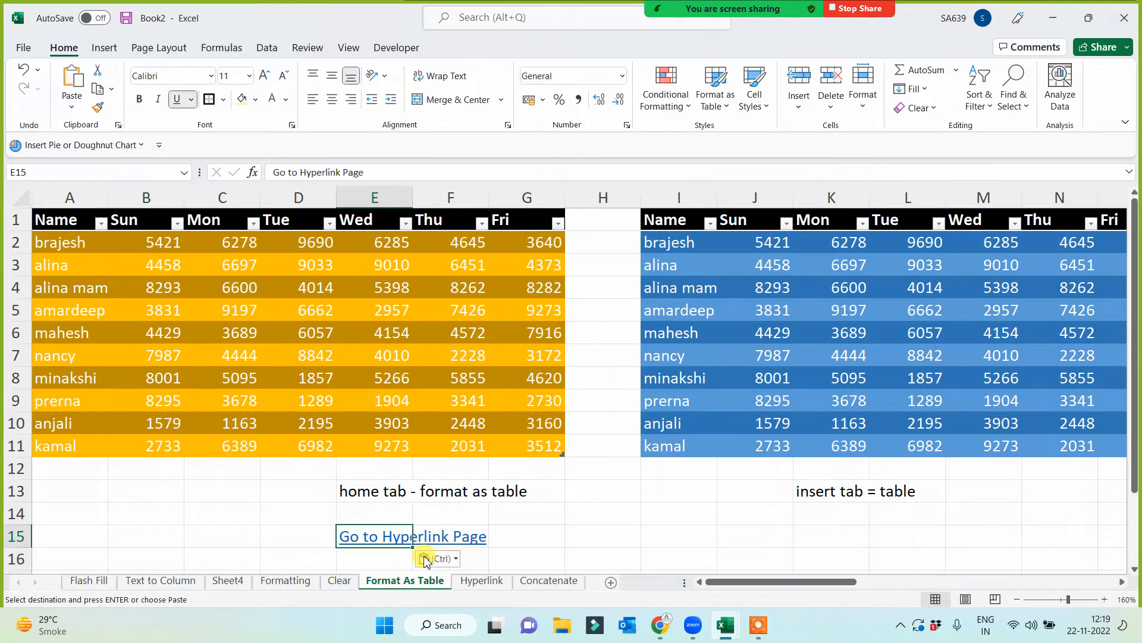
# - Test the Text to Column, Formatting and Format as Table links from the Hyperlink sheet, coming back through each sheet's return link
pyautogui.click(476, 580)
pyautogui.click(563, 468)
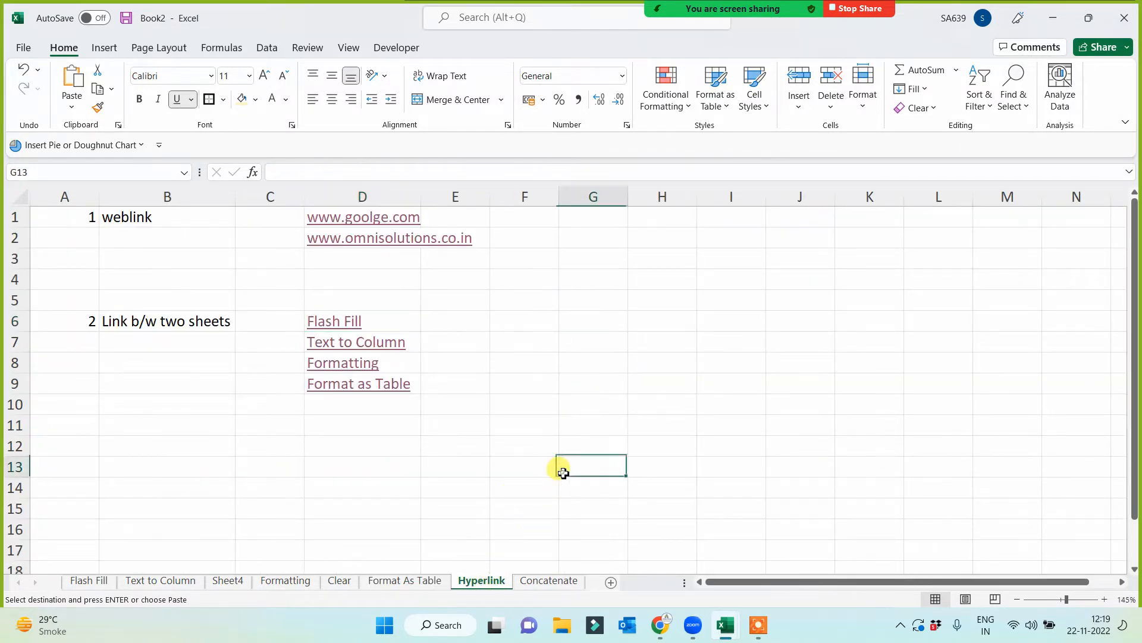
pyautogui.click(342, 342)
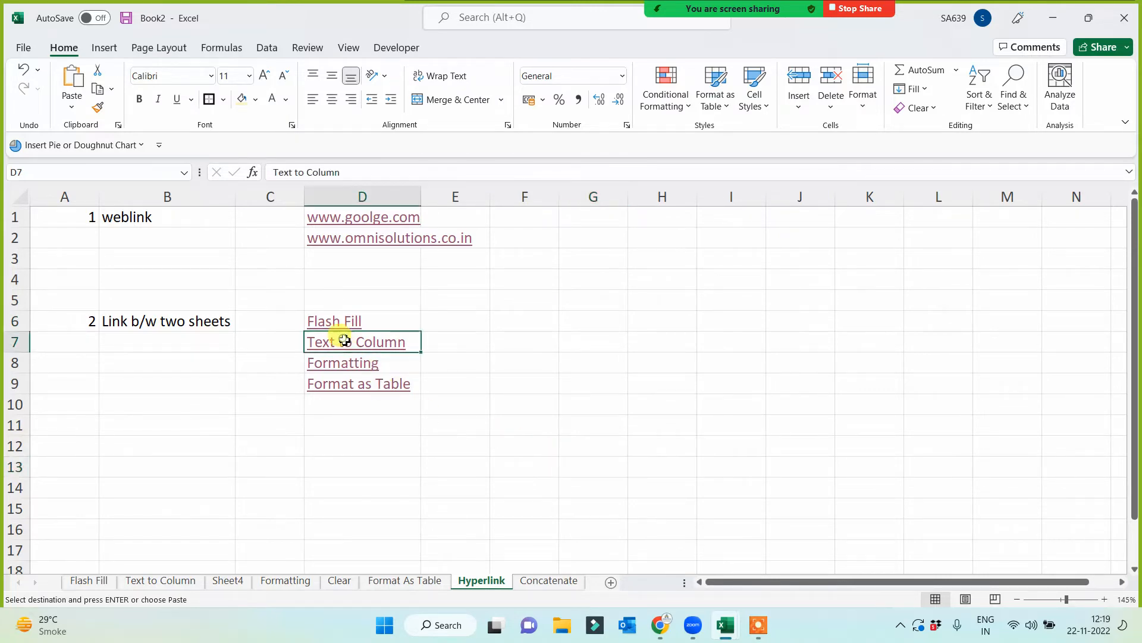
pyautogui.click(740, 247)
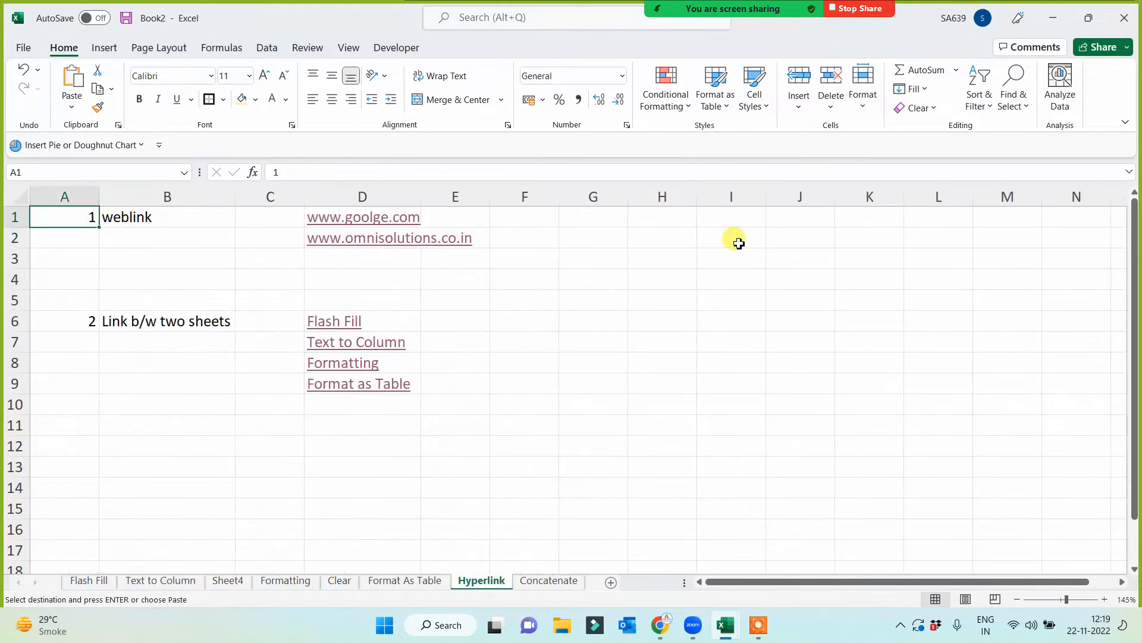
pyautogui.click(342, 357)
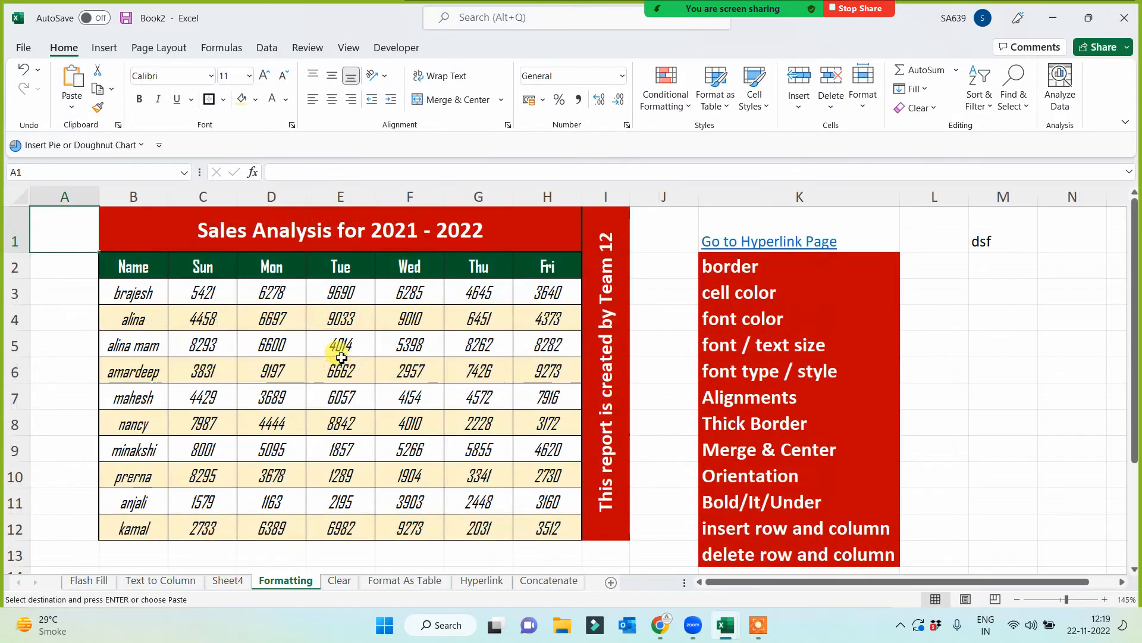
pyautogui.click(773, 244)
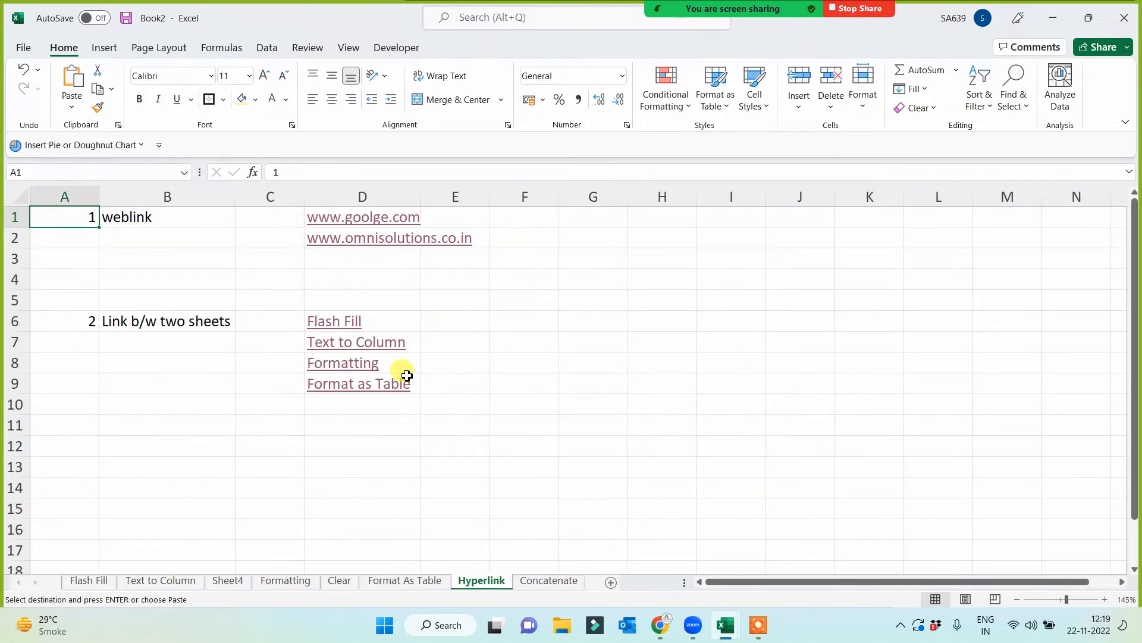
pyautogui.click(344, 384)
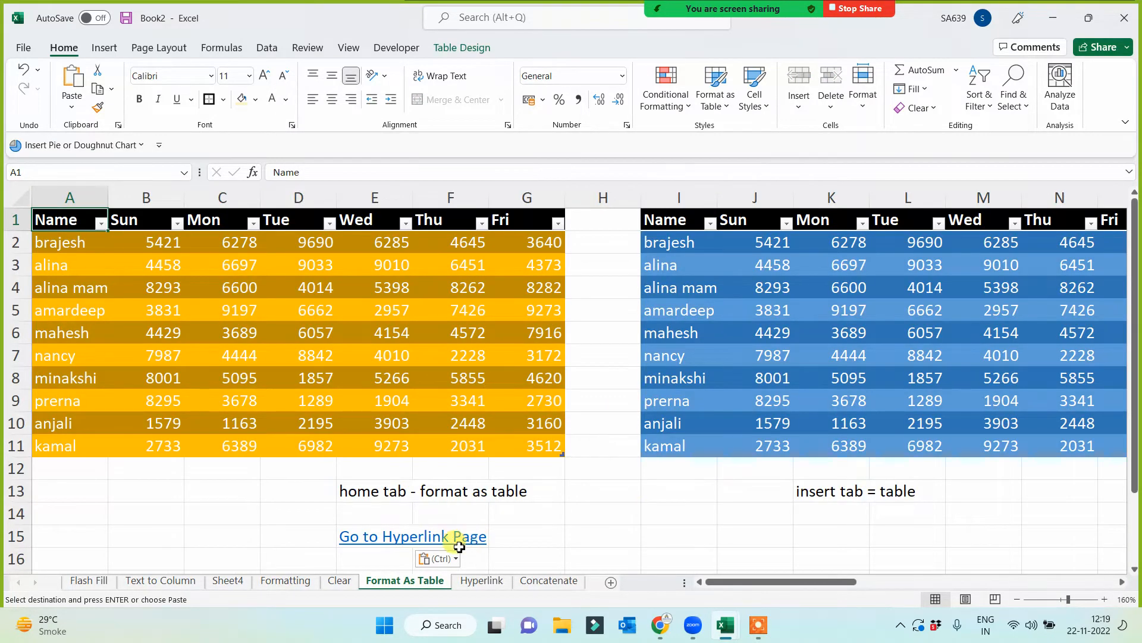
pyautogui.click(365, 537)
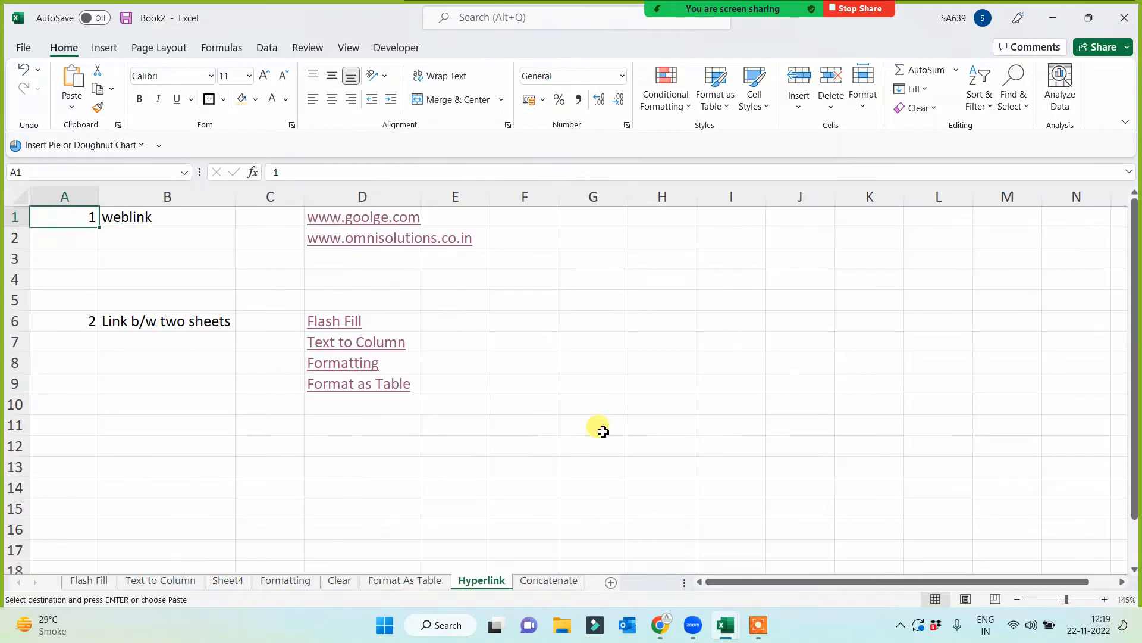
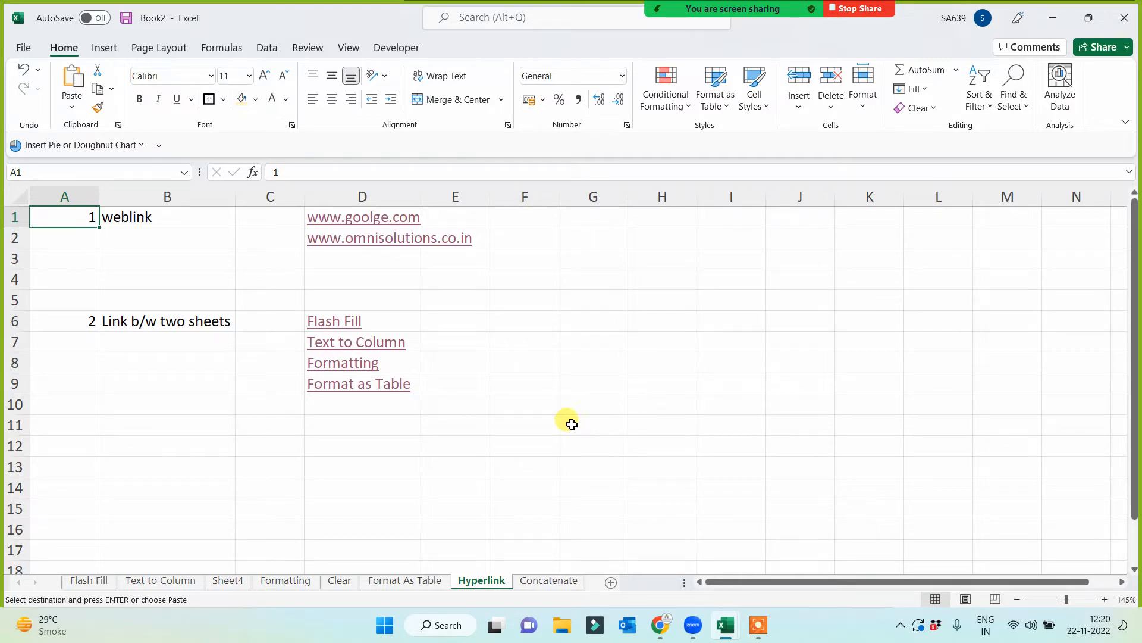
# - Add a third numbered entry to the Hyperlink sheet, with 3 in A11 and "link b/w files" in B11
pyautogui.click(82, 426)
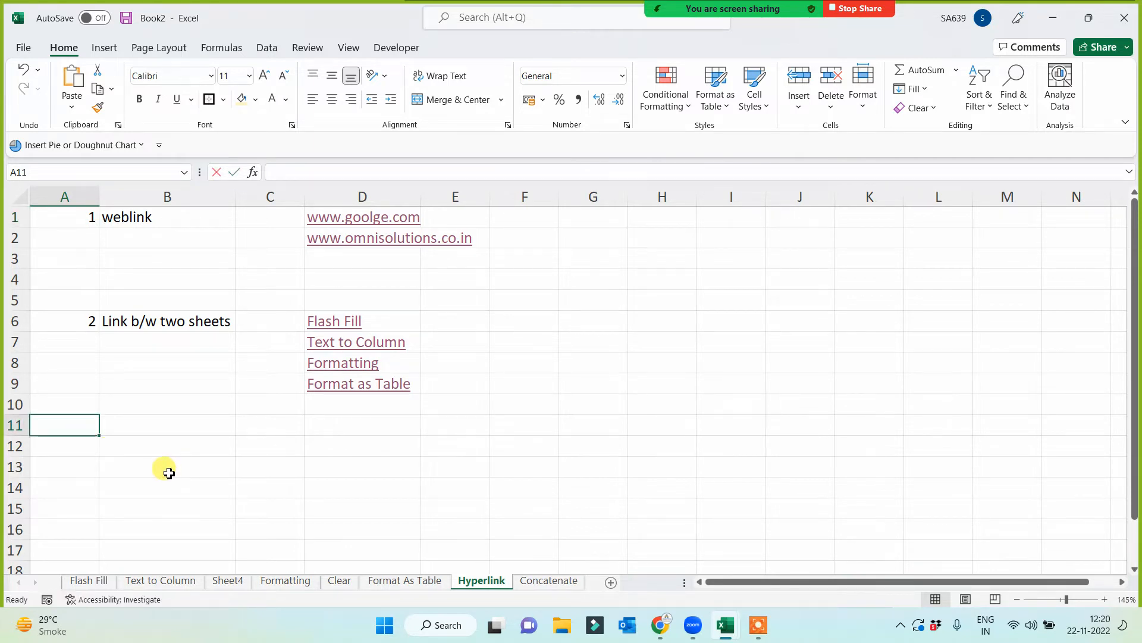
pyautogui.write('3')
pyautogui.press('Tab')
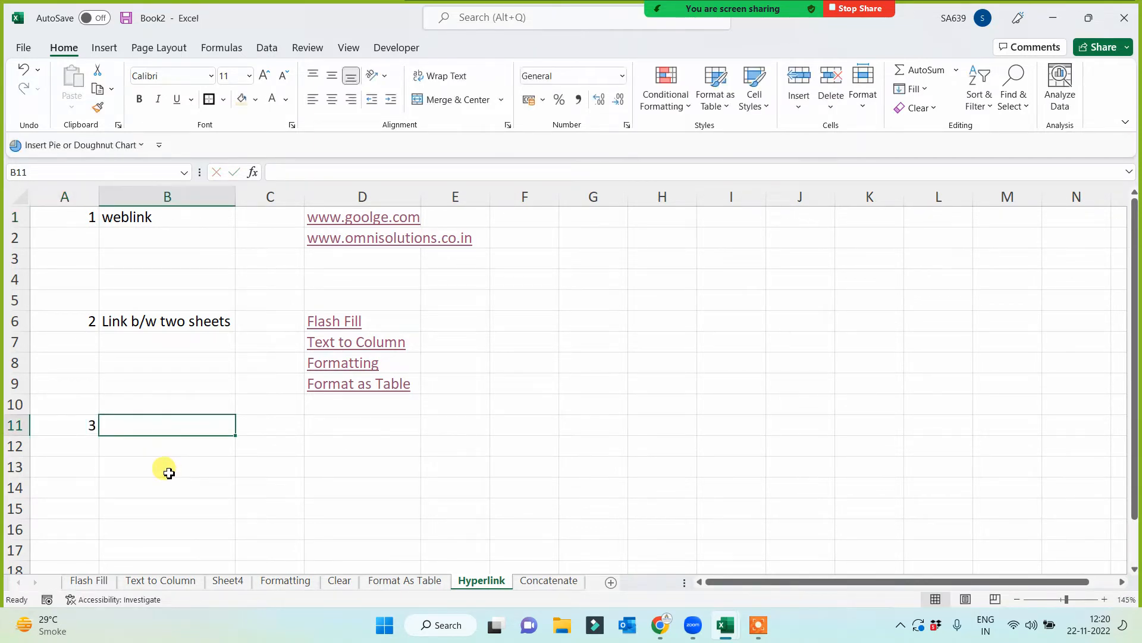
pyautogui.write('link b/w')
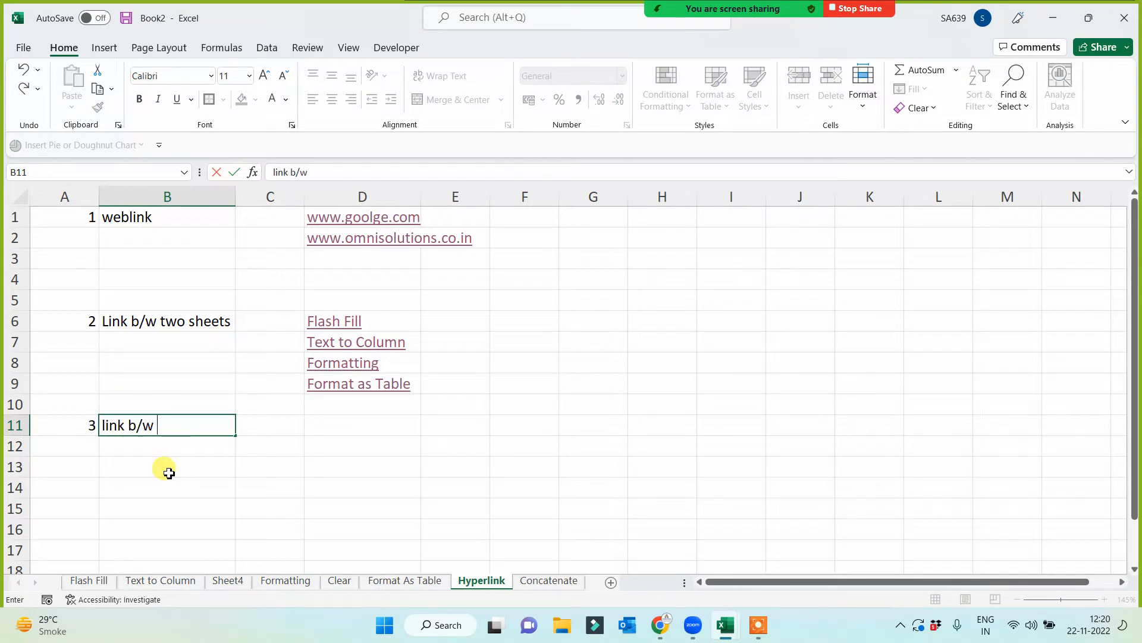
pyautogui.write(' files')
pyautogui.press('Return')
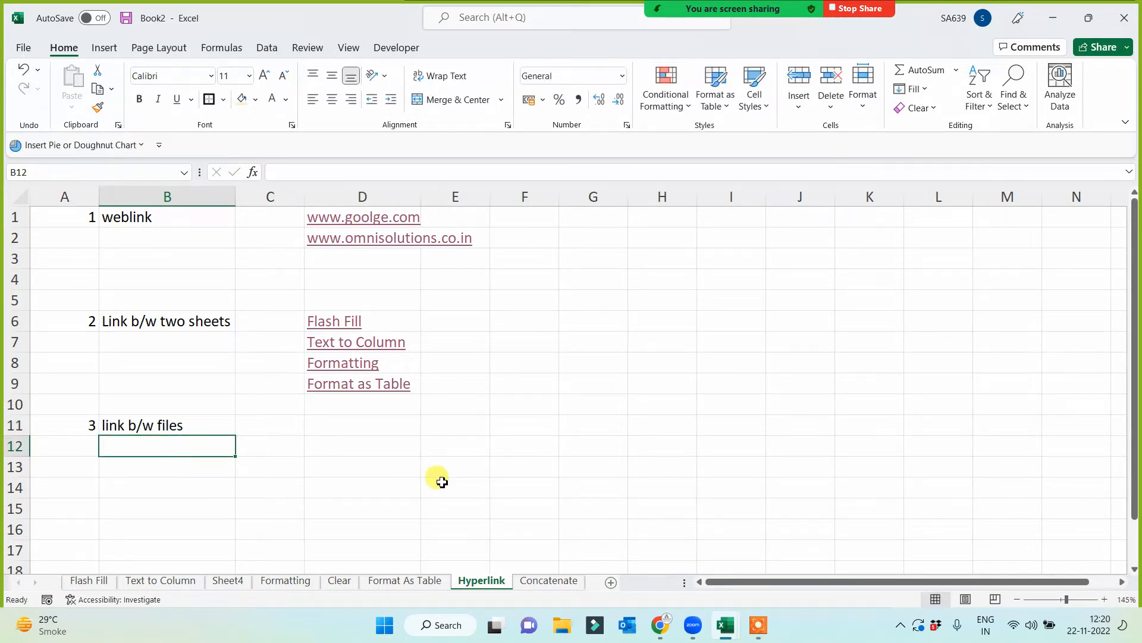
# - Enter day1 in E11 and fill the series down to day8 in E18
pyautogui.scroll(-1, 417, 464)
pyautogui.click(331, 365)
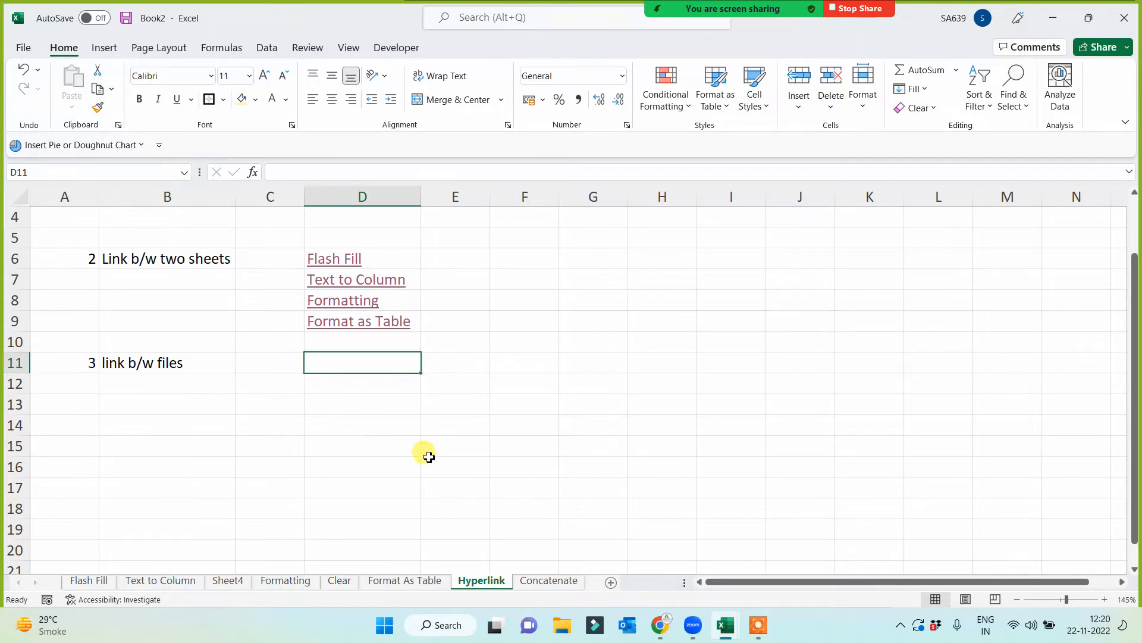
pyautogui.press('Right')
pyautogui.write('day')
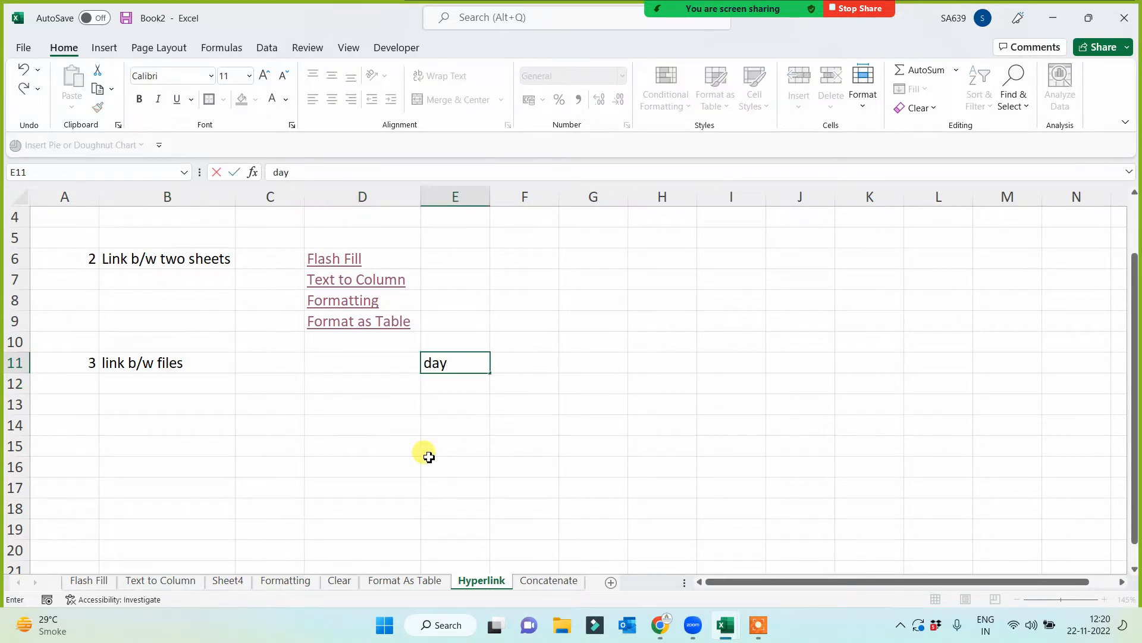
pyautogui.write('1')
pyautogui.click(429, 456)
pyautogui.click(459, 360)
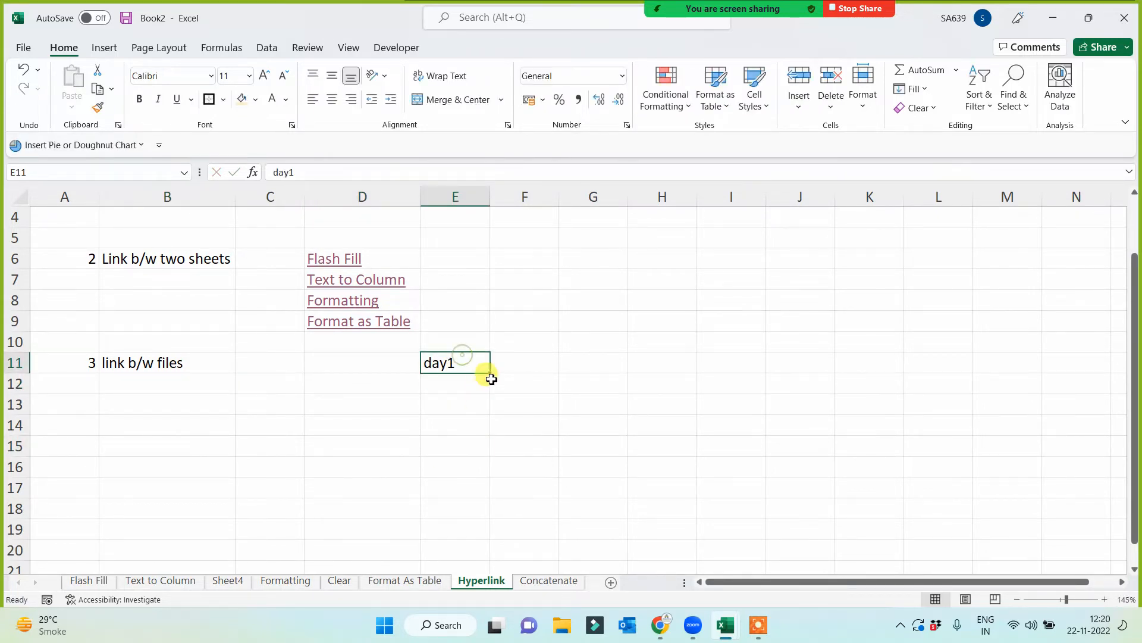
pyautogui.moveTo(489, 373); pyautogui.dragTo(484, 526)
pyautogui.click(644, 434)
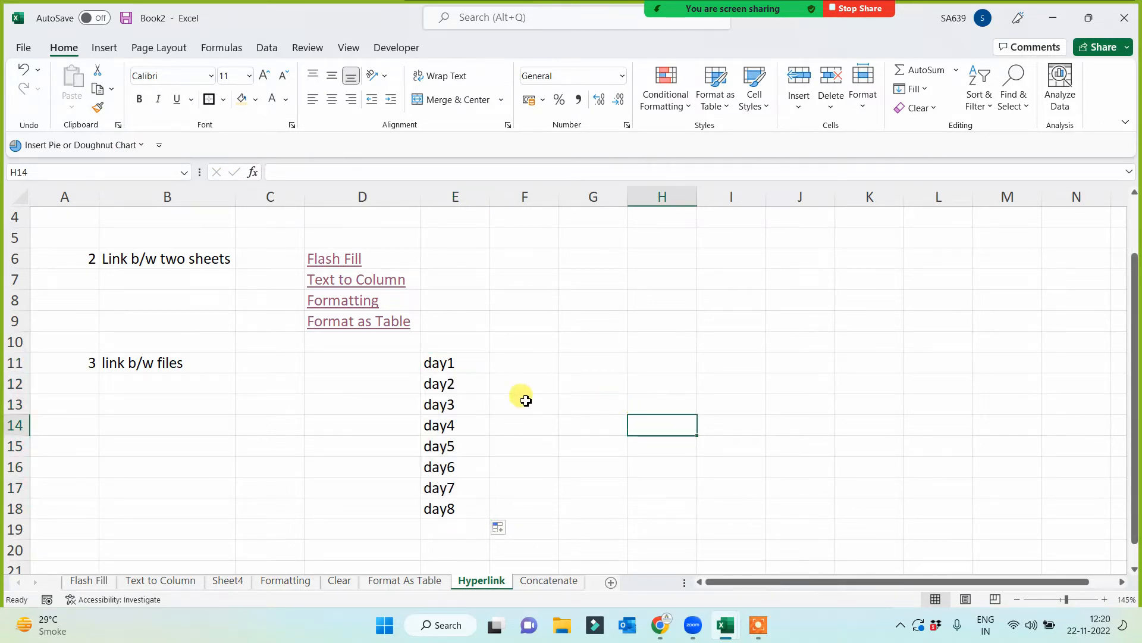
# - Enter the topics "date and time", "chart" and "basic fun" in F11:F13 and widen column F to fit them
pyautogui.click(509, 363)
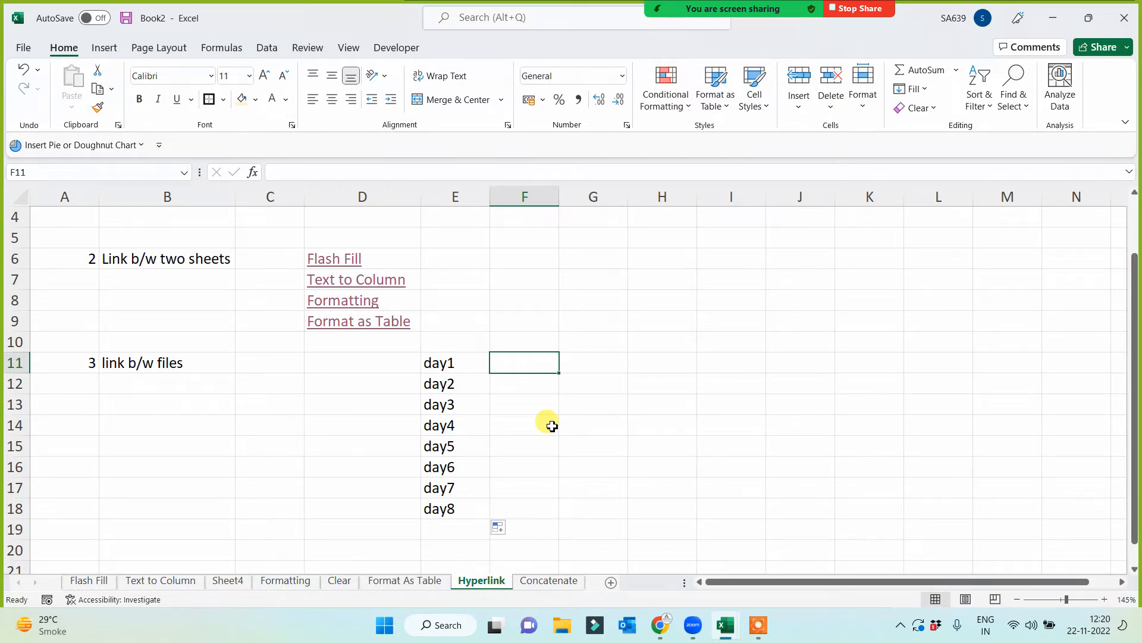
pyautogui.write('date and time')
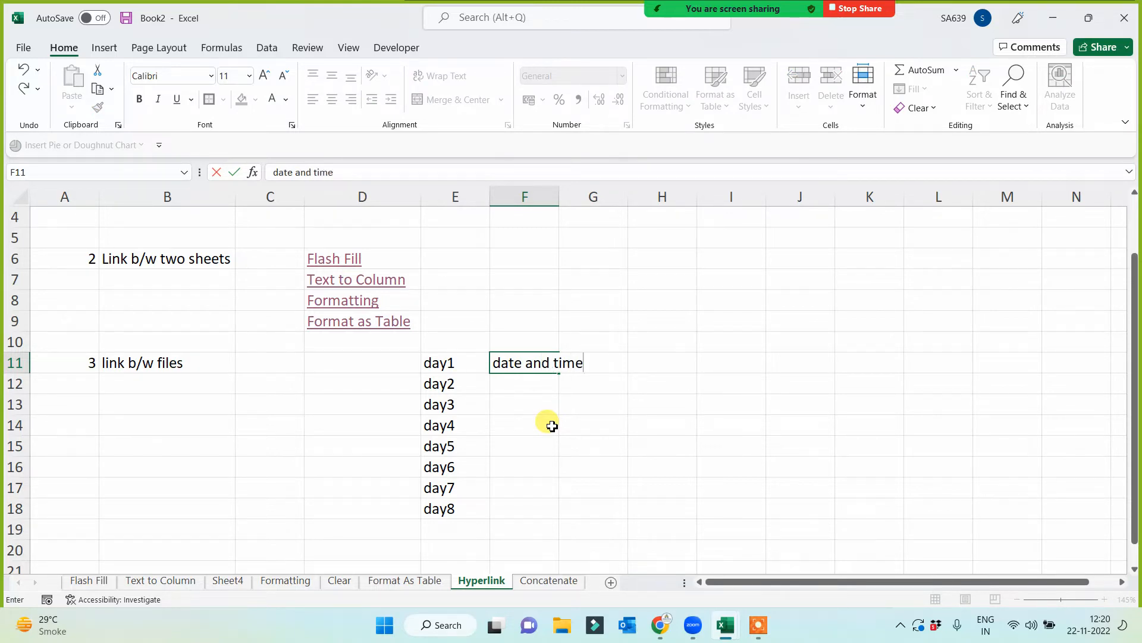
pyautogui.press('Return')
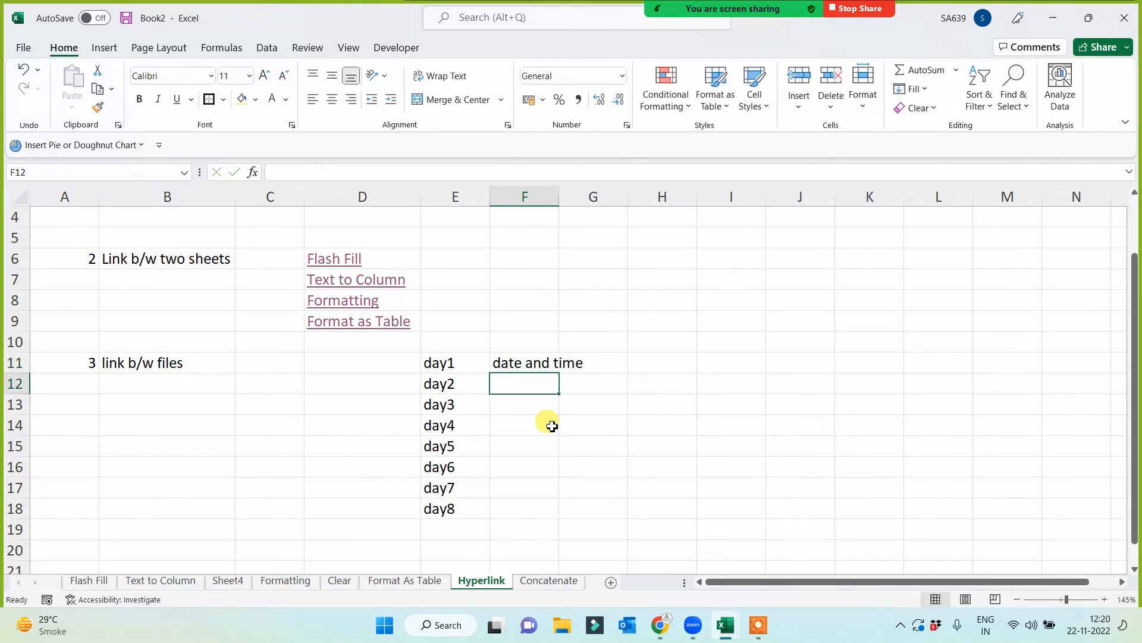
pyautogui.write('chart')
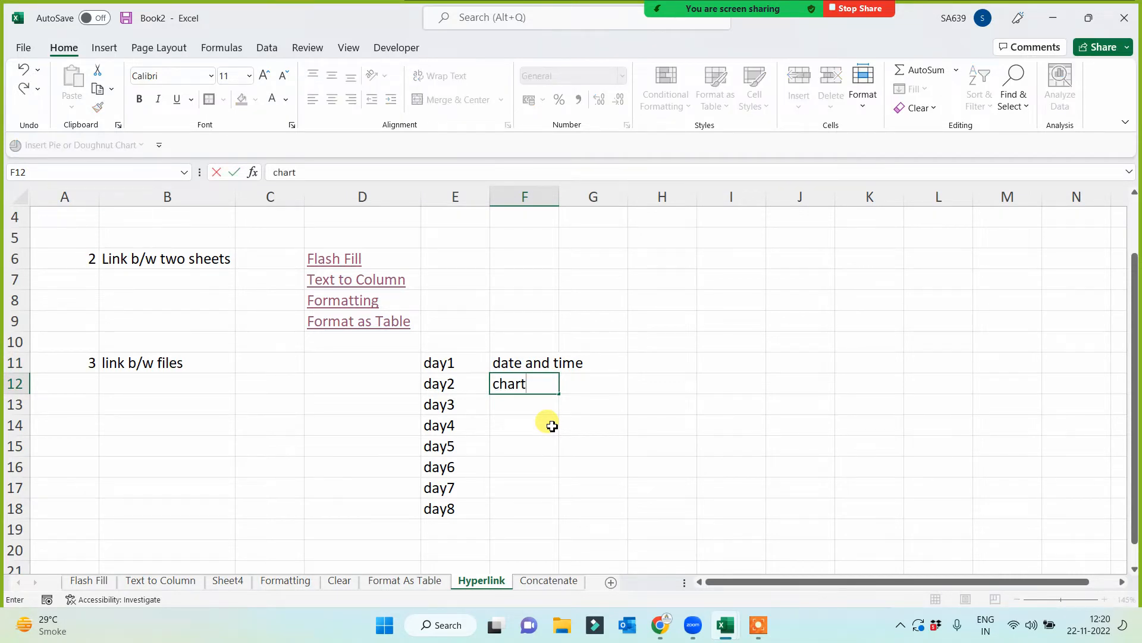
pyautogui.press('Return')
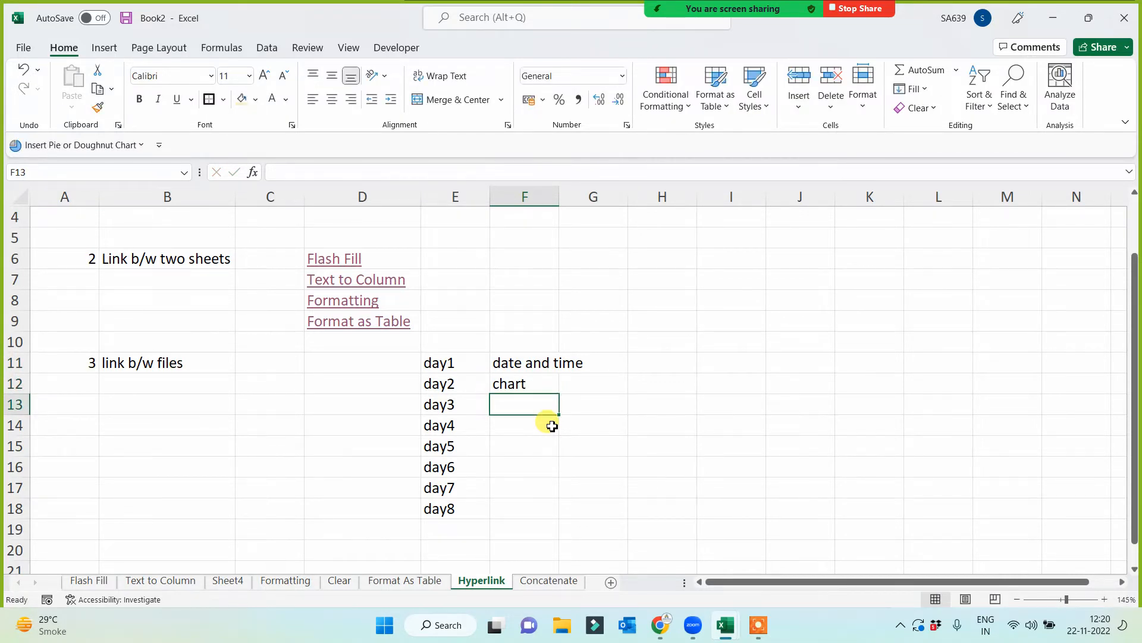
pyautogui.write('basic fun')
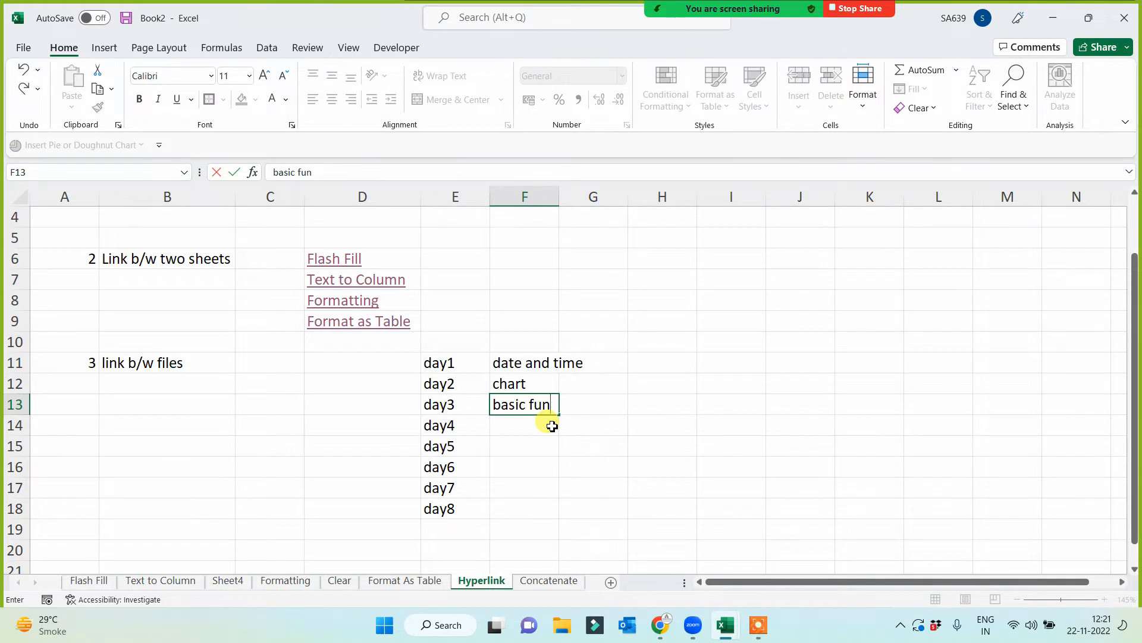
pyautogui.press('Return')
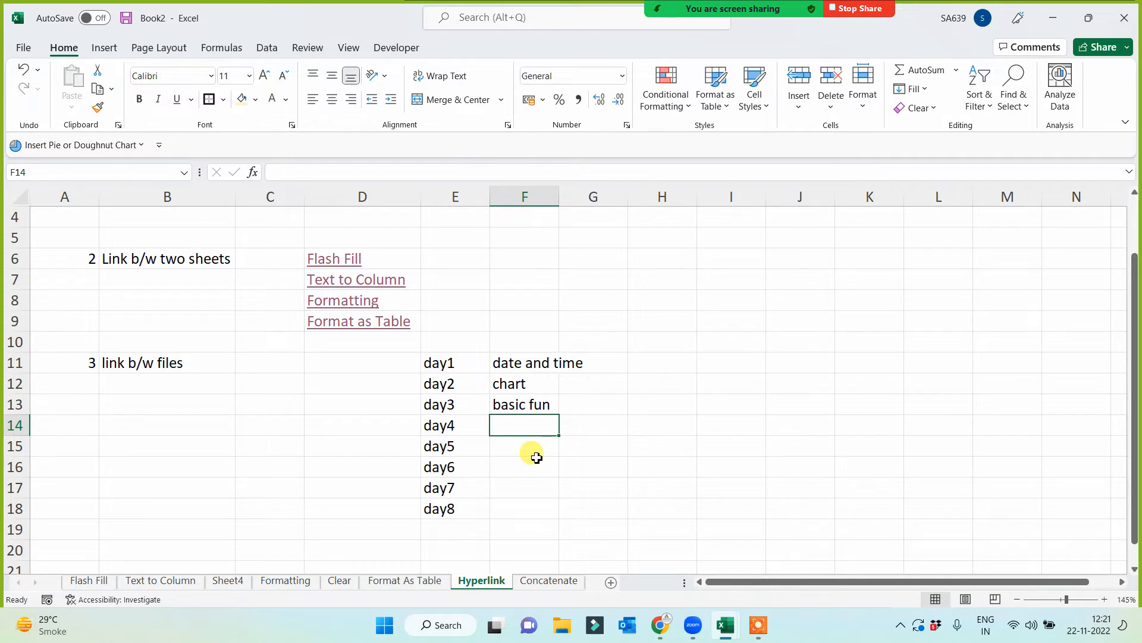
pyautogui.moveTo(560, 198); pyautogui.dragTo(607, 199)
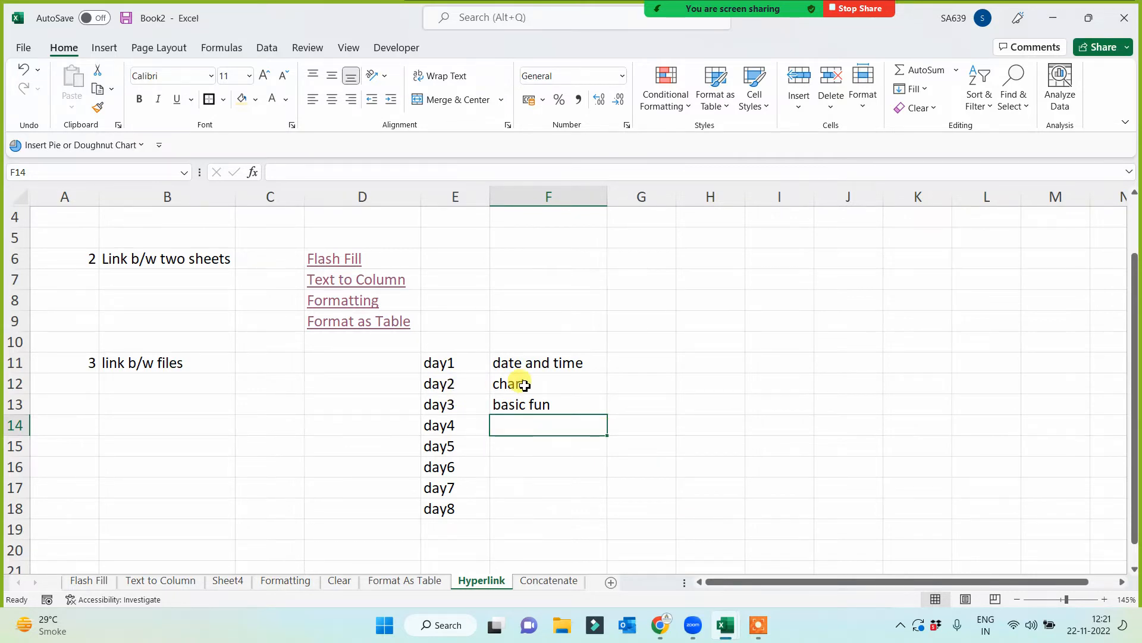
# - Try to link the day2 cell E12 to an existing file, choosing the Downloads folder and the address "charts"
pyautogui.click(436, 383)
pyautogui.rightClick(436, 383)
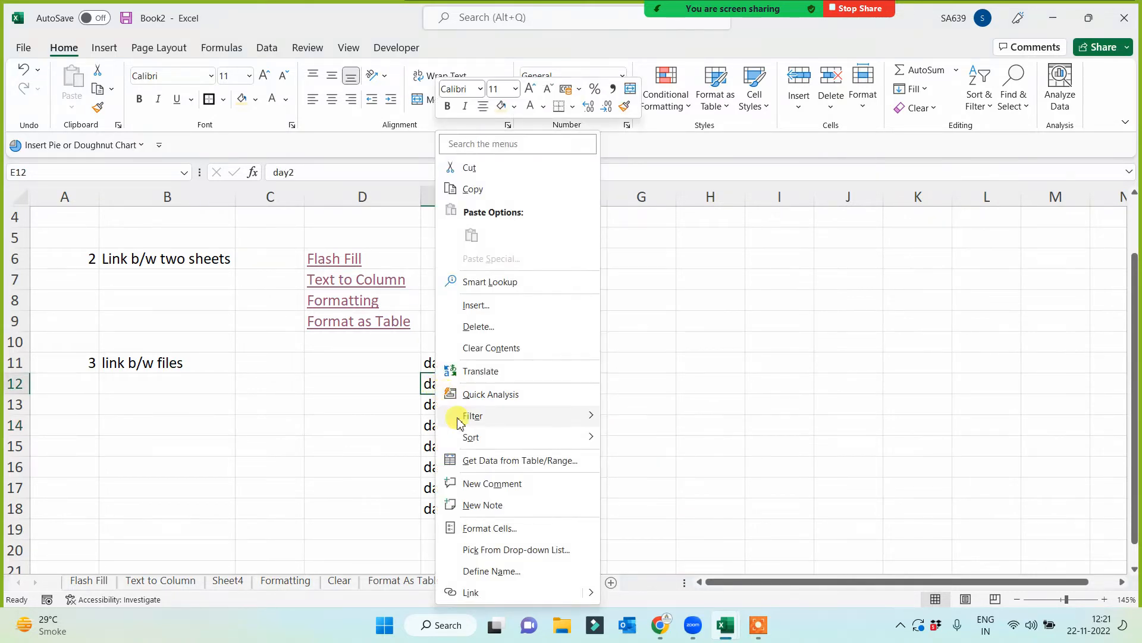
pyautogui.click(473, 593)
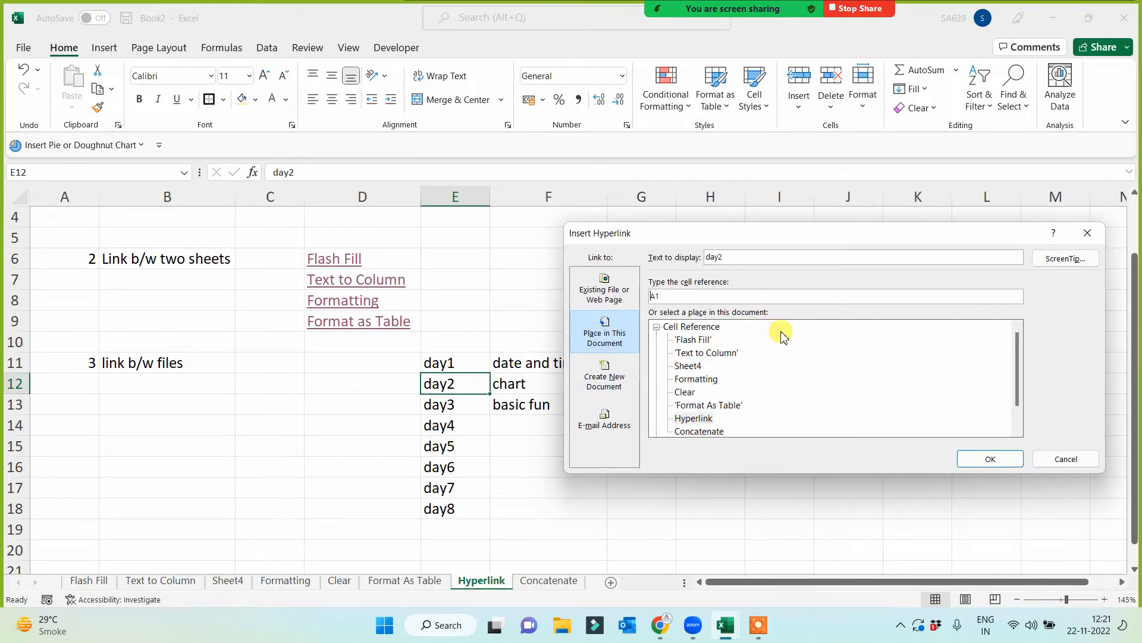
pyautogui.click(612, 302)
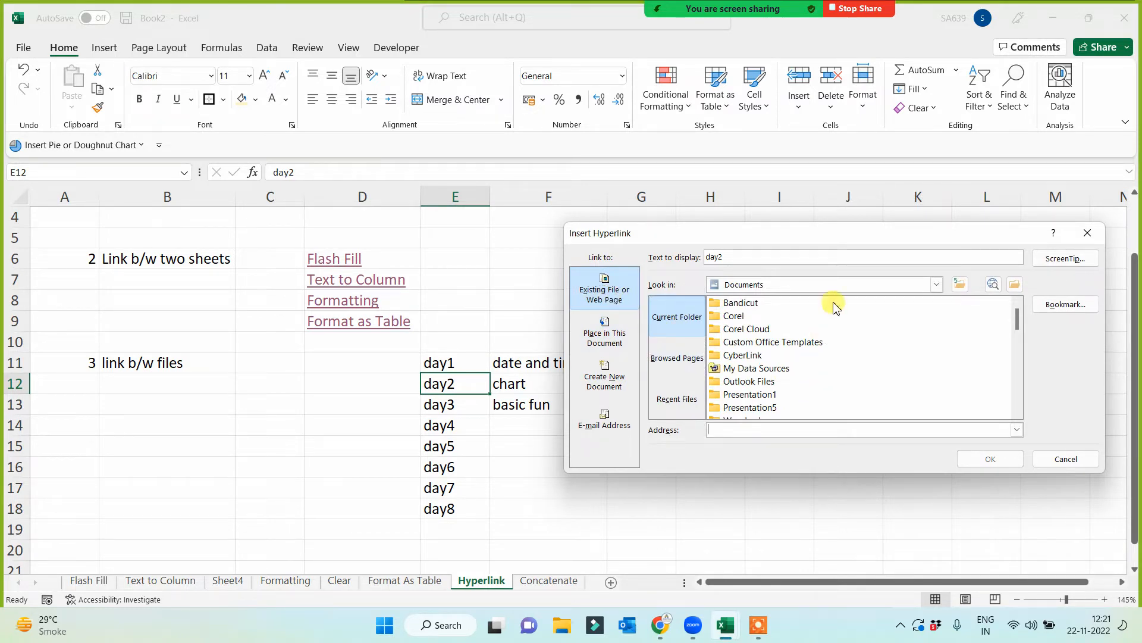
pyautogui.click(868, 286)
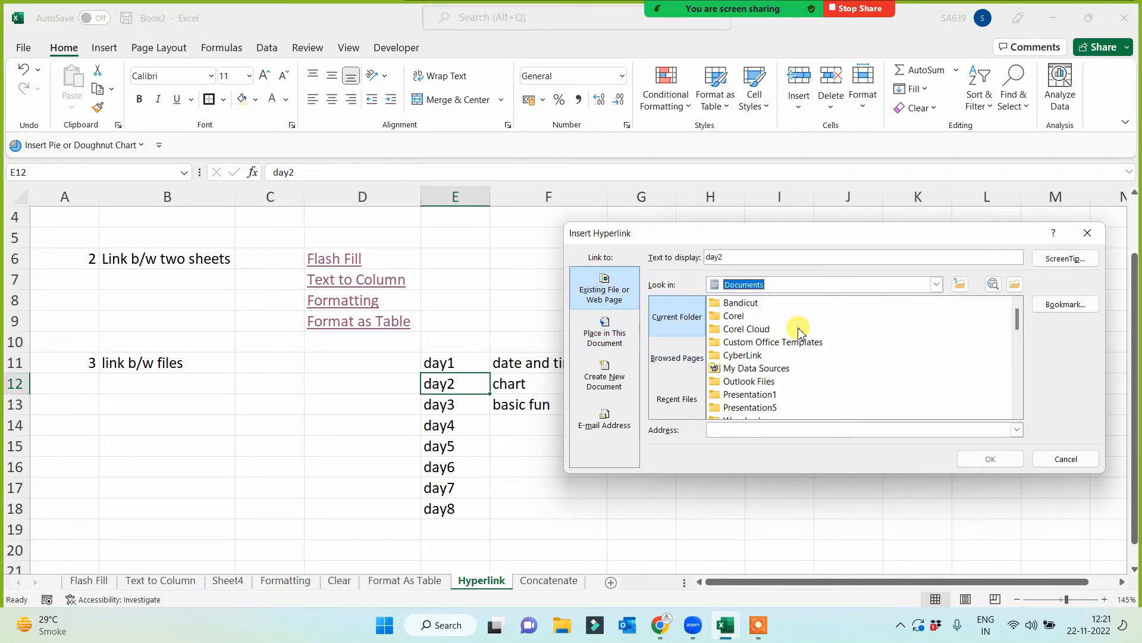
pyautogui.scroll(-4, 783, 351)
pyautogui.scroll(-6, 784, 370)
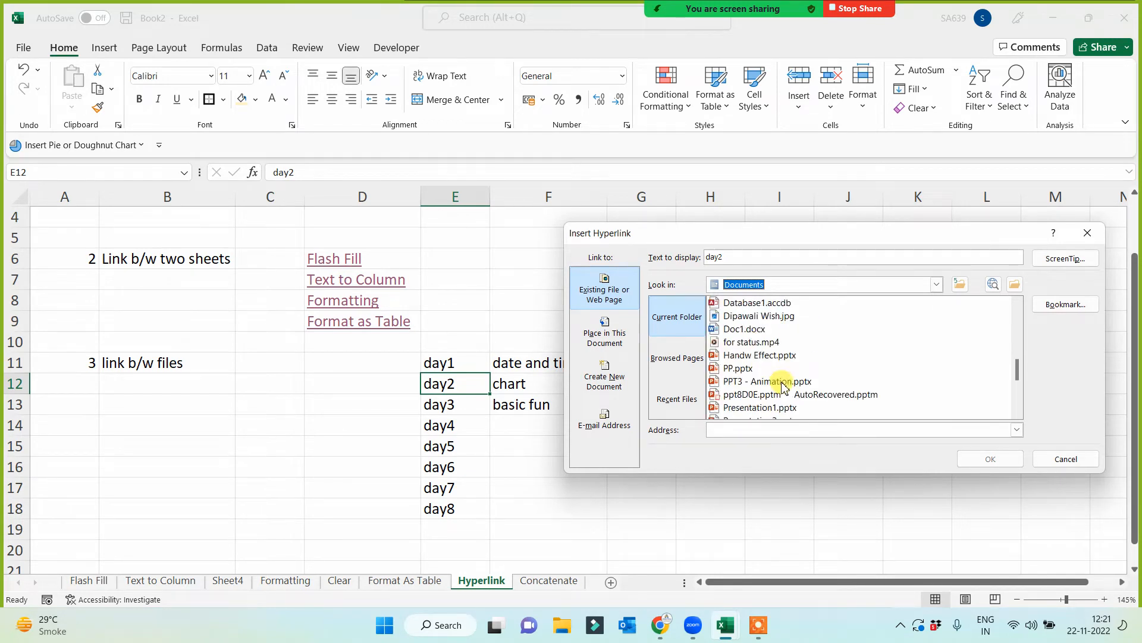
pyautogui.scroll(10, 797, 381)
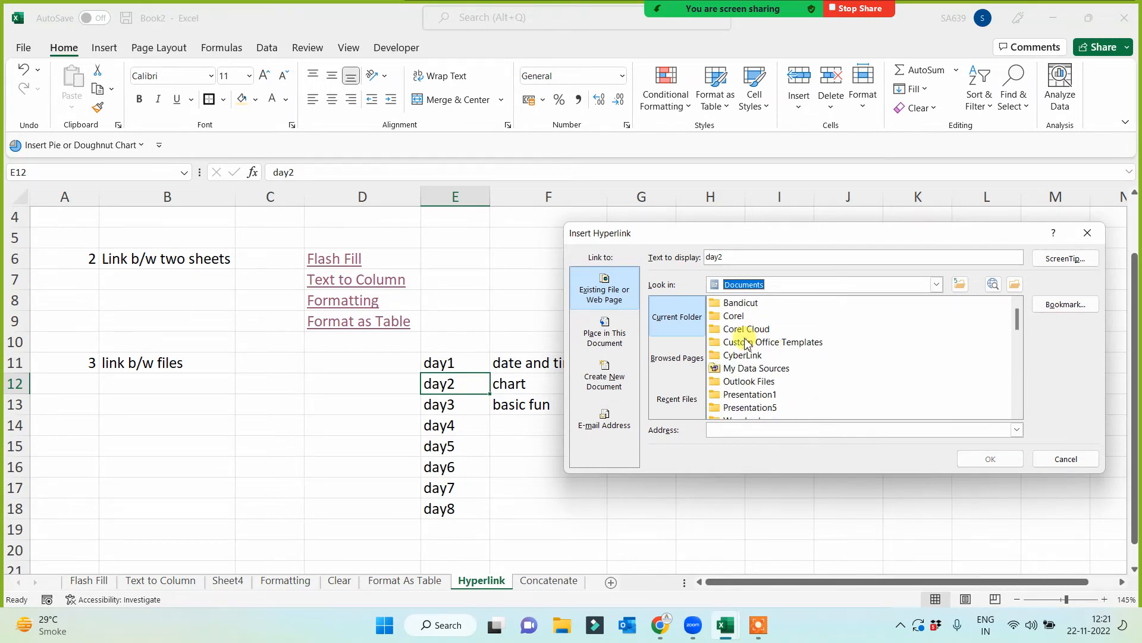
pyautogui.click(937, 284)
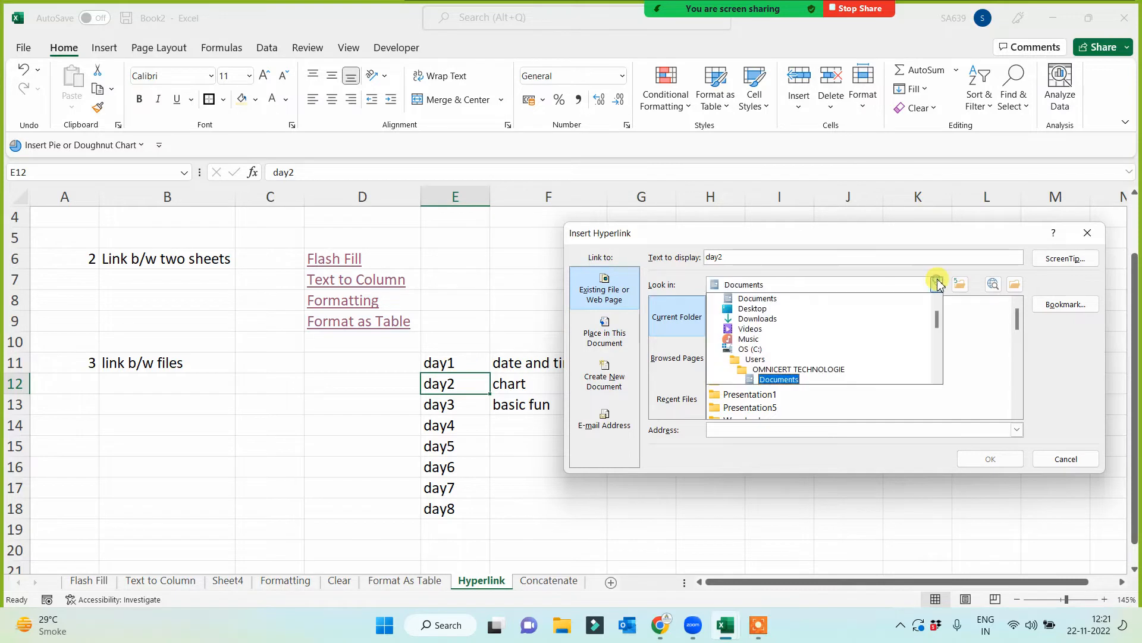
pyautogui.click(761, 319)
pyautogui.click(745, 429)
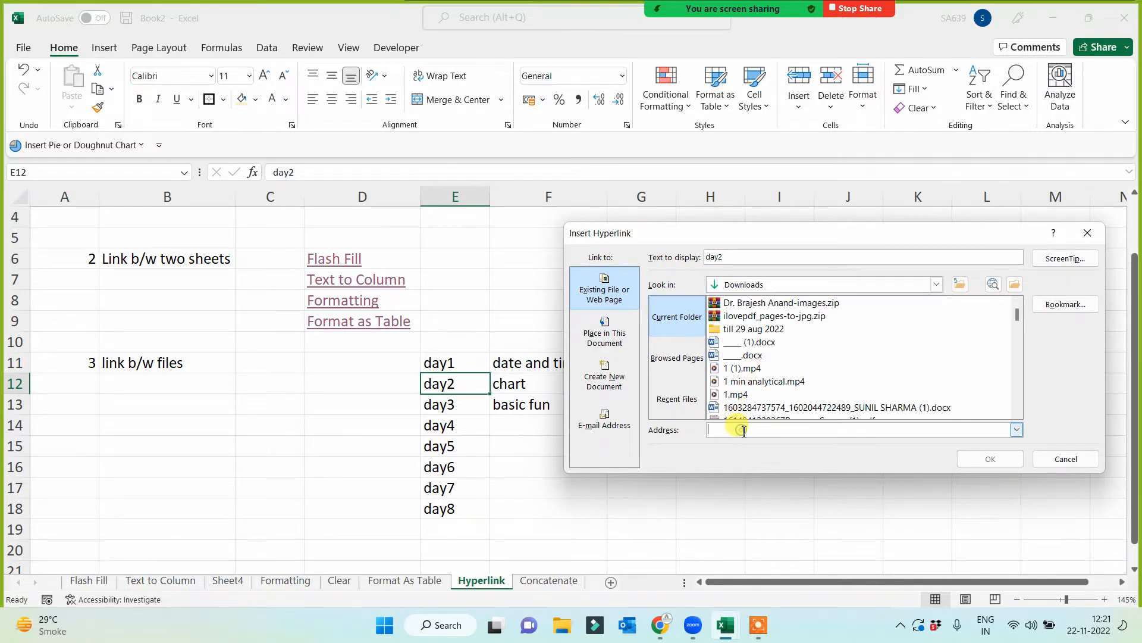
pyautogui.write('charts')
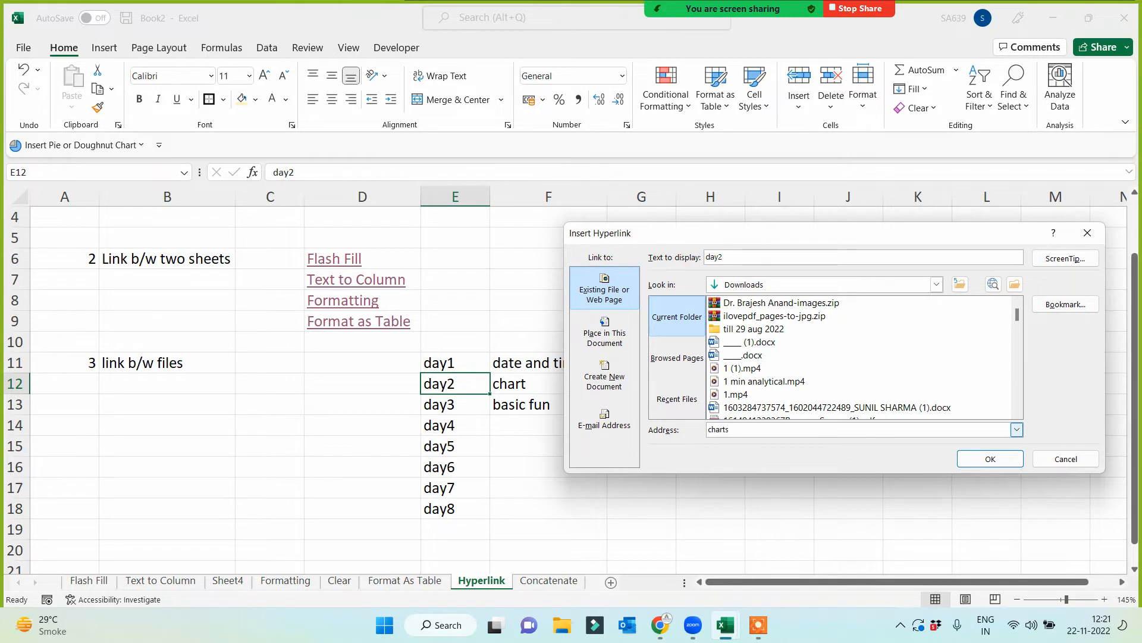
pyautogui.click(989, 459)
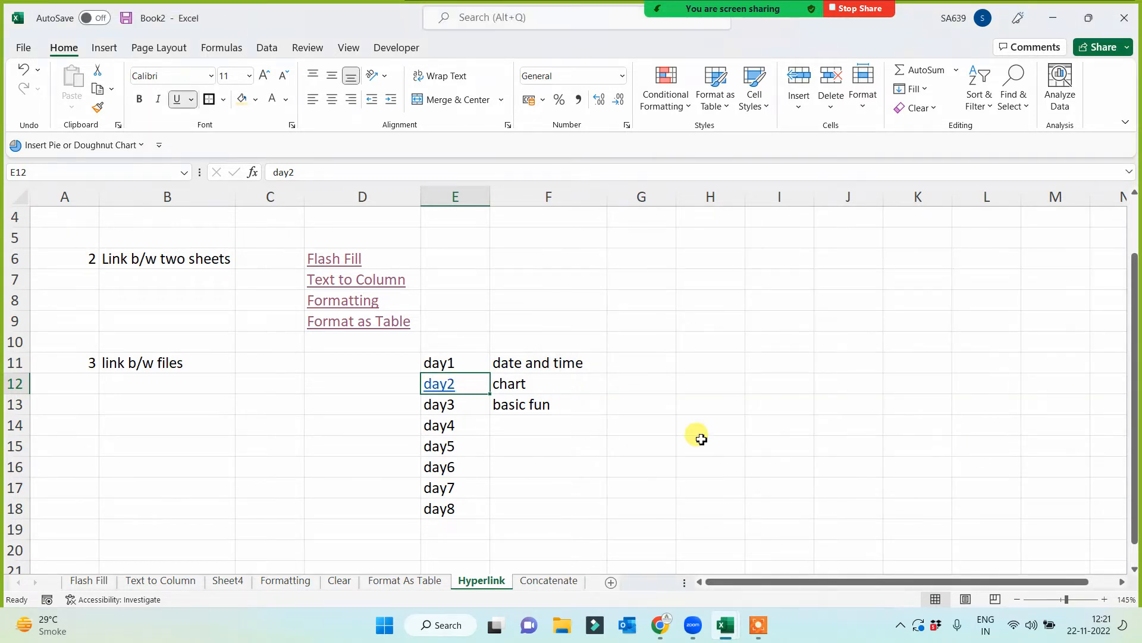
# - Test the day2 link in E12 and remove its hyperlink
pyautogui.click(445, 389)
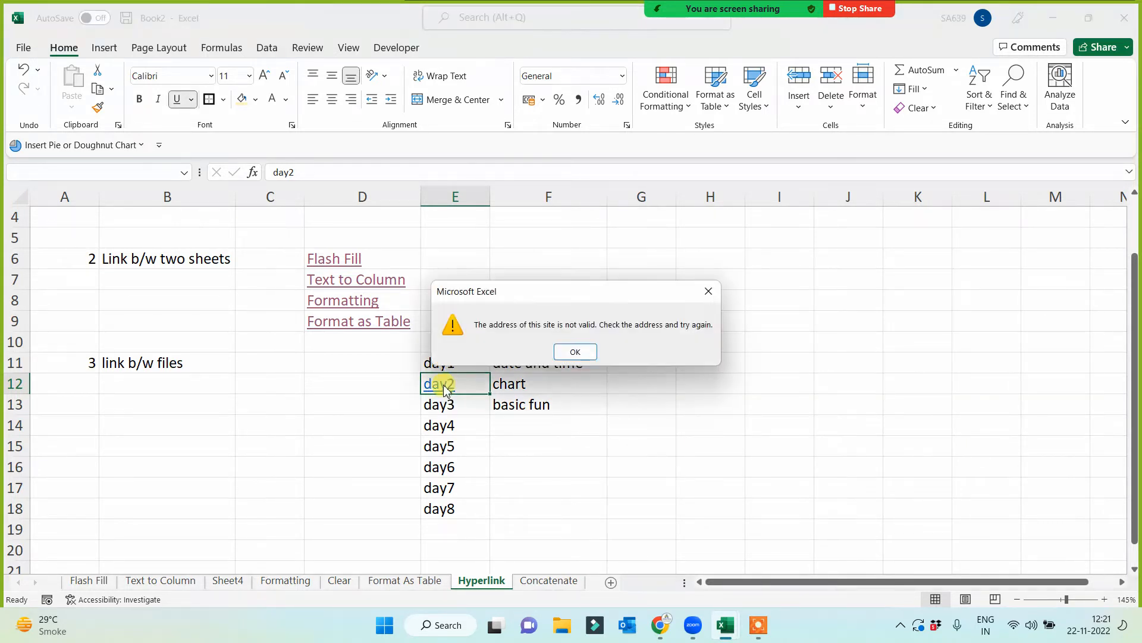
pyautogui.click(593, 352)
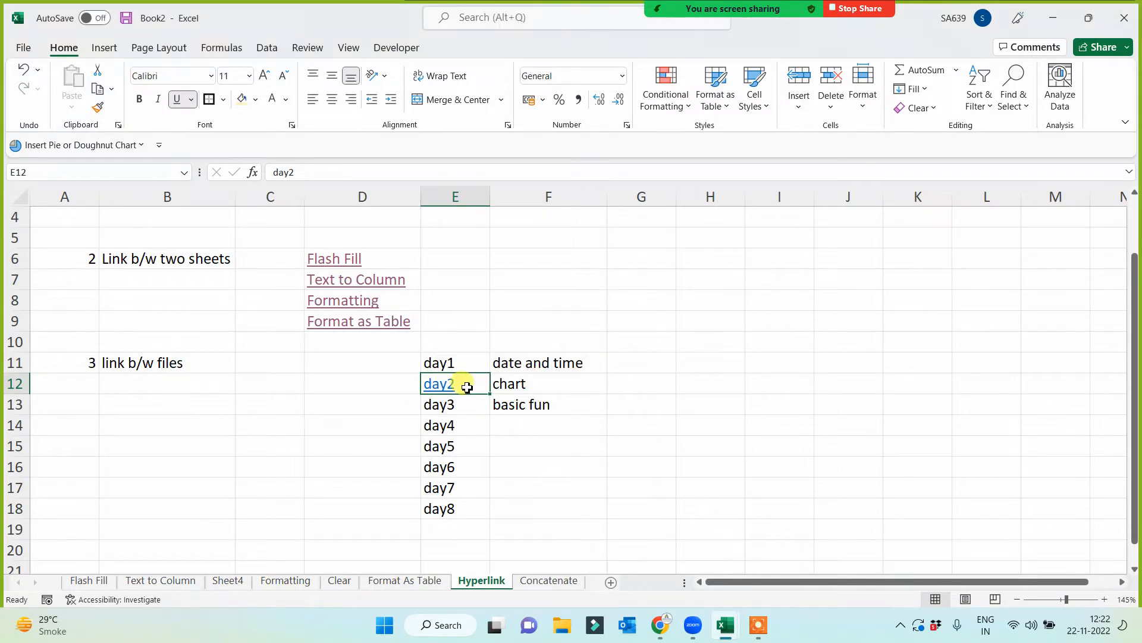
pyautogui.rightClick(467, 389)
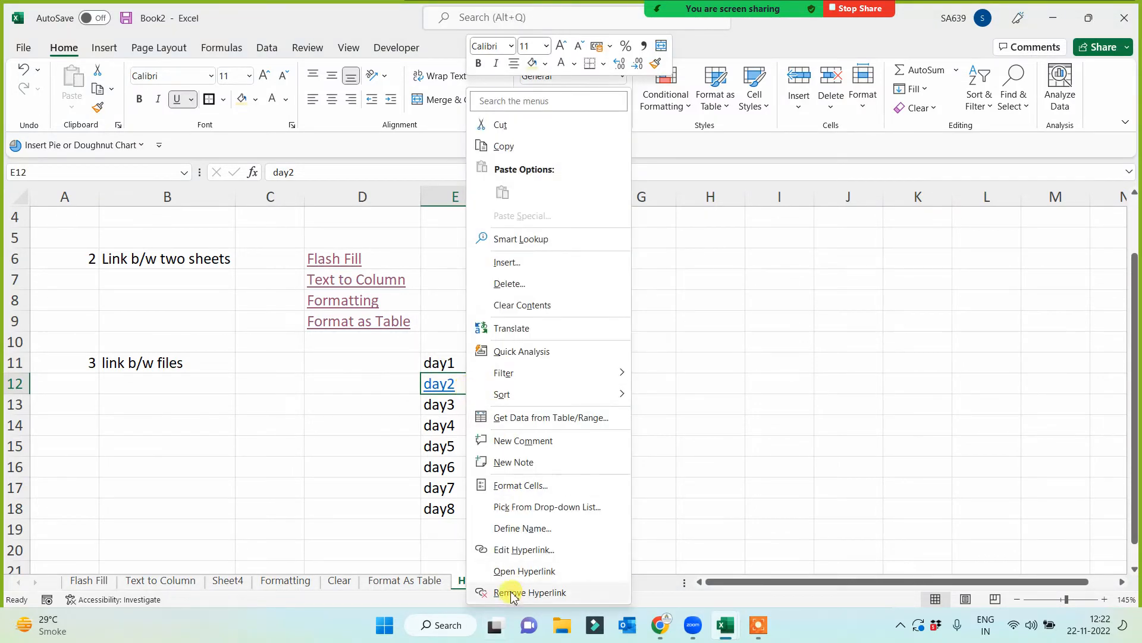
pyautogui.click(507, 592)
# - Link the day2 cell E12 to the existing file charts.xlsx in the Downloads folder
pyautogui.rightClick(476, 383)
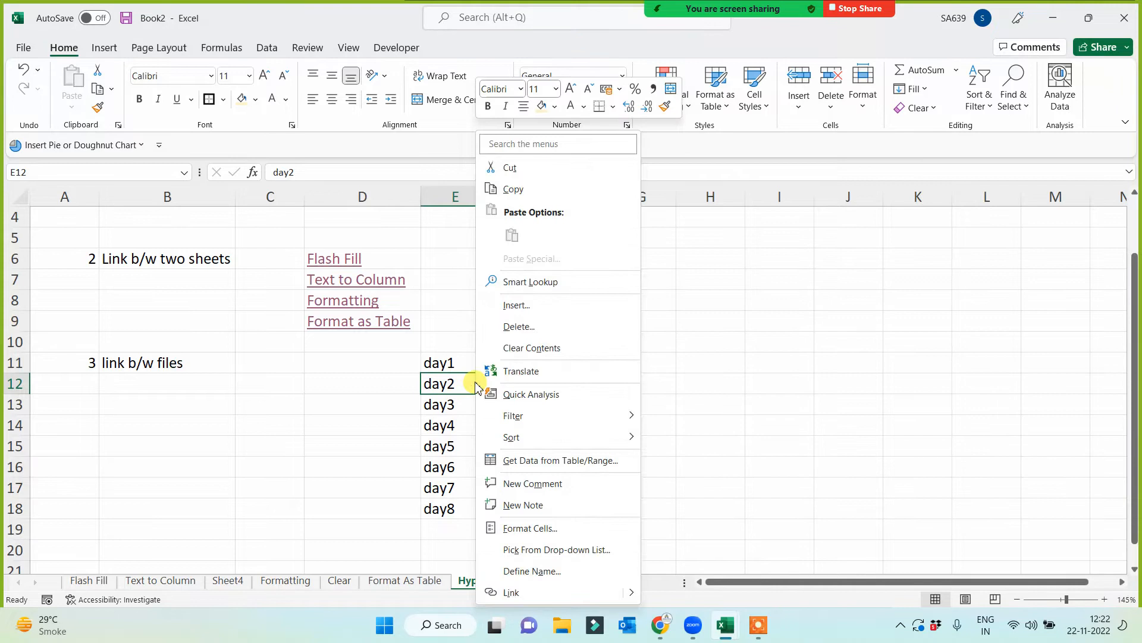
pyautogui.click(517, 594)
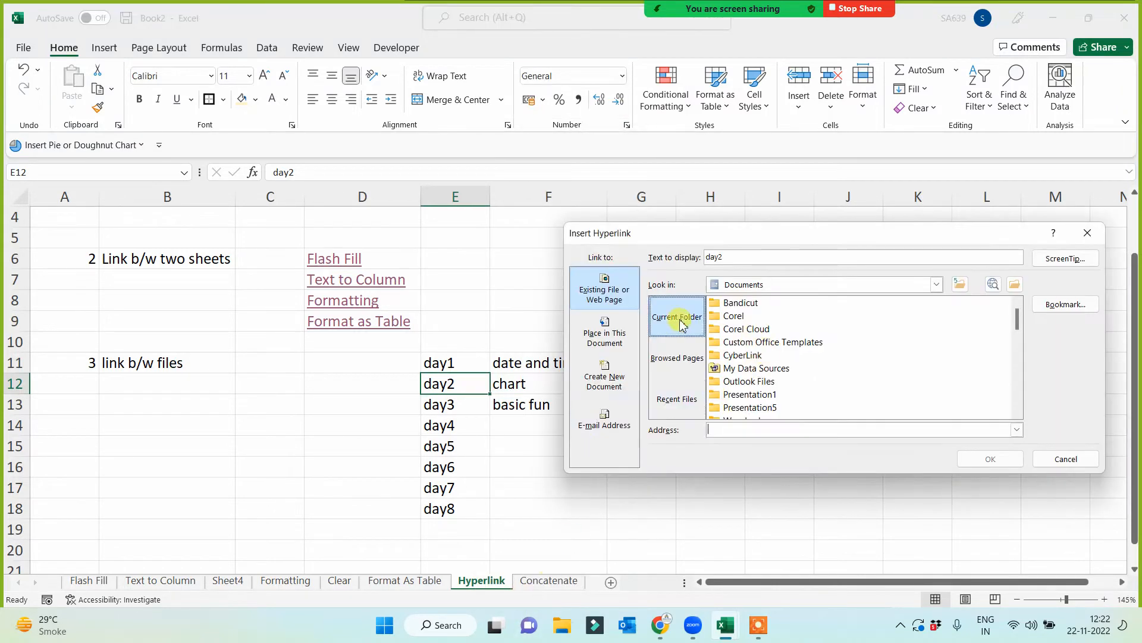
pyautogui.click(846, 285)
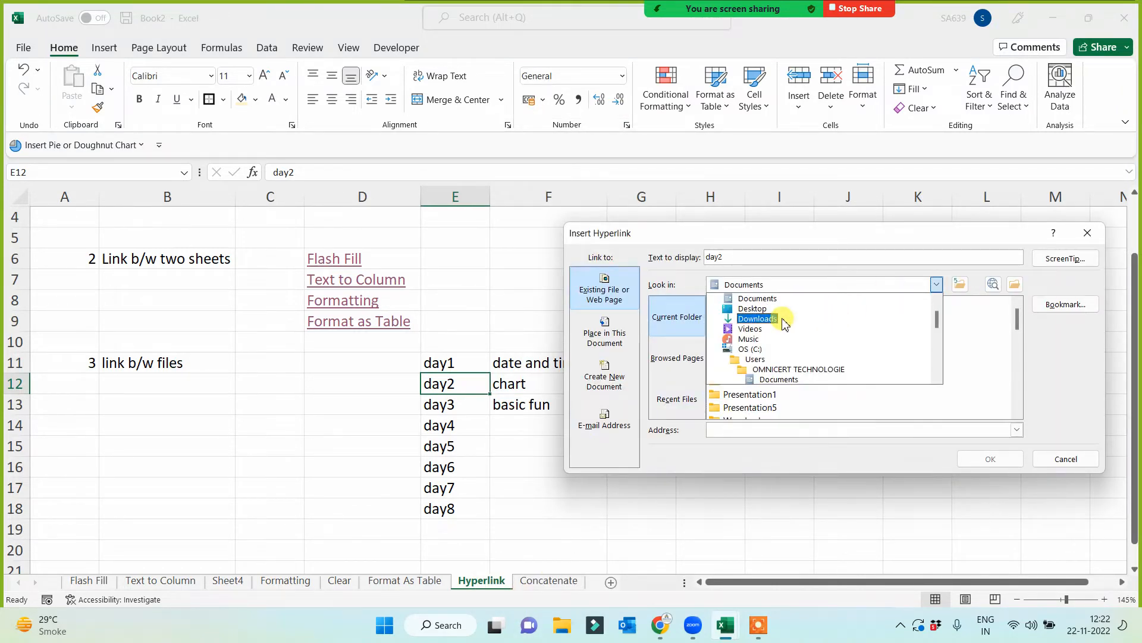
pyautogui.click(758, 316)
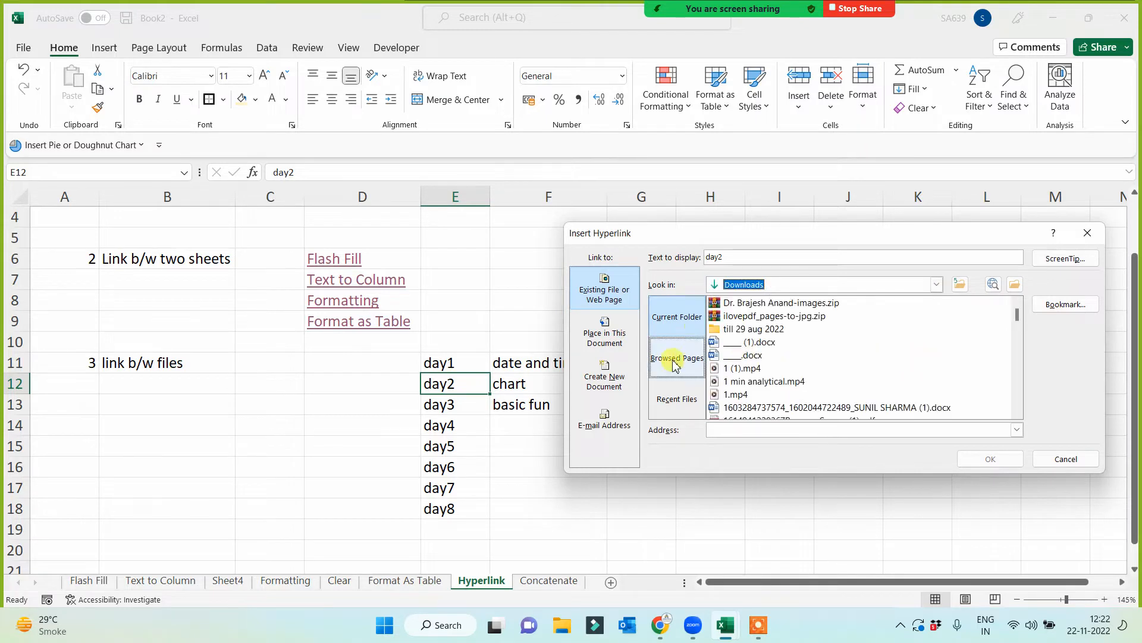
pyautogui.moveTo(1018, 321); pyautogui.dragTo(1019, 331)
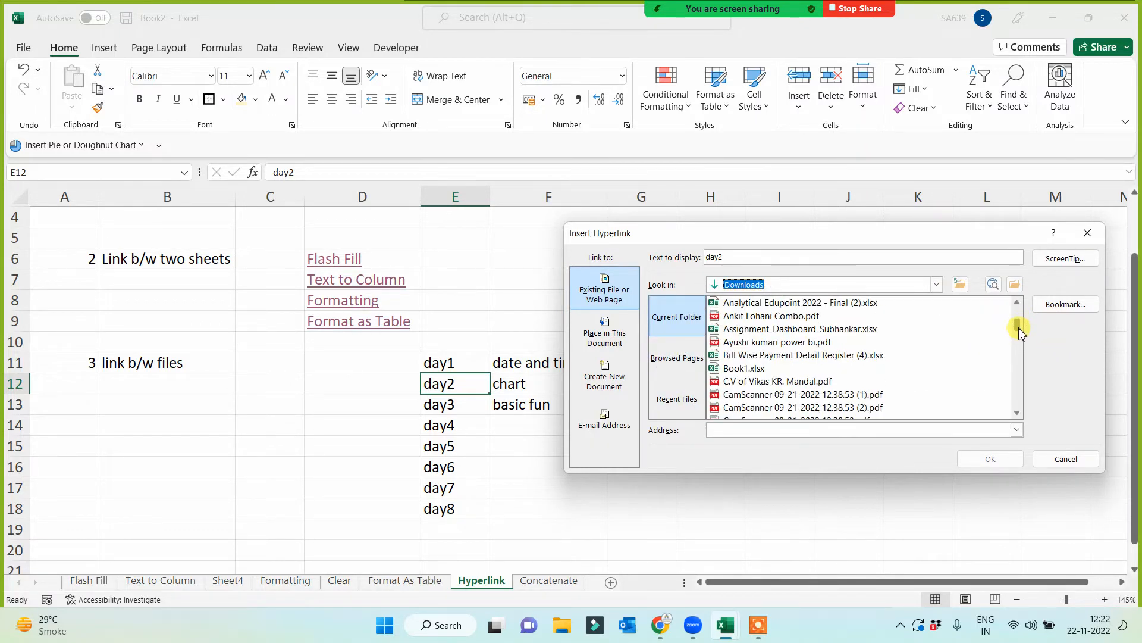
pyautogui.click(760, 302)
pyautogui.click(758, 316)
pyautogui.press('Down')
pyautogui.press('Down')
pyautogui.press('Down')
pyautogui.press('Down')
pyautogui.press('Down')
pyautogui.press('Down')
pyautogui.press('Down')
pyautogui.press('Down')
pyautogui.press('Down')
pyautogui.press('Down')
pyautogui.press('Down')
pyautogui.press('Down')
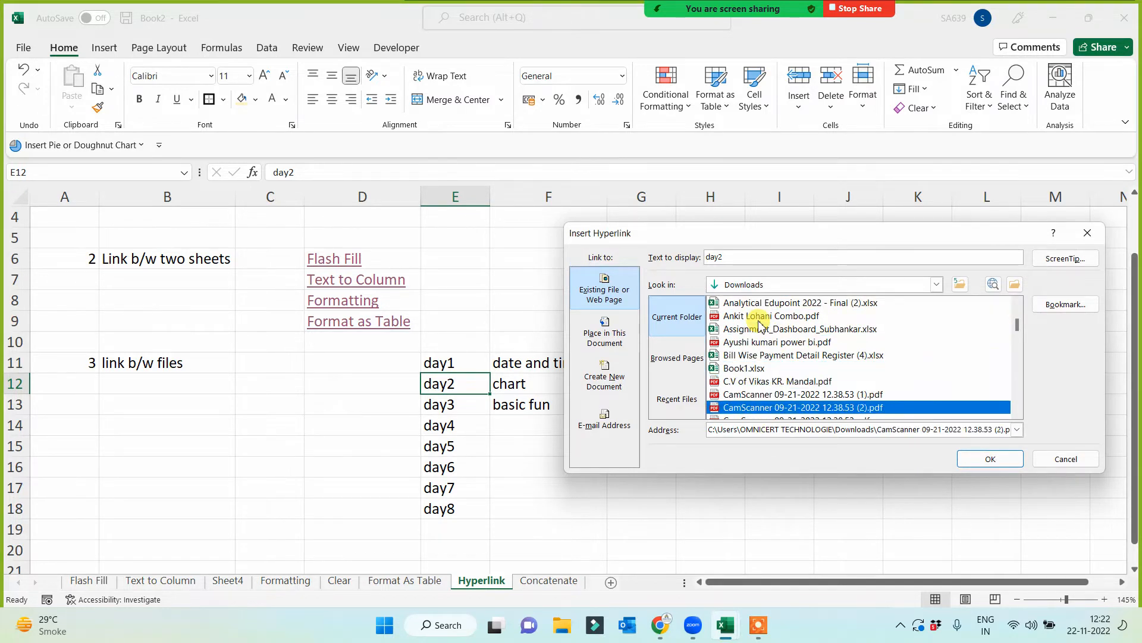
pyautogui.press('Up')
pyautogui.press('Up')
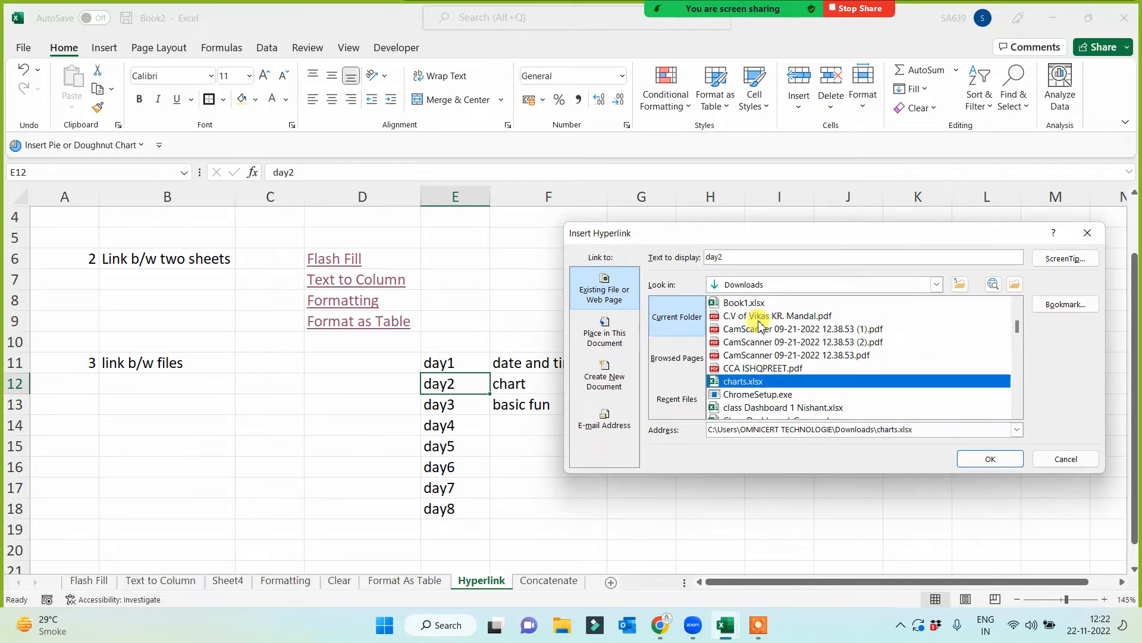
pyautogui.click(998, 459)
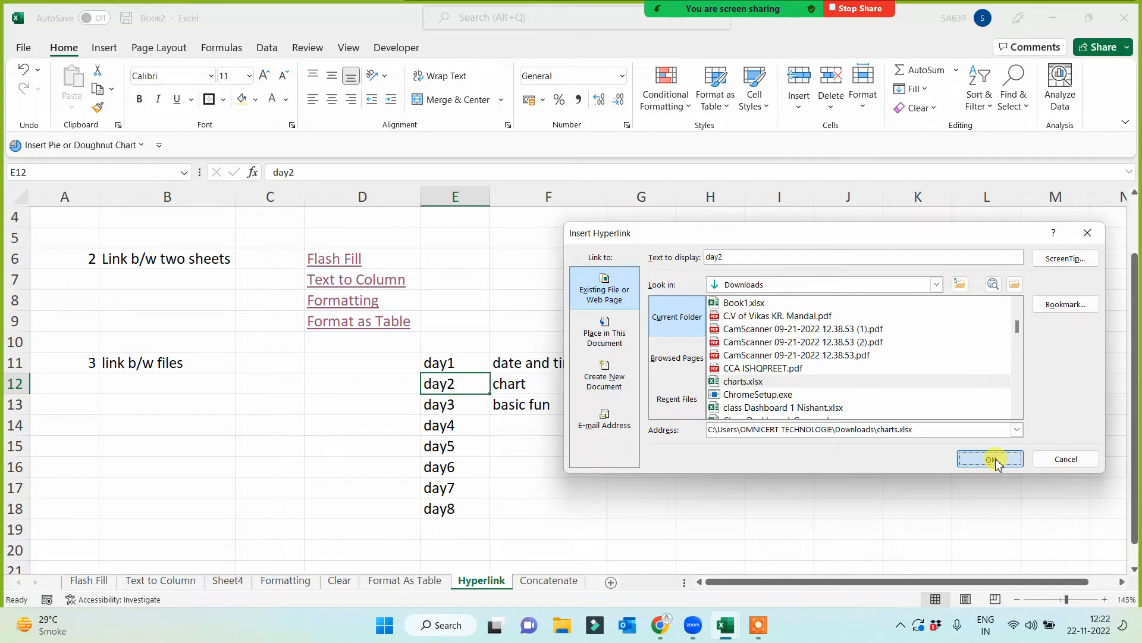
pyautogui.click(793, 463)
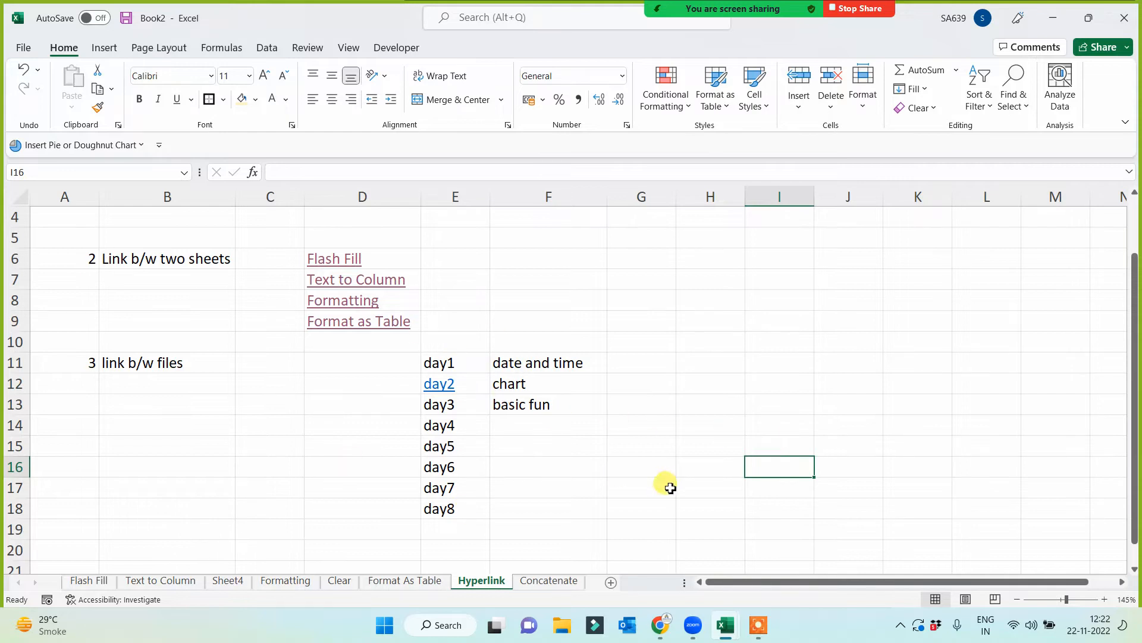
pyautogui.click(651, 505)
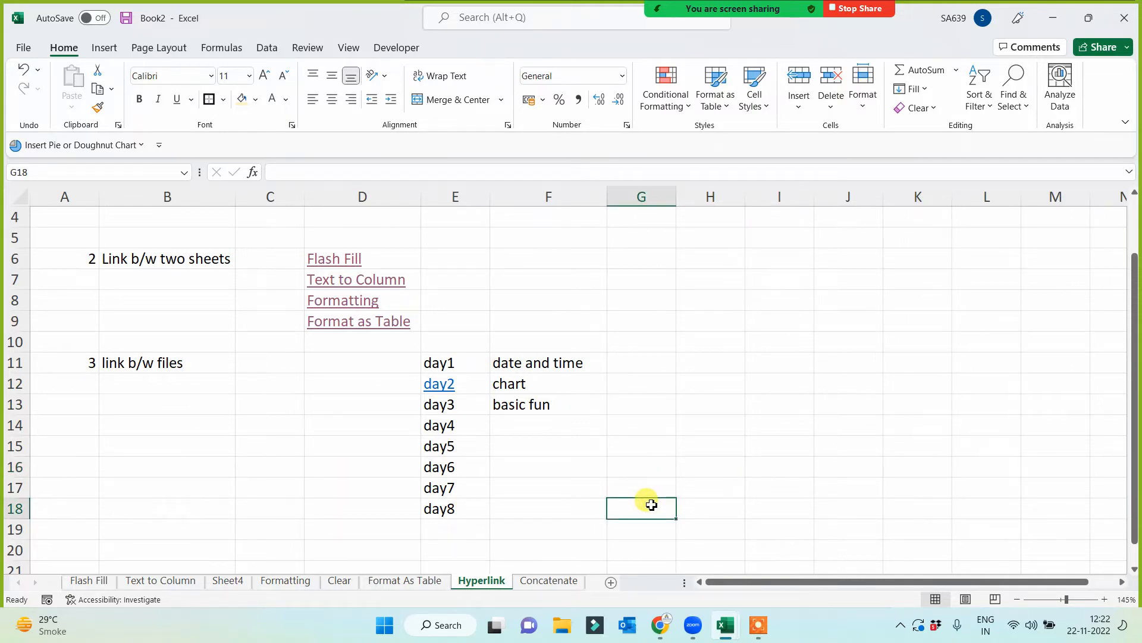
# - Test the day2 link by looking through the first sheets of charts.xlsx, saving the workbook and closing it
pyautogui.click(439, 385)
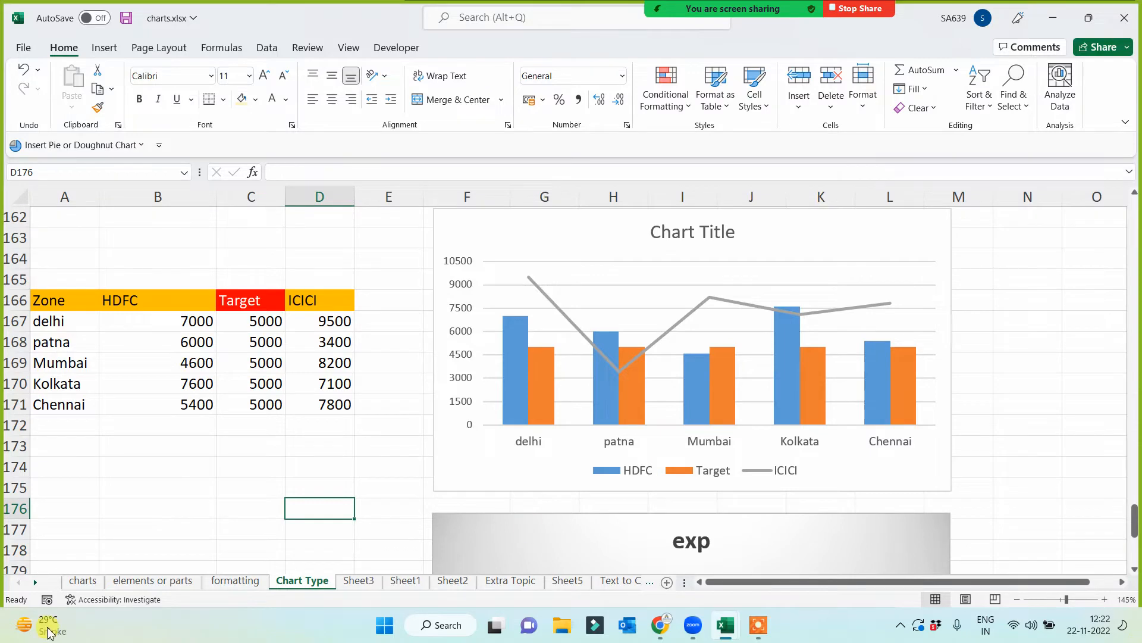
pyautogui.click(241, 580)
pyautogui.click(156, 581)
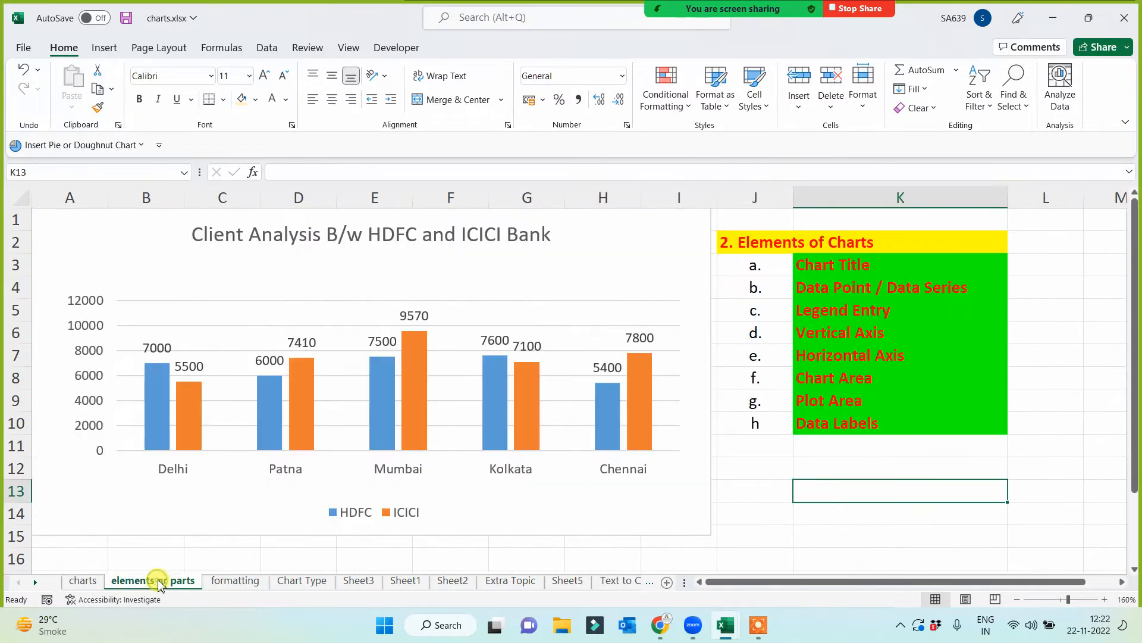
pyautogui.click(83, 580)
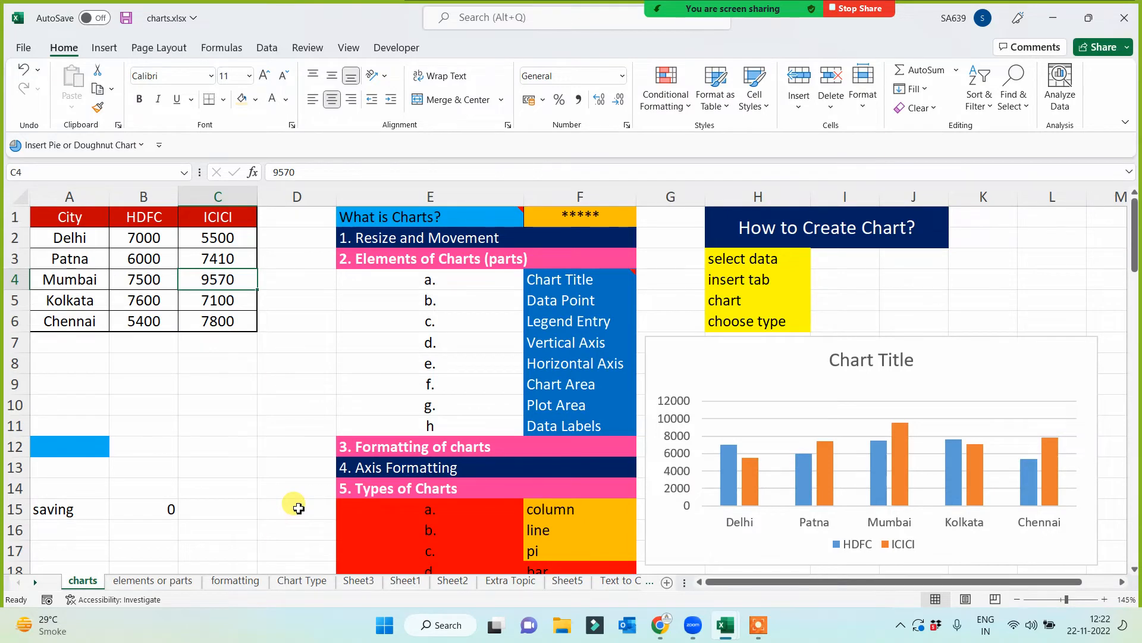
pyautogui.hotkey('ctrl', 's')
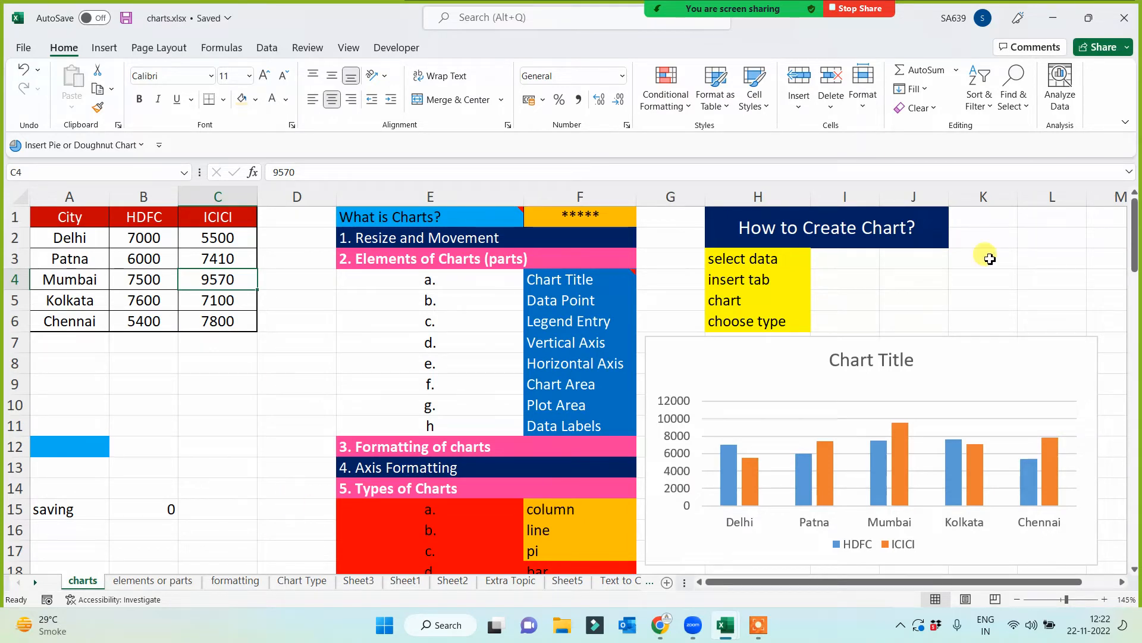
pyautogui.click(1124, 18)
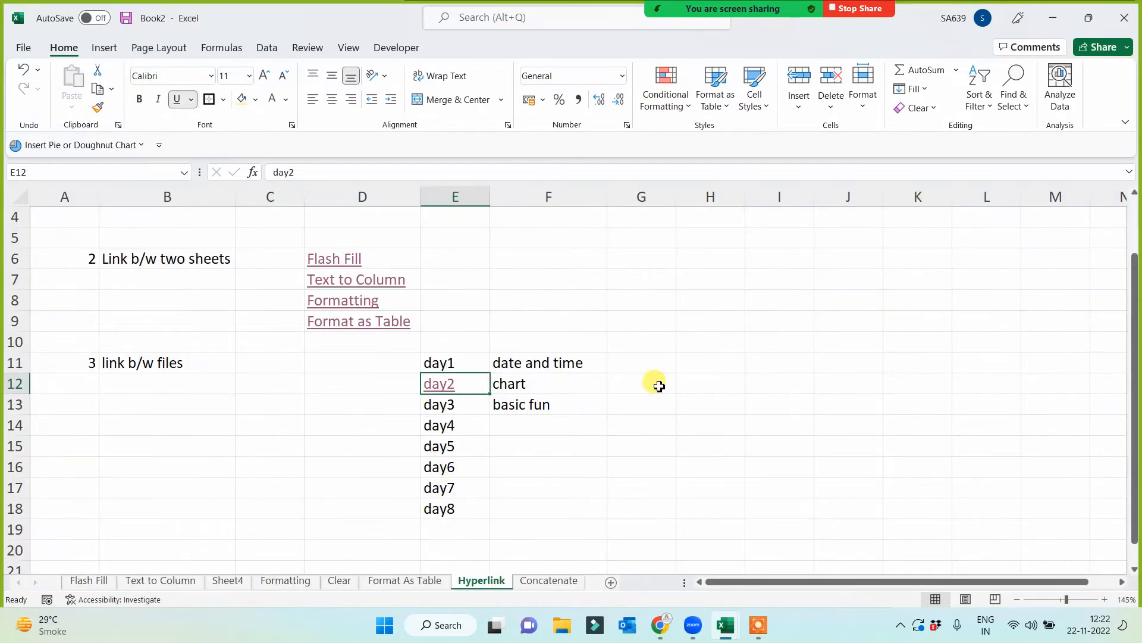
# - Link the day1 cell E11 to the file "Date and Time - Final Sheet.xlsx" in E:\Class Work Data
pyautogui.click(457, 366)
pyautogui.rightClick(457, 366)
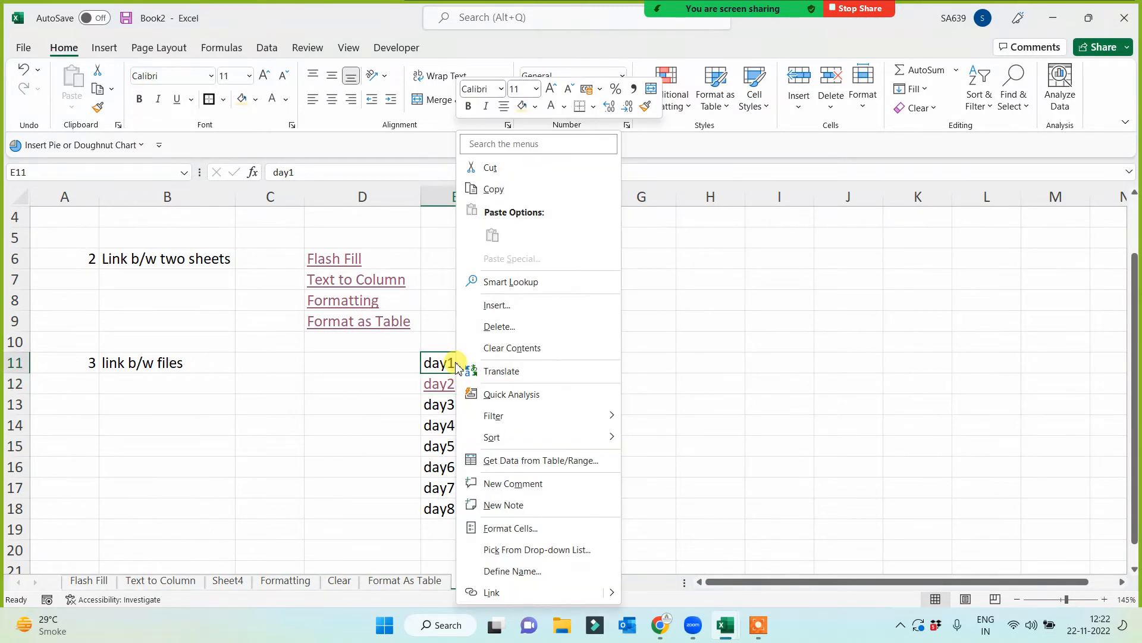
pyautogui.click(505, 594)
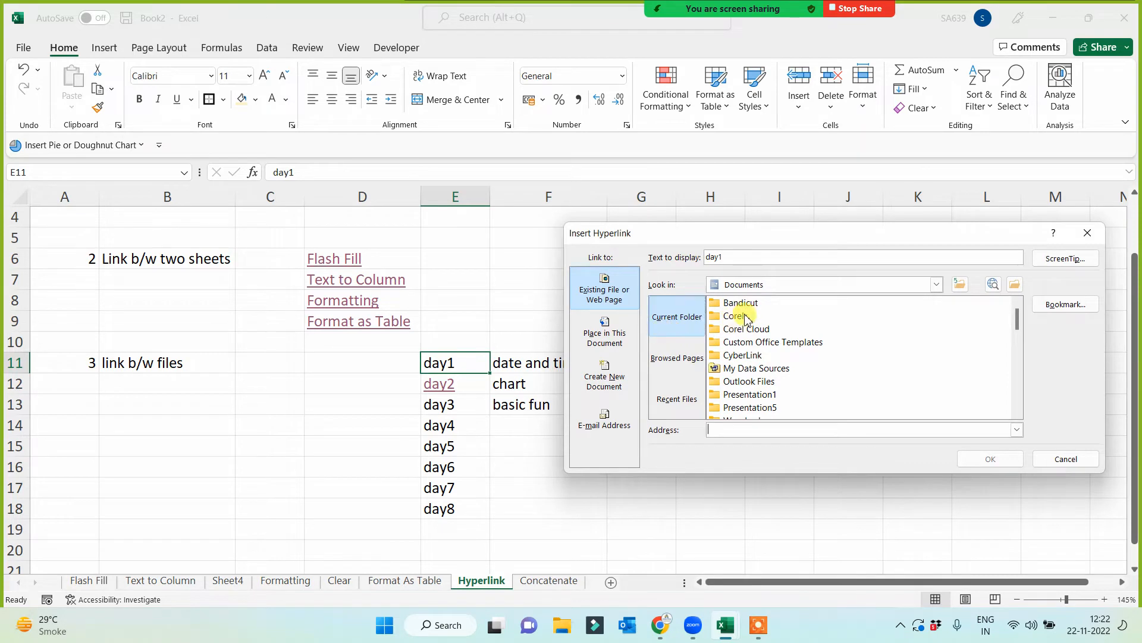
pyautogui.click(776, 286)
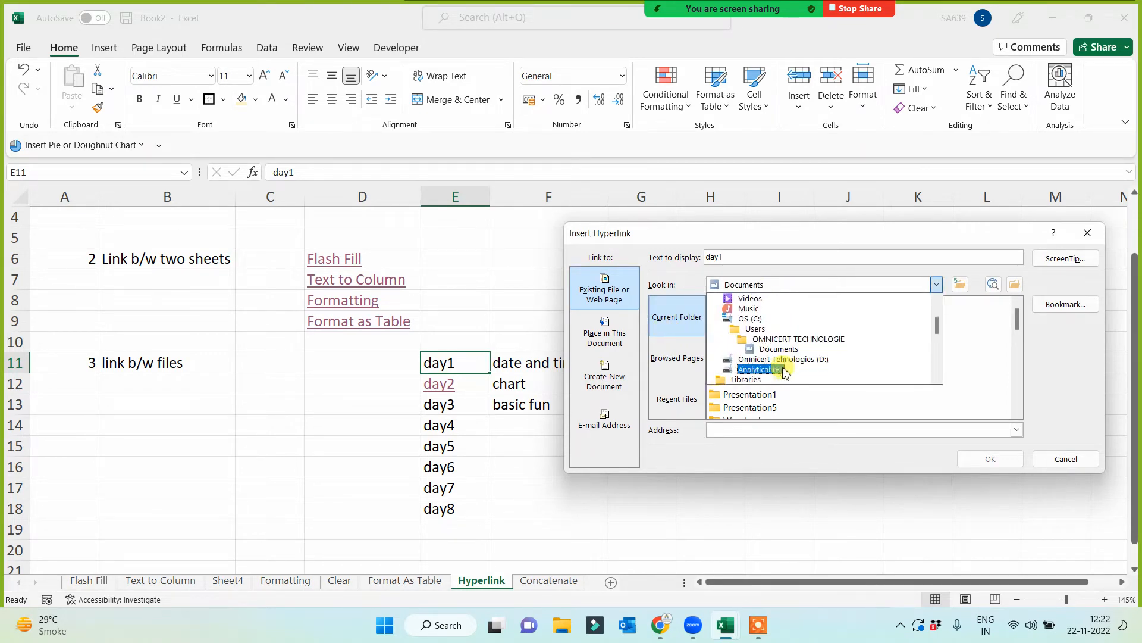
pyautogui.click(754, 366)
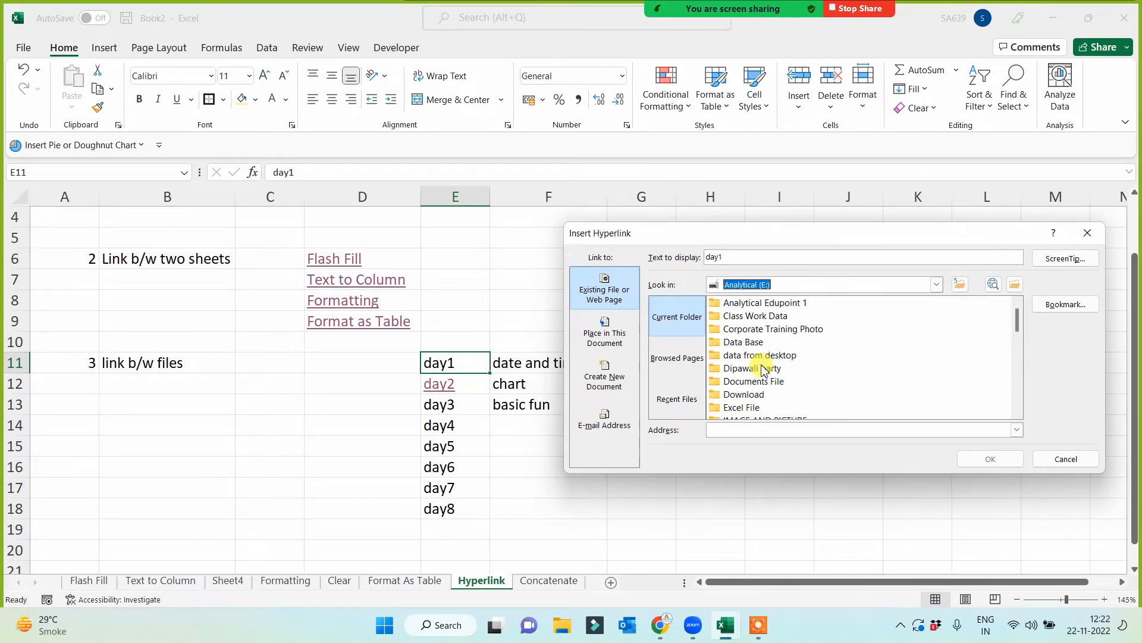
pyautogui.doubleClick(757, 316)
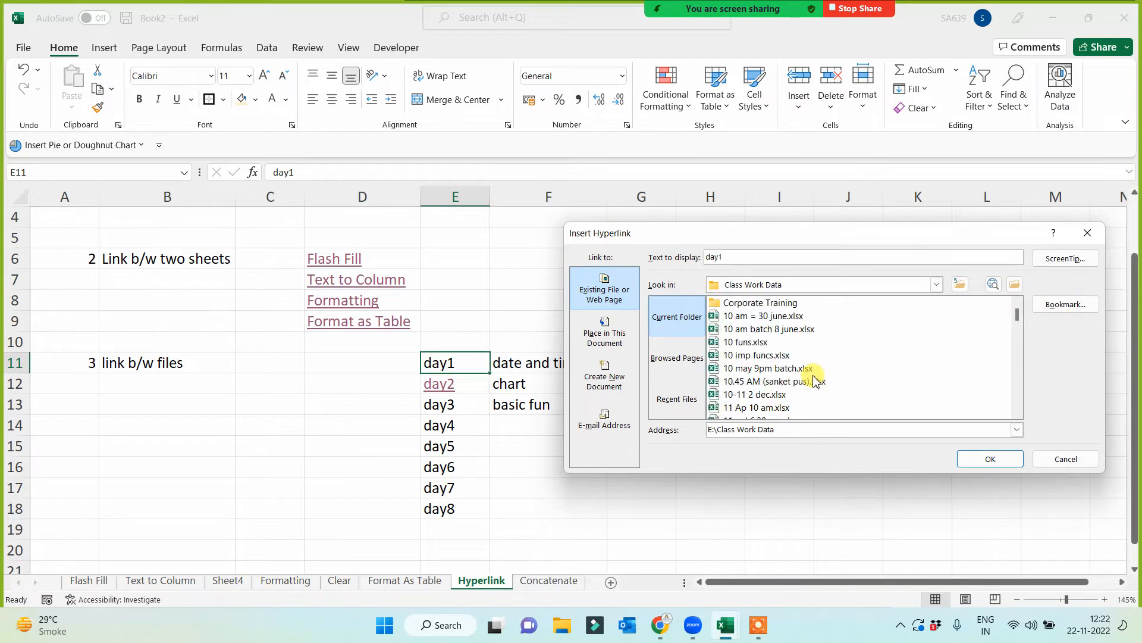
pyautogui.moveTo(1020, 319); pyautogui.dragTo(1020, 348)
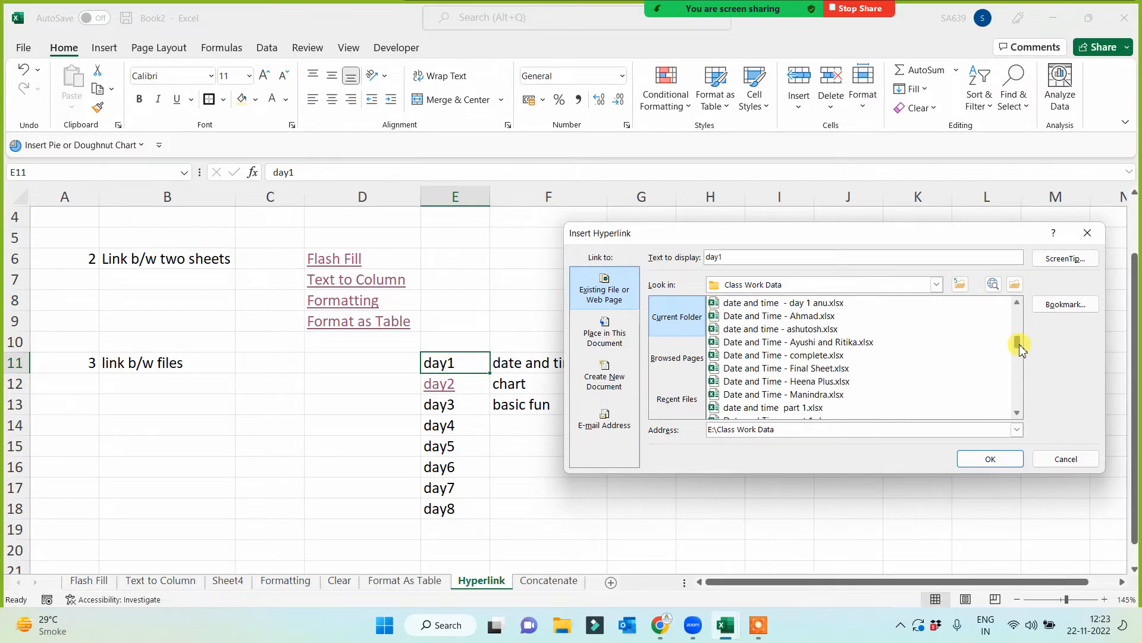
pyautogui.click(757, 368)
pyautogui.click(990, 459)
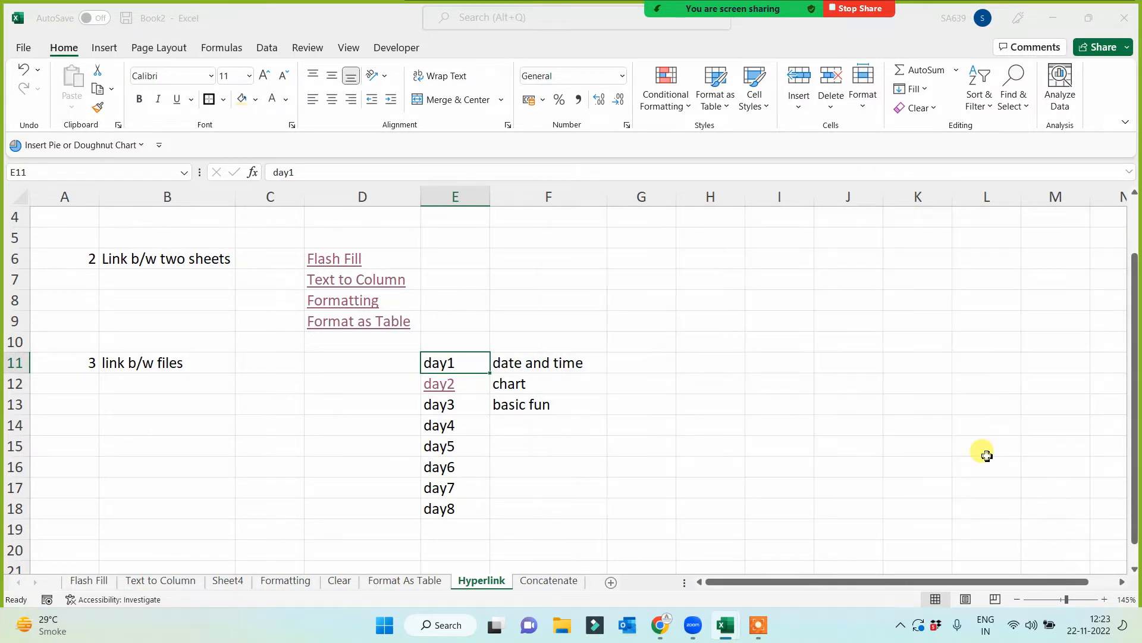
pyautogui.click(617, 447)
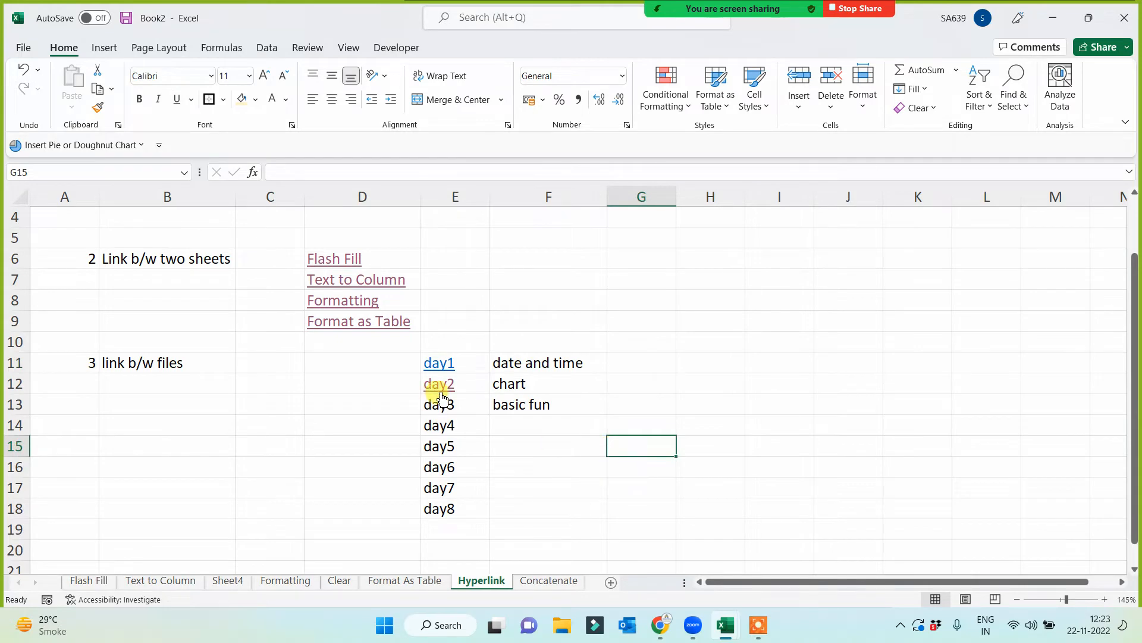
# - Test the day1 link, allowing the file to open, look through each sheet of the linked workbook and close it
pyautogui.click(435, 363)
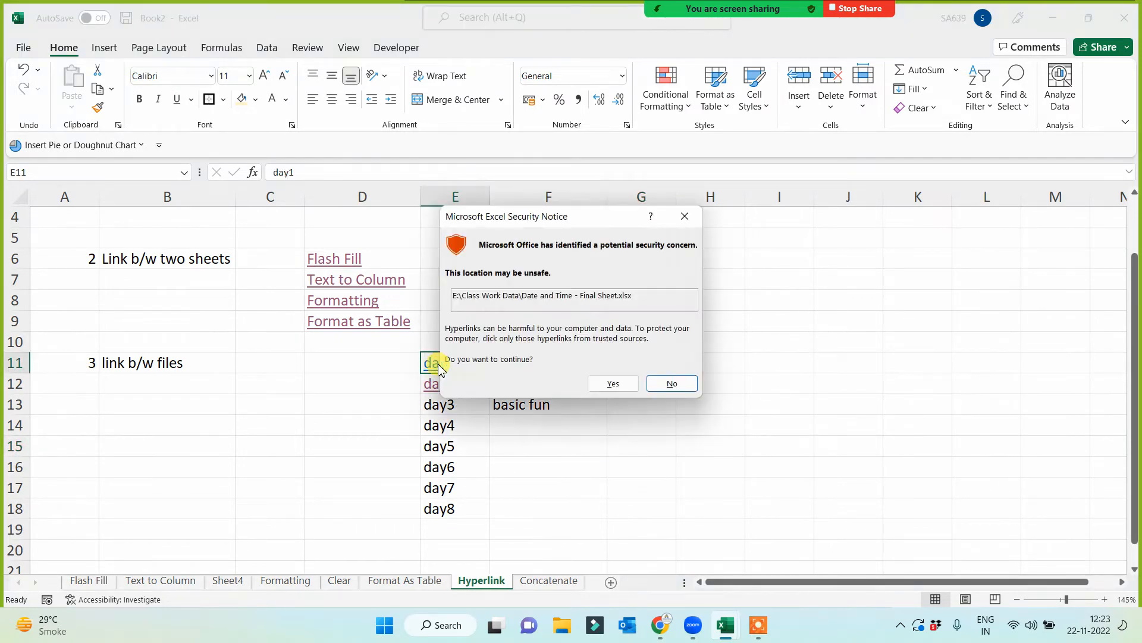
pyautogui.click(612, 382)
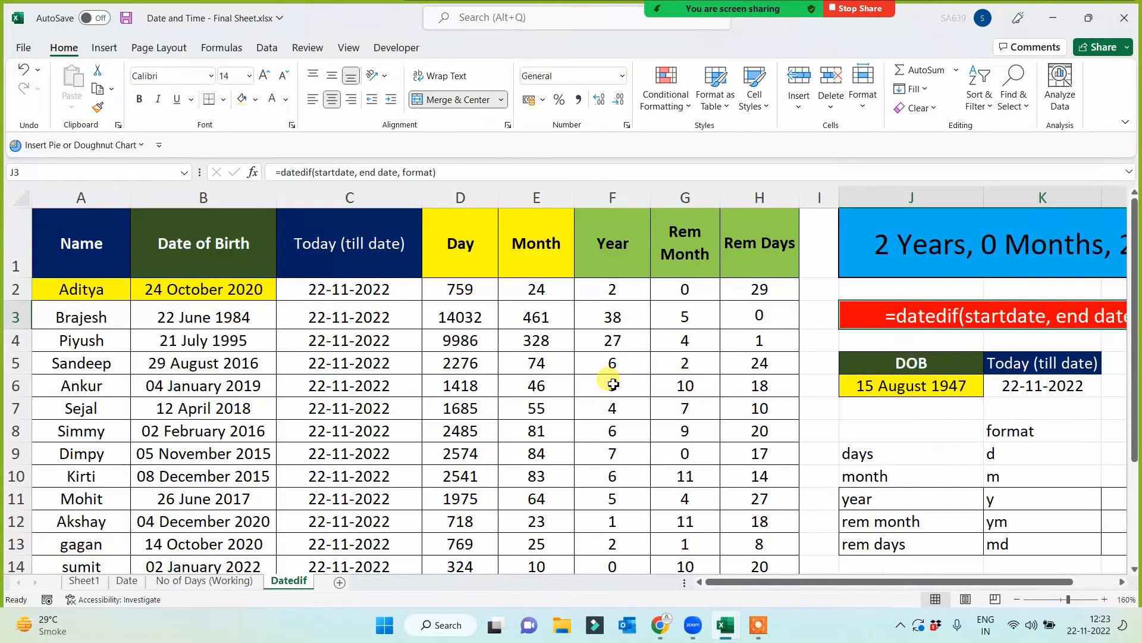
pyautogui.click(89, 578)
pyautogui.click(127, 580)
pyautogui.click(220, 581)
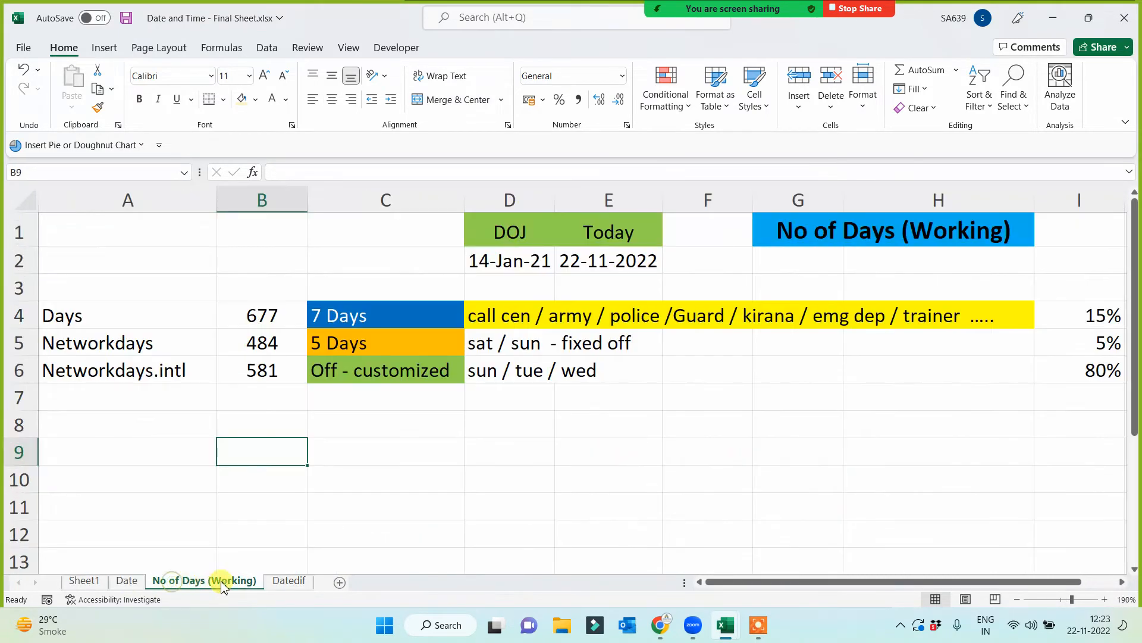
pyautogui.click(285, 581)
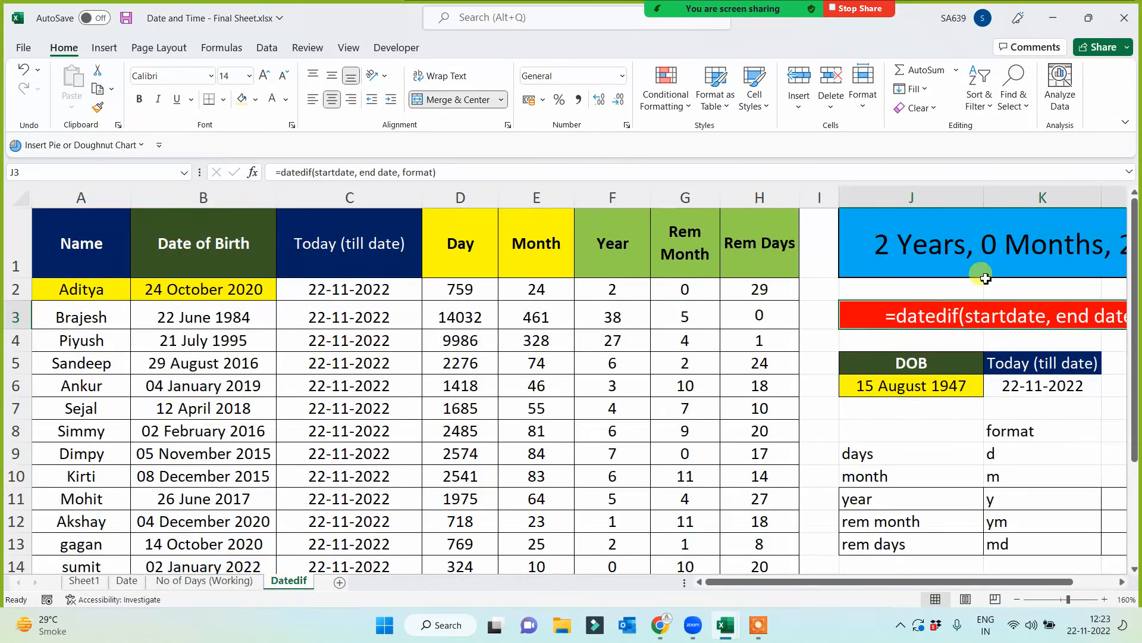
pyautogui.click(1136, 6)
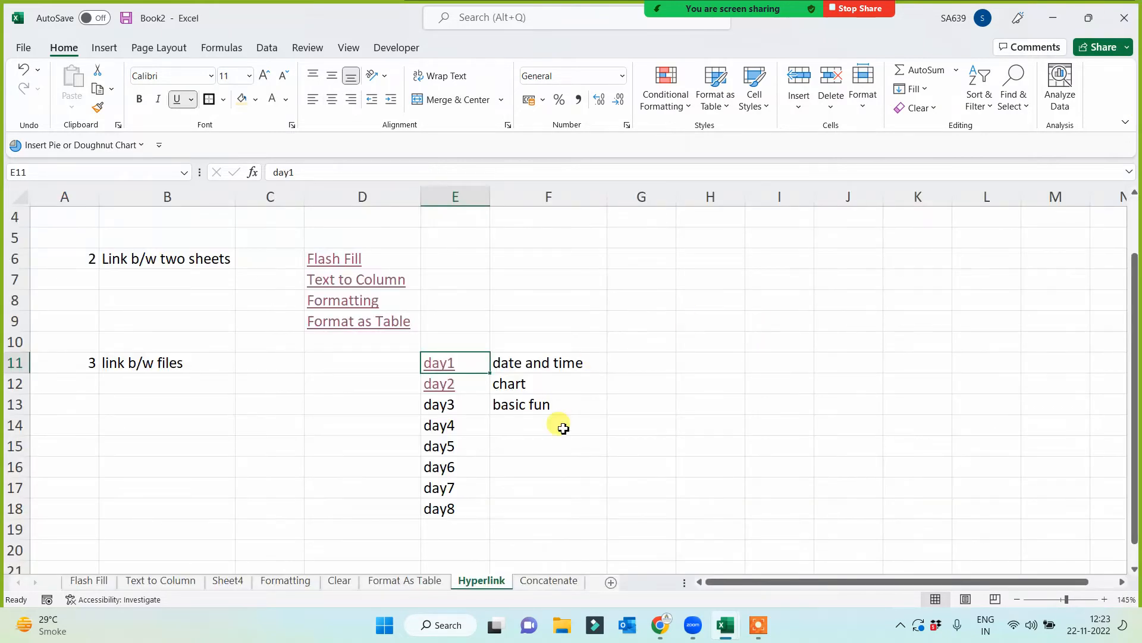
pyautogui.click(517, 451)
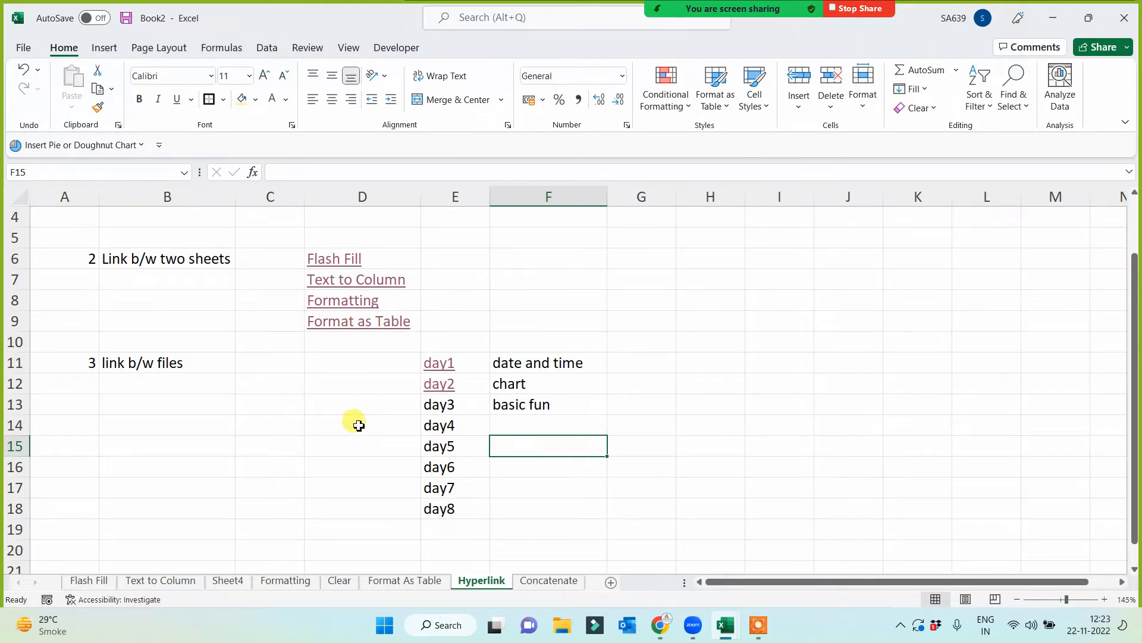
# - Rename the Format As Table sheet as Table
pyautogui.click(414, 582)
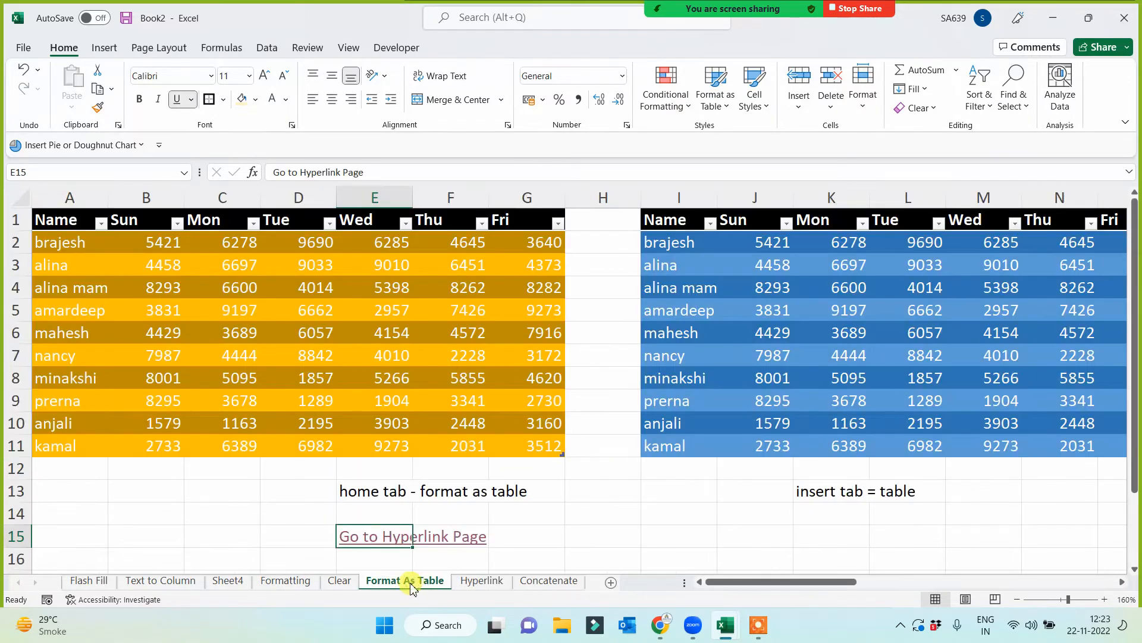
pyautogui.doubleClick(411, 580)
pyautogui.click(413, 581)
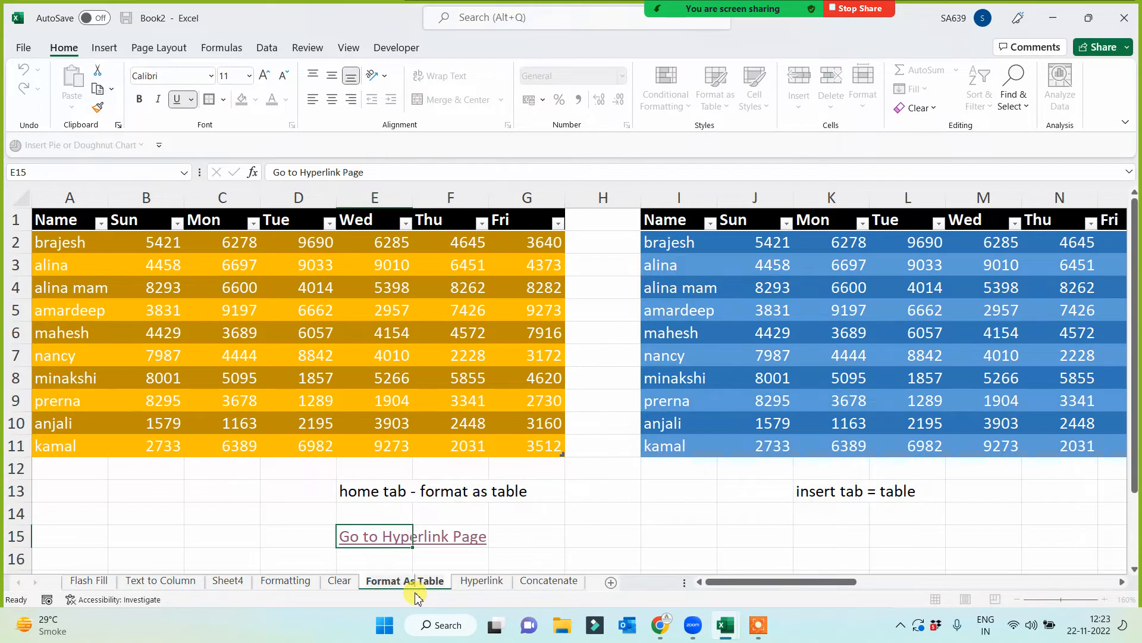
pyautogui.press('BackSpace')
pyautogui.press('BackSpace')
pyautogui.press('BackSpace')
pyautogui.press('BackSpace')
pyautogui.press('BackSpace')
pyautogui.press('BackSpace')
pyautogui.press('BackSpace')
pyautogui.press('BackSpace')
pyautogui.press('BackSpace')
pyautogui.press('BackSpace')
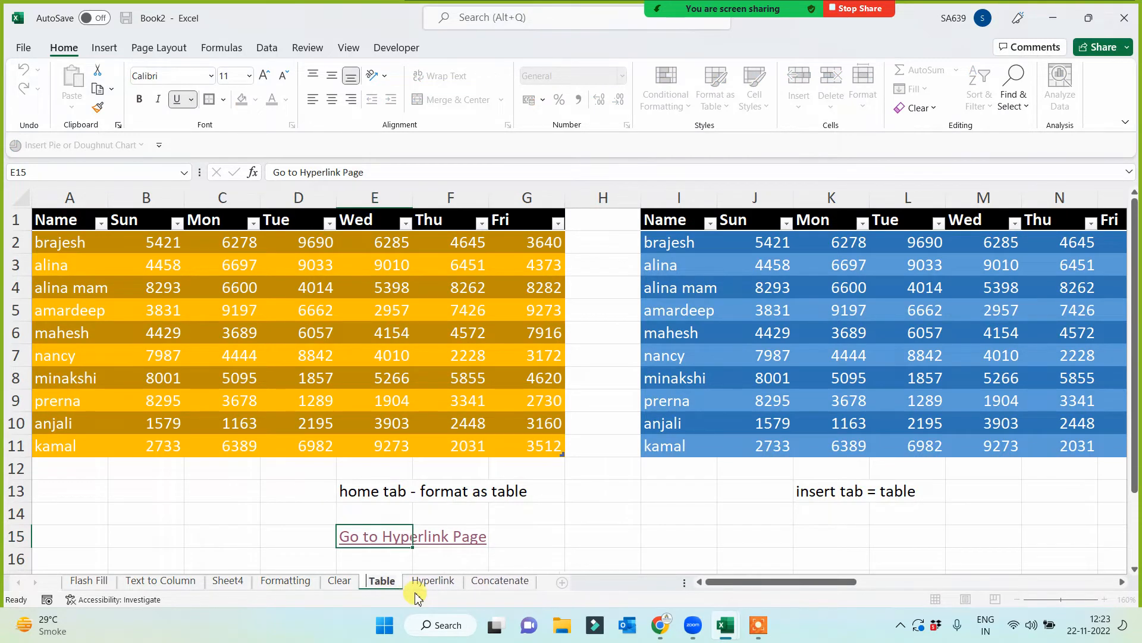
pyautogui.click(586, 515)
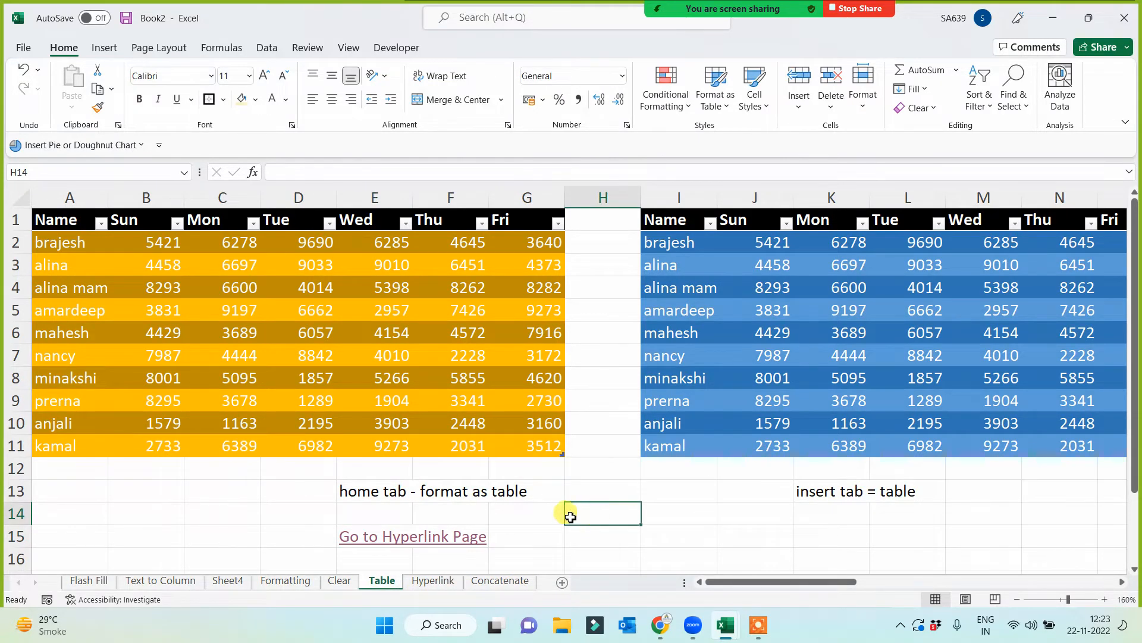
# - Return to the Hyperlink sheet through its "Go to Hyperlink Page" link and test the Format as Table link in D9
pyautogui.click(401, 539)
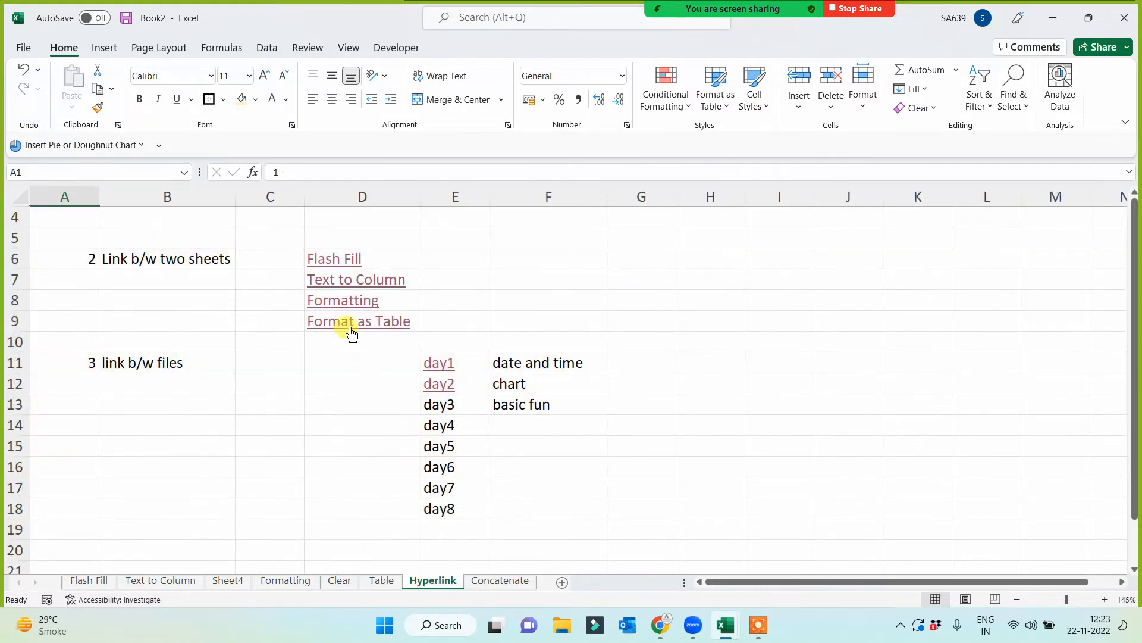
pyautogui.click(347, 327)
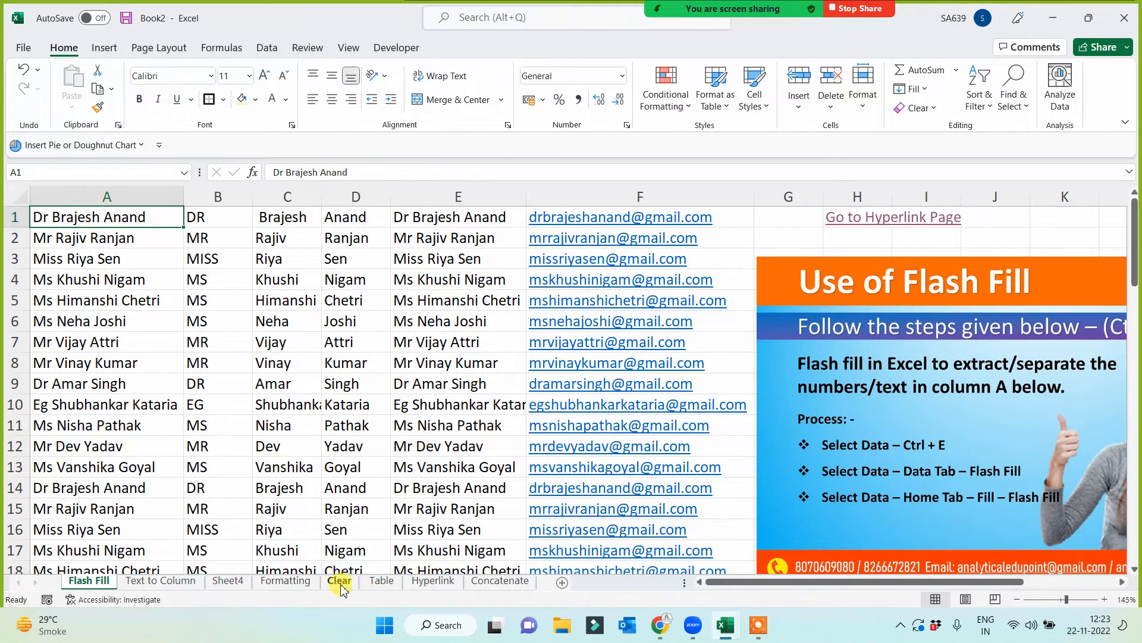
# - Follow the Table sheet's "Go to Hyperlink Page" link and test the Format as Table link in D9 twice more
pyautogui.click(381, 582)
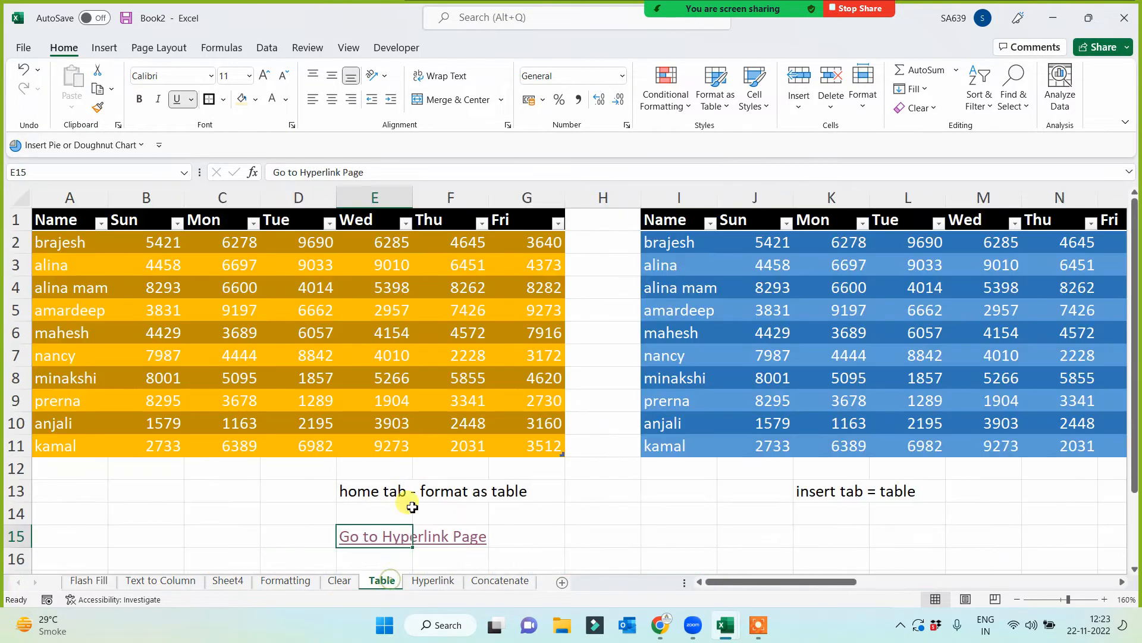
pyautogui.click(393, 537)
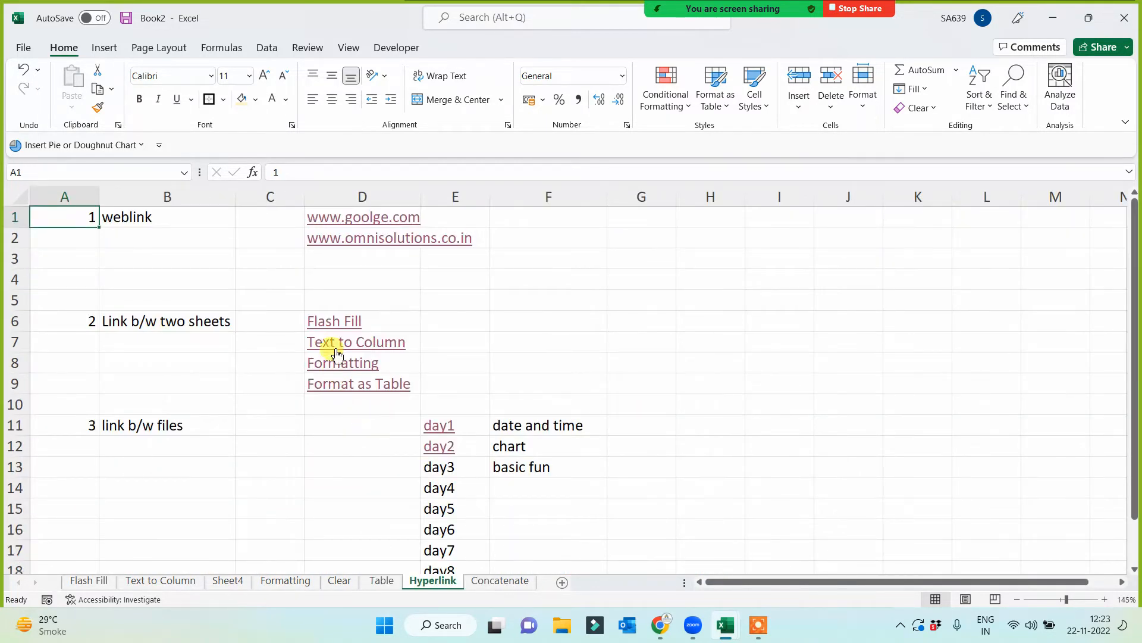
pyautogui.click(337, 391)
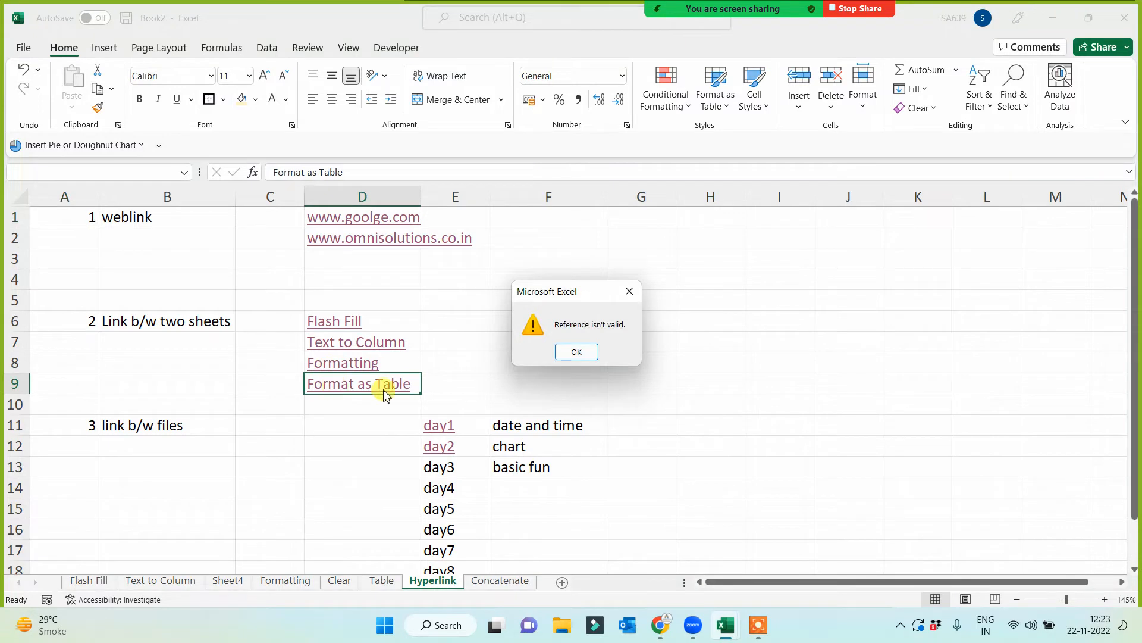
pyautogui.click(573, 353)
pyautogui.click(362, 455)
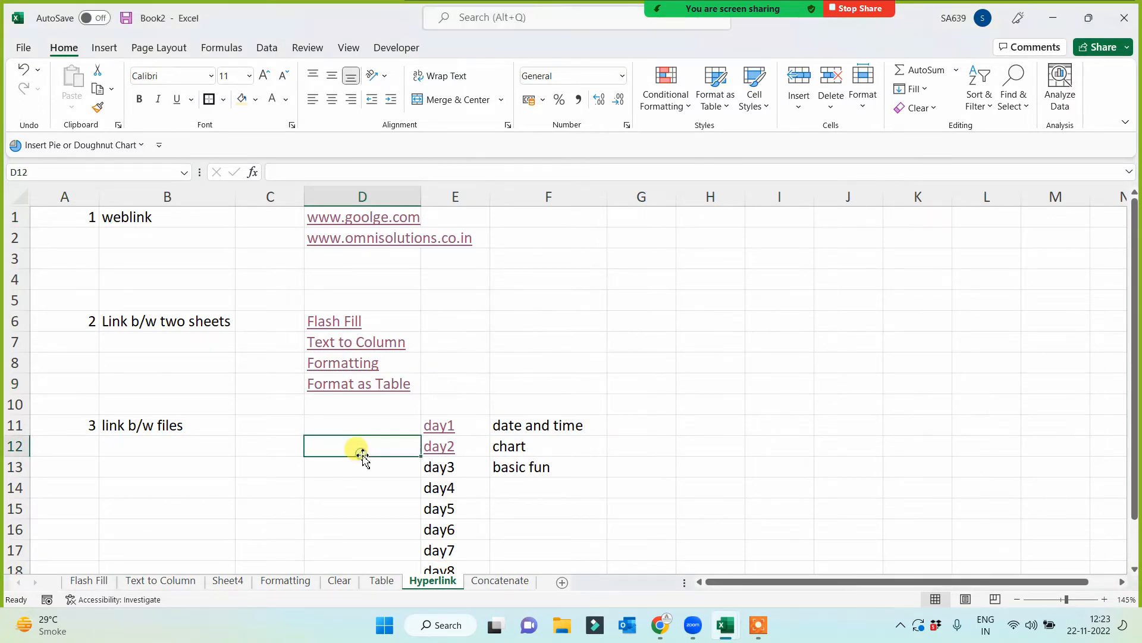
pyautogui.click(353, 389)
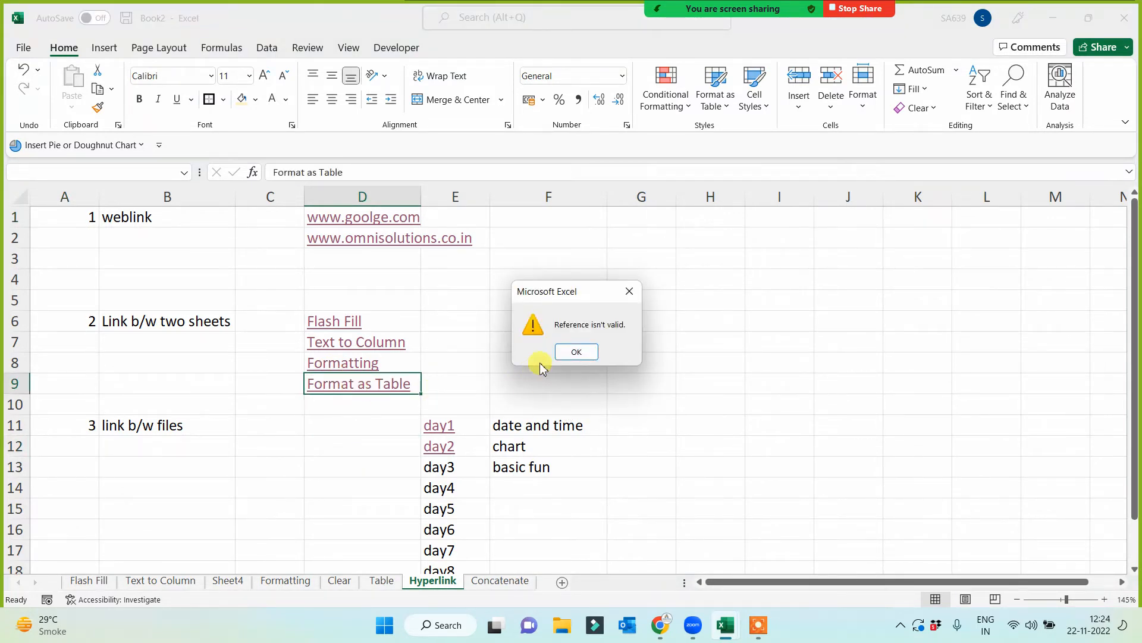
pyautogui.click(576, 352)
pyautogui.click(319, 471)
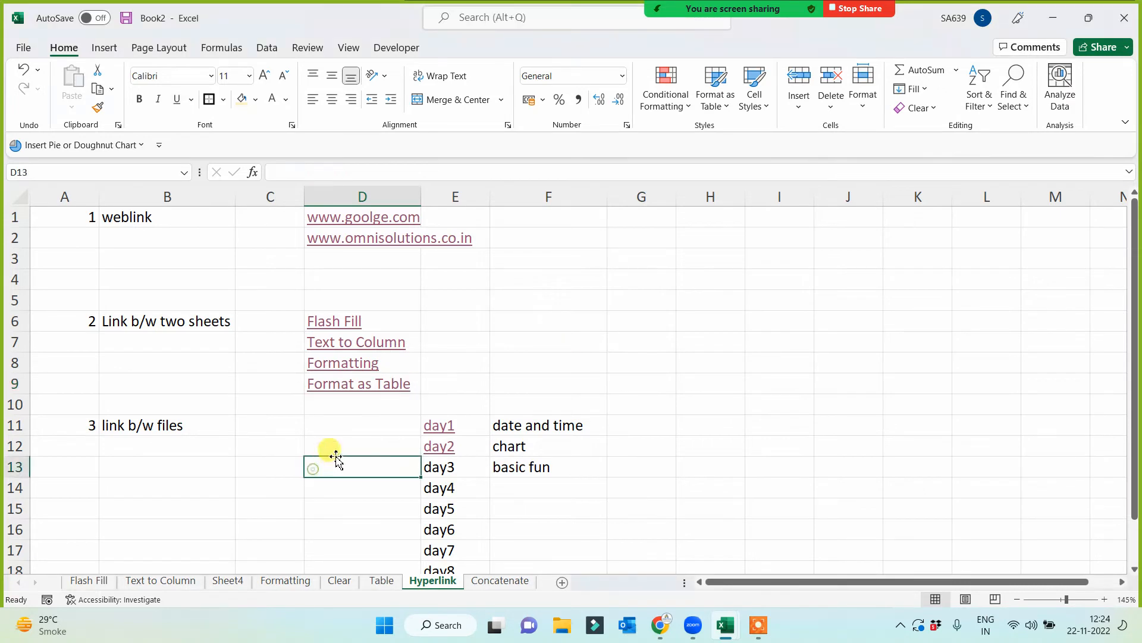
# - Remove the hyperlink from cell D9 on the Hyperlink sheet and change the cell's text to Table
pyautogui.rightClick(355, 394)
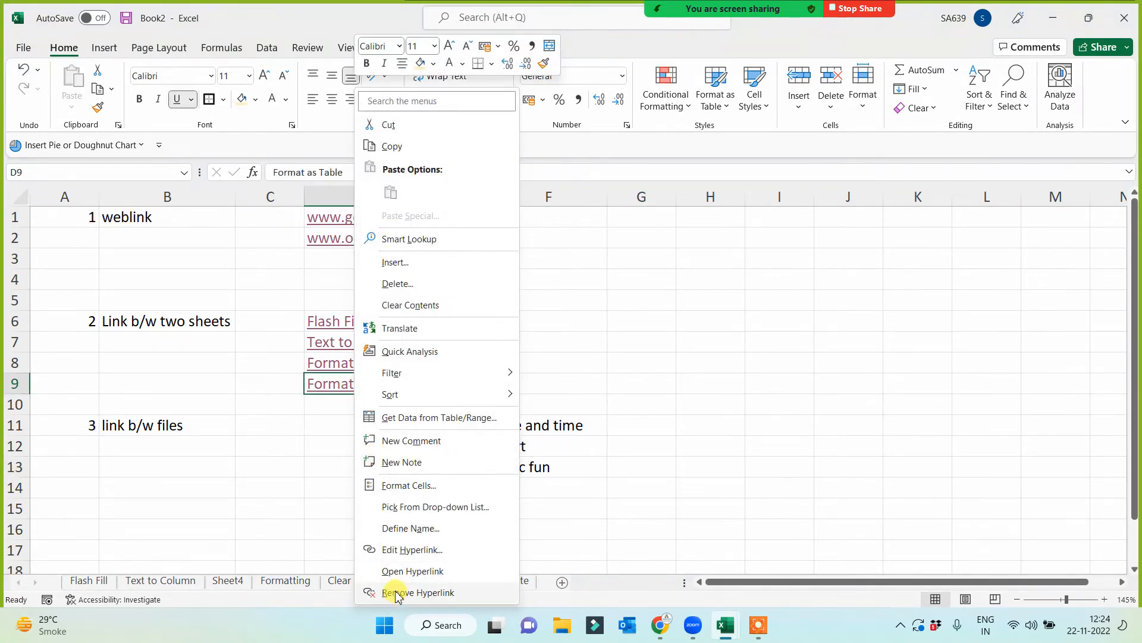
pyautogui.click(394, 592)
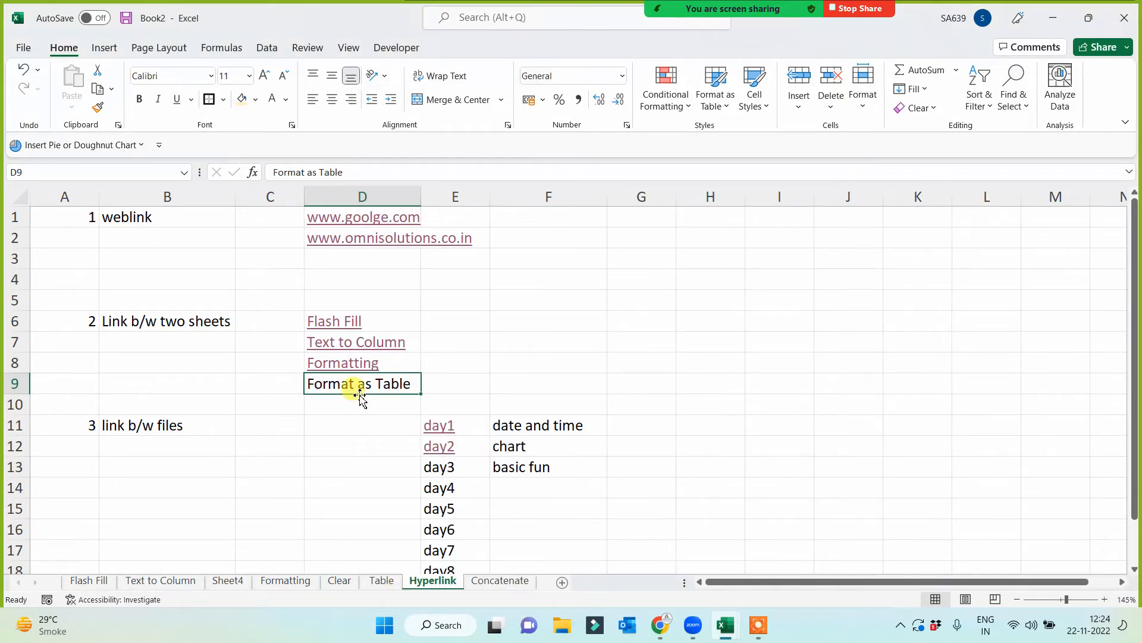
pyautogui.write('Table')
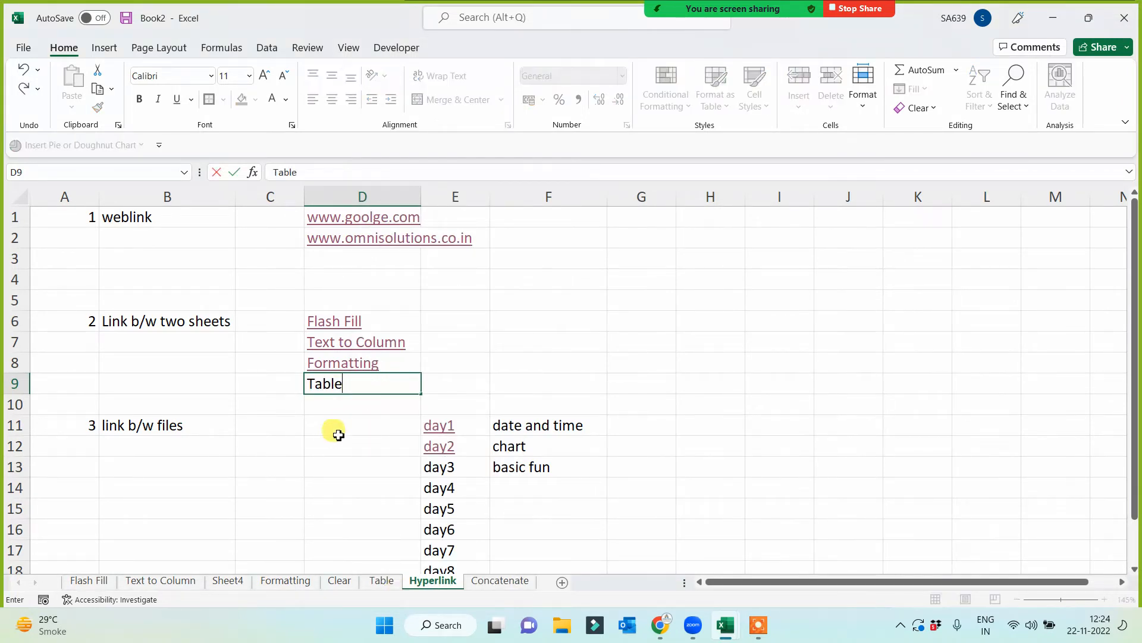
pyautogui.click(331, 440)
# - Link cell D9 to cell A1 of the Table sheet in this document and test the new link
pyautogui.click(359, 383)
pyautogui.rightClick(369, 400)
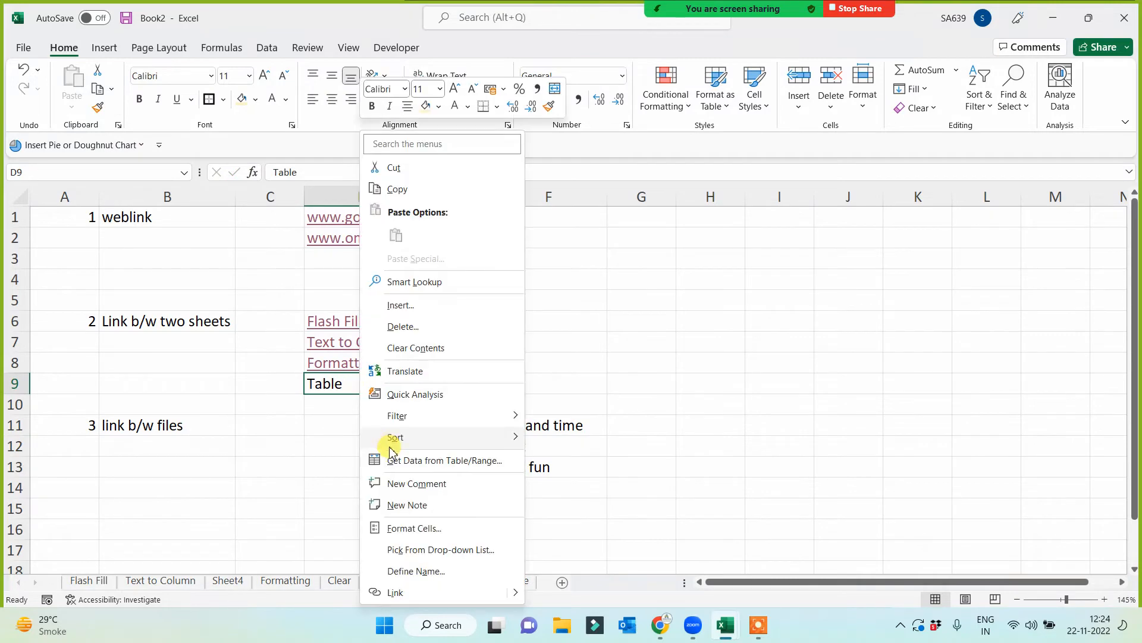
pyautogui.click(396, 592)
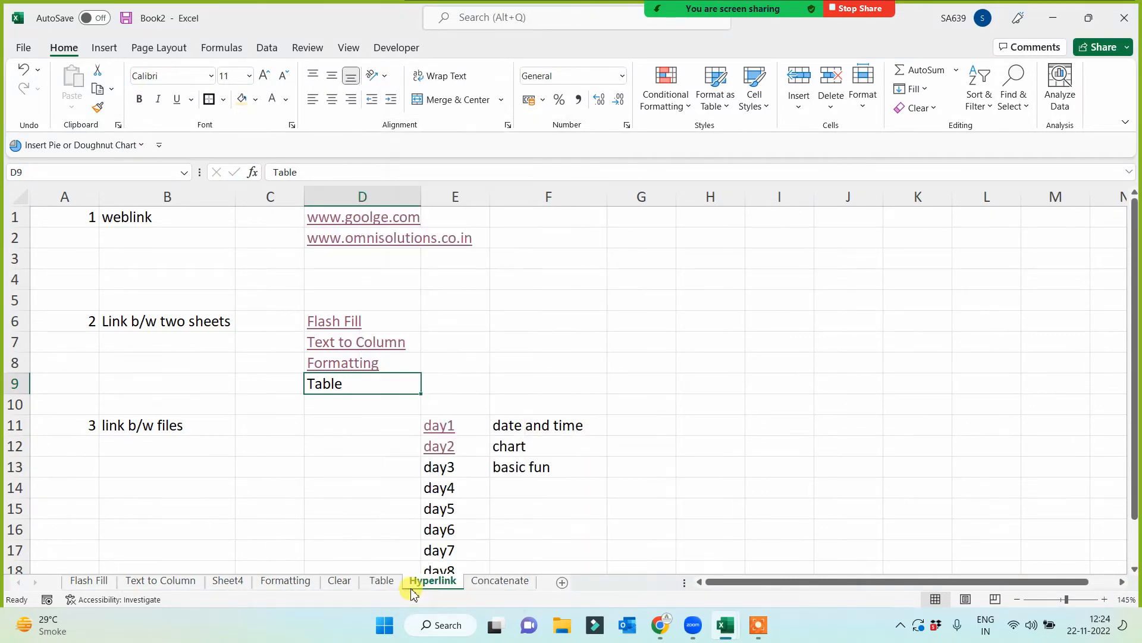
pyautogui.click(605, 338)
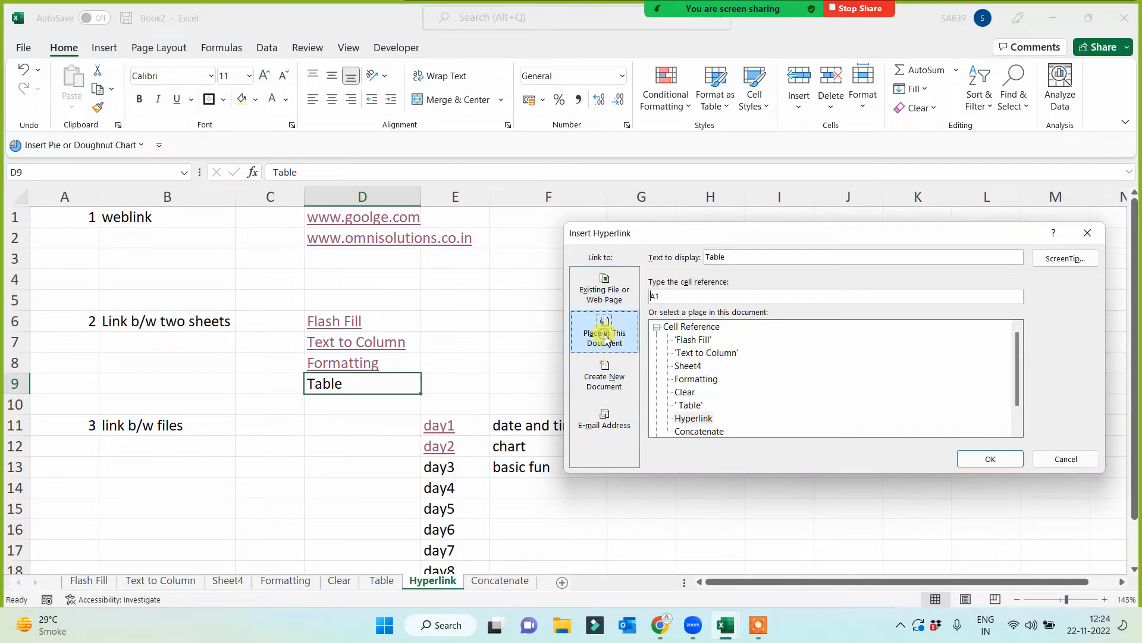
pyautogui.click(691, 406)
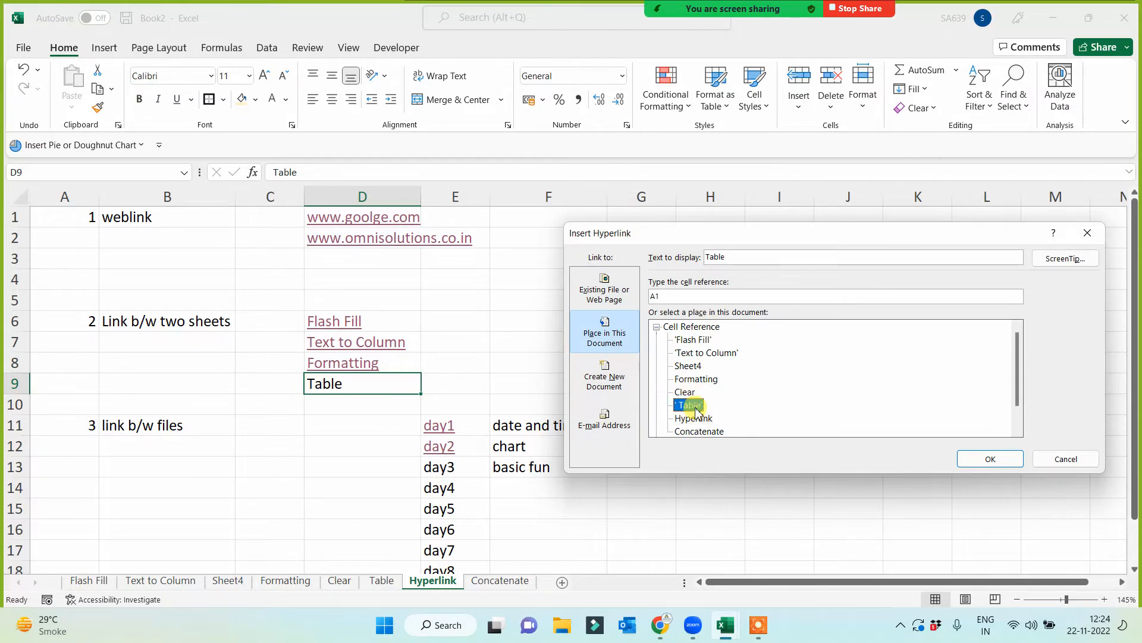
pyautogui.click(968, 459)
pyautogui.click(339, 416)
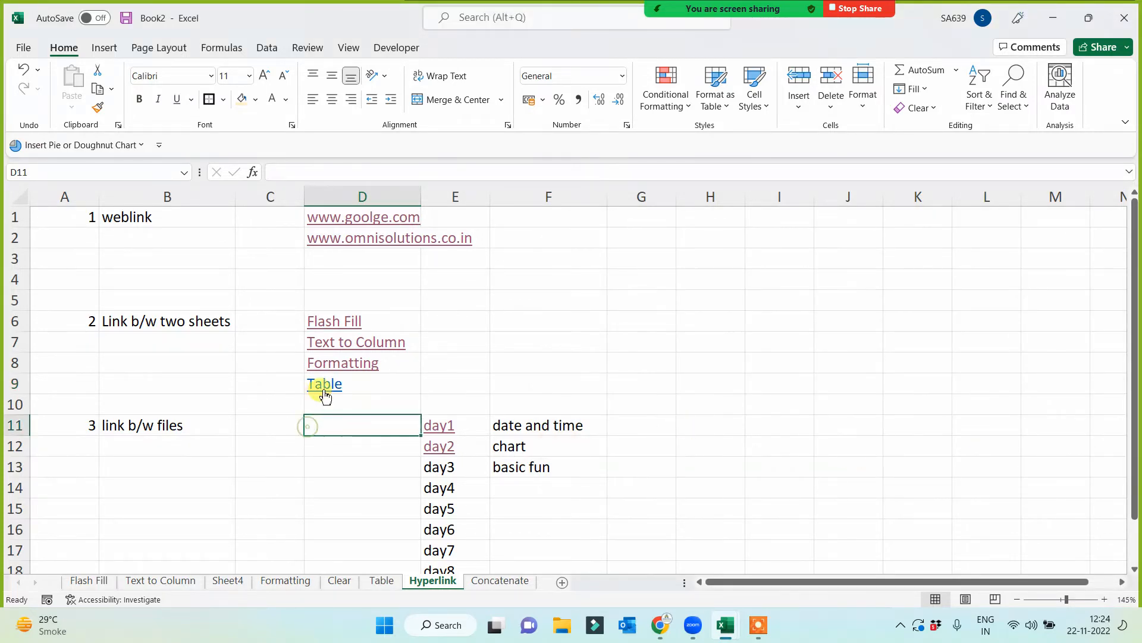
pyautogui.click(324, 385)
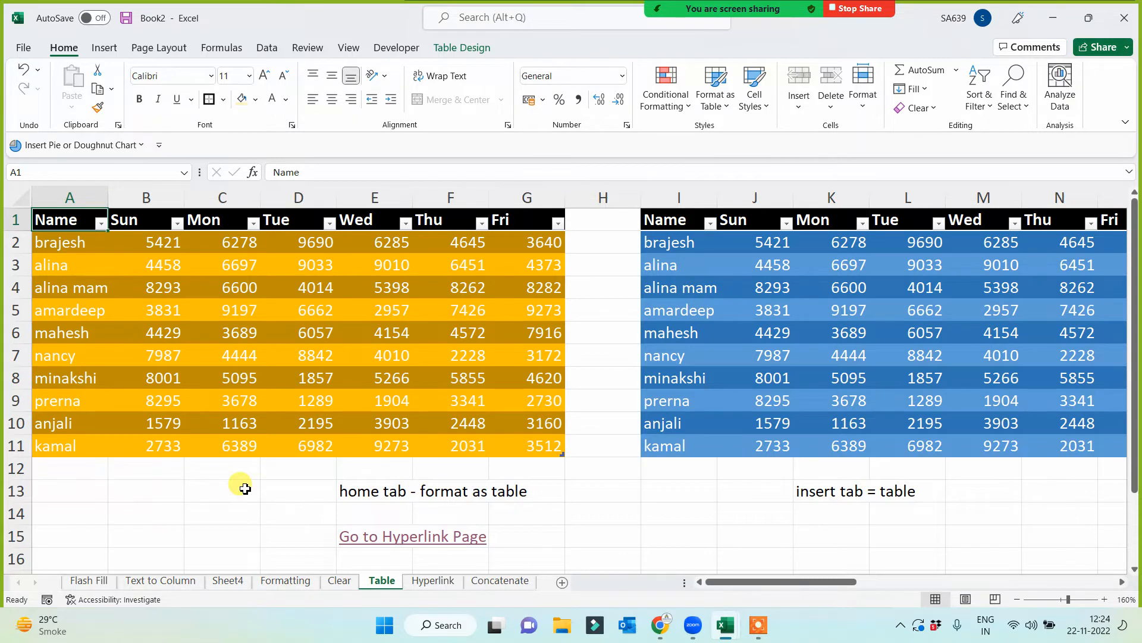
# - Switch to File Explorer from the desktop and cut charts.xlsx from the Downloads folder
pyautogui.press('super+d')
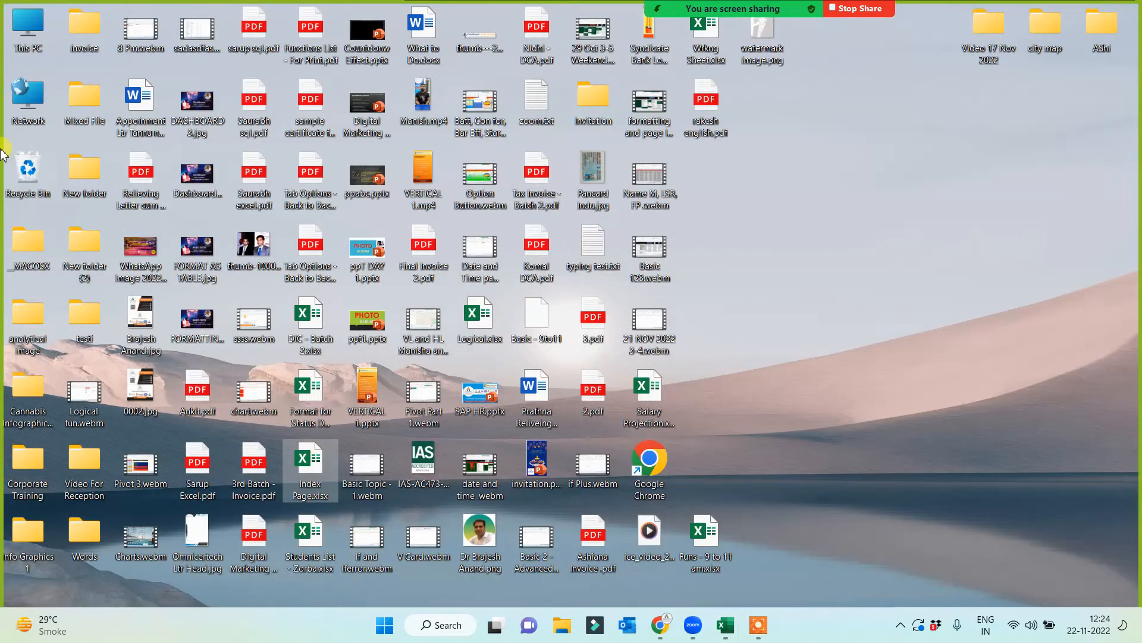
pyautogui.doubleClick(30, 28)
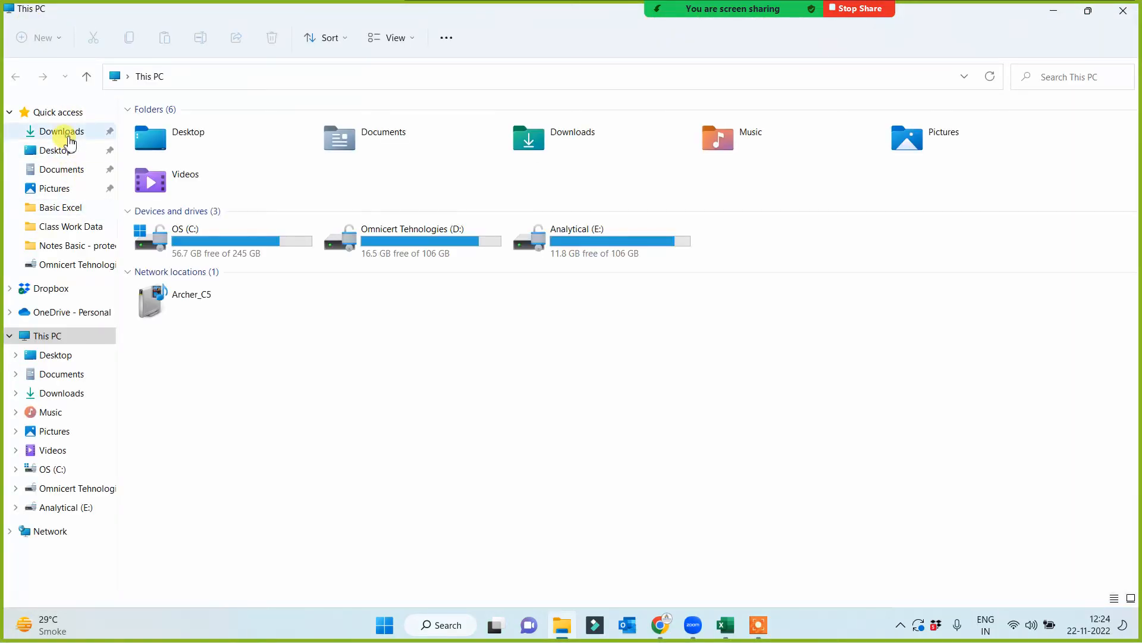
pyautogui.click(64, 131)
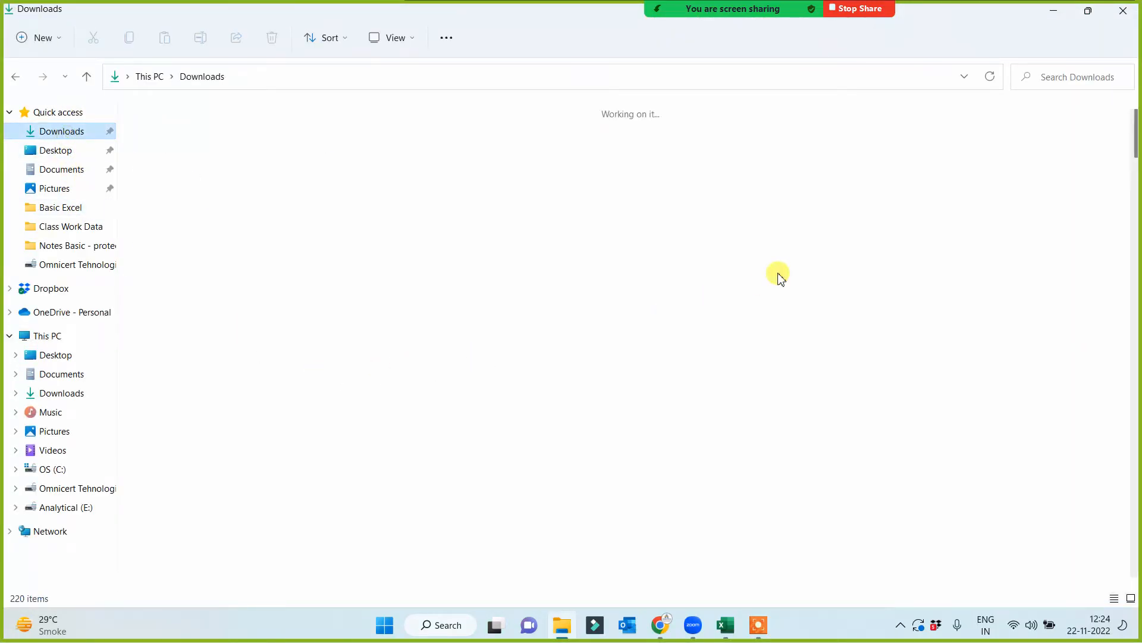
pyautogui.click(190, 208)
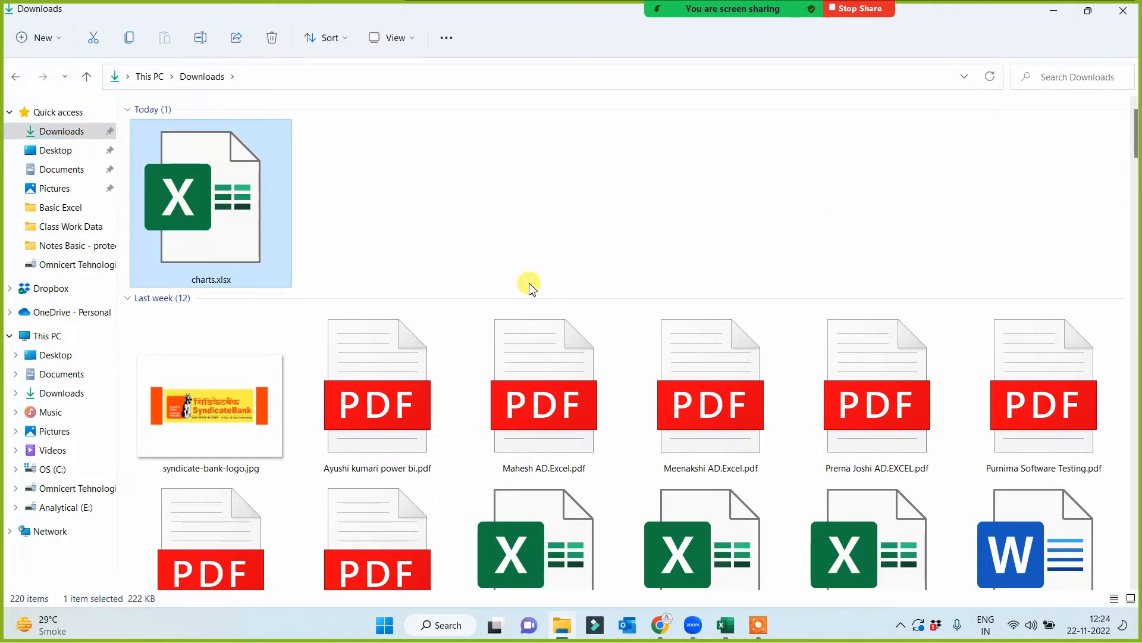
pyautogui.hotkey('ctrl', 'x')
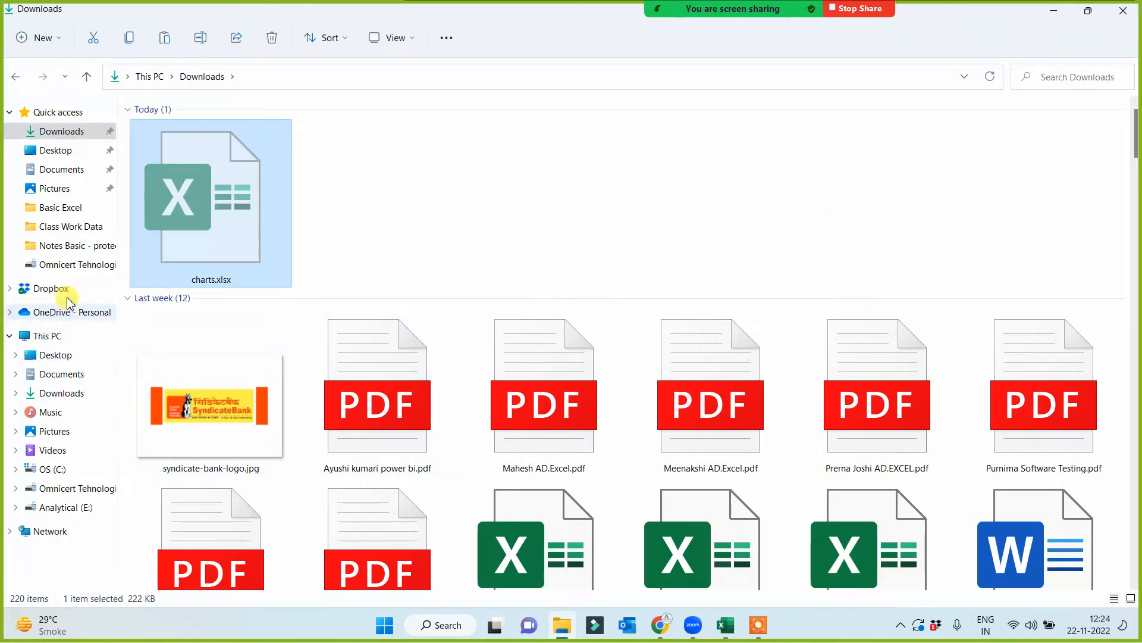
# - Paste charts.xlsx into E:\Class Work Data and close the File Explorer window
pyautogui.click(67, 226)
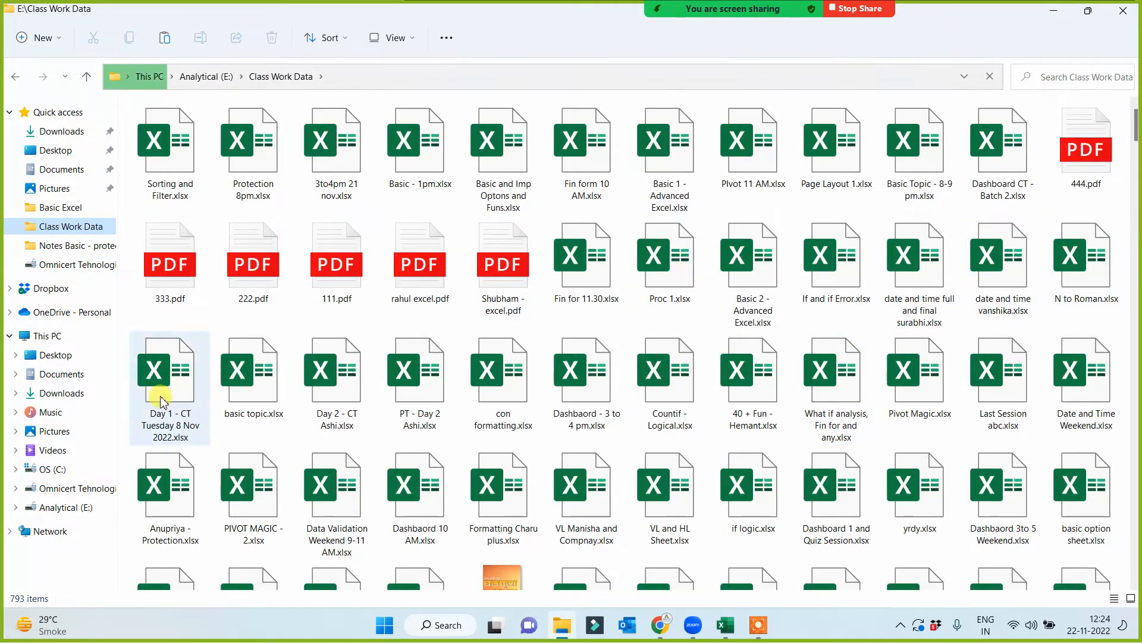
pyautogui.scroll(-5, 535, 523)
pyautogui.scroll(-10, 581, 556)
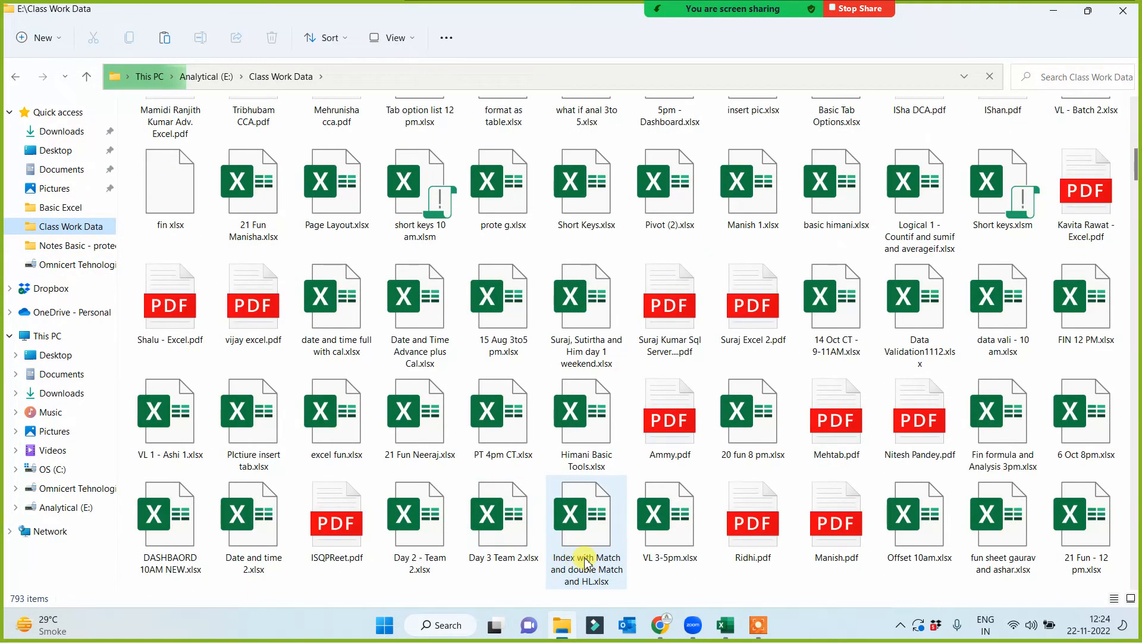
pyautogui.scroll(-5, 753, 592)
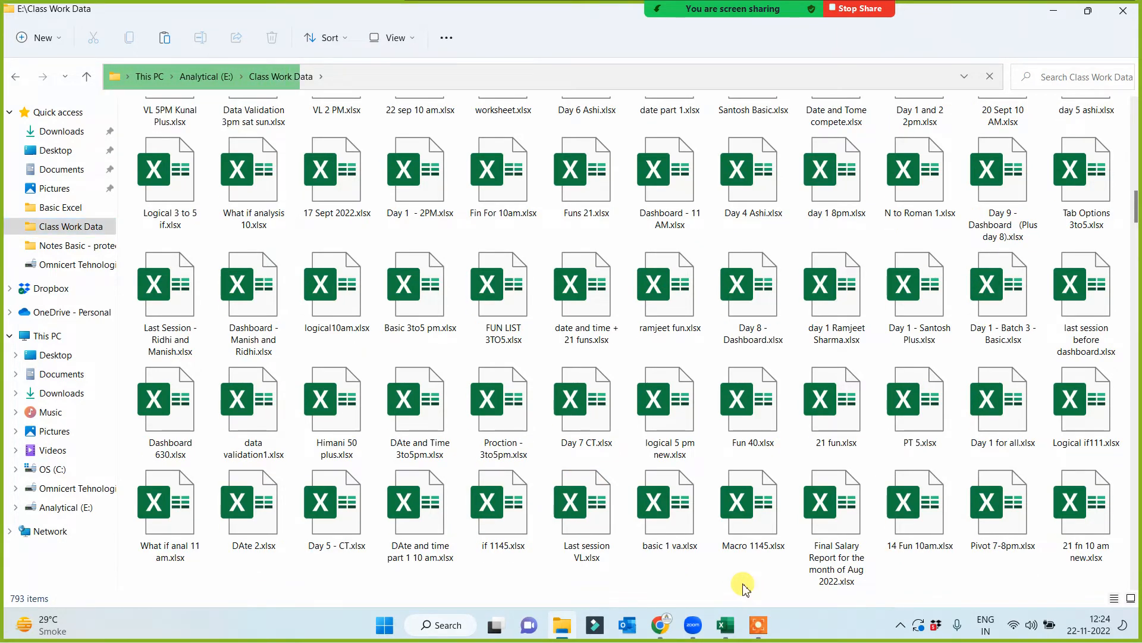
pyautogui.rightClick(744, 586)
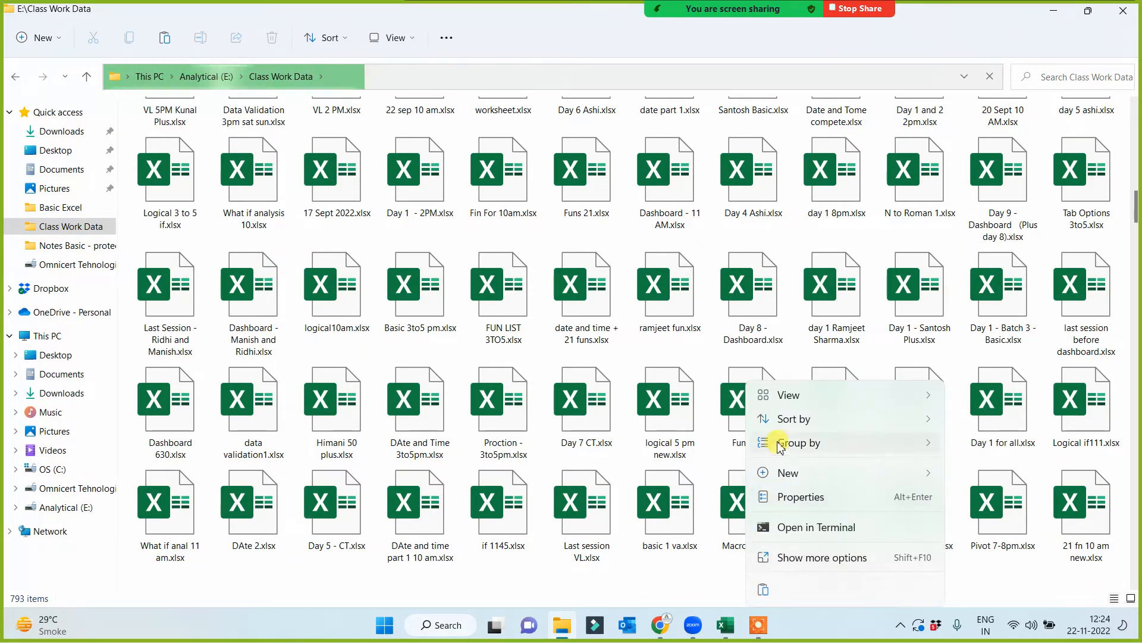
pyautogui.moveTo(783, 446)
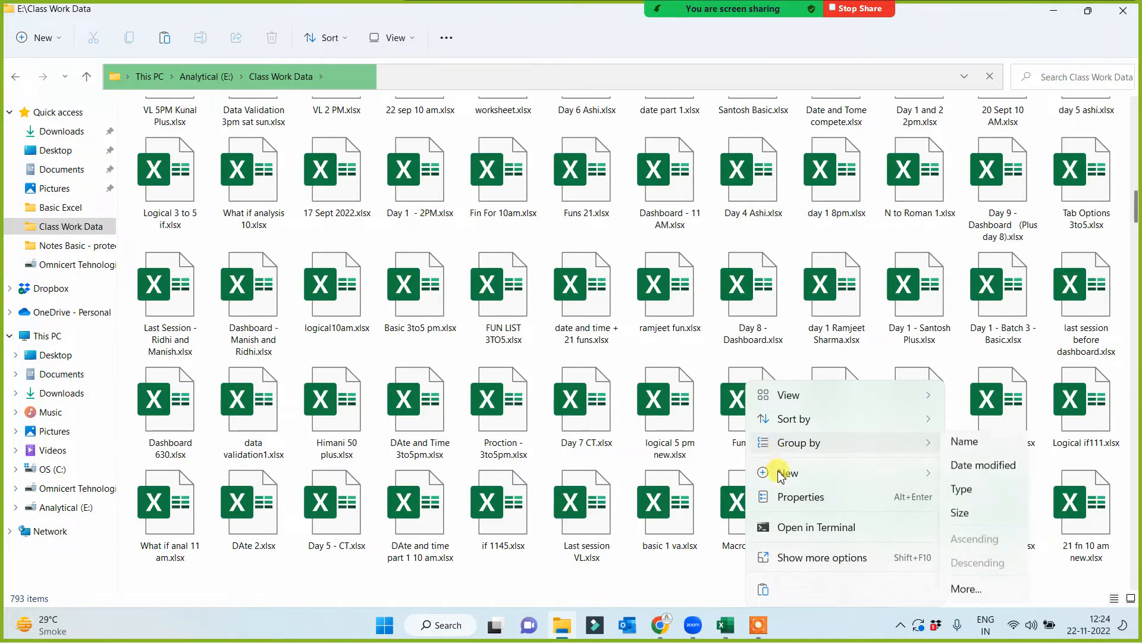
pyautogui.click(766, 590)
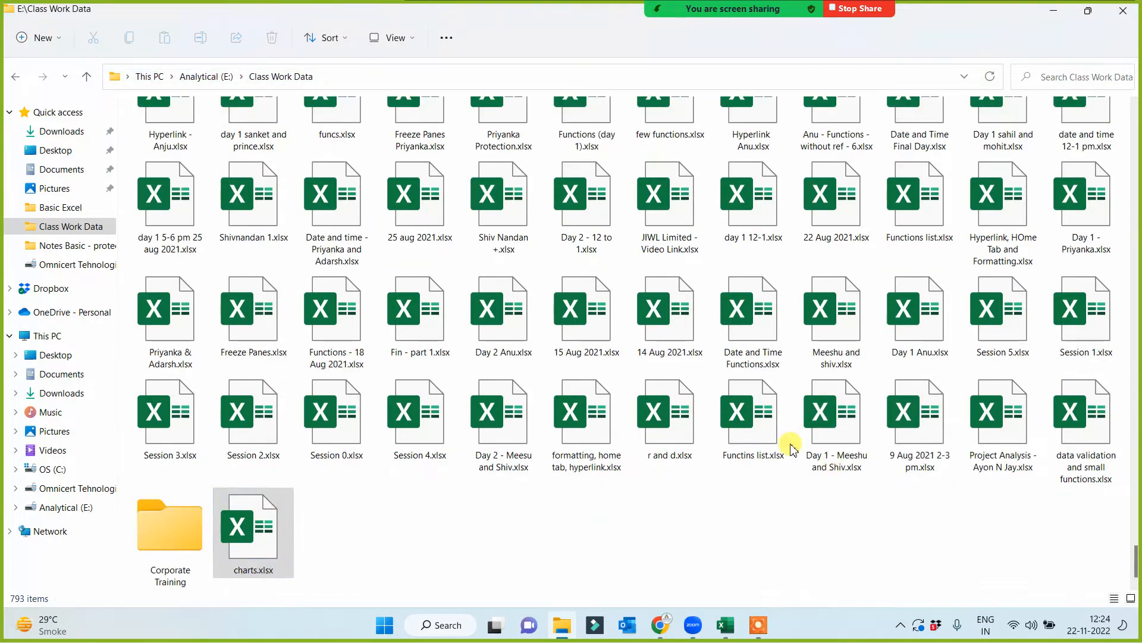
pyautogui.click(1123, 10)
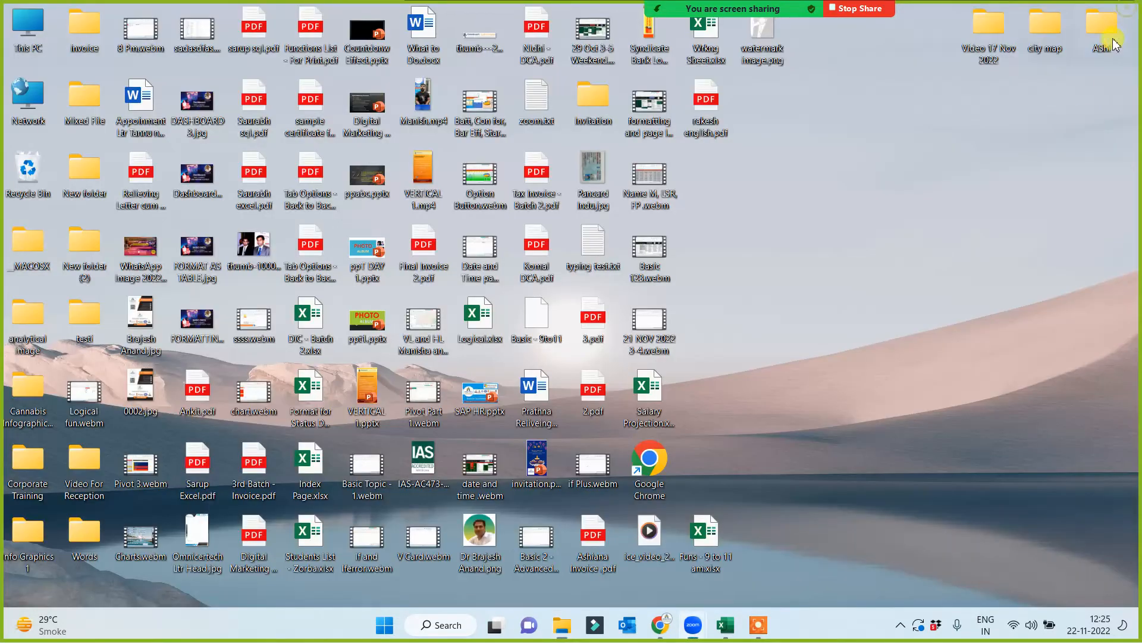
pyautogui.moveTo(725, 609)
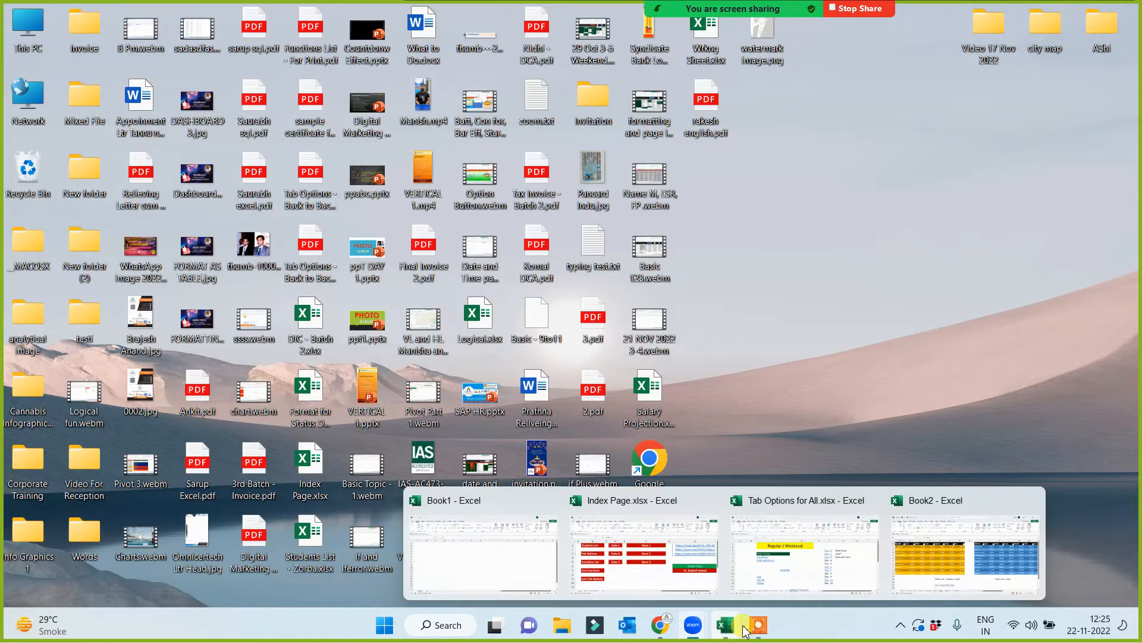
pyautogui.click(839, 563)
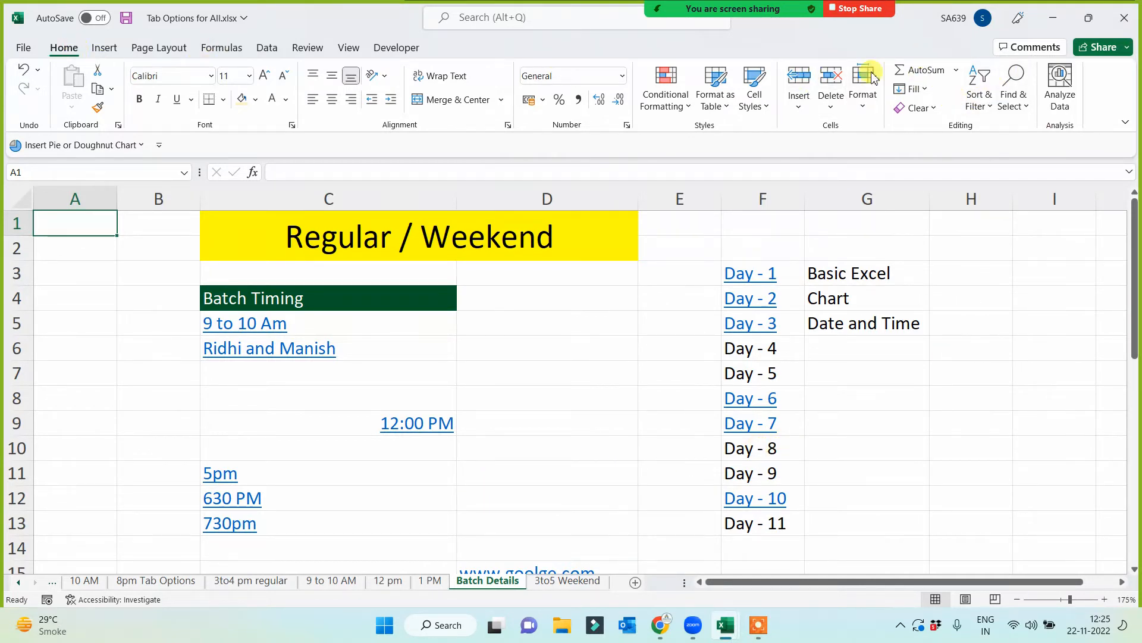
pyautogui.click(1130, 18)
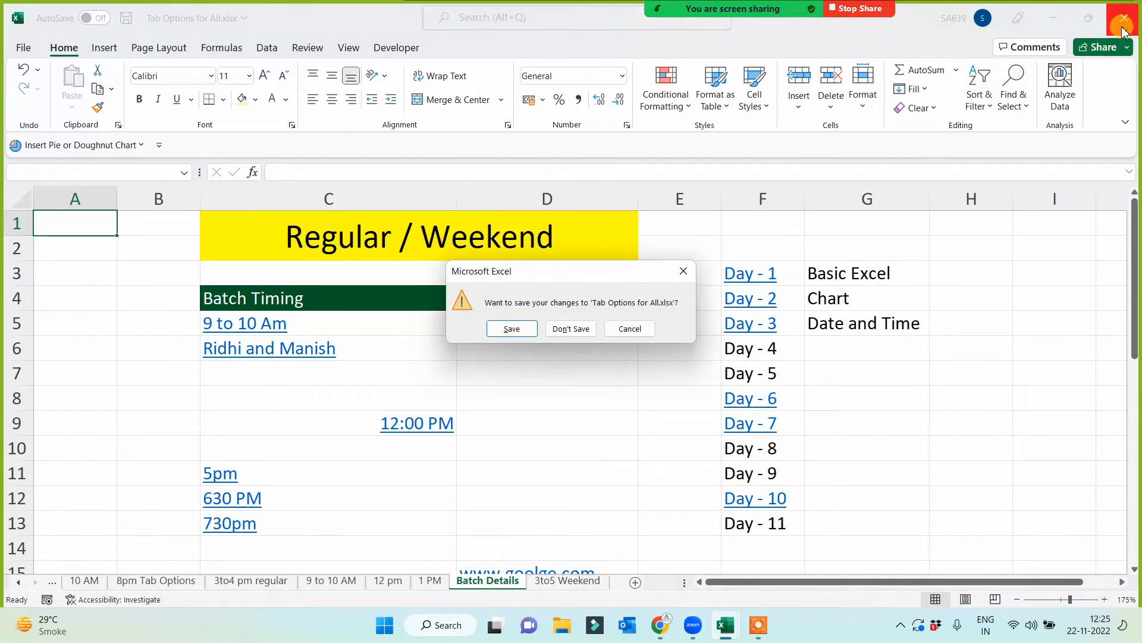
pyautogui.click(626, 328)
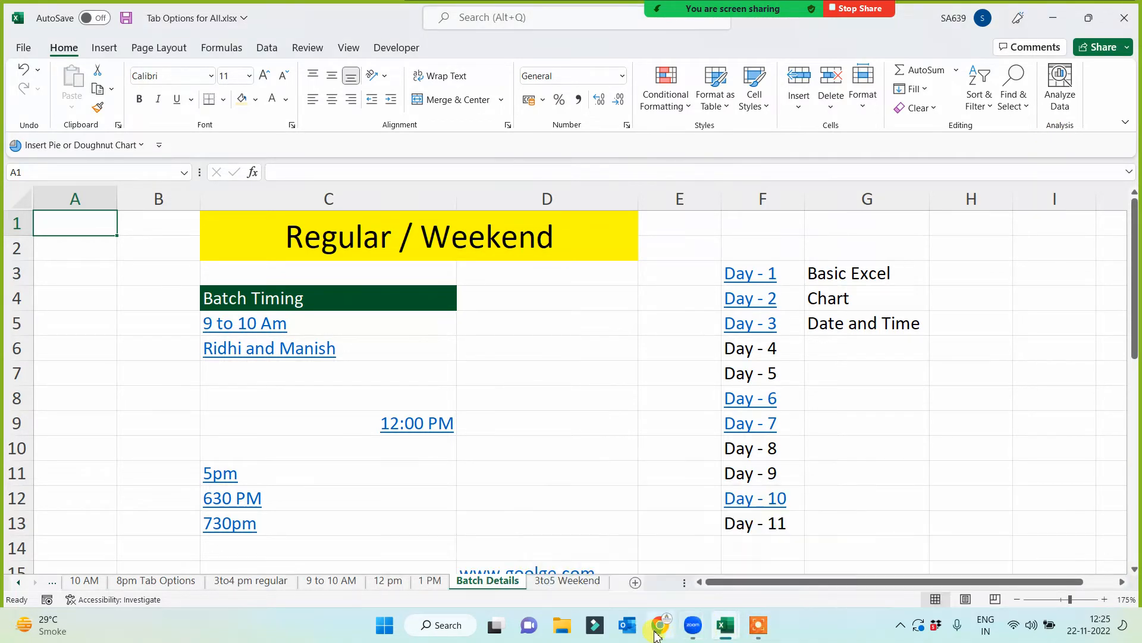
# - Switch back to the Book2 workbook and test the day2 link in E12 of the Hyperlink sheet
pyautogui.click(732, 631)
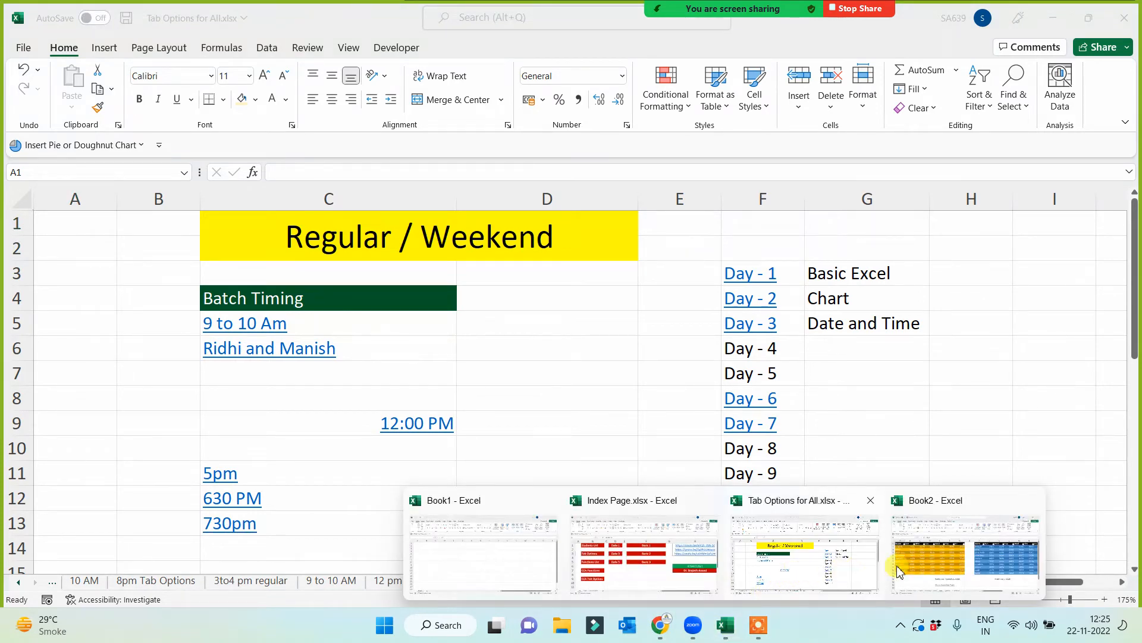
pyautogui.click(899, 562)
pyautogui.click(634, 533)
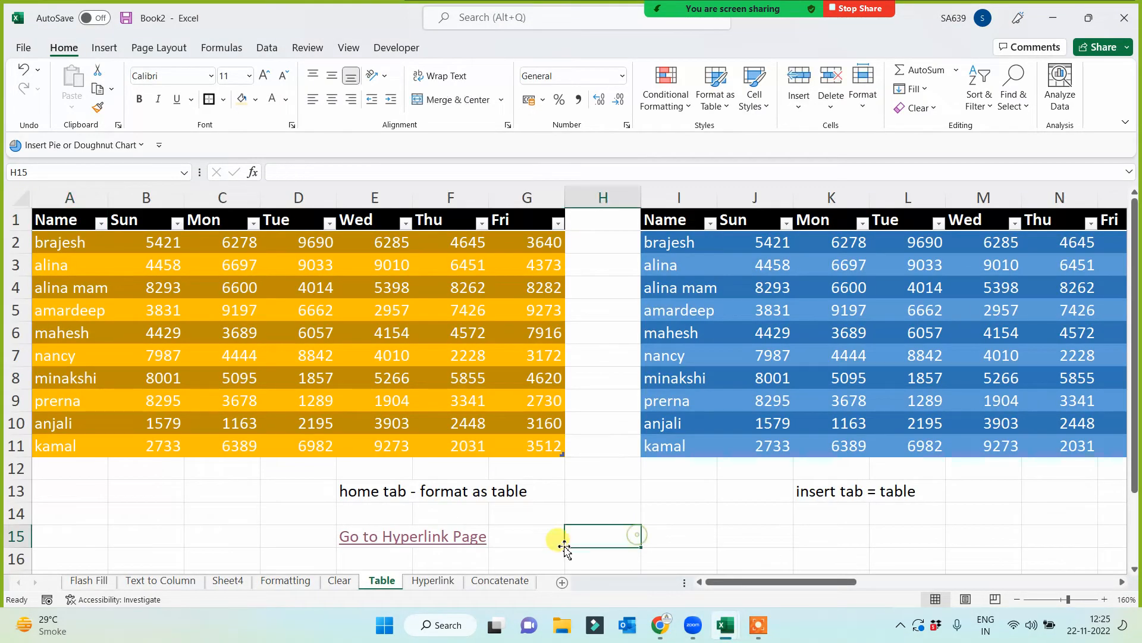
pyautogui.click(433, 582)
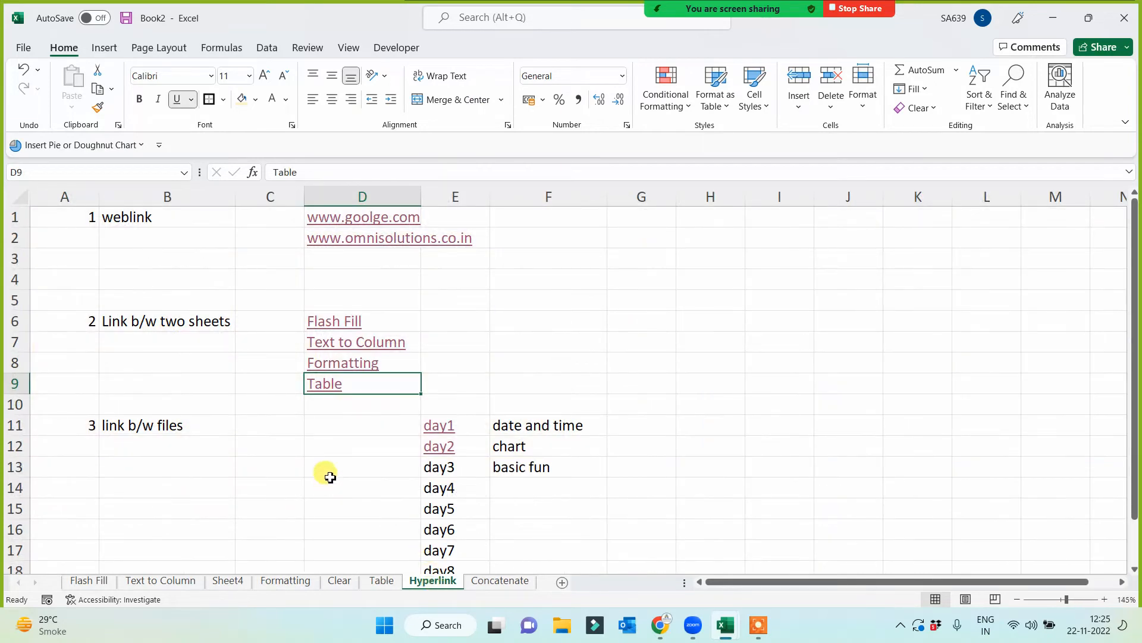
pyautogui.click(442, 452)
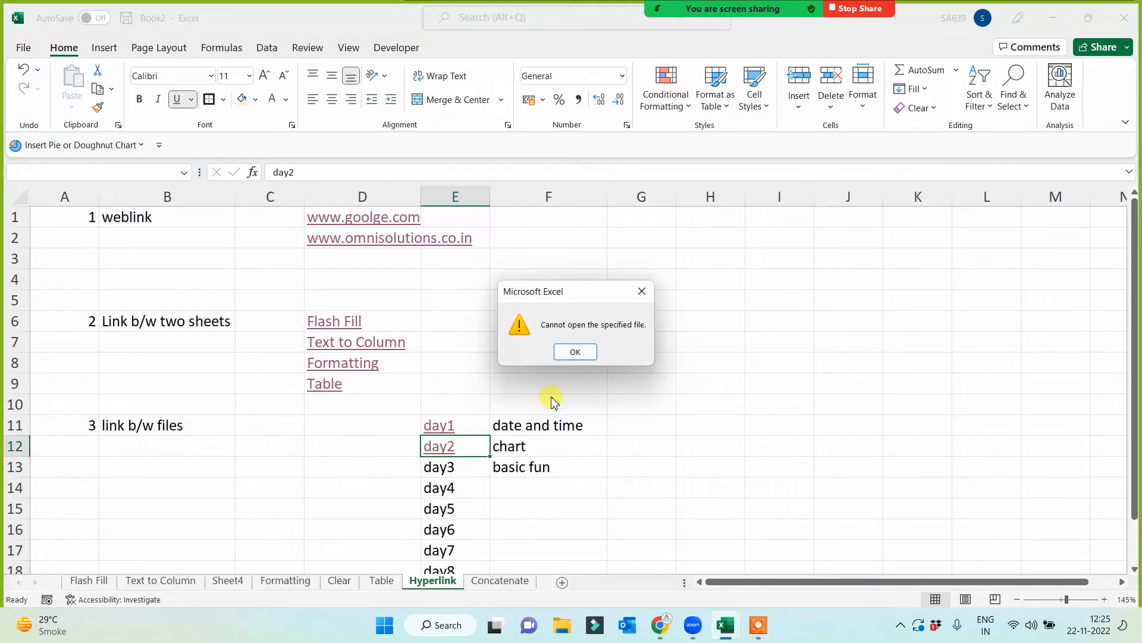
# - Dismiss the open notice and link cell E13 to the existing file arrow effect.pptx in the Documents folder
pyautogui.click(576, 352)
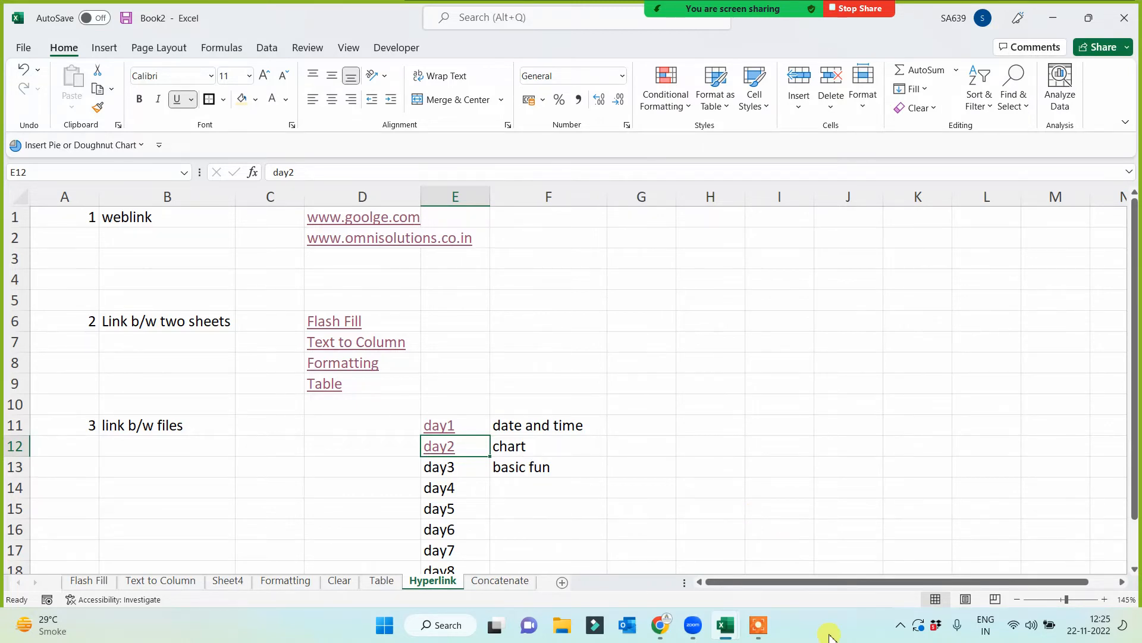
pyautogui.click(680, 374)
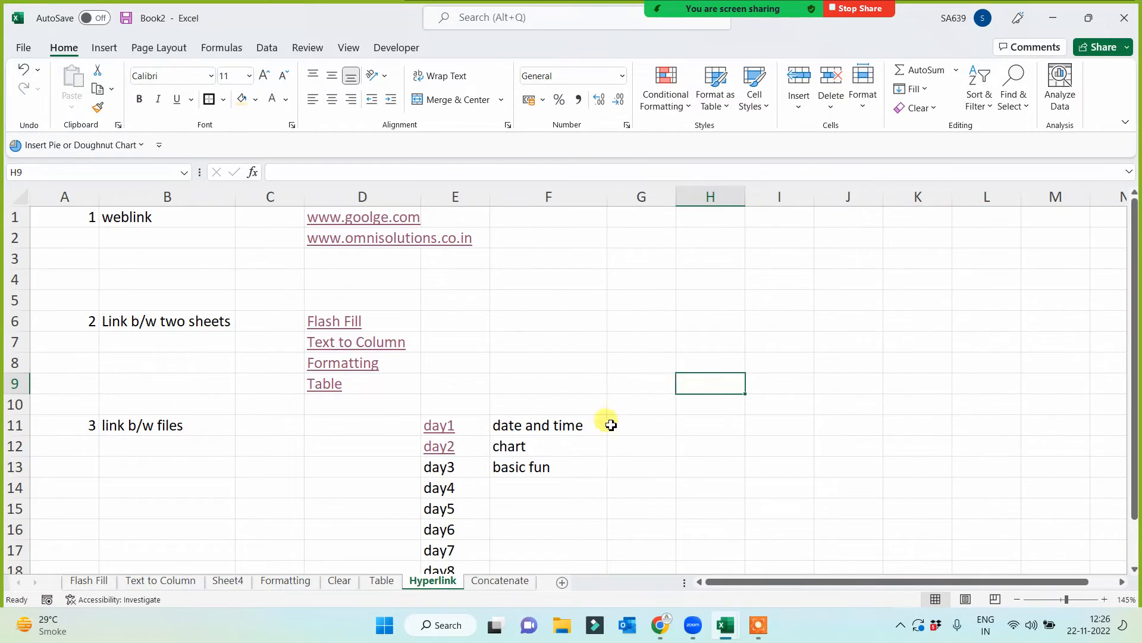
pyautogui.rightClick(440, 473)
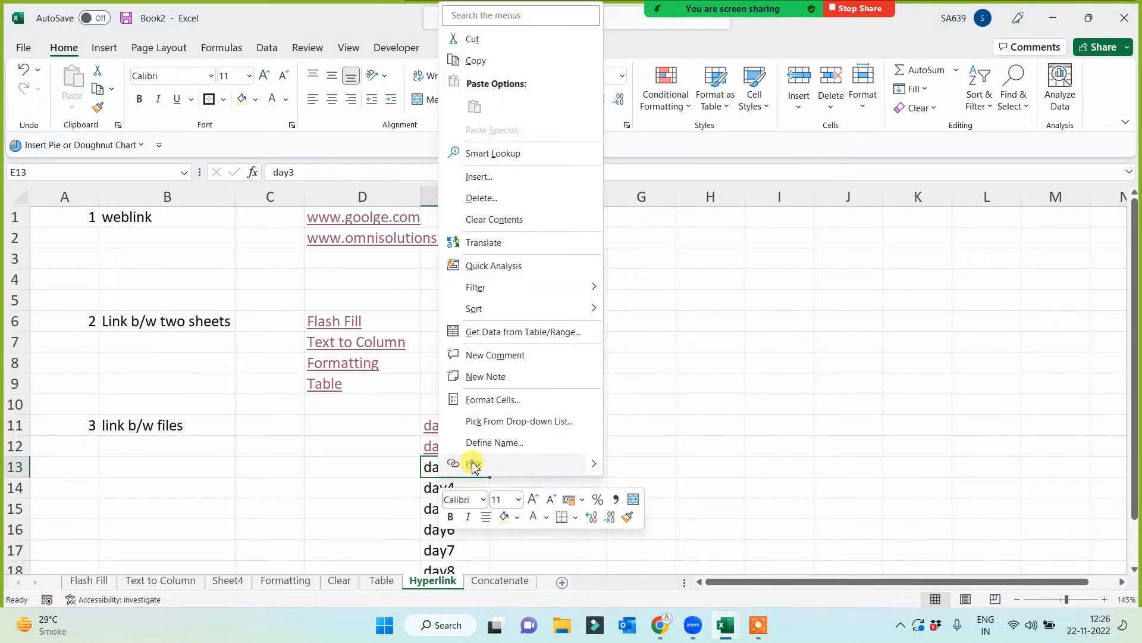
pyautogui.click(472, 464)
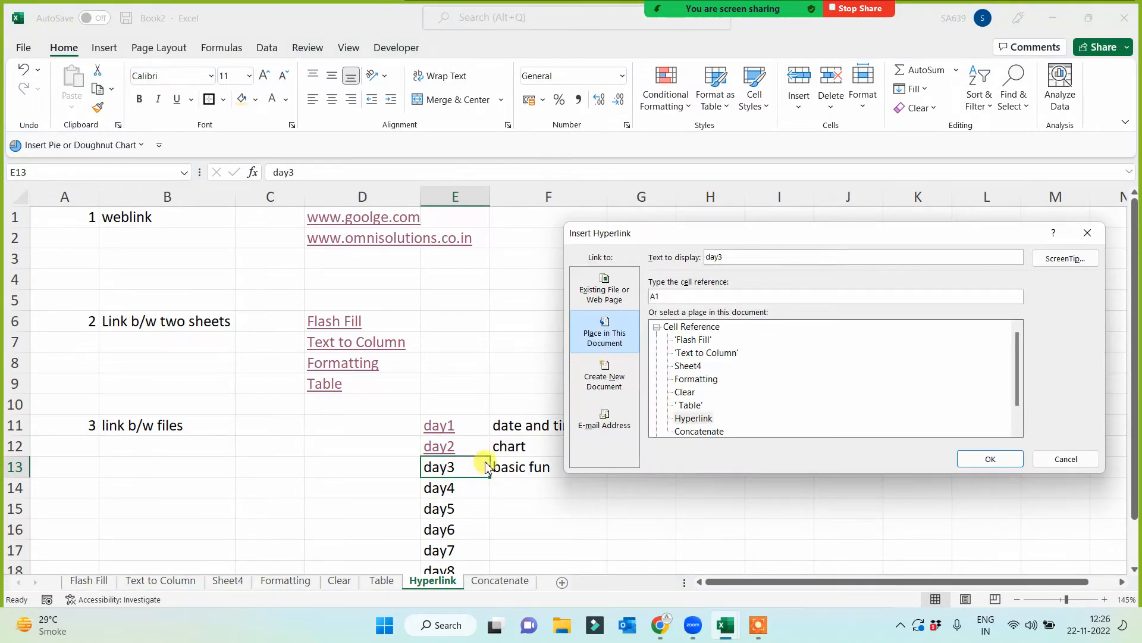
pyautogui.click(617, 300)
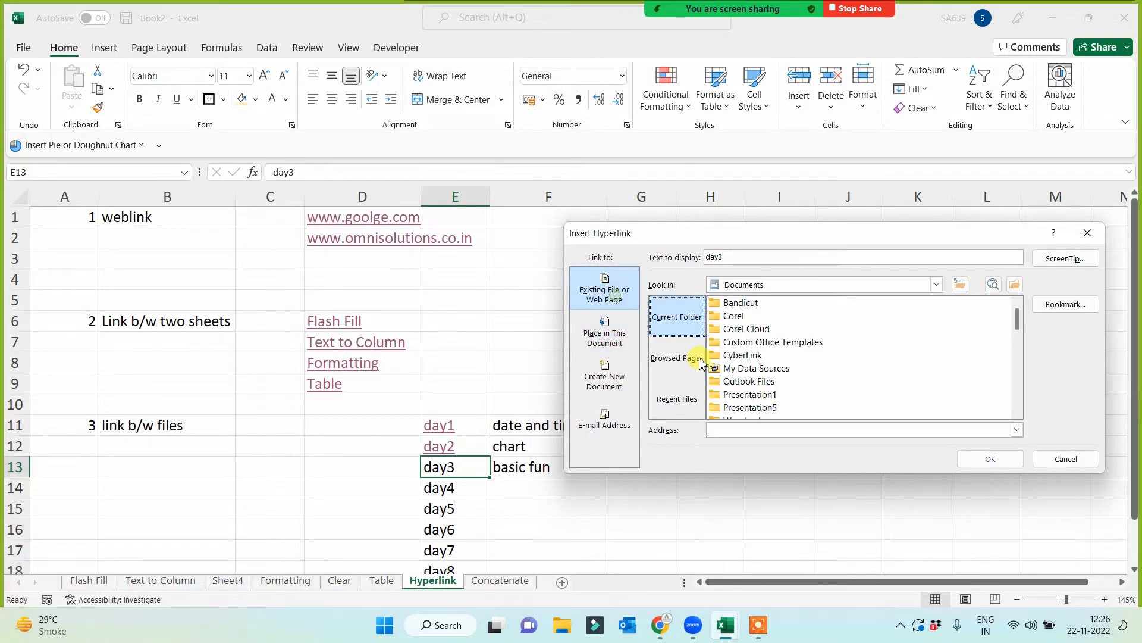
pyautogui.scroll(-10, 779, 387)
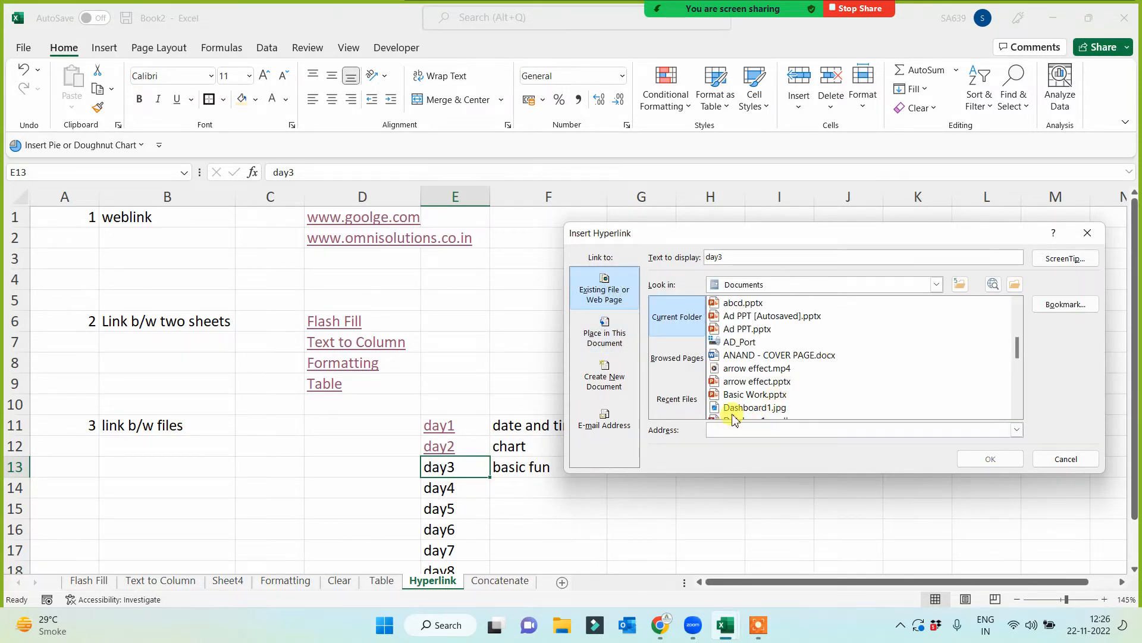
pyautogui.click(746, 383)
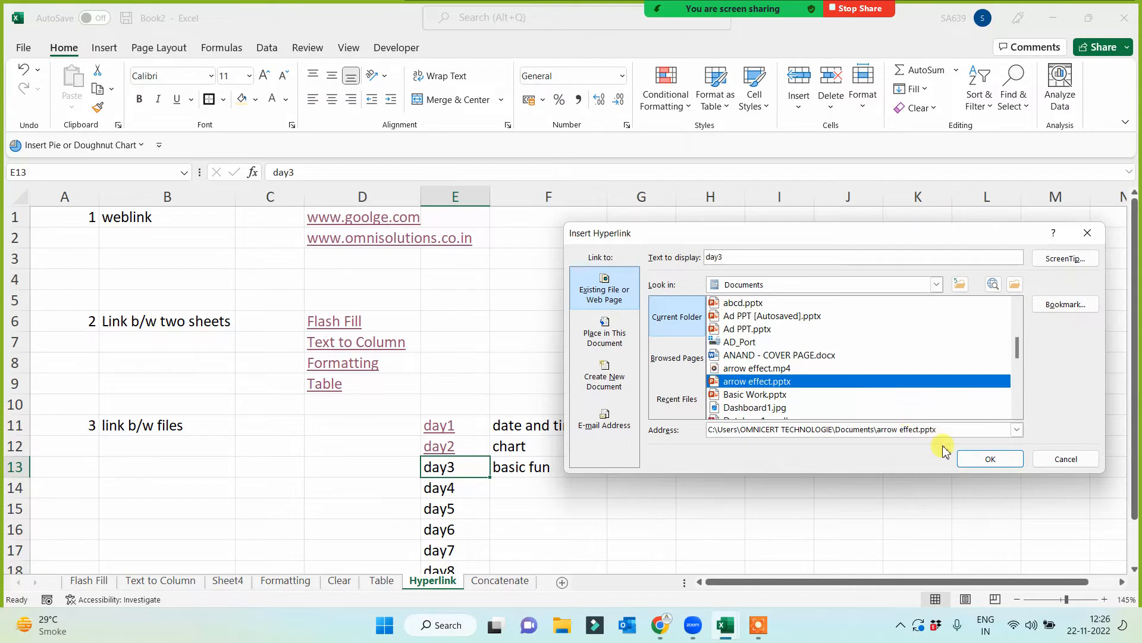
pyautogui.click(991, 459)
pyautogui.click(736, 494)
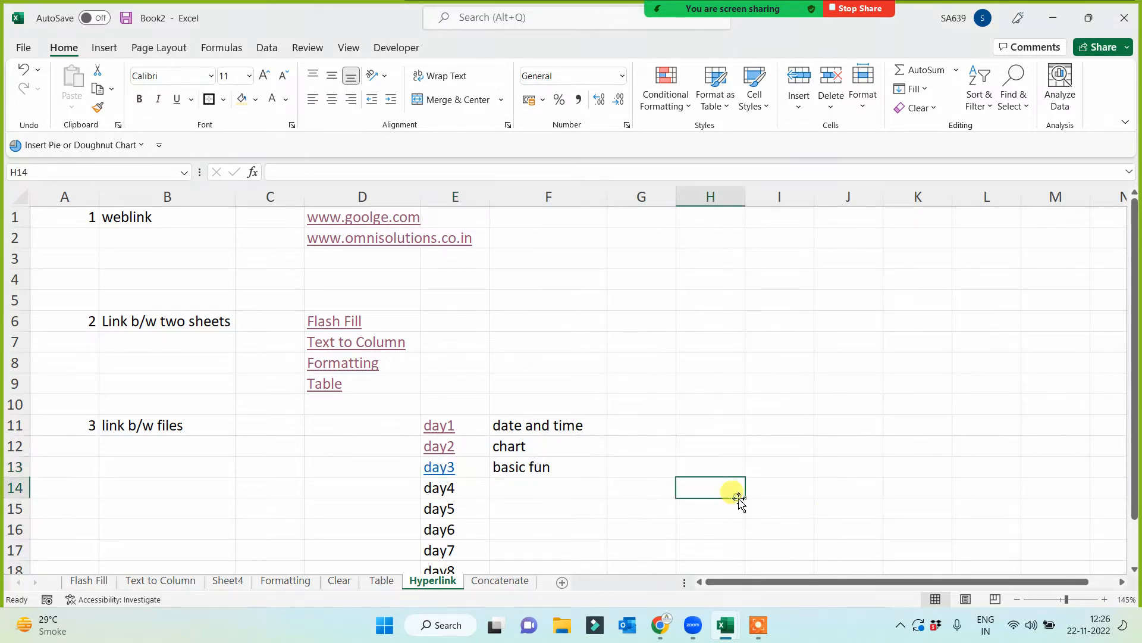
# - Test the day3 link in E13 and allow it to open the linked presentation
pyautogui.click(519, 471)
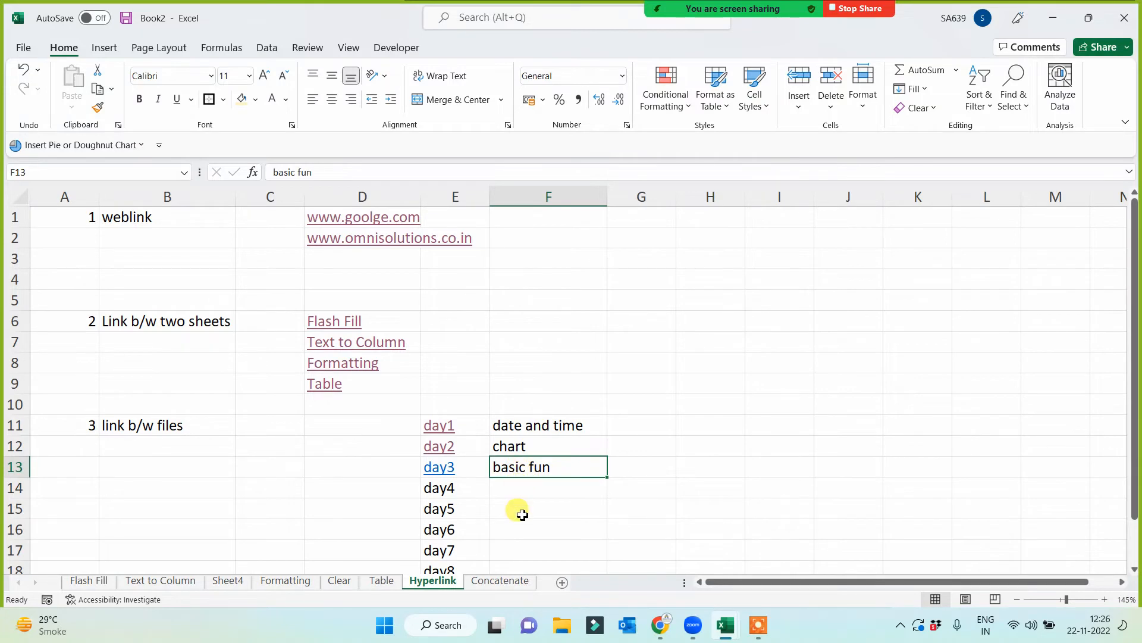
pyautogui.click(441, 470)
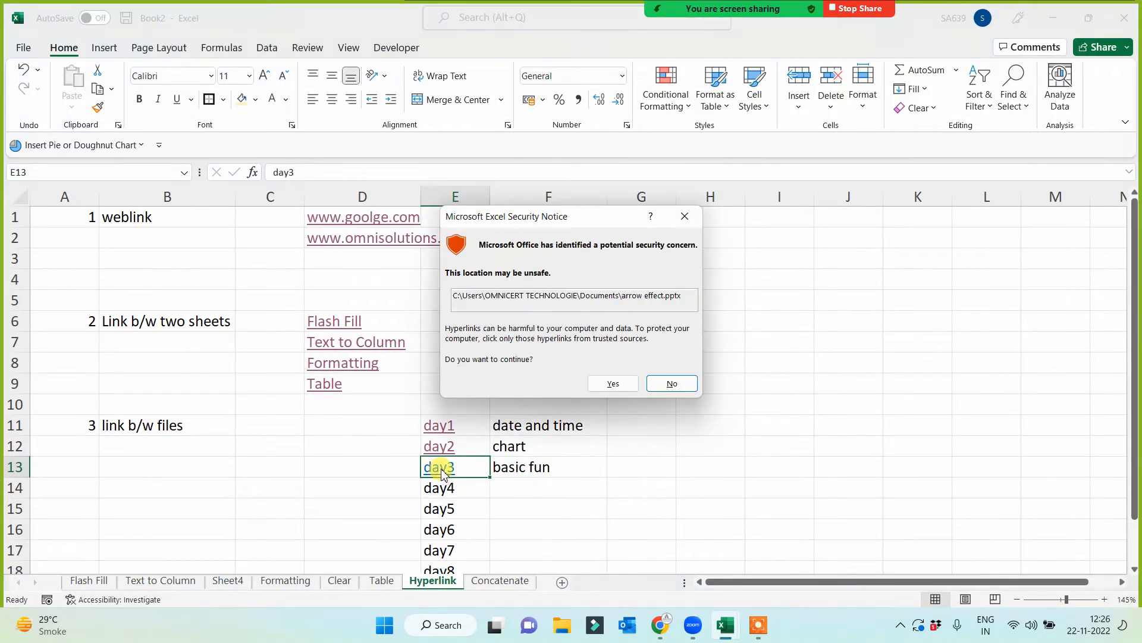
pyautogui.click(612, 382)
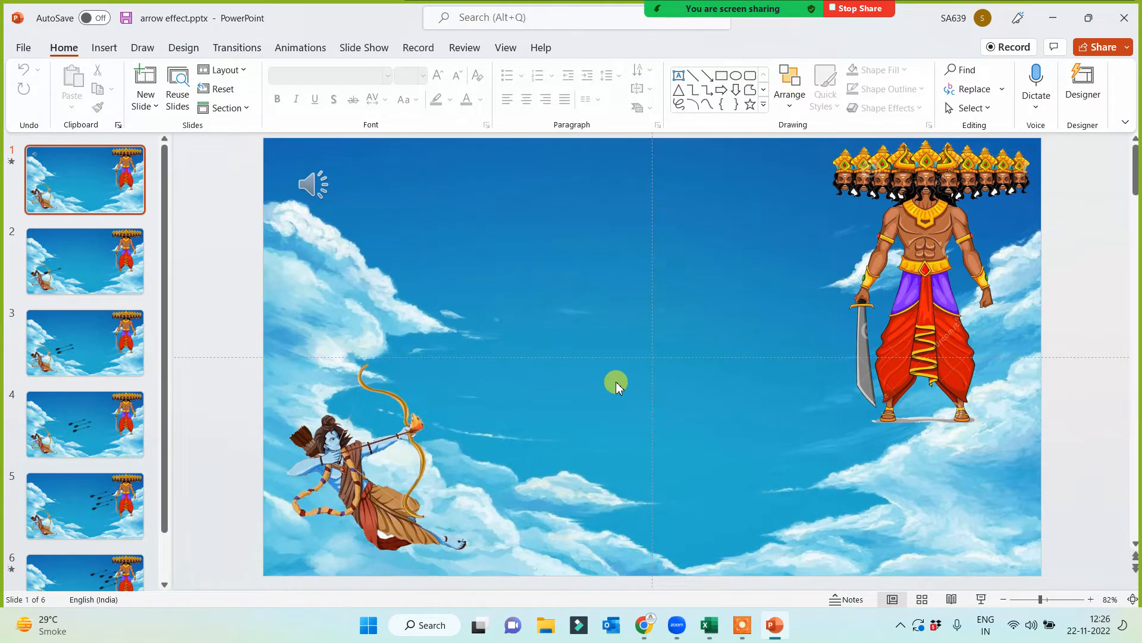
# - Play the arrow effect.pptx slide show from the start, end it and close the presentation
pyautogui.press('F5')
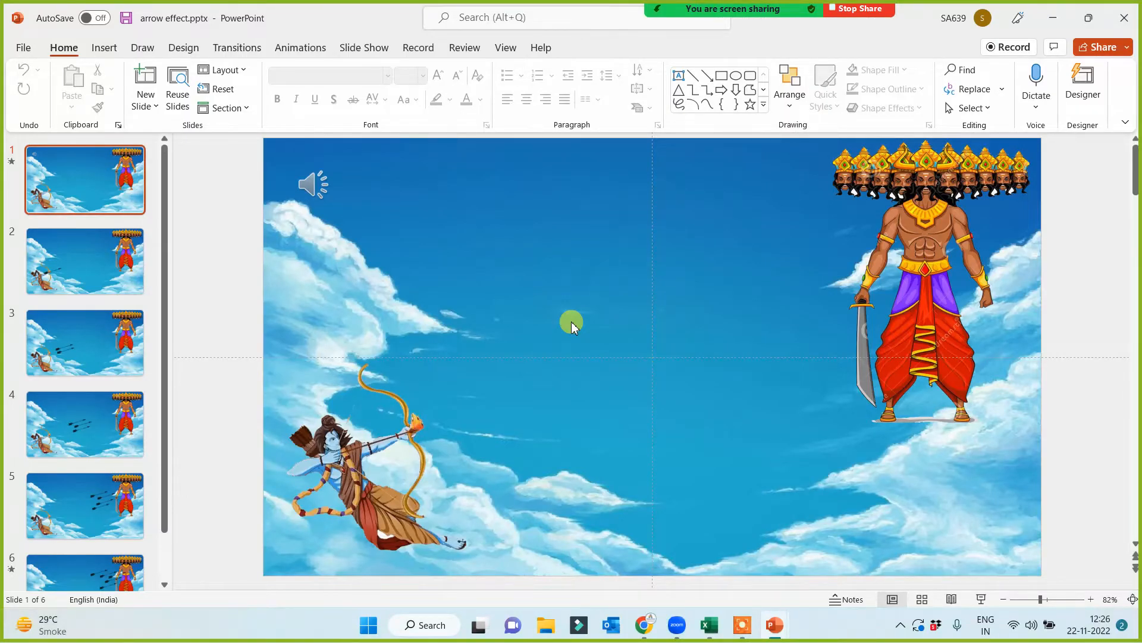
pyautogui.hotkey('alt', 'F5')
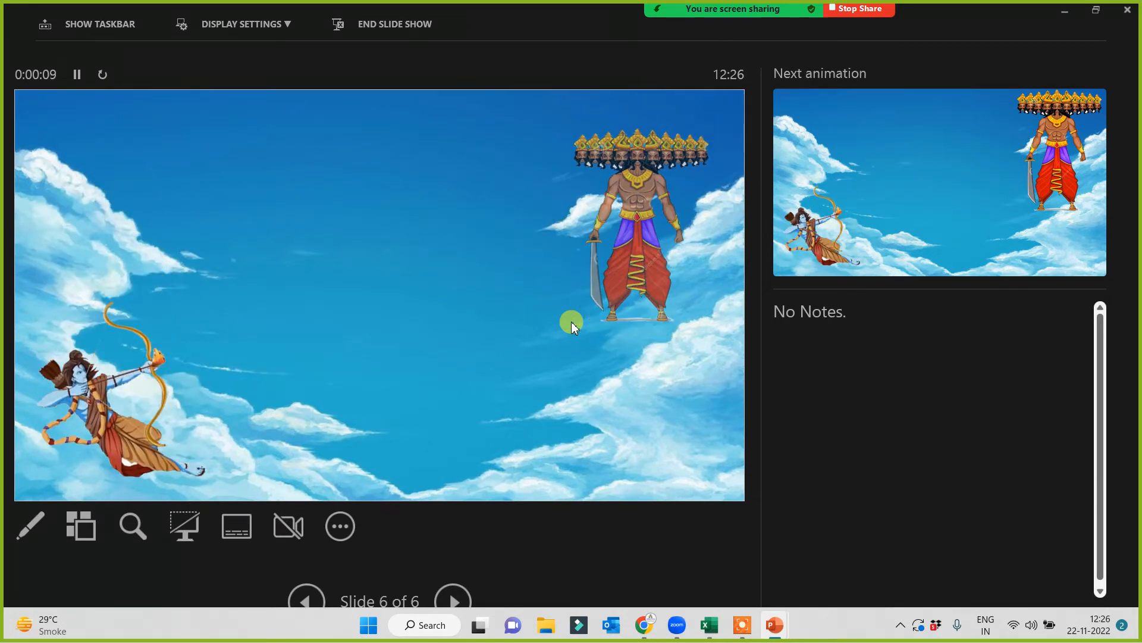
pyautogui.press('Escape')
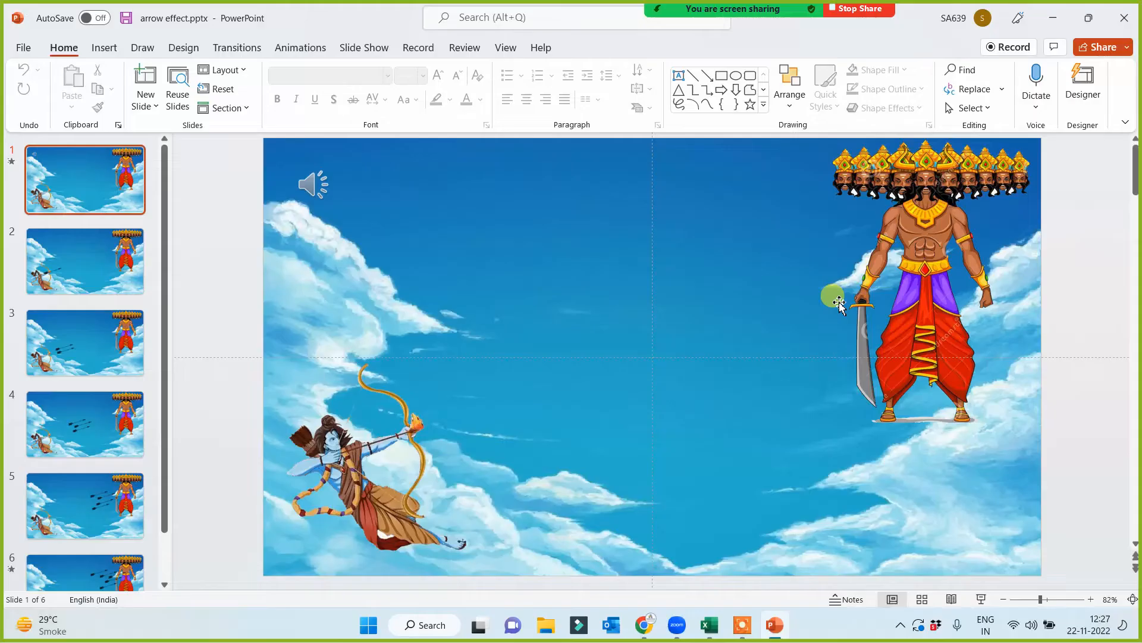
pyautogui.click(1127, 19)
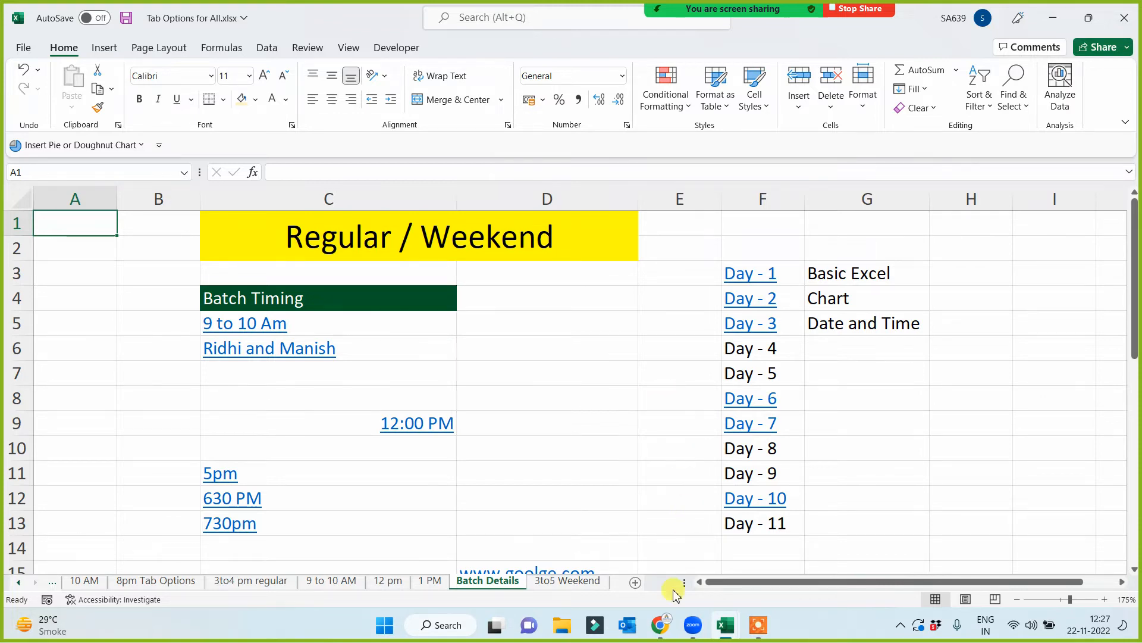
# - Switch back to the Book2 workbook
pyautogui.moveTo(656, 636)
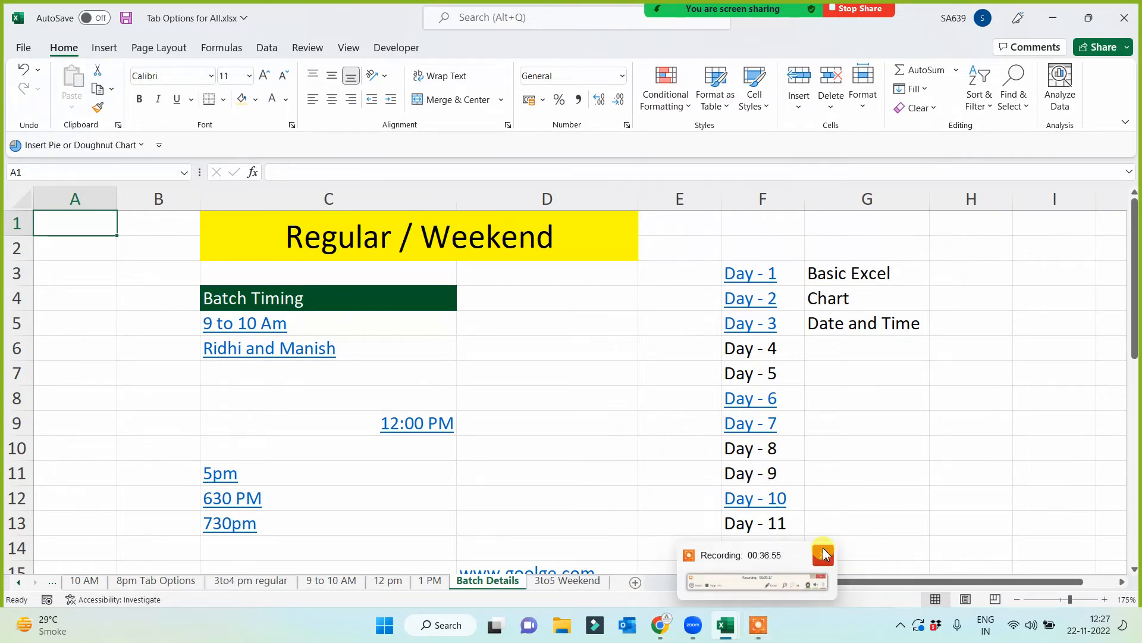
pyautogui.click(912, 435)
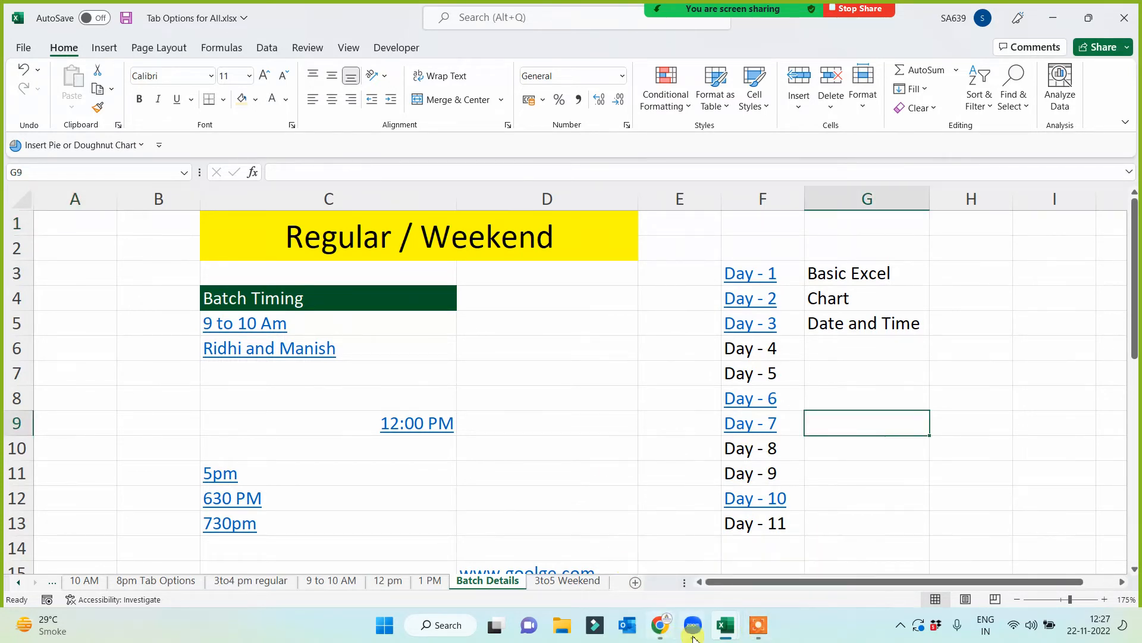
pyautogui.click(729, 635)
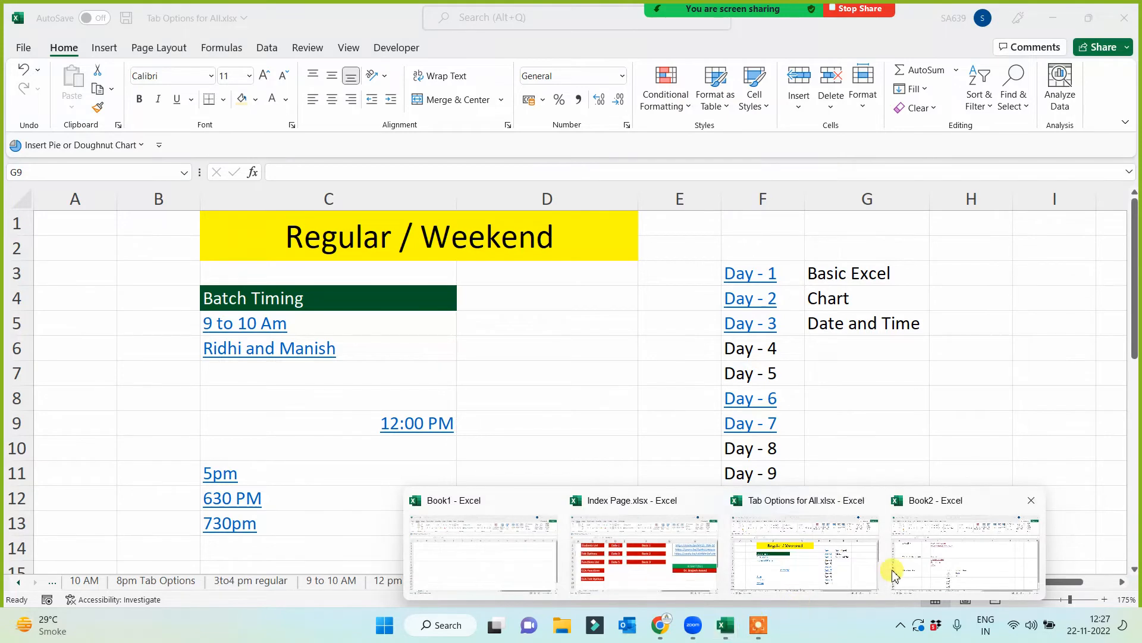
pyautogui.click(929, 560)
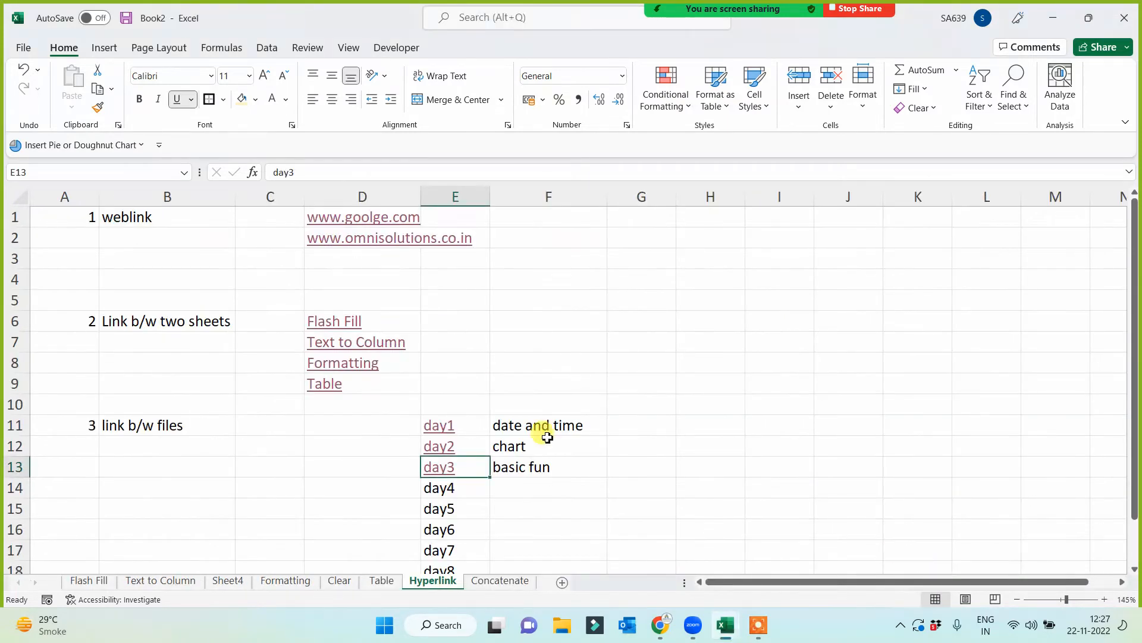
pyautogui.click(557, 303)
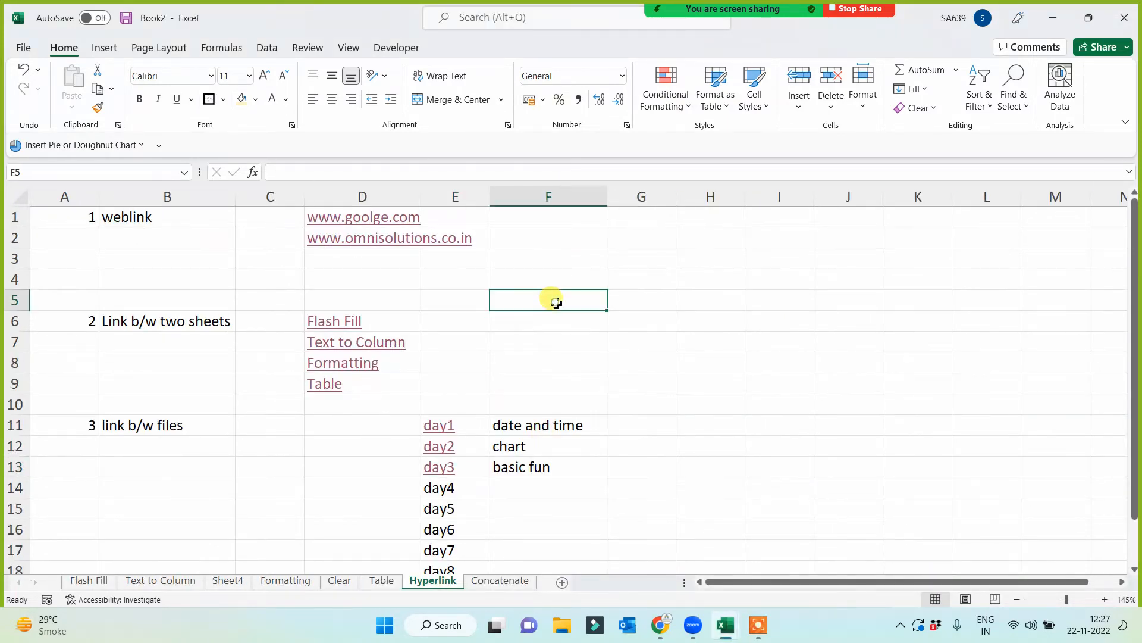
# - Save the workbook as "Hyperlink, Formattingl plus plus" in the E:\Class Work Data folder
pyautogui.click(26, 48)
pyautogui.click(47, 244)
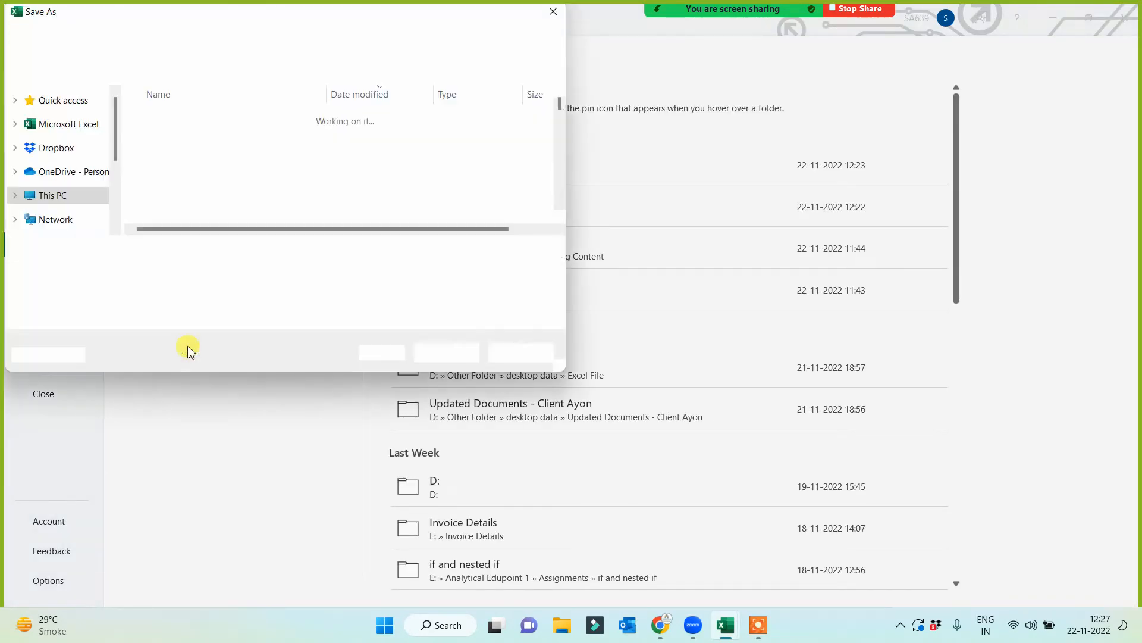
pyautogui.write('H')
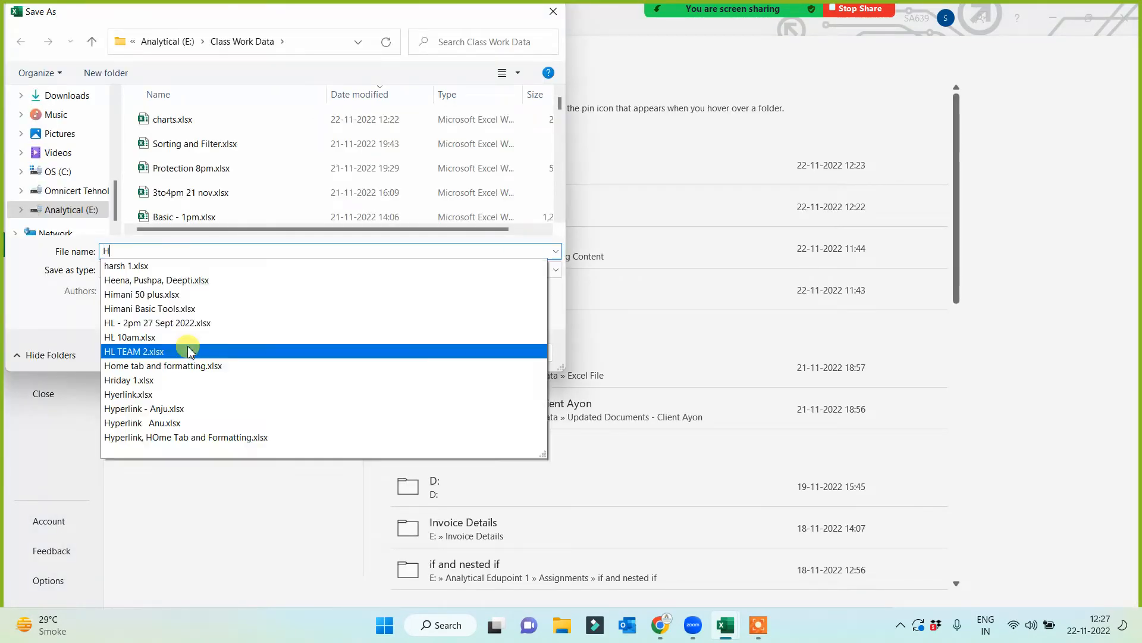
pyautogui.write('yperlink')
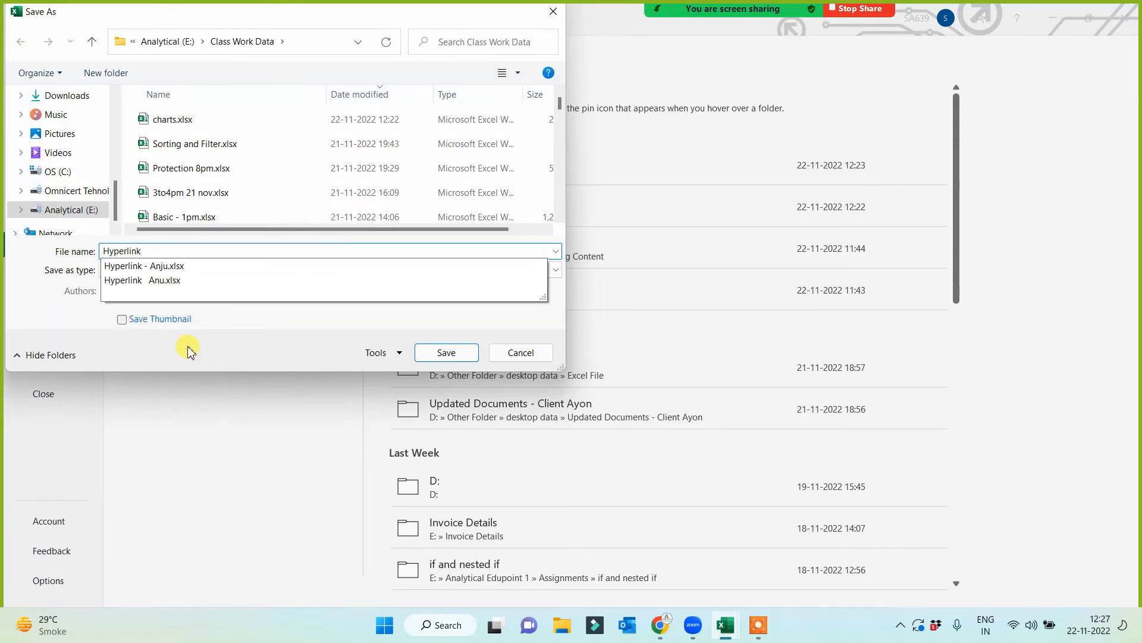
pyautogui.press('BackSpace')
pyautogui.write(', Formatting!')
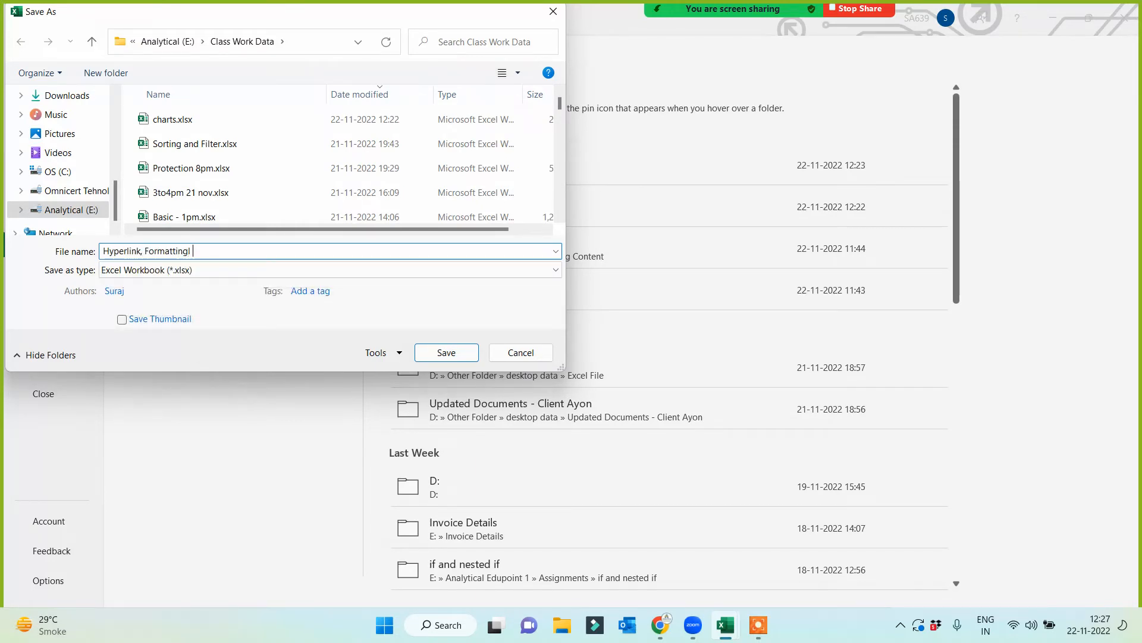
pyautogui.press('BackSpace')
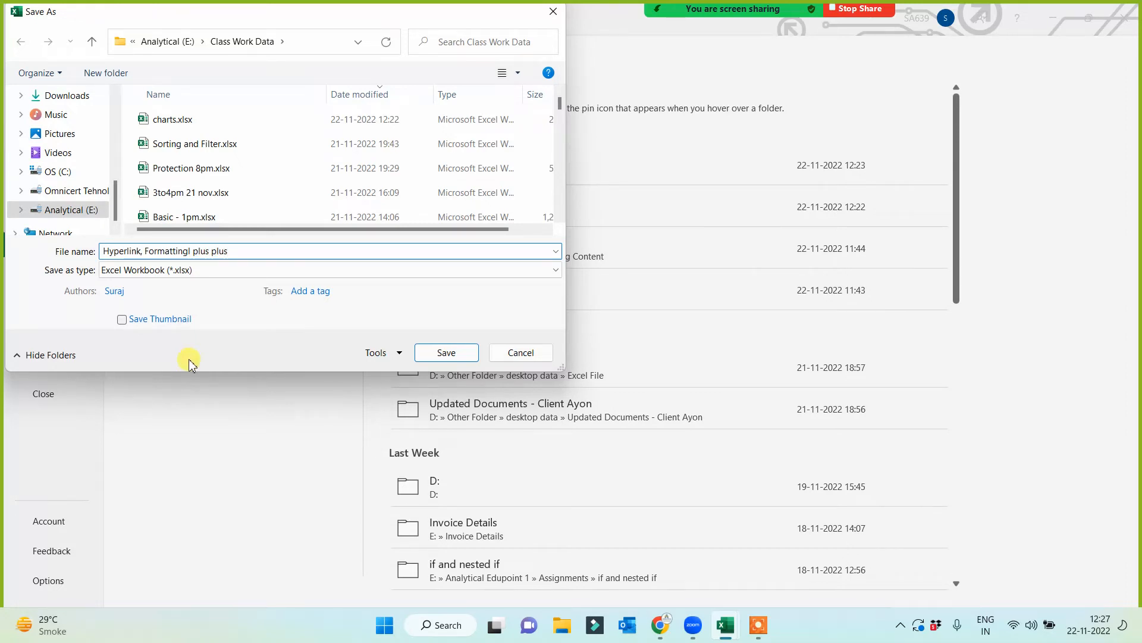
pyautogui.click(451, 355)
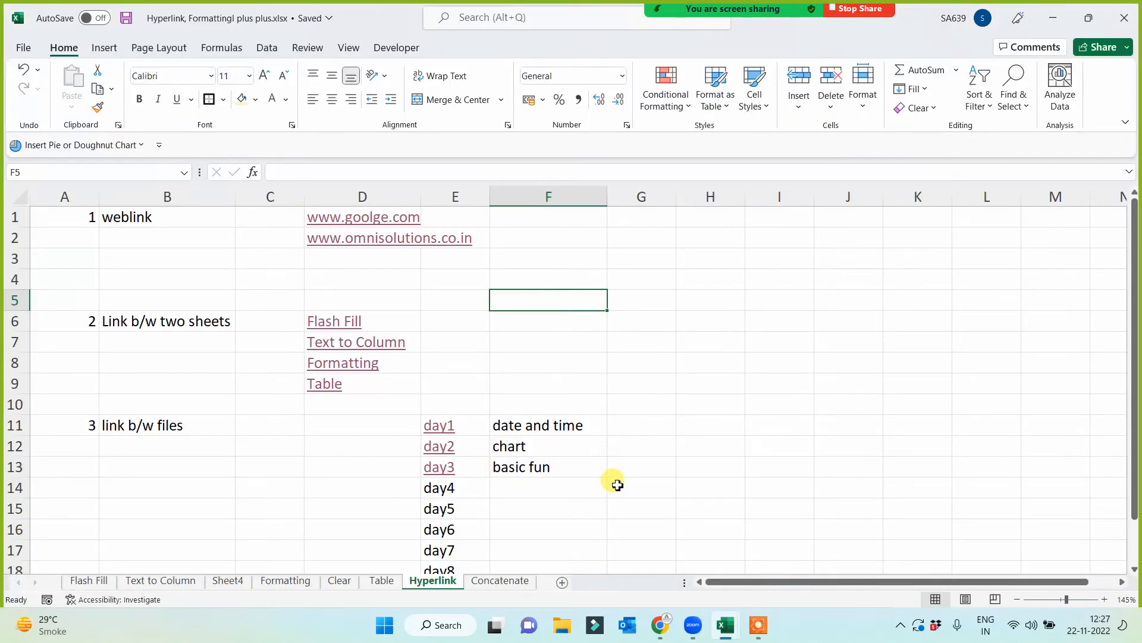
# - Switch to the Tab Options for All.xlsx workbook and close it
pyautogui.click(731, 633)
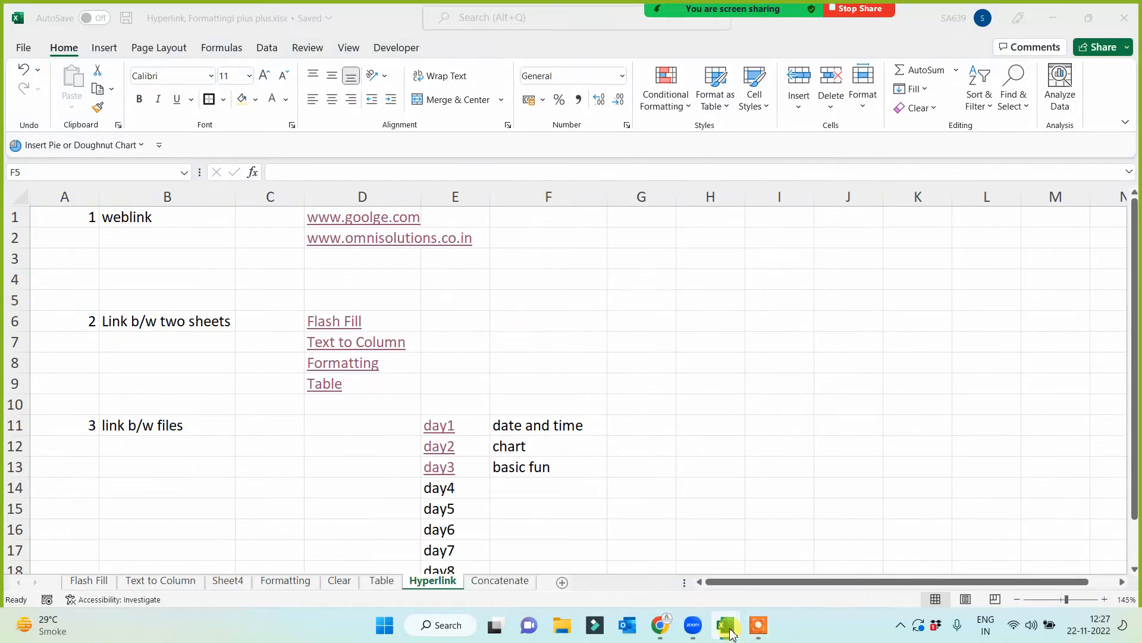
pyautogui.moveTo(731, 632)
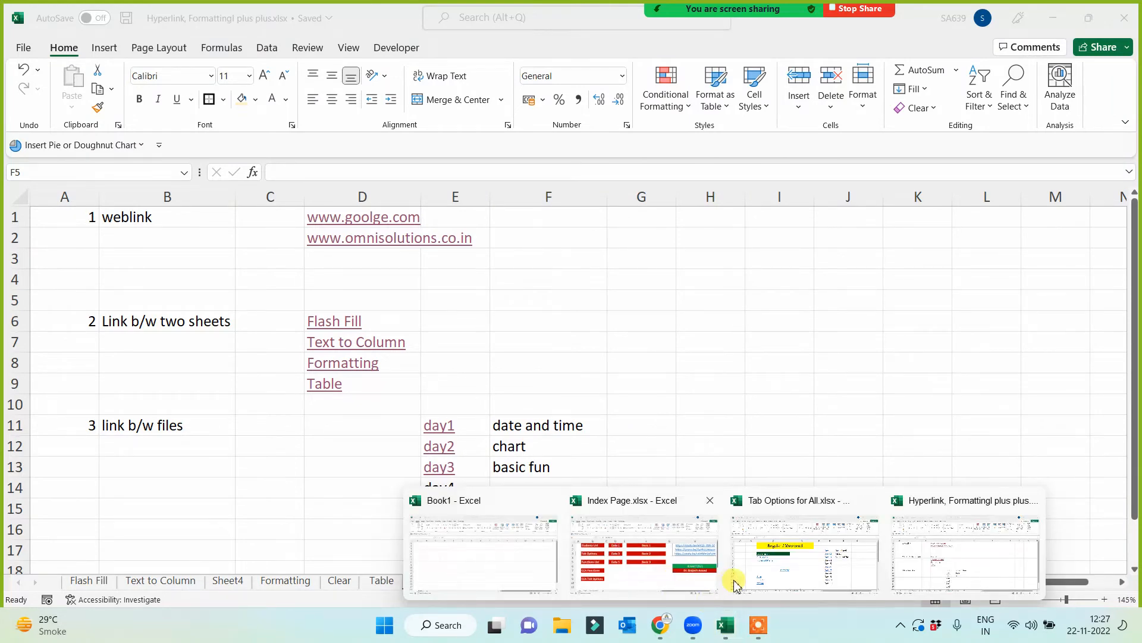
pyautogui.click(795, 580)
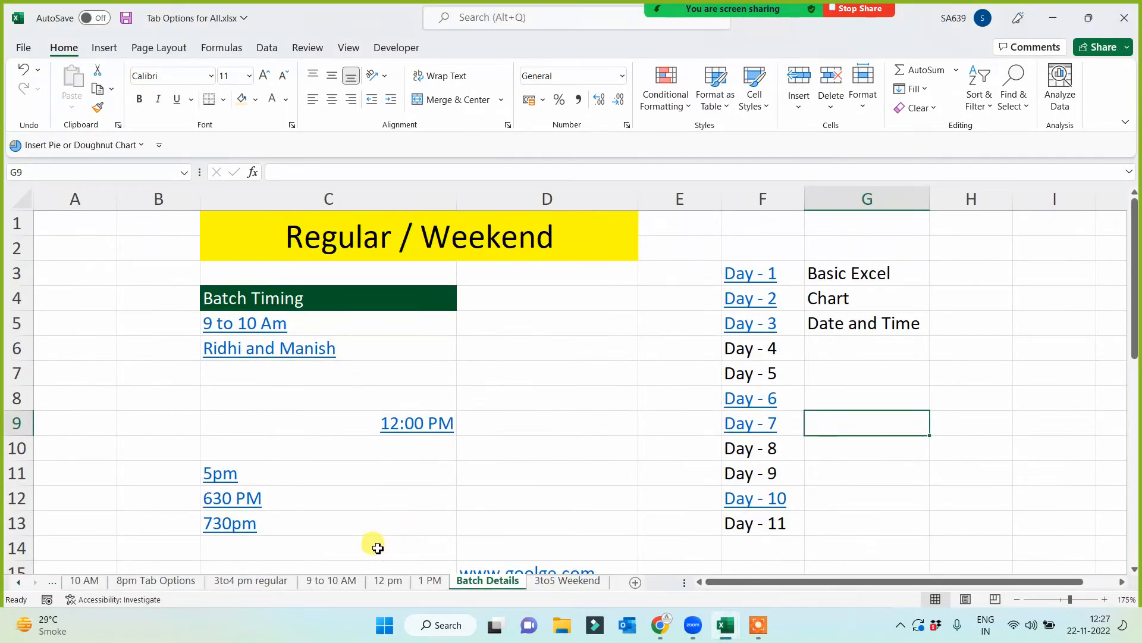
pyautogui.click(462, 517)
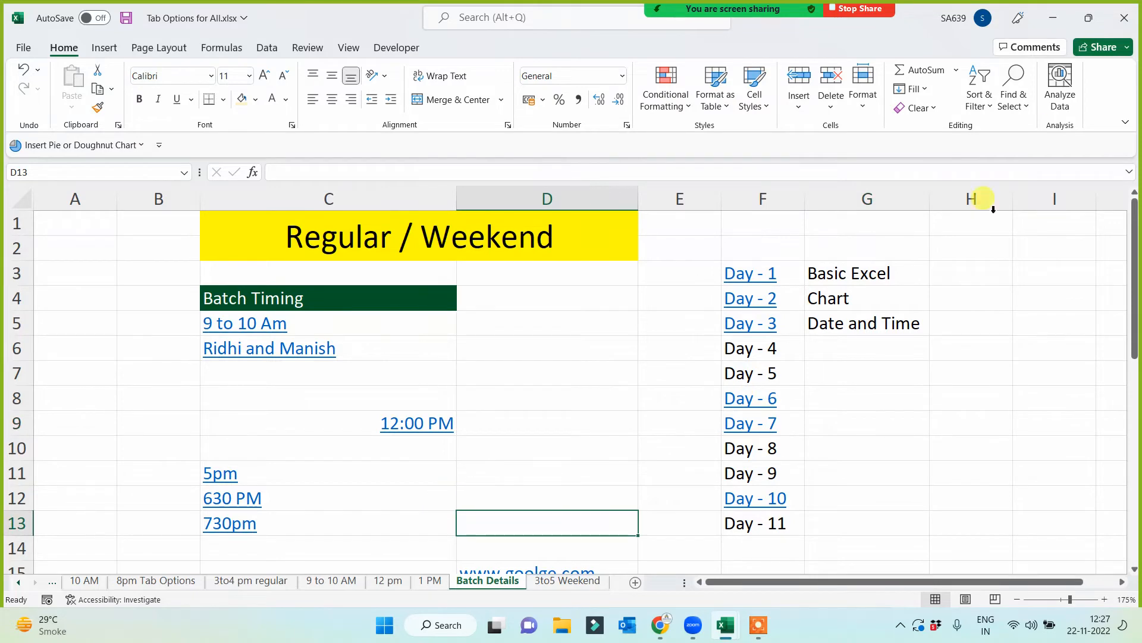
pyautogui.click(1122, 23)
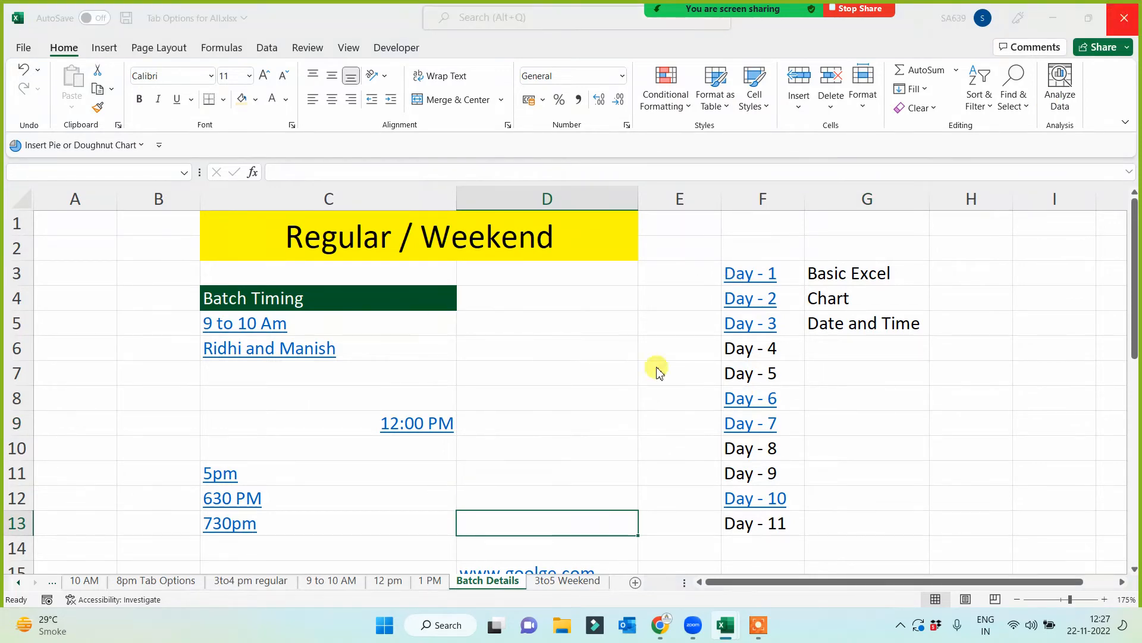
pyautogui.click(580, 326)
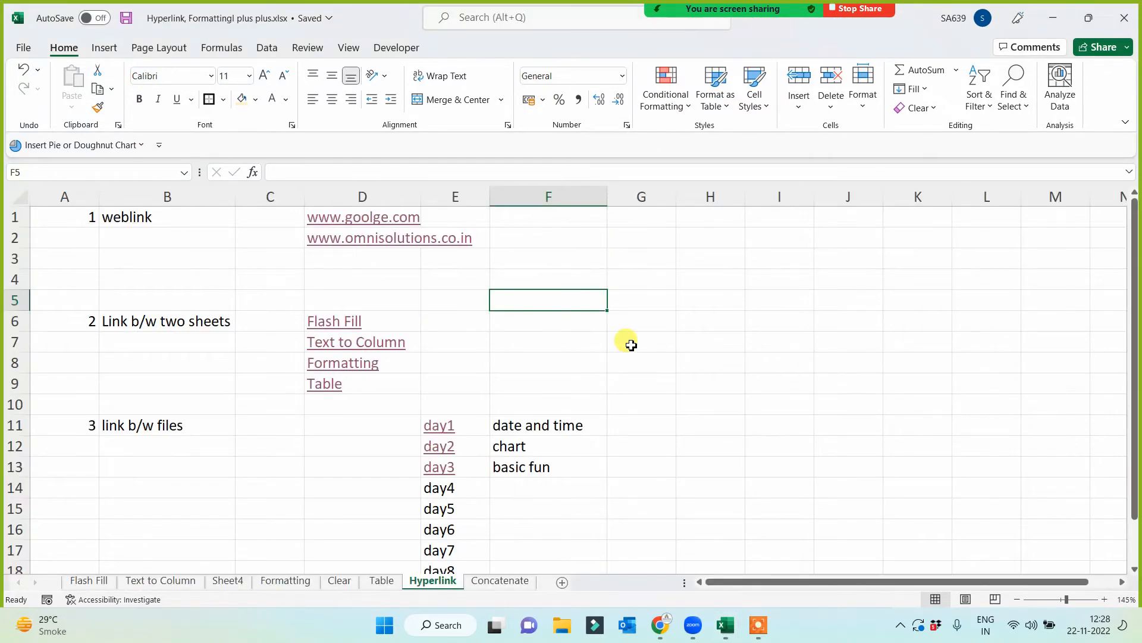
# - Close Index Page.xlsx with its changes saved, and close the "Hyperlink, Formattingl plus plus" workbook
pyautogui.press('super+d')
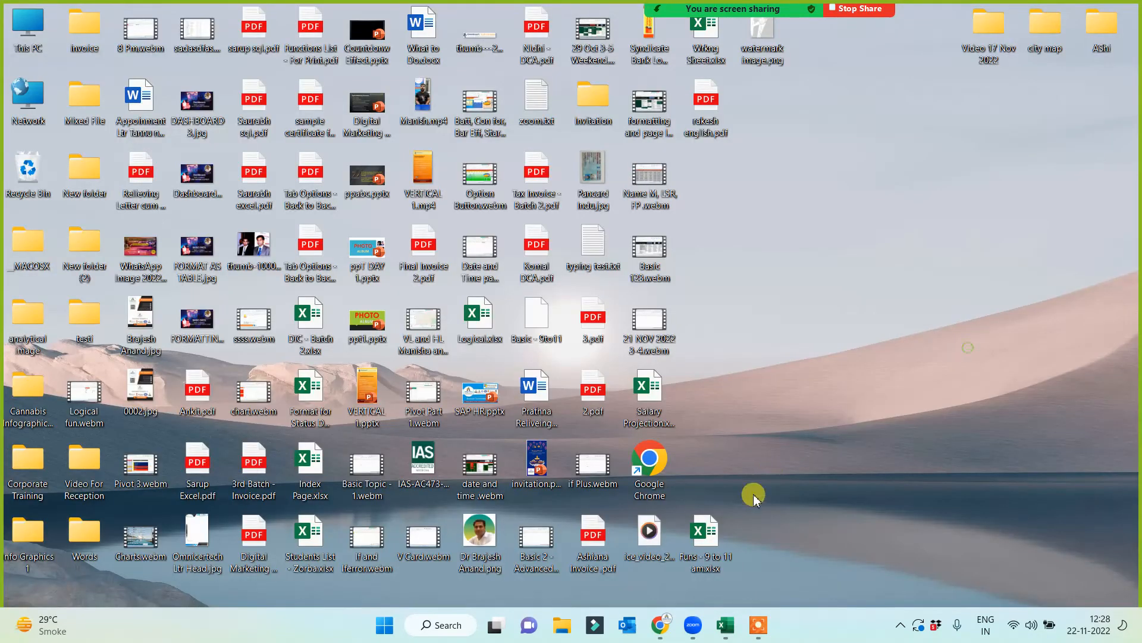
pyautogui.moveTo(726, 625)
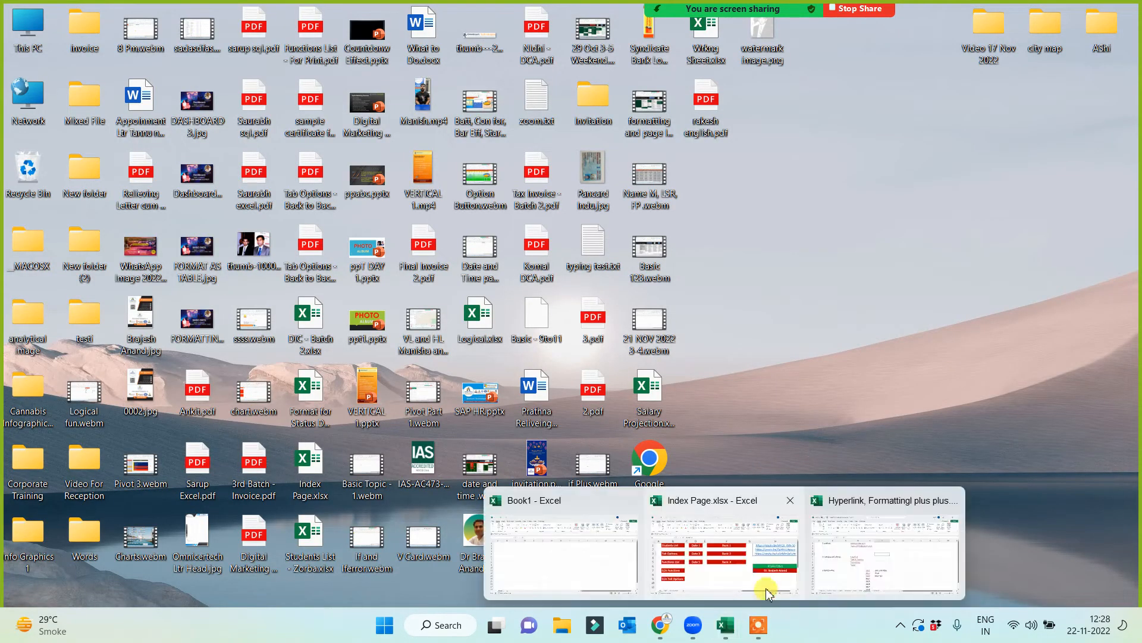
pyautogui.click(791, 504)
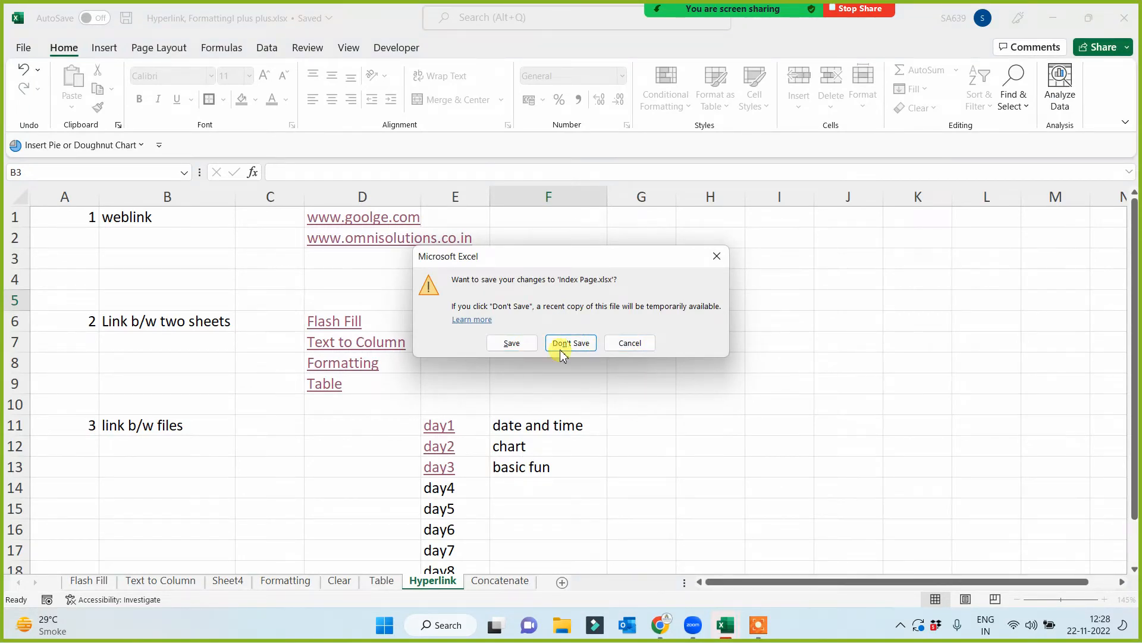
pyautogui.click(511, 342)
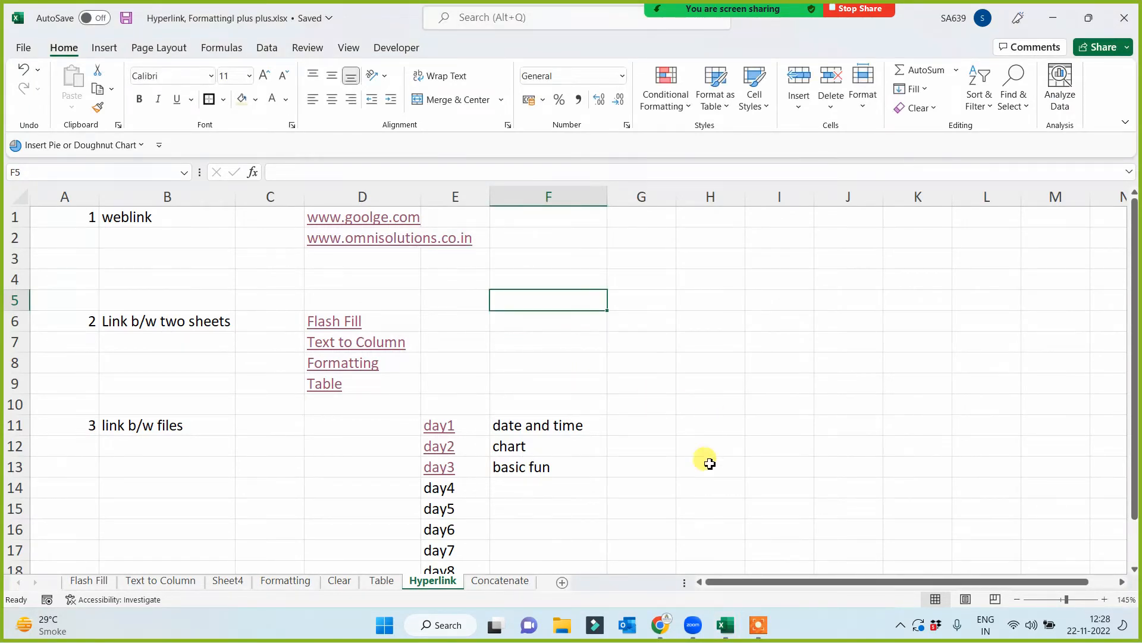
pyautogui.click(1122, 19)
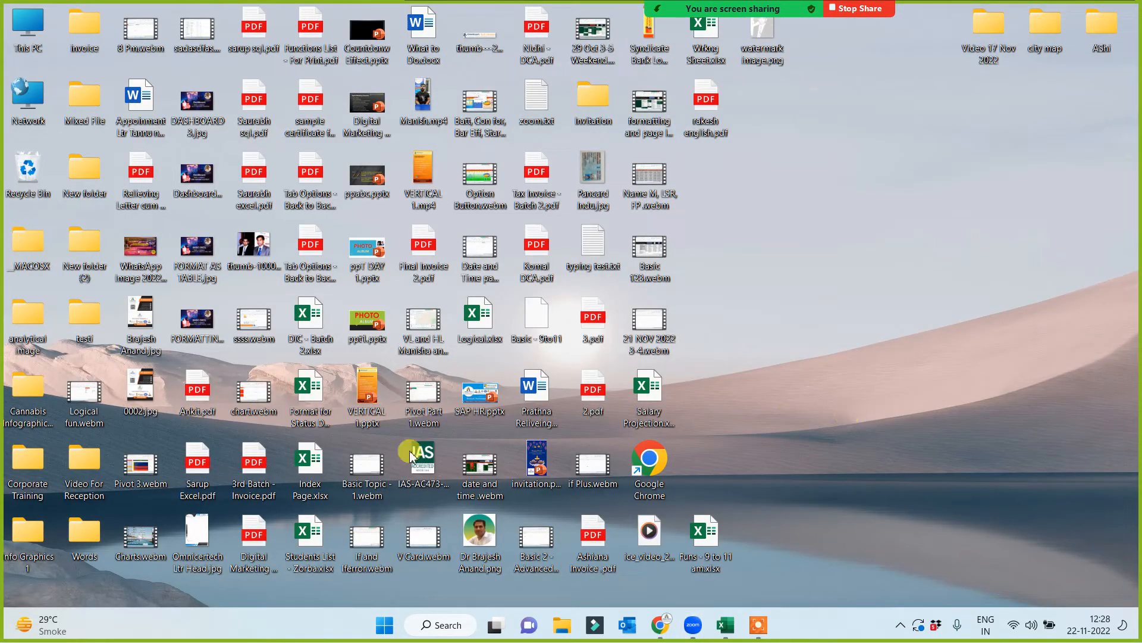
# - Move the Index Page.xlsx file to an empty area of the desktop and open it
pyautogui.moveTo(309, 467); pyautogui.dragTo(1025, 165)
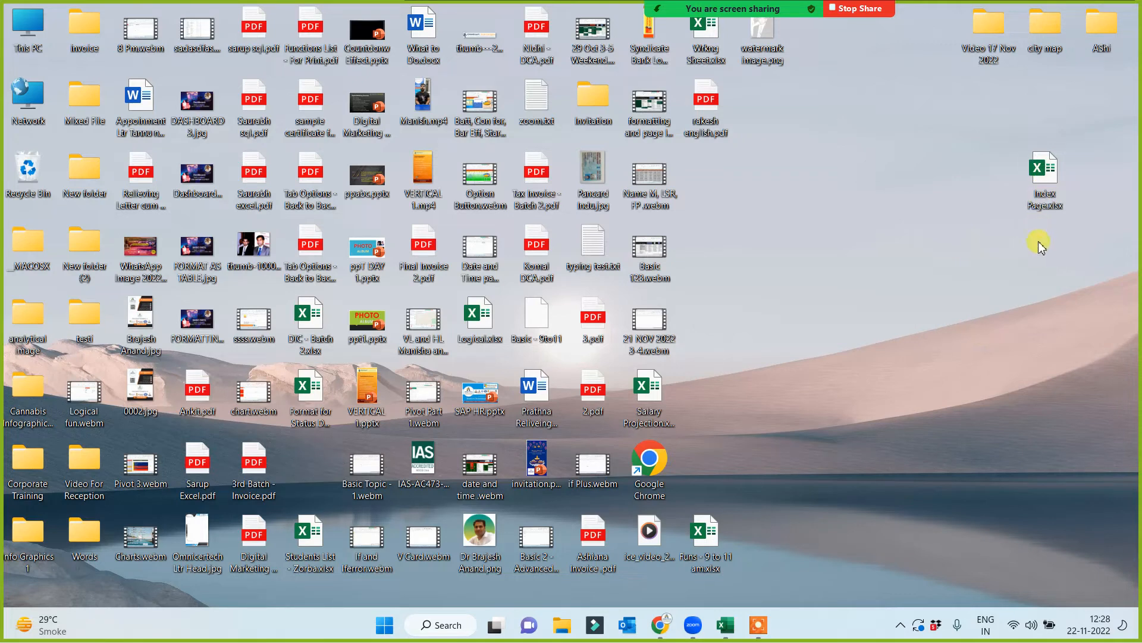
pyautogui.doubleClick(1046, 173)
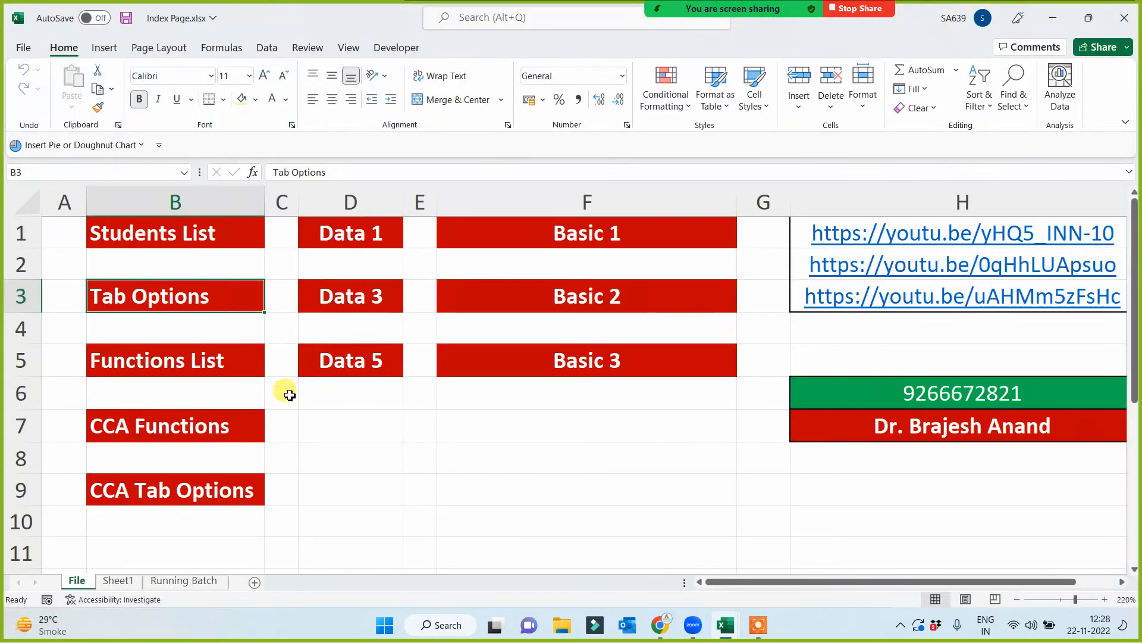
# - Follow the Functions List link and view the batch sheets, using the Jump To Batch Time arrow and the 12 pm batch link
pyautogui.click(175, 360)
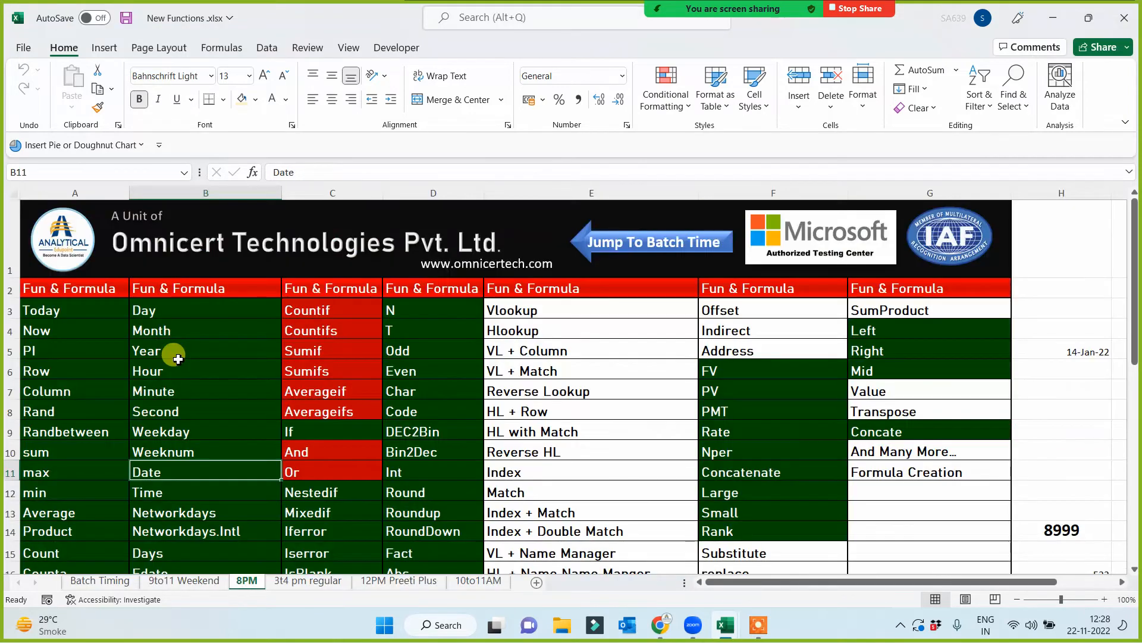
pyautogui.click(295, 580)
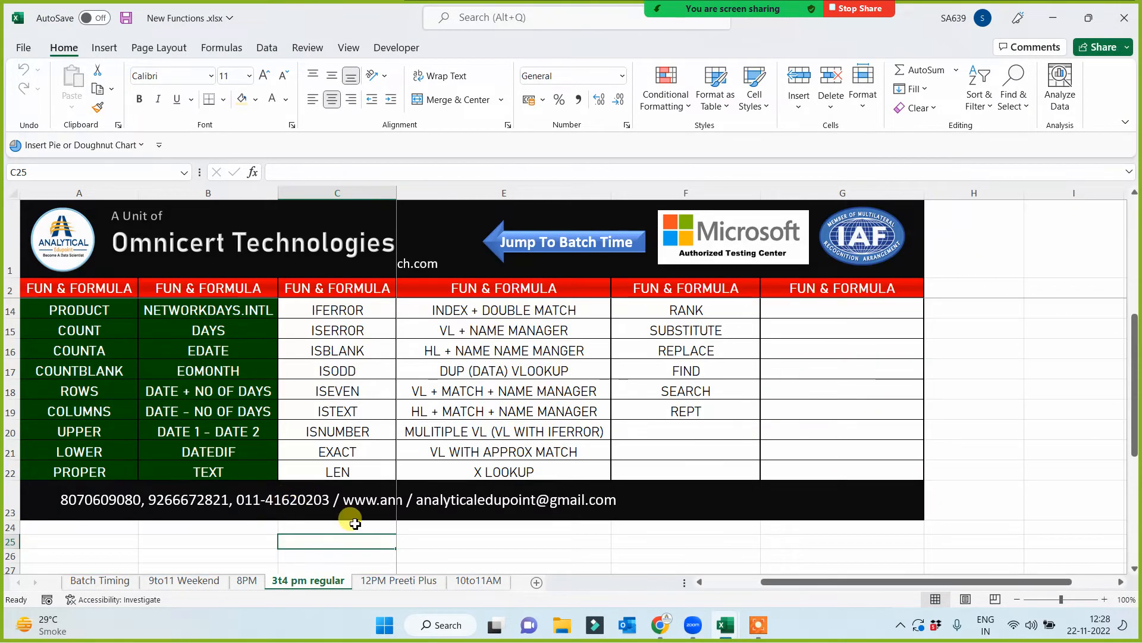
pyautogui.click(381, 582)
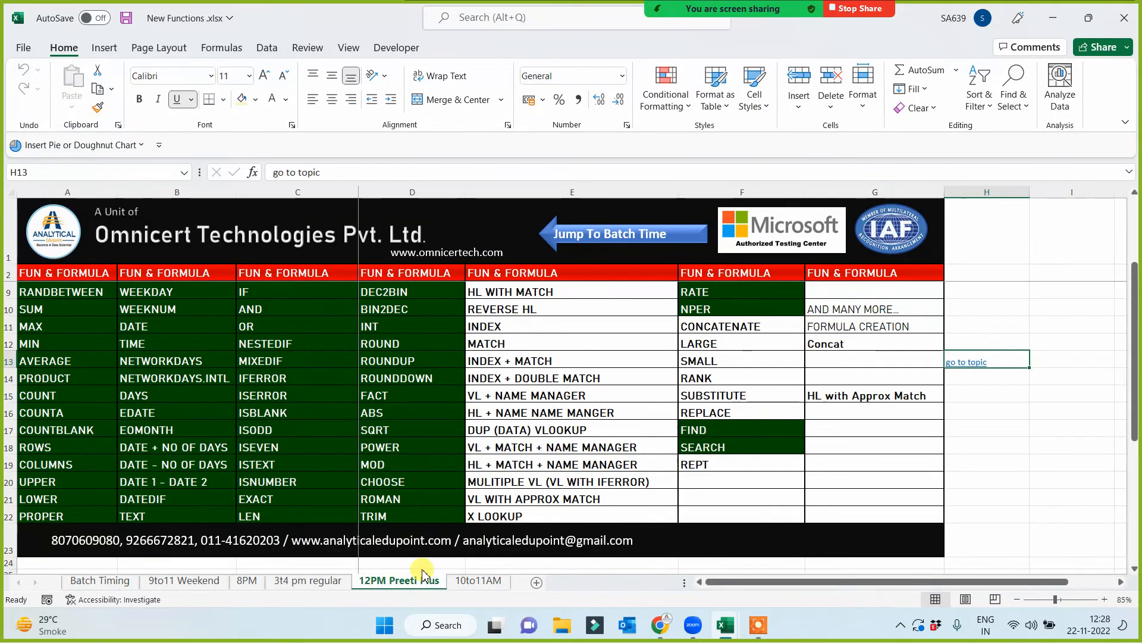
pyautogui.click(622, 238)
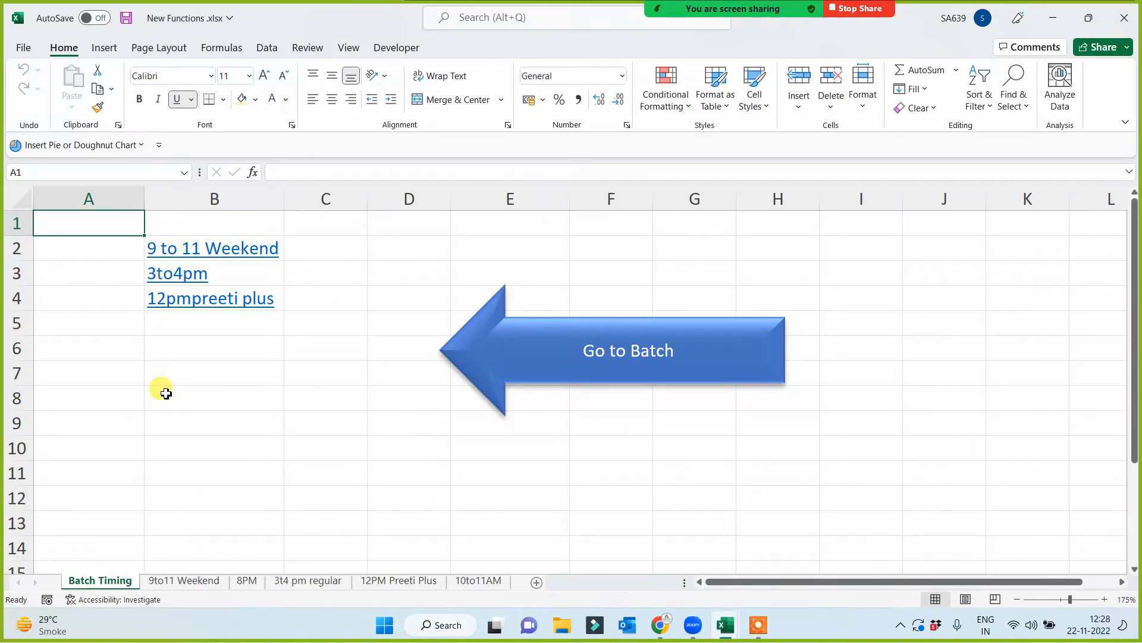
pyautogui.click(179, 298)
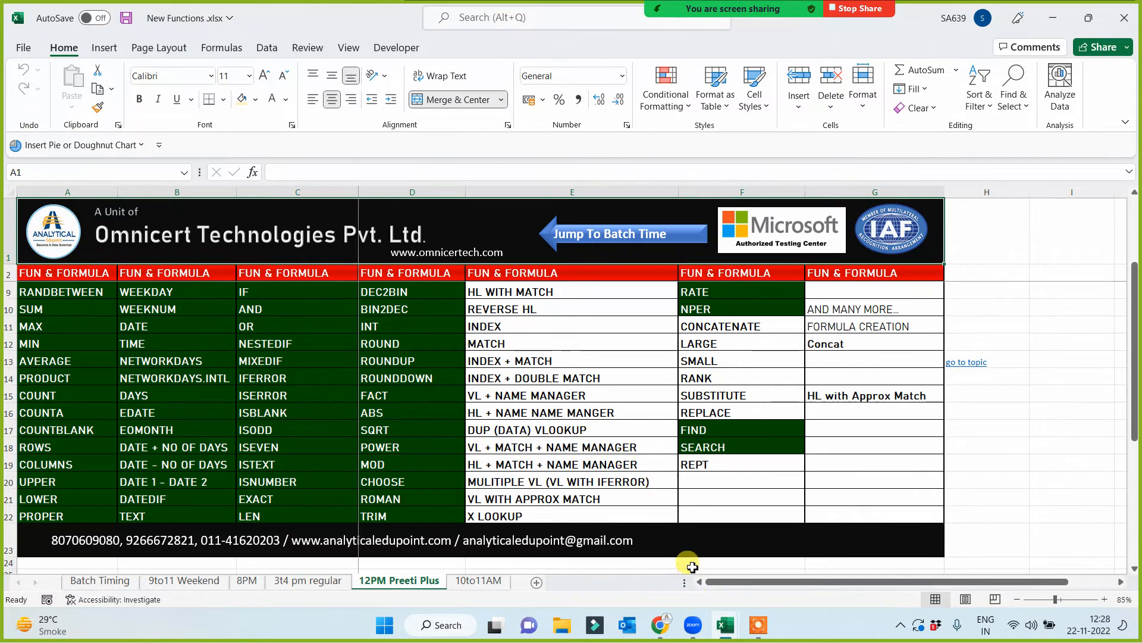
# - Return to the Index Page workbook and open the Tab Options workbook through its link in B3
pyautogui.click(720, 629)
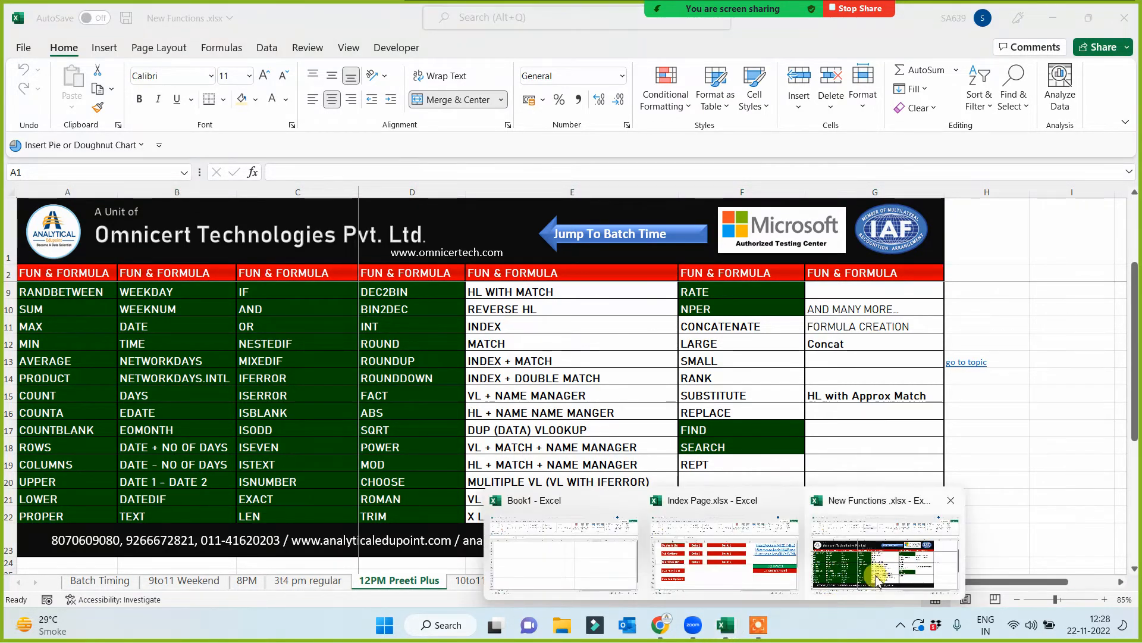
pyautogui.click(846, 571)
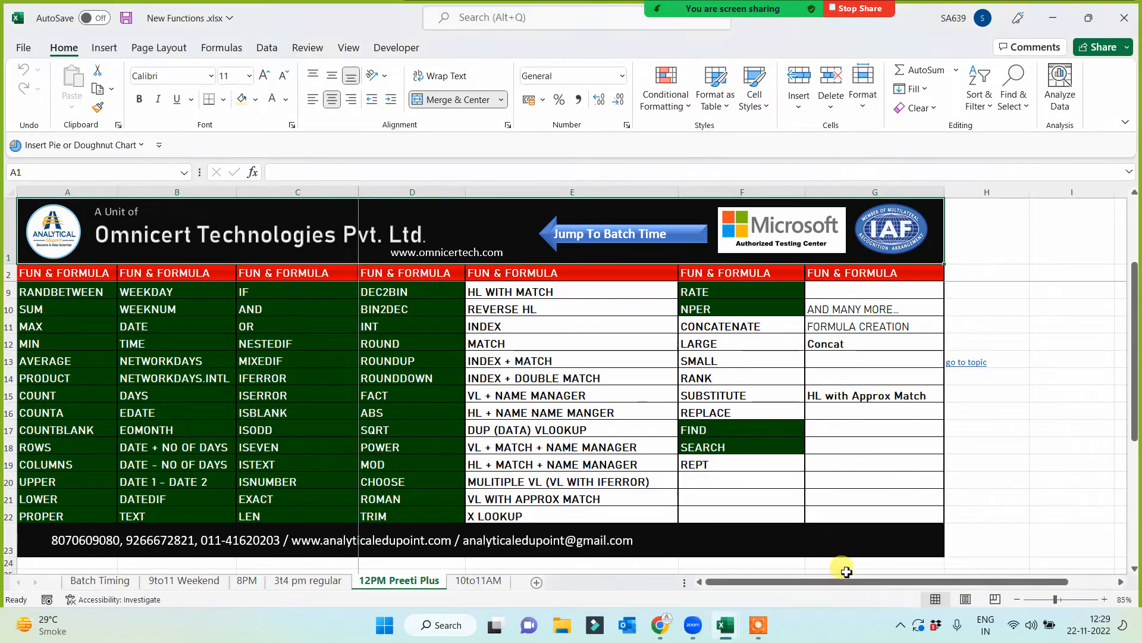
pyautogui.click(727, 623)
pyautogui.click(711, 582)
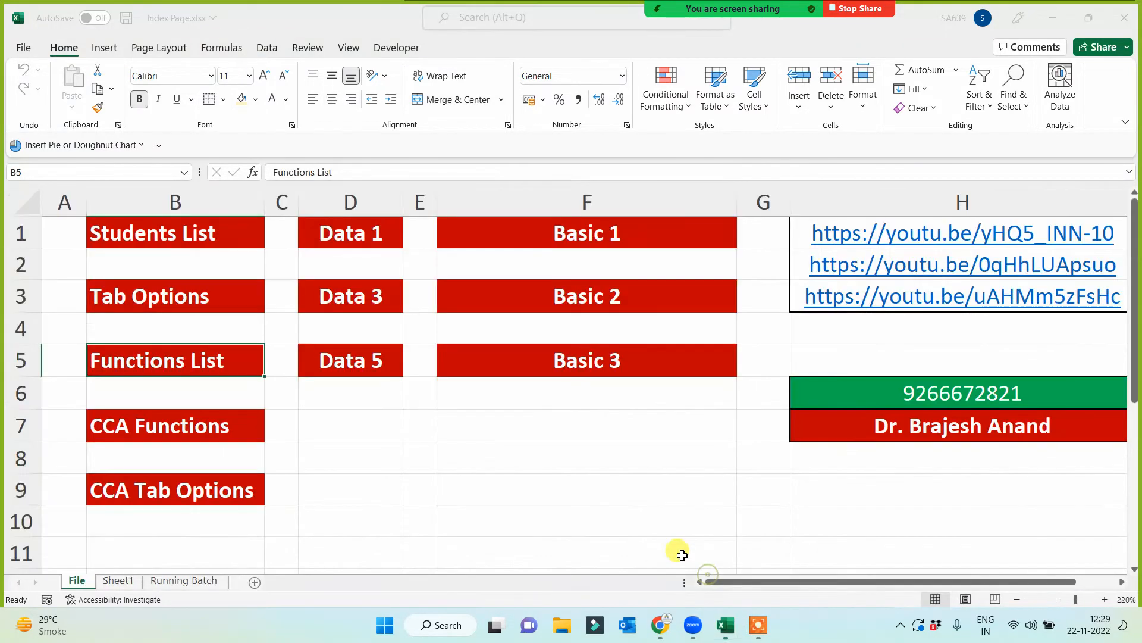
pyautogui.click(143, 301)
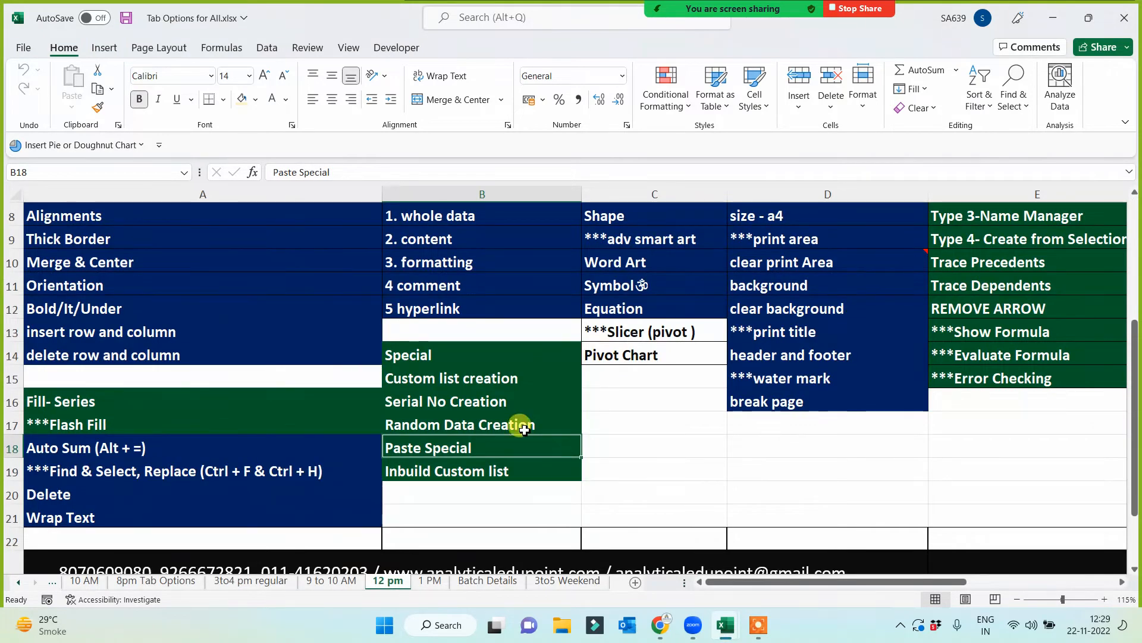
# - Copy the green format of the Fill- Series cell onto A3:A14 of the 12 pm sheet and save the workbook
pyautogui.click(602, 467)
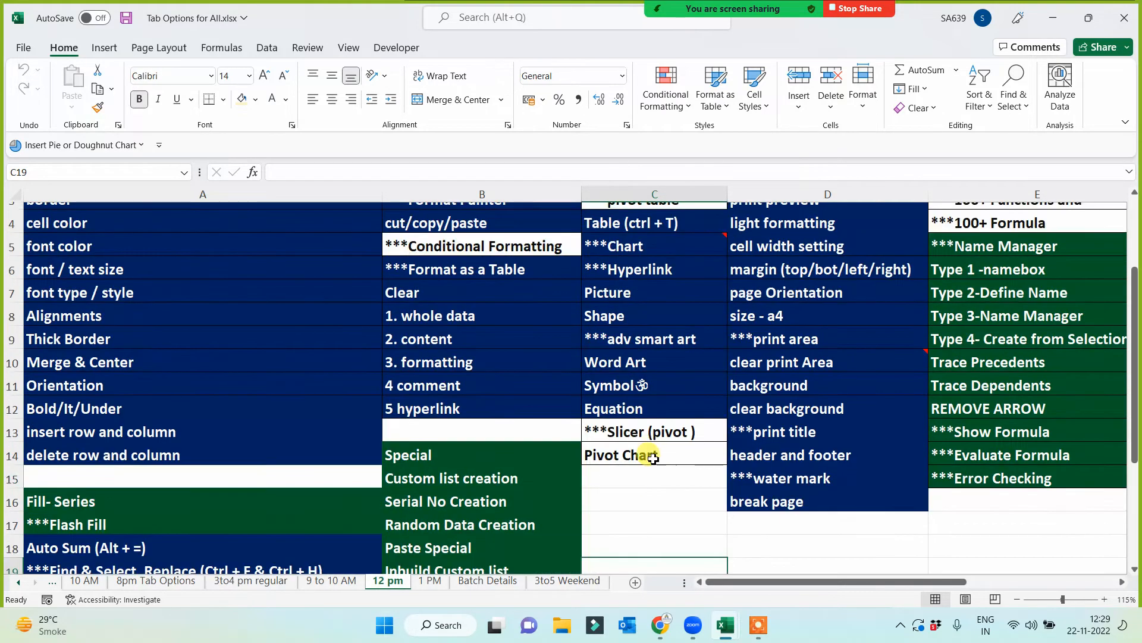
pyautogui.scroll(2, 652, 454)
pyautogui.scroll(-2, 647, 486)
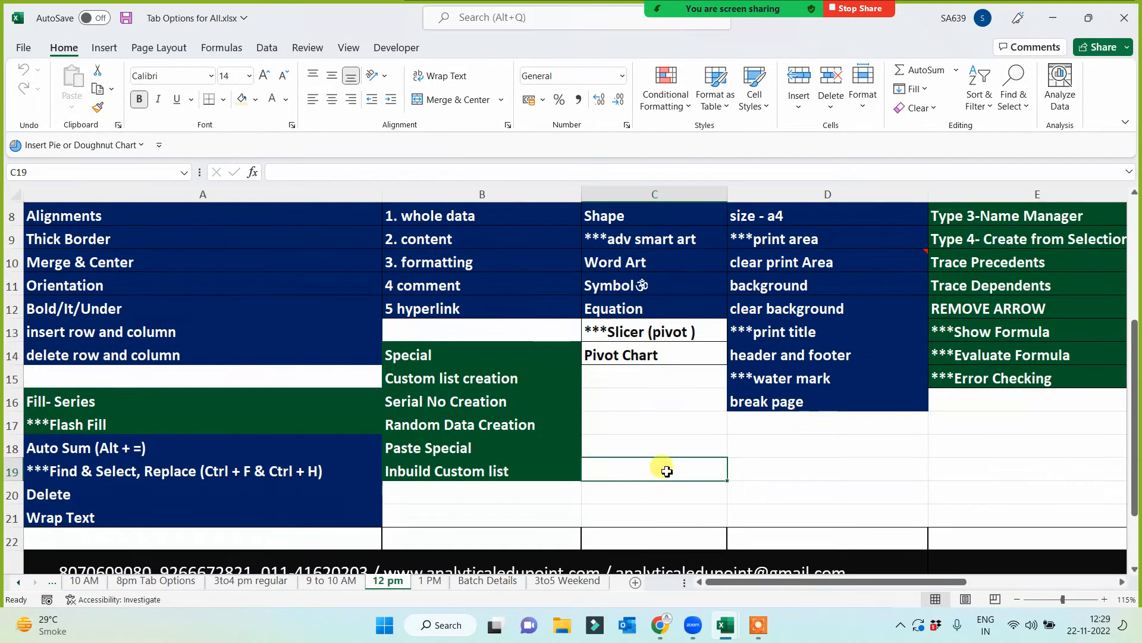
pyautogui.scroll(2, 655, 461)
pyautogui.scroll(2, 333, 399)
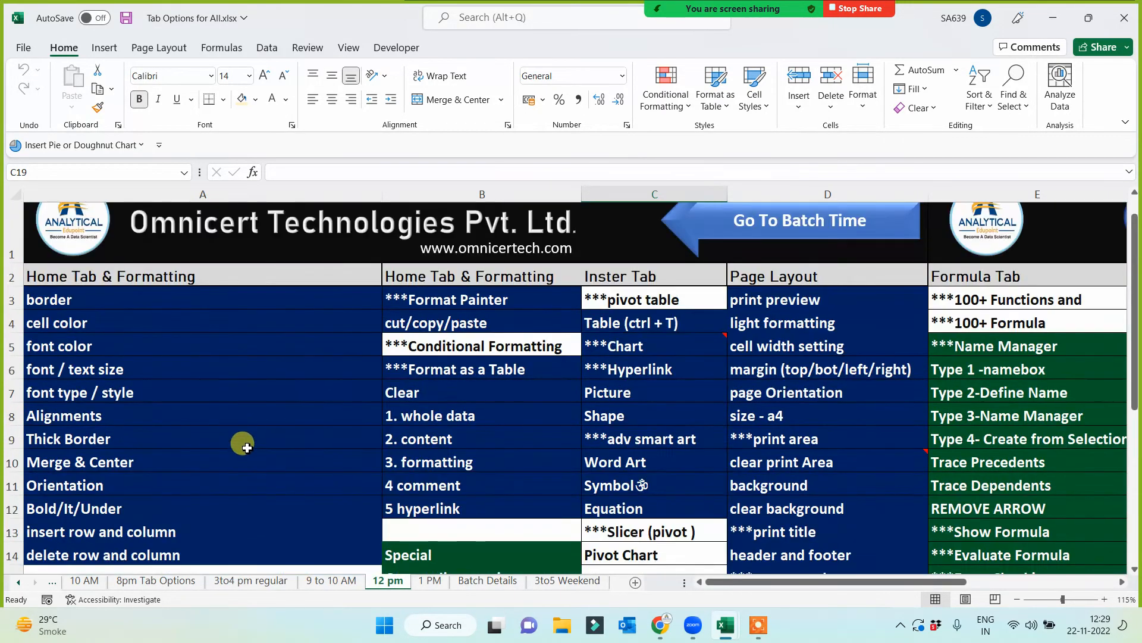
pyautogui.click(159, 545)
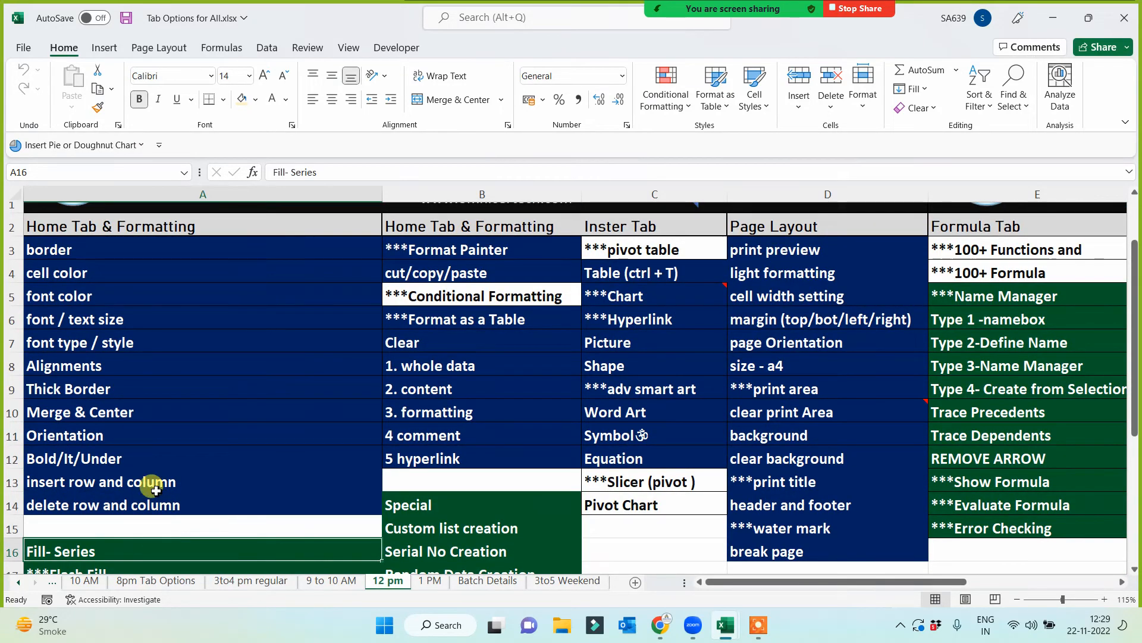
pyautogui.click(98, 108)
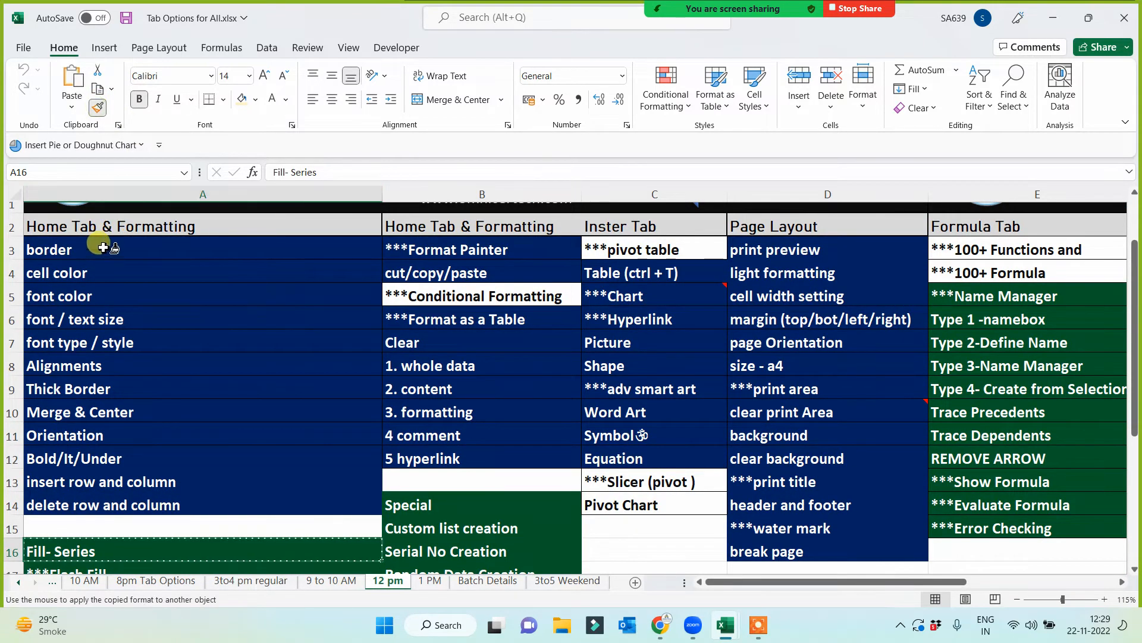
pyautogui.moveTo(102, 247); pyautogui.dragTo(107, 507)
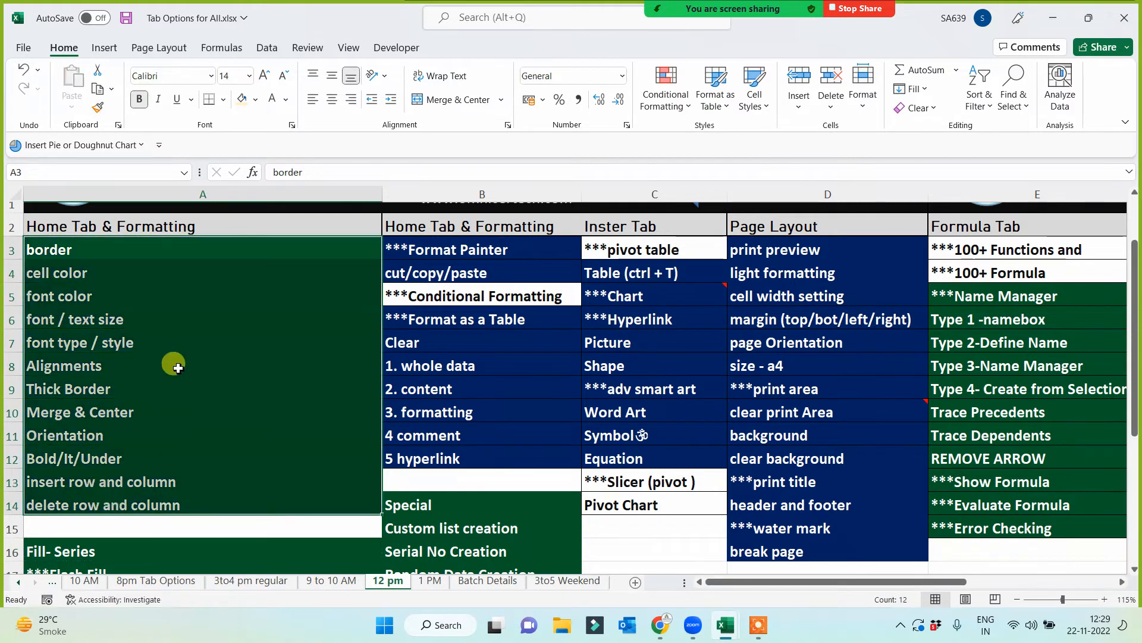
pyautogui.hotkey('ctrl', 's')
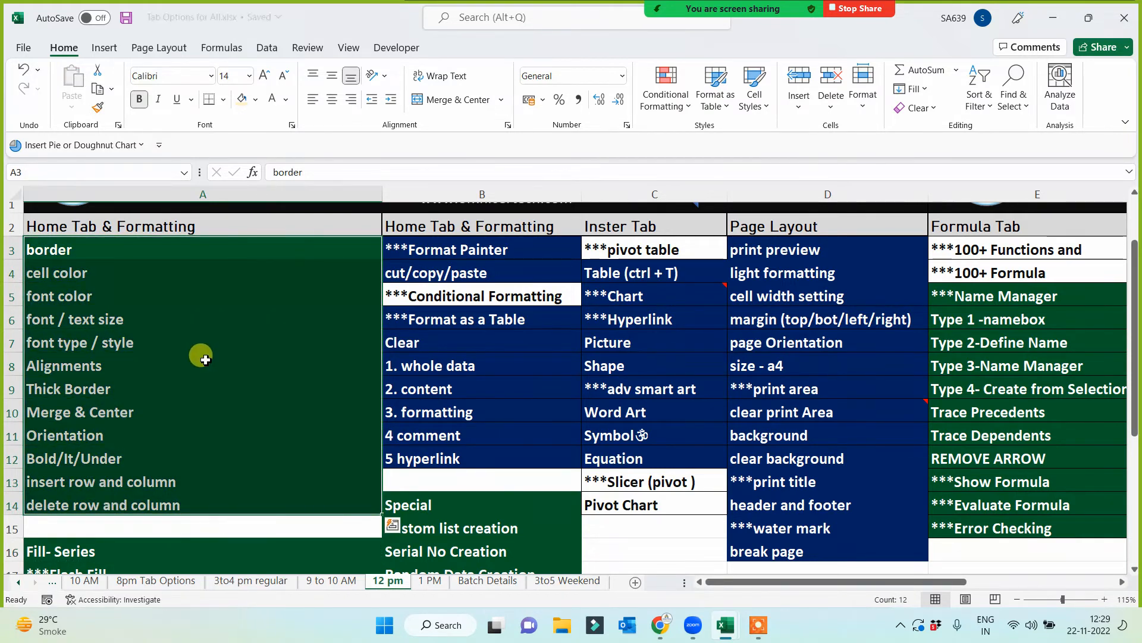
# - Copy the green format of the Alignments cell onto the Clear topic and its five options in B7:B12
pyautogui.click(206, 359)
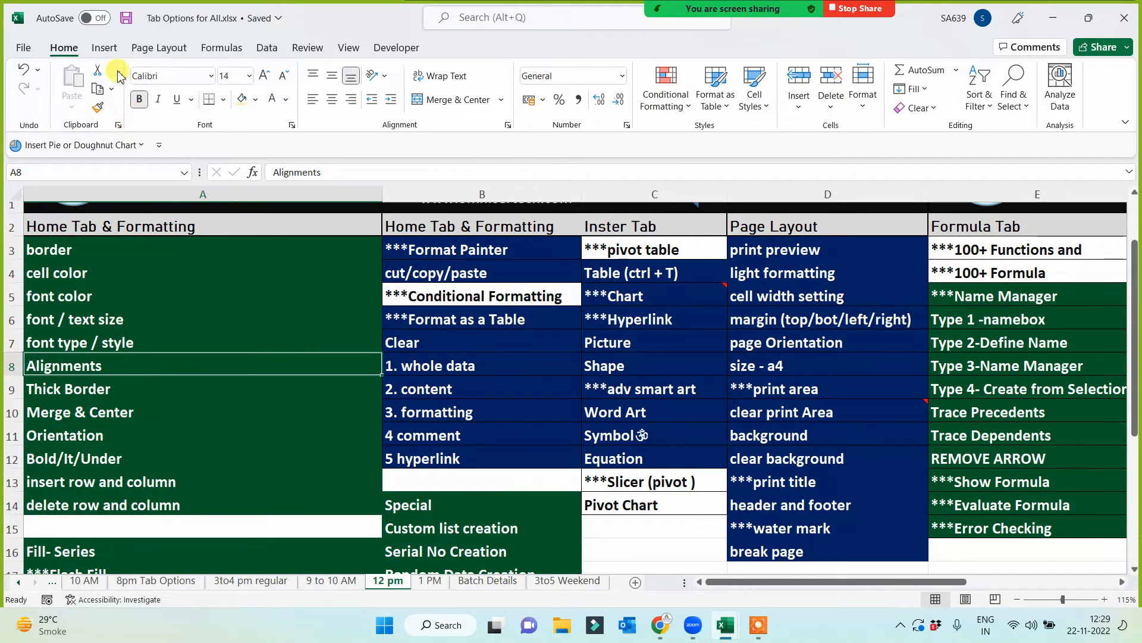
pyautogui.click(98, 107)
pyautogui.moveTo(455, 347)
pyautogui.mouseDown()
pyautogui.moveTo(446, 456)
pyautogui.moveTo(392, 455)
pyautogui.mouseUp()
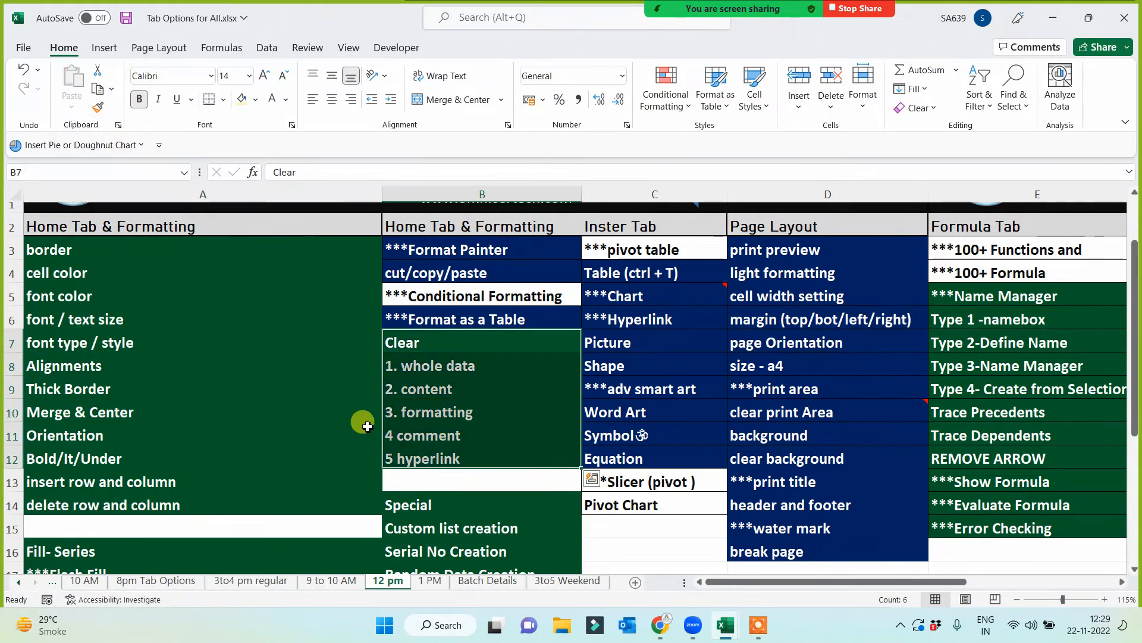
# - Copy column A's green format onto the Format as a Table, Format Painter and cut/copy/paste cells (B6, B3 and B4)
pyautogui.click(357, 365)
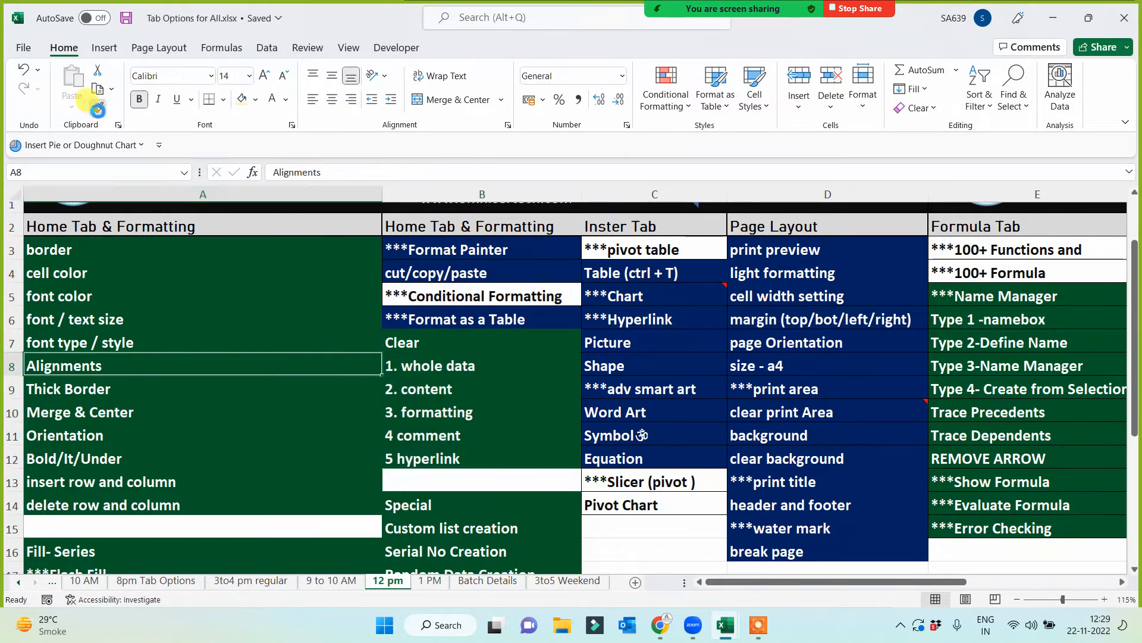
pyautogui.click(97, 107)
pyautogui.click(437, 321)
pyautogui.click(307, 390)
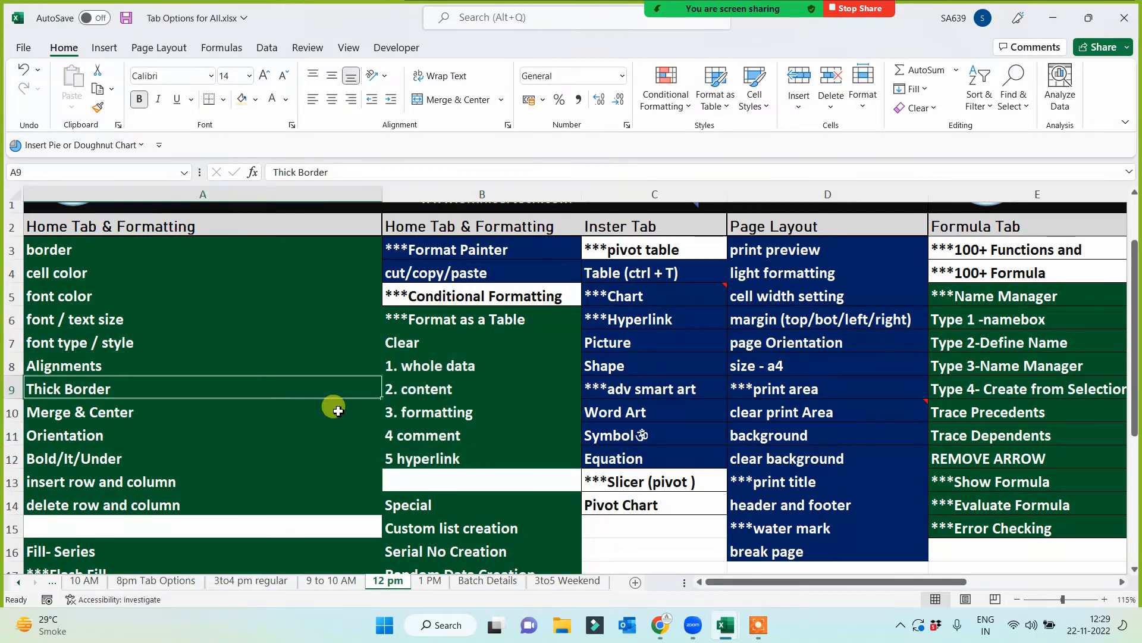
pyautogui.click(289, 341)
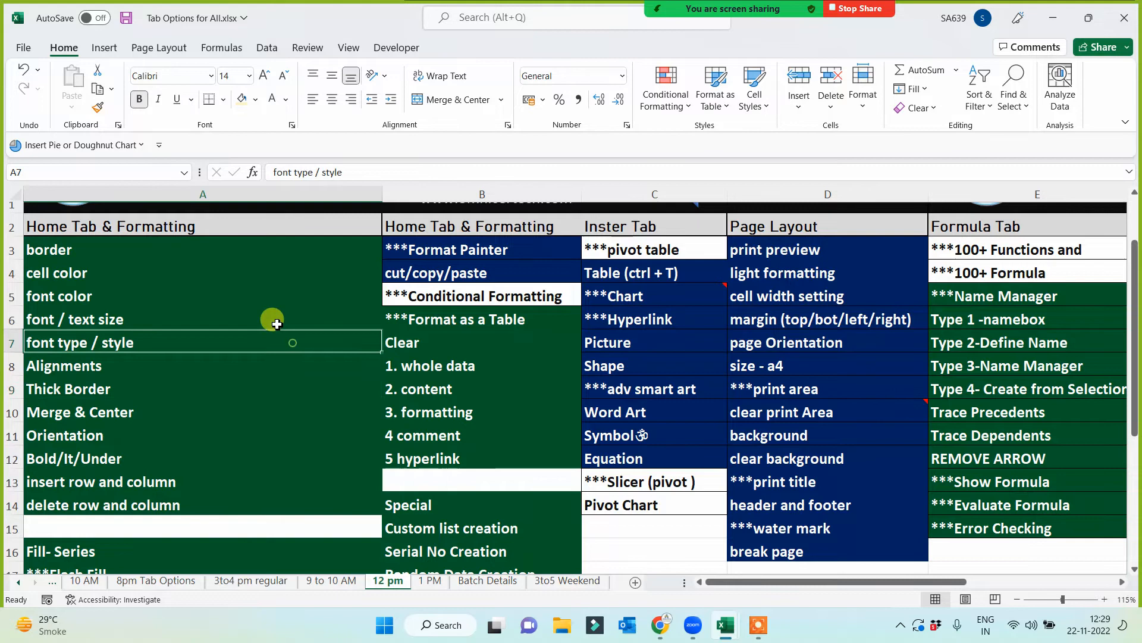
pyautogui.click(98, 107)
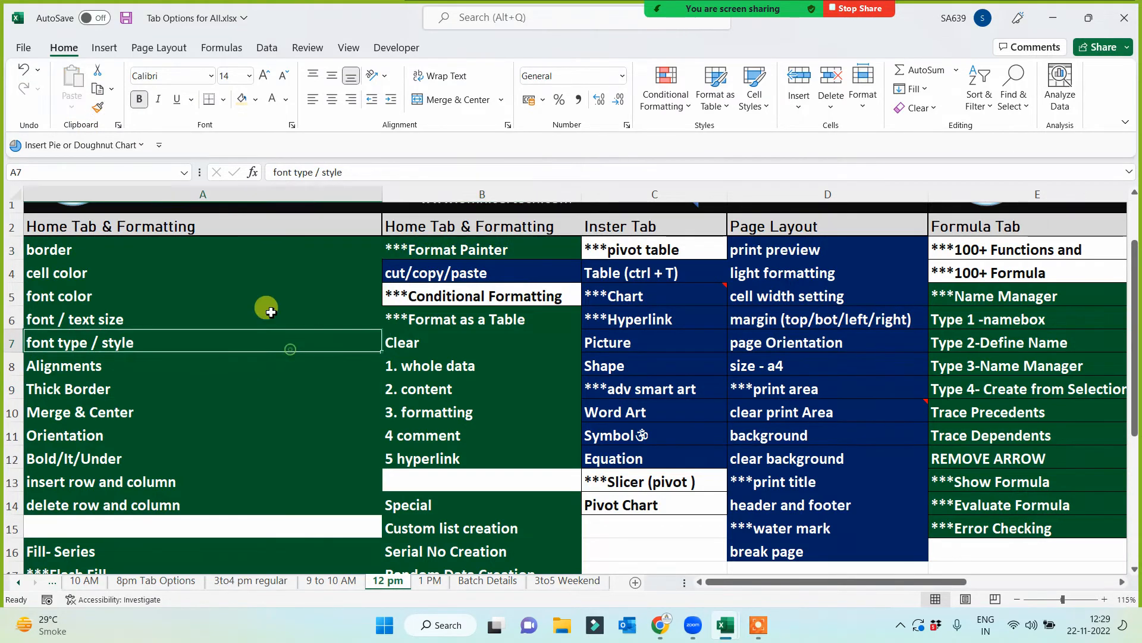
pyautogui.click(97, 107)
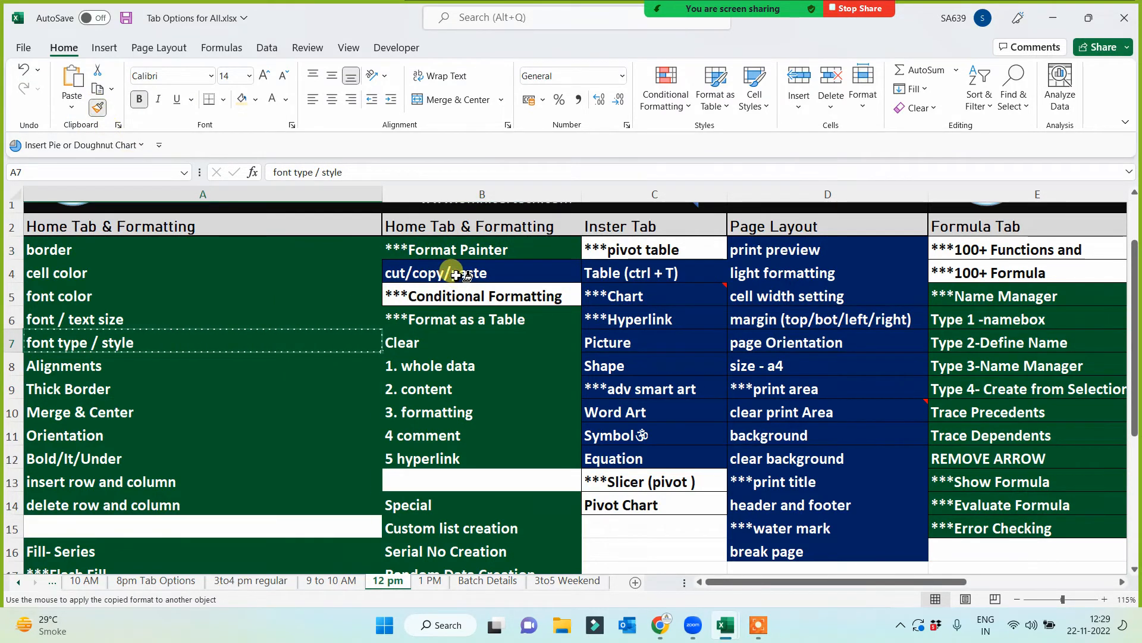
pyautogui.click(465, 275)
pyautogui.click(333, 413)
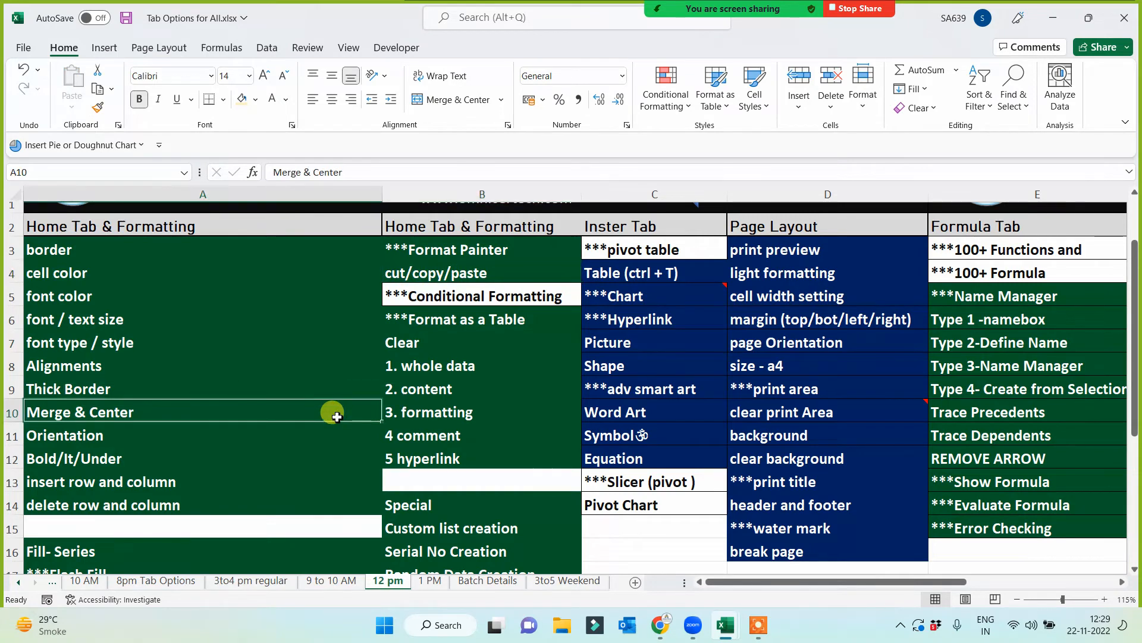
# - Copy the green format of the "2. content" cell in B9 onto the Table (ctrl + T) cell in C4
pyautogui.click(502, 273)
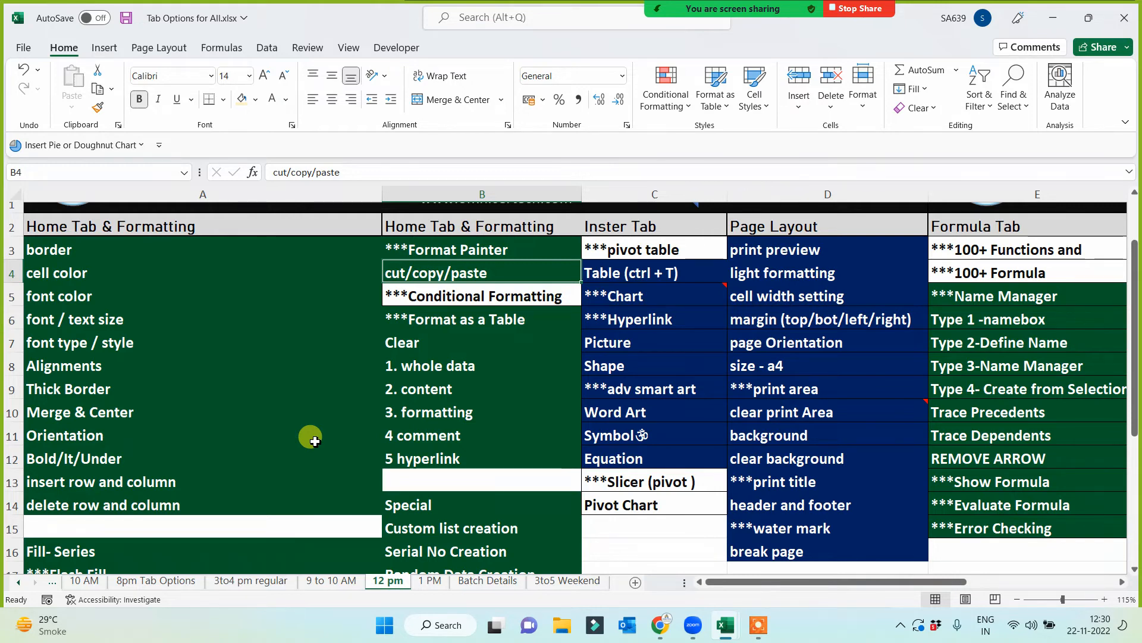
pyautogui.click(395, 386)
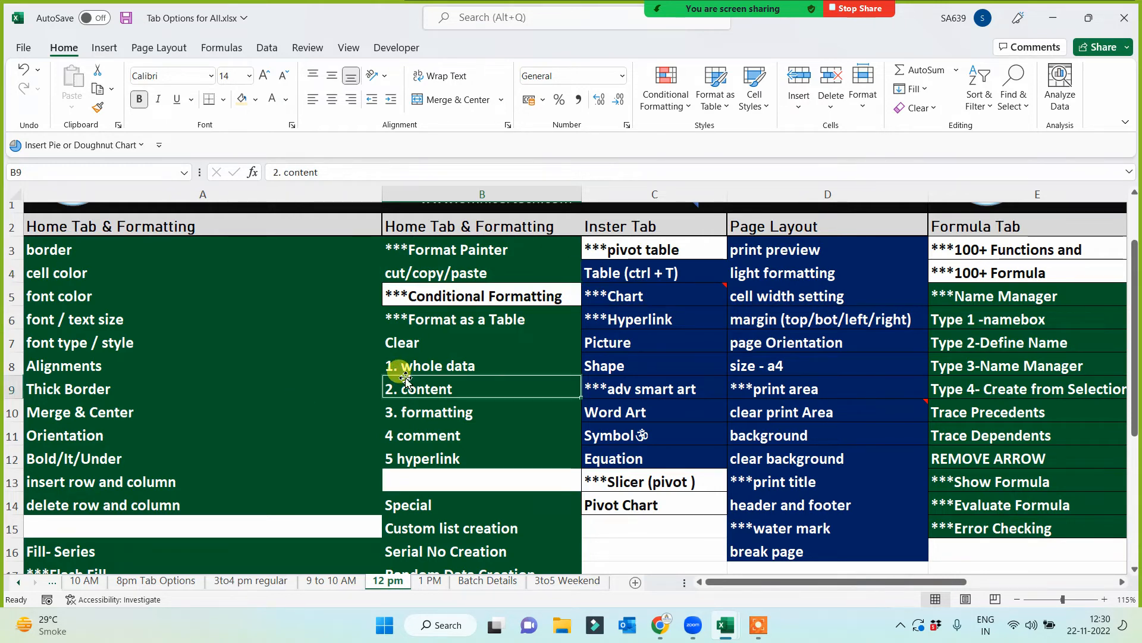
pyautogui.click(101, 110)
pyautogui.click(601, 274)
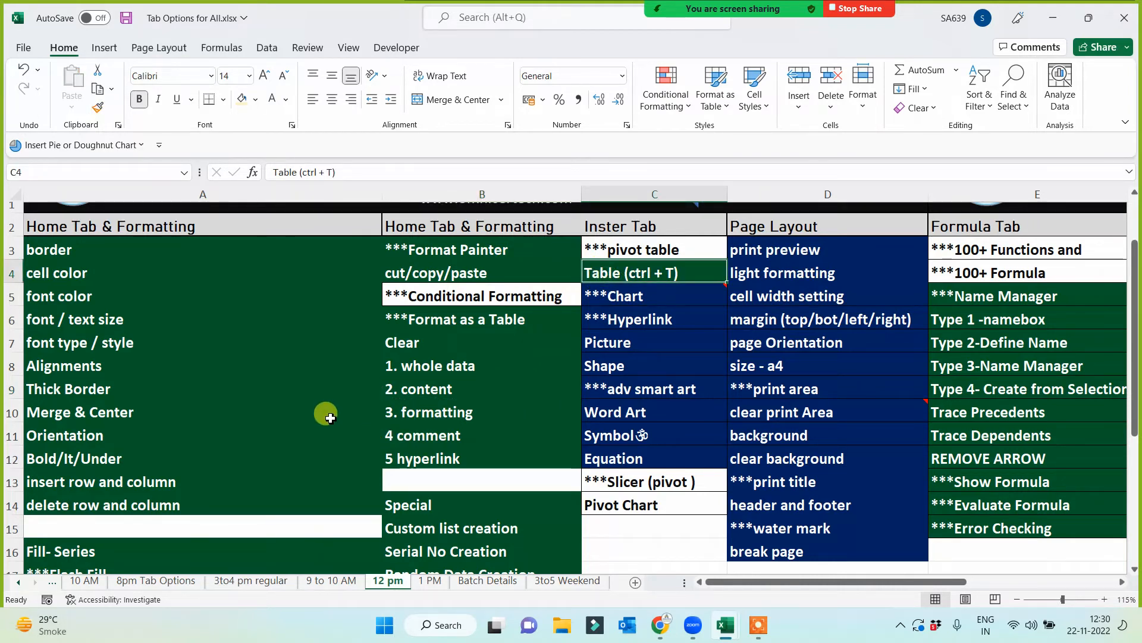
# - Copy the green format of the Thick Border cell onto the pivot table, Hyperlink and Chart cells (C3, C6 and C5)
pyautogui.click(303, 387)
pyautogui.click(97, 108)
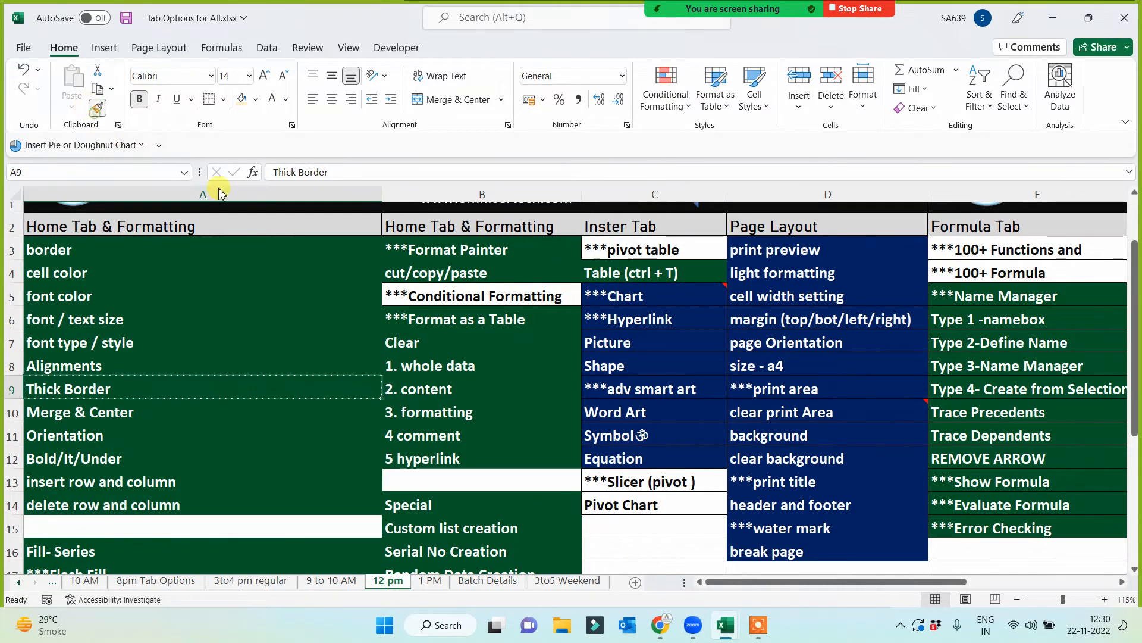
pyautogui.click(667, 250)
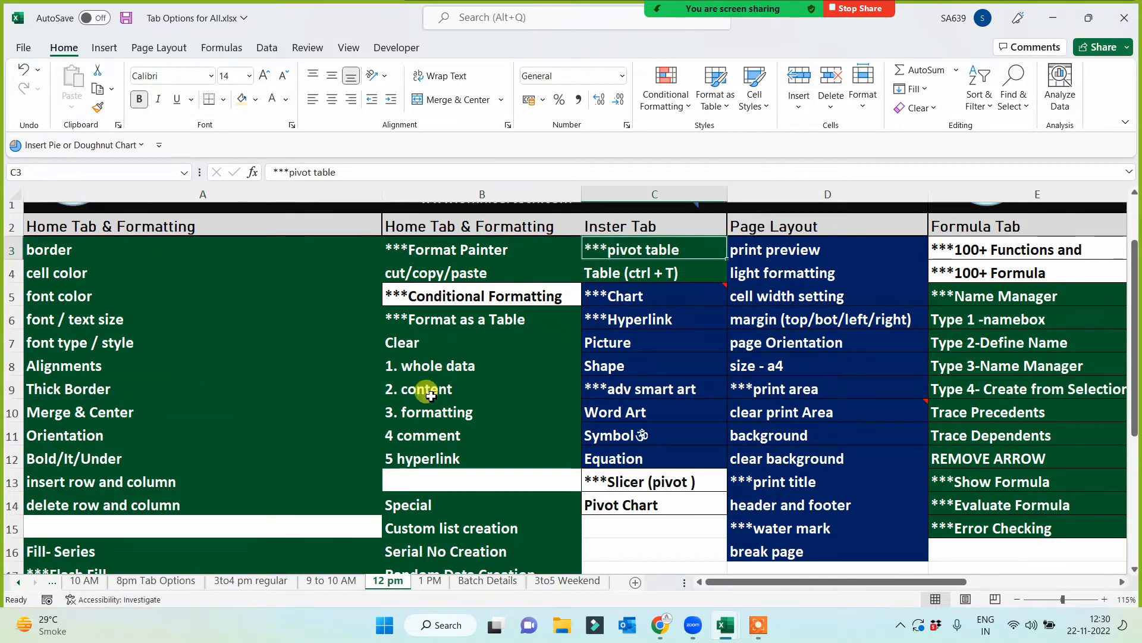
pyautogui.click(371, 387)
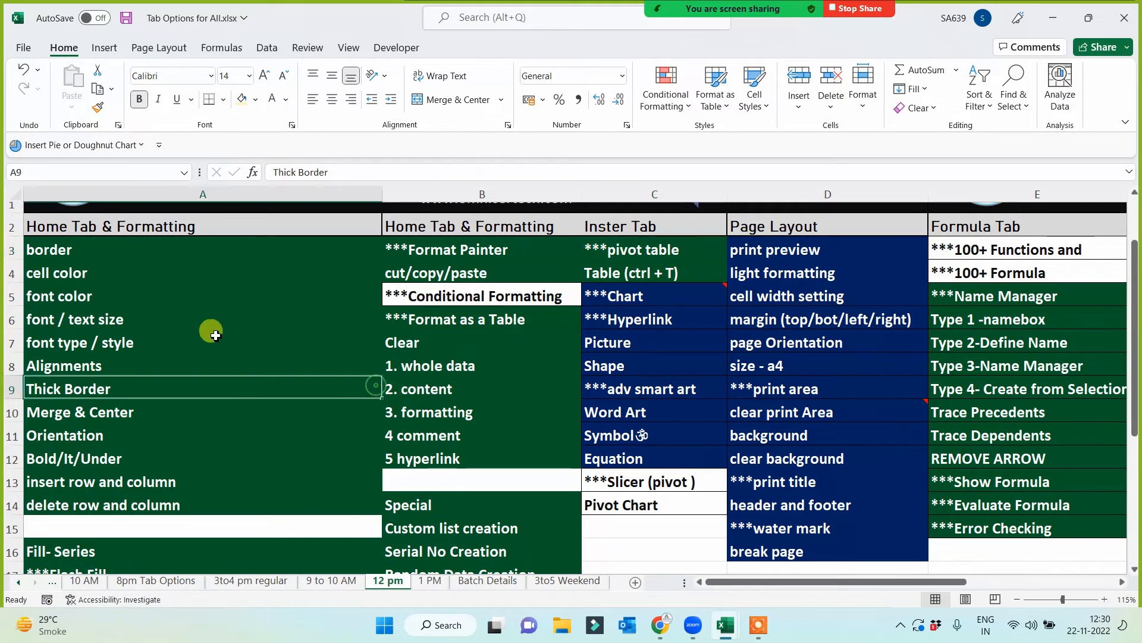
pyautogui.click(98, 108)
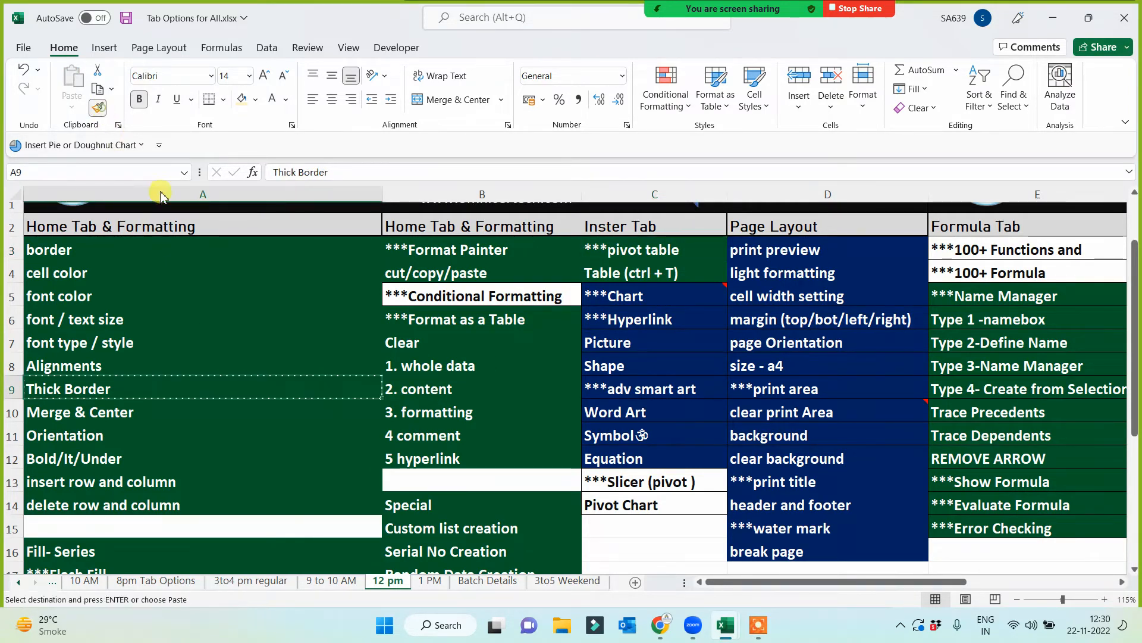
pyautogui.click(649, 319)
pyautogui.click(322, 382)
pyautogui.click(96, 110)
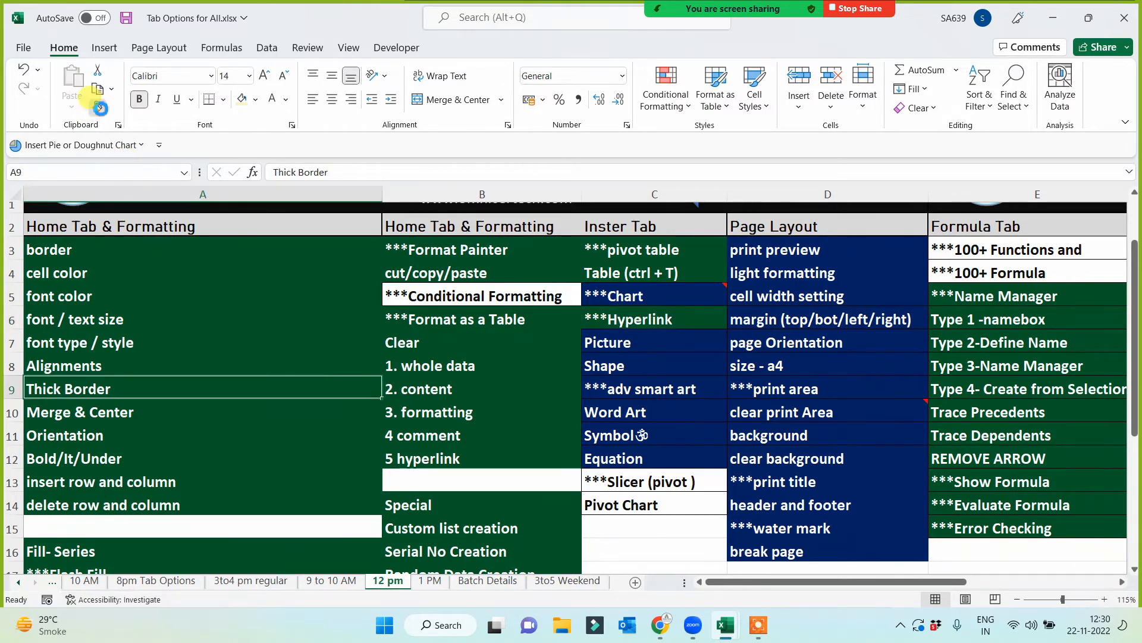
pyautogui.click(619, 294)
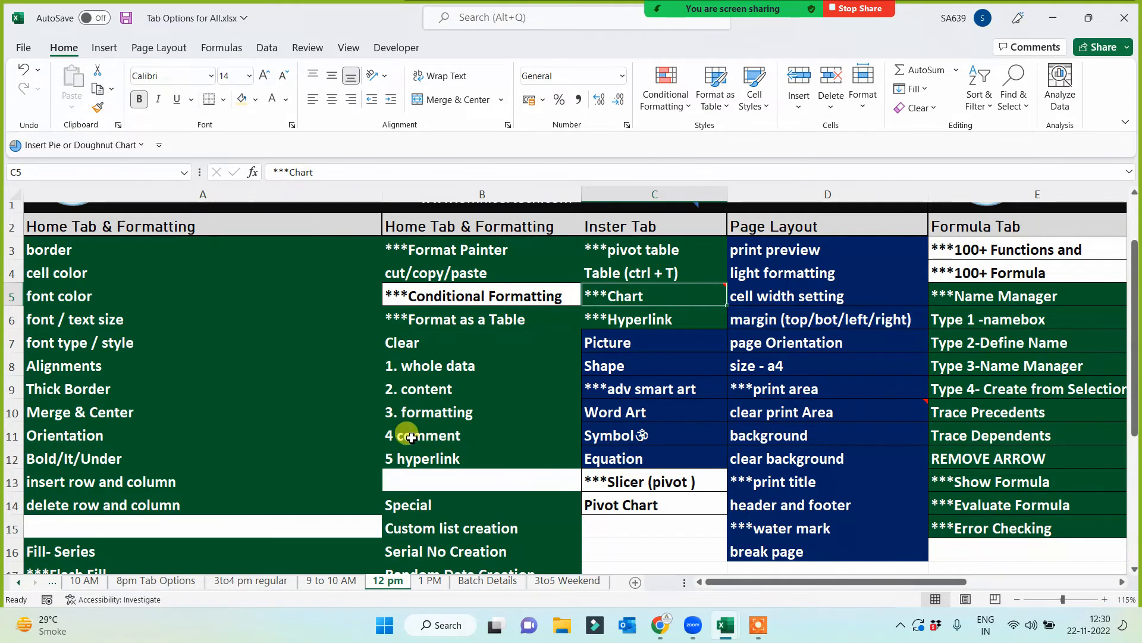
# - Copy the green format of the Thick Border cell onto the Picture to Pivot Chart cells (C7:C14) and save the workbook
pyautogui.click(331, 385)
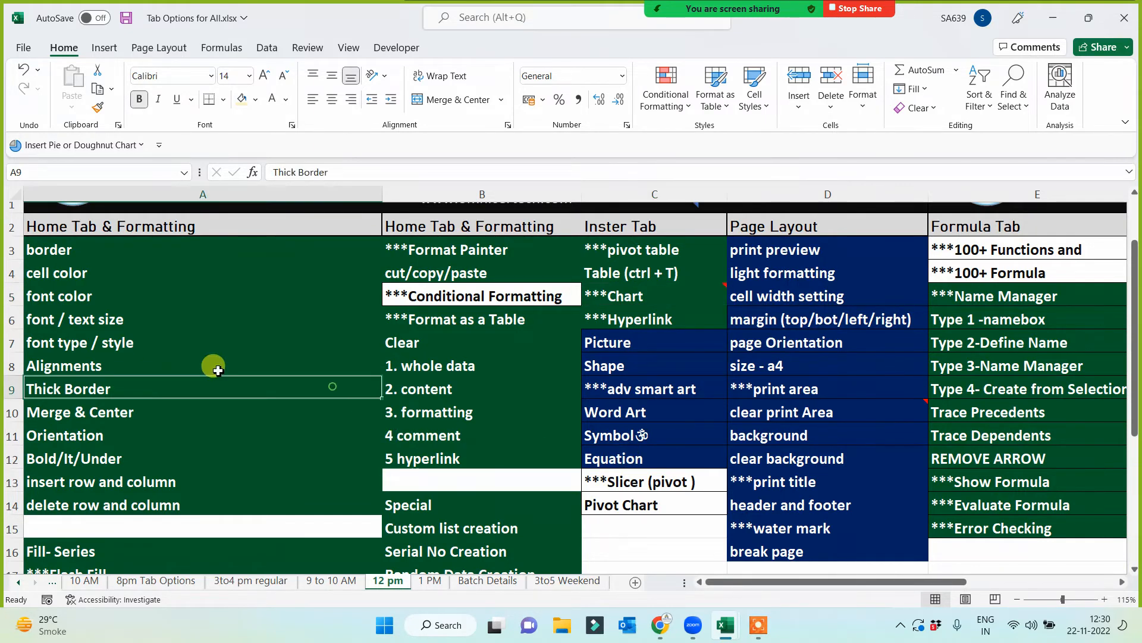
pyautogui.click(95, 110)
pyautogui.moveTo(629, 348)
pyautogui.mouseDown()
pyautogui.moveTo(644, 495)
pyautogui.moveTo(635, 505)
pyautogui.mouseUp()
pyautogui.click(476, 412)
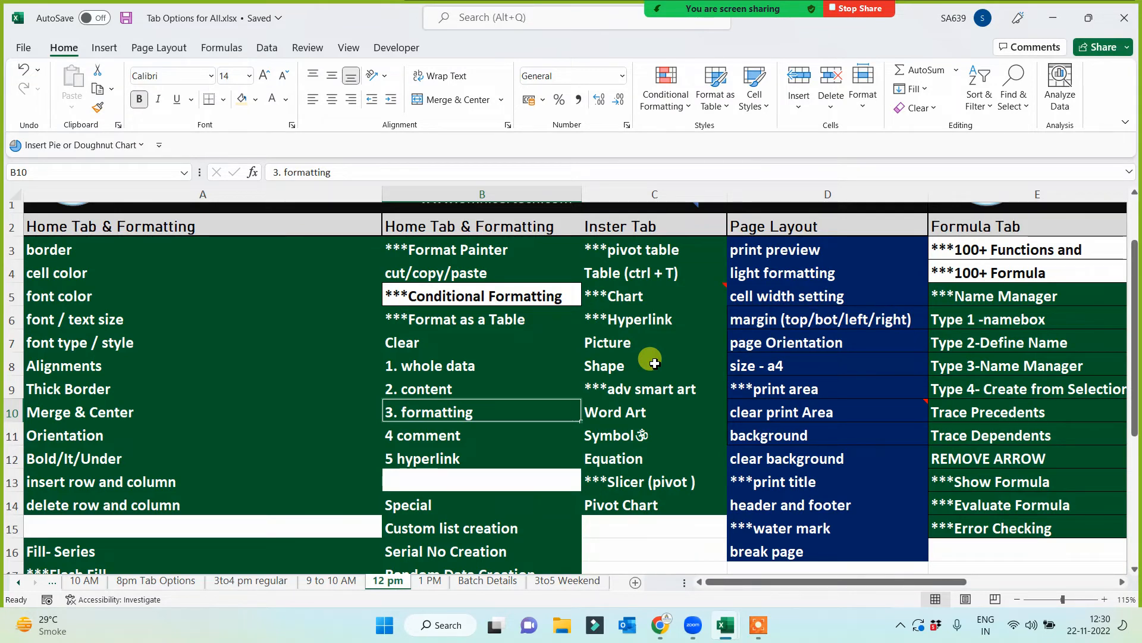
# - Copy the six topics from Picture to Equation (C7:C12) on the 12 pm sheet
pyautogui.click(619, 296)
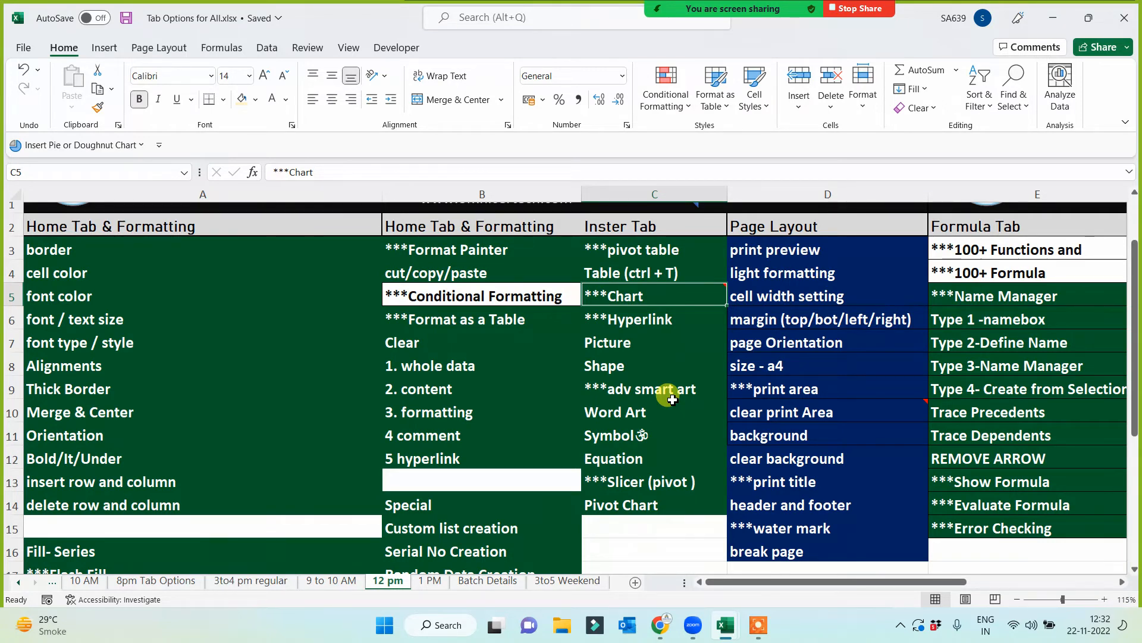
pyautogui.moveTo(626, 344); pyautogui.dragTo(630, 453)
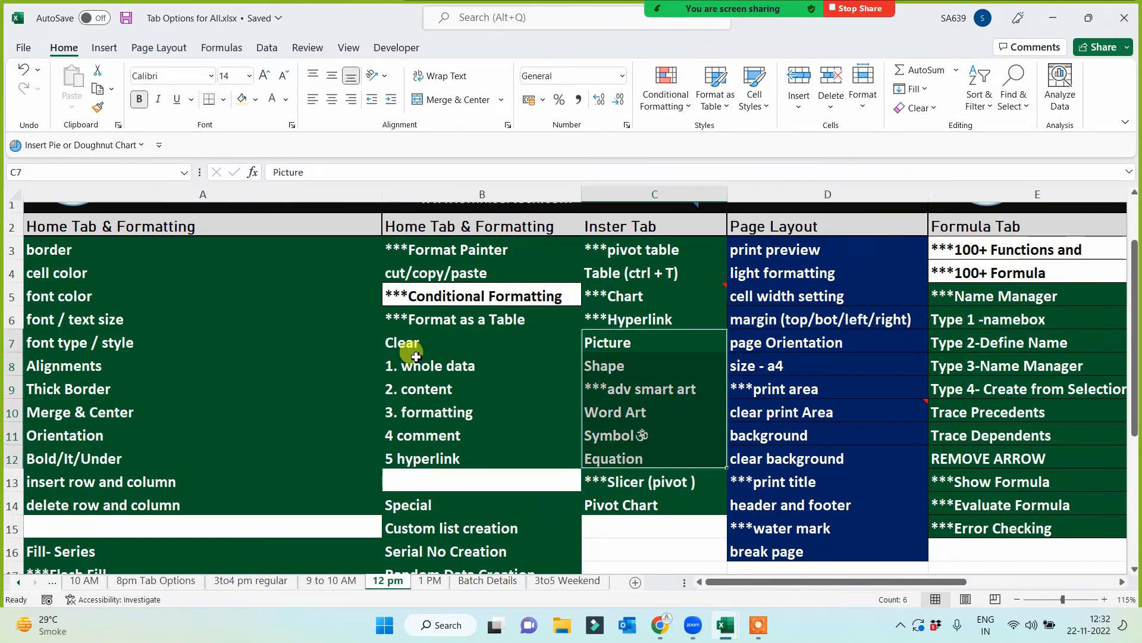
pyautogui.hotkey('ctrl', 'c')
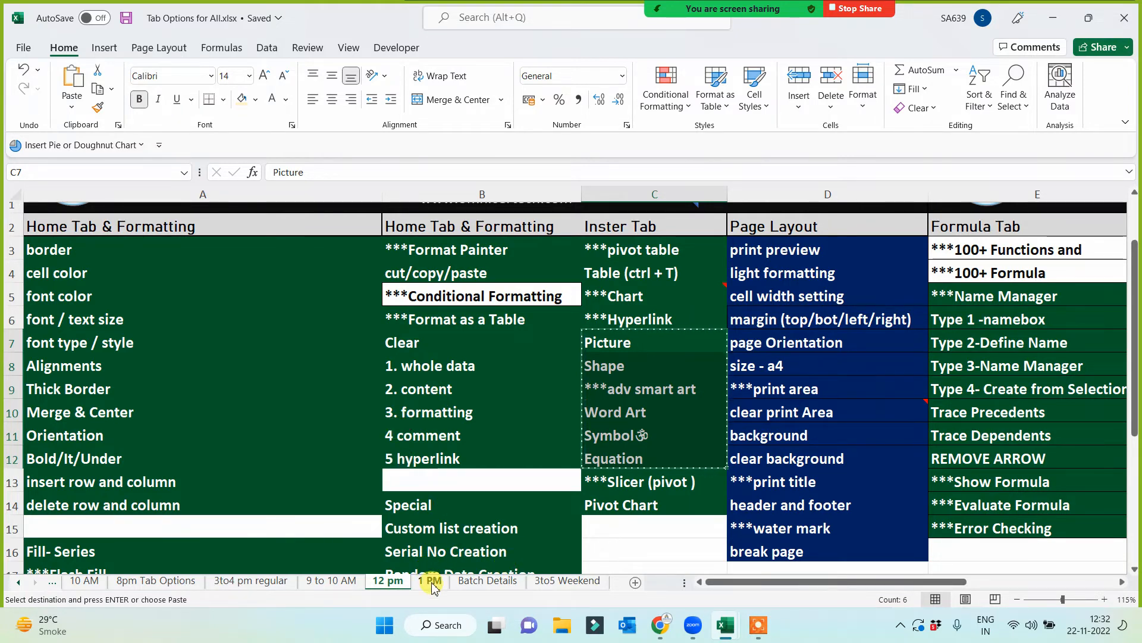
# - Switch to the blank Book1 workbook and close it
pyautogui.click(730, 630)
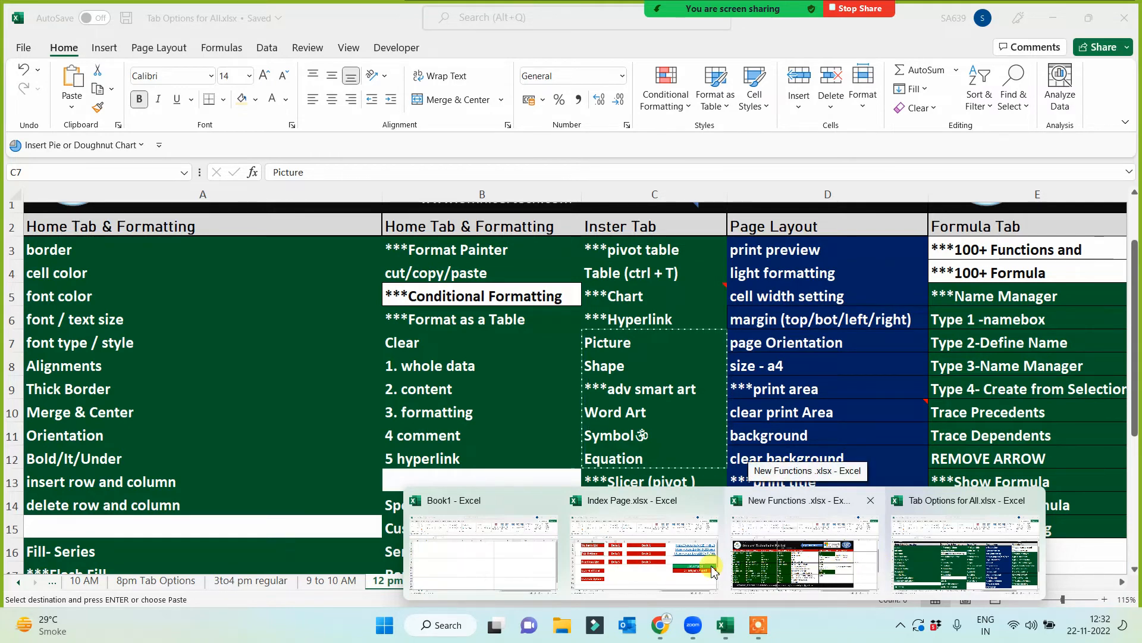
pyautogui.click(503, 571)
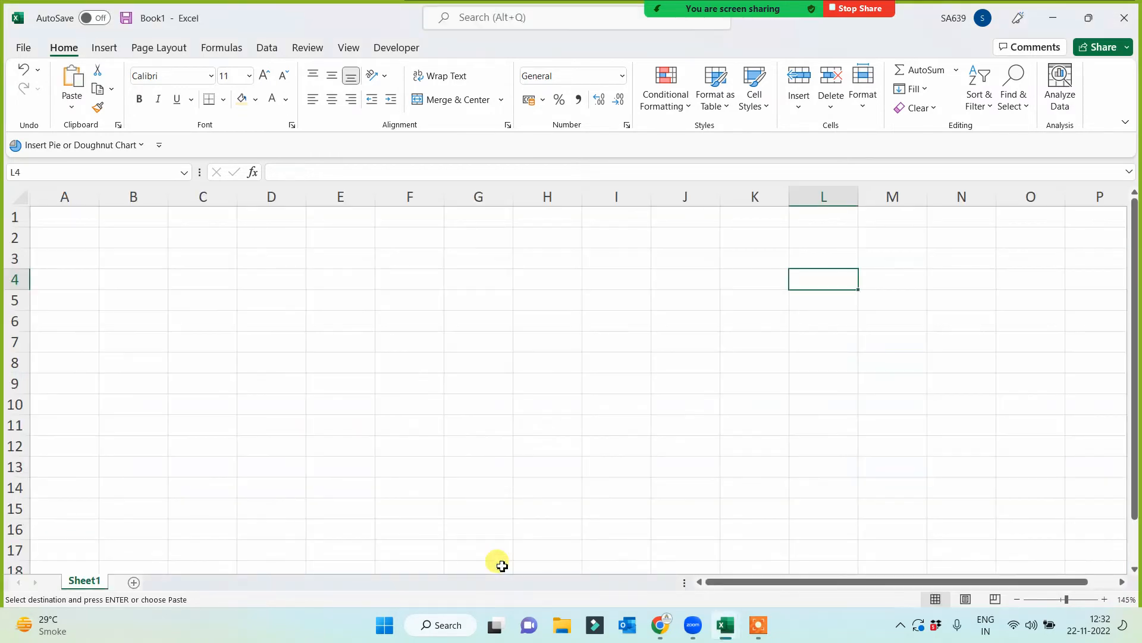
pyautogui.click(1121, 13)
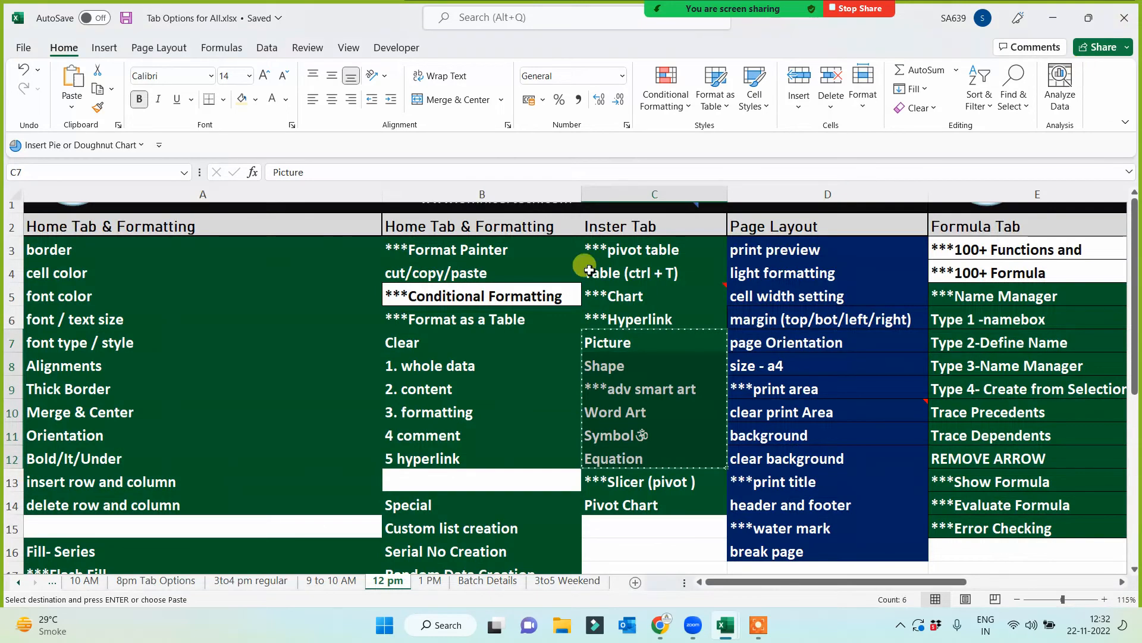
# - Open the recent workbook Hyperlink, Formattingl plus plus.xlsx and add a new sheet after the Concatenate sheet
pyautogui.click(23, 49)
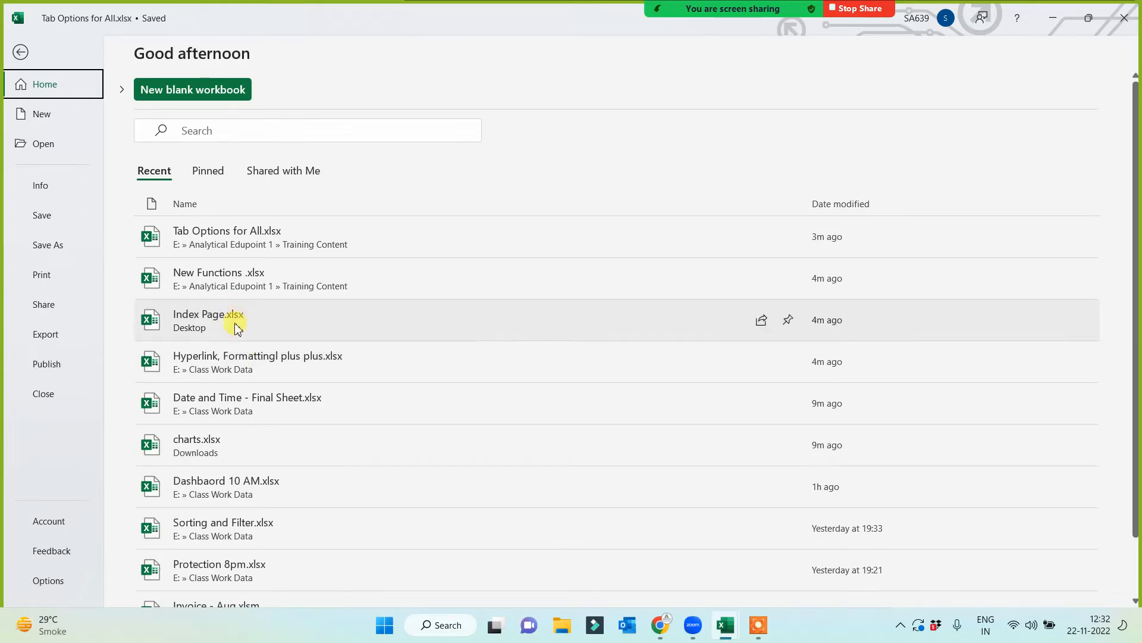
pyautogui.click(226, 368)
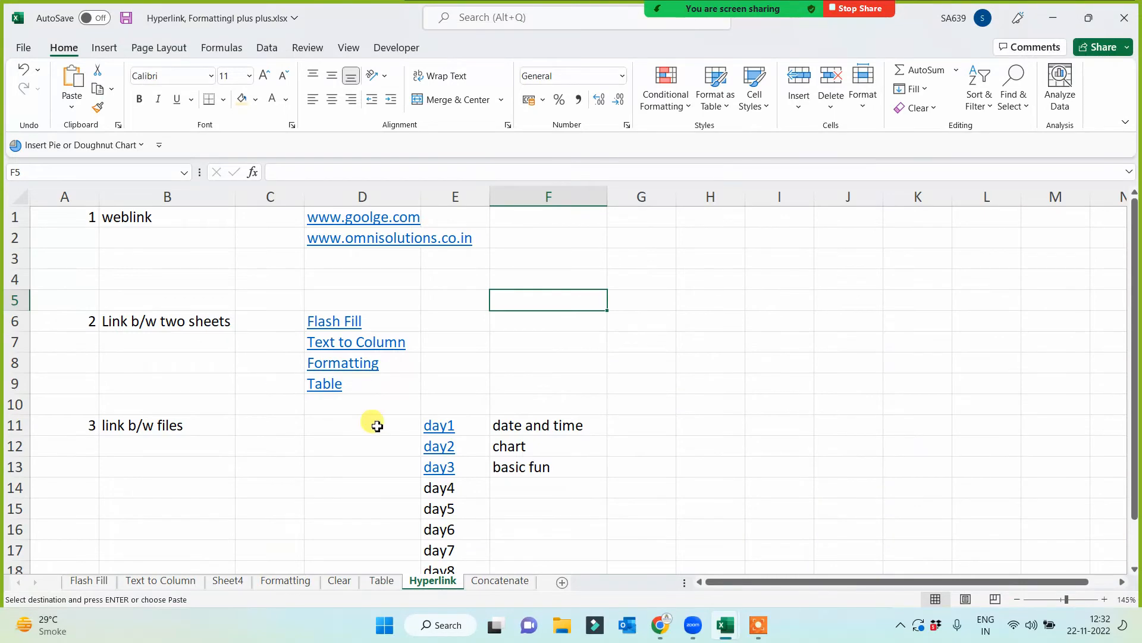
pyautogui.click(494, 581)
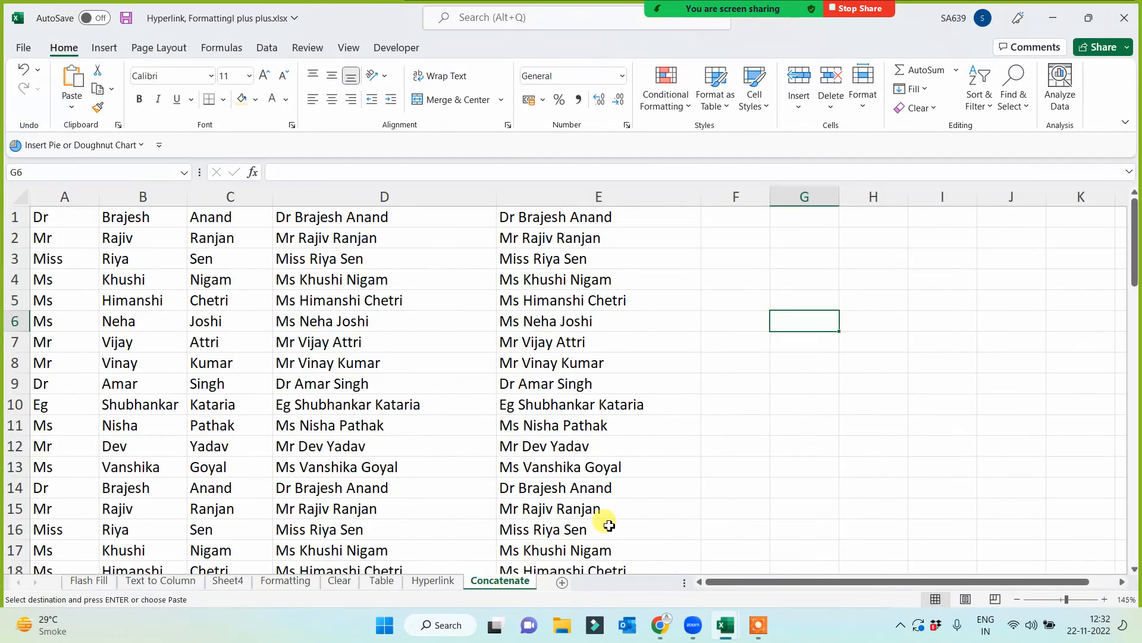
pyautogui.click(696, 472)
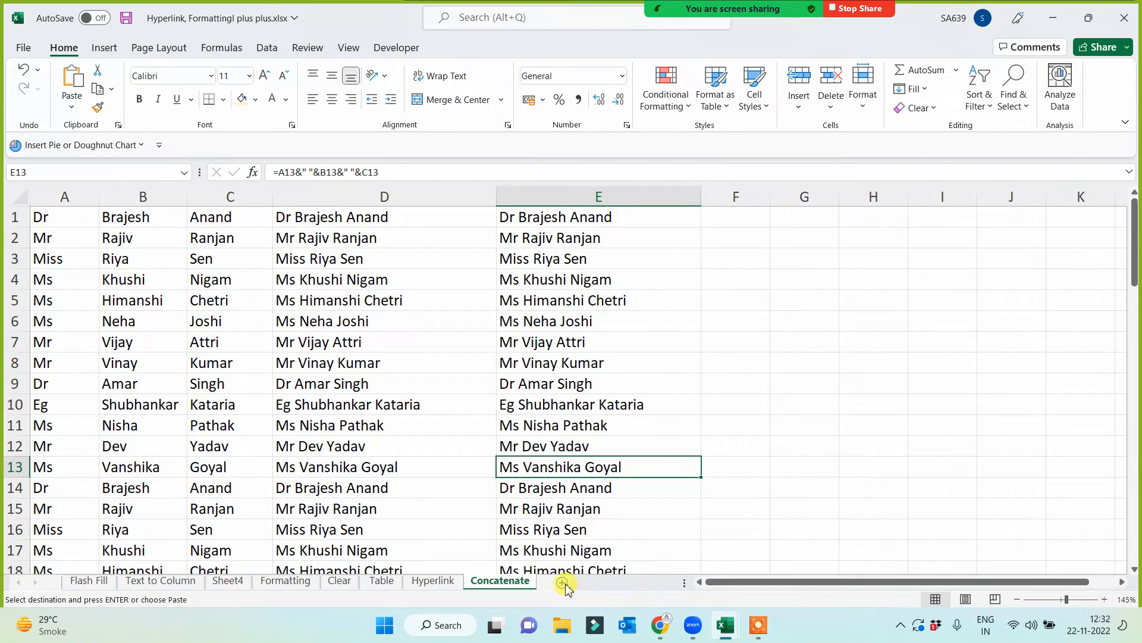
pyautogui.click(565, 583)
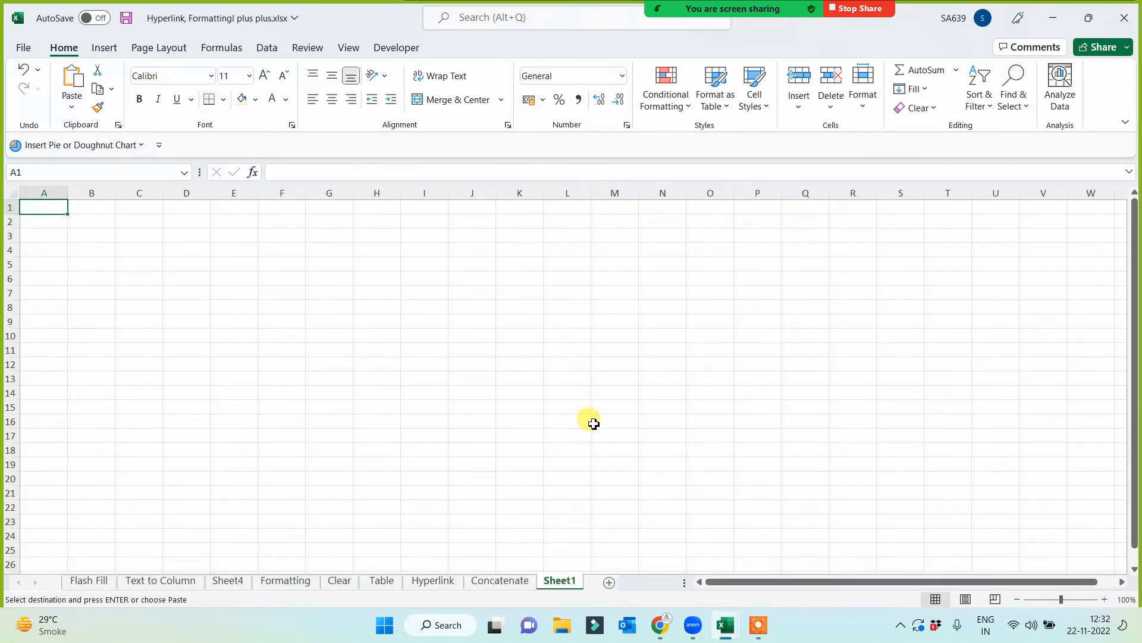
# - Reselect C7:C12 in Tab Options for All.xlsx and paste the topics at A1 of the Hyperlink workbook's new sheet
pyautogui.click(732, 624)
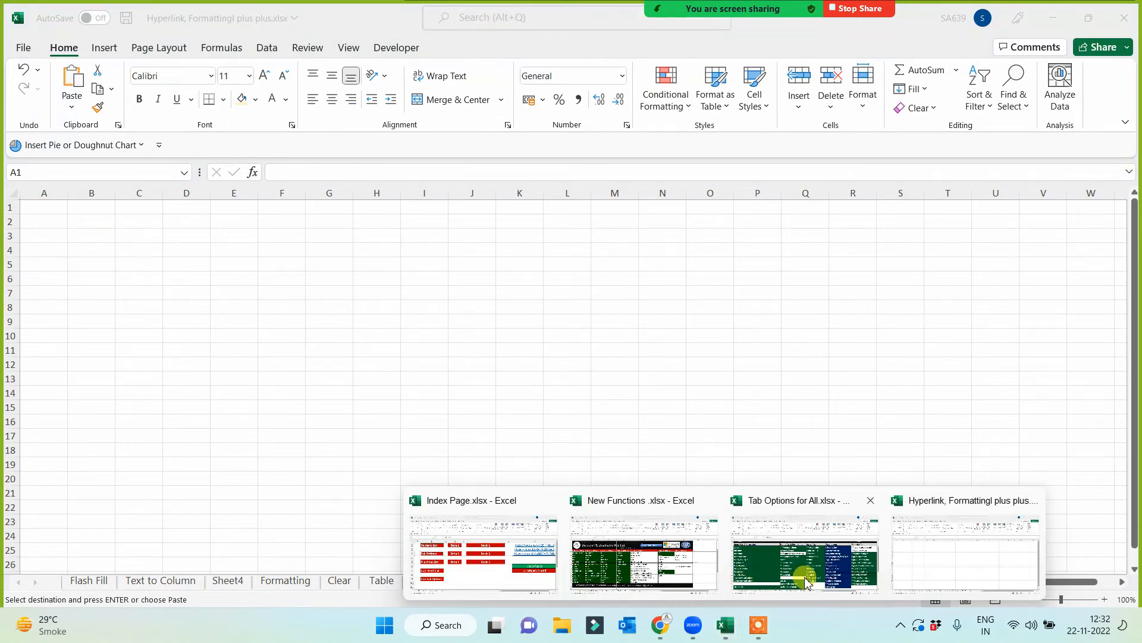
pyautogui.click(800, 580)
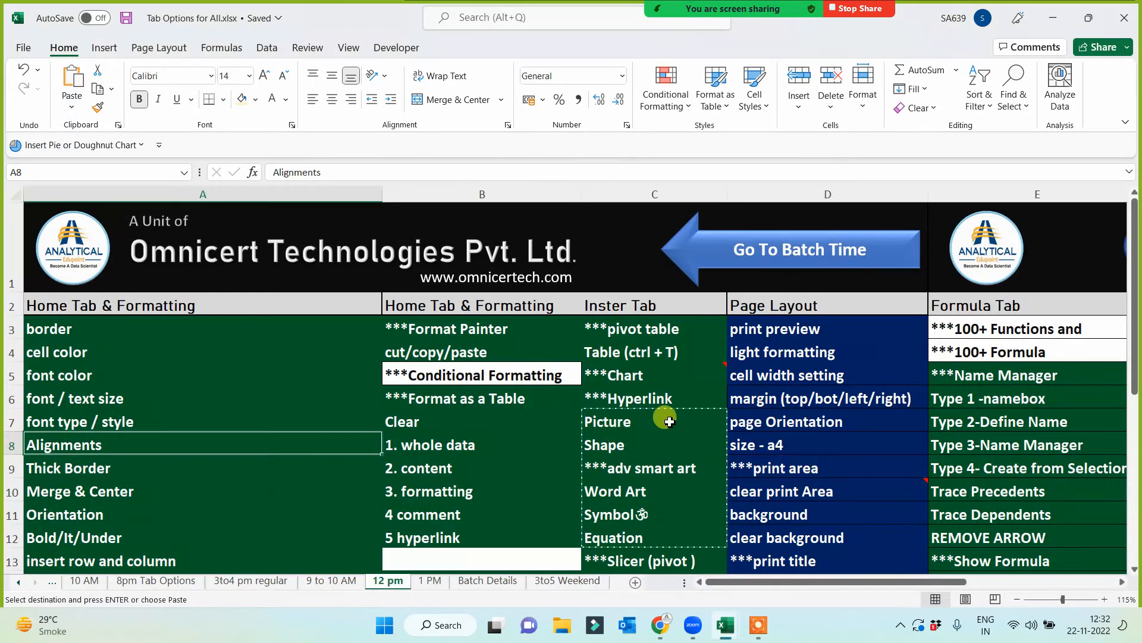
pyautogui.moveTo(656, 423); pyautogui.dragTo(643, 528)
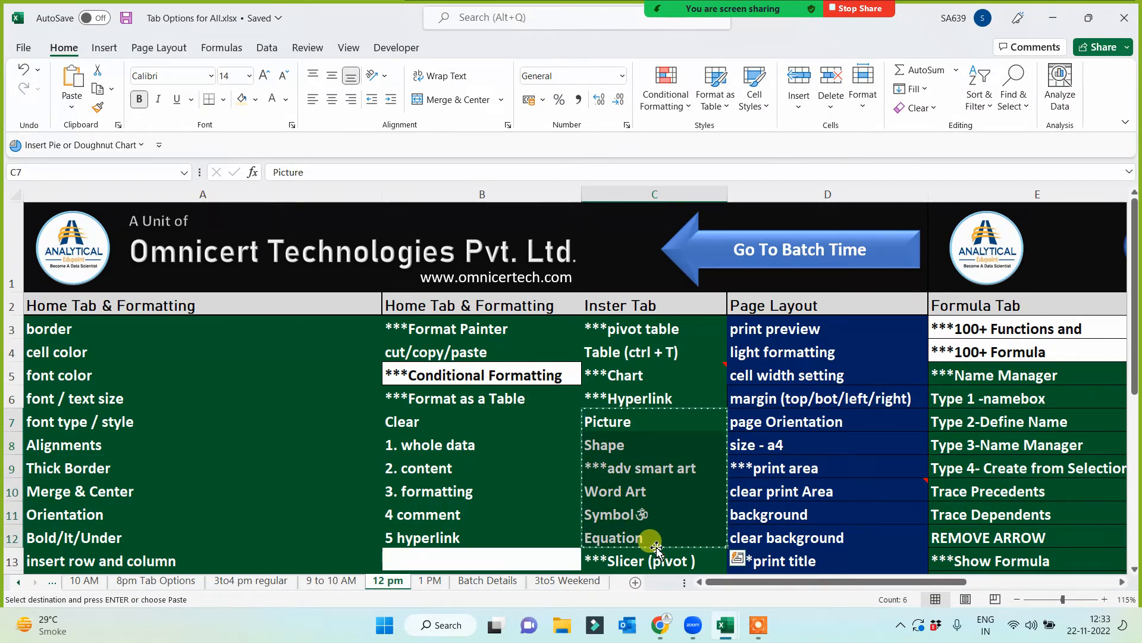
pyautogui.press('super+Tab')
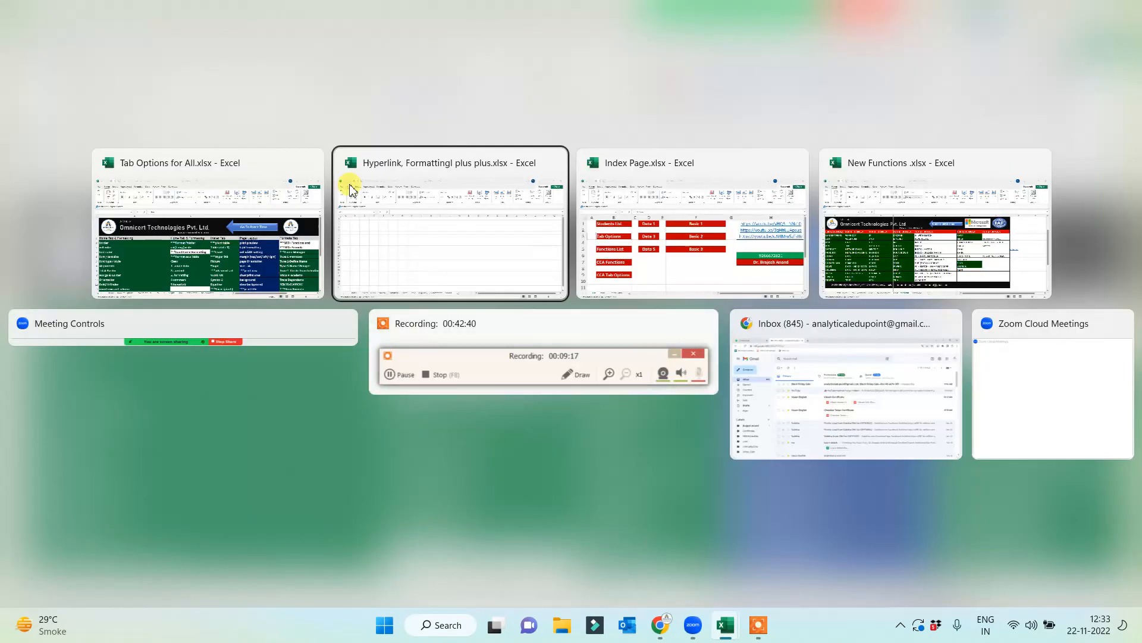
pyautogui.click(376, 238)
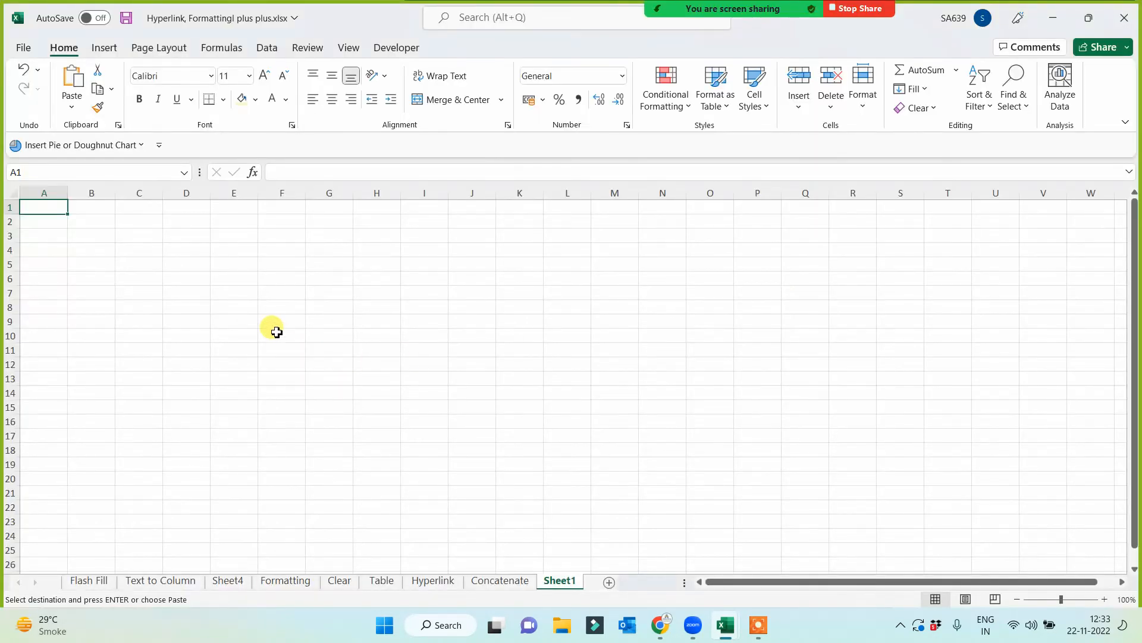
pyautogui.hotkey('ctrl', 'v')
# - Auto-fit column A of the new sheet to the pasted topic names
pyautogui.scroll(3, 224, 360)
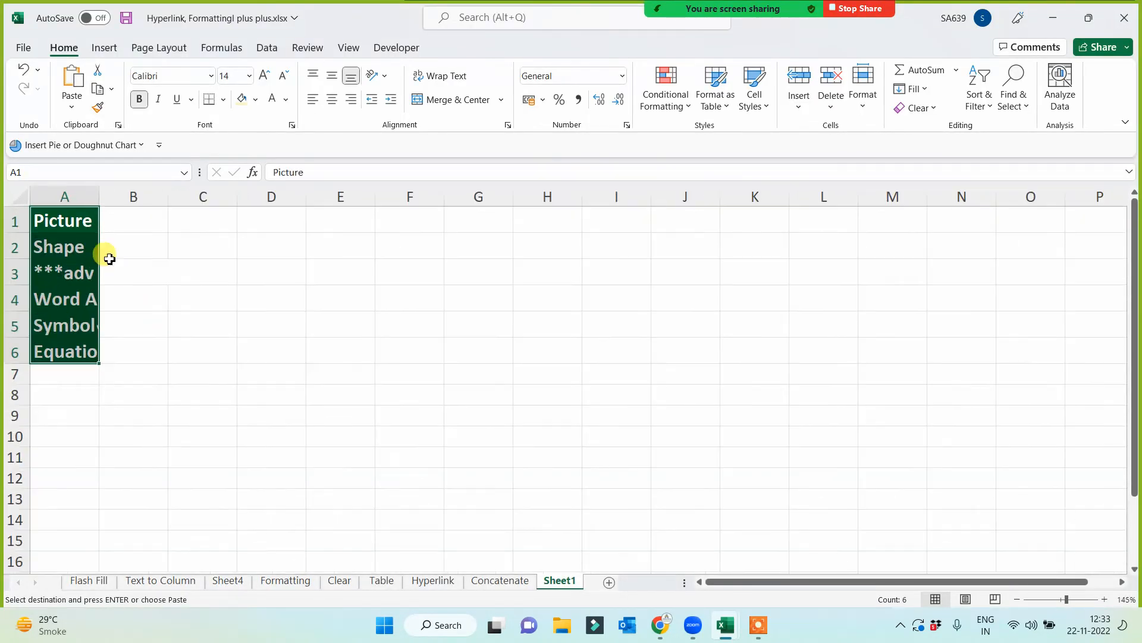
pyautogui.doubleClick(98, 190)
pyautogui.scroll(1, 372, 401)
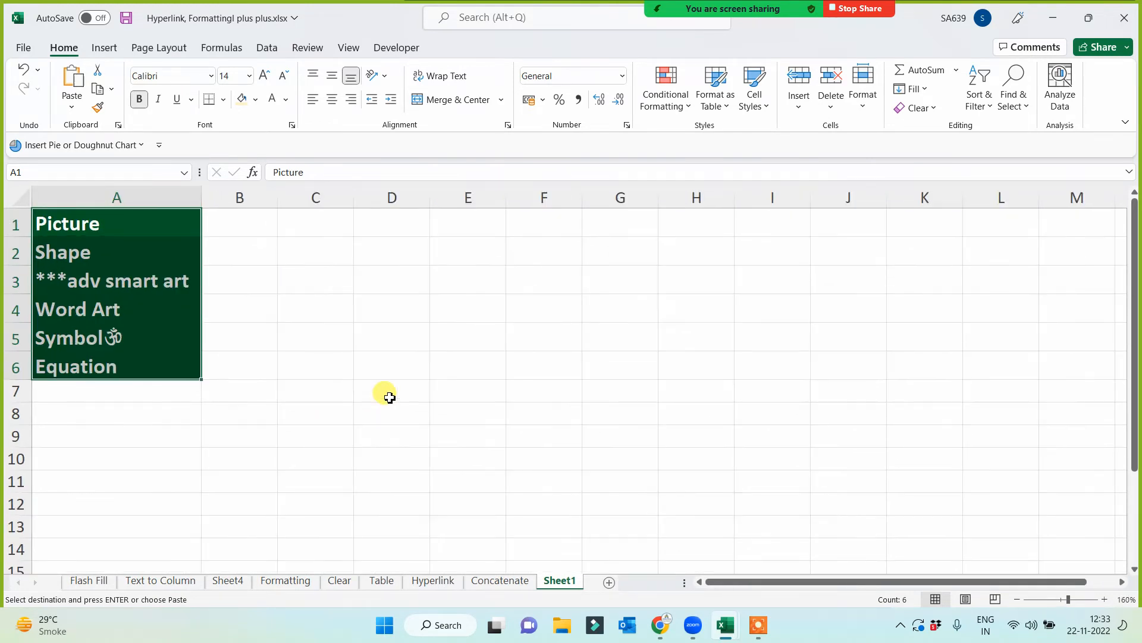
pyautogui.click(499, 335)
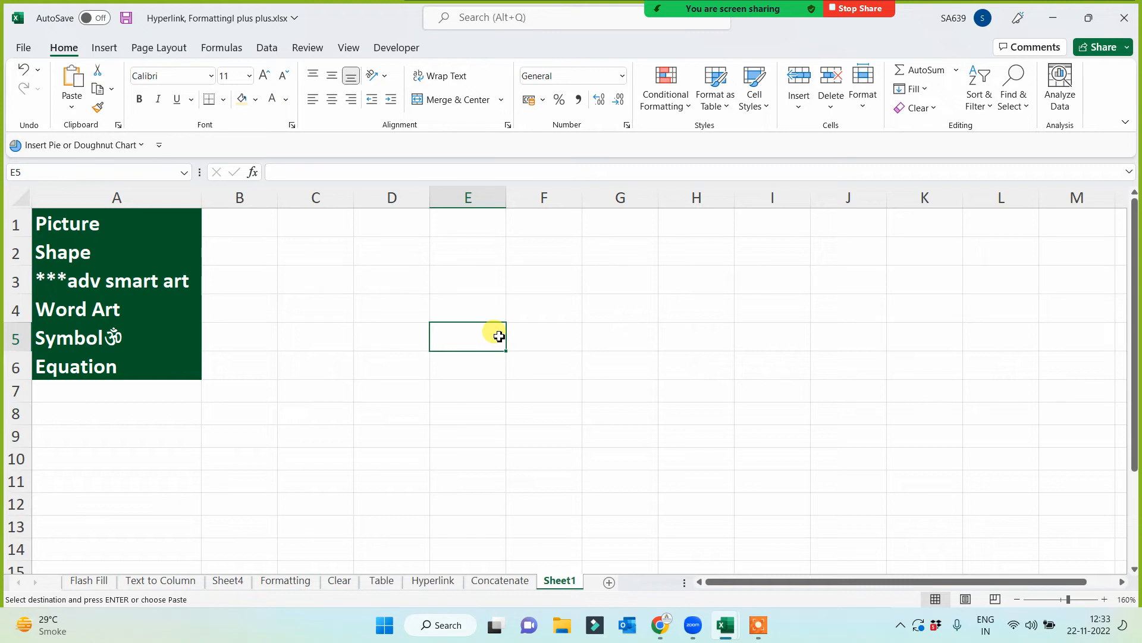
# - With cell E1 selected, start inserting a picture from this device and browse to the Desktop folder
pyautogui.click(434, 218)
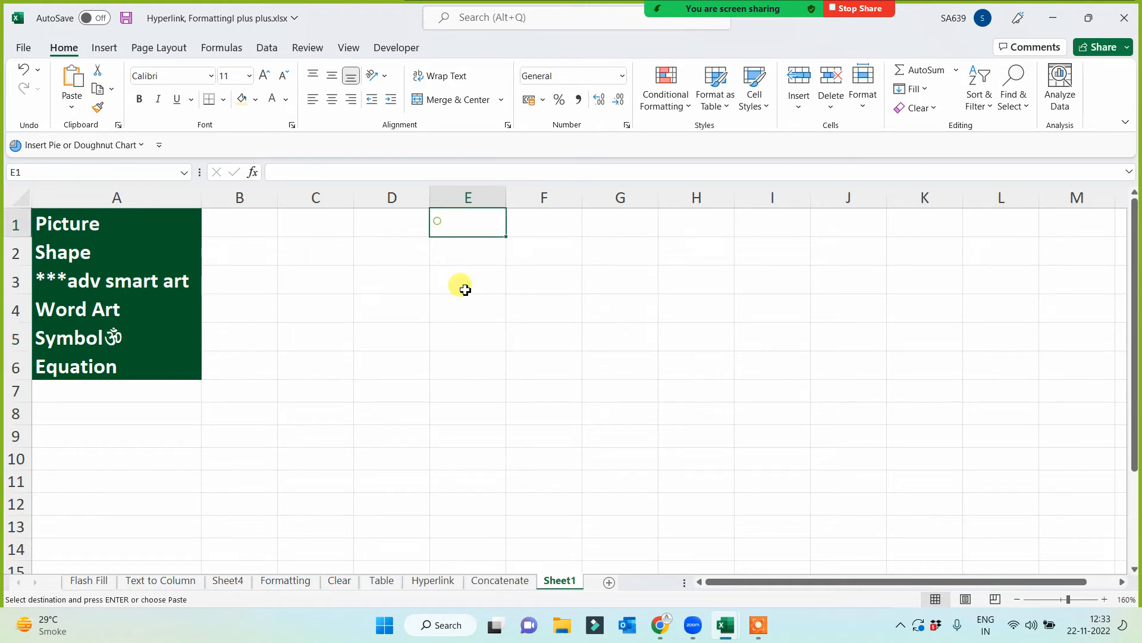
pyautogui.click(108, 51)
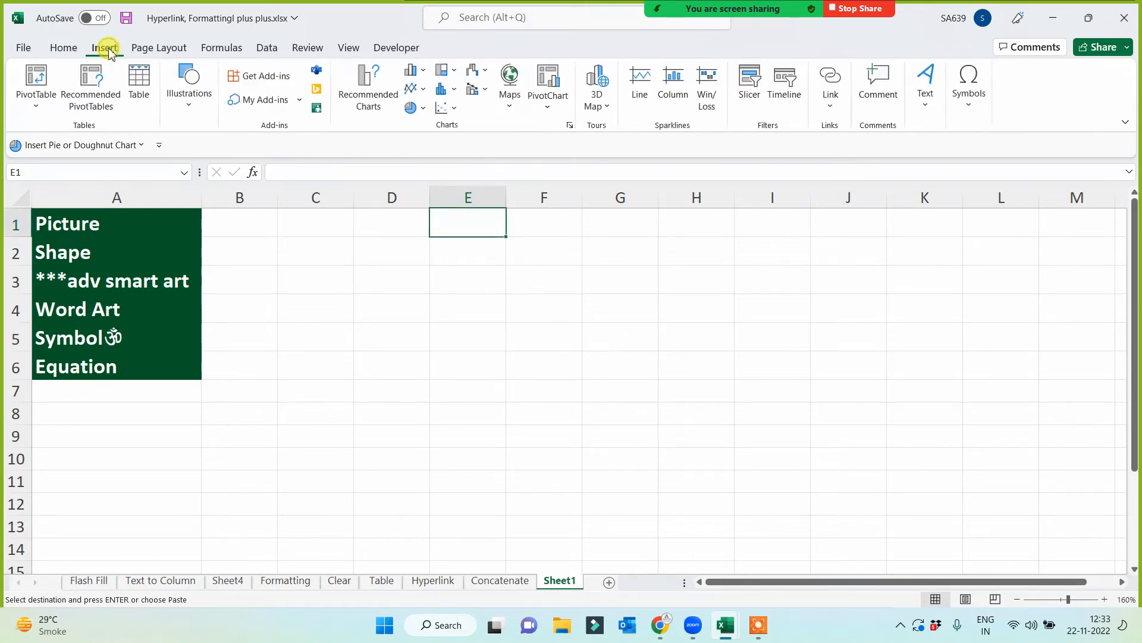
pyautogui.click(187, 107)
pyautogui.click(183, 156)
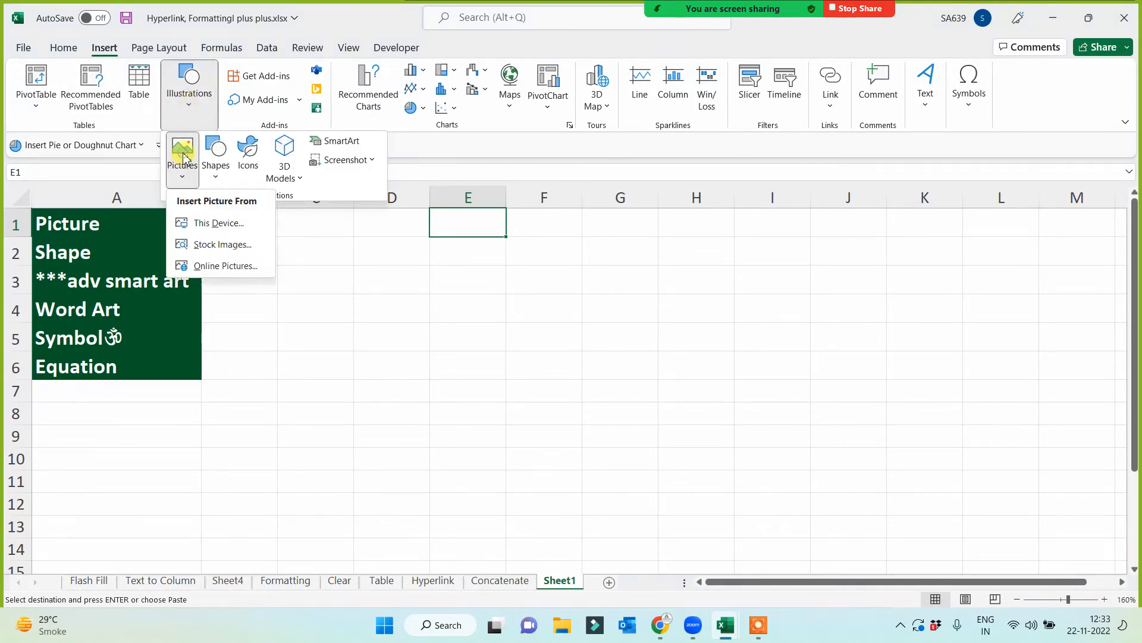
pyautogui.click(210, 227)
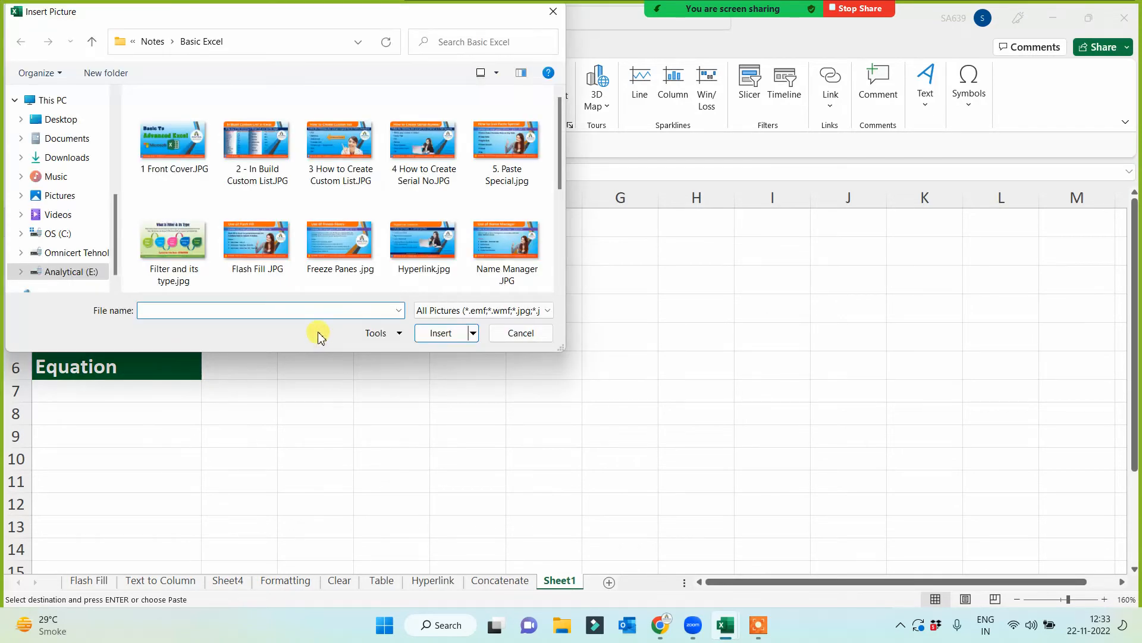
pyautogui.click(60, 119)
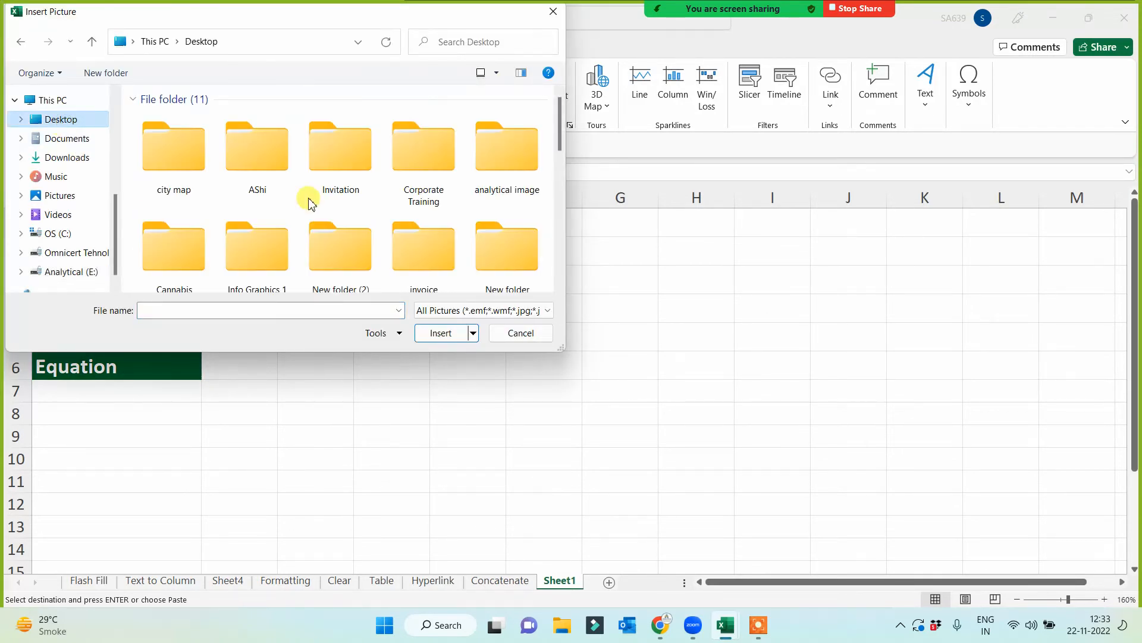
# - Find thumb-1000-1500-gallery3B4Nv.jpg_7.jpg among the Desktop images and insert it into the sheet
pyautogui.scroll(-10, 309, 203)
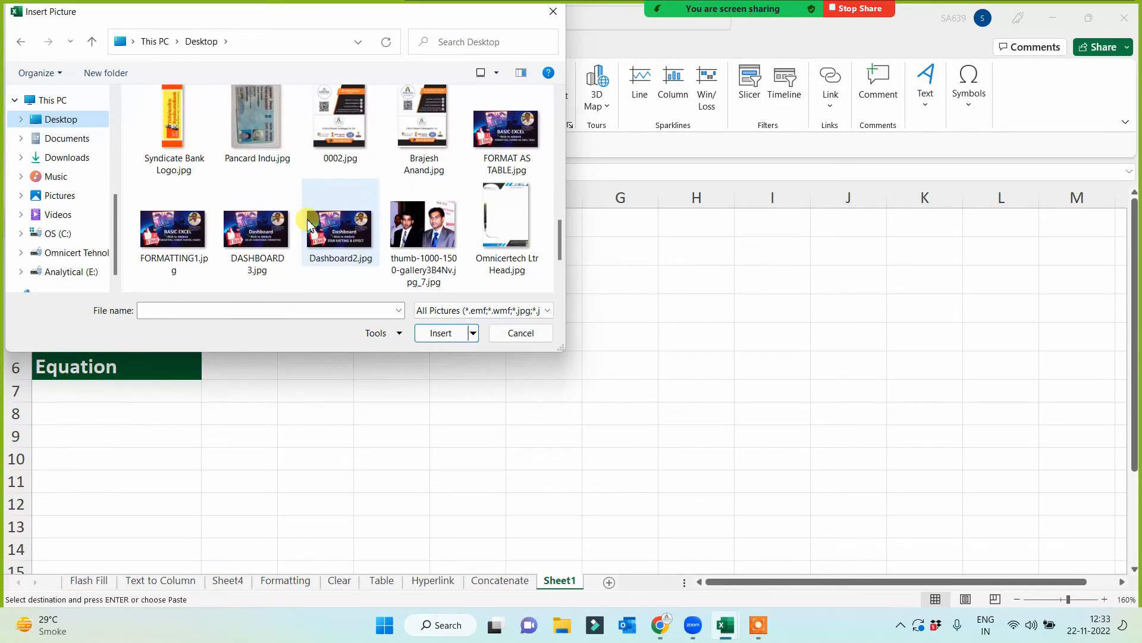
pyautogui.scroll(1, 308, 223)
pyautogui.scroll(-5, 308, 223)
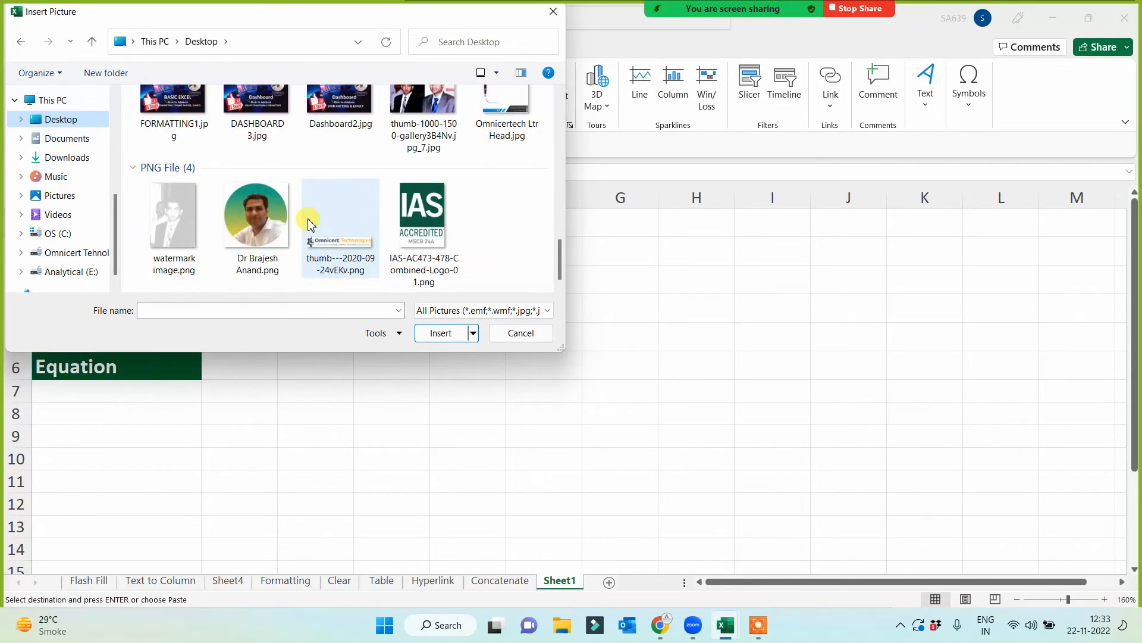
pyautogui.scroll(15, 308, 223)
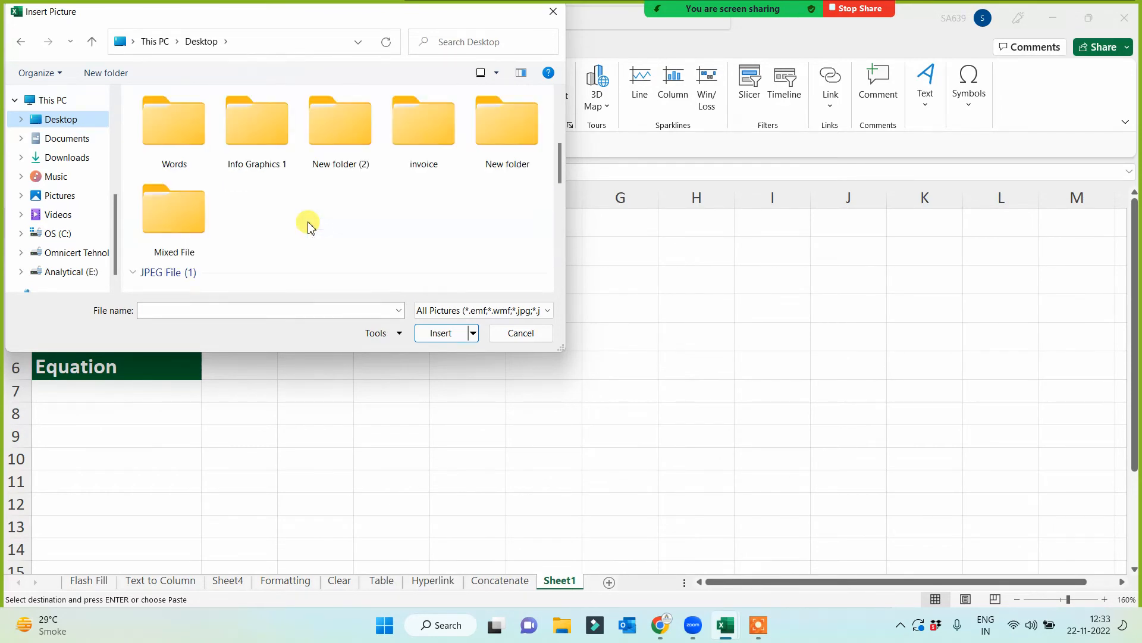
pyautogui.scroll(1, 307, 225)
pyautogui.scroll(-6, 280, 191)
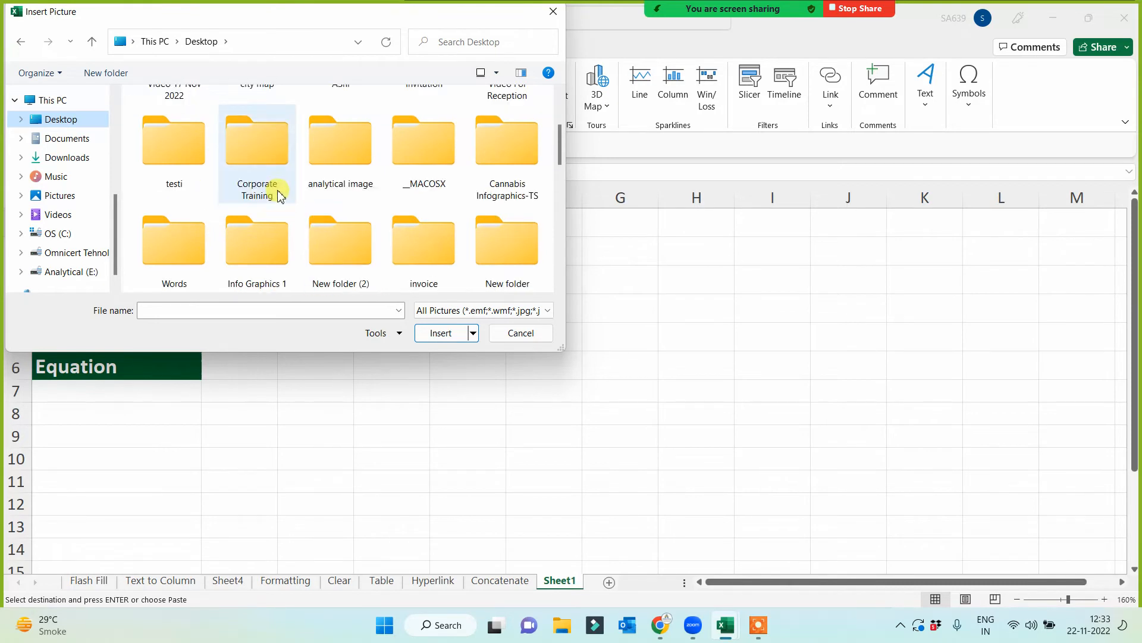
pyautogui.scroll(-3, 278, 208)
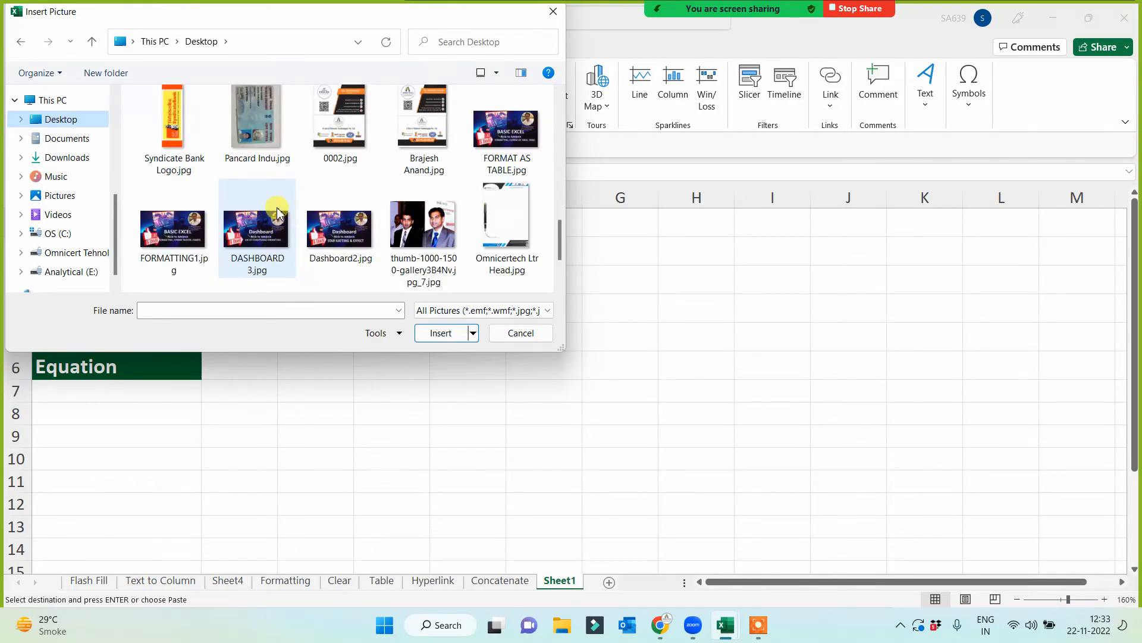
pyautogui.scroll(-1, 278, 211)
pyautogui.scroll(-2, 277, 212)
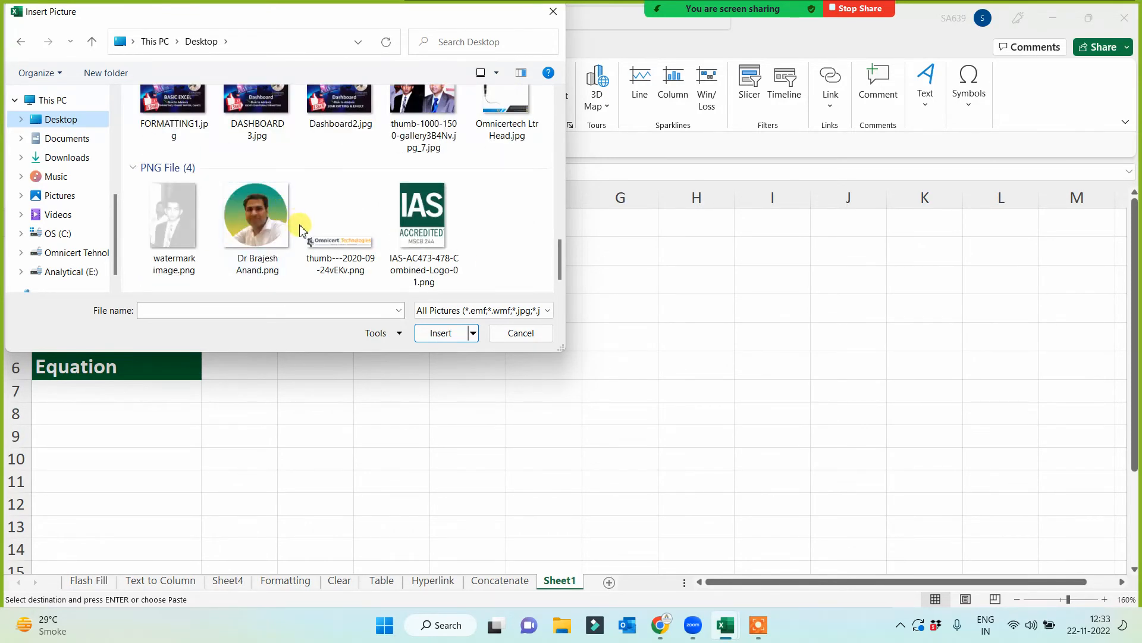
pyautogui.scroll(2, 348, 227)
pyautogui.click(411, 140)
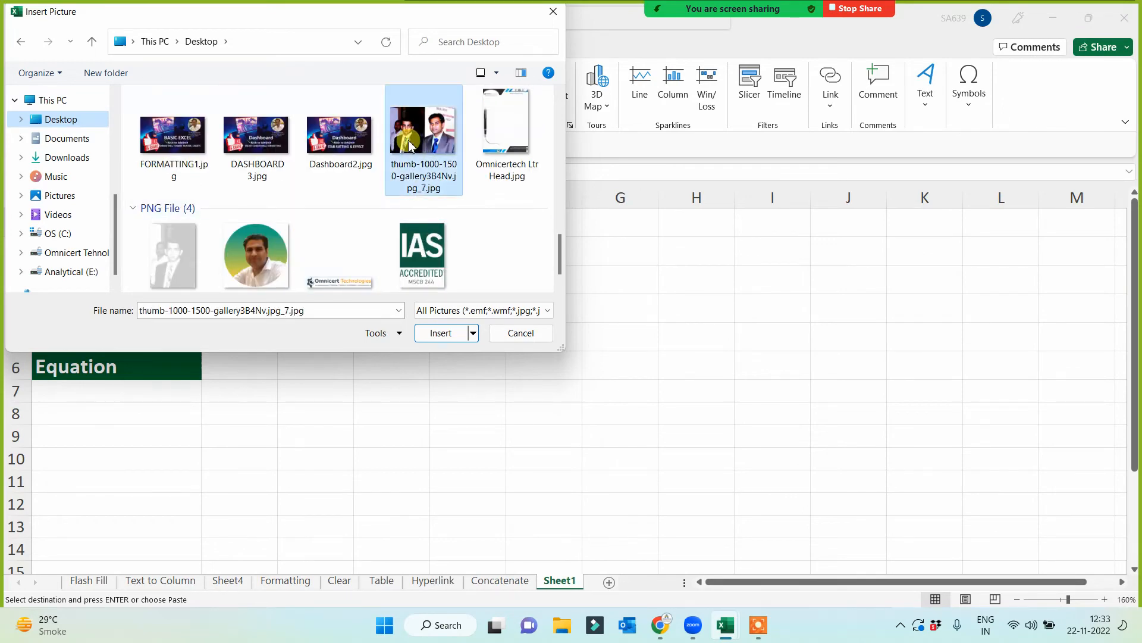
pyautogui.click(442, 333)
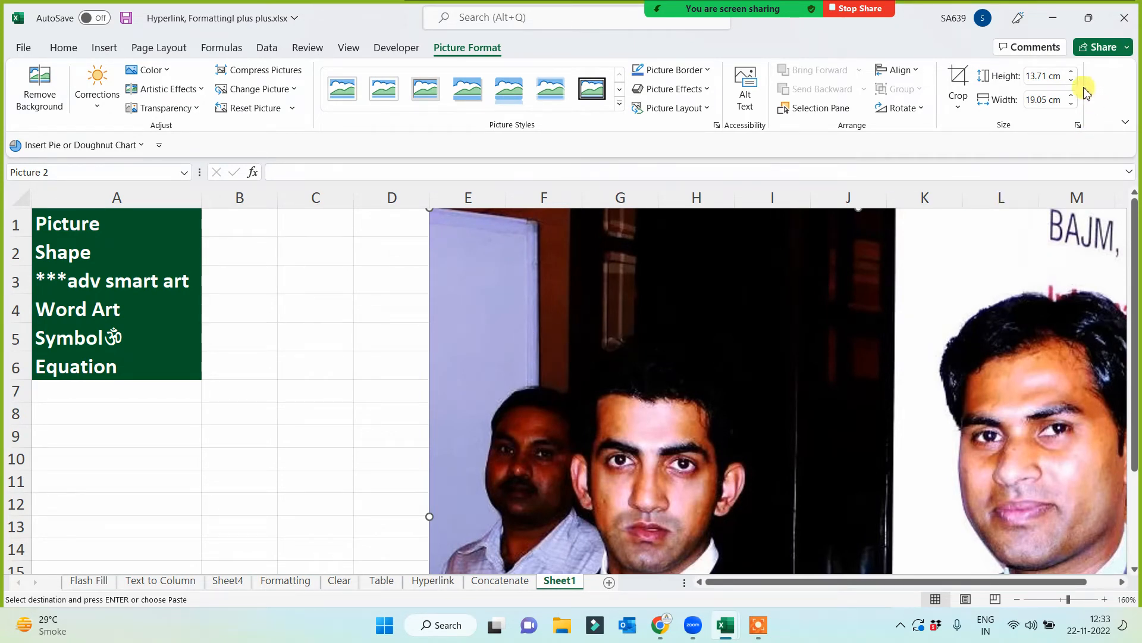
# - Set the inserted picture's height to 5 cm and move it beside the topic list, across columns B to F
pyautogui.click(1042, 76)
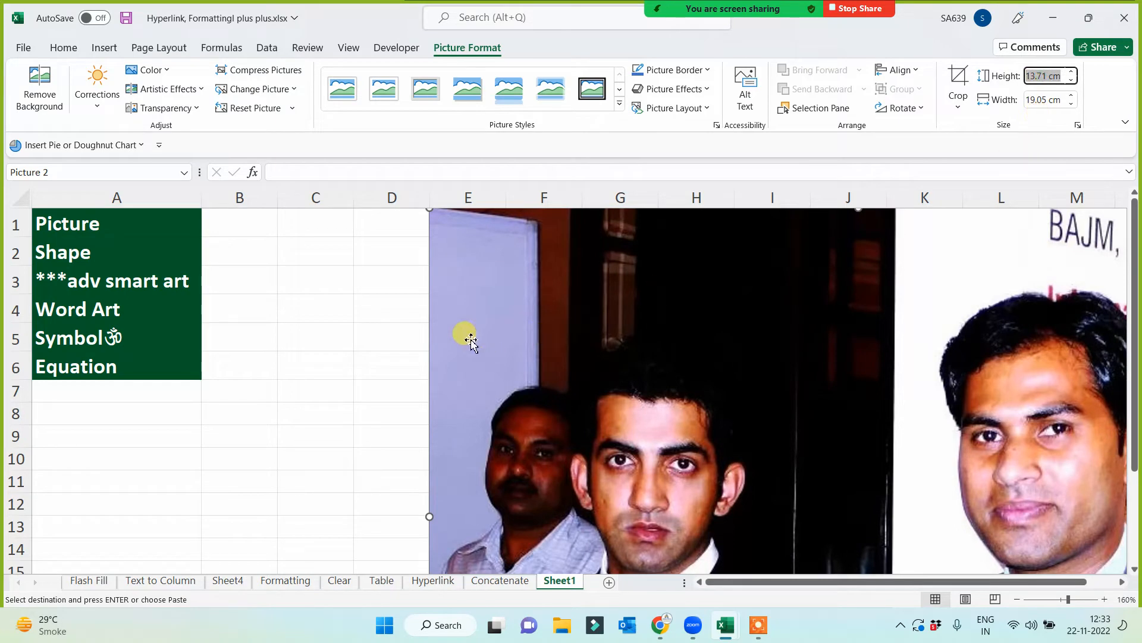
pyautogui.press('Escape')
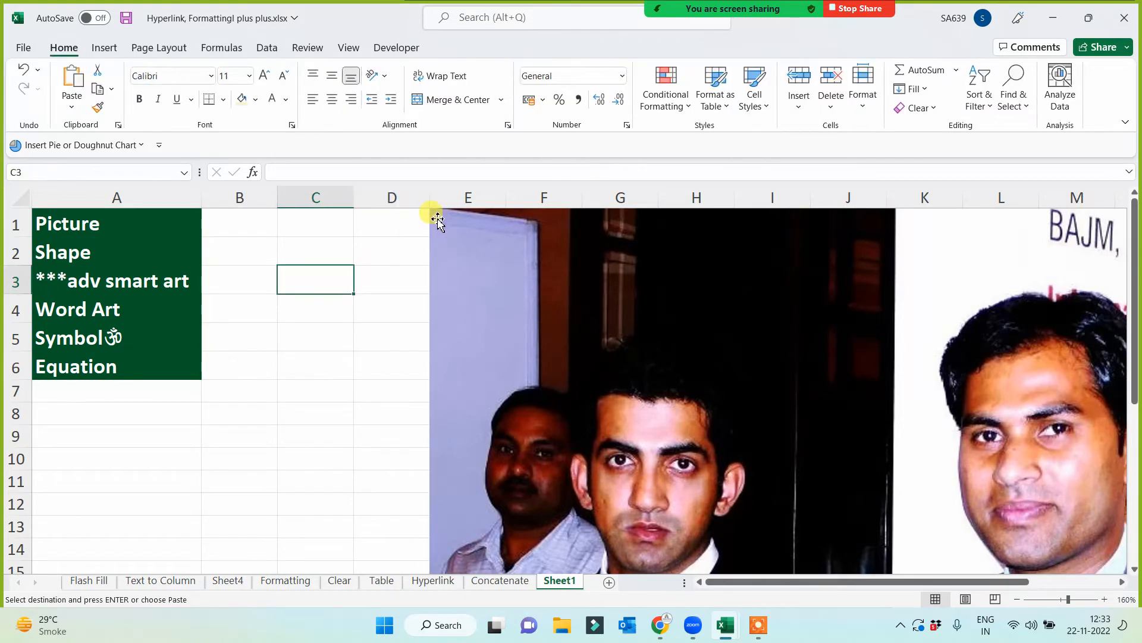
pyautogui.click(431, 208)
pyautogui.moveTo(429, 210); pyautogui.dragTo(540, 356)
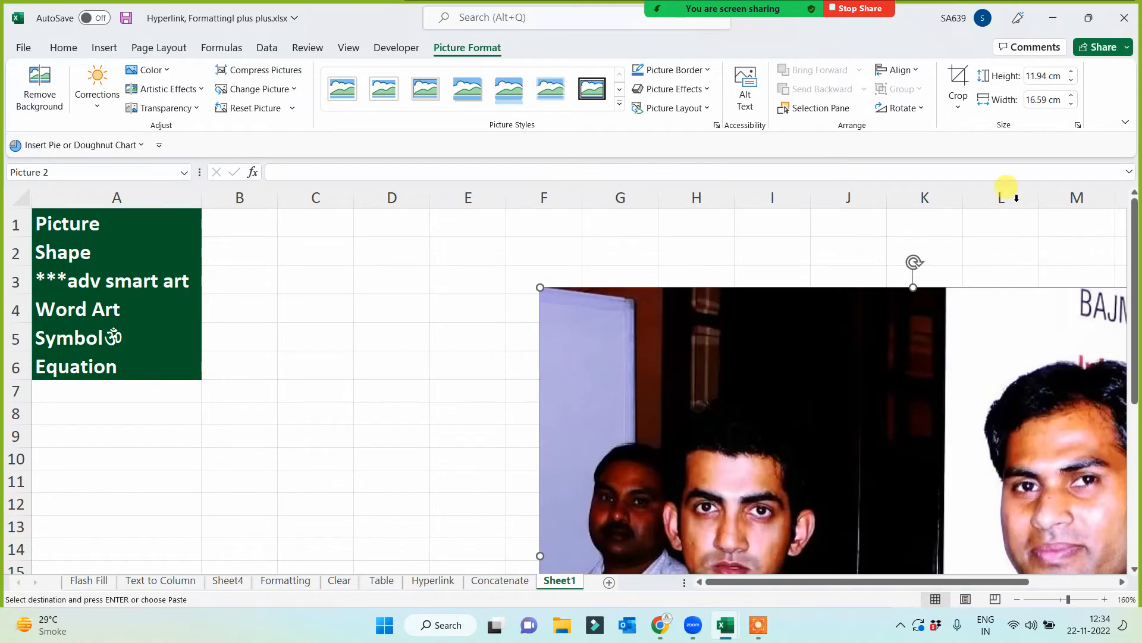
pyautogui.click(1048, 78)
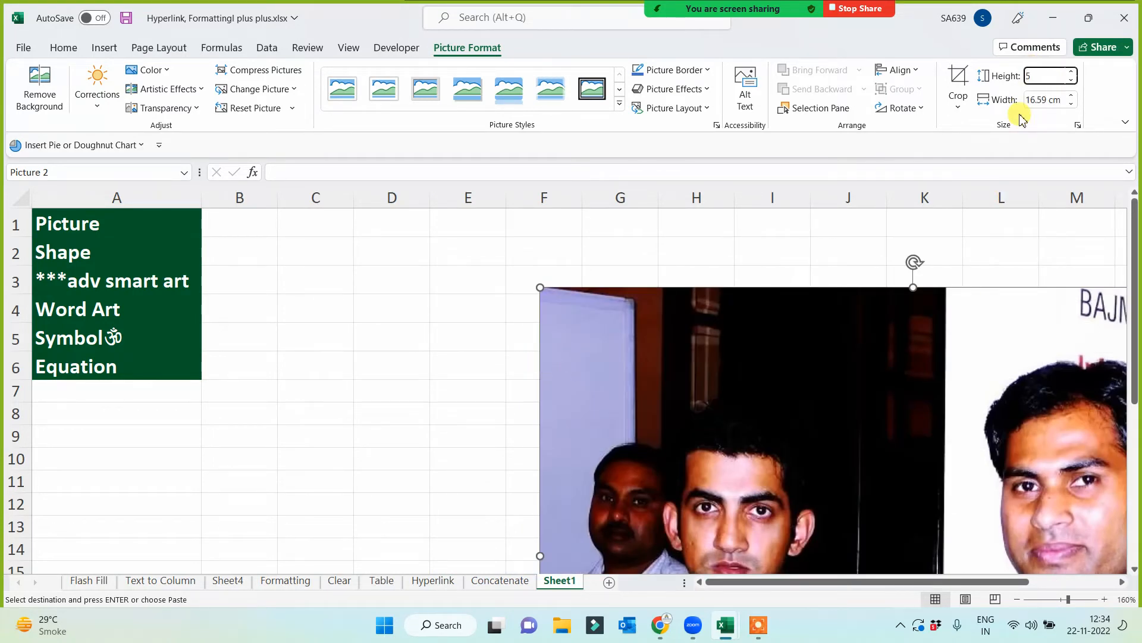
pyautogui.press('Return')
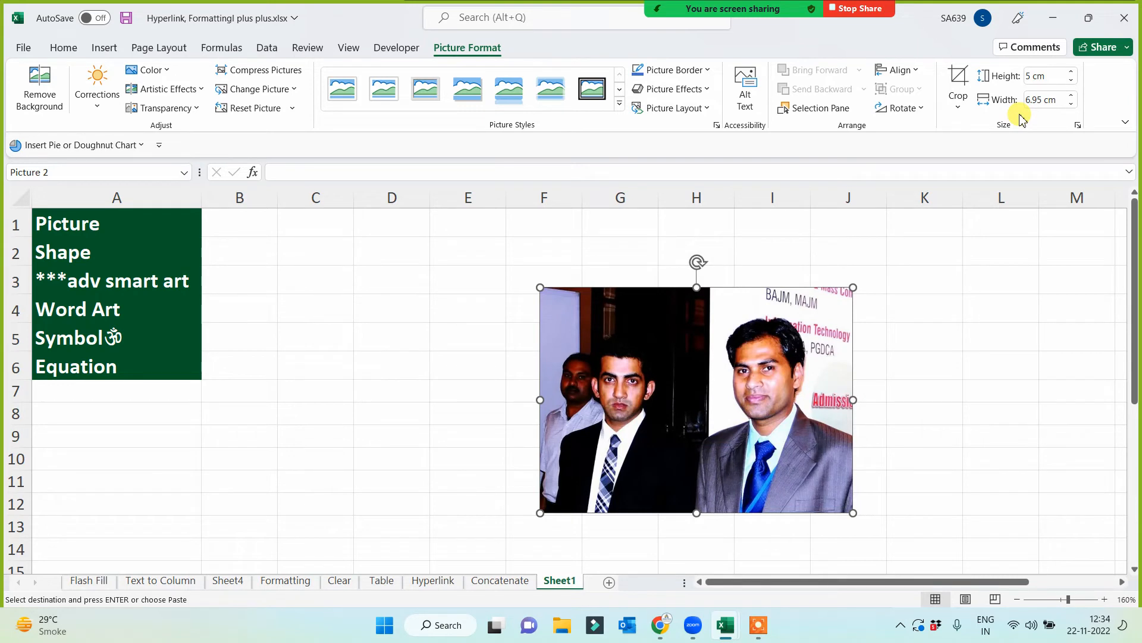
pyautogui.moveTo(645, 407); pyautogui.dragTo(428, 373)
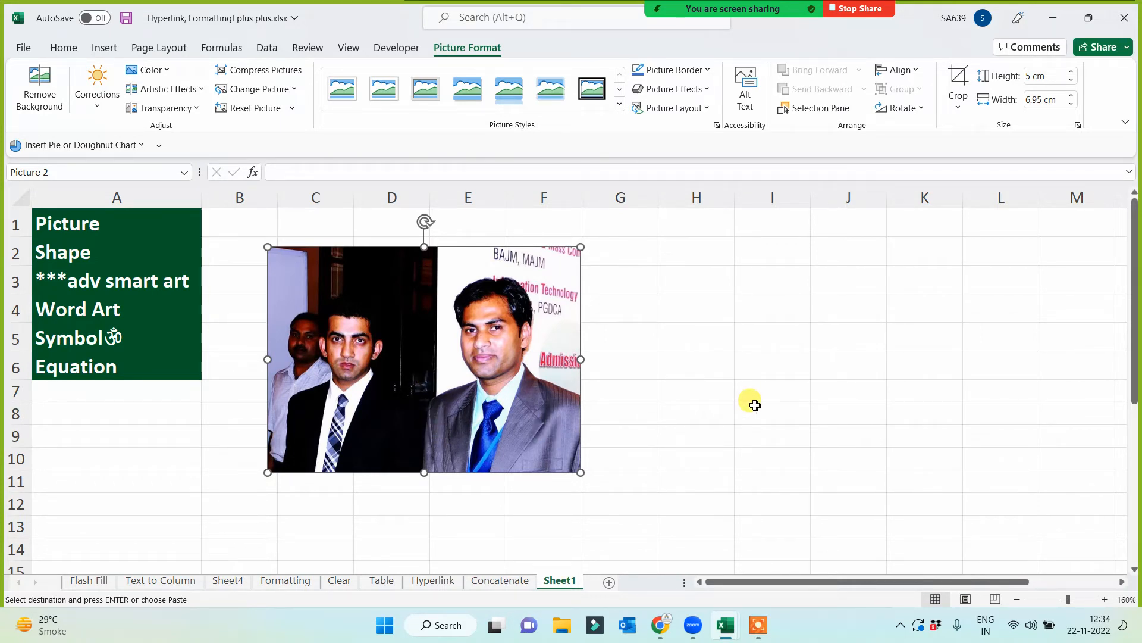
# - Duplicate the picture beside the original and crop off the copy's right half, leaving it about 3.51 cm wide
pyautogui.hotkey('ctrl', 'v')
pyautogui.moveTo(470, 380); pyautogui.dragTo(800, 356)
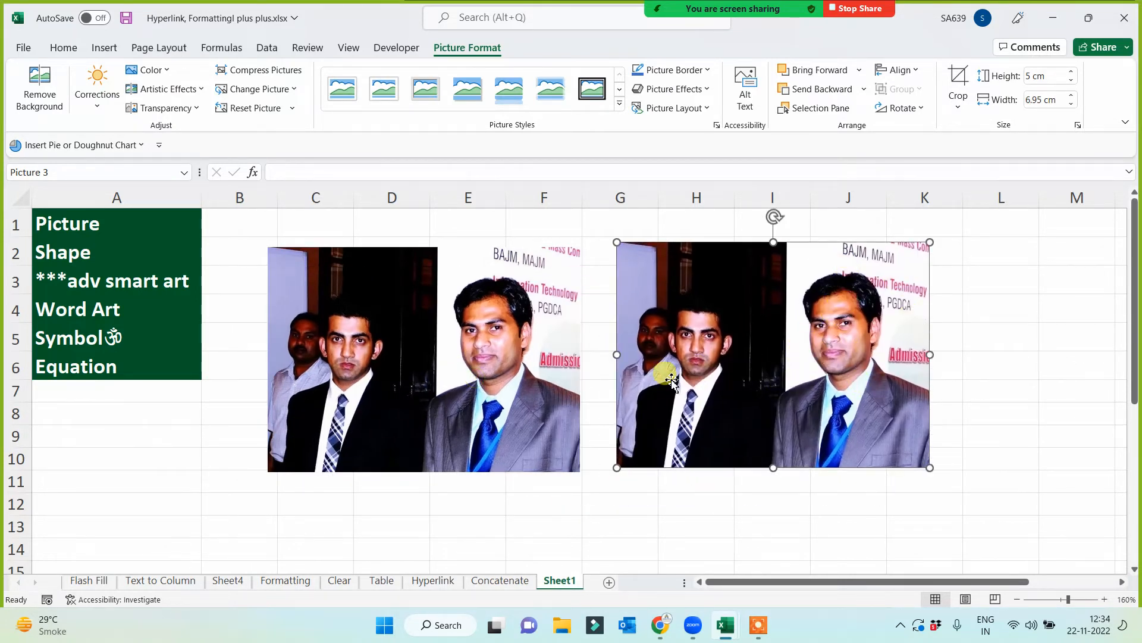
pyautogui.click(958, 83)
pyautogui.moveTo(928, 356); pyautogui.dragTo(775, 372)
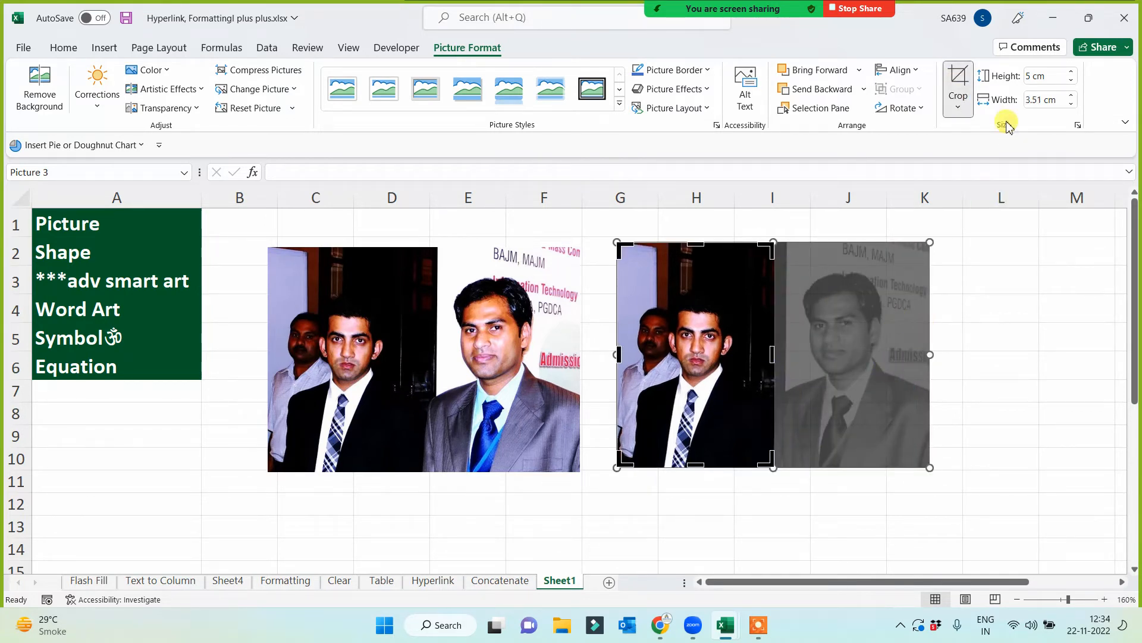
pyautogui.click(964, 79)
# - Duplicate the cropped picture beside itself across columns G to K and paste further copies at C13, F13, I13 and C25
pyautogui.moveTo(694, 332); pyautogui.dragTo(896, 332)
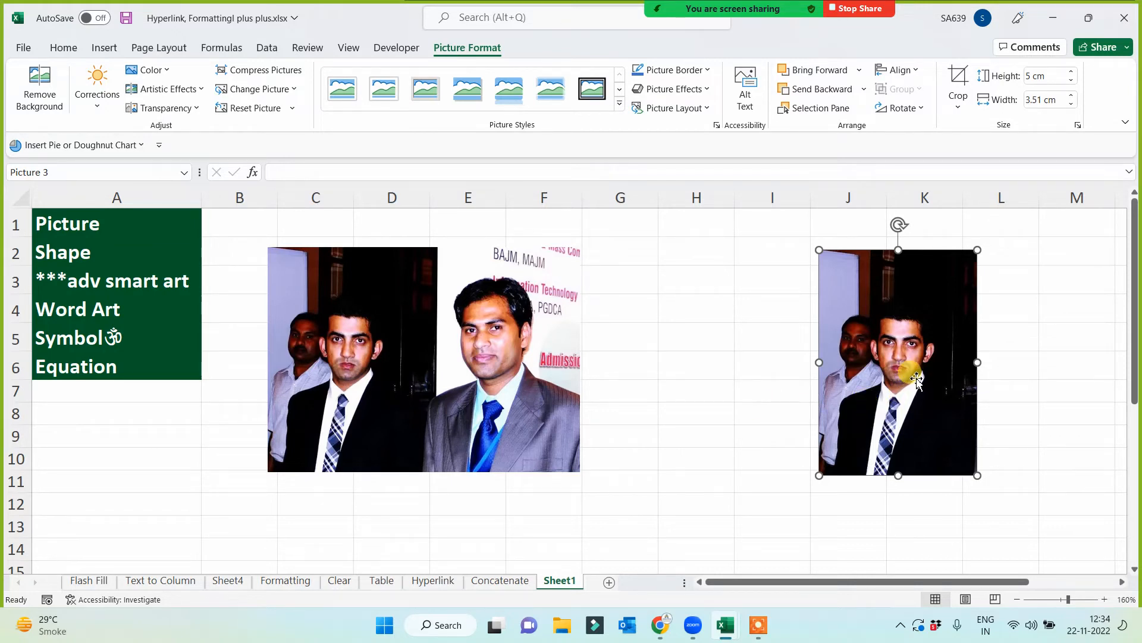
pyautogui.moveTo(919, 376); pyautogui.dragTo(887, 393)
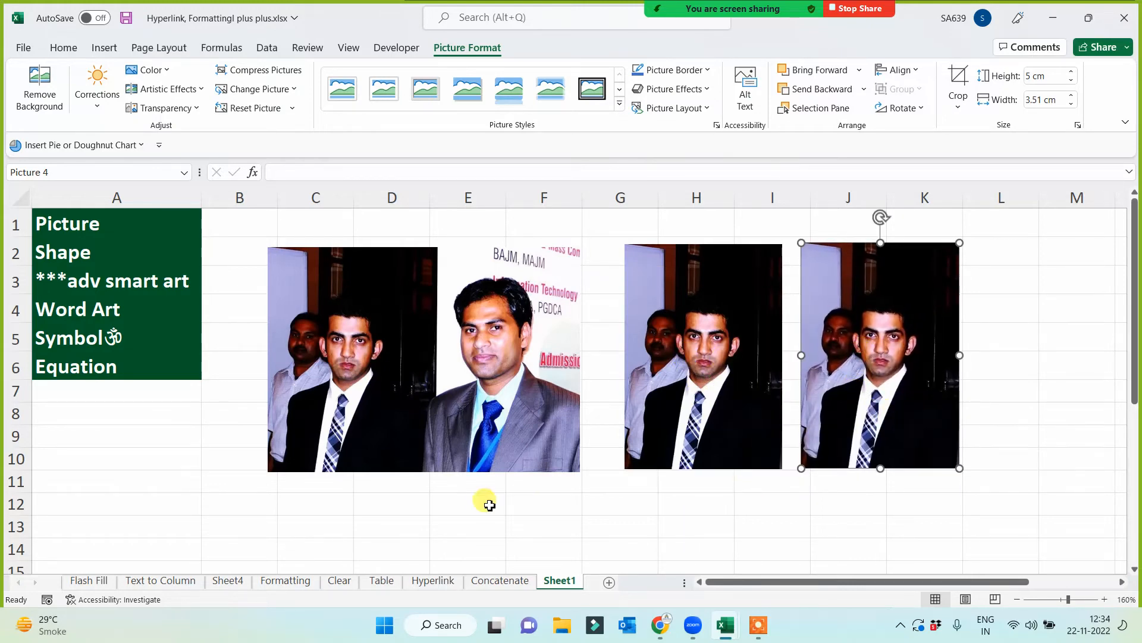
pyautogui.scroll(-2, 479, 503)
pyautogui.click(284, 383)
pyautogui.hotkey('ctrl', 'v')
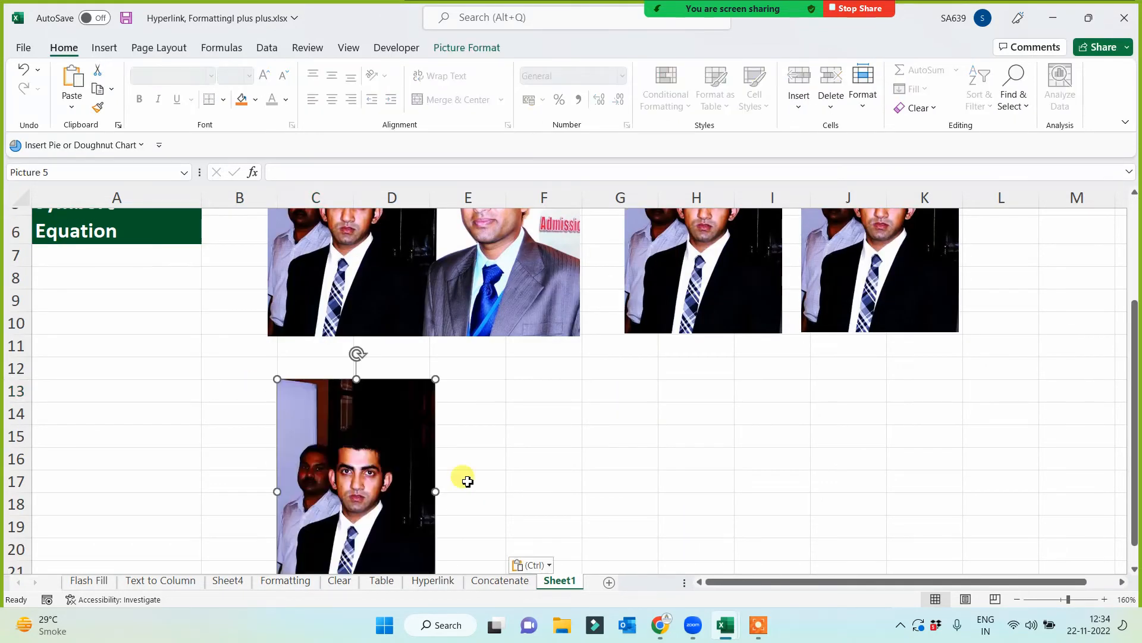
pyautogui.click(564, 394)
pyautogui.hotkey('ctrl', 'v')
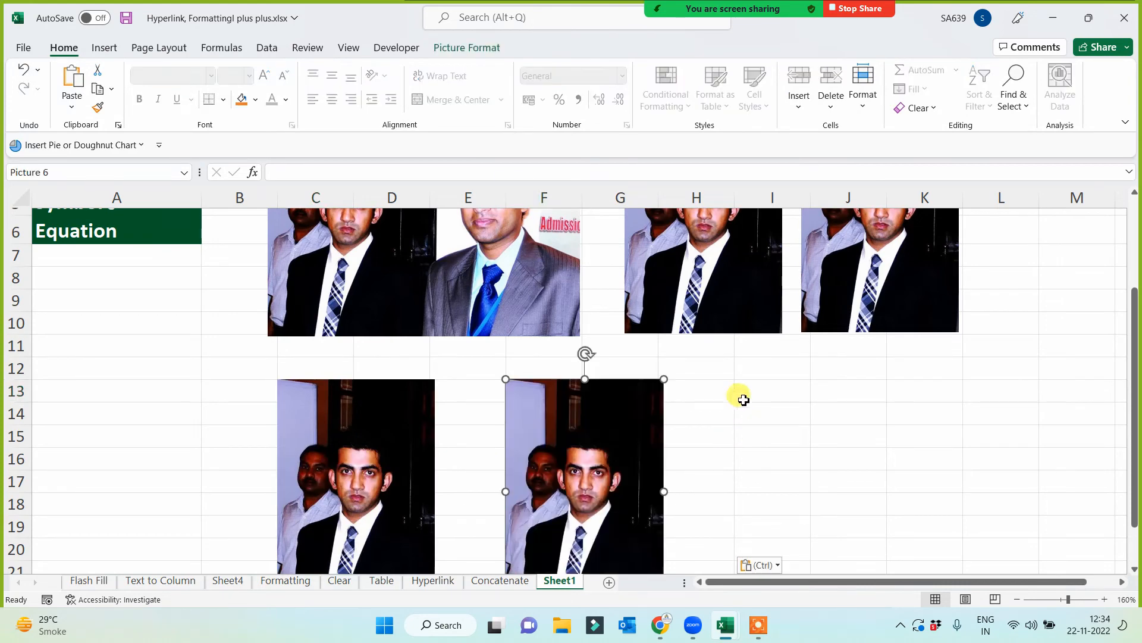
pyautogui.click(761, 392)
pyautogui.hotkey('ctrl', 'v')
pyautogui.scroll(-4, 726, 472)
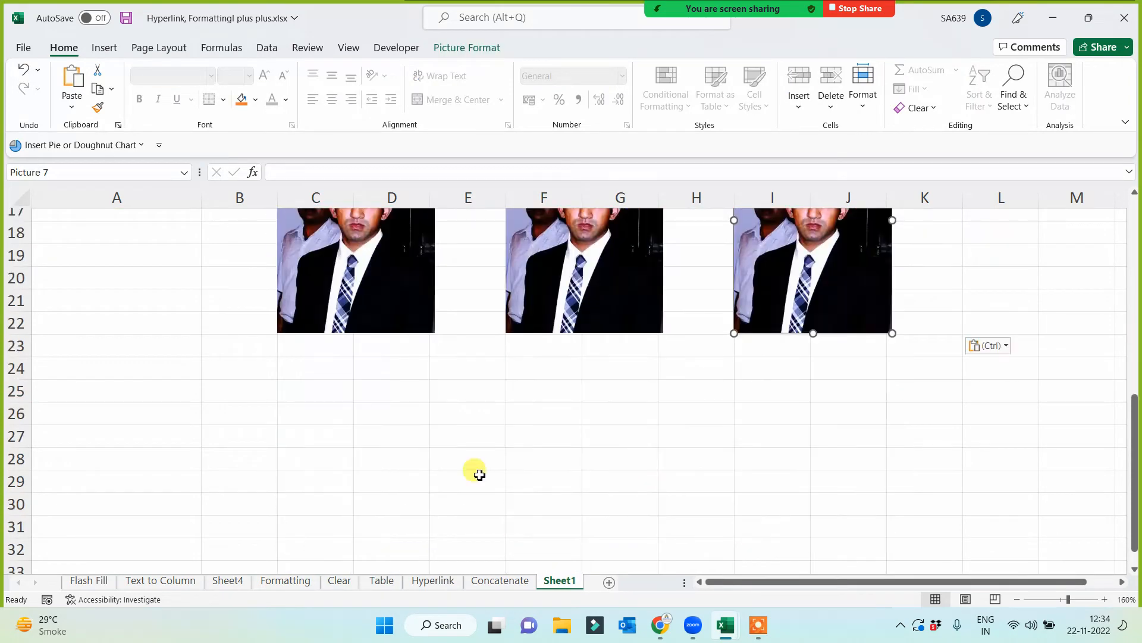
pyautogui.click(306, 383)
pyautogui.hotkey('ctrl', 'v')
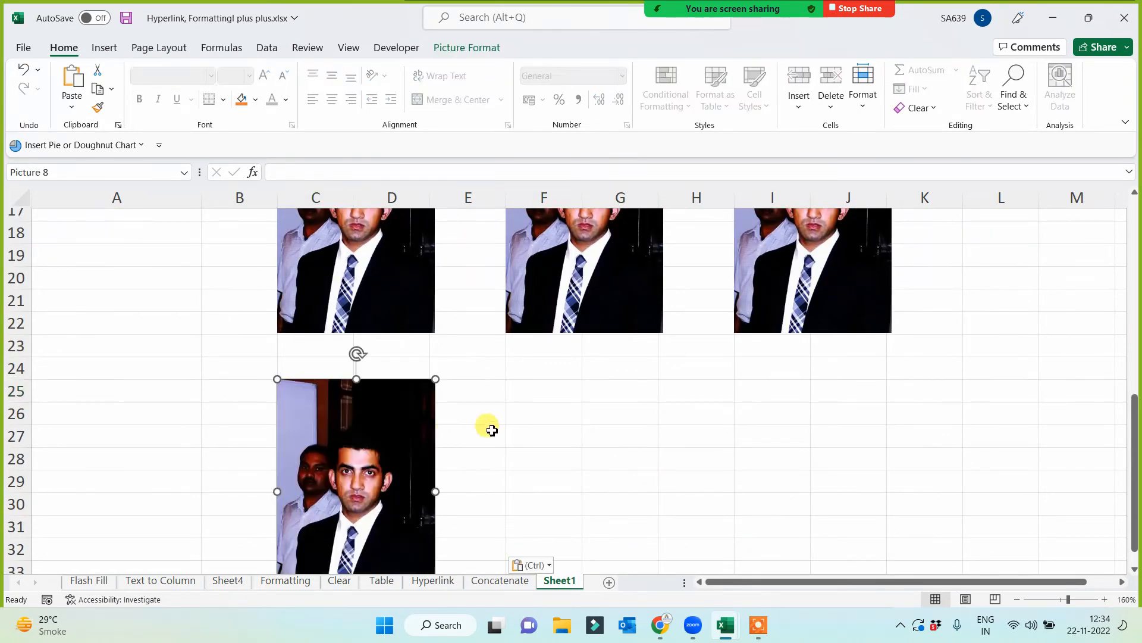
# - Apply the grey metal frame picture style to the cropped copy in columns J to K and shift it slightly right
pyautogui.scroll(4, 566, 454)
pyautogui.scroll(2, 662, 454)
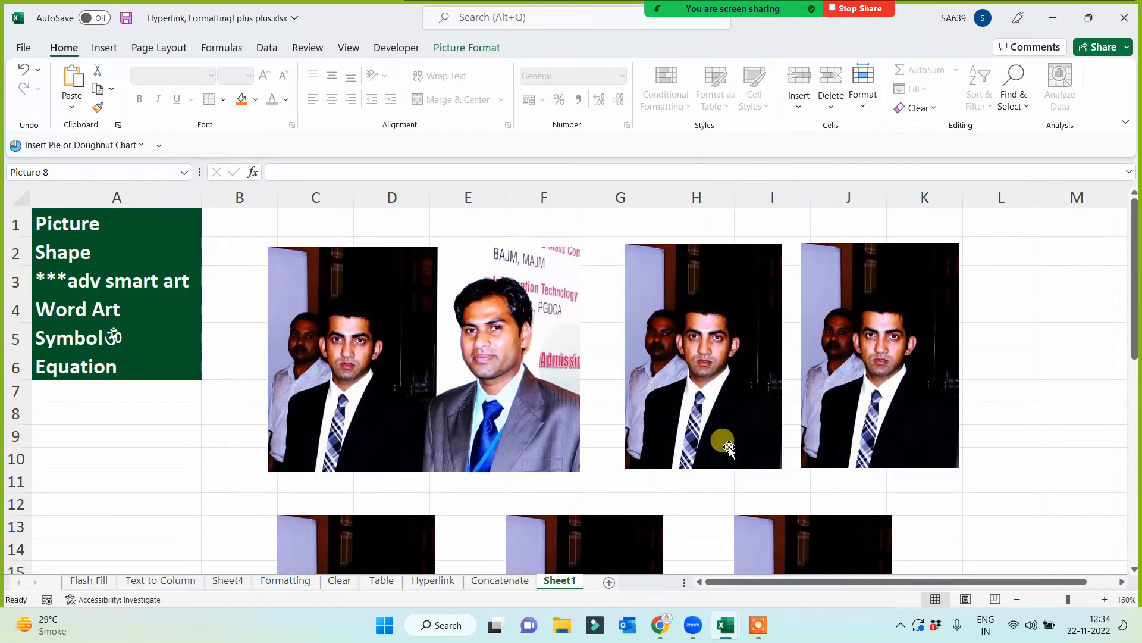
pyautogui.click(857, 360)
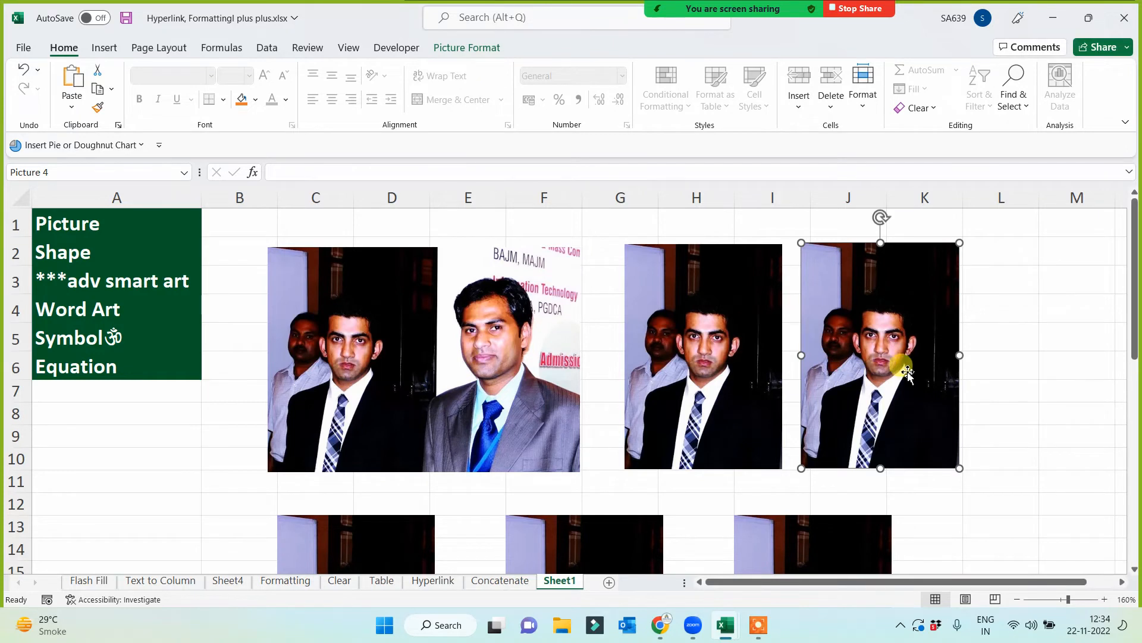
pyautogui.click(1012, 348)
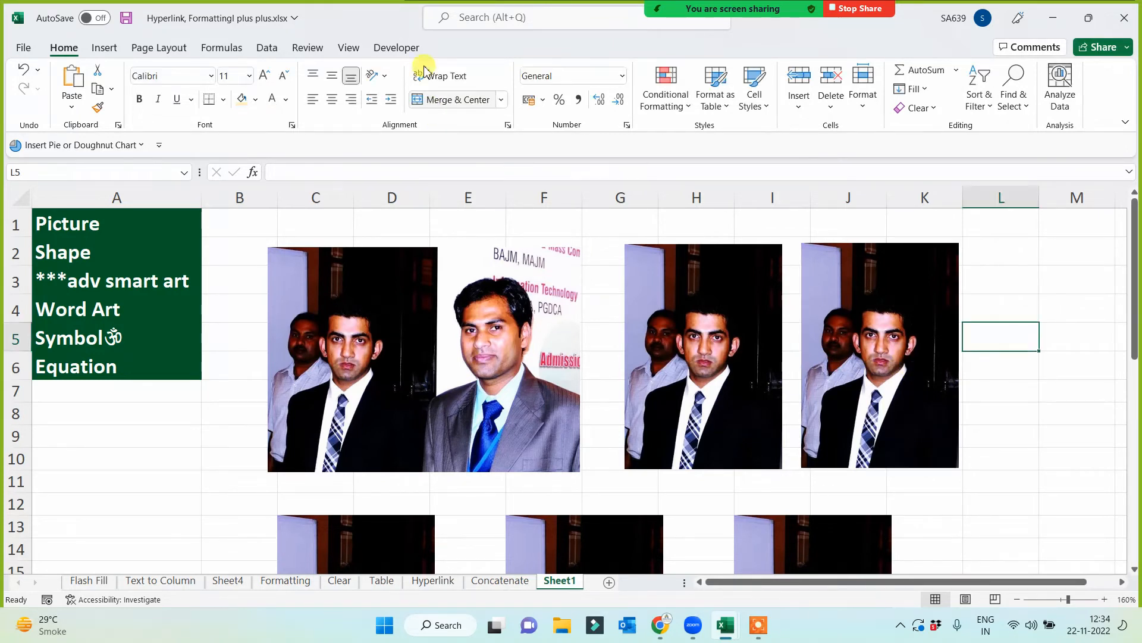
pyautogui.click(861, 359)
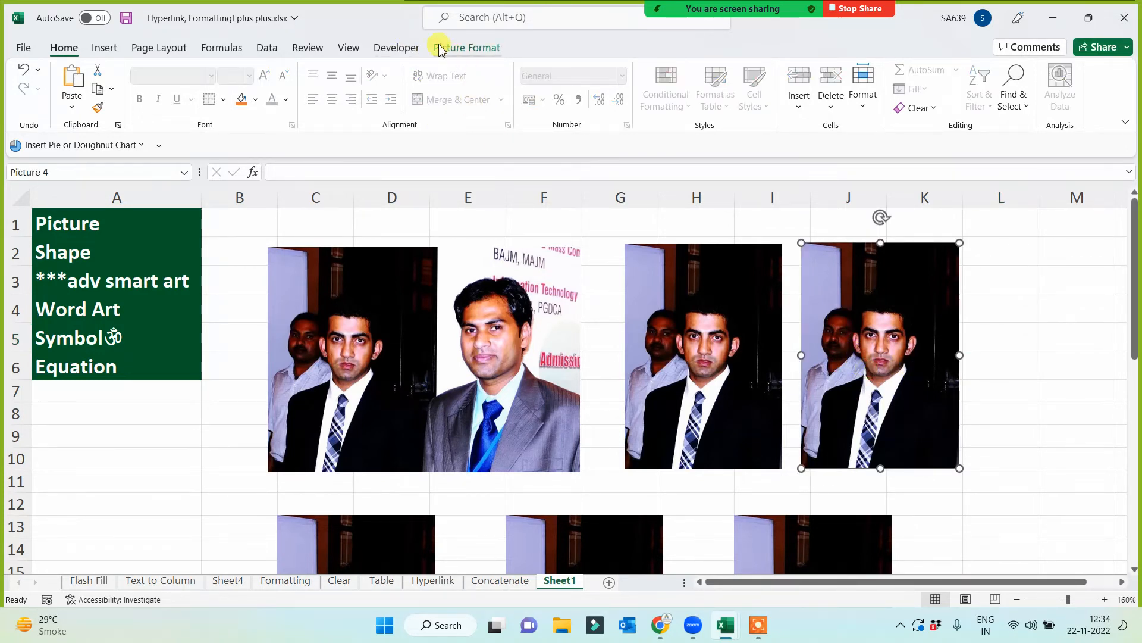
pyautogui.click(455, 53)
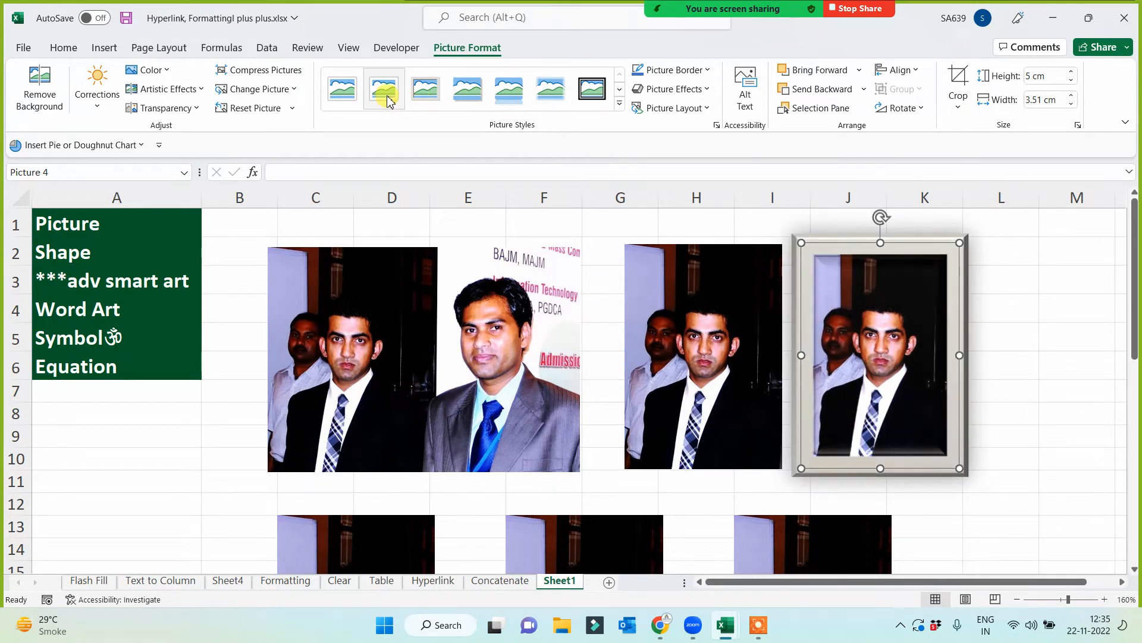
pyautogui.click(433, 98)
pyautogui.moveTo(869, 389); pyautogui.dragTo(913, 388)
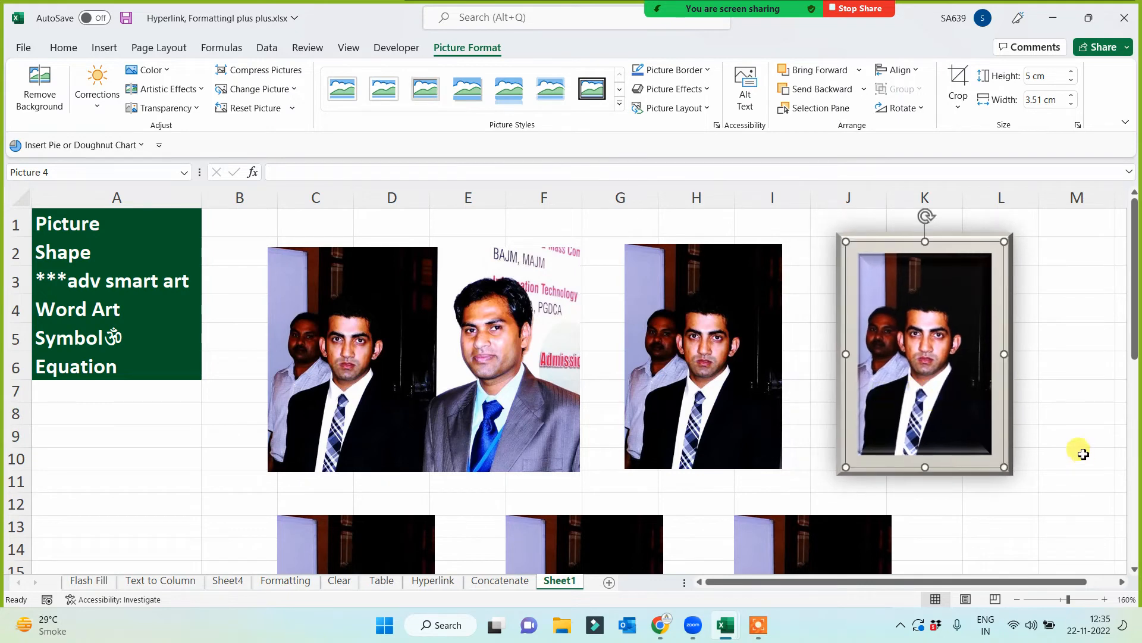
pyautogui.click(1032, 414)
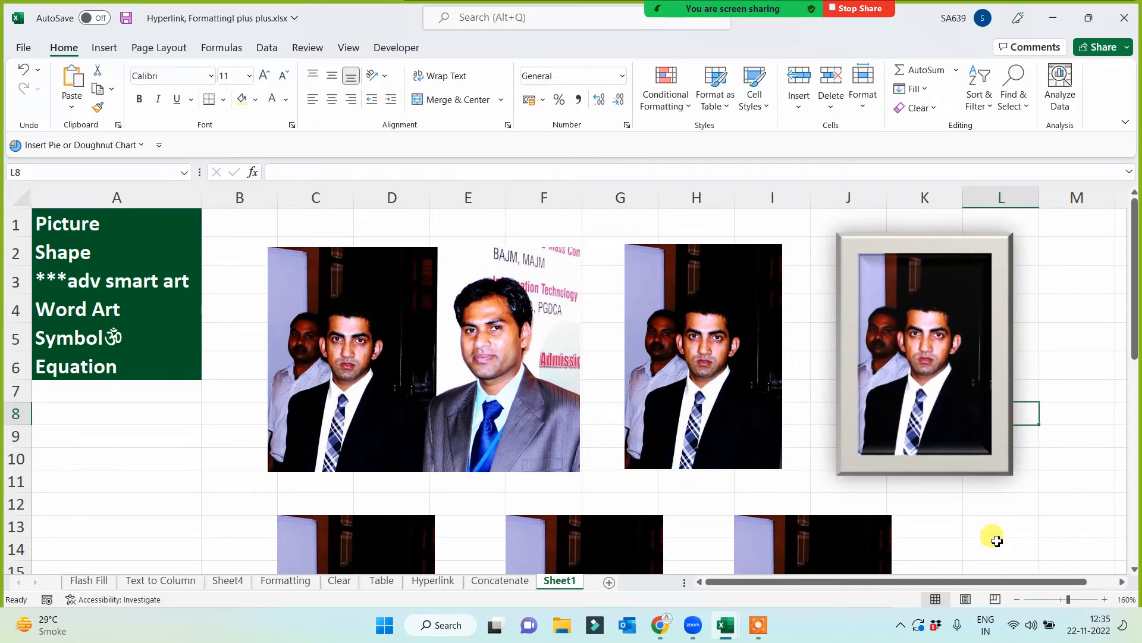
# - Apply the grey metal oval picture style to the unframed cropped copy in columns G to I
pyautogui.click(684, 418)
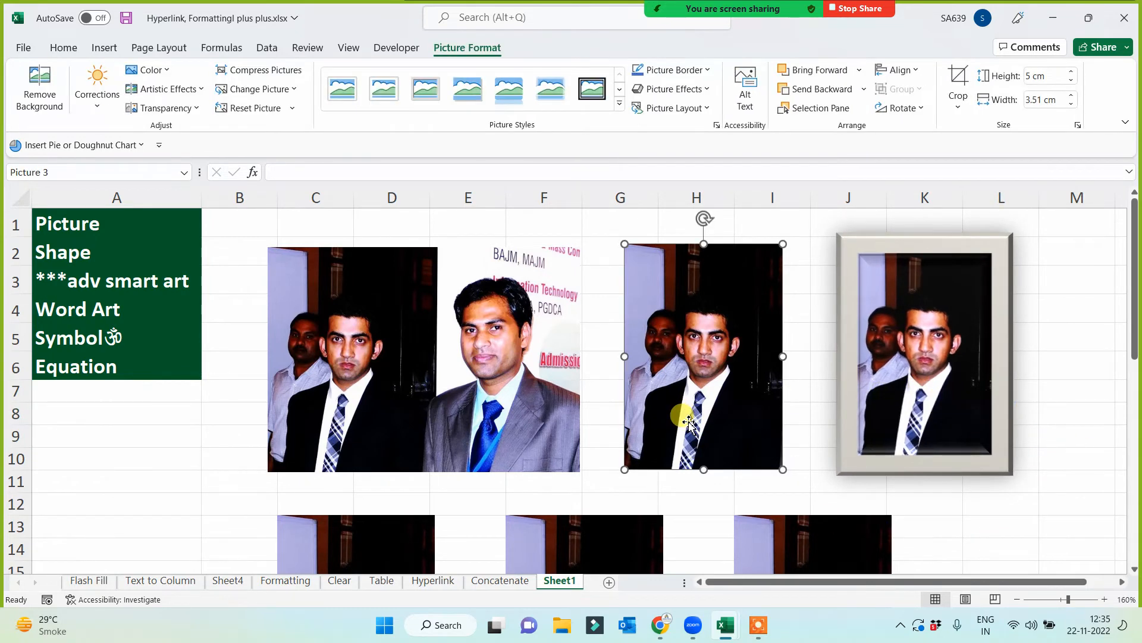
pyautogui.click(619, 107)
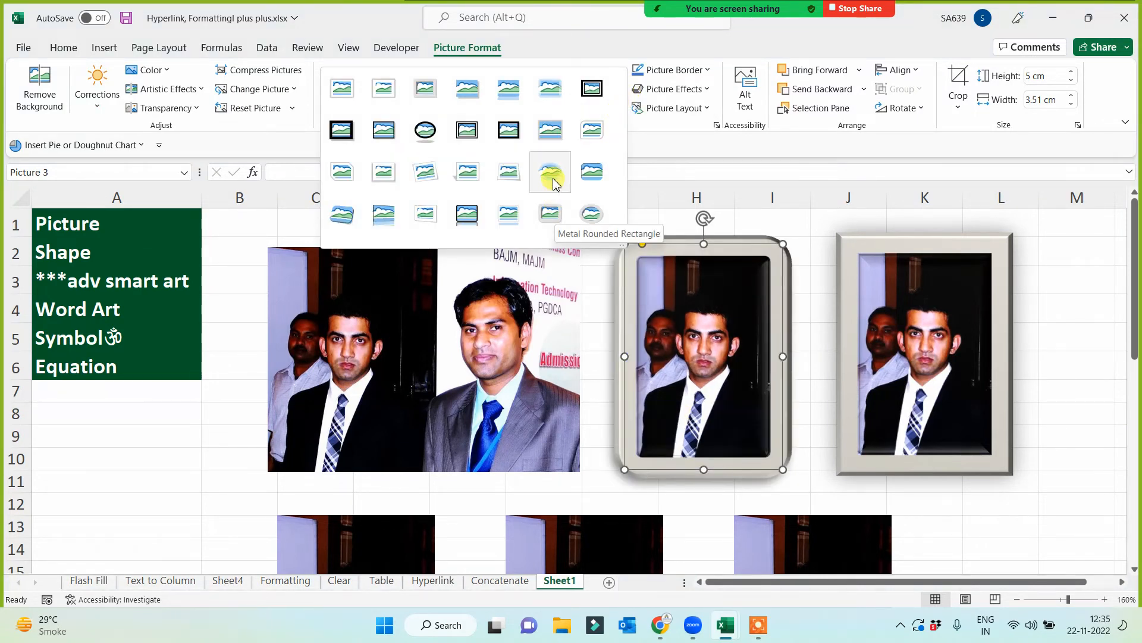
pyautogui.click(591, 214)
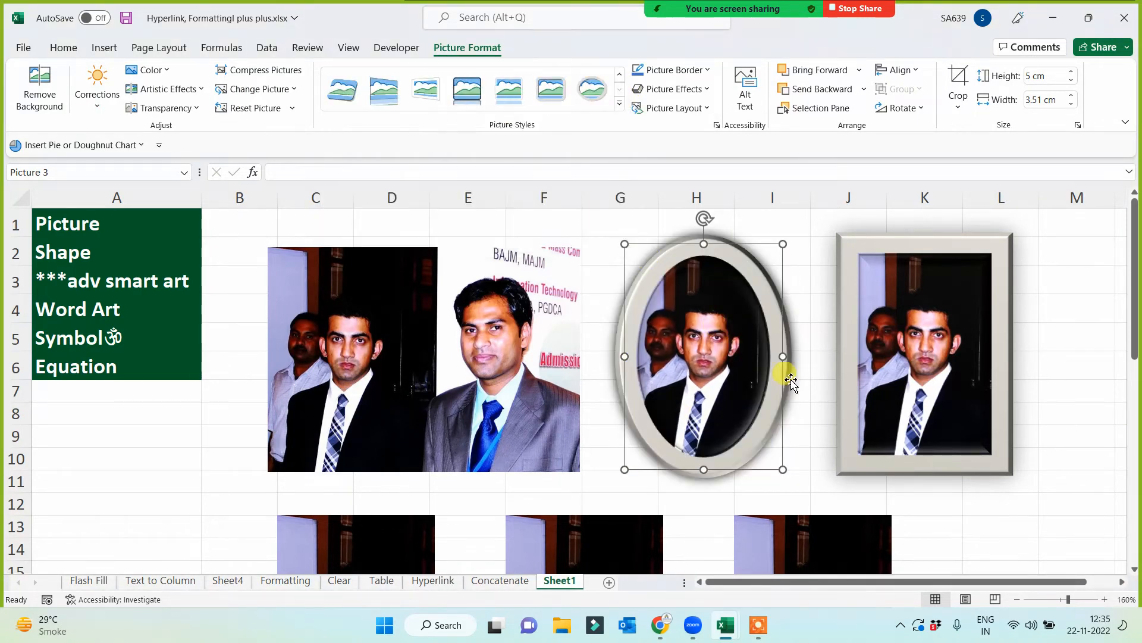
pyautogui.click(974, 502)
# - Give the cropped copy at I13 a near-black 6 pt border and move it right to columns J to L
pyautogui.scroll(-2, 969, 502)
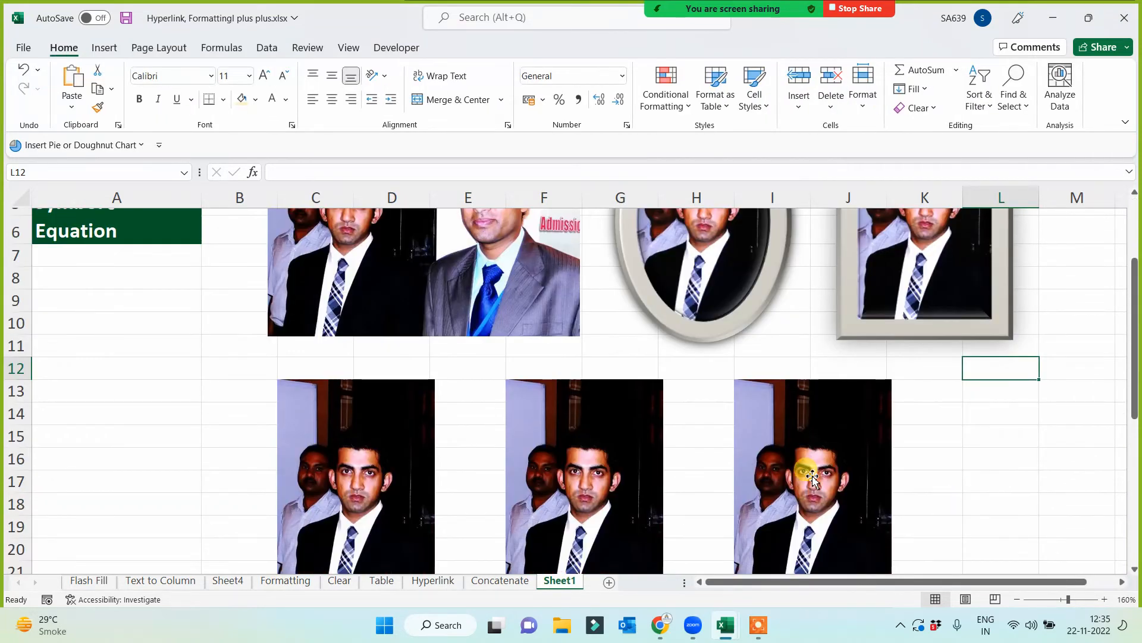
pyautogui.scroll(-1, 812, 476)
pyautogui.click(801, 431)
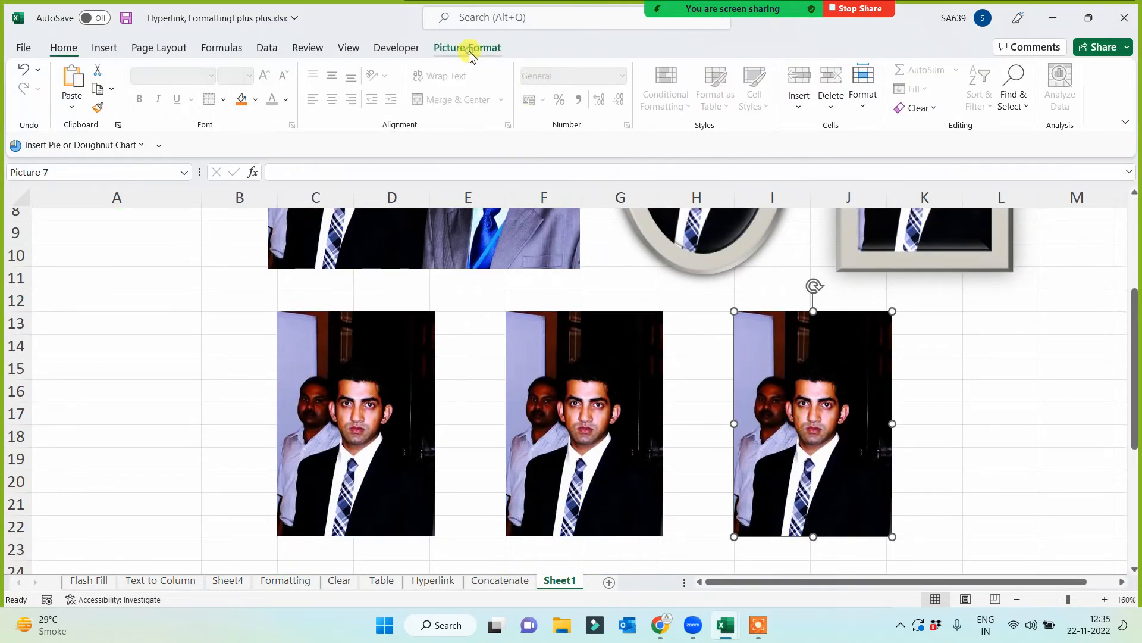
pyautogui.click(469, 49)
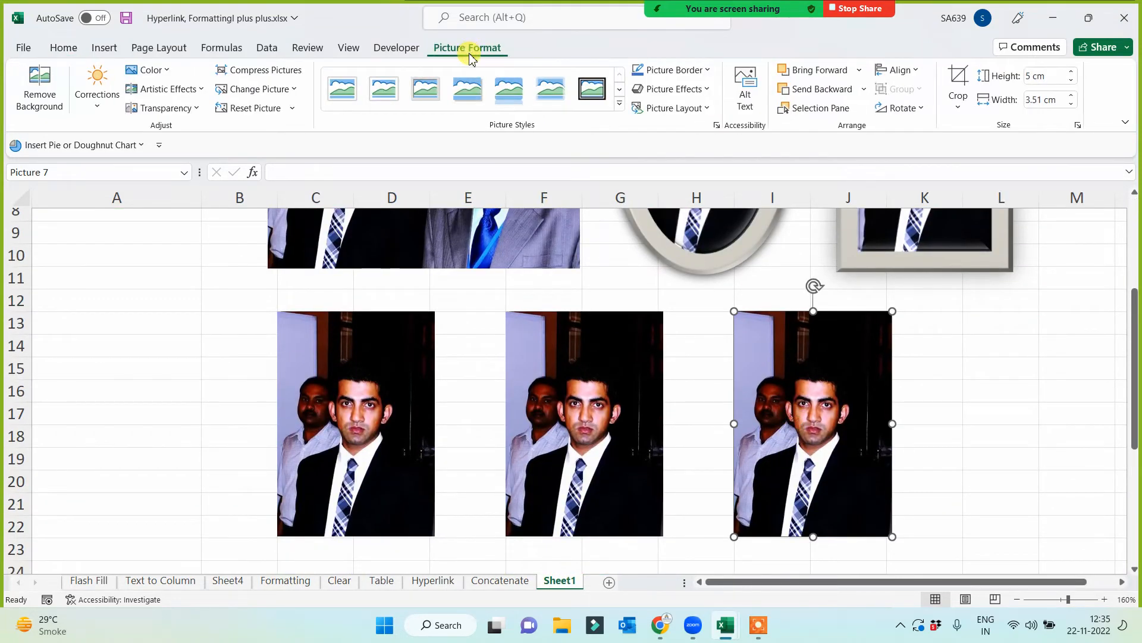
pyautogui.click(688, 75)
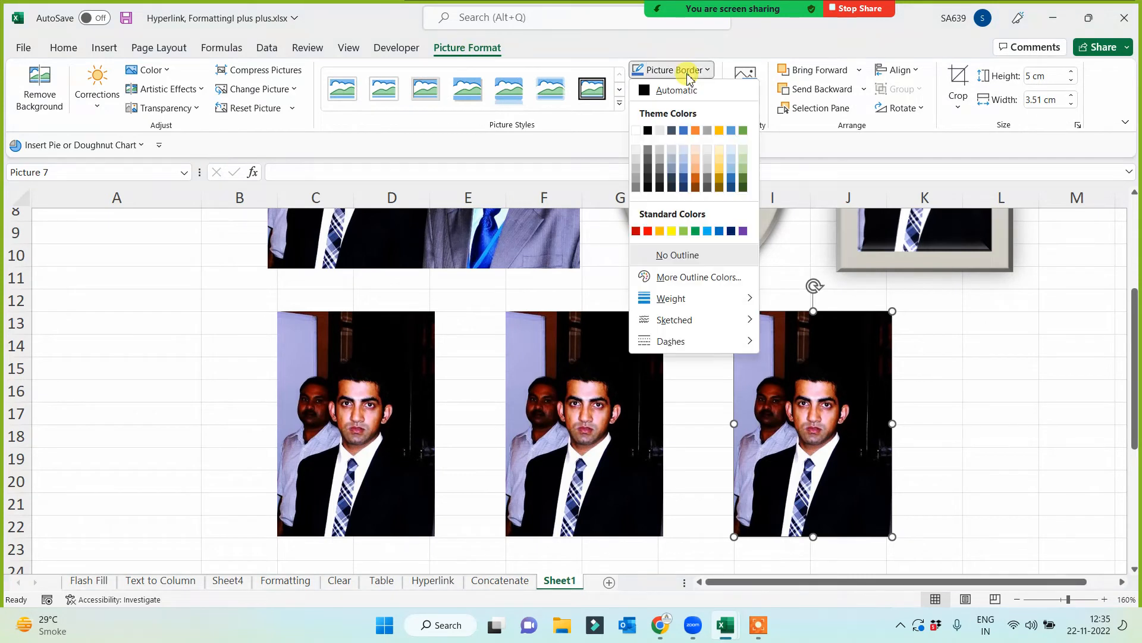
pyautogui.click(649, 188)
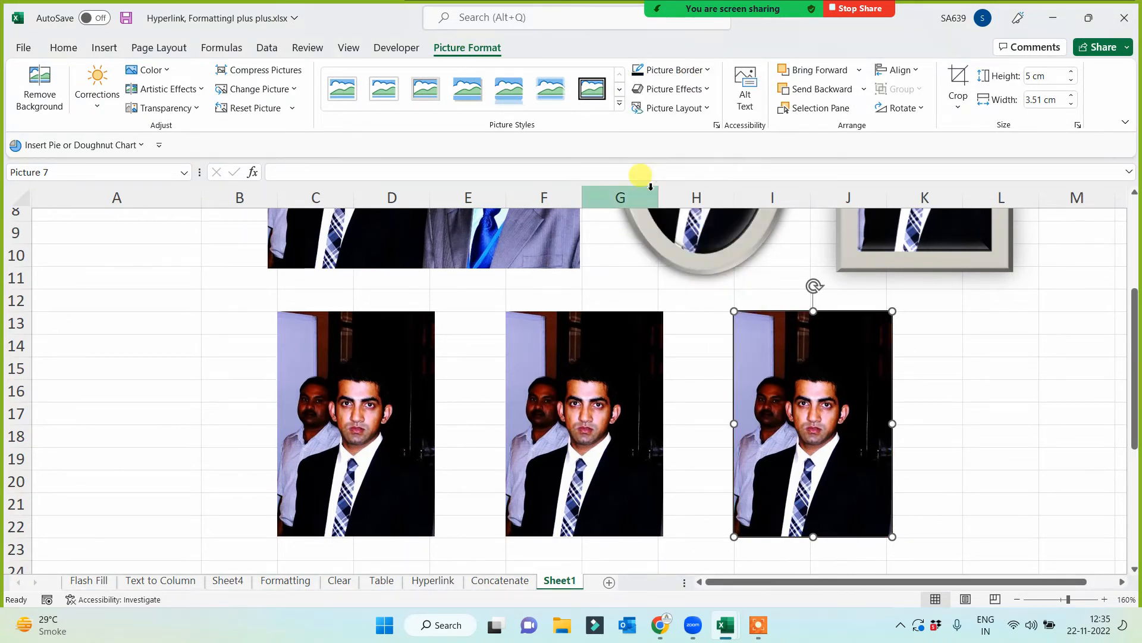
pyautogui.click(708, 71)
pyautogui.moveTo(717, 301)
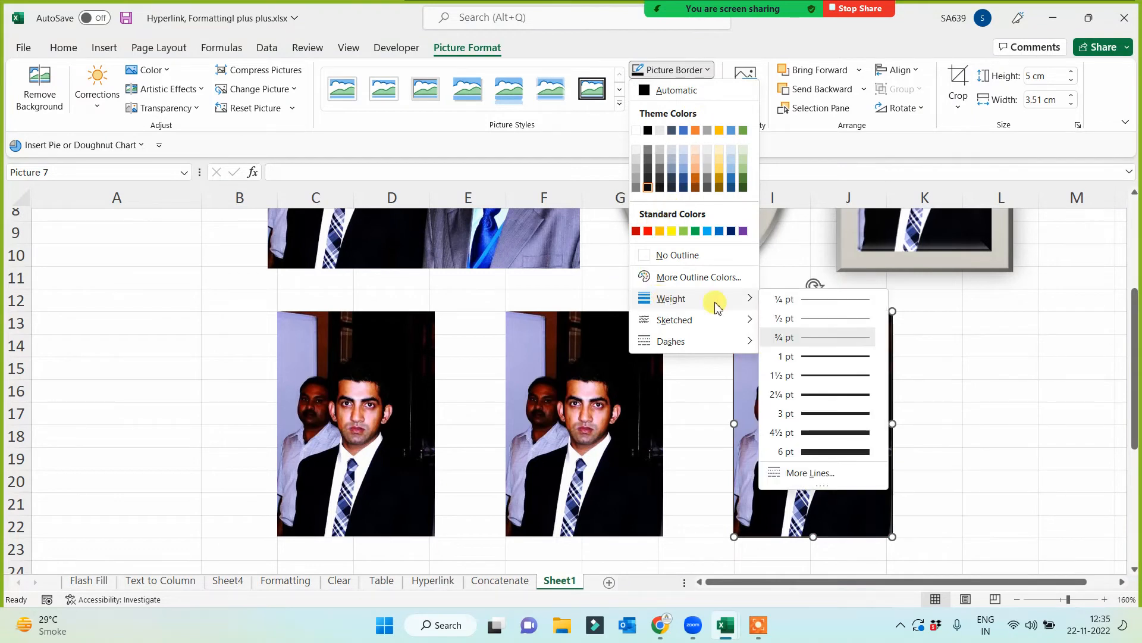
pyautogui.click(822, 452)
pyautogui.click(979, 411)
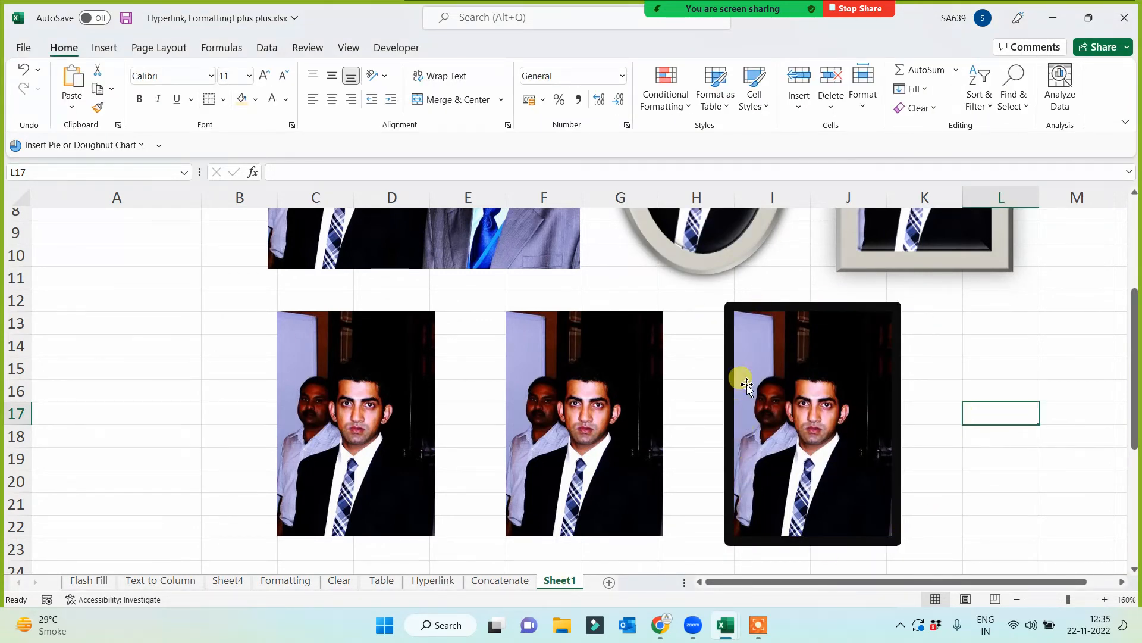
pyautogui.moveTo(768, 384); pyautogui.dragTo(900, 383)
pyautogui.click(744, 407)
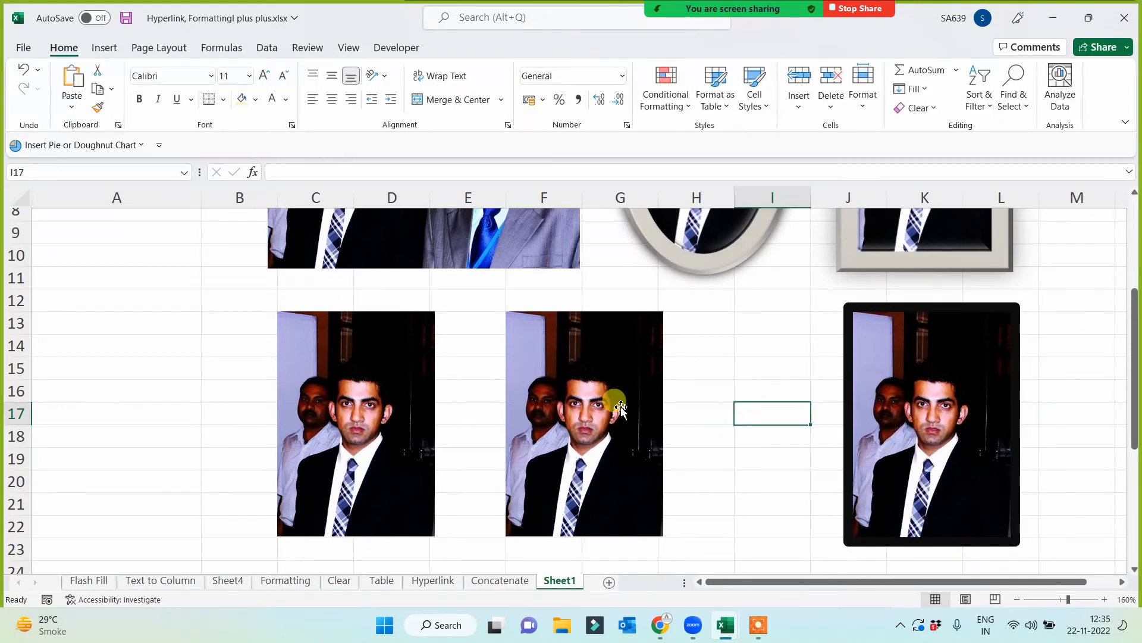
# - Add a full touching reflection to the cropped copy at F13 and move it below the oval-framed picture, across columns G to I
pyautogui.click(610, 356)
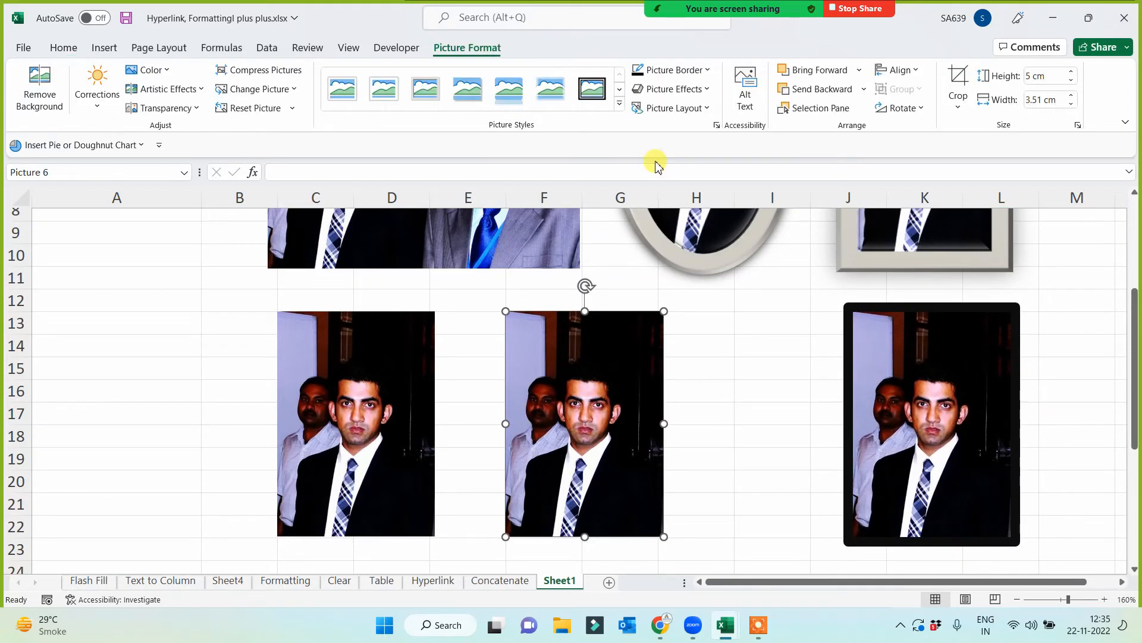
pyautogui.click(709, 93)
pyautogui.moveTo(702, 121)
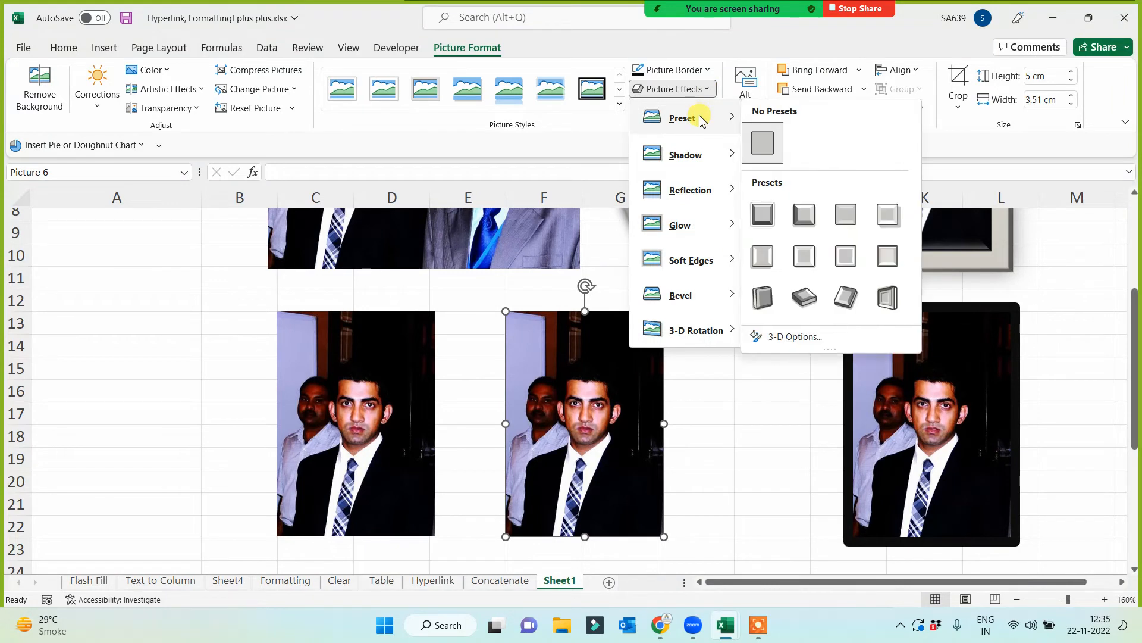
pyautogui.moveTo(693, 165)
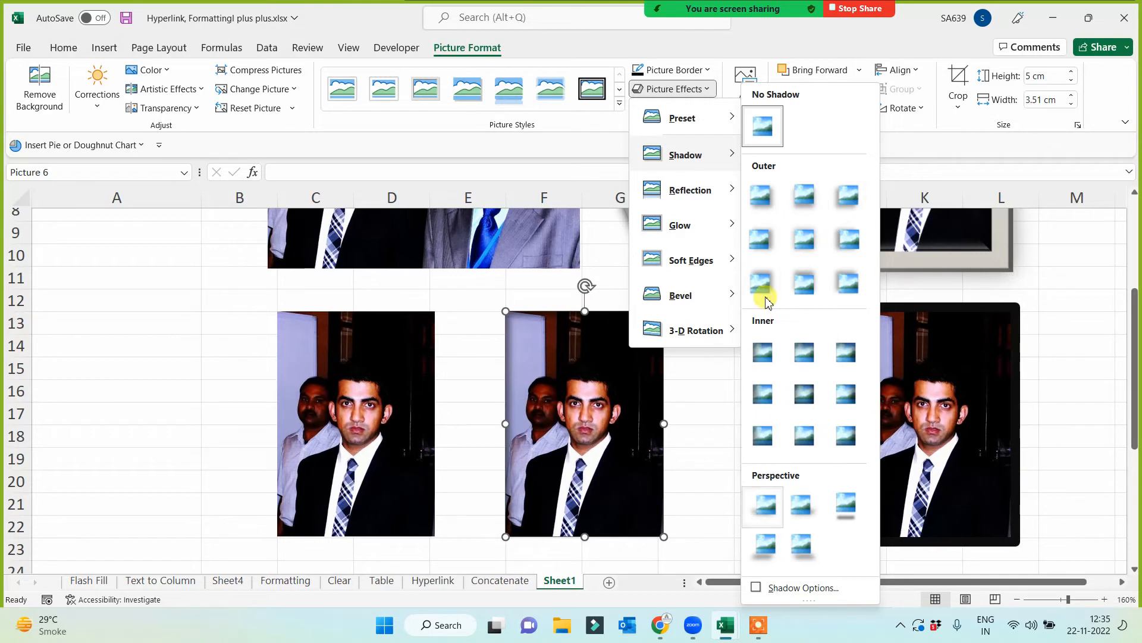
pyautogui.moveTo(731, 205)
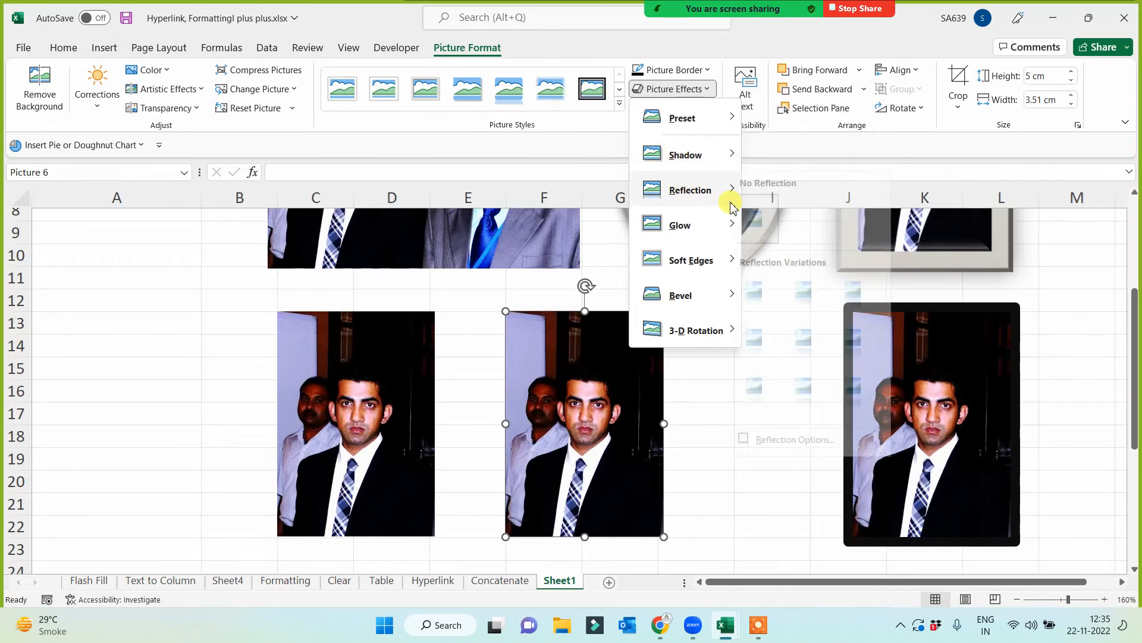
pyautogui.click(867, 294)
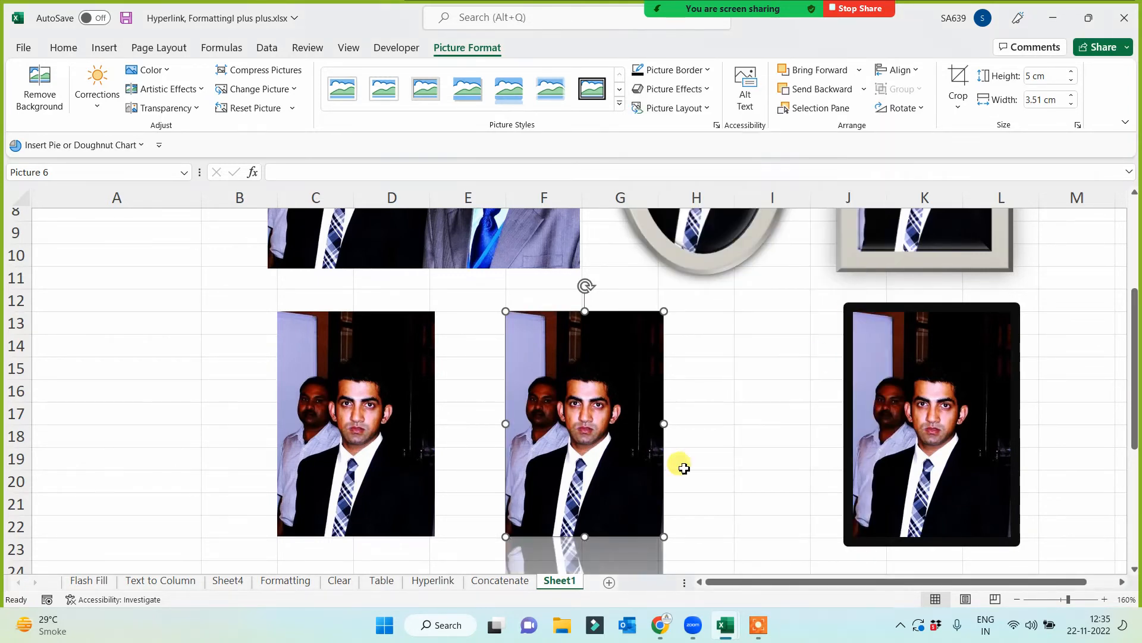
pyautogui.scroll(-3, 729, 437)
pyautogui.scroll(3, 730, 440)
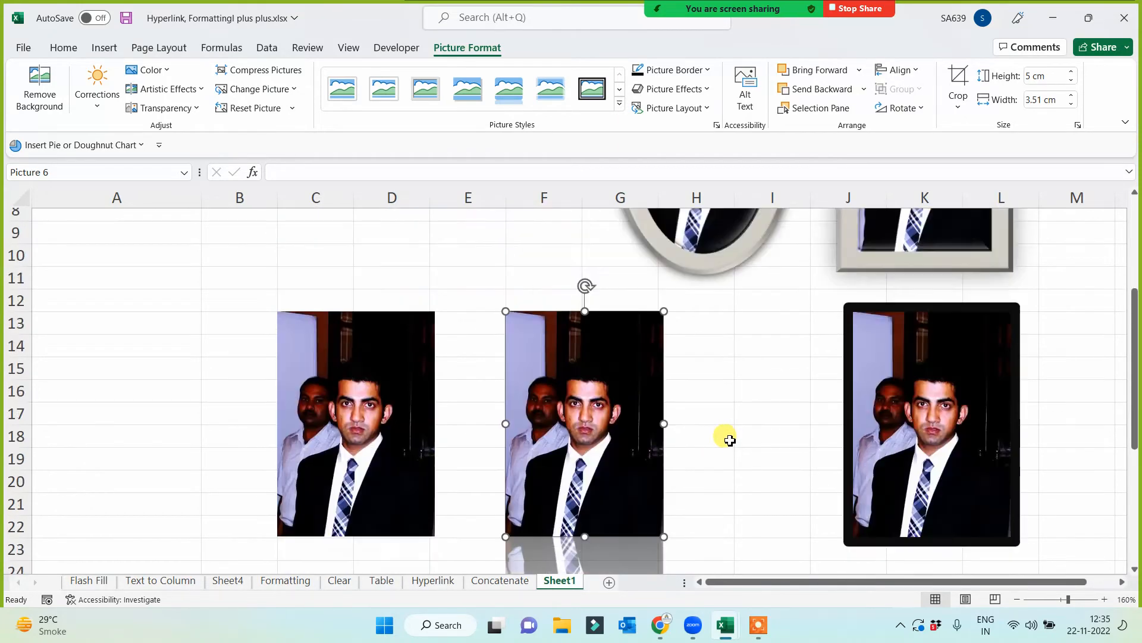
pyautogui.scroll(-3, 730, 440)
pyautogui.scroll(5, 730, 440)
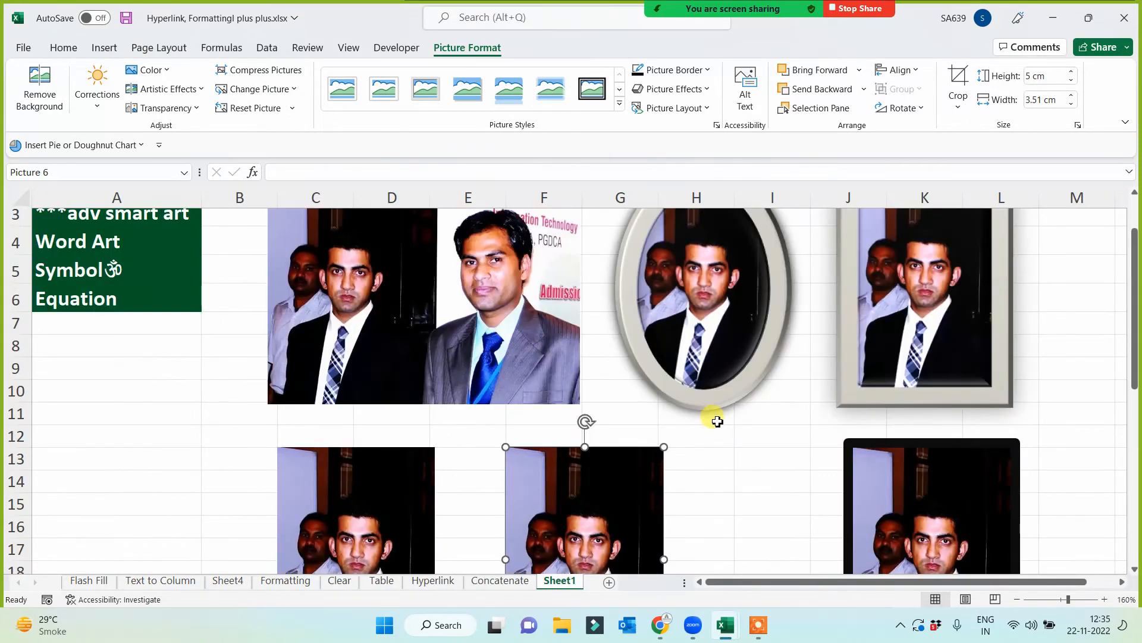
pyautogui.moveTo(607, 476); pyautogui.dragTo(737, 467)
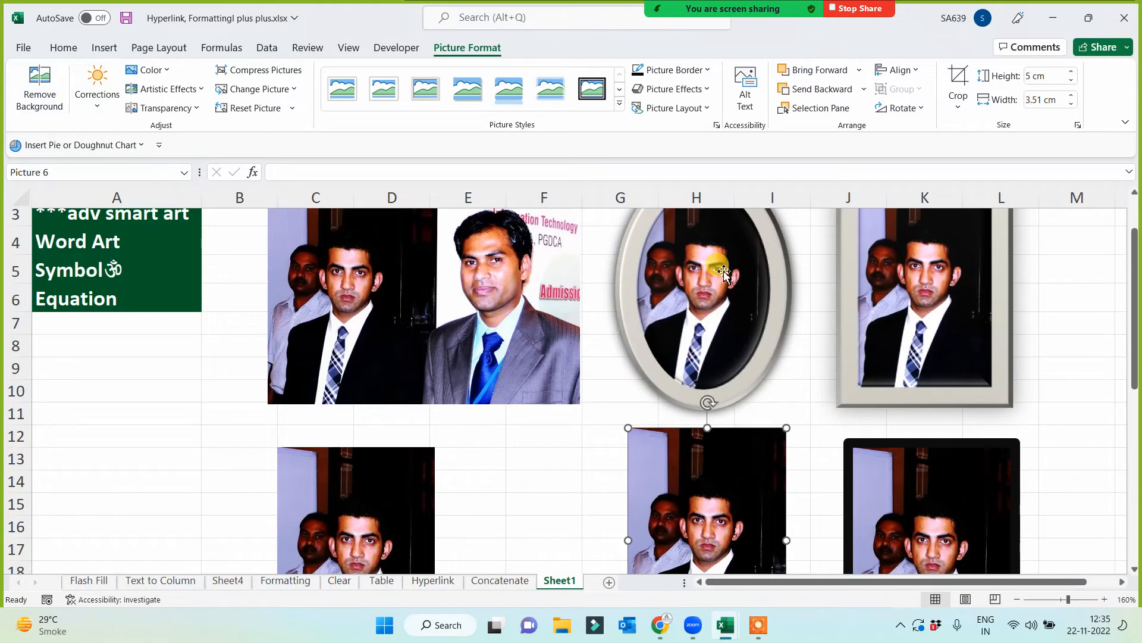
pyautogui.click(521, 506)
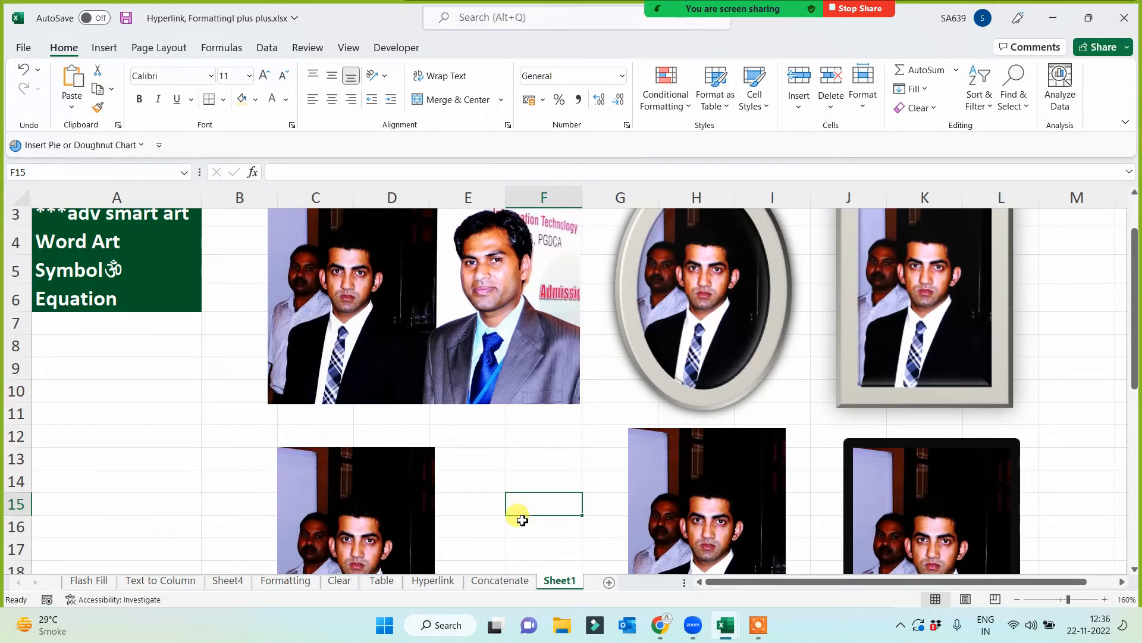
# - Move the cropped copy starting at C13 right to columns E to F, directly below the original two-person picture
pyautogui.scroll(-4, 659, 543)
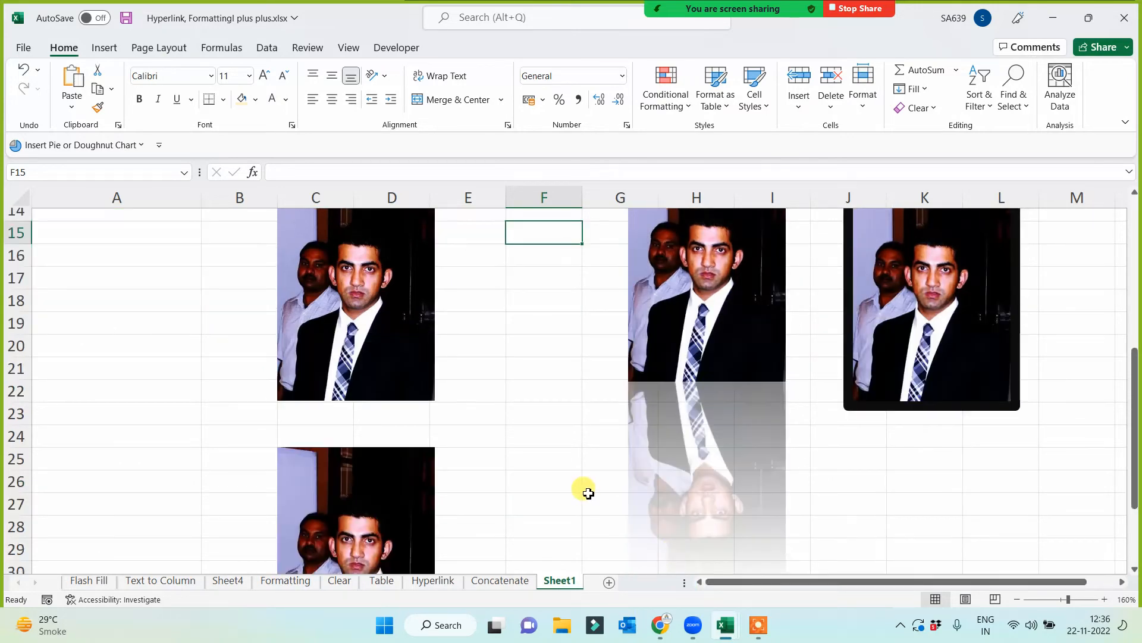
pyautogui.scroll(4, 587, 493)
pyautogui.moveTo(392, 507); pyautogui.dragTo(533, 476)
pyautogui.click(374, 472)
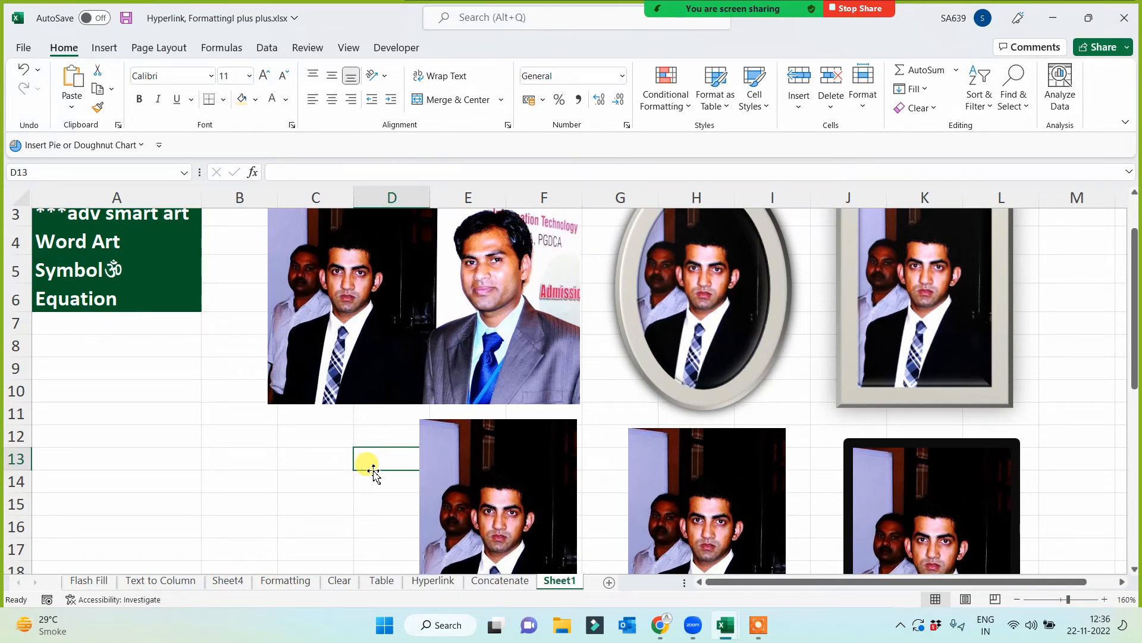
# - Apply the lowest Color Saturation preset to the cropped copy in columns E to F, turning it black and white
pyautogui.click(552, 488)
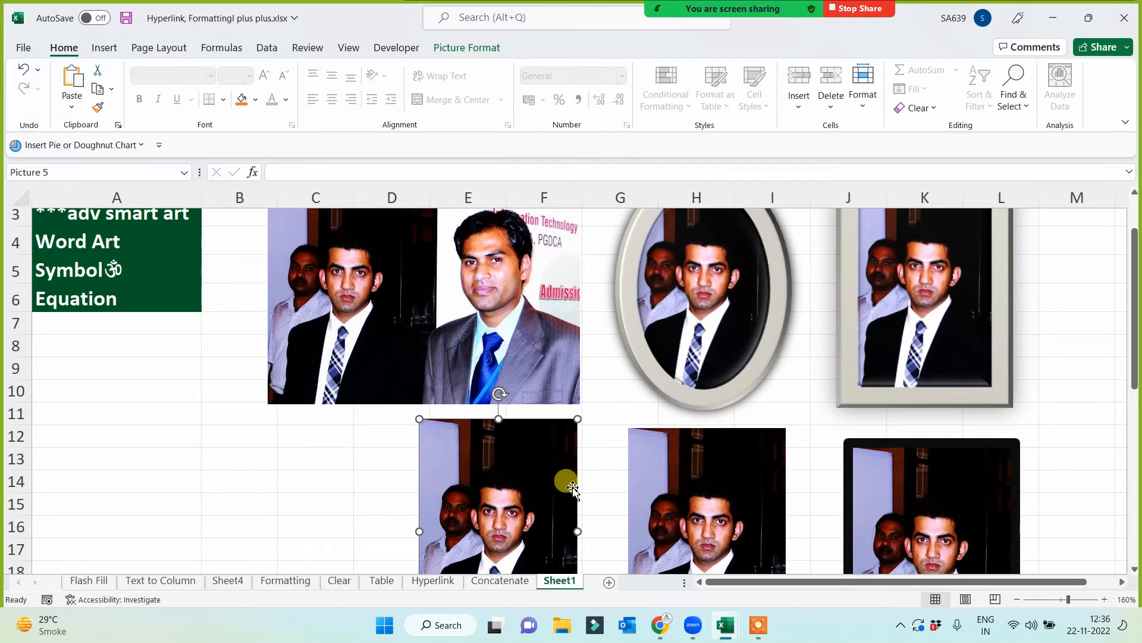
pyautogui.click(466, 49)
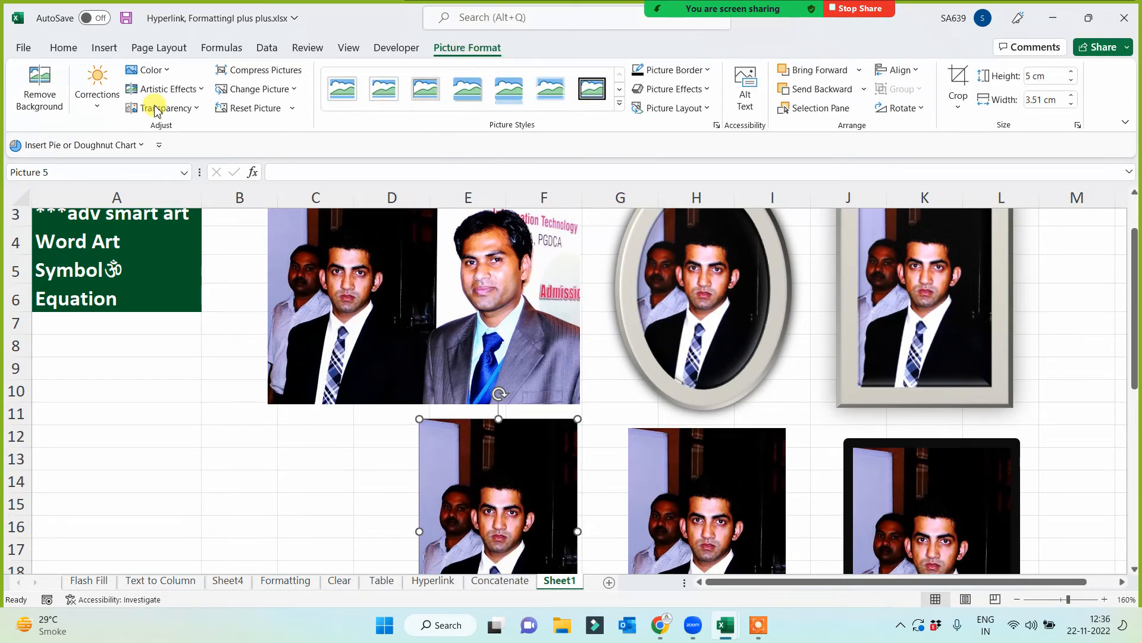
pyautogui.click(169, 72)
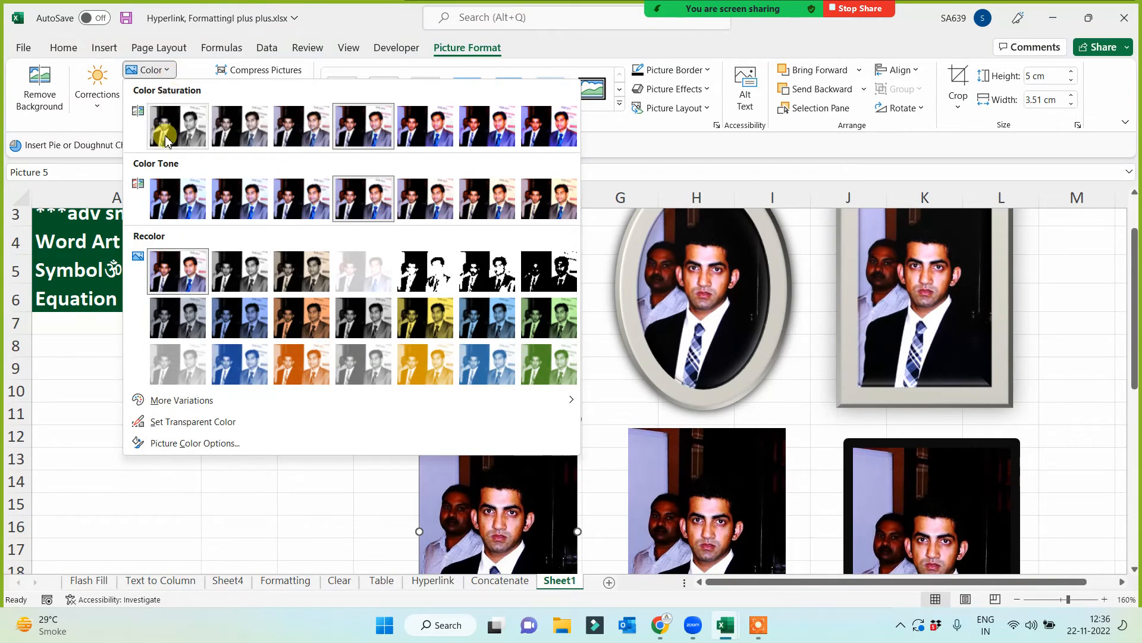
pyautogui.click(165, 137)
pyautogui.scroll(-2, 313, 493)
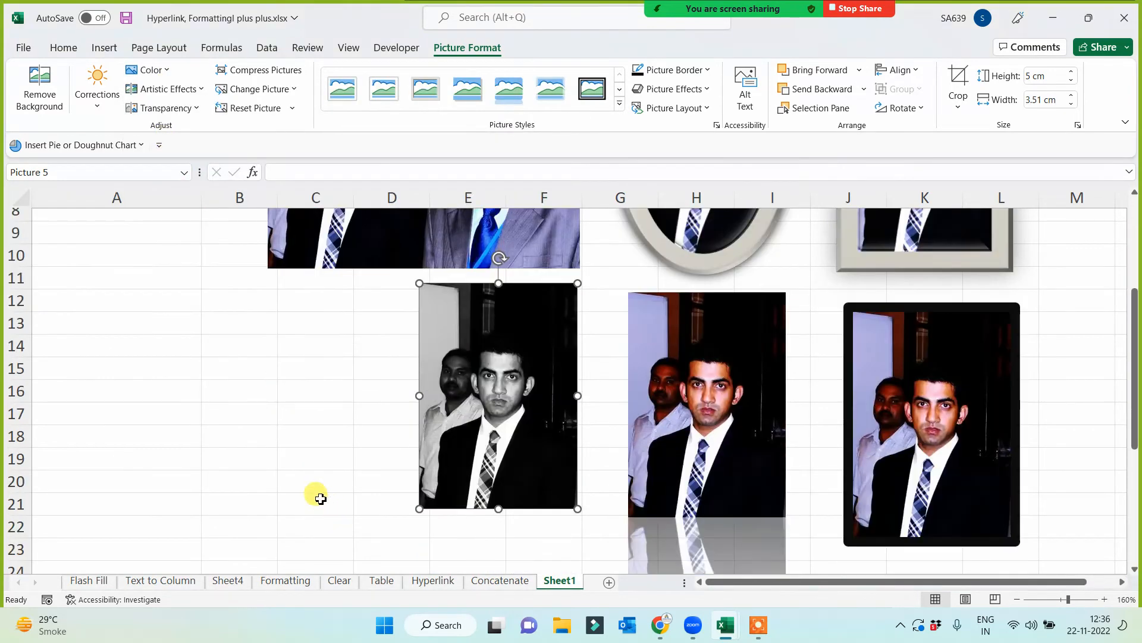
pyautogui.click(265, 464)
# - Recolor the reflected cropped copy in columns G to I with the dark green variation
pyautogui.scroll(-3, 528, 505)
pyautogui.scroll(1, 528, 505)
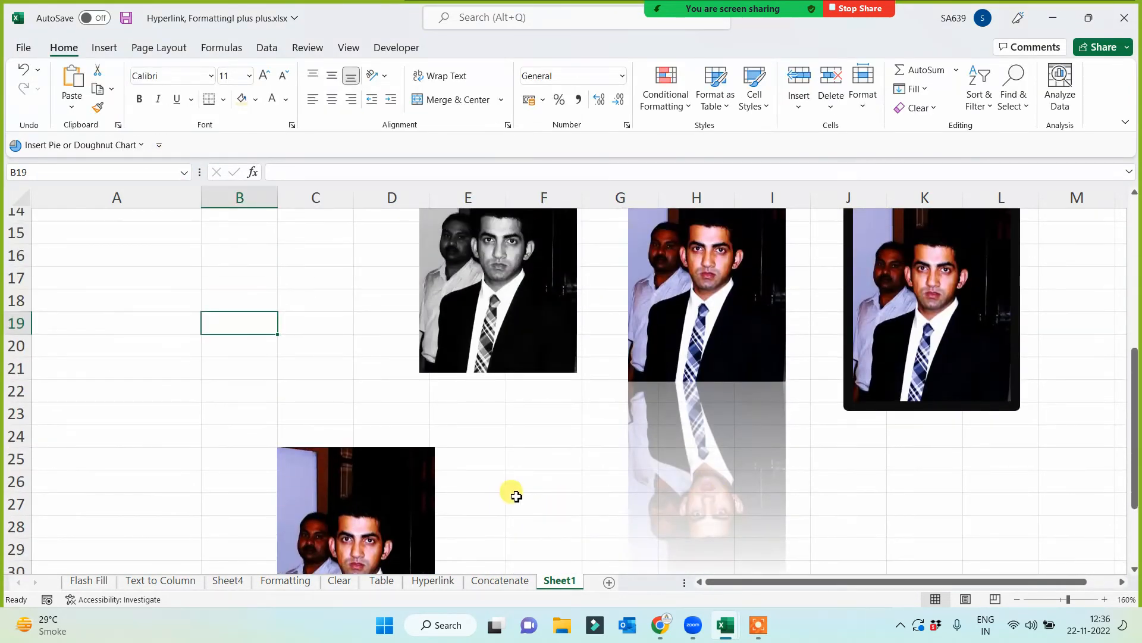
pyautogui.click(741, 278)
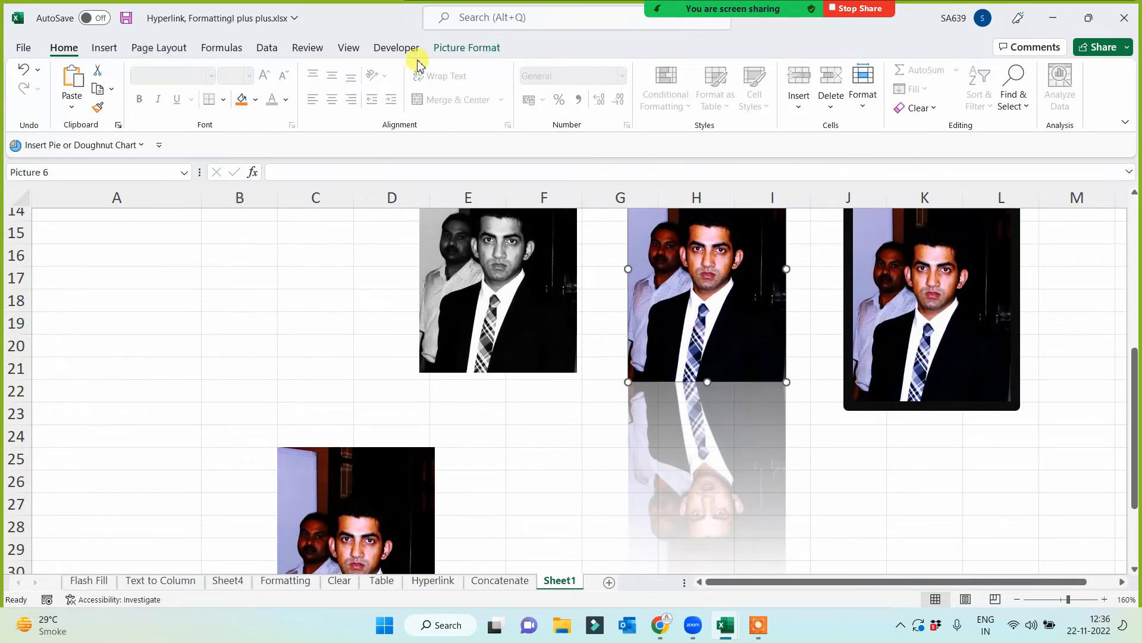
pyautogui.click(467, 47)
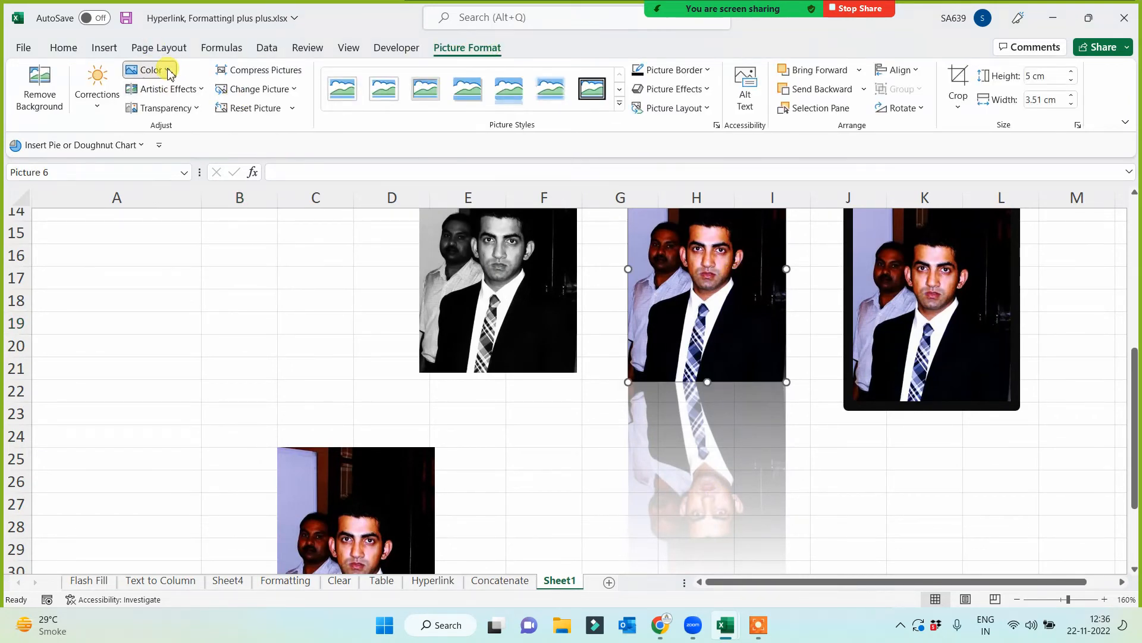
pyautogui.click(168, 71)
pyautogui.click(551, 319)
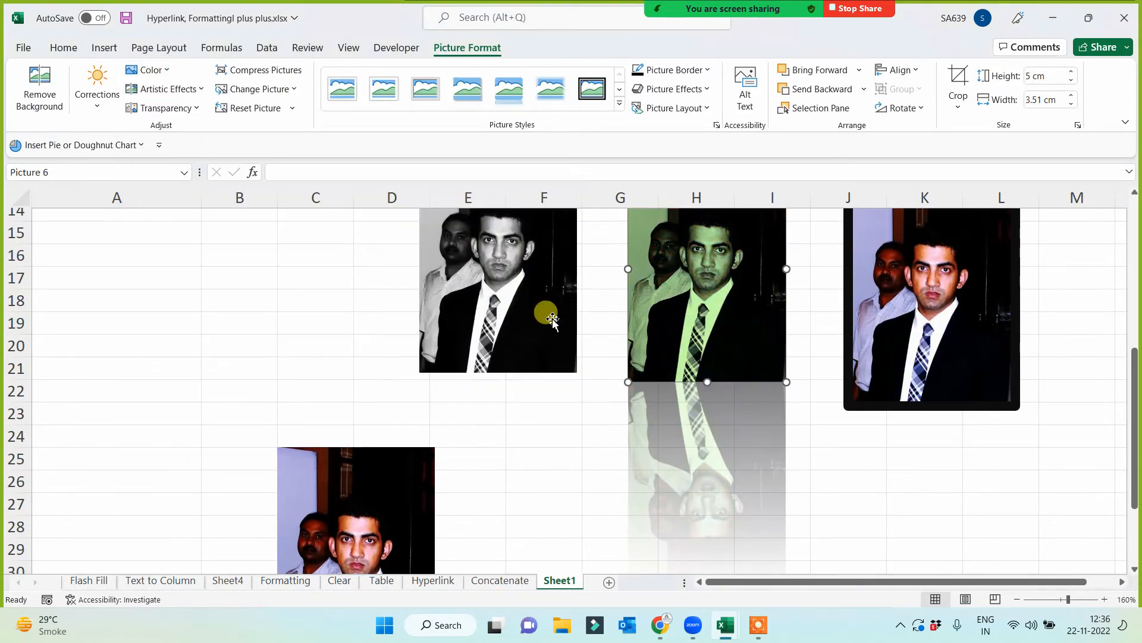
pyautogui.click(301, 384)
# - Apply the brightest preset of the first Brightness/Contrast row to the lowest cropped copy and move it right to columns E to F
pyautogui.scroll(-2, 334, 446)
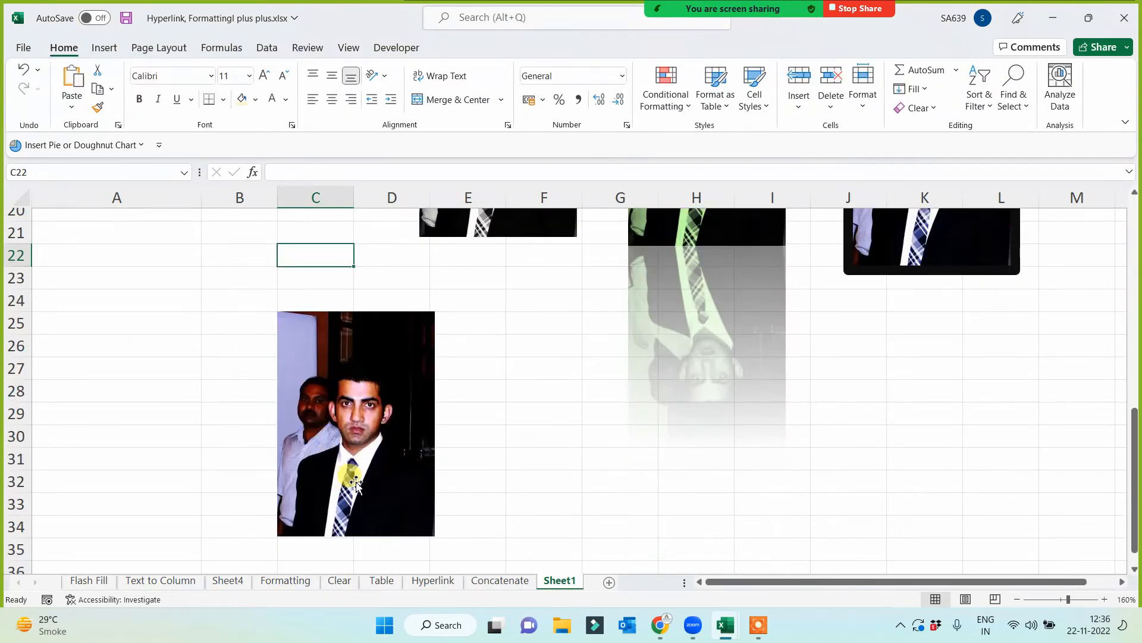
pyautogui.scroll(-1, 355, 484)
pyautogui.click(359, 426)
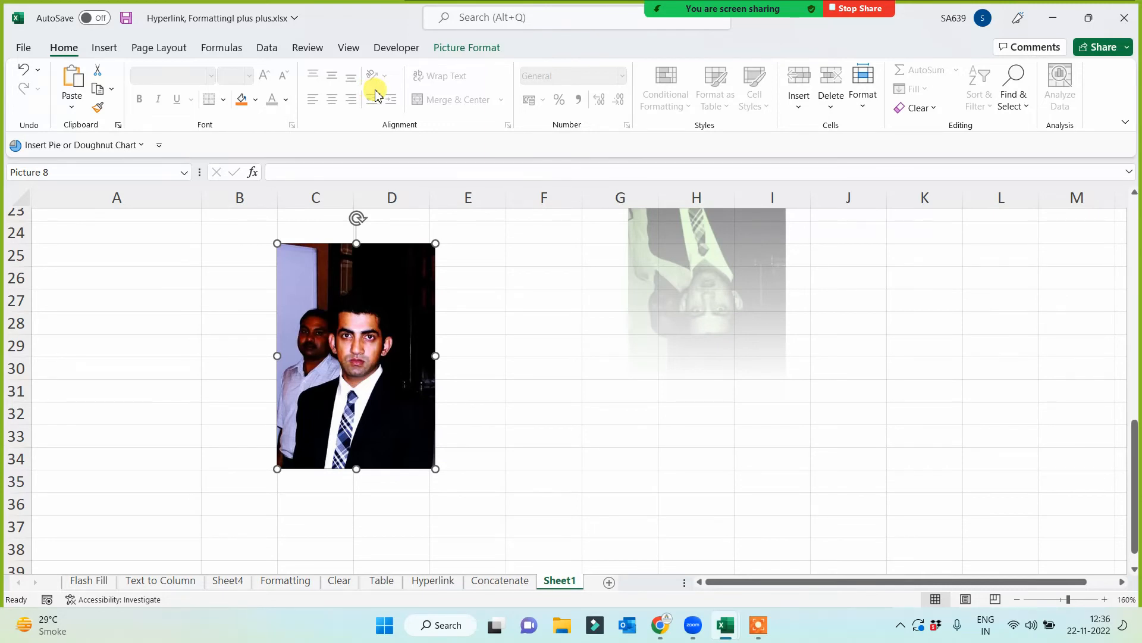
pyautogui.click(465, 48)
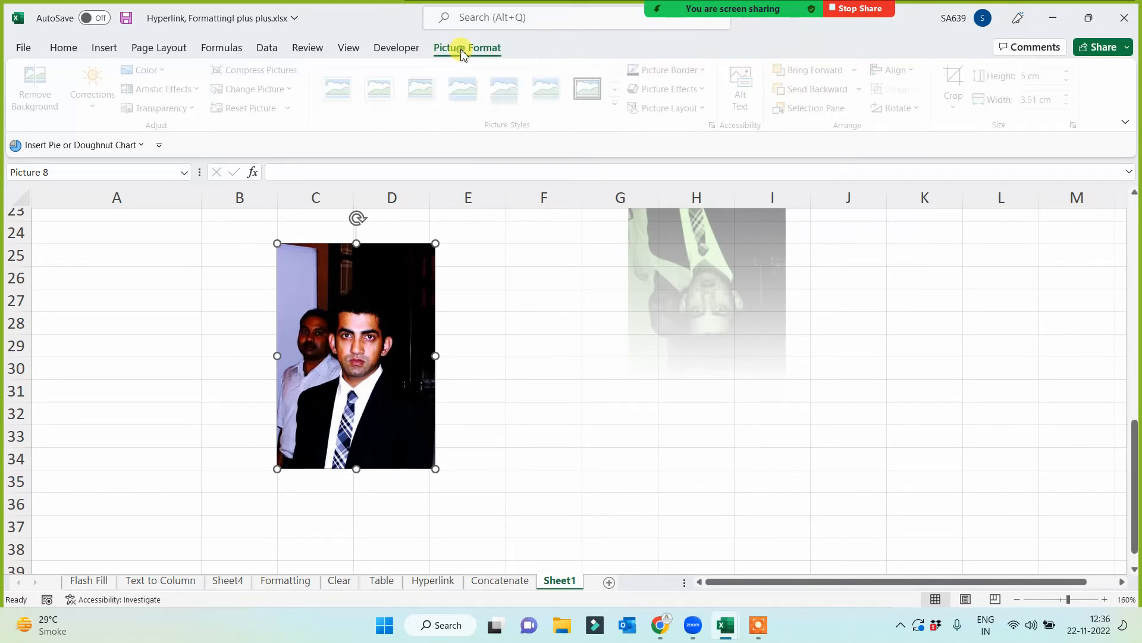
pyautogui.click(96, 98)
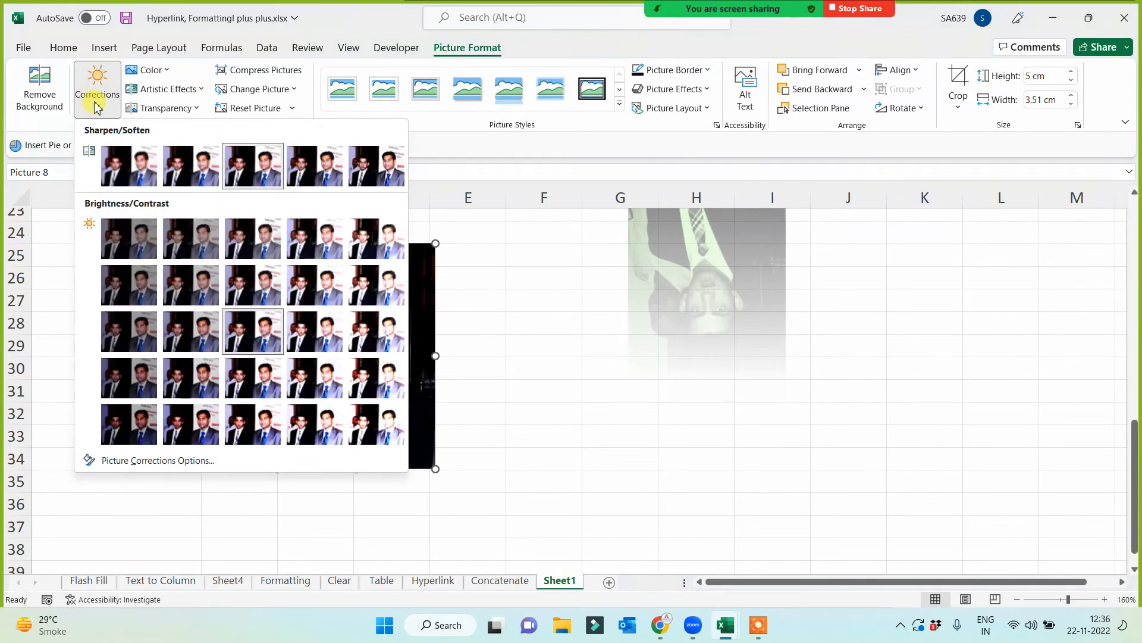
pyautogui.click(373, 239)
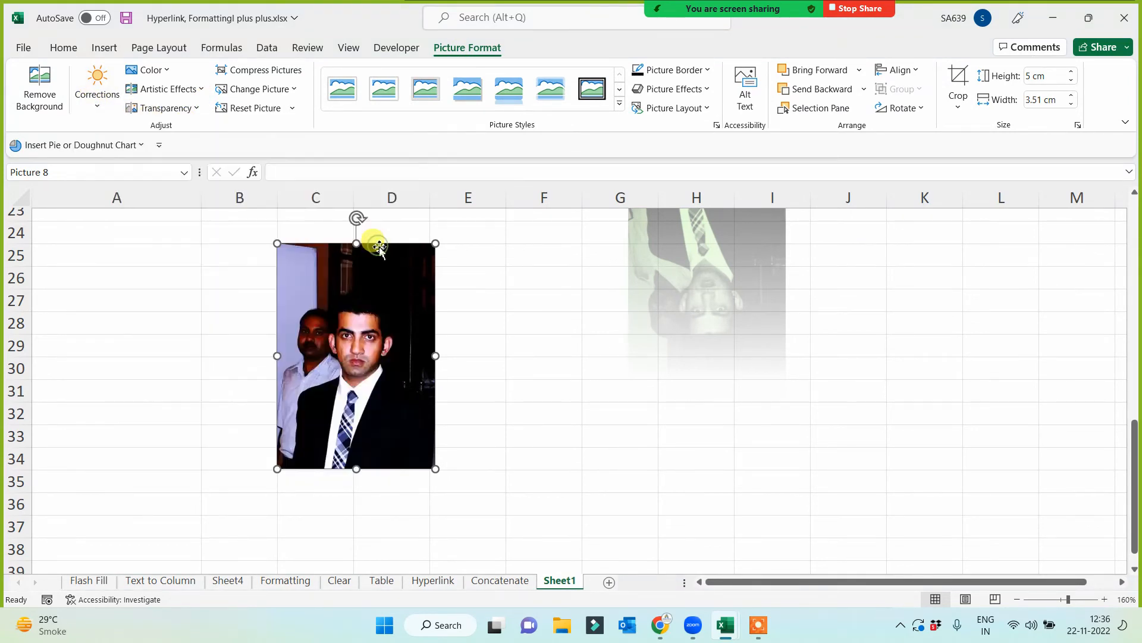
pyautogui.click(522, 417)
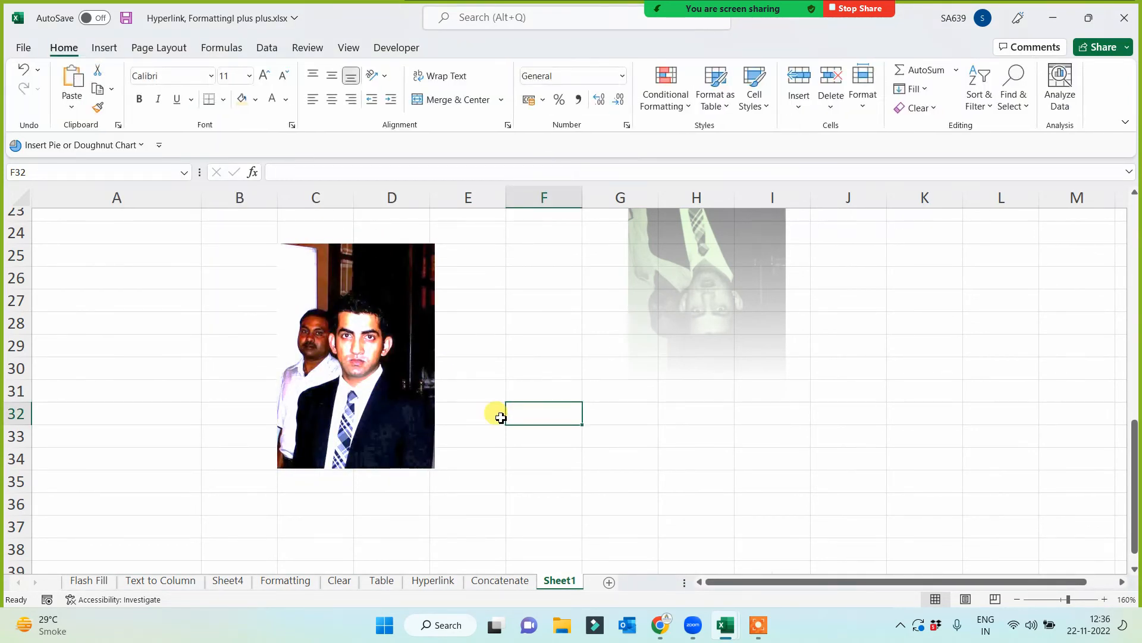
pyautogui.moveTo(409, 395); pyautogui.dragTo(558, 388)
pyautogui.click(794, 476)
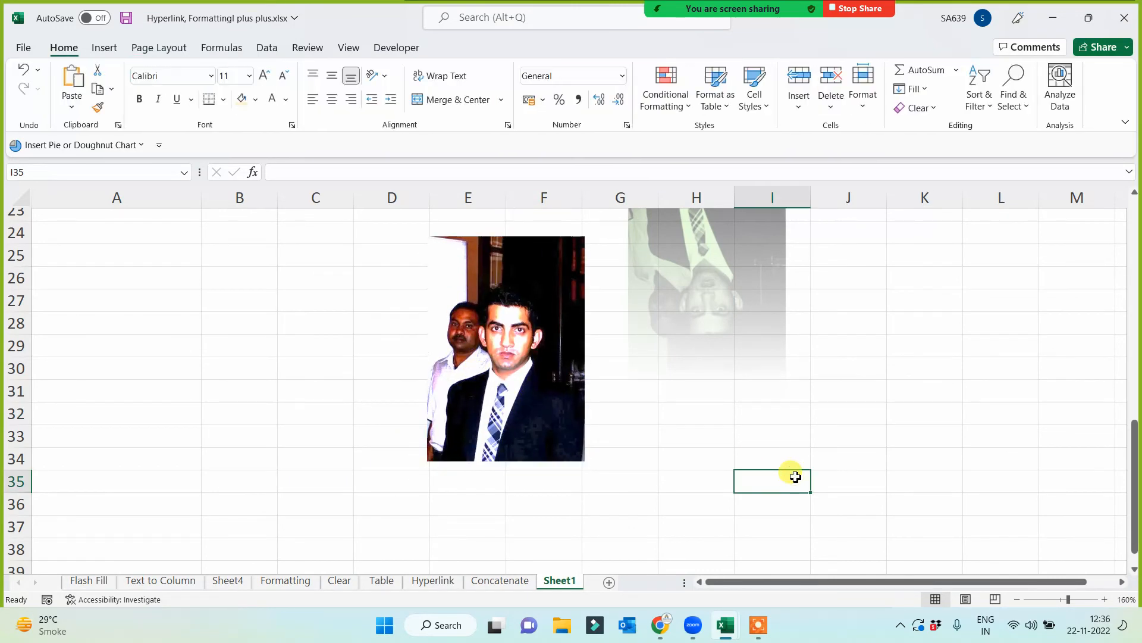
# - For the Shape topic, draw an oval about 3.61 cm high and 3.51 cm wide across columns A to B, rows 39 to 46
pyautogui.scroll(7, 796, 476)
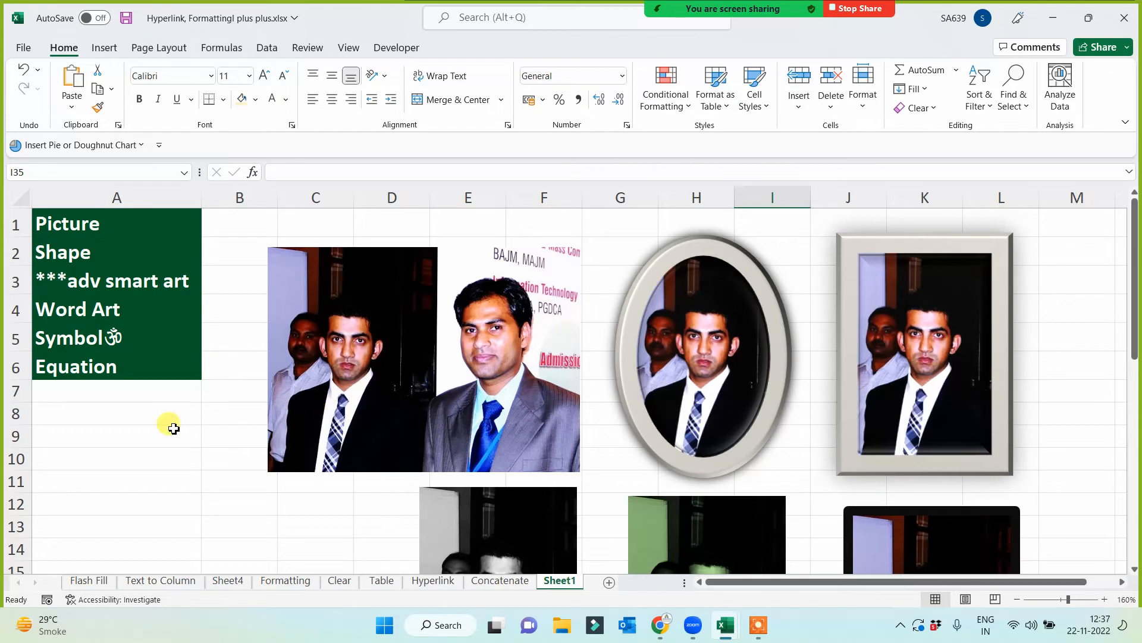
pyautogui.click(76, 249)
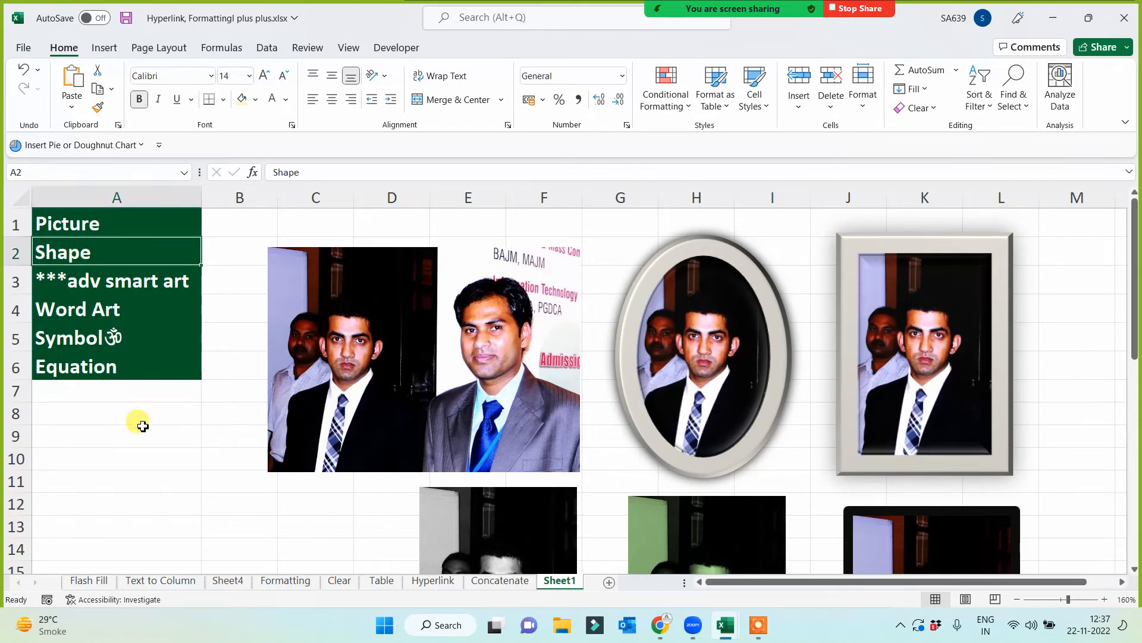
pyautogui.scroll(-10, 140, 428)
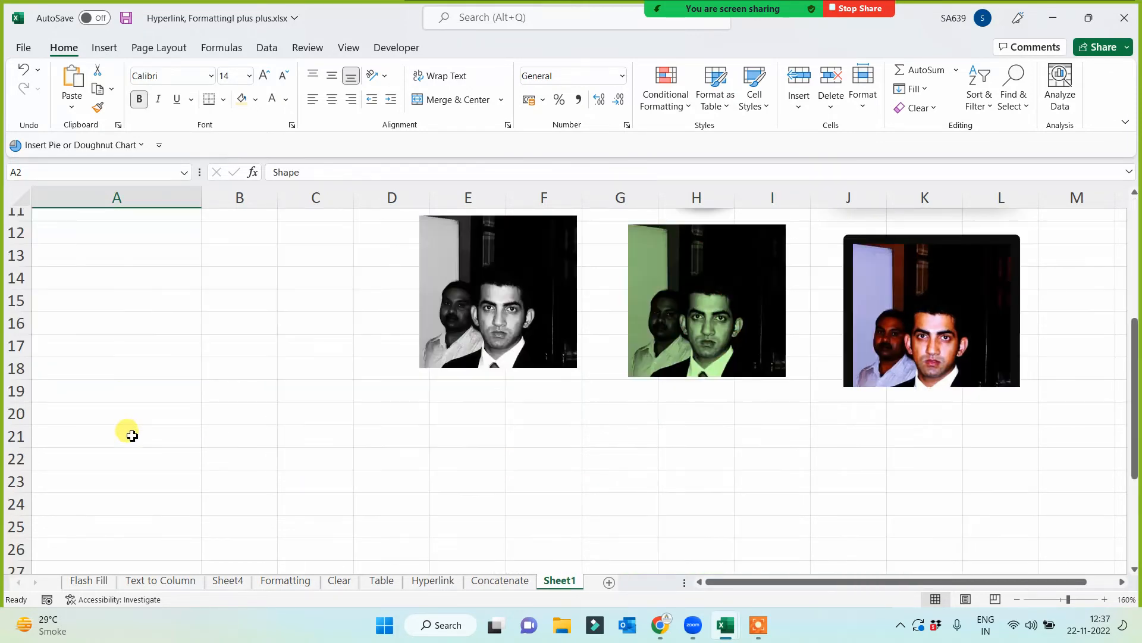
pyautogui.scroll(-2, 155, 467)
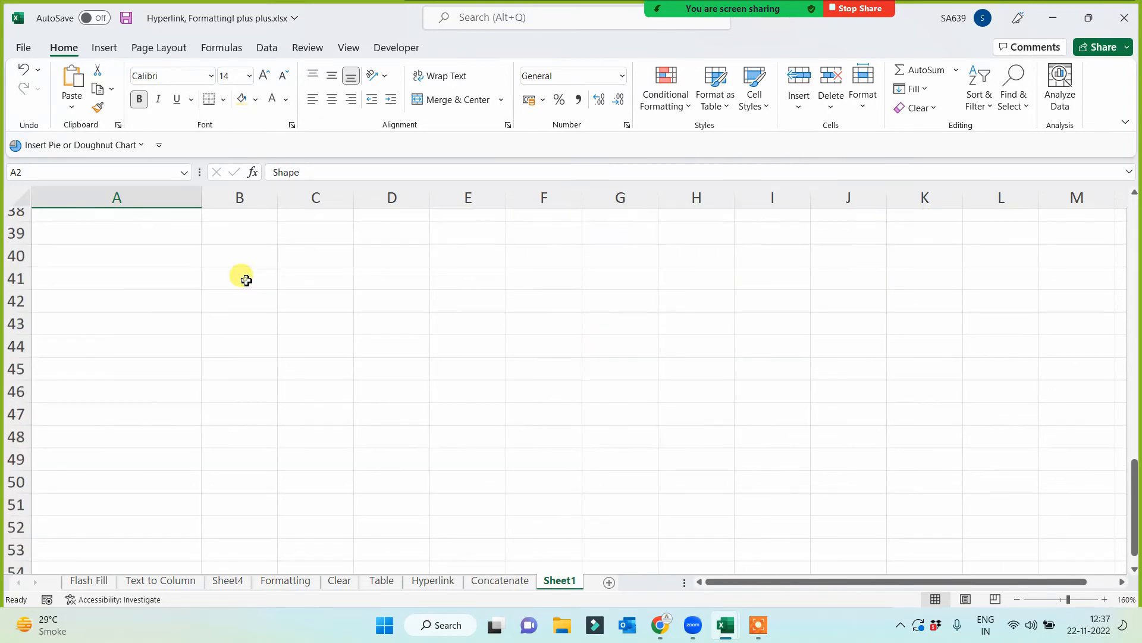
pyautogui.click(240, 277)
pyautogui.click(110, 47)
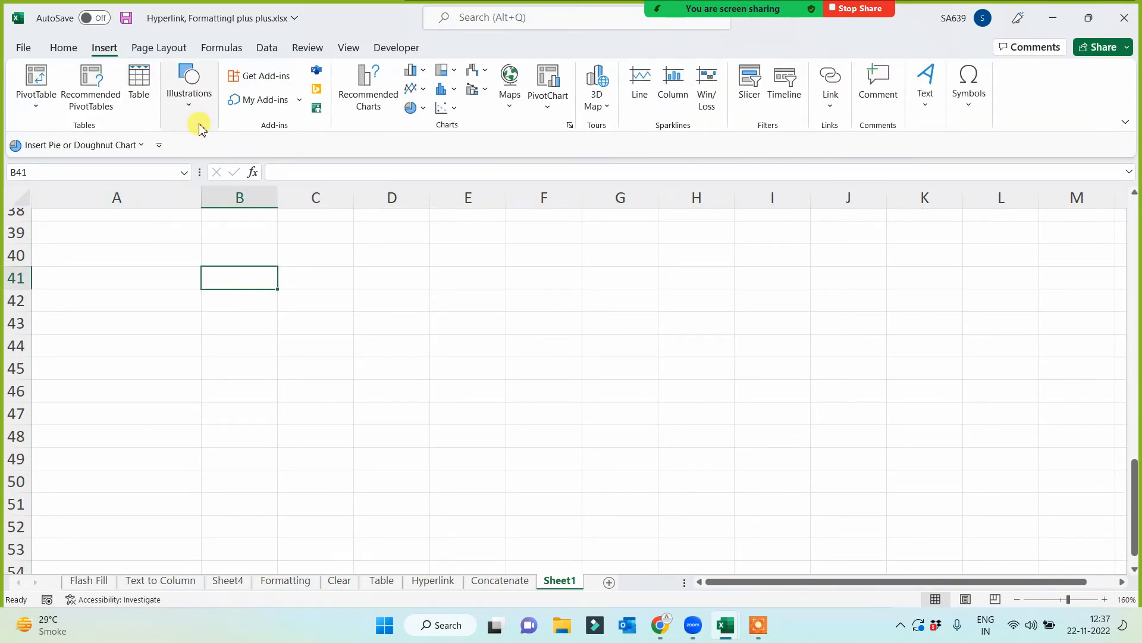
pyautogui.click(191, 100)
pyautogui.click(216, 156)
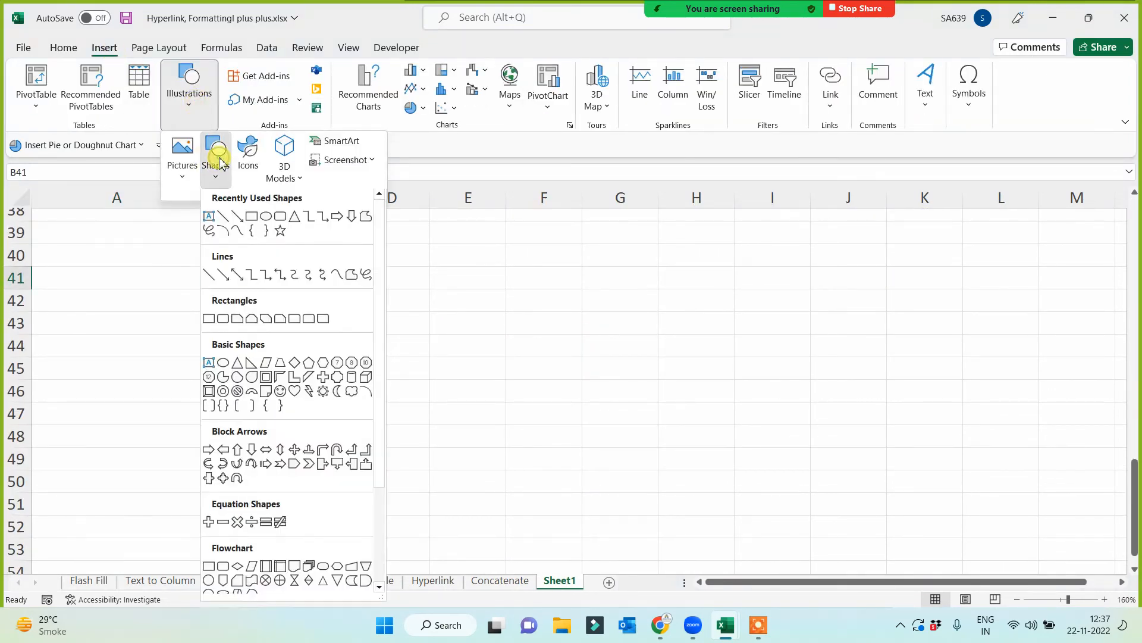
pyautogui.click(265, 219)
pyautogui.moveTo(118, 241); pyautogui.dragTo(275, 403)
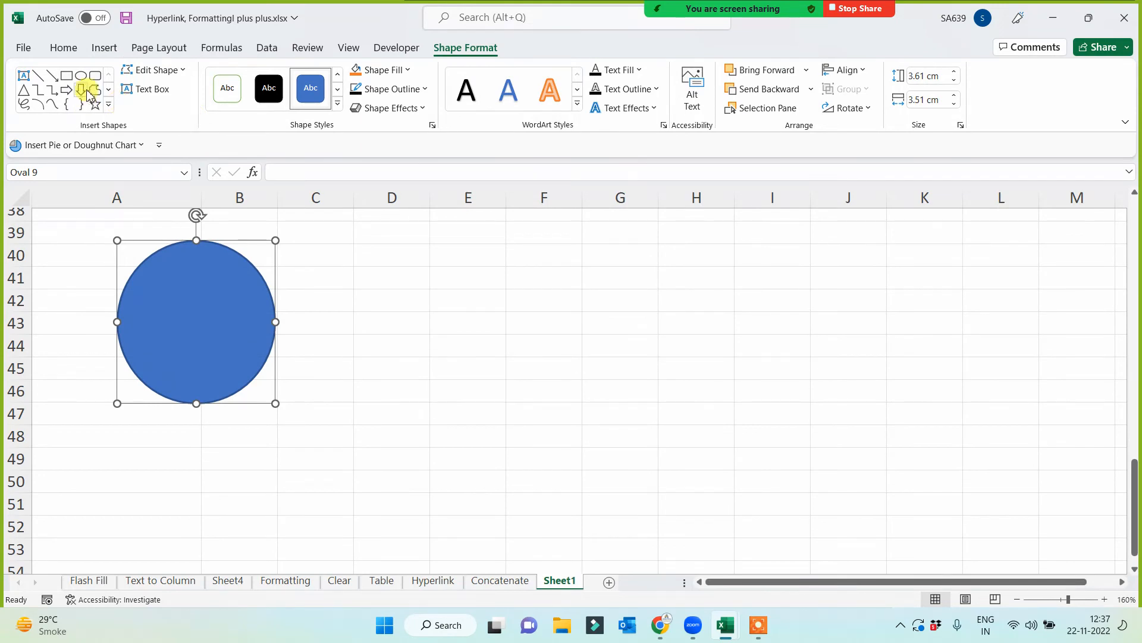
# - Draw a down arrow about 3.4 by 2.7 cm beside the circle and a five-point star about 3.2 by 3.6 cm across columns E to H
pyautogui.click(83, 89)
pyautogui.moveTo(329, 248)
pyautogui.mouseDown()
pyautogui.moveTo(401, 377)
pyautogui.moveTo(451, 402)
pyautogui.mouseUp()
pyautogui.click(94, 105)
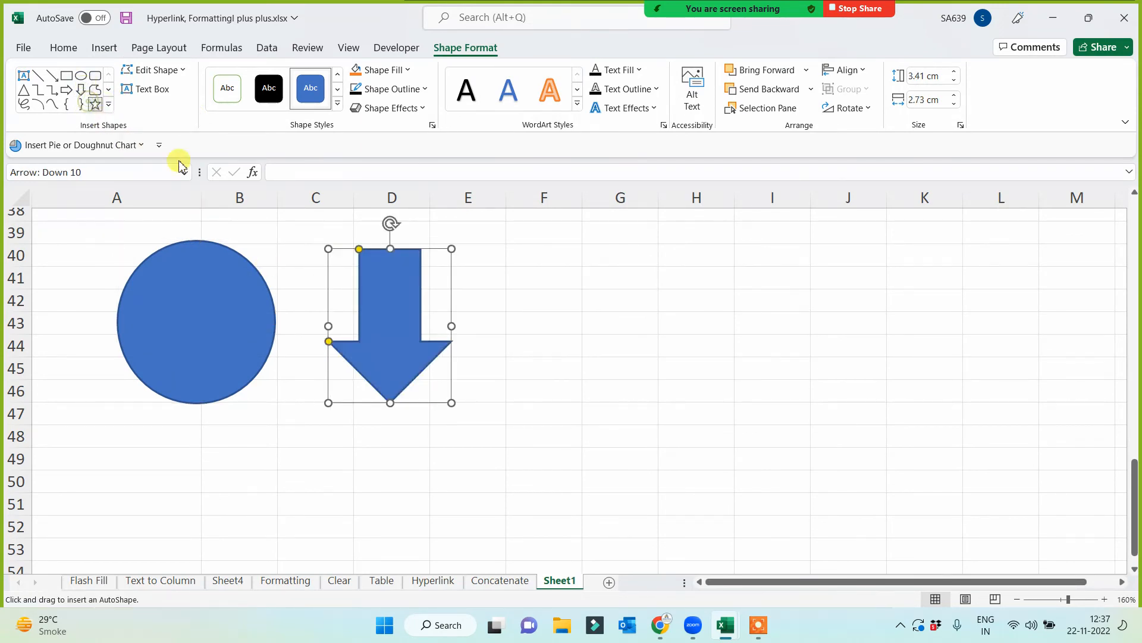
pyautogui.moveTo(496, 246); pyautogui.dragTo(662, 394)
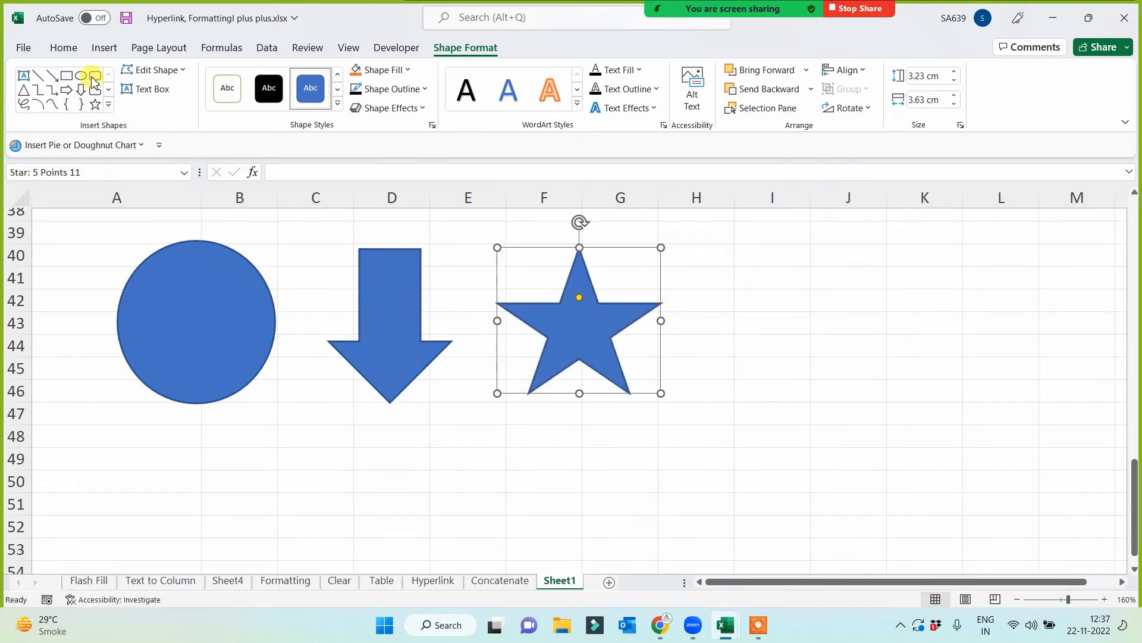
# - Draw a heart about 3.43 cm high and 4.13 cm wide across columns H to K and shift it down about one and a half rows
pyautogui.click(108, 104)
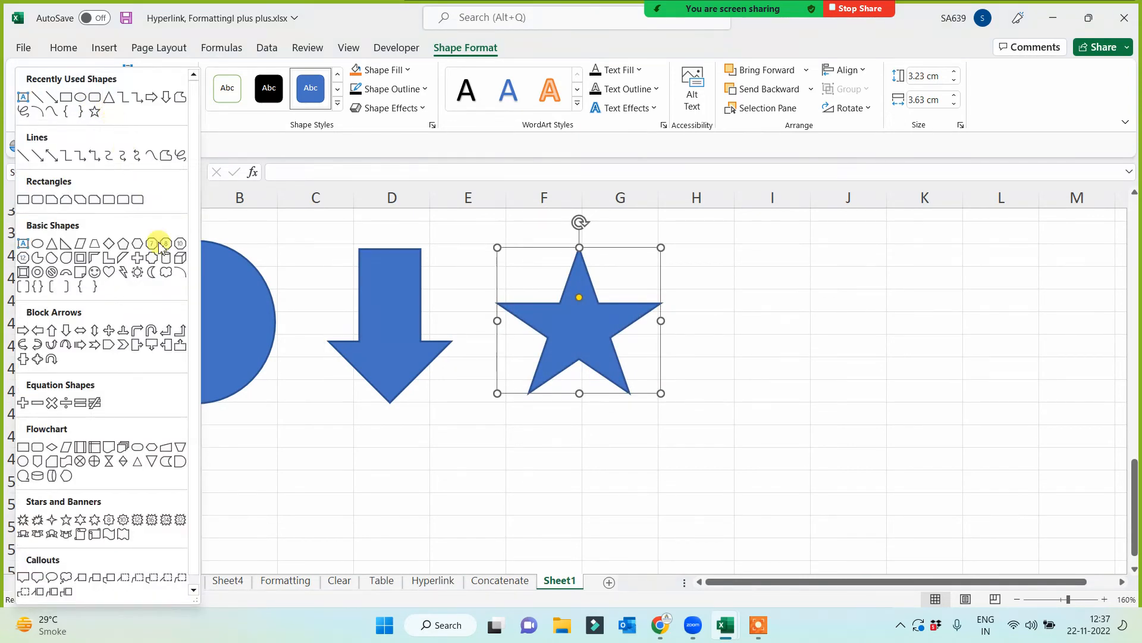
pyautogui.click(109, 271)
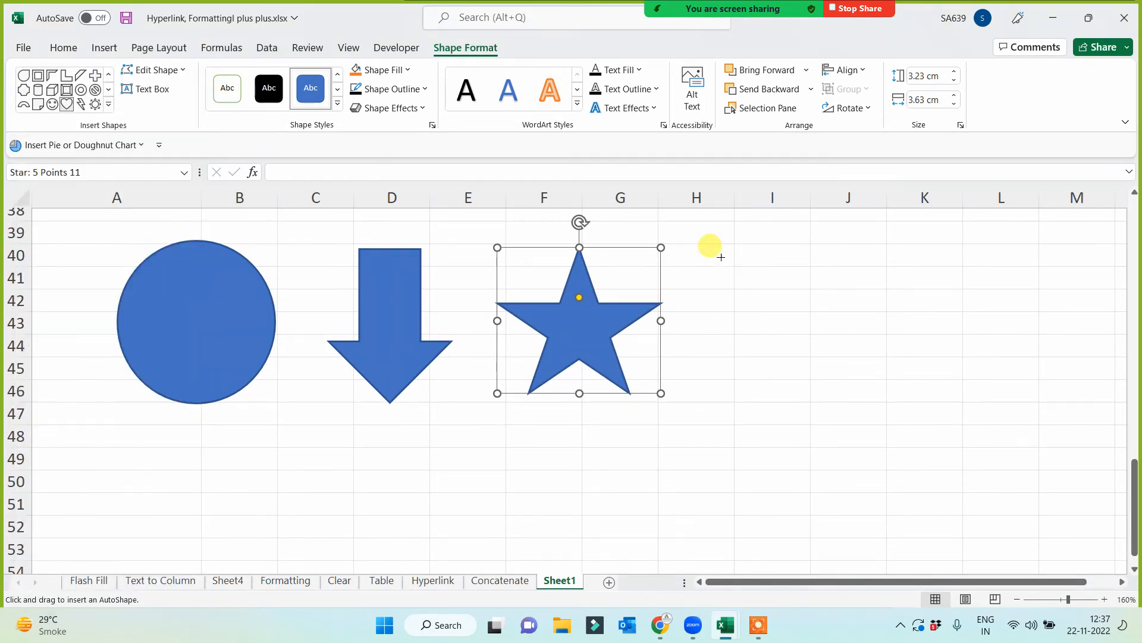
pyautogui.moveTo(702, 248); pyautogui.dragTo(891, 405)
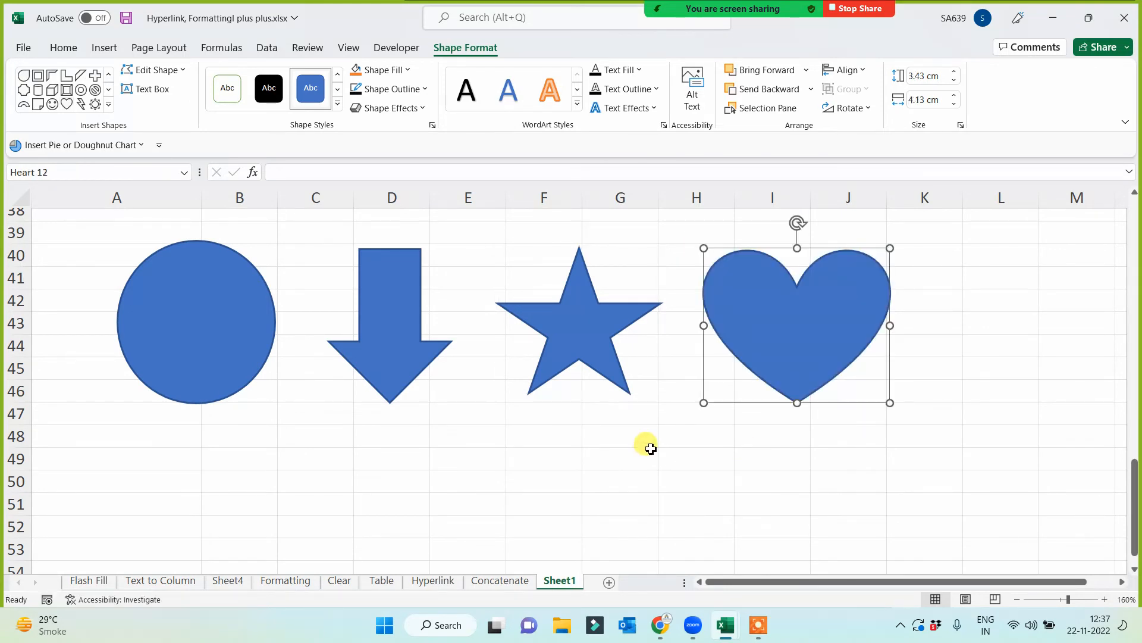
pyautogui.click(651, 455)
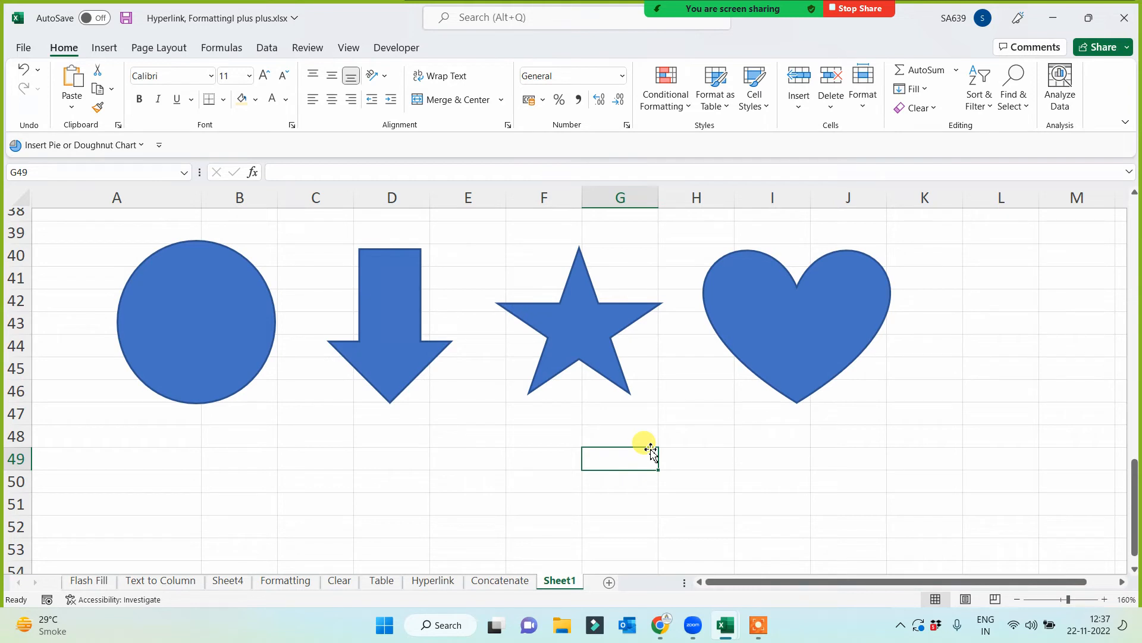
pyautogui.click(795, 350)
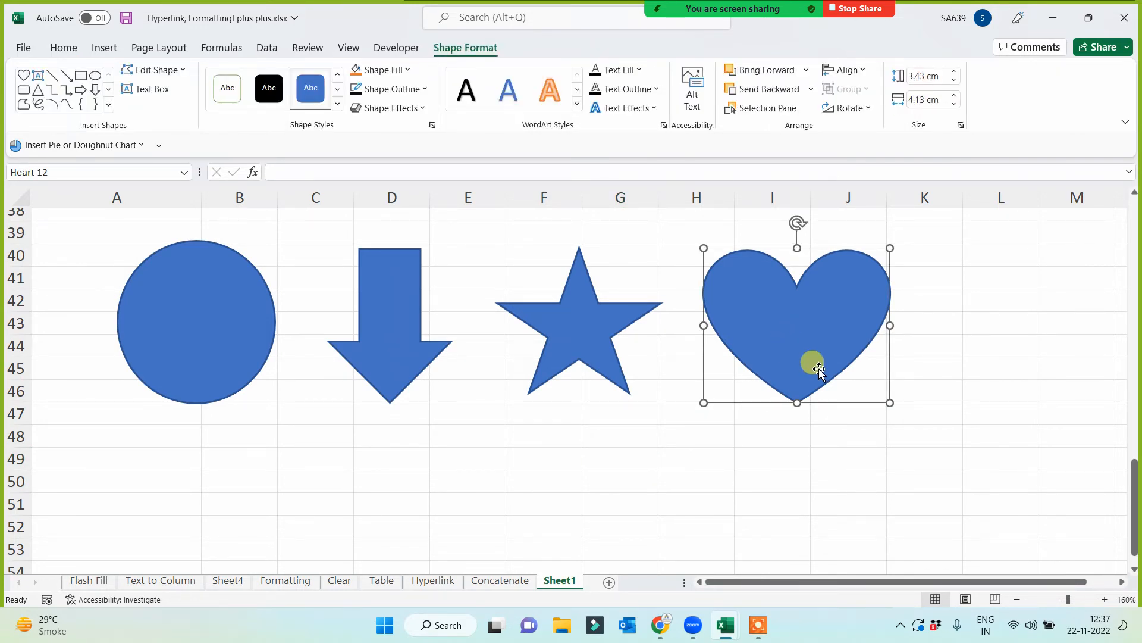
pyautogui.moveTo(806, 339); pyautogui.dragTo(804, 372)
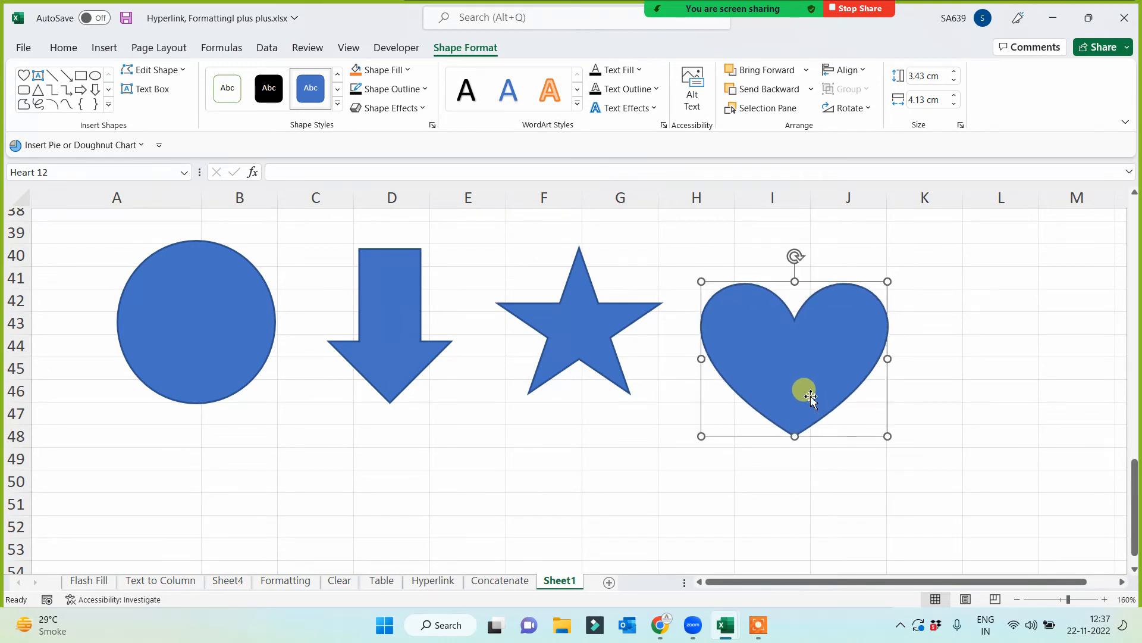
# - Enlarge the heart to about 4.27 cm high and 4.67 cm wide and rotate it clockwise by roughly 30 degrees
pyautogui.moveTo(701, 437); pyautogui.dragTo(677, 487)
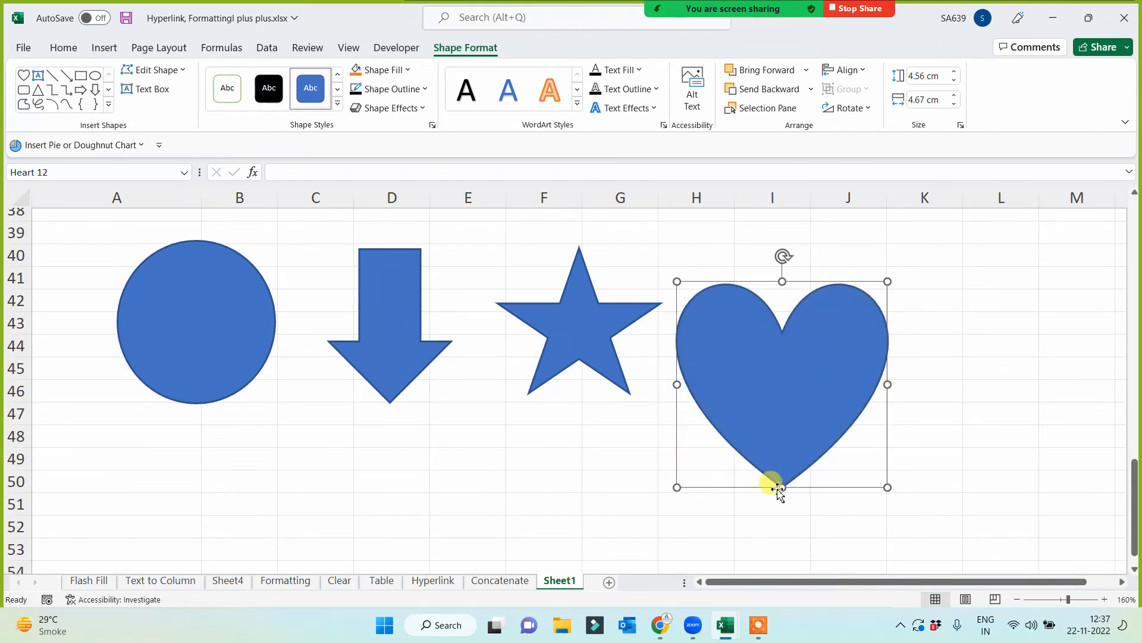
pyautogui.moveTo(784, 488); pyautogui.dragTo(784, 474)
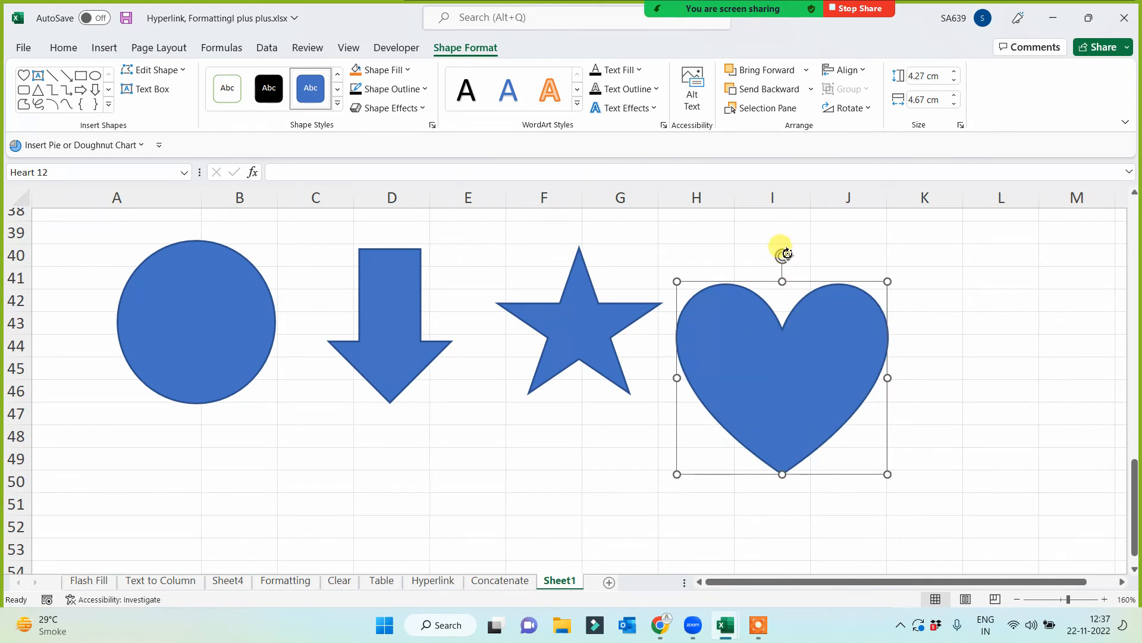
pyautogui.moveTo(784, 257); pyautogui.dragTo(848, 286)
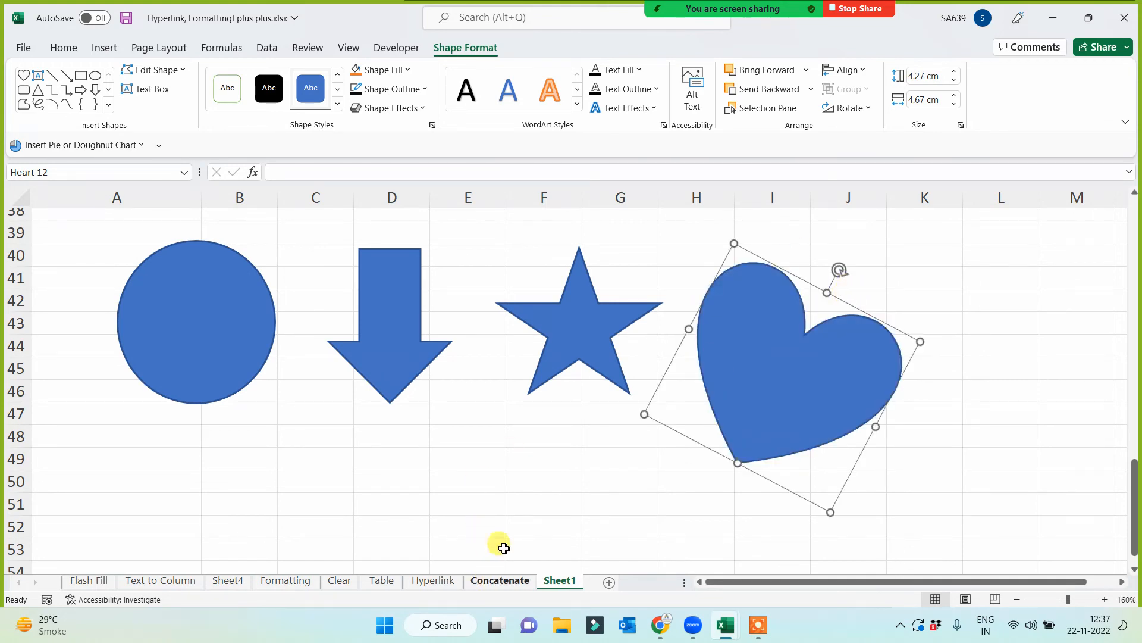
# - Rotate the greyscale picture clockwise by roughly 95 degrees and the green-tinted picture beside it counter-clockwise by roughly 25 degrees
pyautogui.scroll(9, 502, 410)
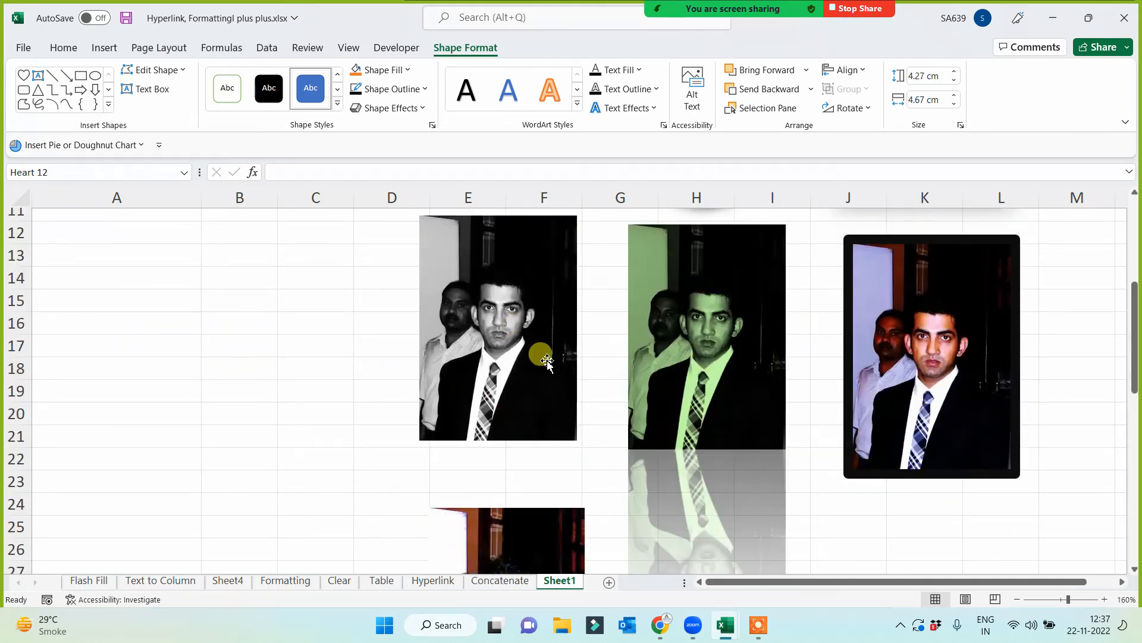
pyautogui.scroll(2, 512, 366)
pyautogui.click(513, 369)
pyautogui.moveTo(499, 325); pyautogui.dragTo(640, 474)
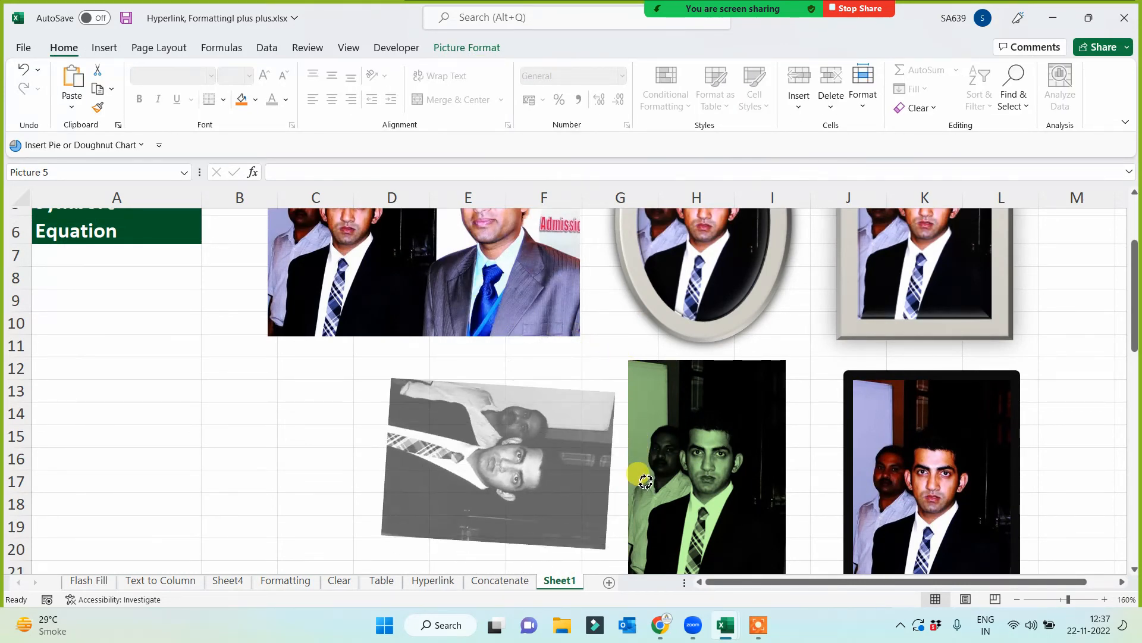
pyautogui.click(640, 476)
pyautogui.moveTo(707, 335); pyautogui.dragTo(645, 350)
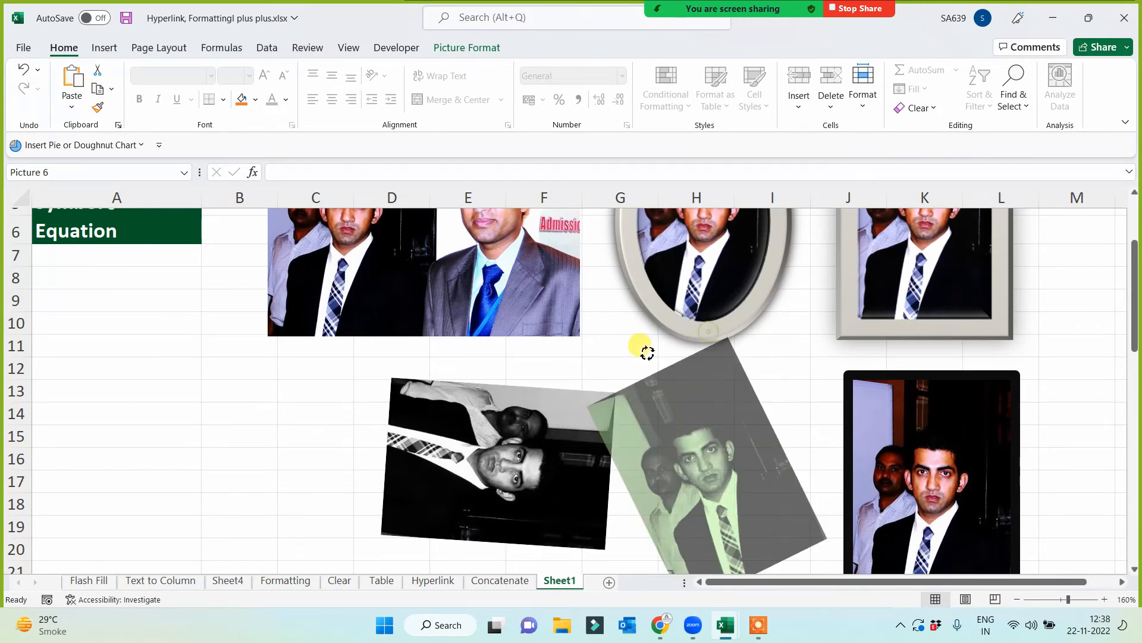
# - Enlarge the five-point star proportionally until it reaches column H and row 47, and make its points slightly slimmer
pyautogui.scroll(-10, 638, 458)
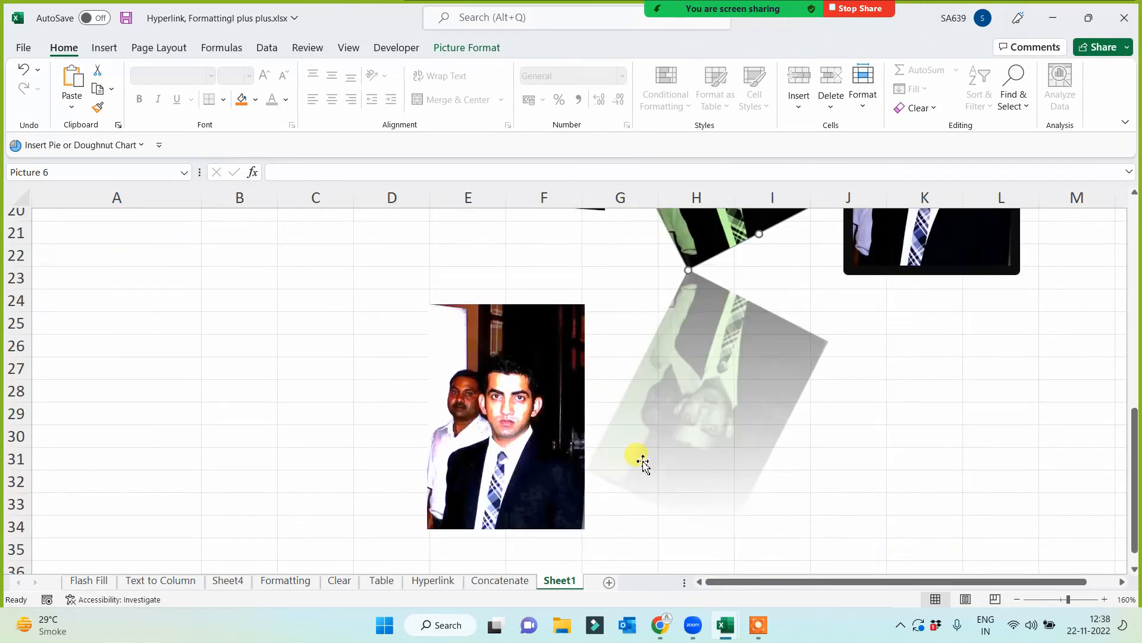
pyautogui.scroll(-2, 645, 462)
pyautogui.click(752, 311)
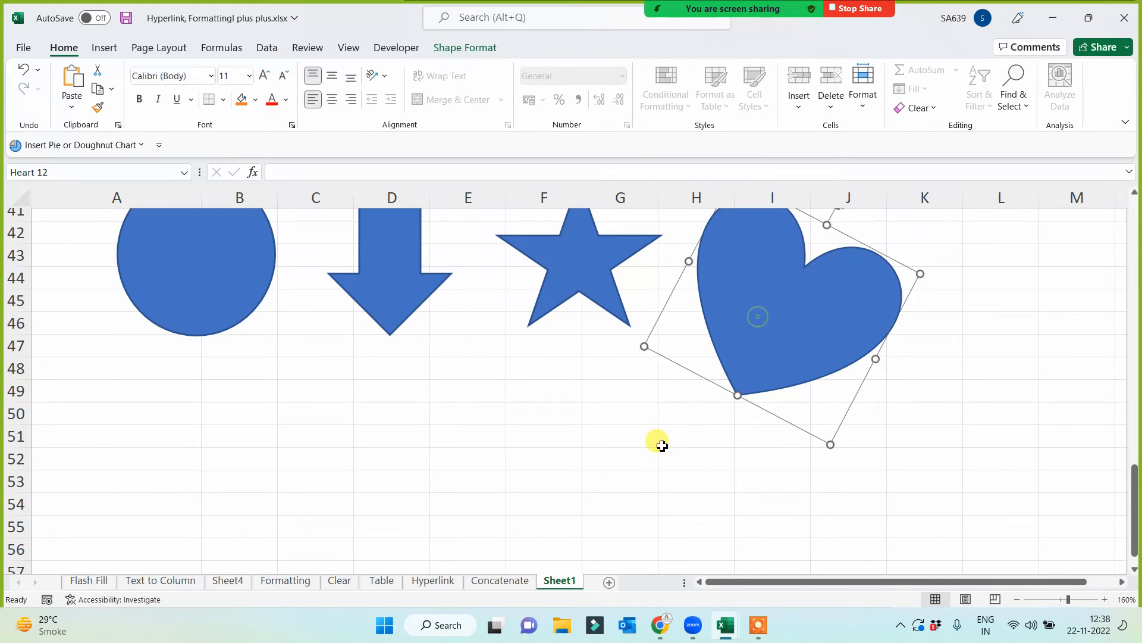
pyautogui.scroll(2, 628, 447)
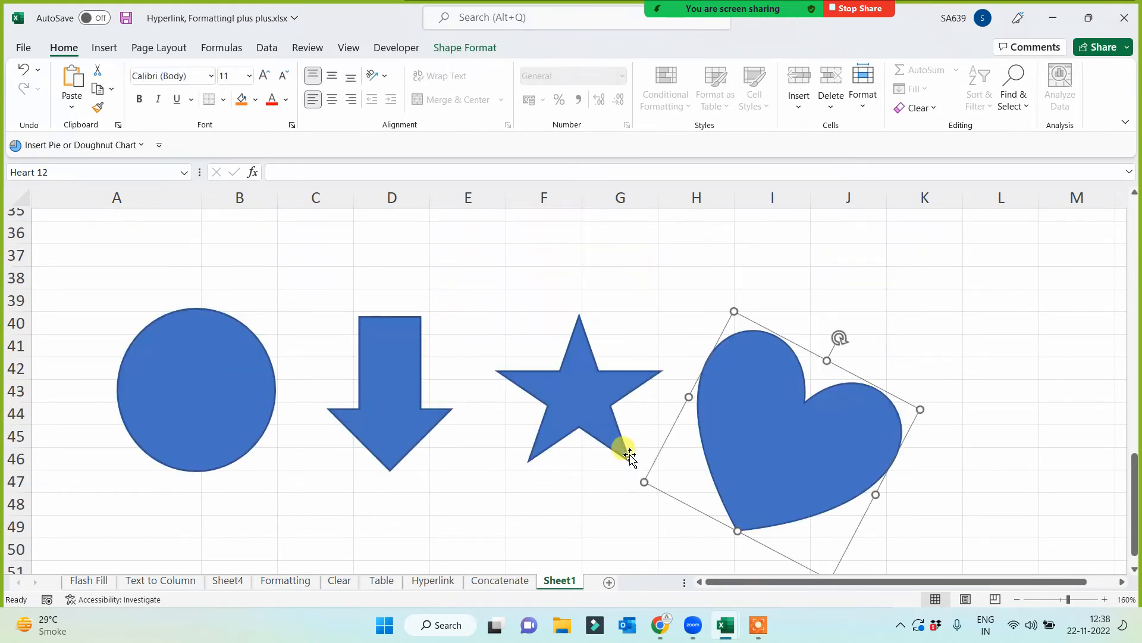
pyautogui.click(581, 410)
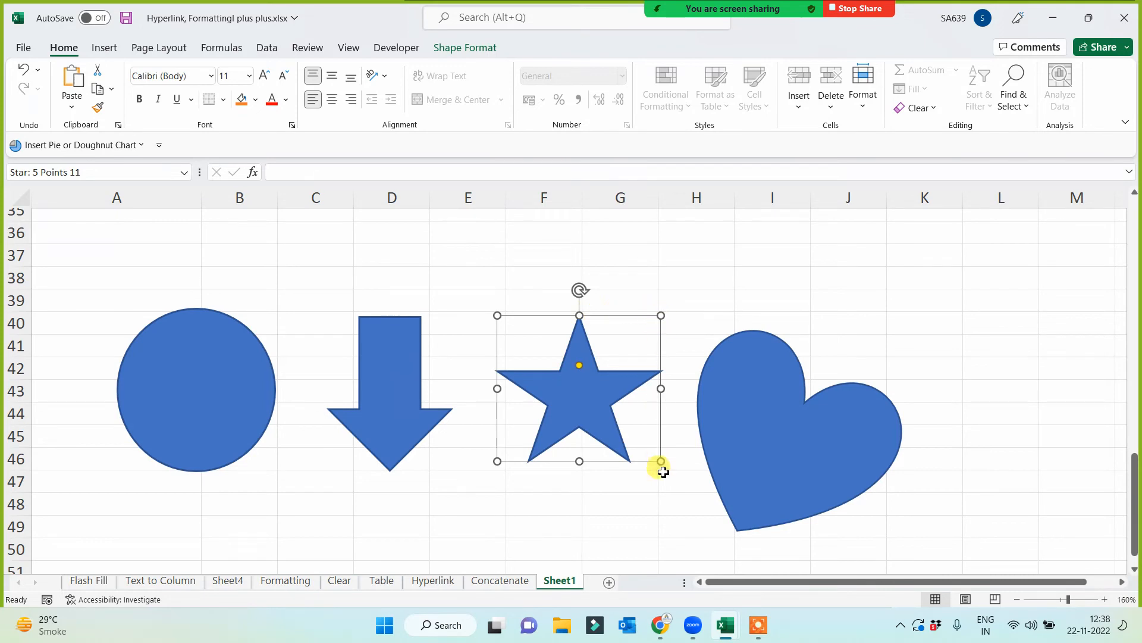
pyautogui.moveTo(660, 462); pyautogui.dragTo(681, 490)
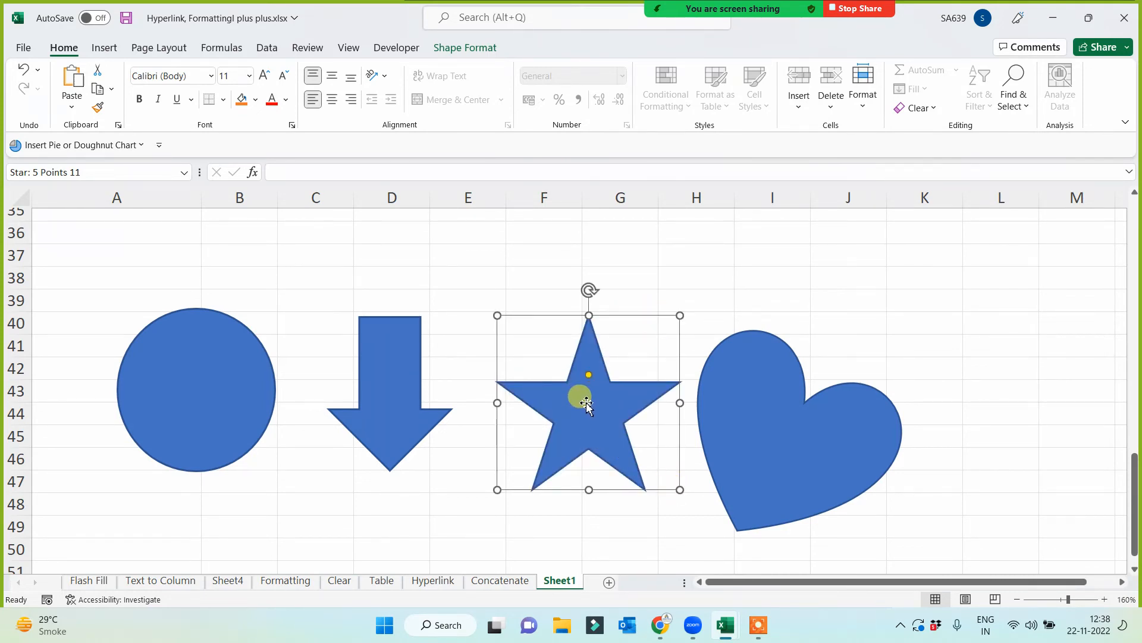
pyautogui.moveTo(588, 375)
pyautogui.mouseDown()
pyautogui.moveTo(583, 366)
pyautogui.moveTo(589, 385)
pyautogui.mouseUp()
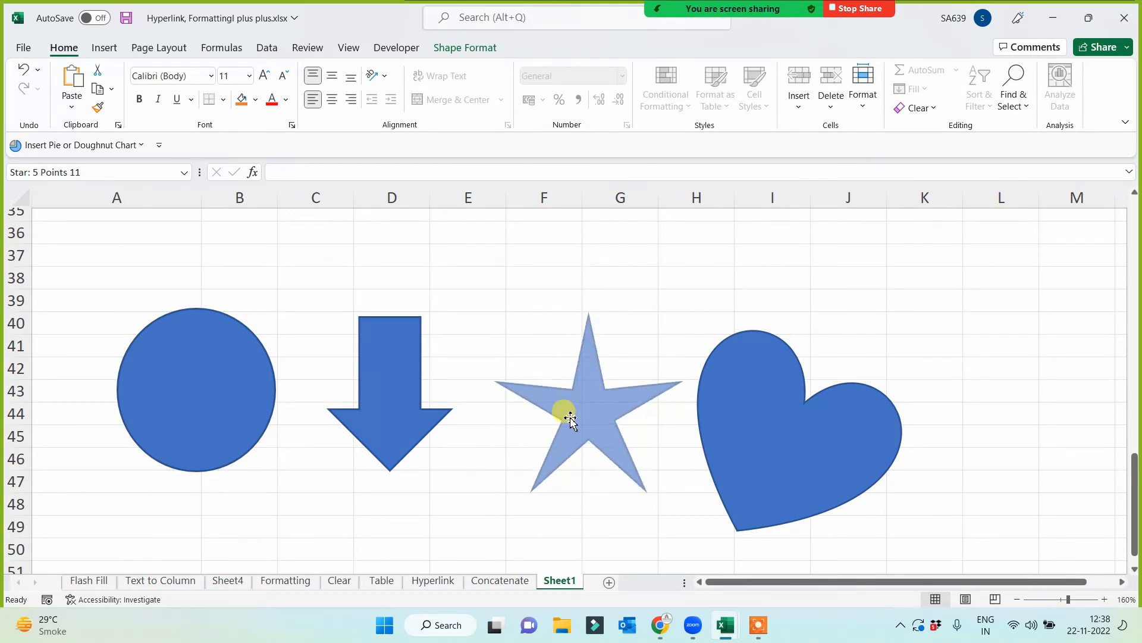
# - Reshape the down arrow with a slightly shorter arrowhead and a slightly narrower shaft
pyautogui.click(424, 443)
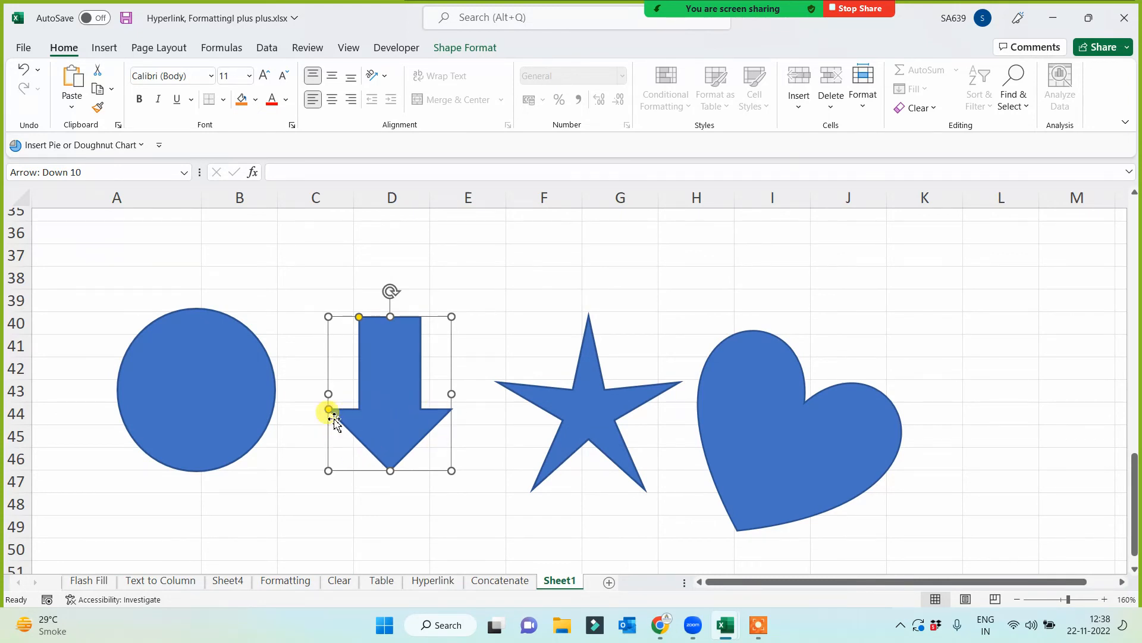
pyautogui.moveTo(331, 416)
pyautogui.mouseDown()
pyautogui.moveTo(334, 433)
pyautogui.moveTo(339, 377)
pyautogui.moveTo(332, 416)
pyautogui.mouseUp()
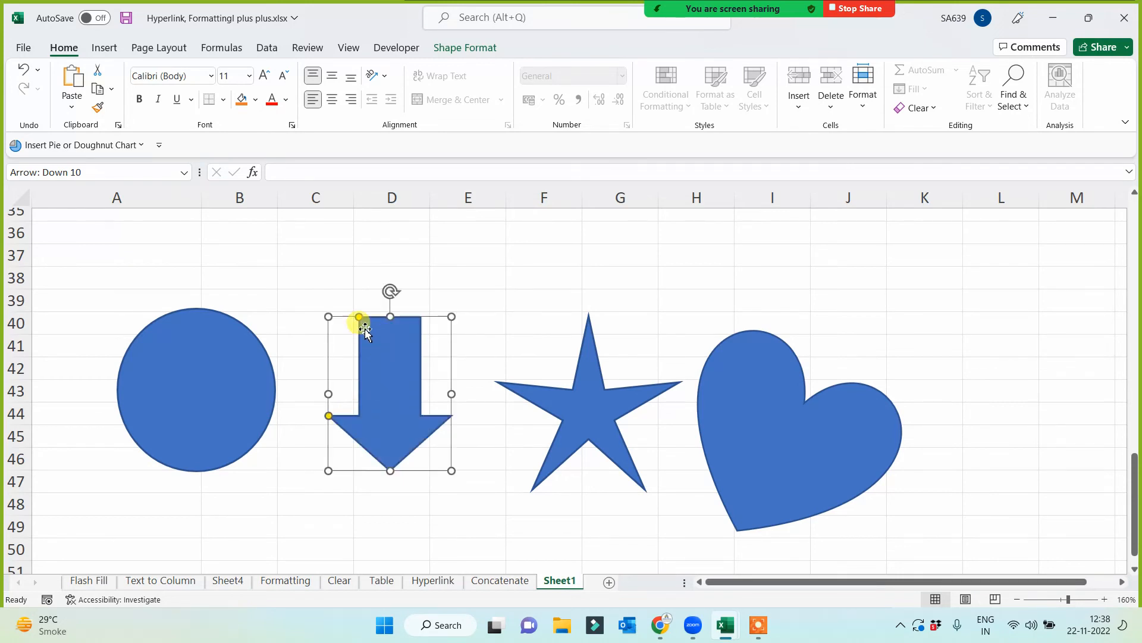
pyautogui.moveTo(366, 327)
pyautogui.mouseDown()
pyautogui.moveTo(352, 319)
pyautogui.moveTo(361, 326)
pyautogui.mouseUp()
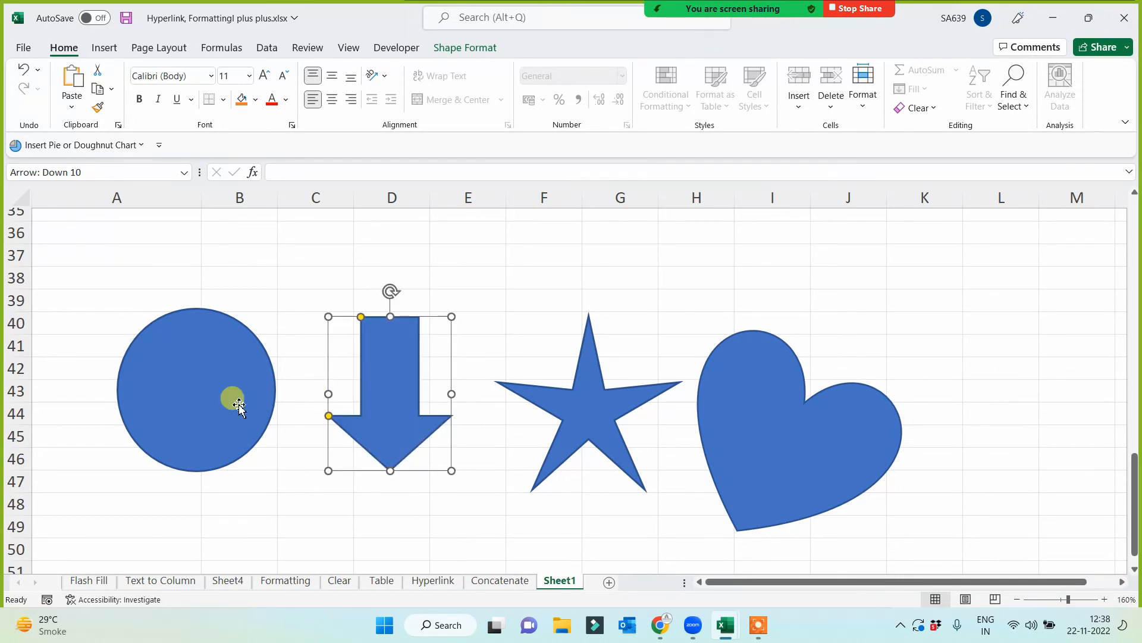
# - Shrink the circle into an upright oval about 3.37 cm high and 2.62 cm wide
pyautogui.click(214, 413)
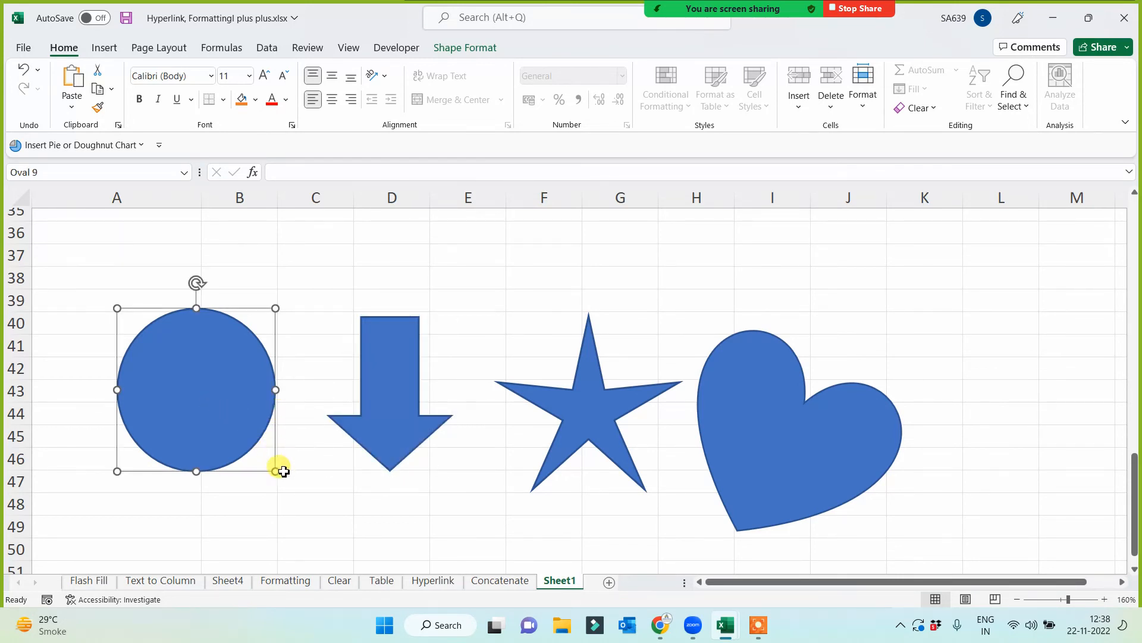
pyautogui.moveTo(275, 472); pyautogui.dragTo(176, 460)
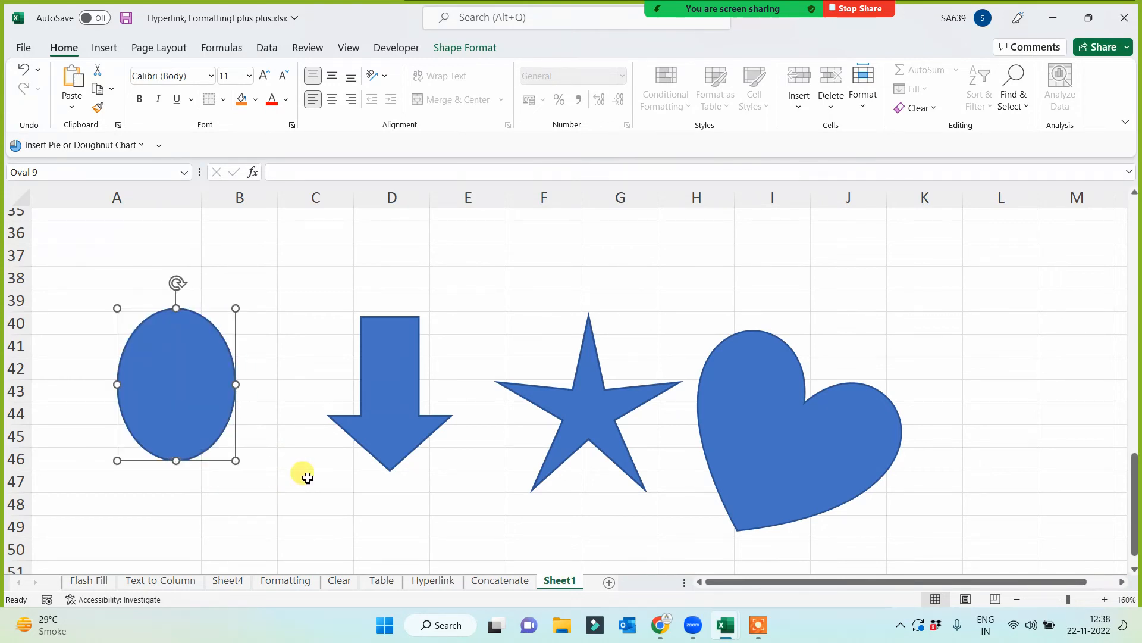
pyautogui.click(306, 477)
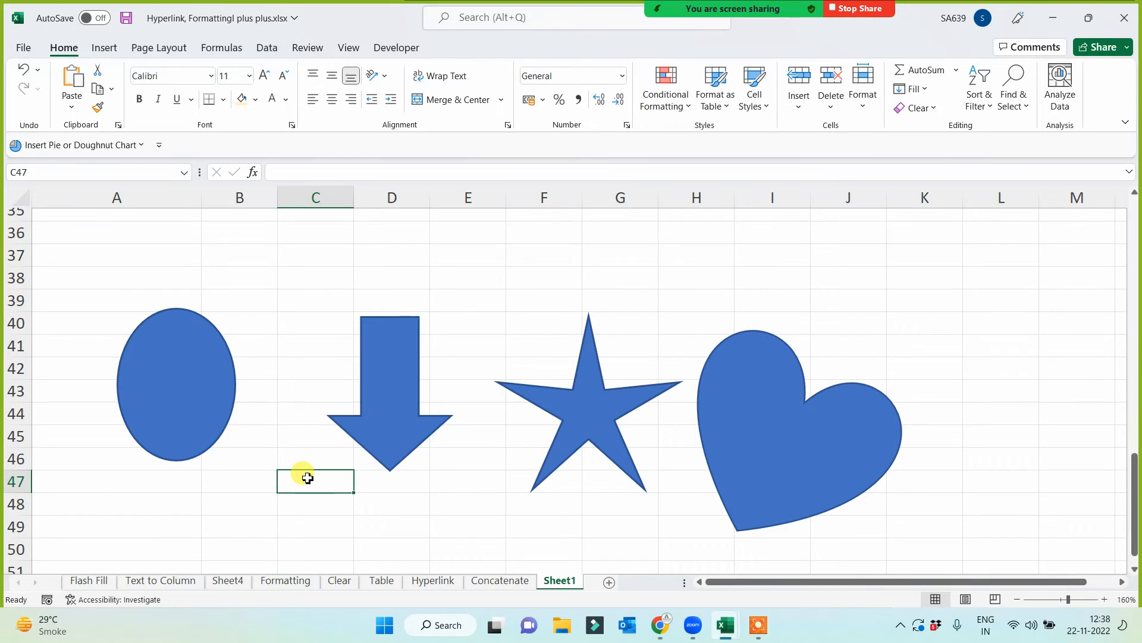
# - Fill the oval with the fish fossil texture
pyautogui.click(203, 381)
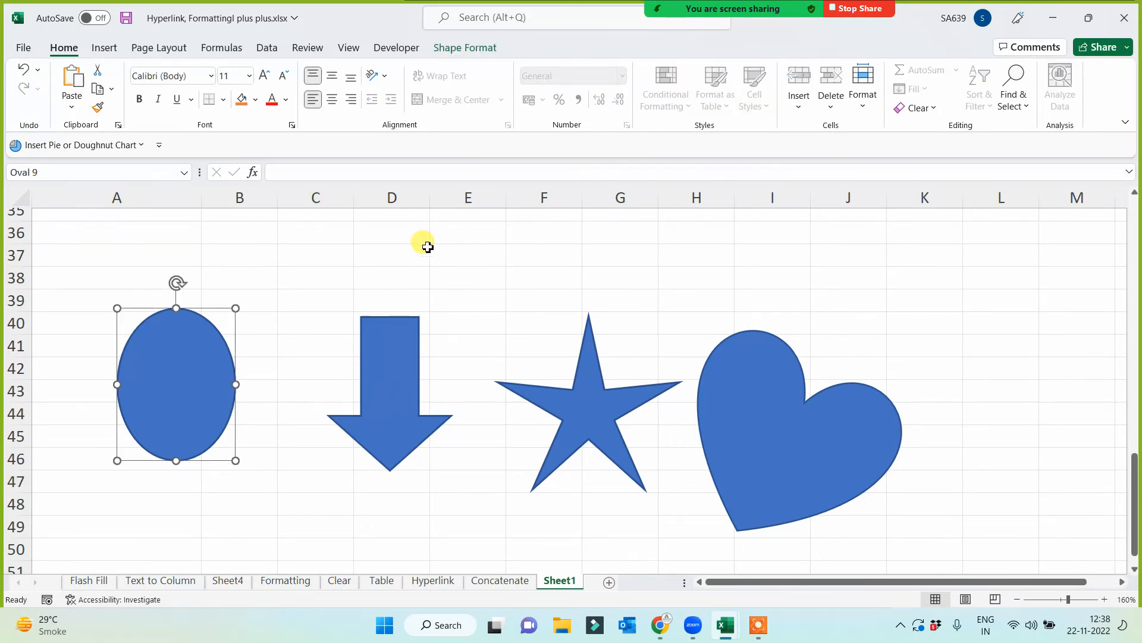
pyautogui.click(466, 51)
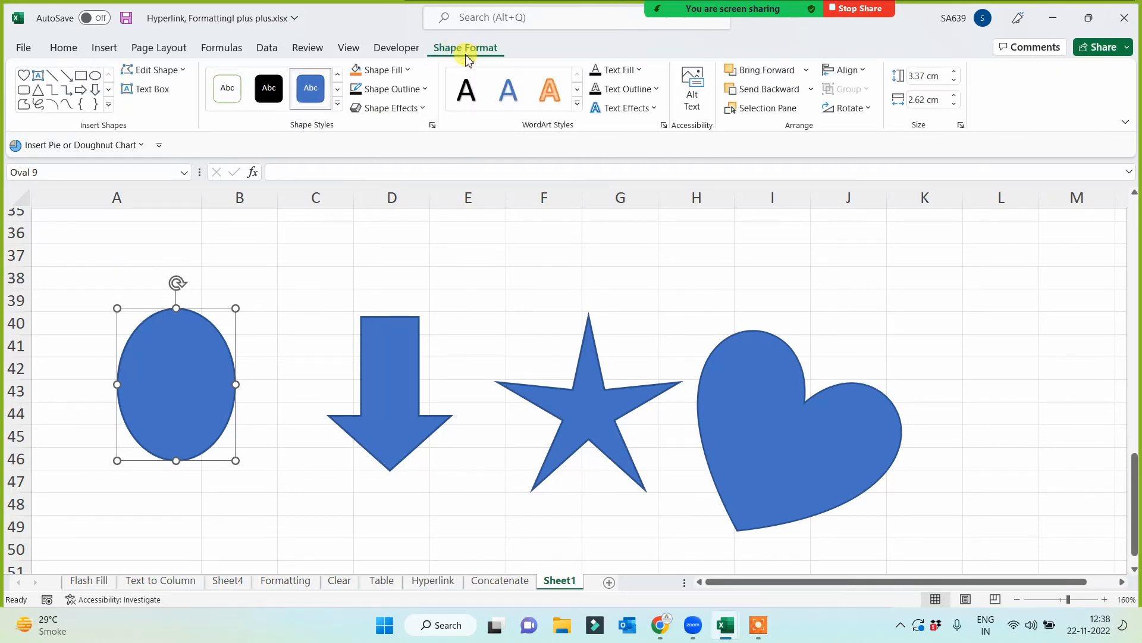
pyautogui.click(408, 70)
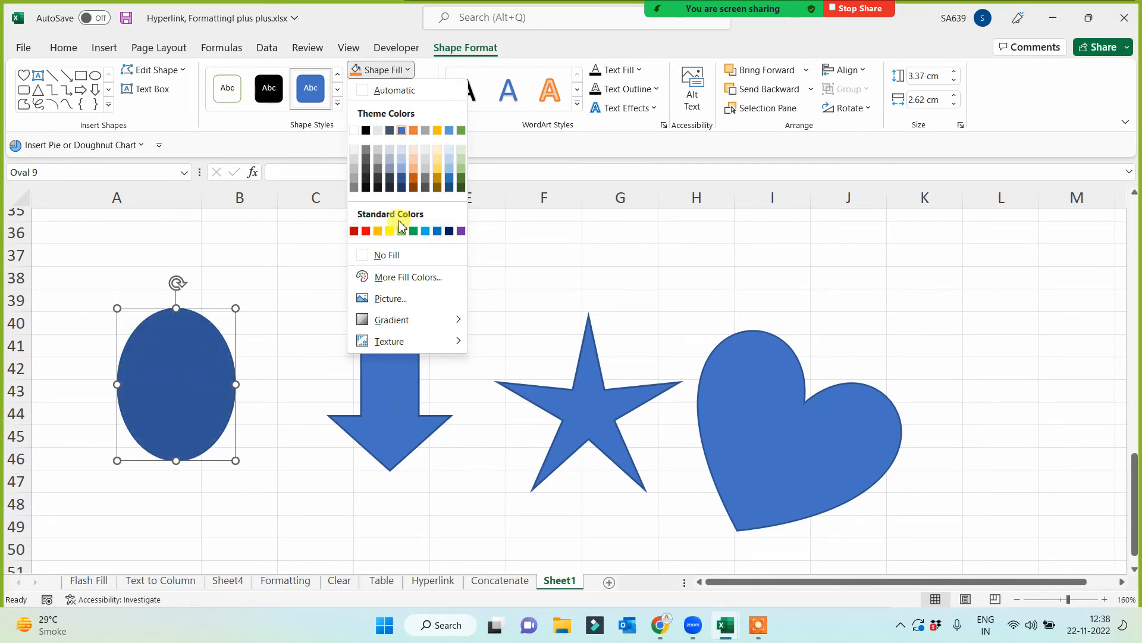
pyautogui.moveTo(392, 323)
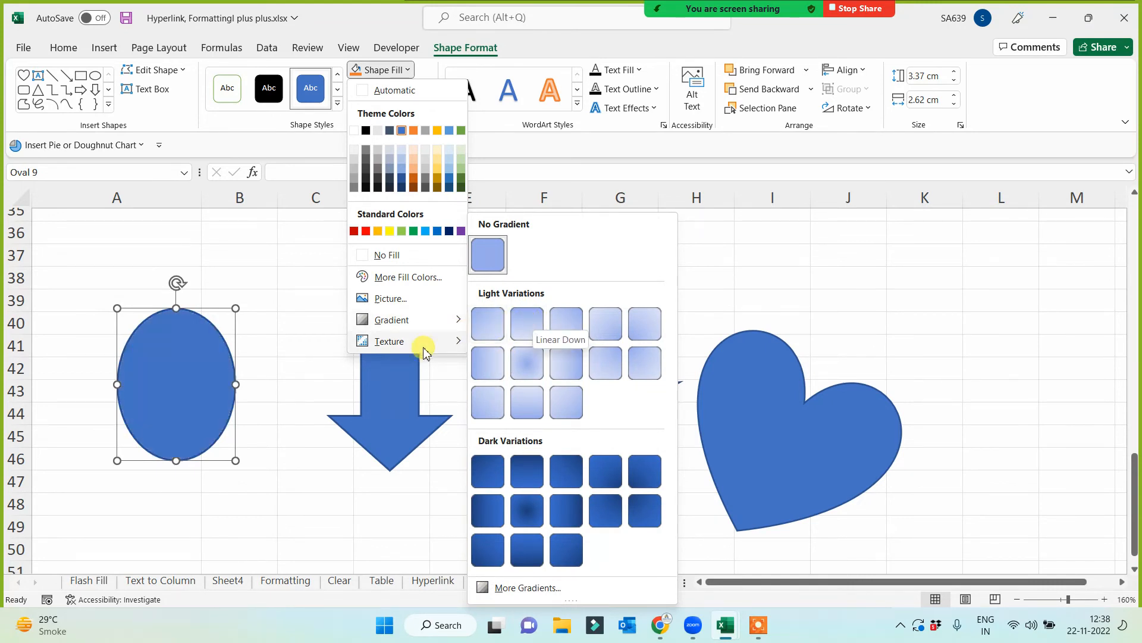
pyautogui.moveTo(424, 344)
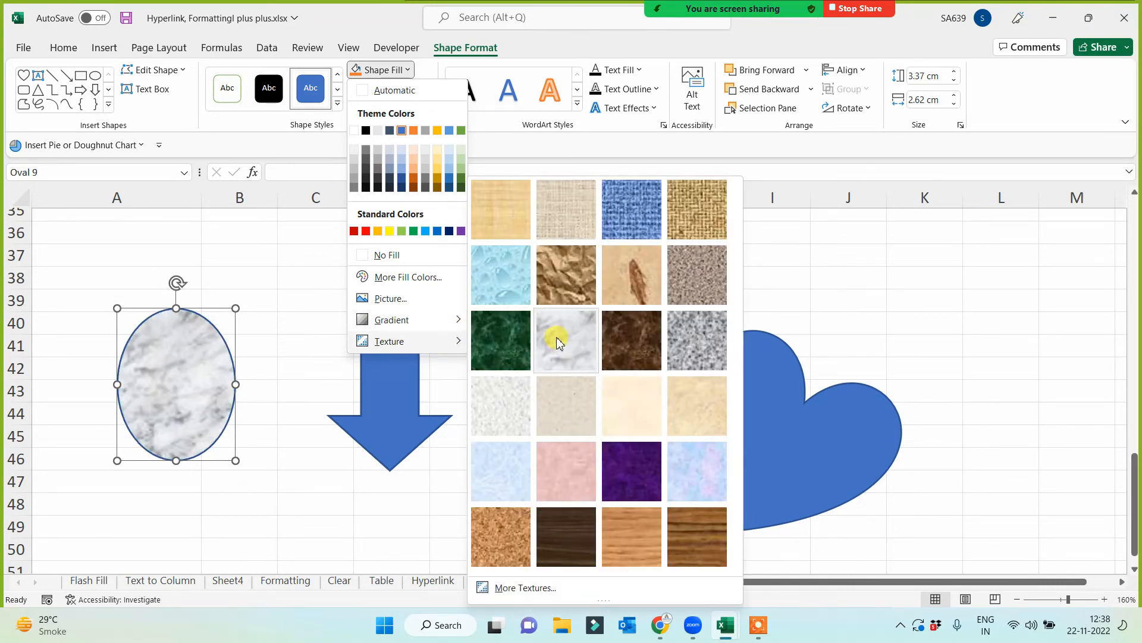
pyautogui.click(642, 275)
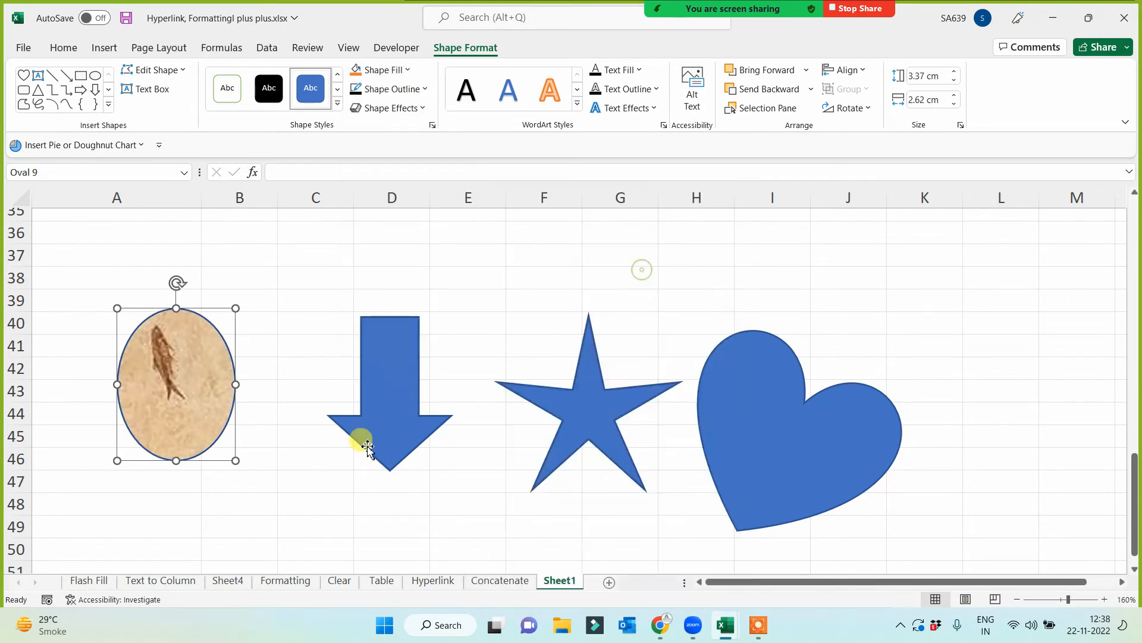
# - Fill the heart with standard dark red and apply the third preset shape effect of the first row
pyautogui.click(760, 439)
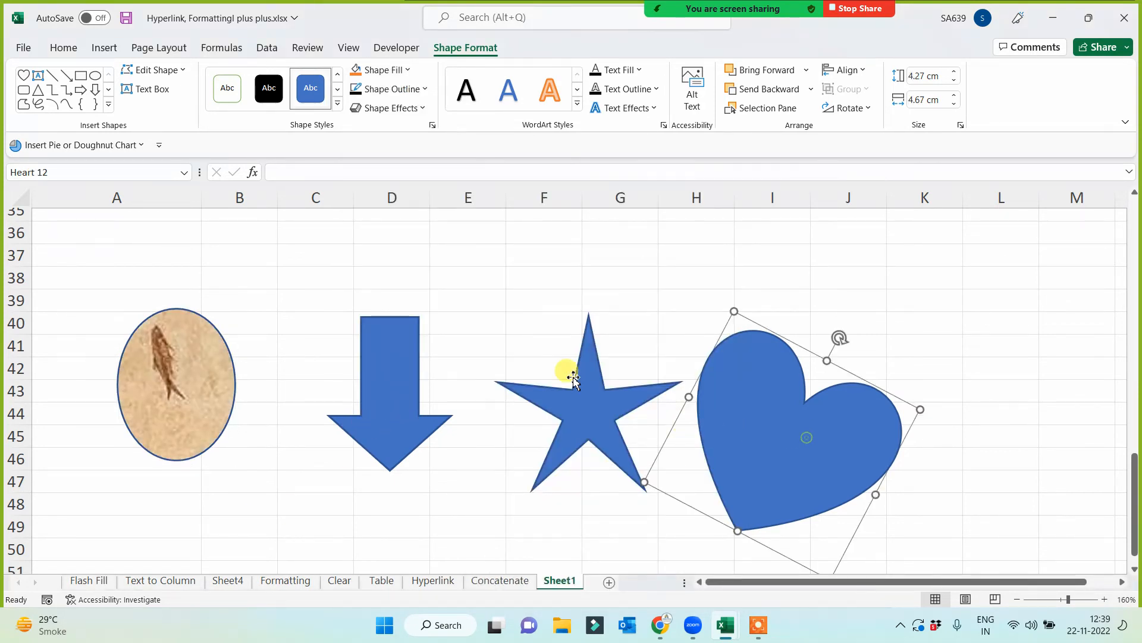
pyautogui.click(394, 70)
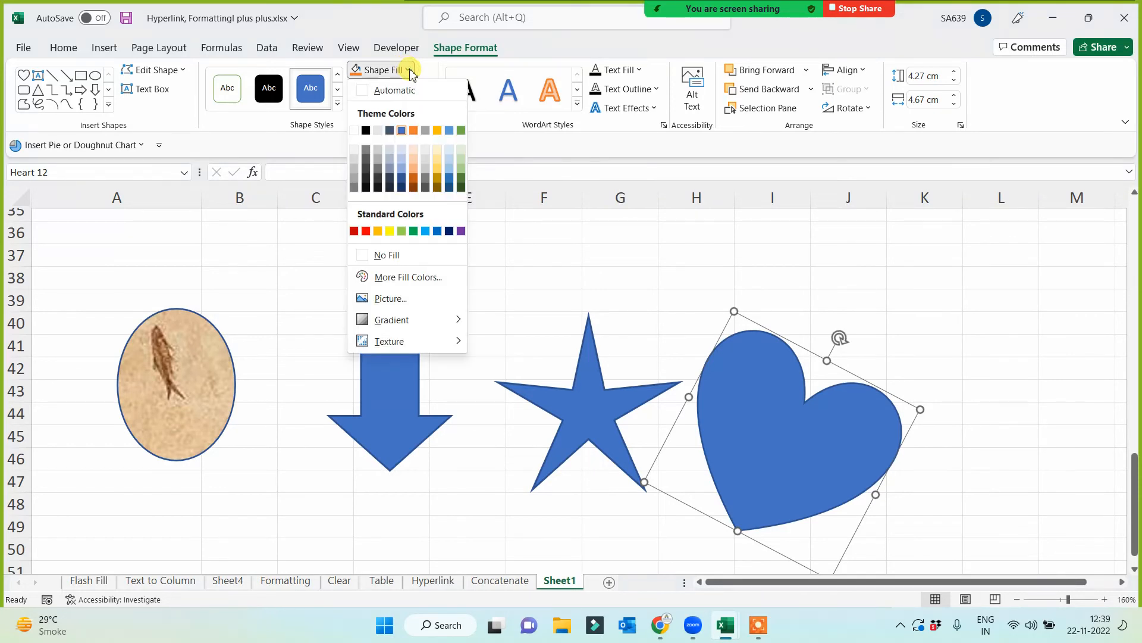
pyautogui.click(355, 231)
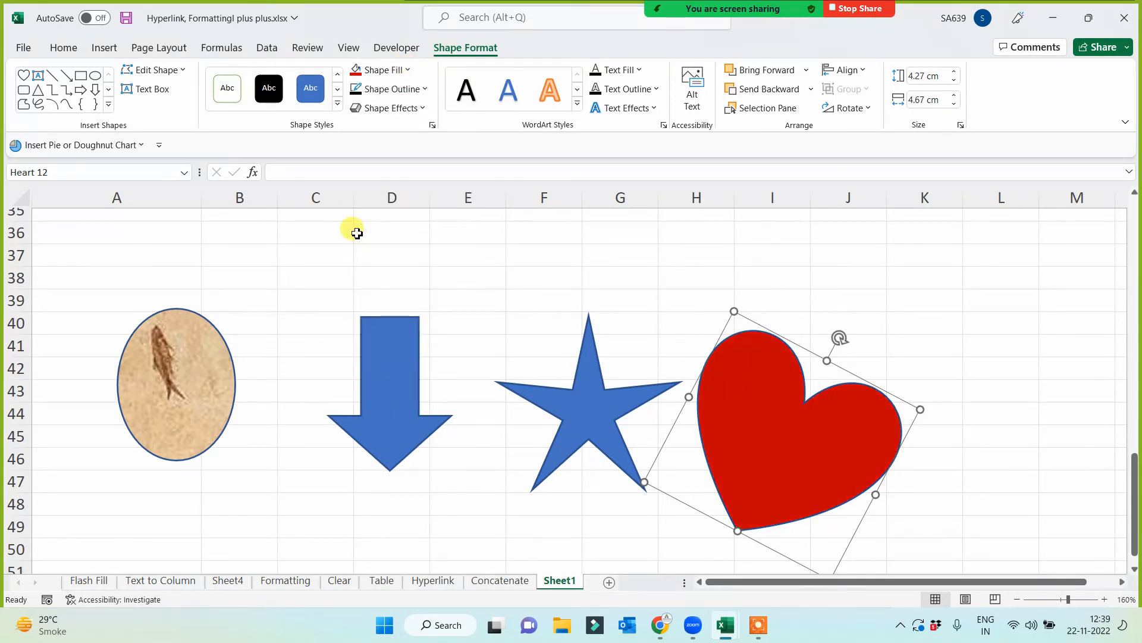
pyautogui.click(416, 110)
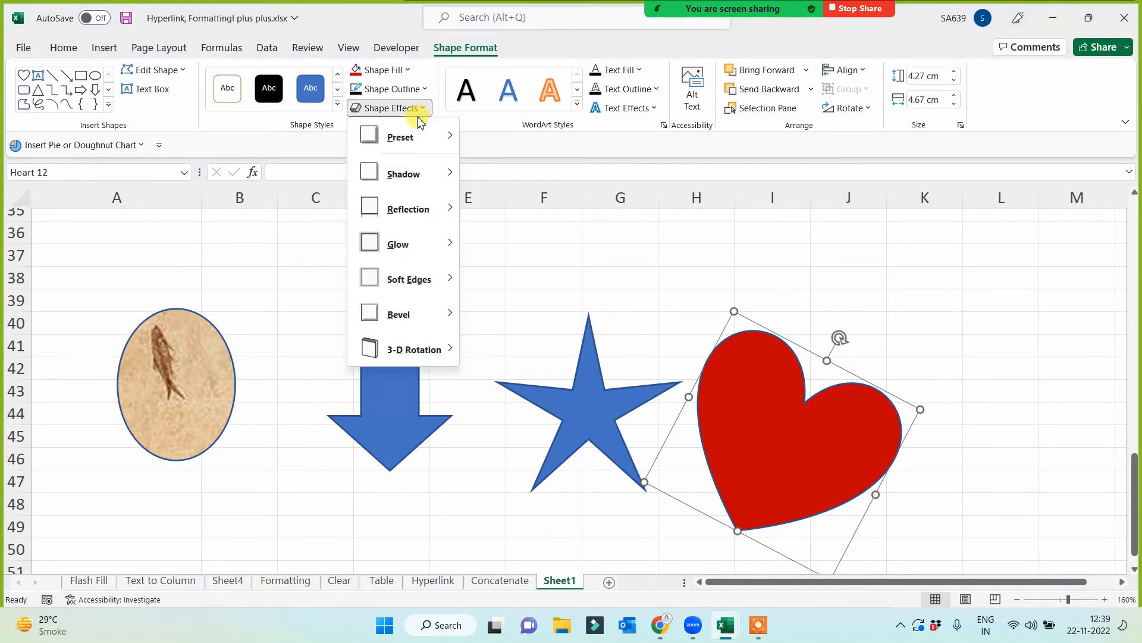
pyautogui.moveTo(416, 138)
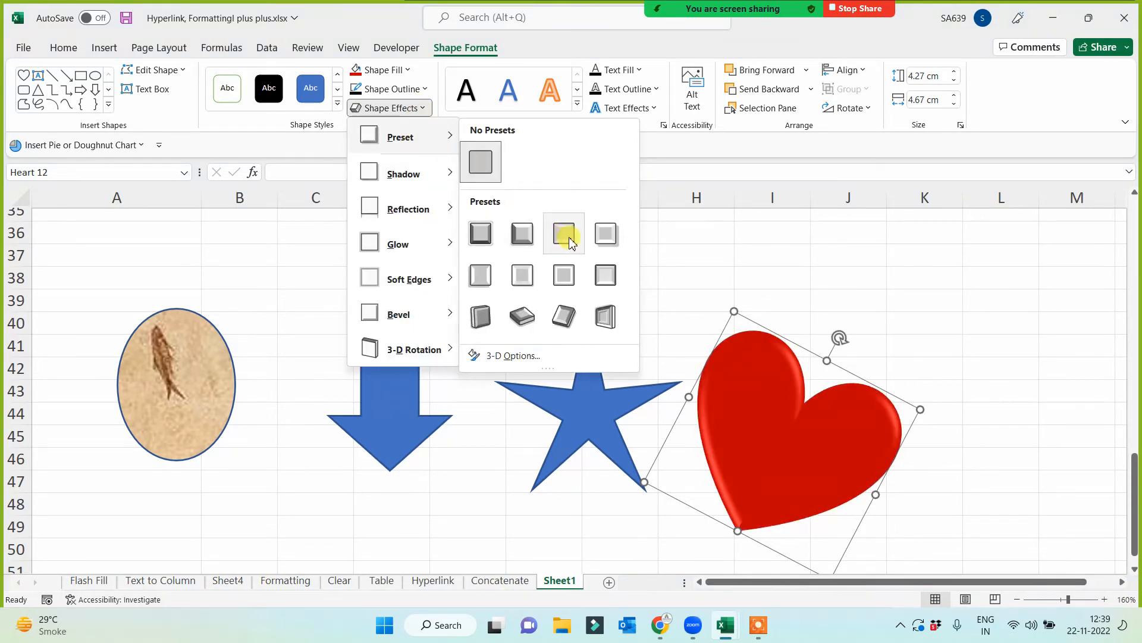
pyautogui.click(570, 241)
# - Move the heart up and enlarge it to about 5.71 cm high and 6.1 cm wide across columns H to L
pyautogui.moveTo(803, 477); pyautogui.dragTo(787, 313)
pyautogui.moveTo(818, 475); pyautogui.dragTo(833, 548)
pyautogui.moveTo(787, 438); pyautogui.dragTo(811, 448)
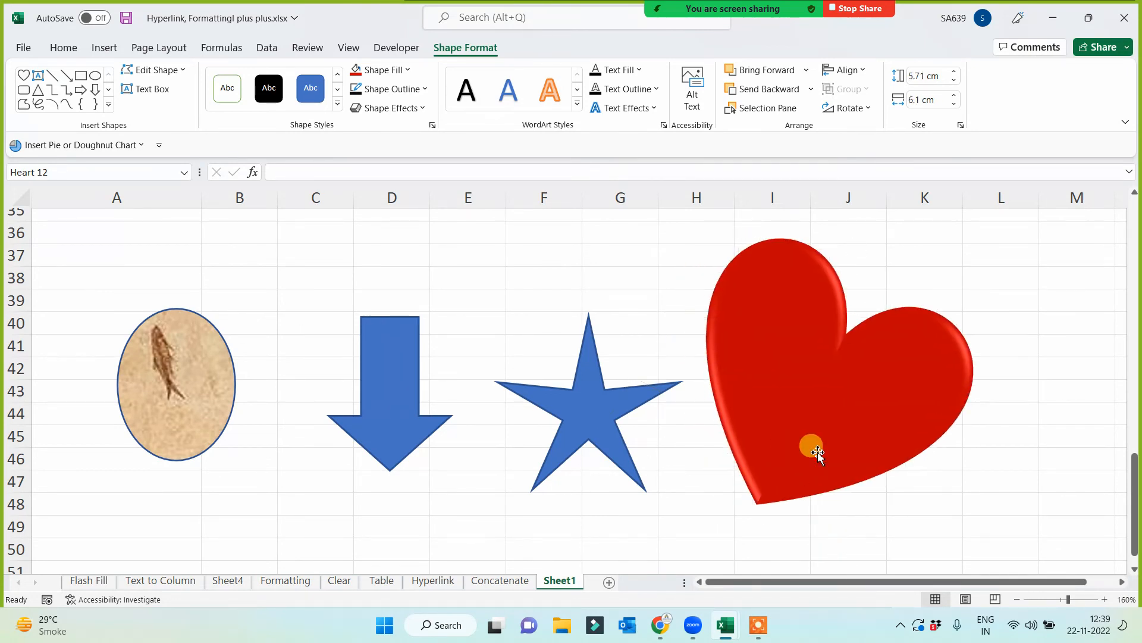
pyautogui.click(1069, 320)
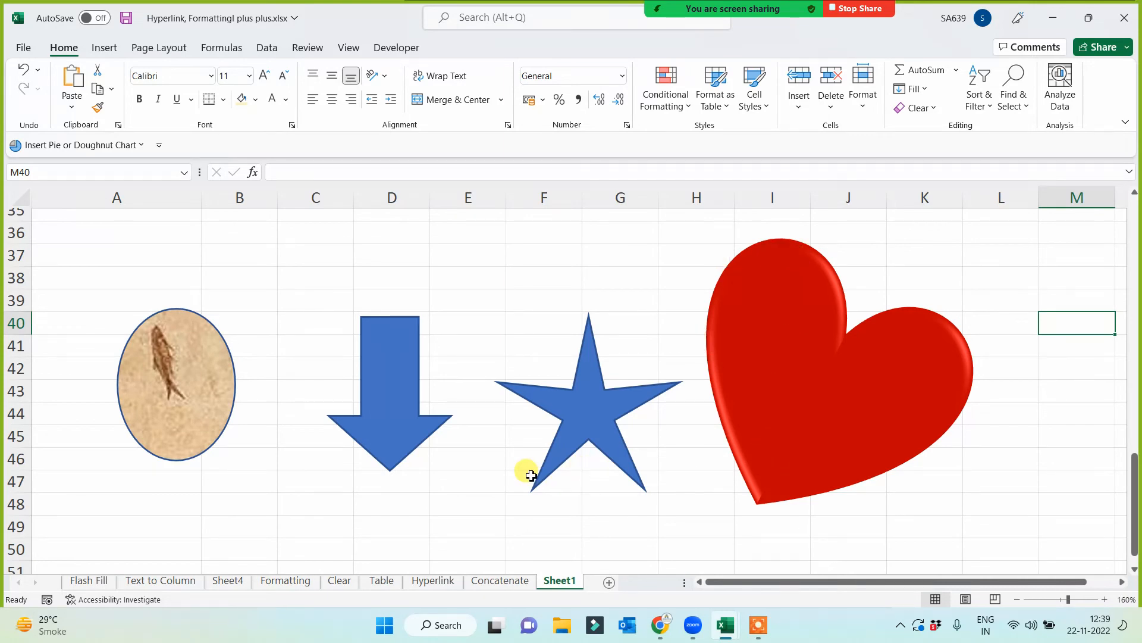
# - Apply the second bevel style of the first row to the down arrow
pyautogui.click(369, 431)
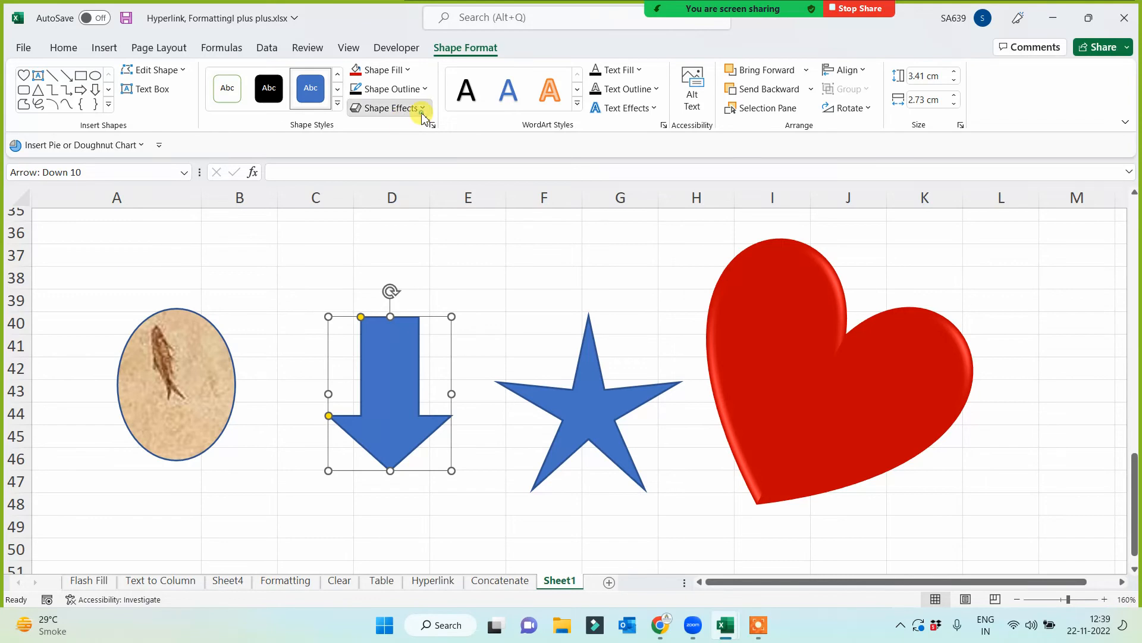
pyautogui.click(417, 113)
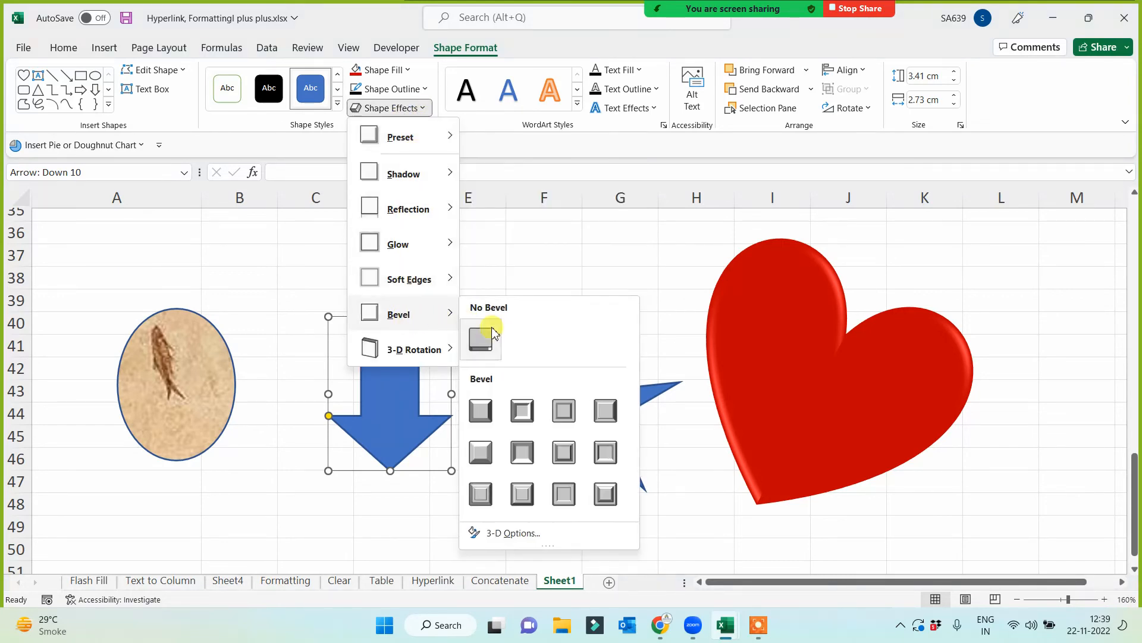
pyautogui.click(520, 409)
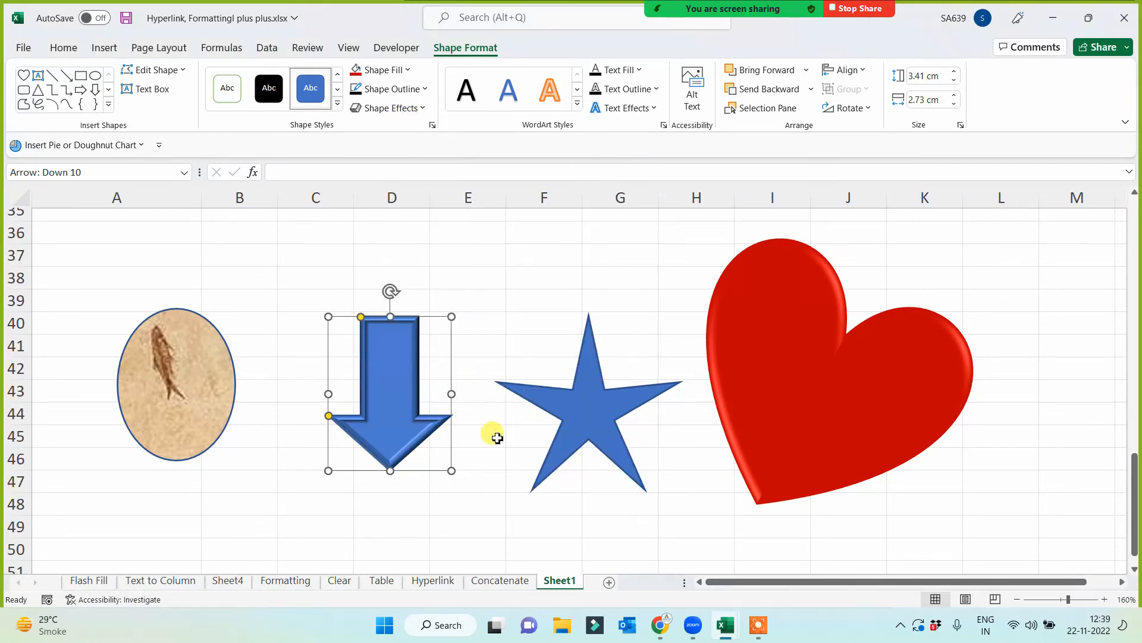
pyautogui.click(524, 294)
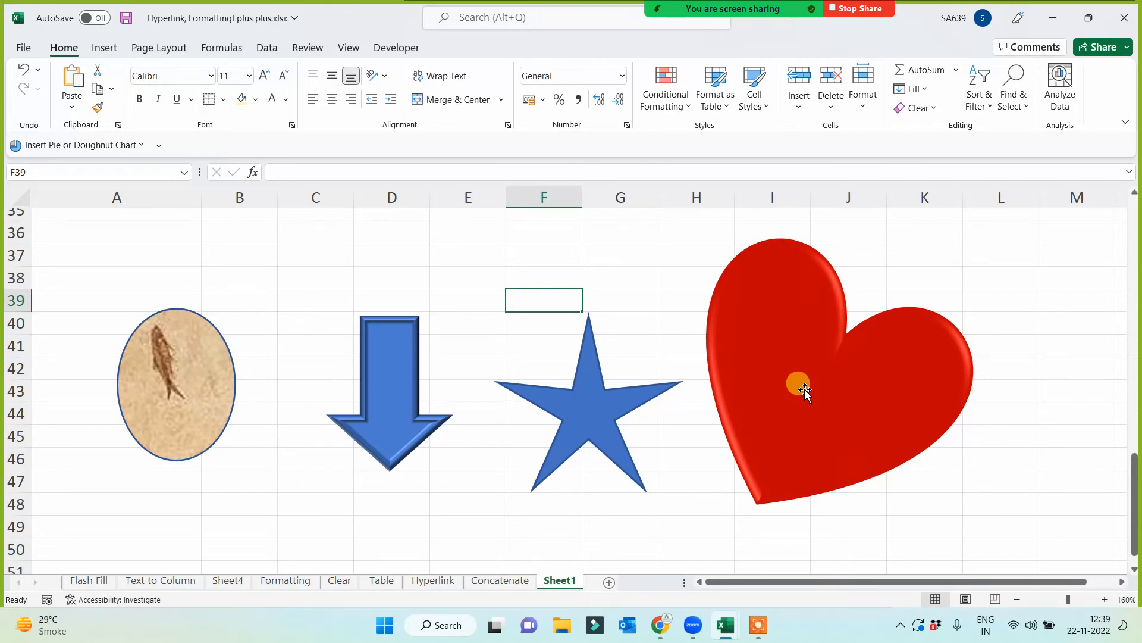
# - Add the text "Click Me" inside the red heart
pyautogui.click(803, 390)
pyautogui.rightClick(800, 383)
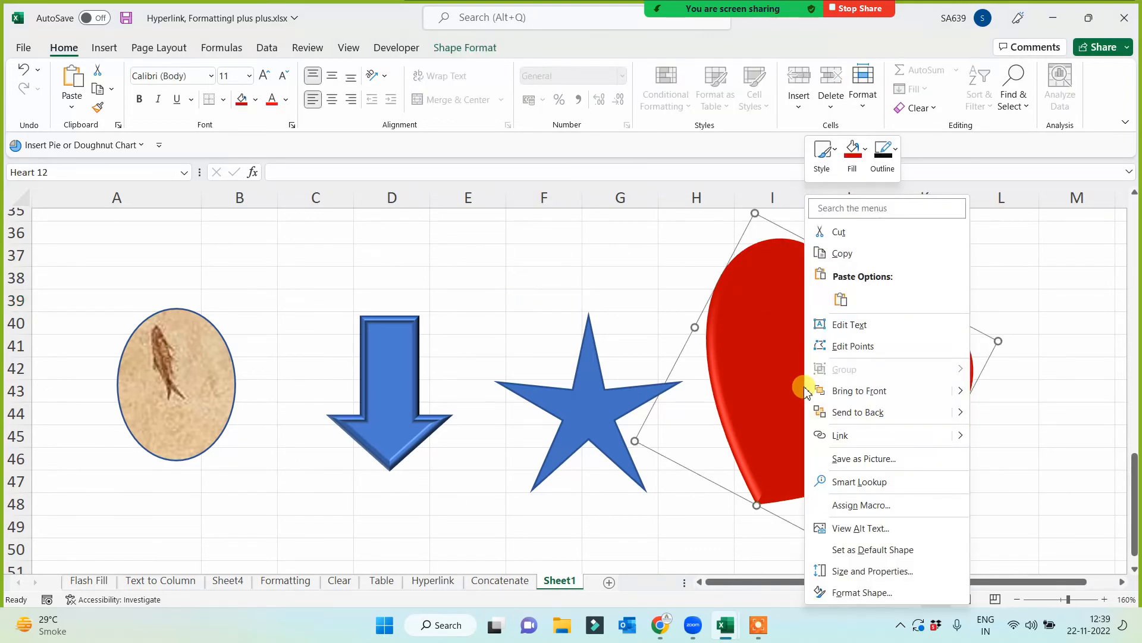
pyautogui.click(845, 325)
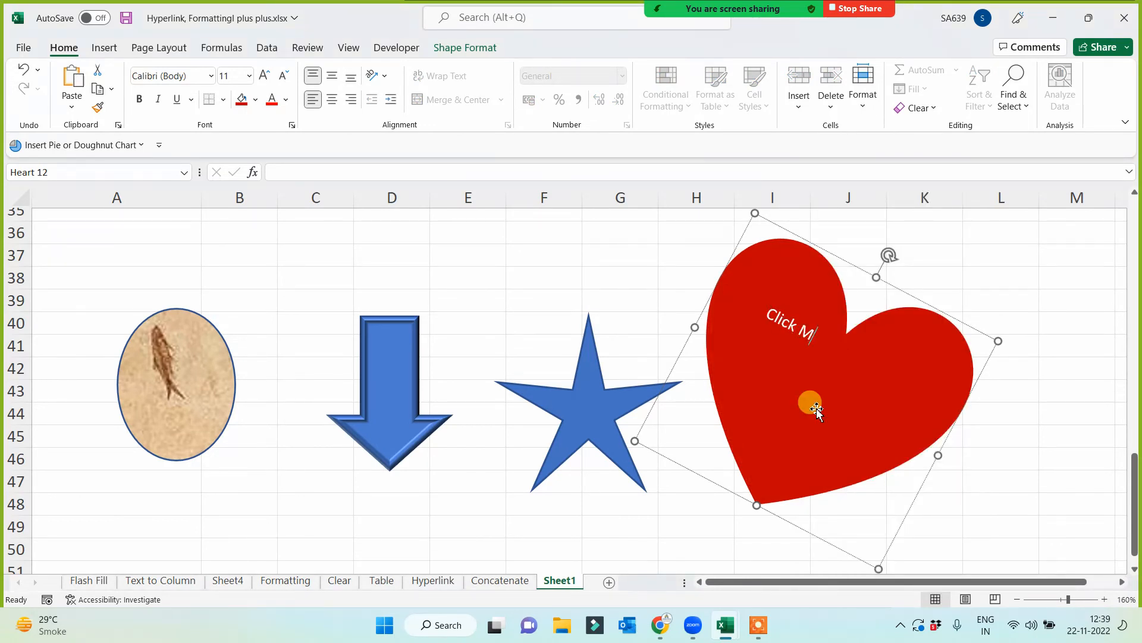
pyautogui.click(640, 256)
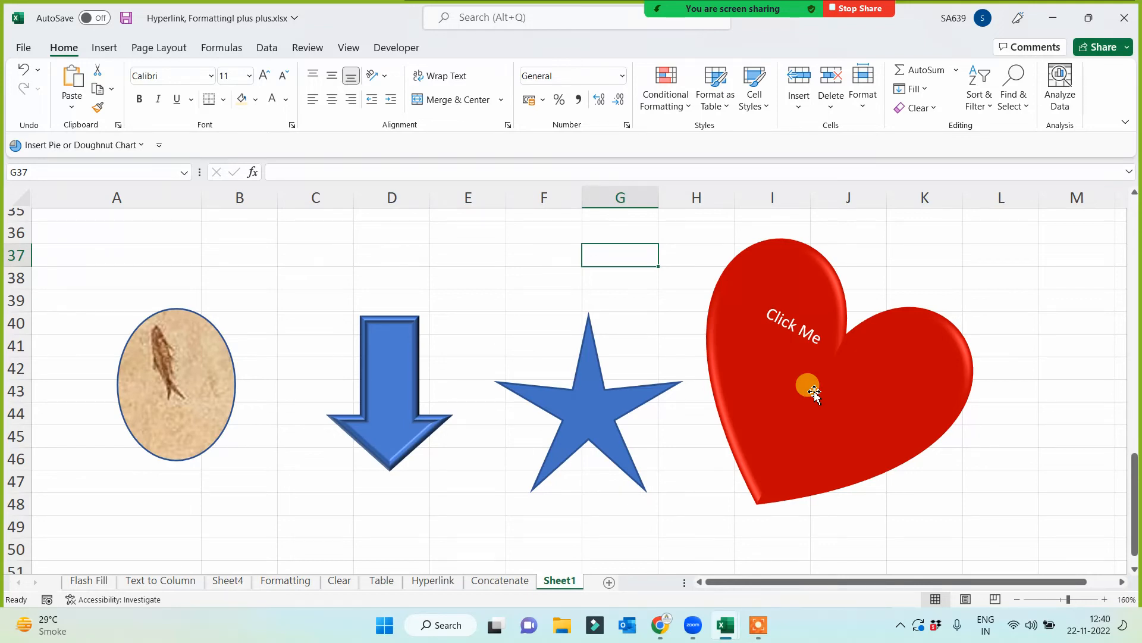
pyautogui.click(794, 324)
pyautogui.click(589, 260)
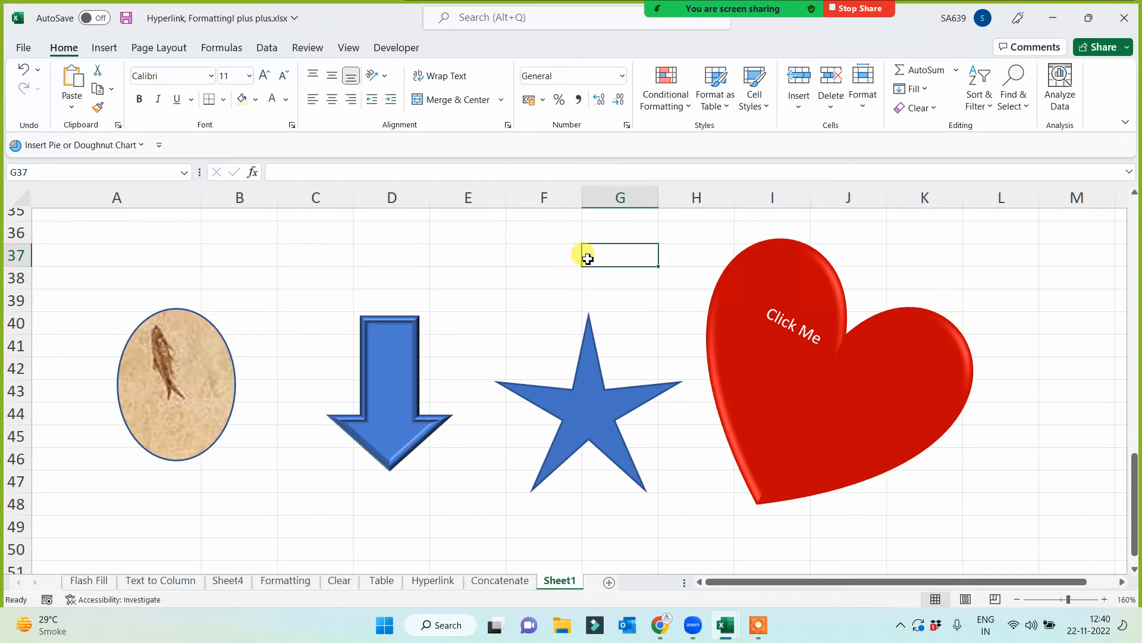
pyautogui.click(647, 304)
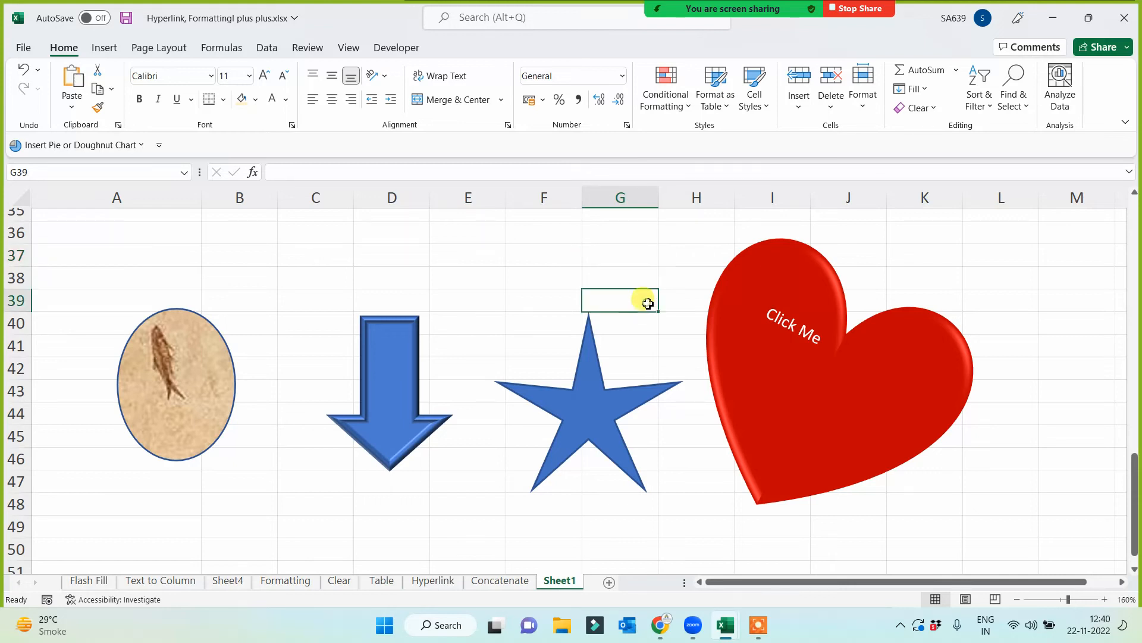
pyautogui.click(641, 323)
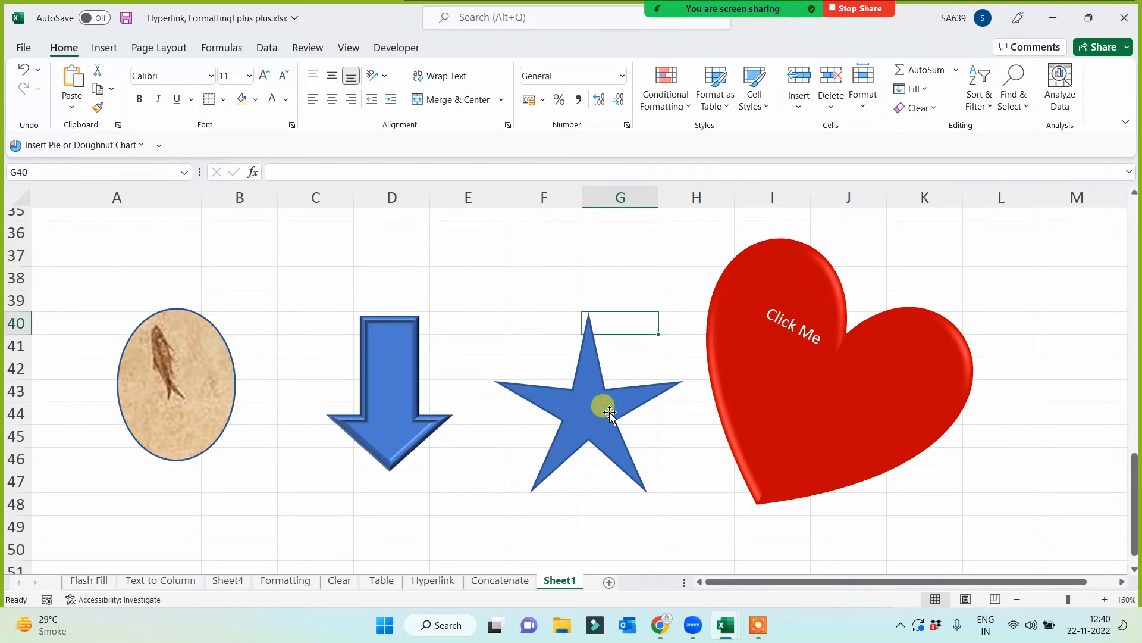
pyautogui.click(523, 231)
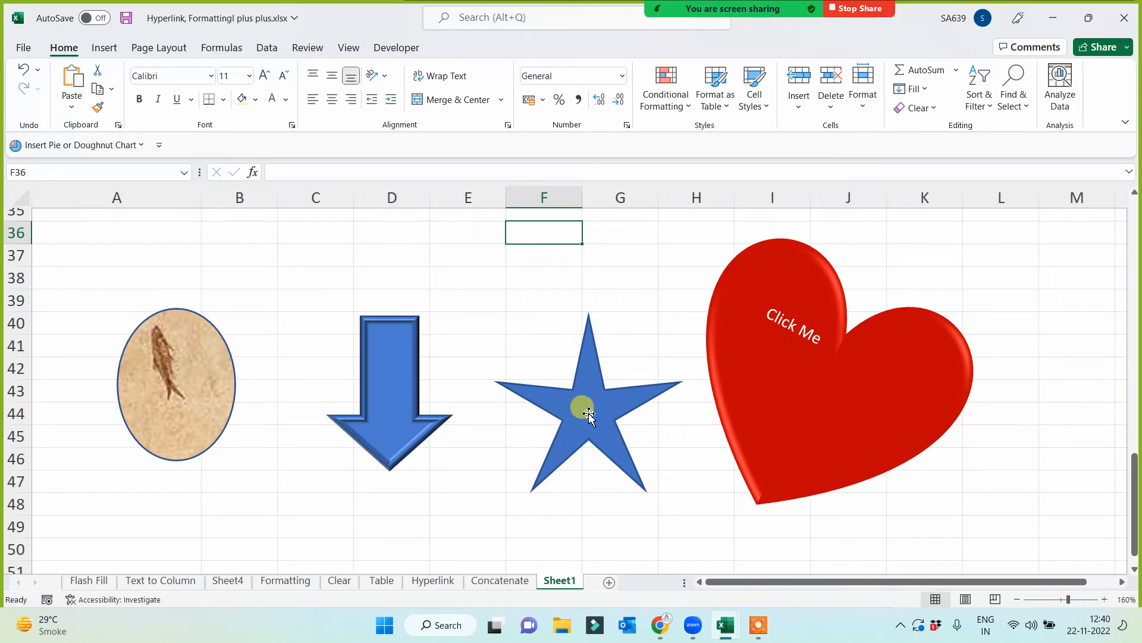
# - Move the five-pointed star slightly up and closer to the down arrow, with its top in row 39
pyautogui.moveTo(584, 403); pyautogui.dragTo(557, 391)
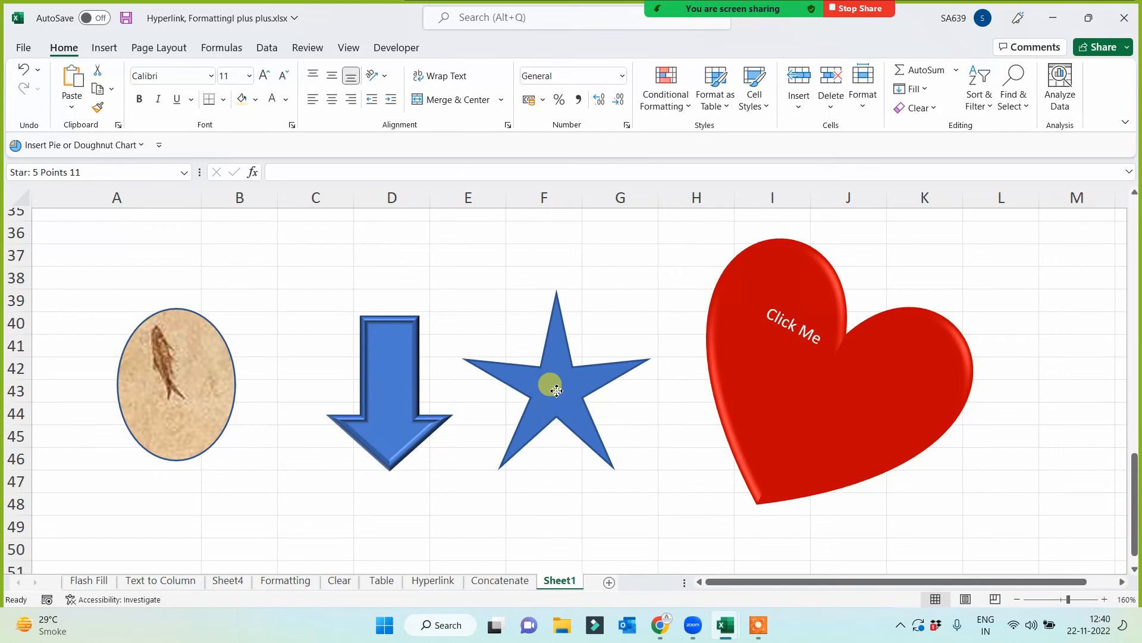
pyautogui.click(653, 227)
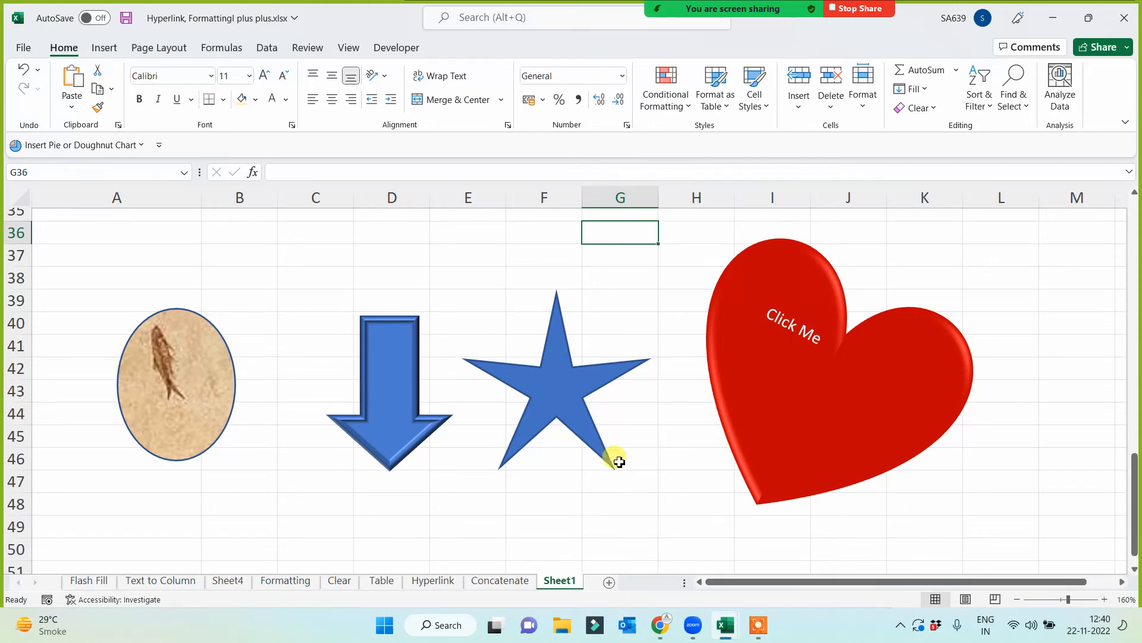
pyautogui.click(605, 504)
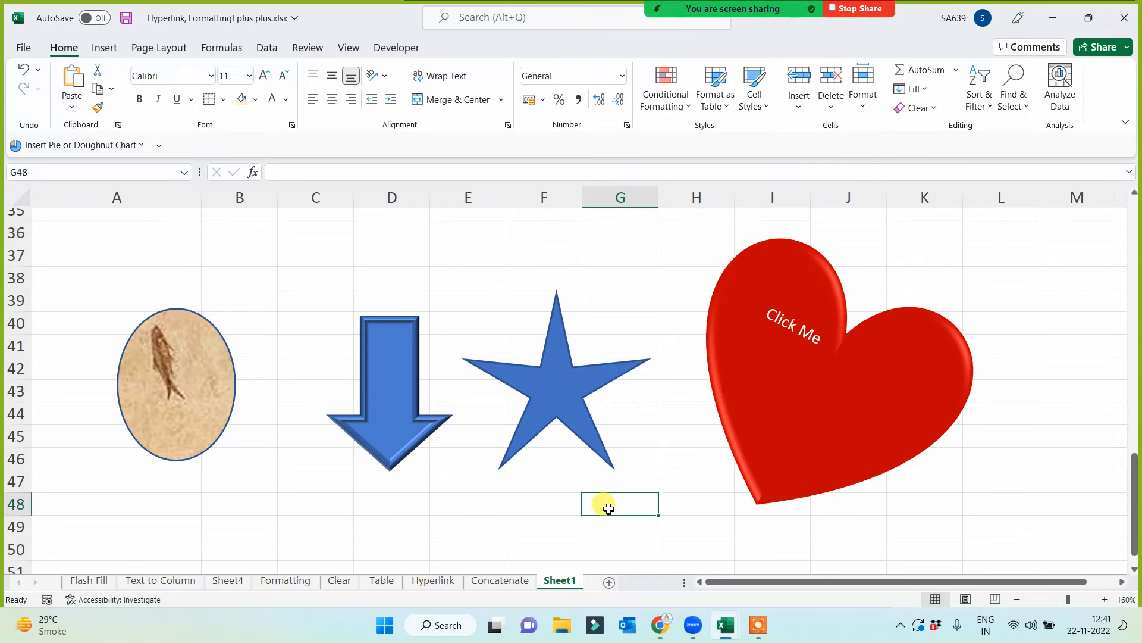
pyautogui.click(758, 631)
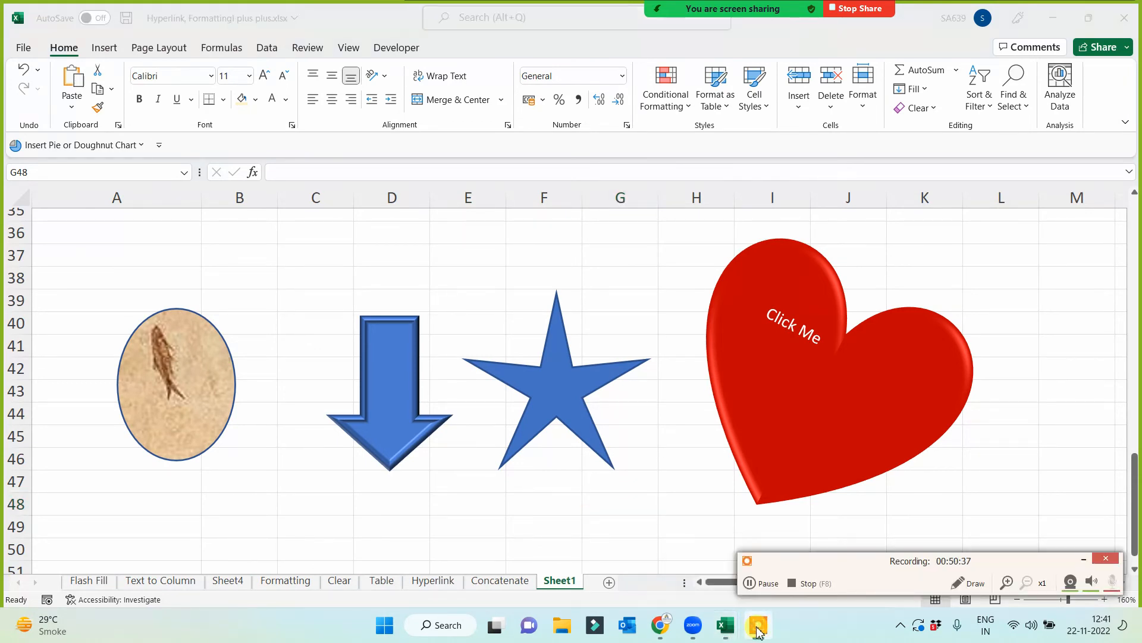
pyautogui.click(766, 589)
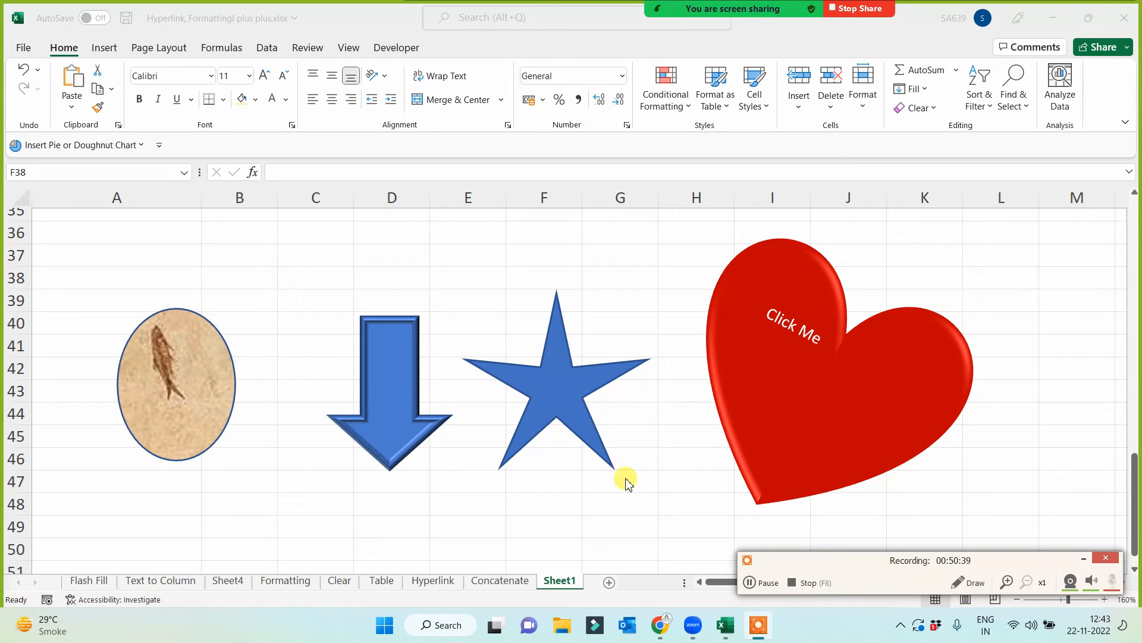
pyautogui.click(622, 480)
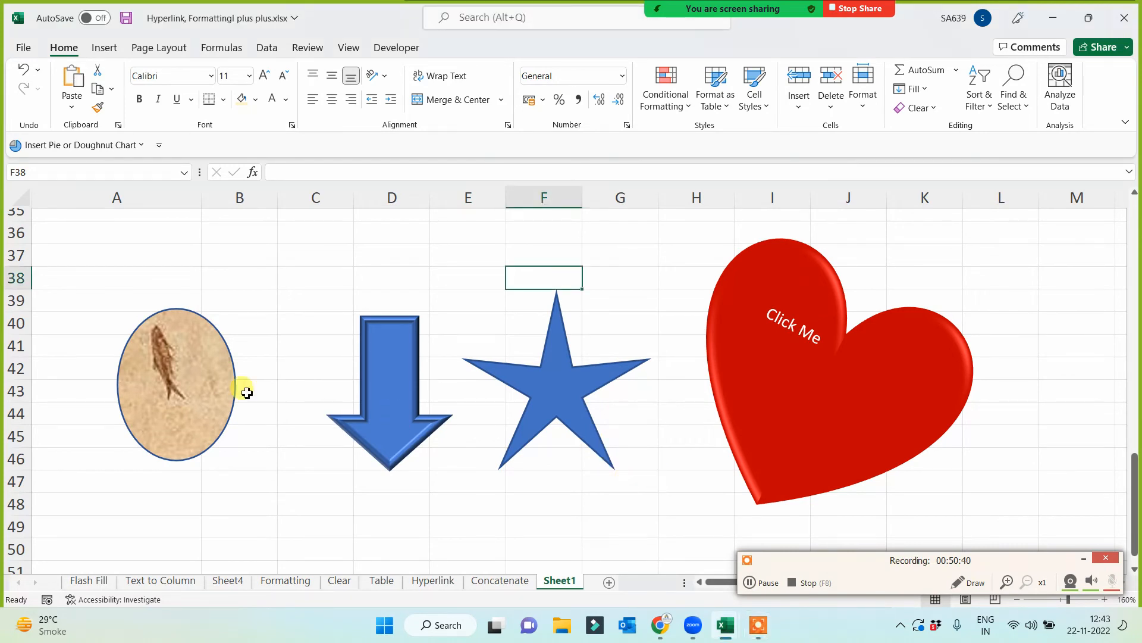
# - Insert a SmartArt graphic with the first Hierarchy layout in the empty area below the drawn shapes, around cell B54
pyautogui.scroll(-3, 317, 349)
pyautogui.click(198, 364)
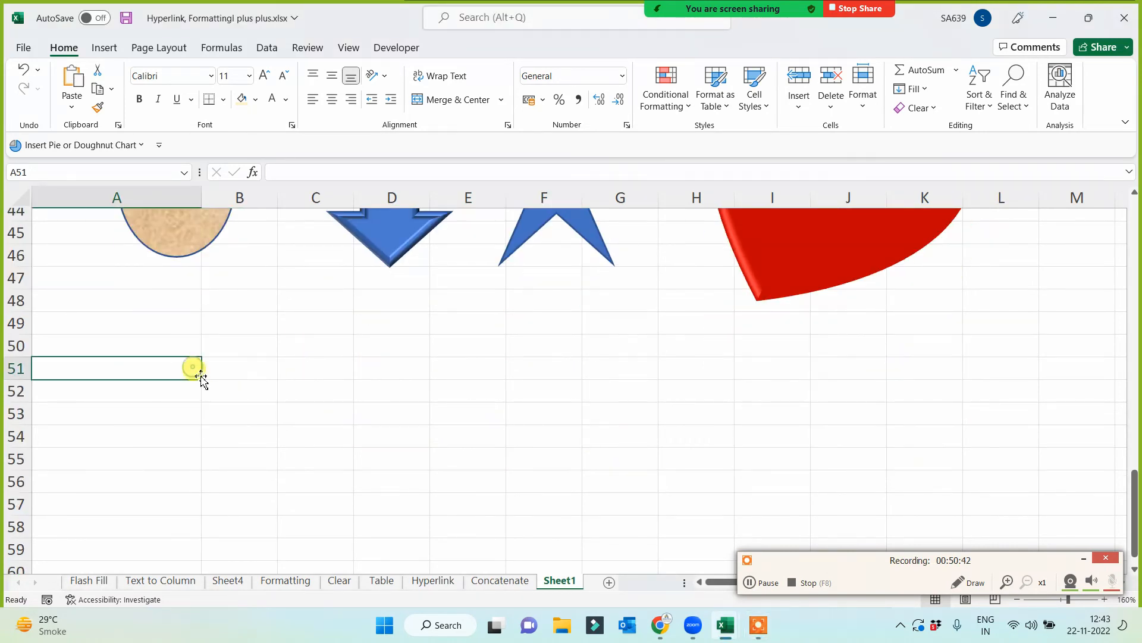
pyautogui.scroll(-2, 202, 372)
pyautogui.click(227, 297)
pyautogui.click(104, 49)
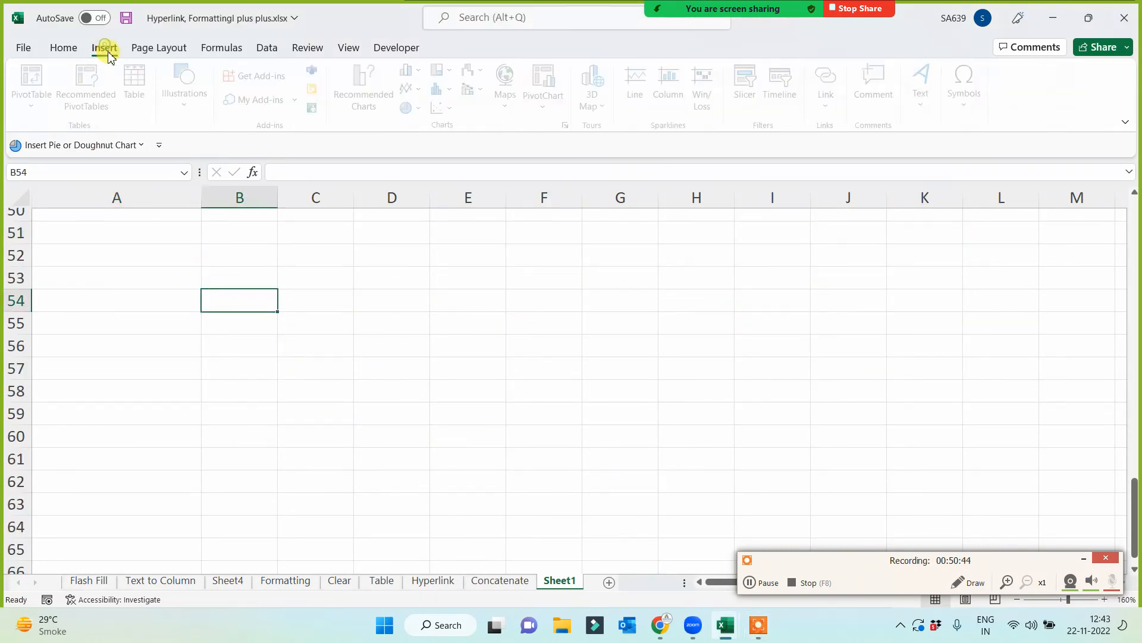
pyautogui.click(193, 104)
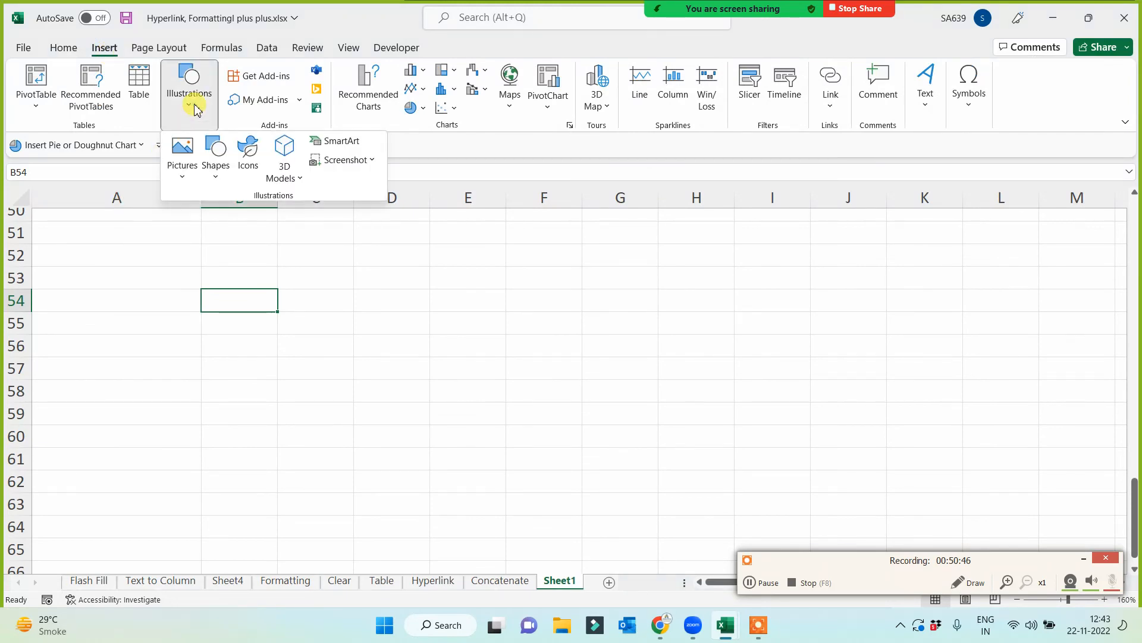
pyautogui.click(341, 143)
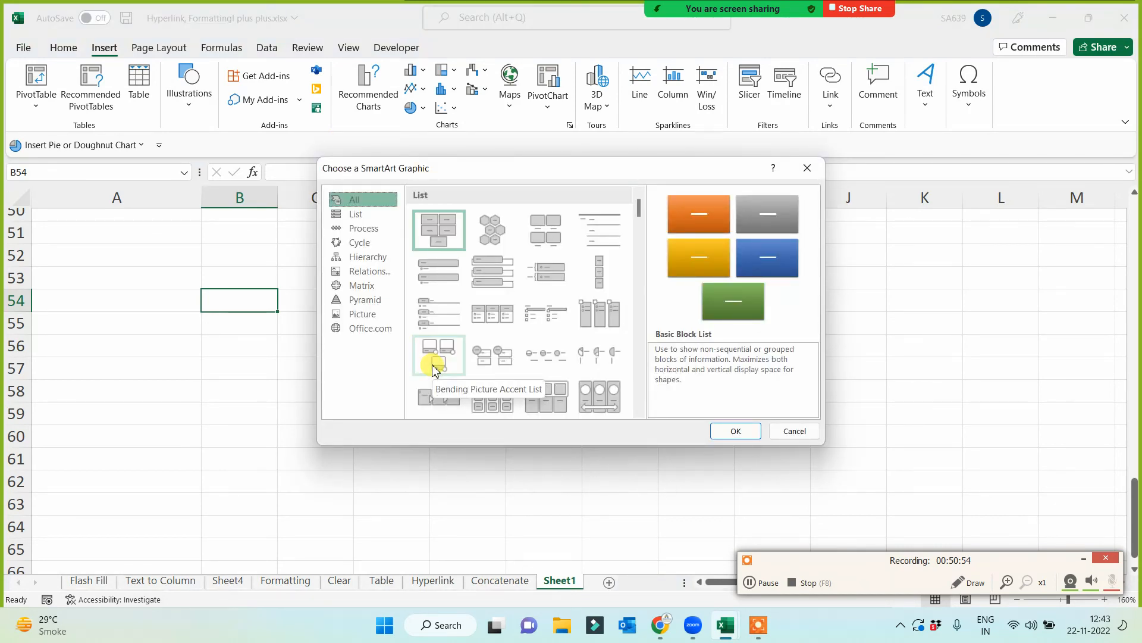
pyautogui.click(365, 257)
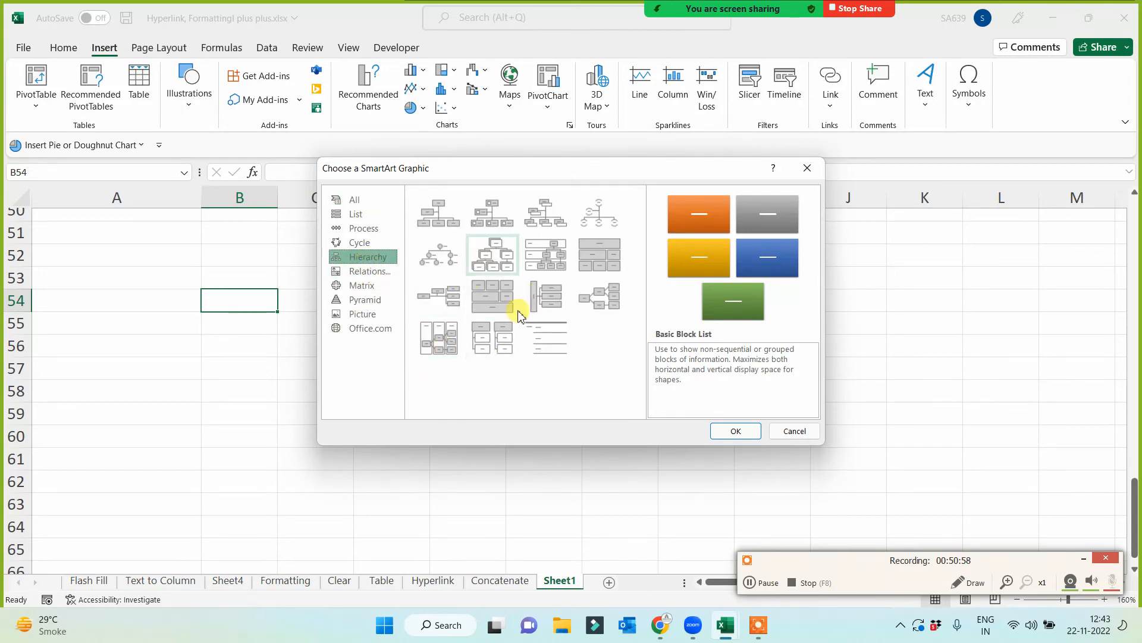
pyautogui.click(438, 221)
pyautogui.click(736, 431)
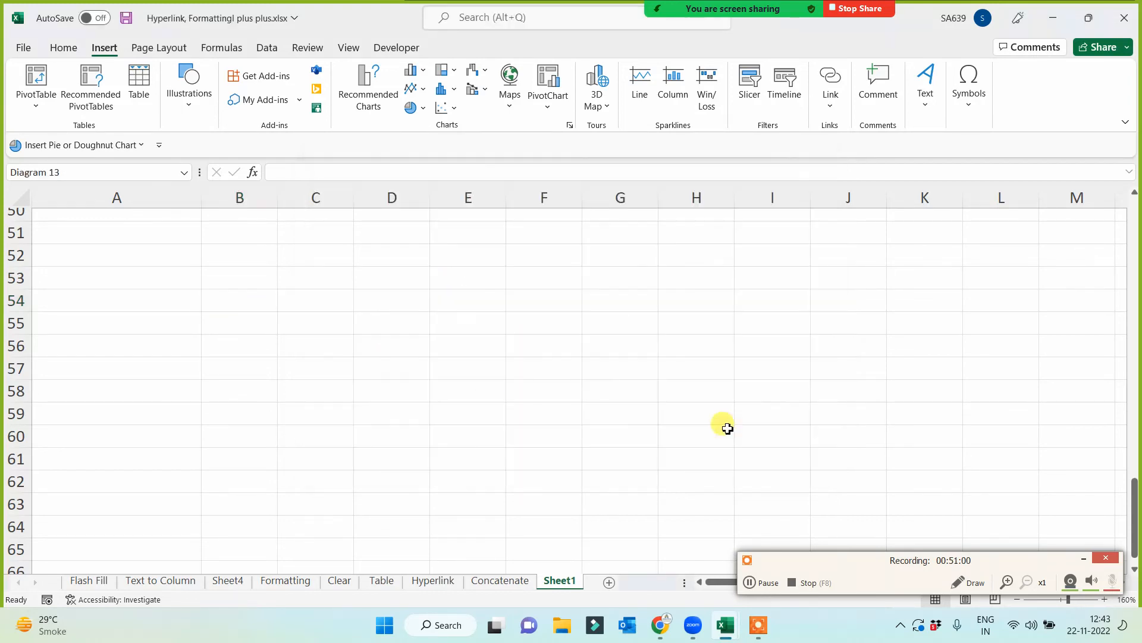
pyautogui.click(586, 266)
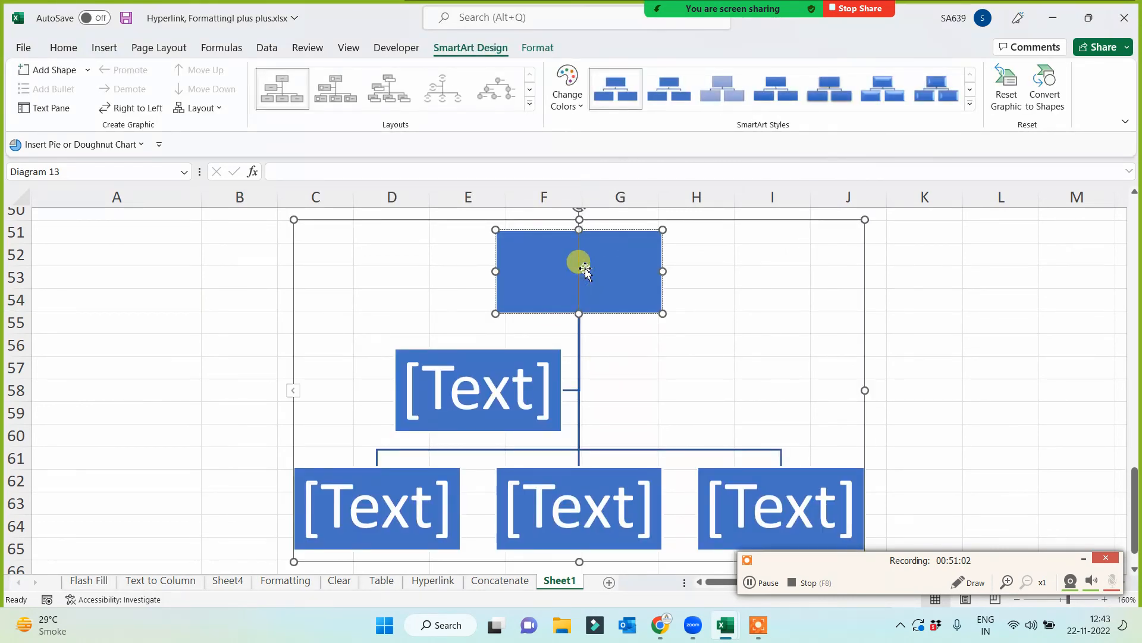
pyautogui.click(485, 386)
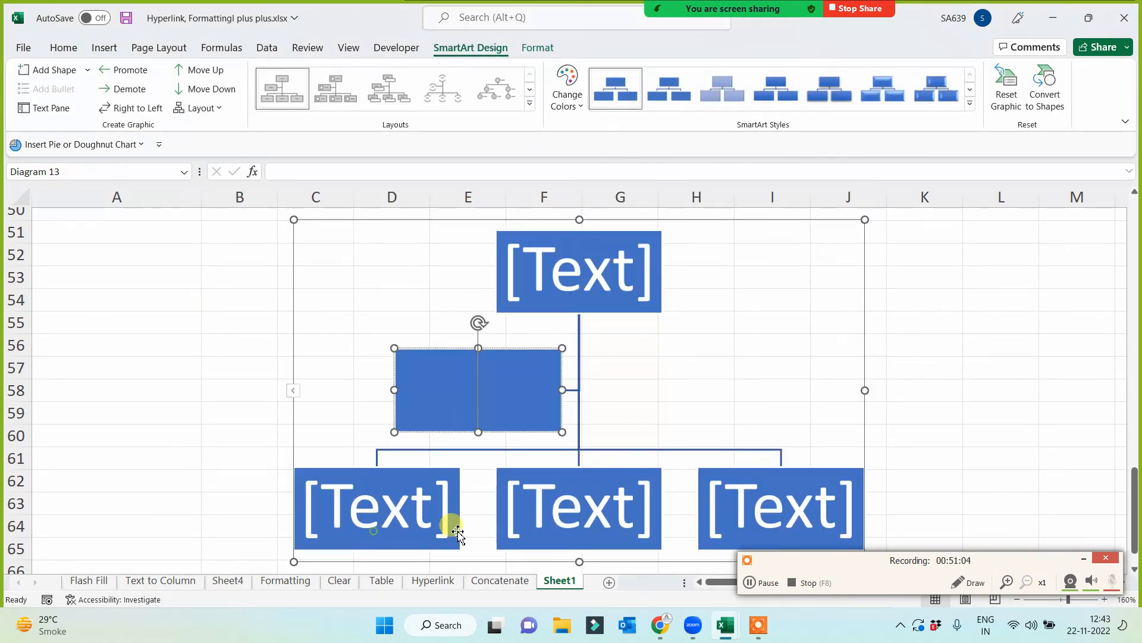
pyautogui.click(450, 523)
pyautogui.click(634, 504)
pyautogui.click(736, 494)
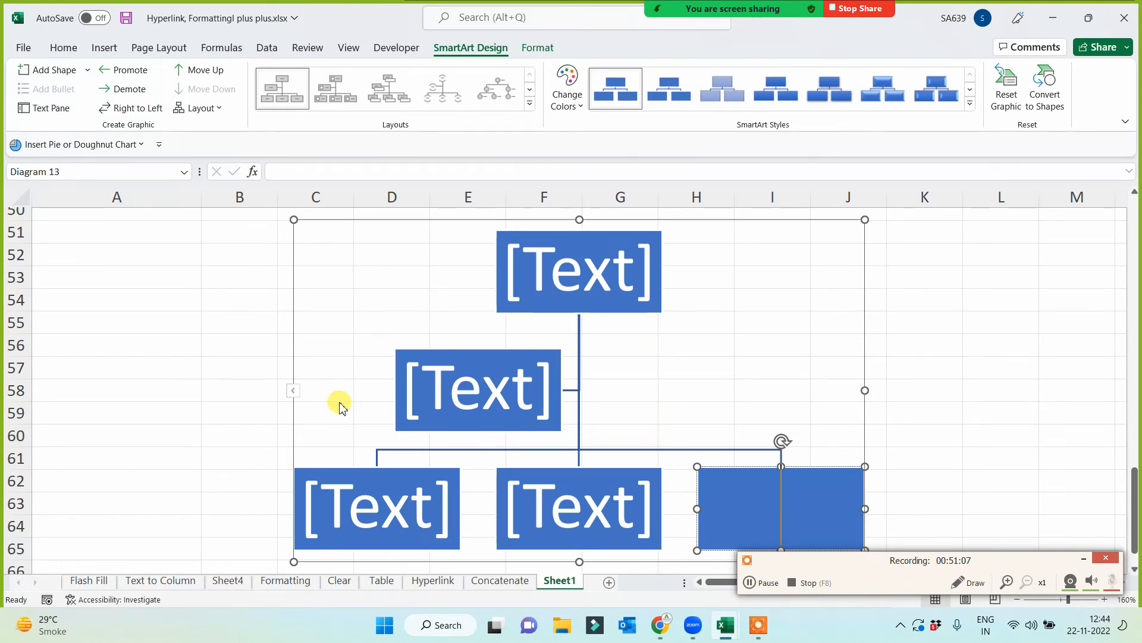
# - Apply the sixth SmartArt style and a Colorful orange-and-yellow color set to the hierarchy graphic
pyautogui.click(880, 90)
pyautogui.click(565, 90)
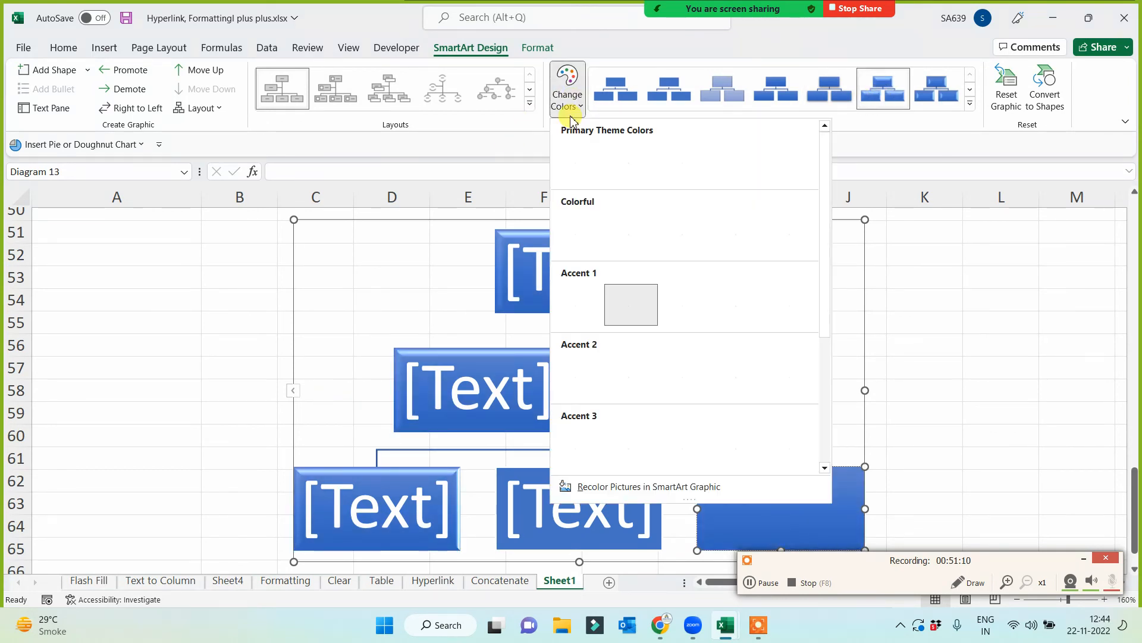
pyautogui.click(700, 255)
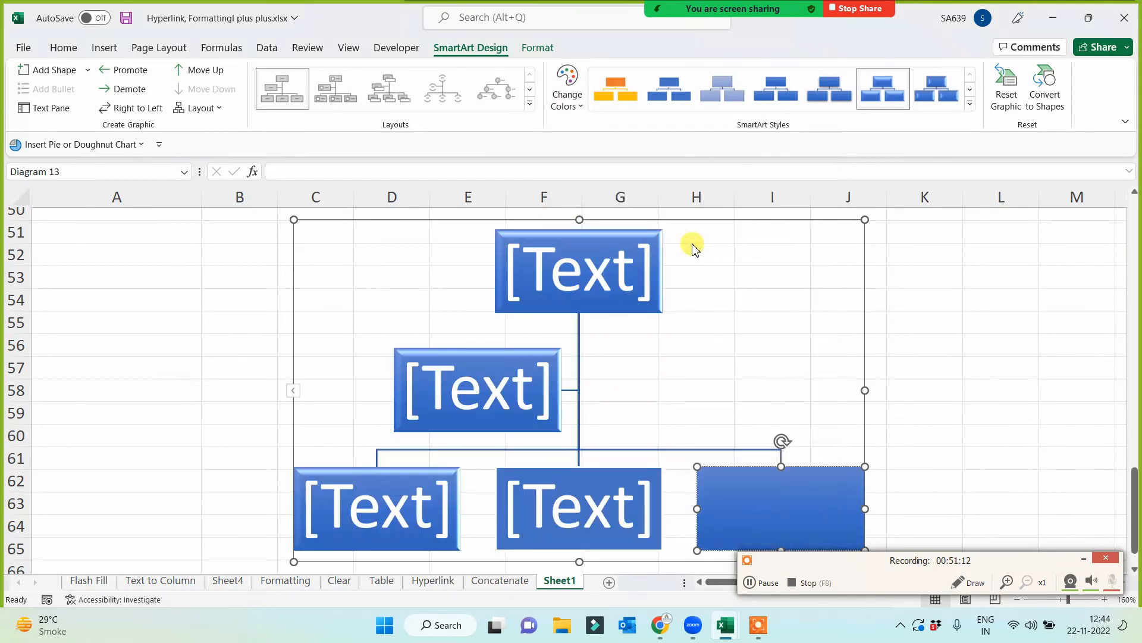
# - Insert an Alternating Flow process SmartArt graphic in the empty rows below the hierarchy graphic, around cell B72
pyautogui.scroll(-6, 290, 373)
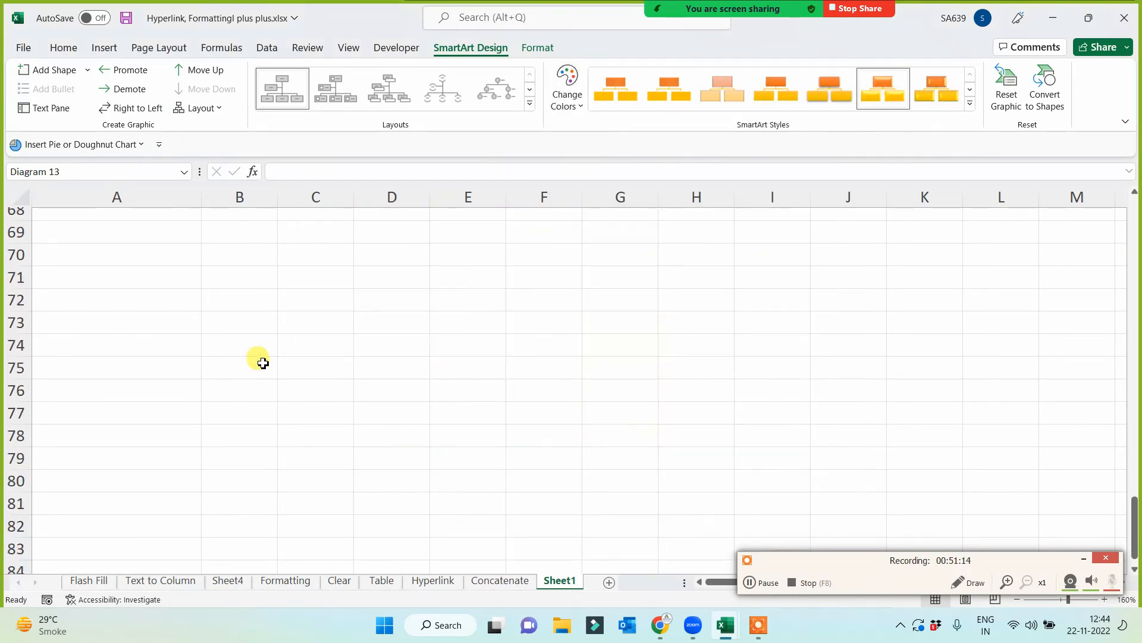
pyautogui.click(250, 301)
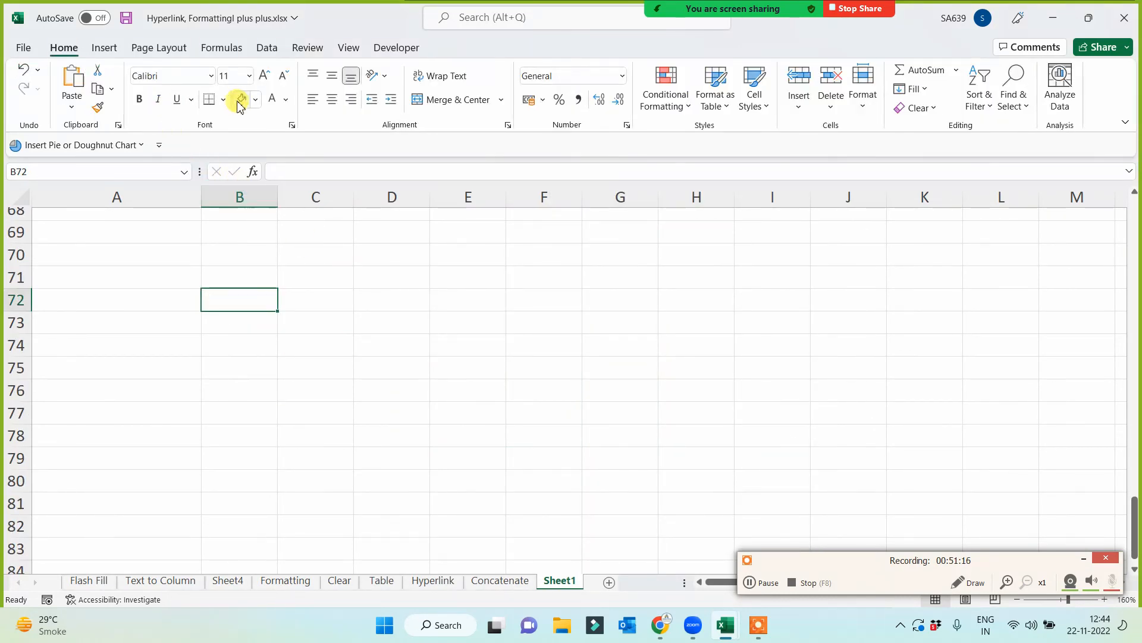
pyautogui.click(105, 48)
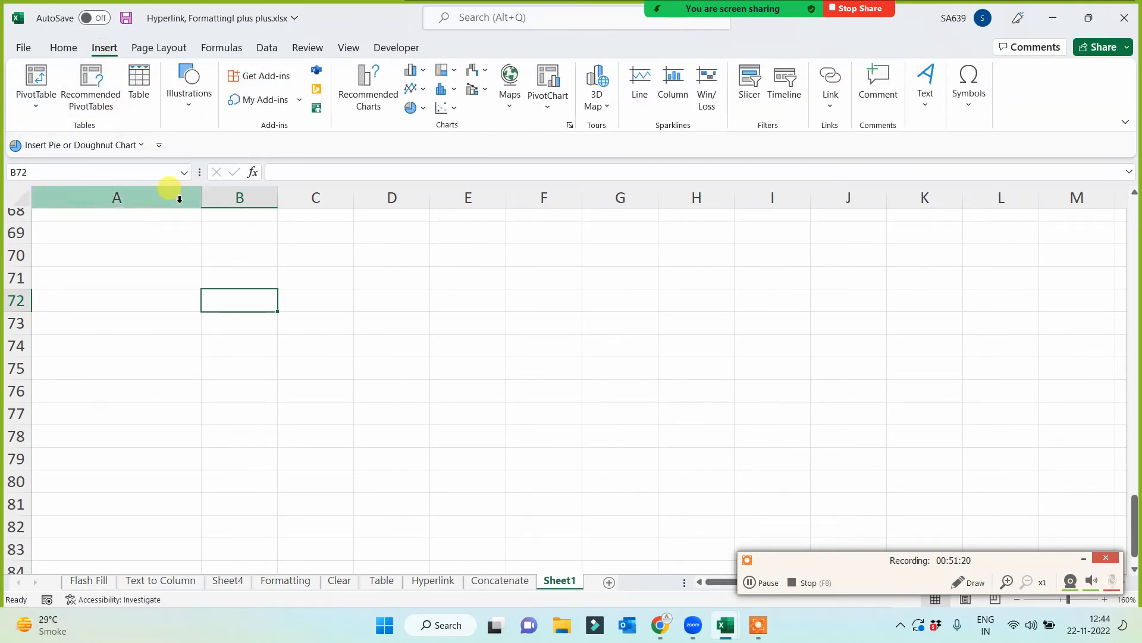
pyautogui.click(189, 100)
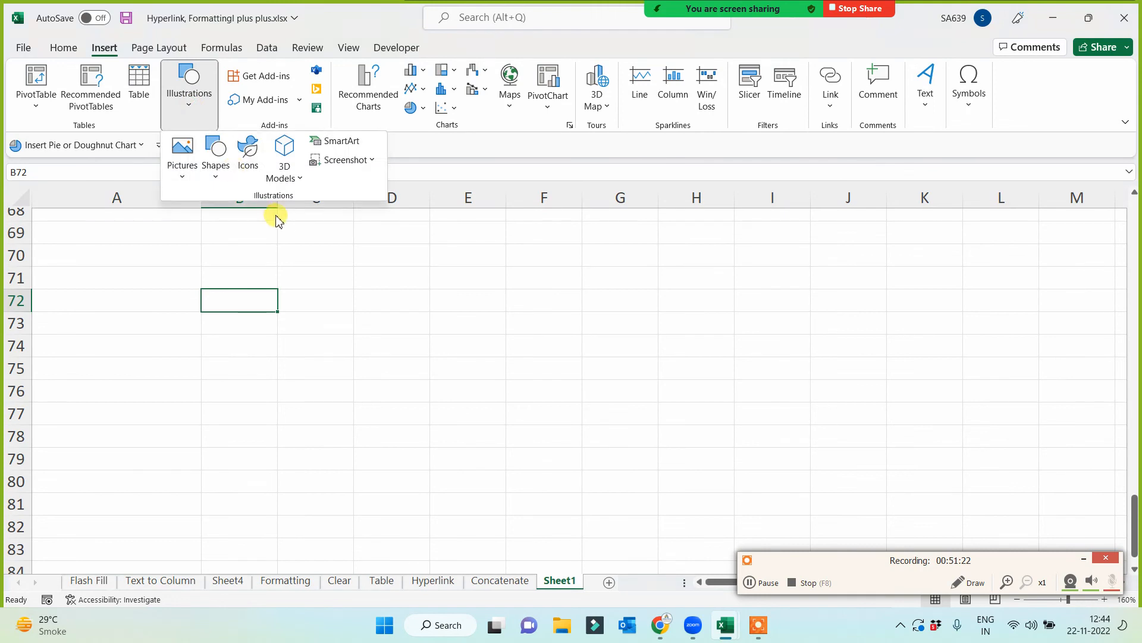
pyautogui.click(343, 143)
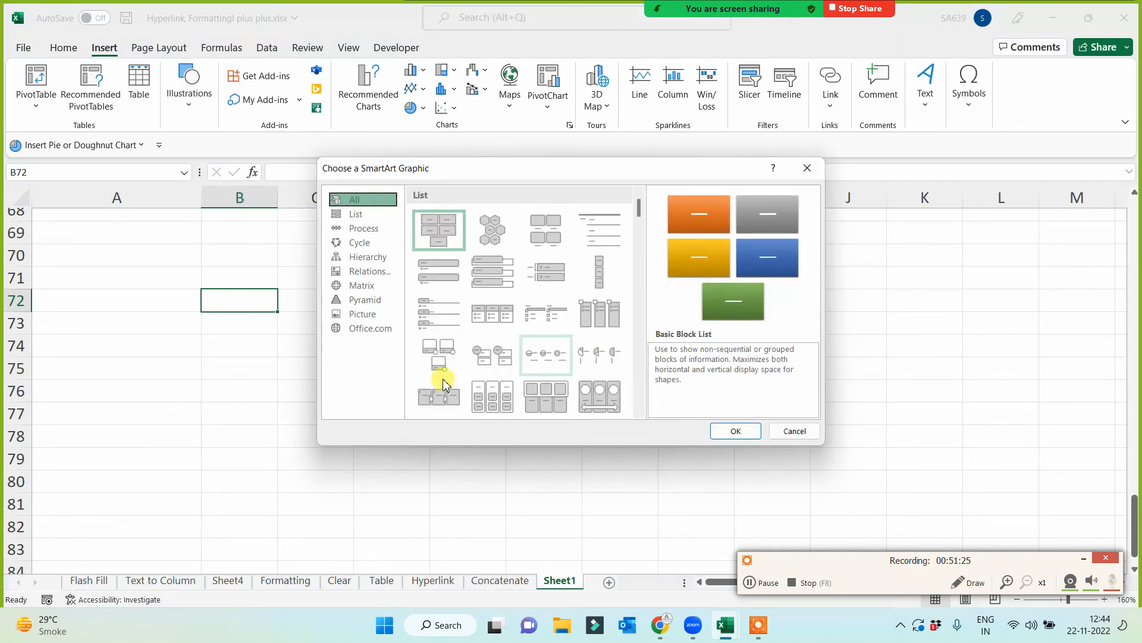
pyautogui.click(361, 229)
pyautogui.click(486, 255)
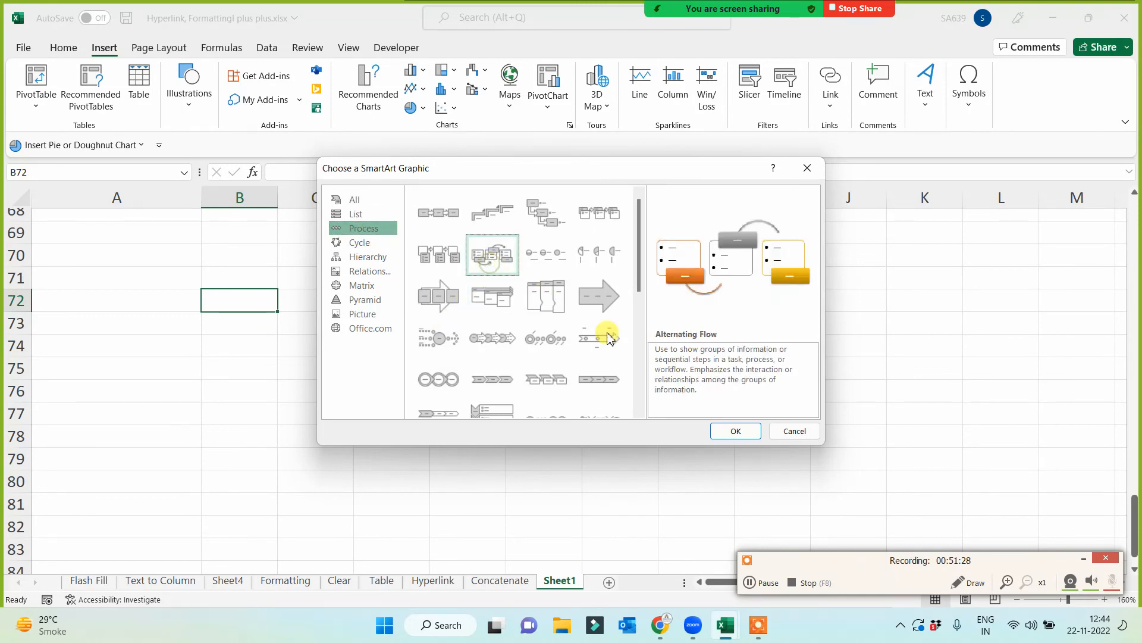
pyautogui.click(736, 430)
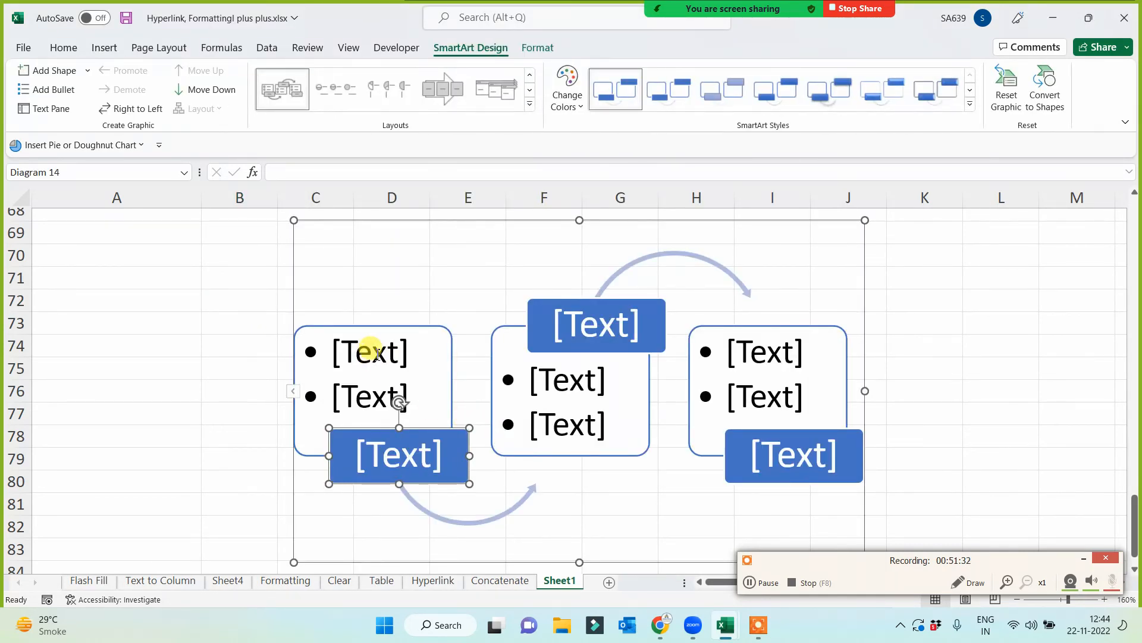
pyautogui.click(377, 356)
pyautogui.click(372, 395)
pyautogui.click(397, 466)
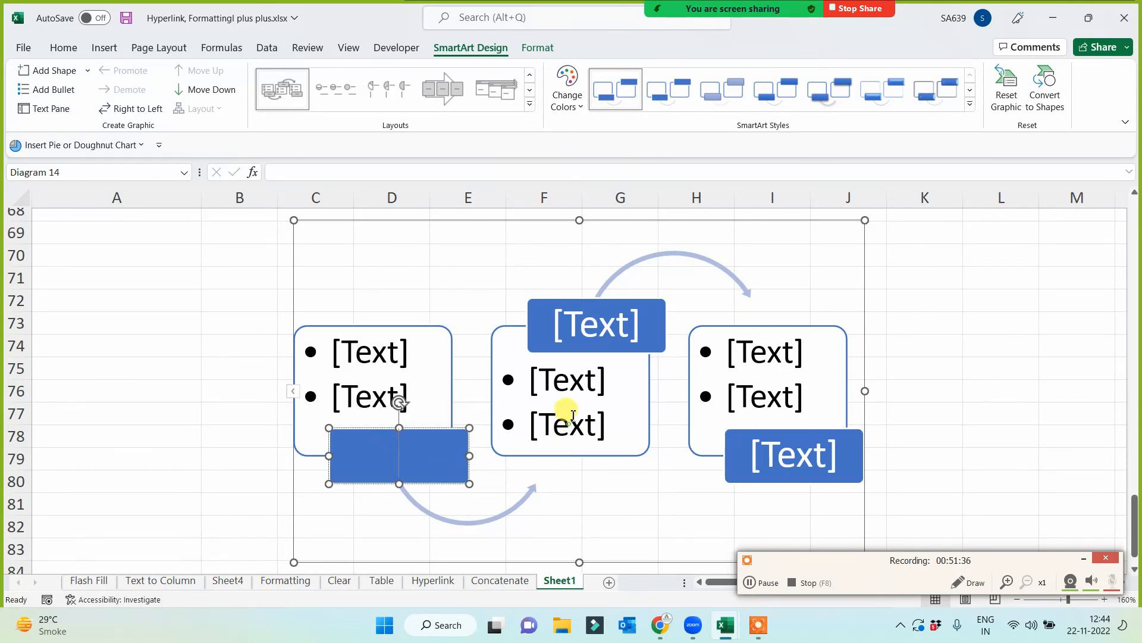
pyautogui.click(569, 381)
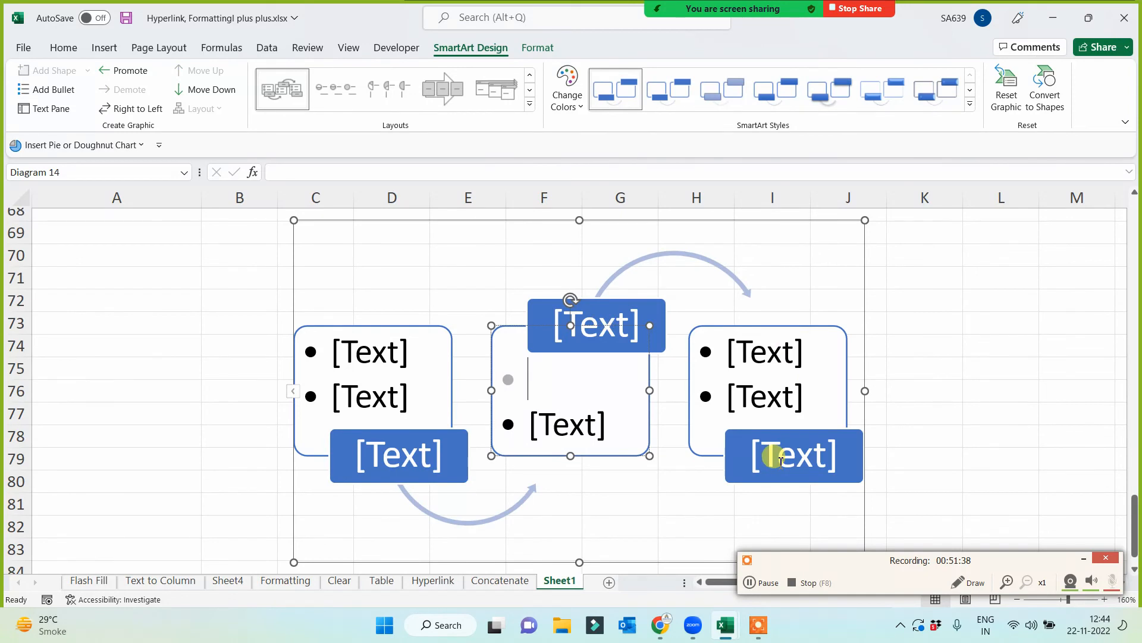
# - Move the Alternating Flow graphic to span columns A to G and add a shape after its last box
pyautogui.moveTo(865, 334); pyautogui.dragTo(640, 326)
pyautogui.click(635, 449)
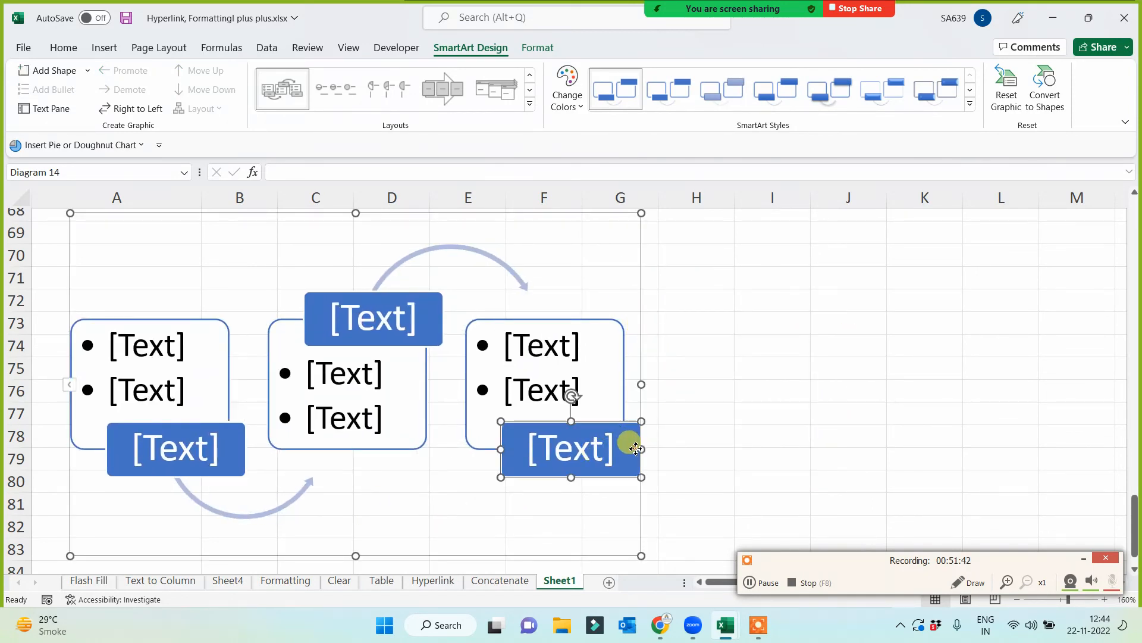
pyautogui.rightClick(635, 448)
pyautogui.moveTo(690, 307)
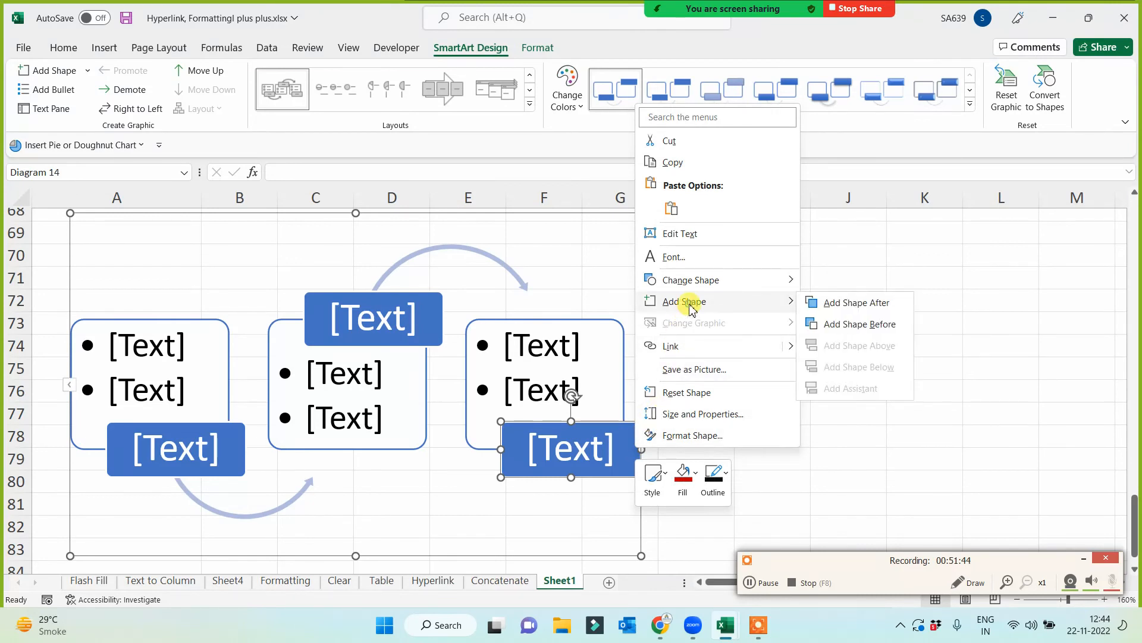
pyautogui.click(860, 303)
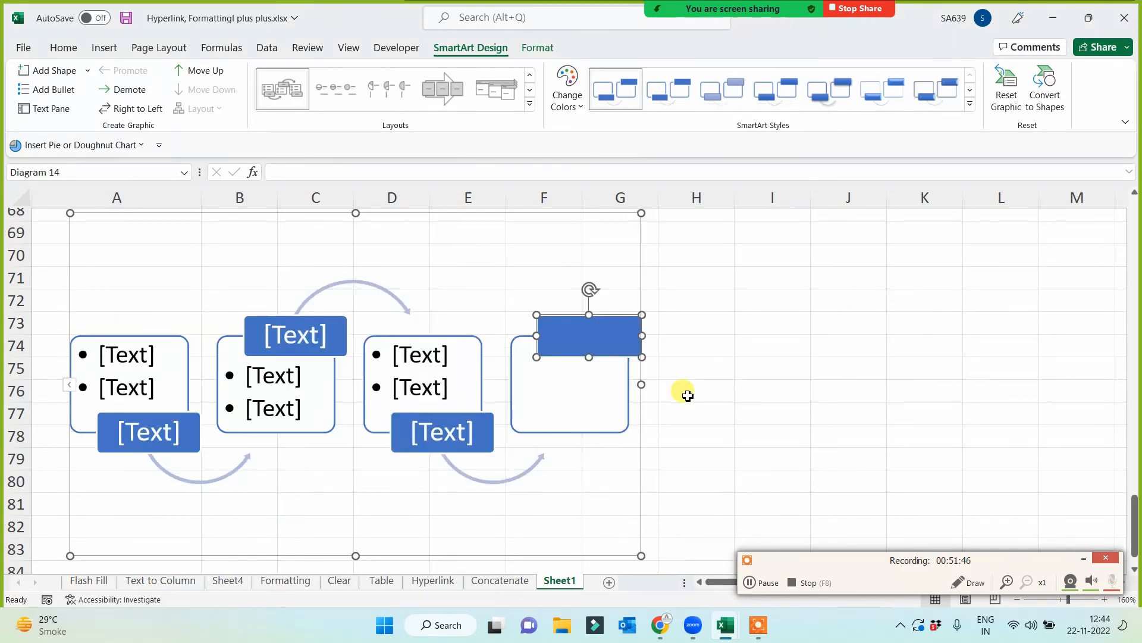
pyautogui.click(775, 390)
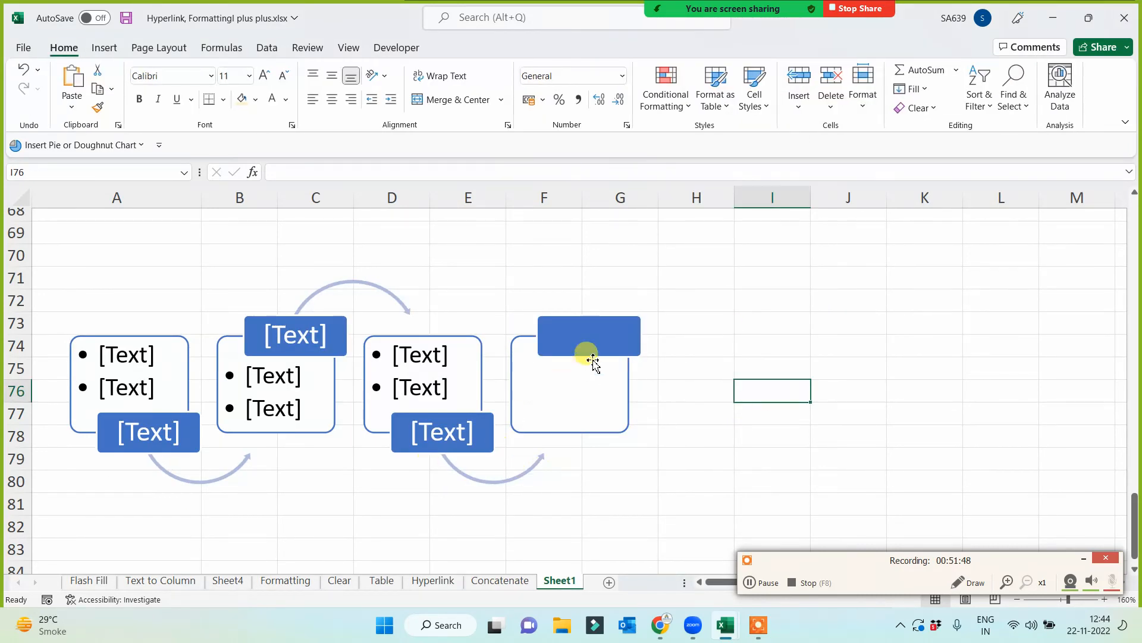
pyautogui.click(572, 435)
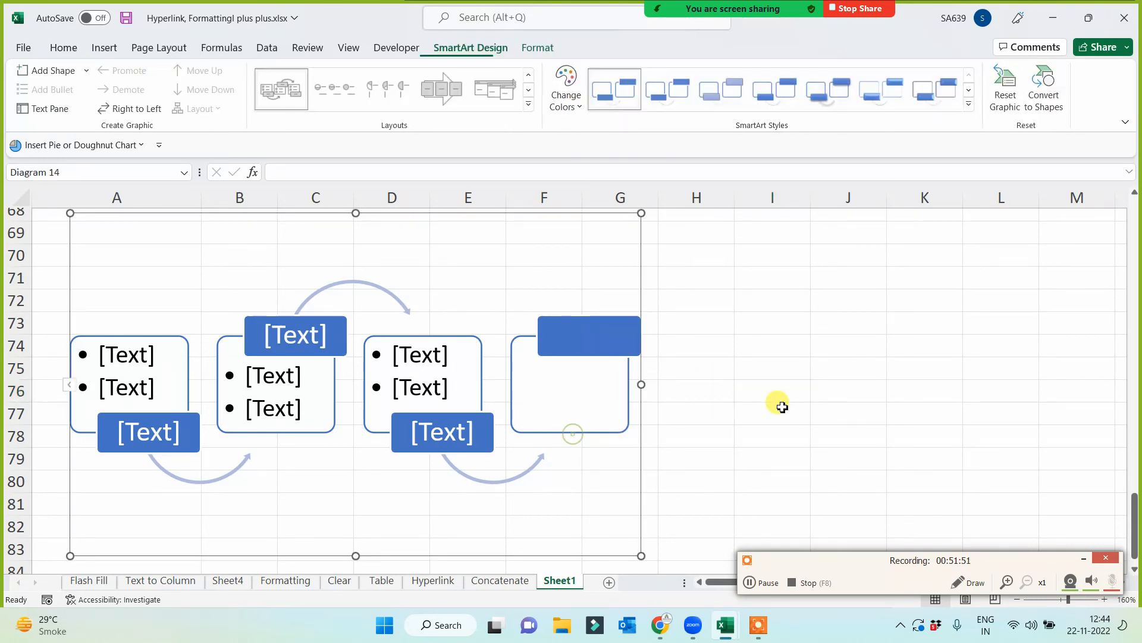
pyautogui.click(1092, 561)
pyautogui.click(833, 438)
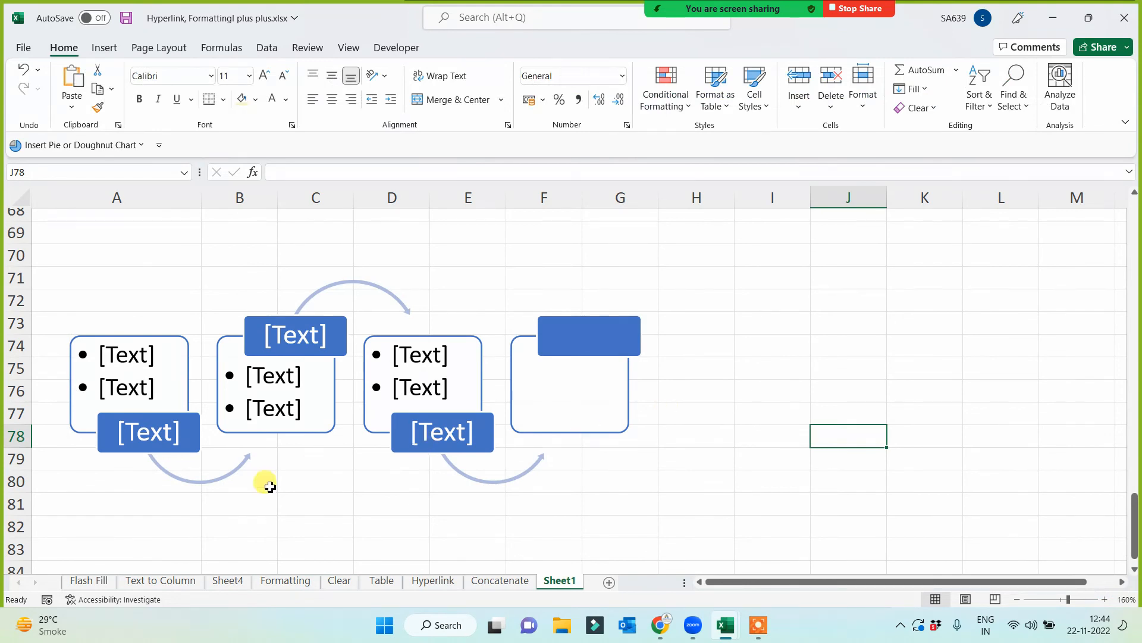
# - Insert a SmartArt graphic with the third Pyramid layout, a triangle with three list boxes, beside the Alternating Flow graphic
pyautogui.click(803, 275)
pyautogui.click(112, 55)
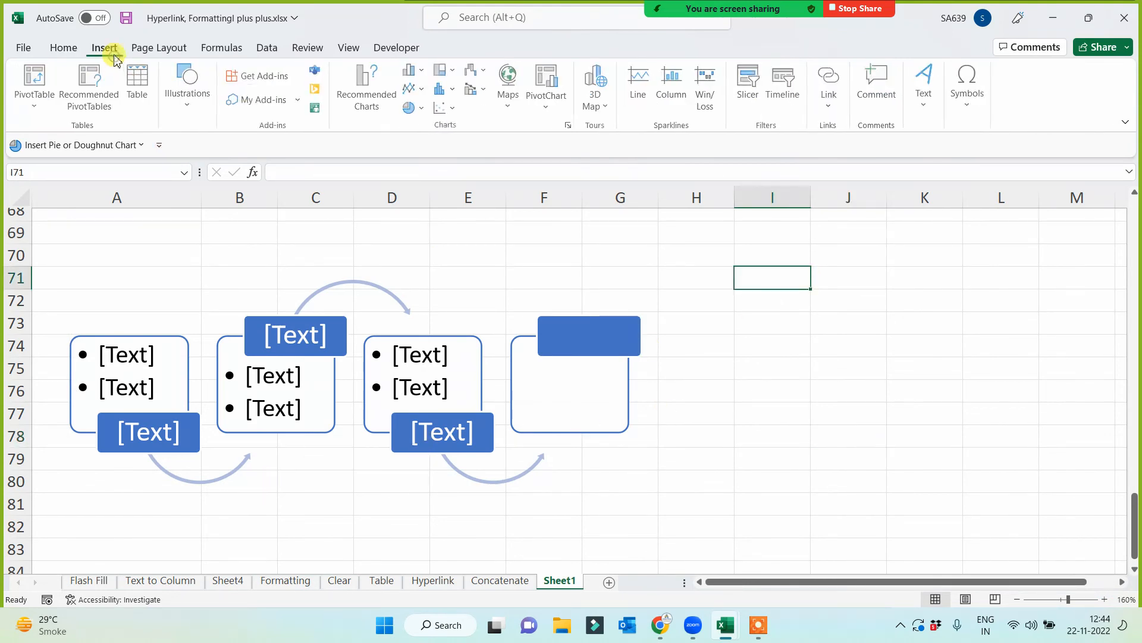
pyautogui.click(181, 101)
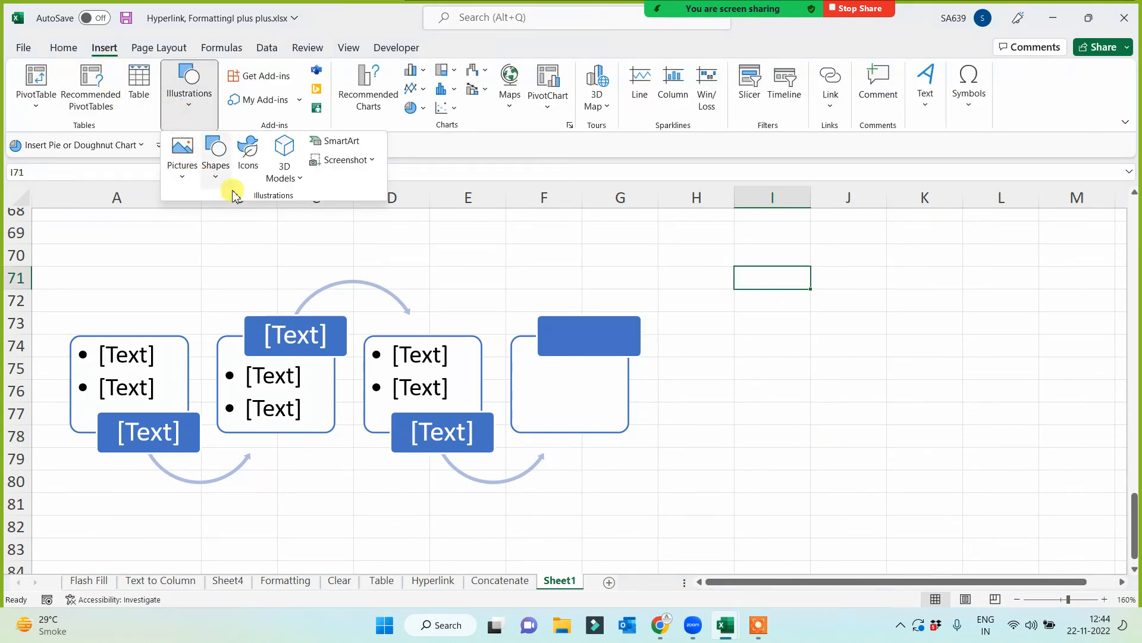
pyautogui.click(335, 143)
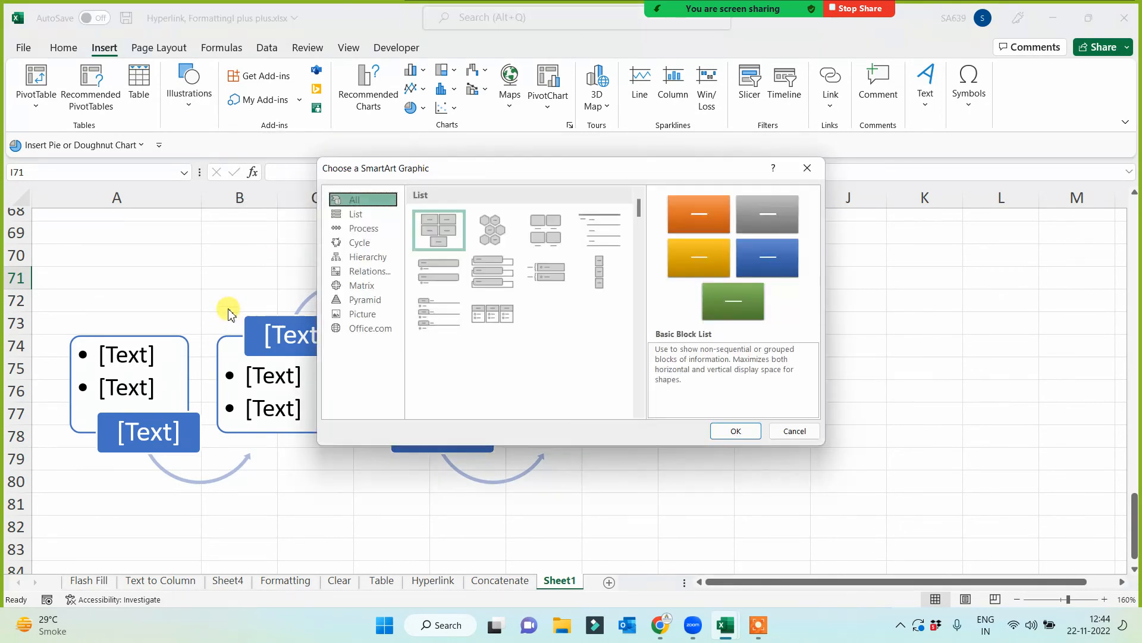
pyautogui.click(364, 299)
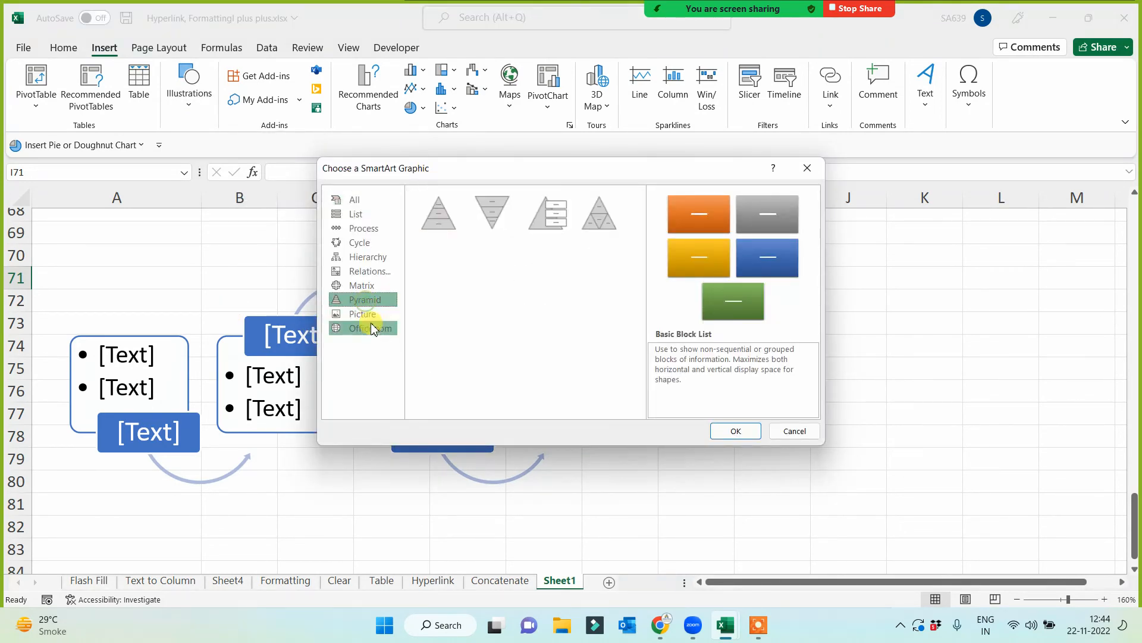
pyautogui.doubleClick(528, 224)
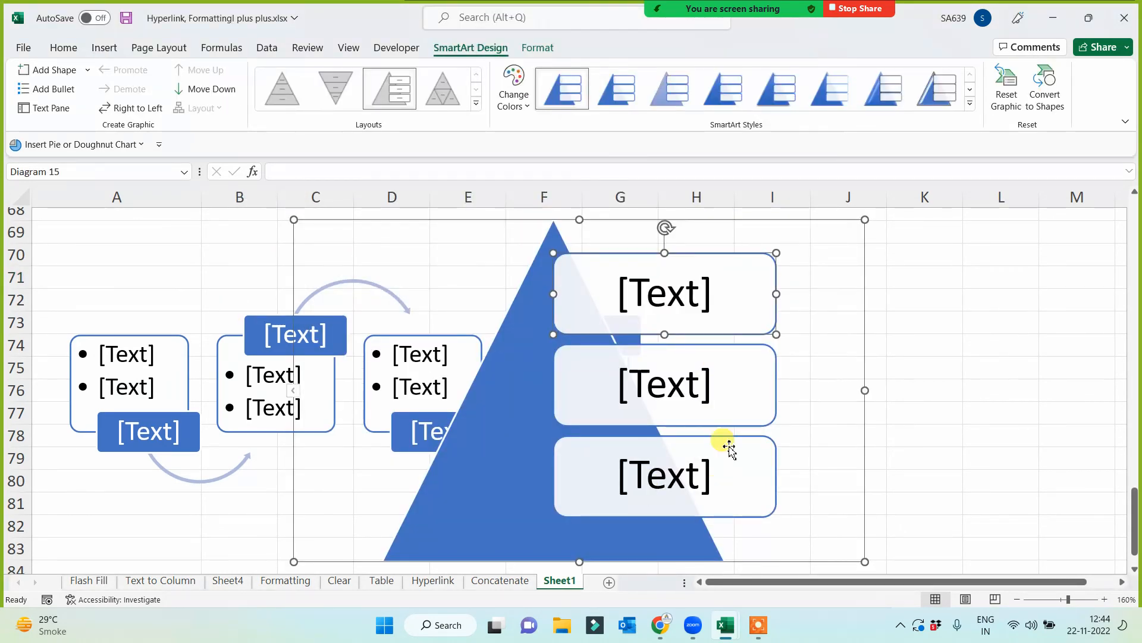
# - Activate the pyramid graphic's three text placeholders one after another, from the lowest box up to the topmost
pyautogui.click(662, 481)
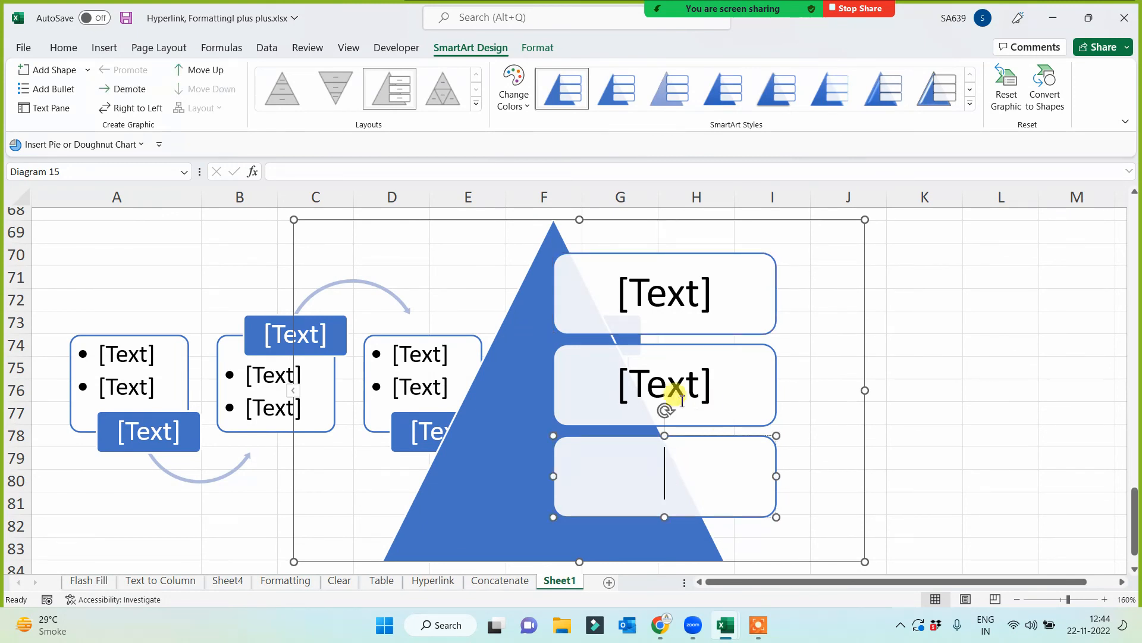
pyautogui.click(668, 387)
pyautogui.click(679, 295)
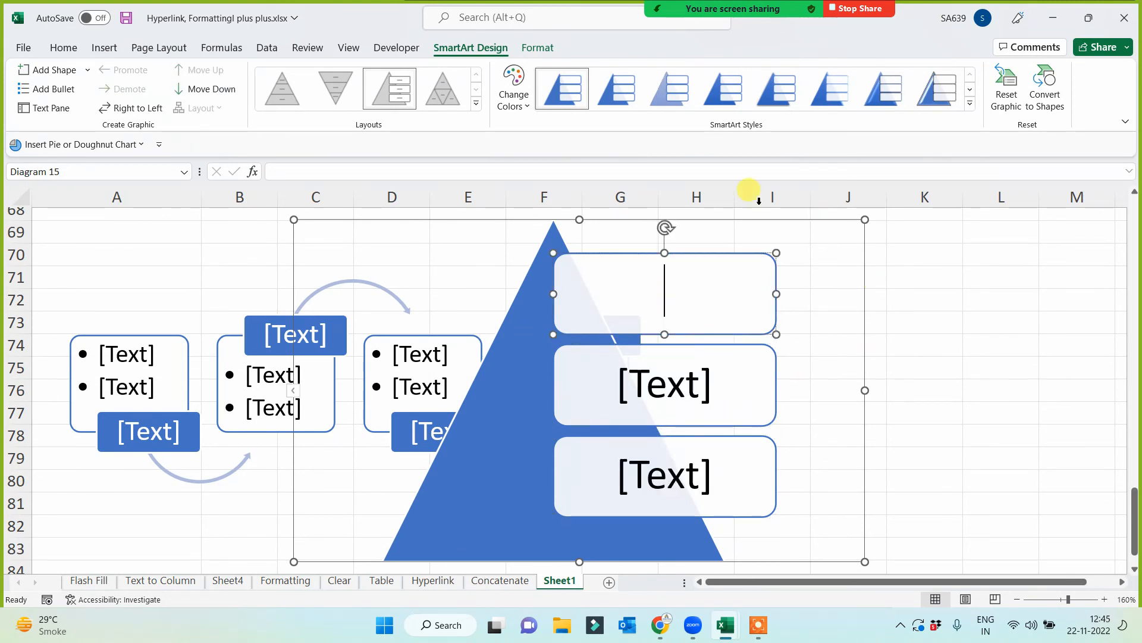